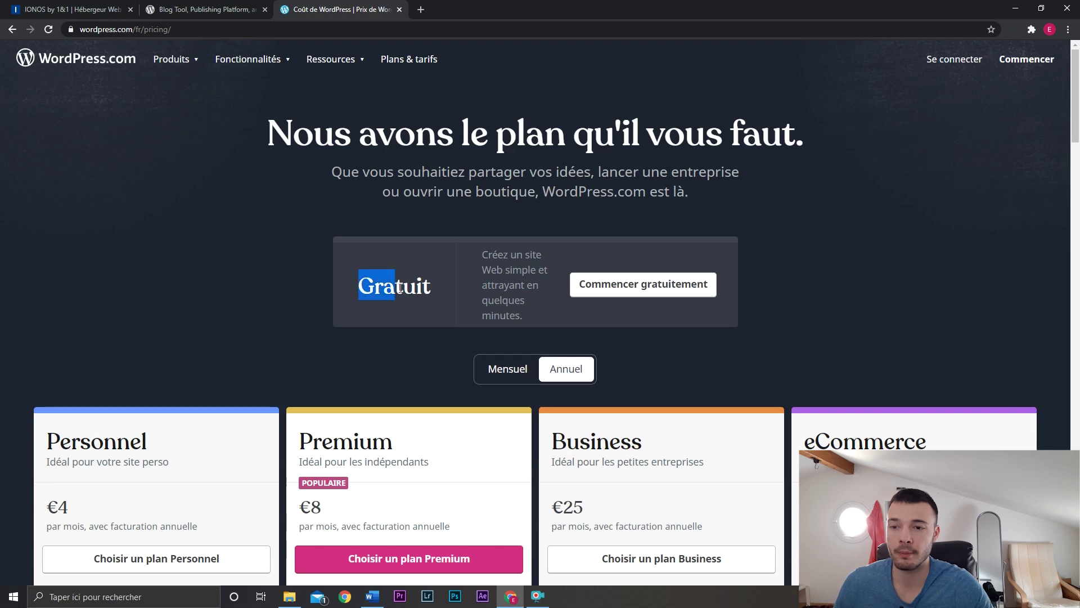
Scroll through the WordPress.com yearly plan prices, starting from the €4 plan.
{"action": "left_click", "coordinate": [458, 291]}
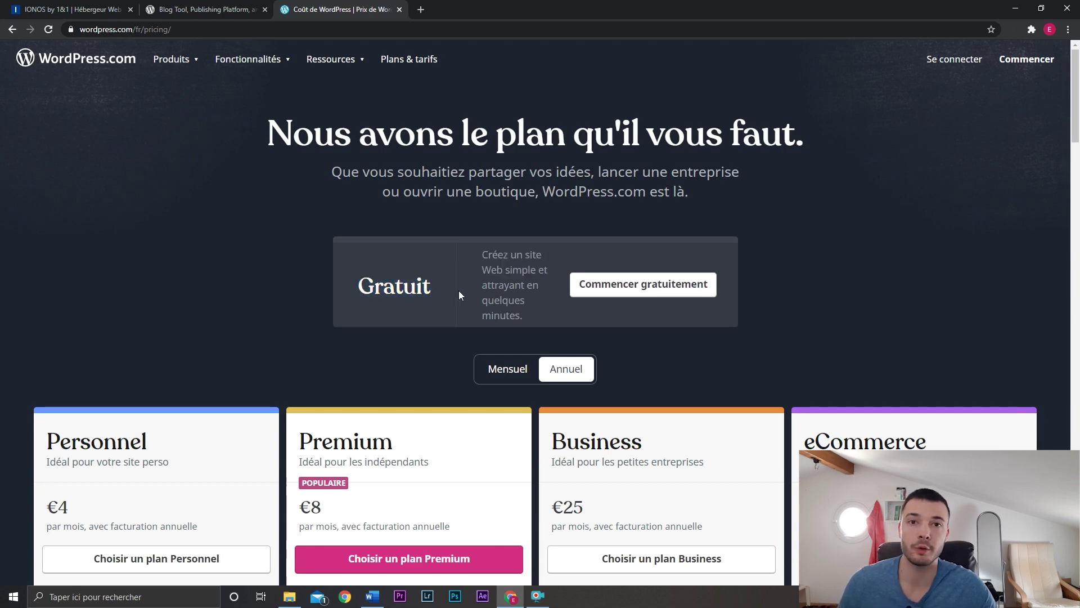
{"action": "scroll", "coordinate": [458, 290], "scroll_direction": "down", "scroll_amount": 3}
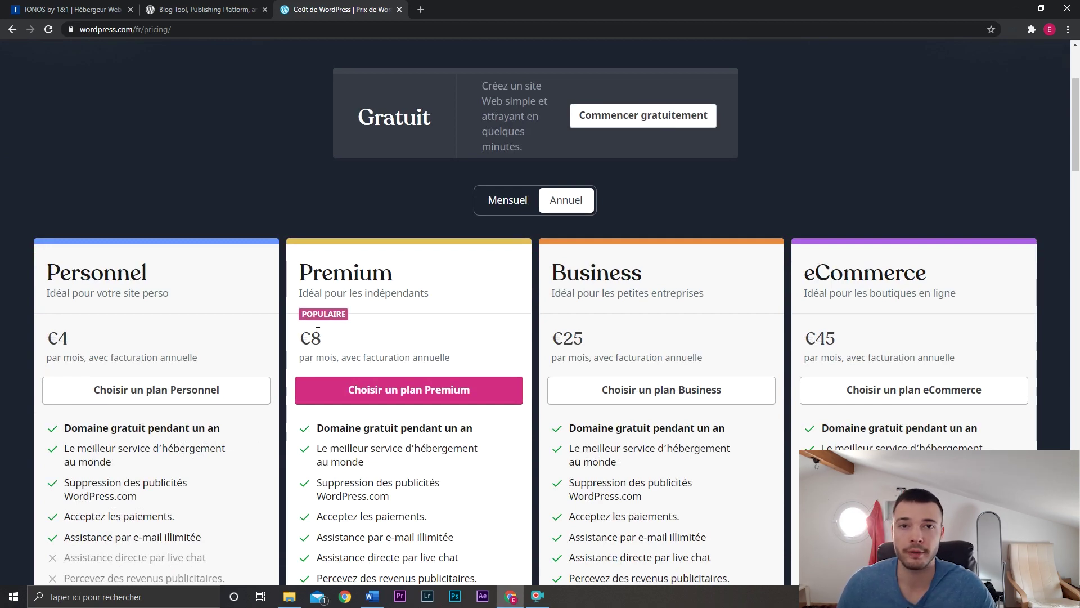
{"action": "scroll", "coordinate": [286, 338], "scroll_direction": "up", "scroll_amount": 1}
{"action": "scroll", "coordinate": [286, 338], "scroll_direction": "down", "scroll_amount": 2}
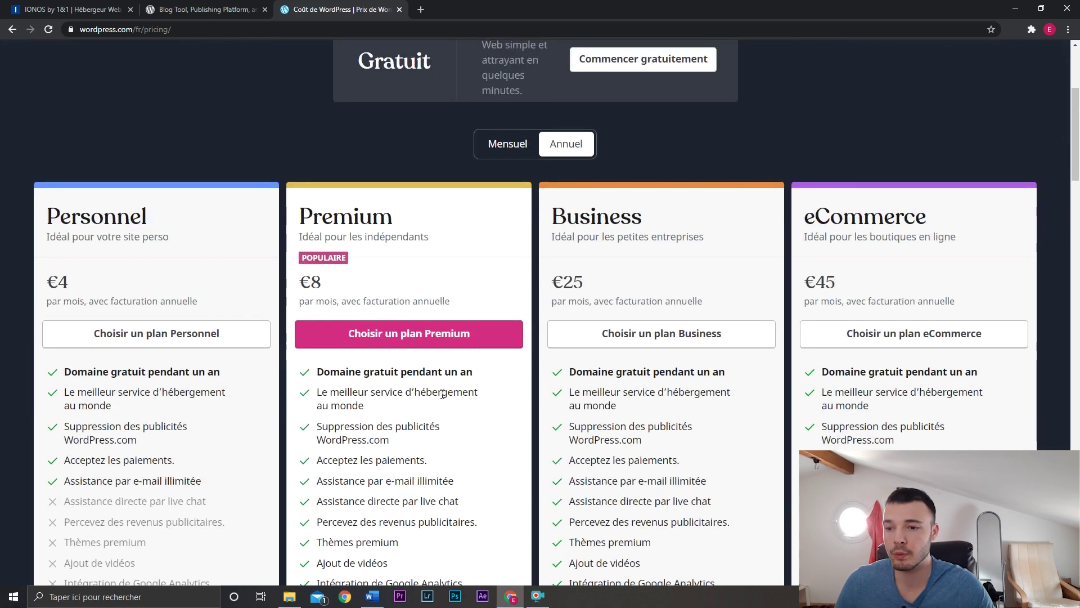
{"action": "scroll", "coordinate": [394, 382], "scroll_direction": "down", "scroll_amount": 1}
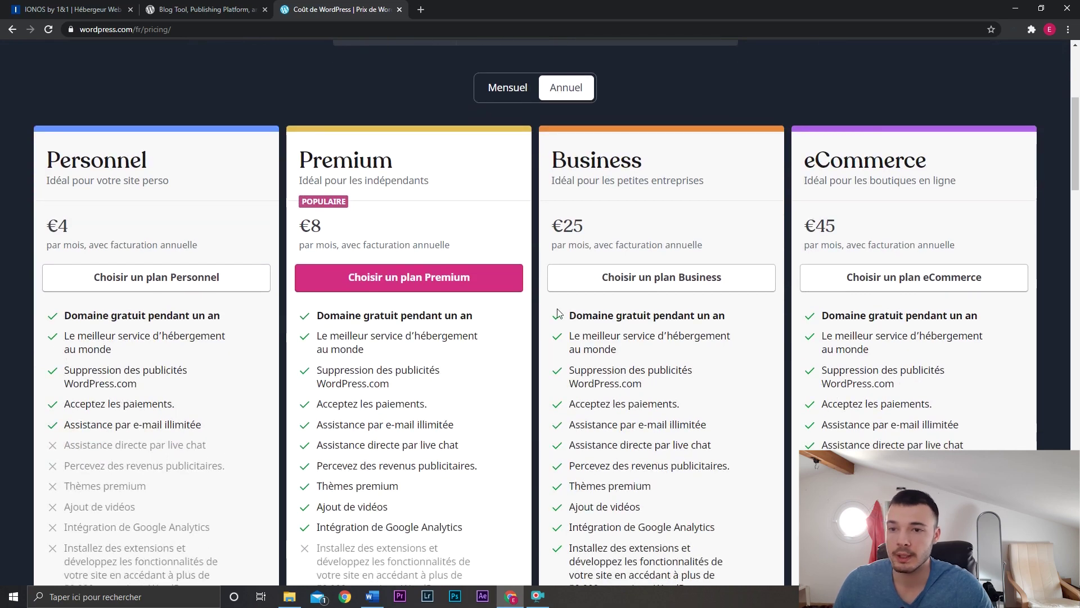
{"action": "scroll", "coordinate": [709, 339], "scroll_direction": "down", "scroll_amount": 2}
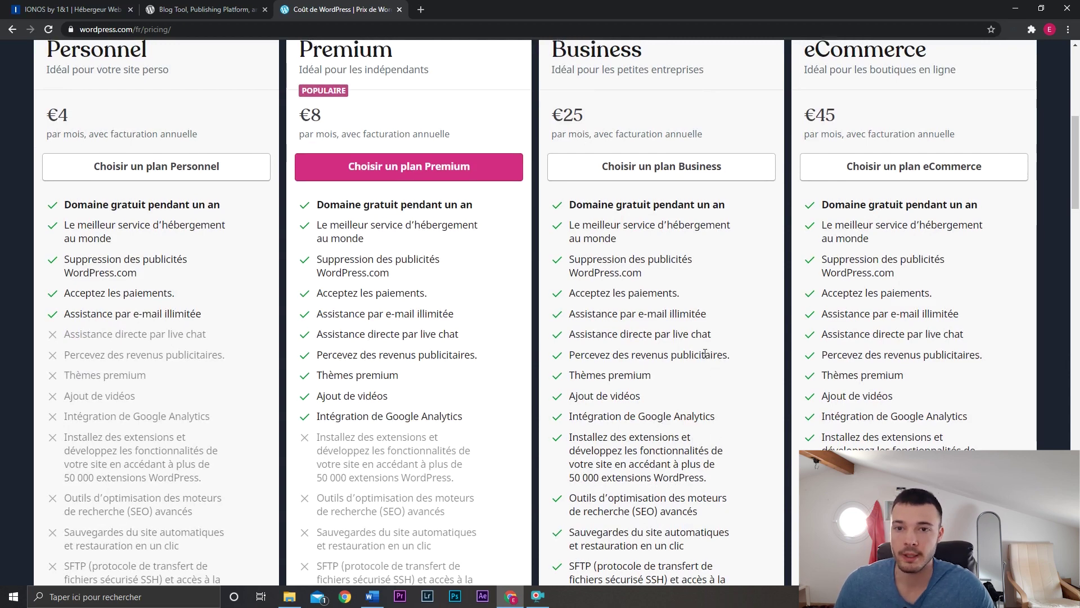
{"action": "scroll", "coordinate": [647, 337], "scroll_direction": "up", "scroll_amount": 1}
Highlight the €25 and €45 eCommerce prices, then go to the wordpress.org Meet WordPress page.
{"action": "left_click_drag", "start_coordinate": [549, 171], "coordinate": [595, 172]}
{"action": "left_click", "coordinate": [596, 173]}
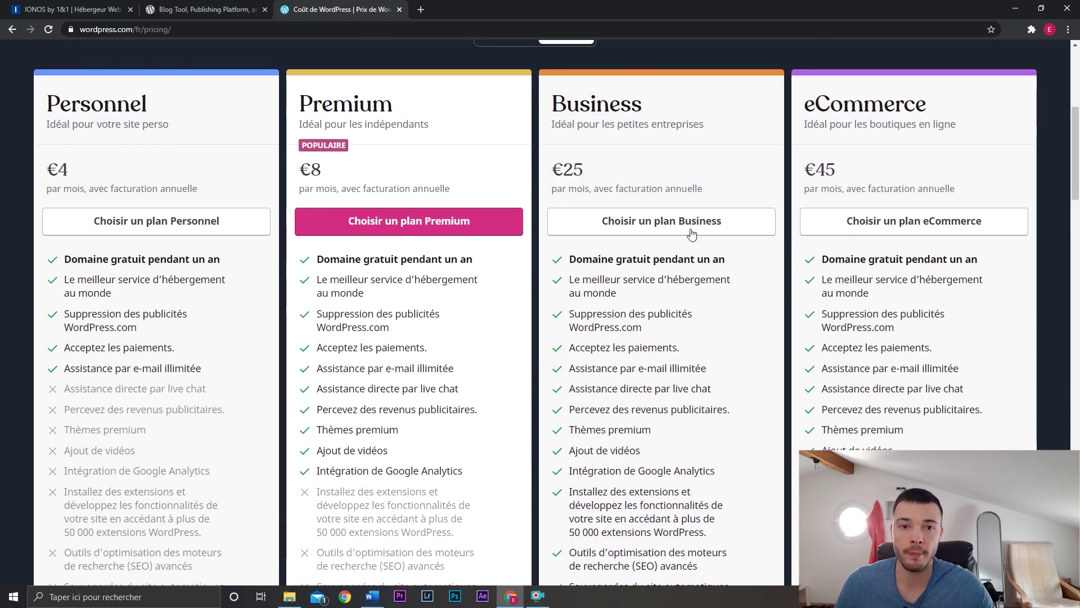
{"action": "left_click_drag", "start_coordinate": [808, 178], "coordinate": [849, 172]}
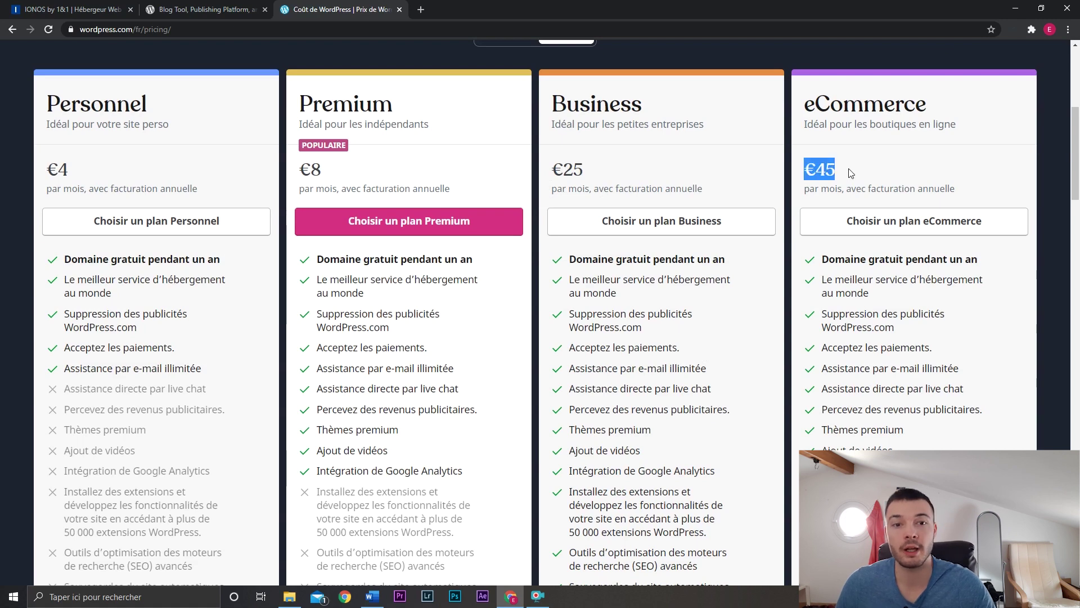
{"action": "left_click", "coordinate": [851, 173]}
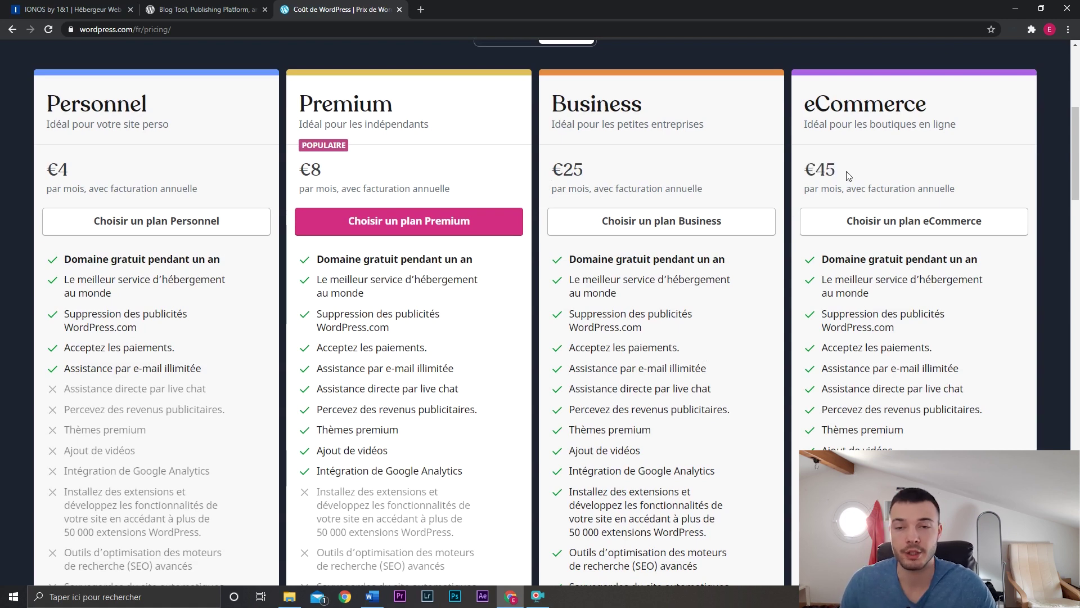
{"action": "scroll", "coordinate": [803, 185], "scroll_direction": "up", "scroll_amount": 5}
{"action": "left_click", "coordinate": [219, 7]}
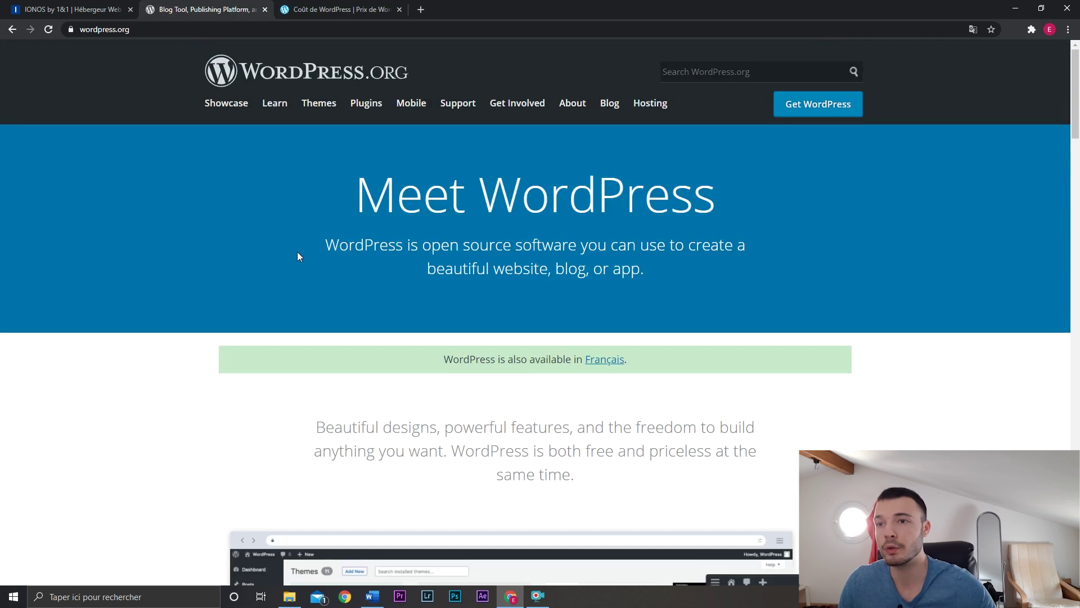
Revisit the WordPress.com pricing and wordpress.org pages, then switch to the IONOS ionos.fr home page.
{"action": "left_click", "coordinate": [304, 10]}
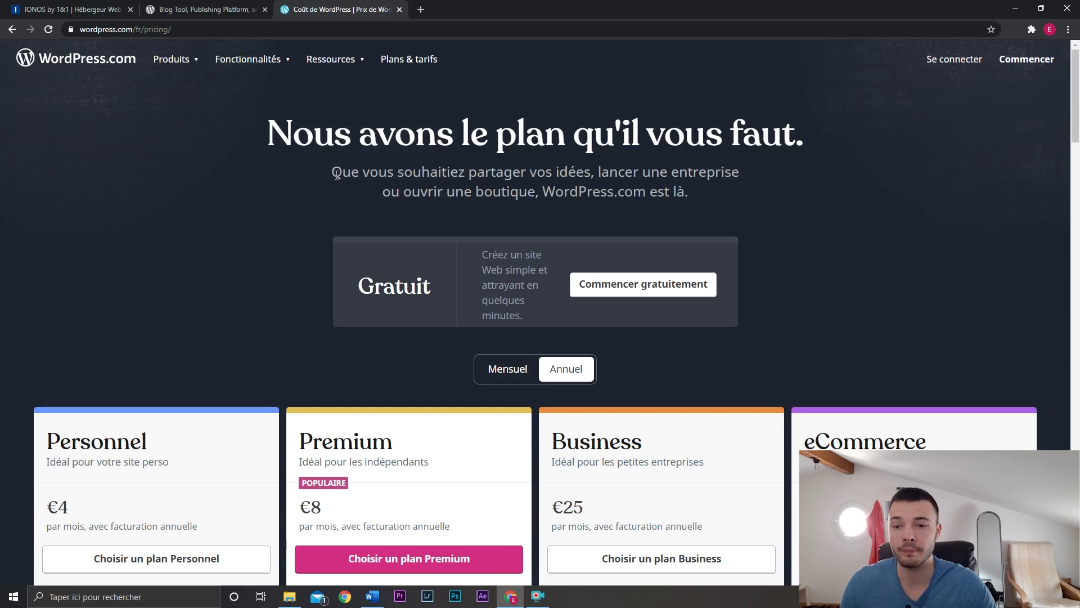
{"action": "left_click", "coordinate": [247, 5]}
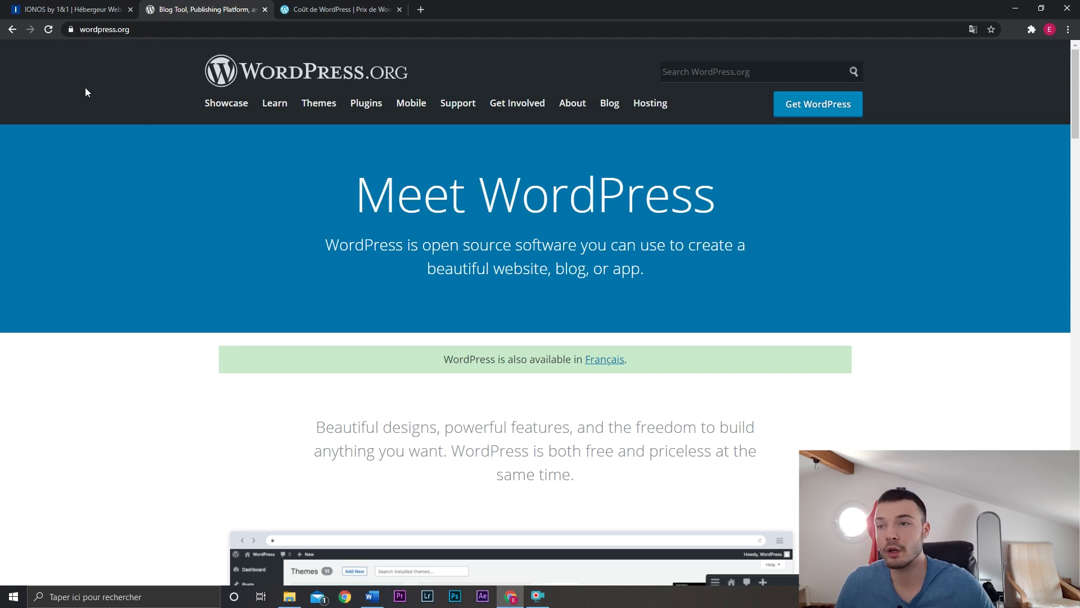
{"action": "left_click", "coordinate": [65, 6]}
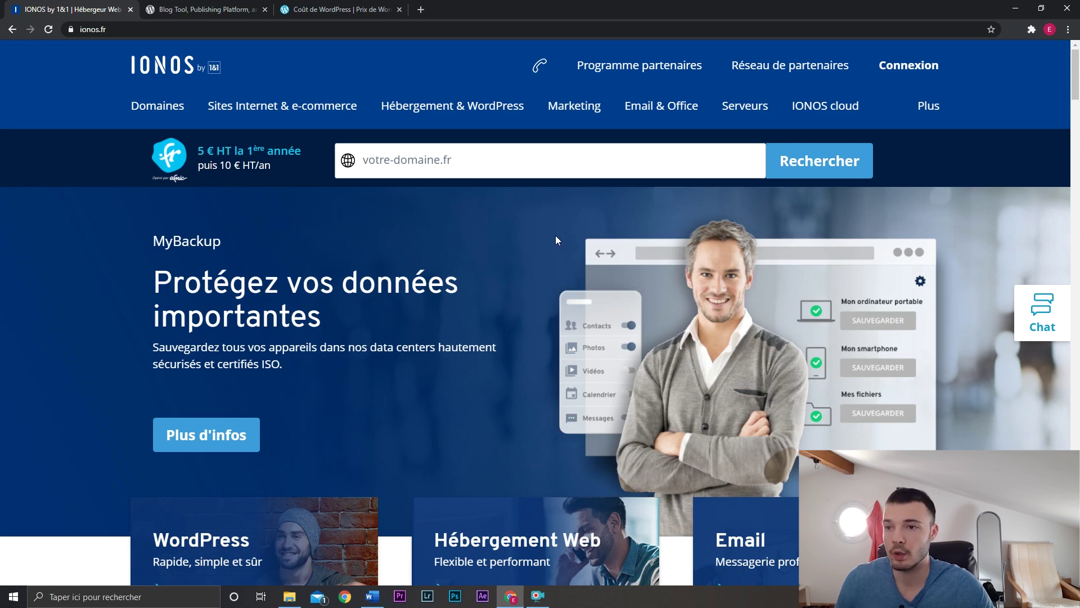
Open IONOS Hébergement Web from Hébergement & WordPress, check the starting price, and view the packs.
{"action": "mouse_move", "coordinate": [461, 109]}
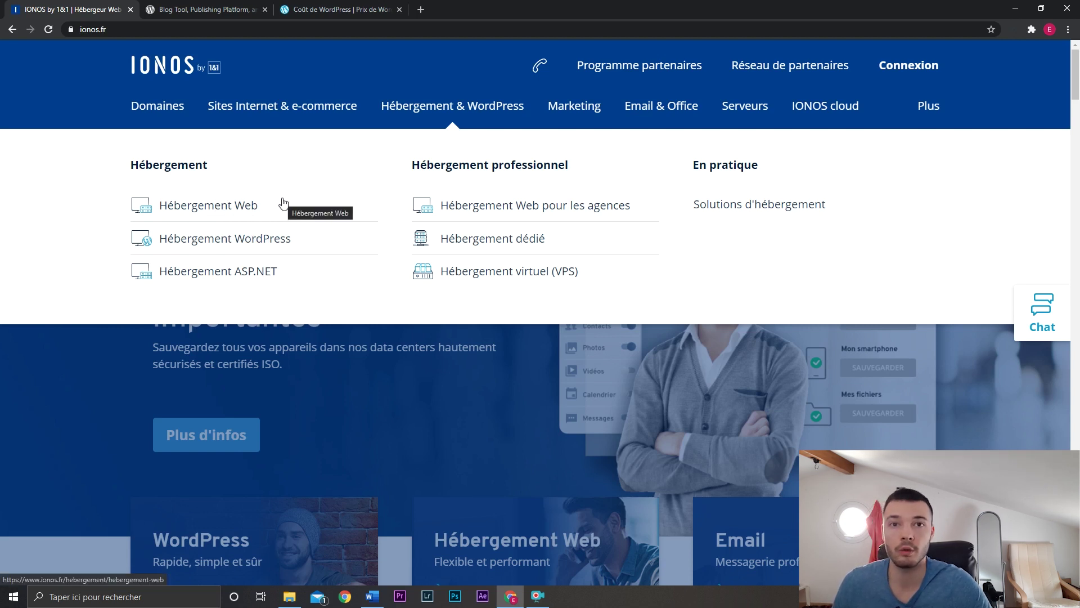
{"action": "left_click", "coordinate": [231, 209]}
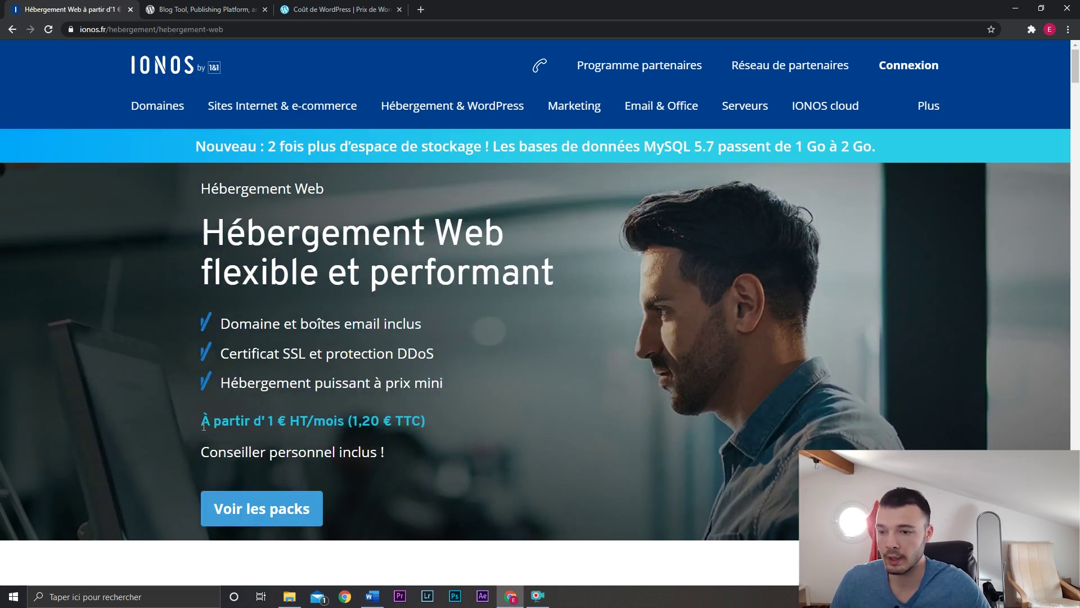
{"action": "left_click_drag", "start_coordinate": [201, 420], "coordinate": [433, 413]}
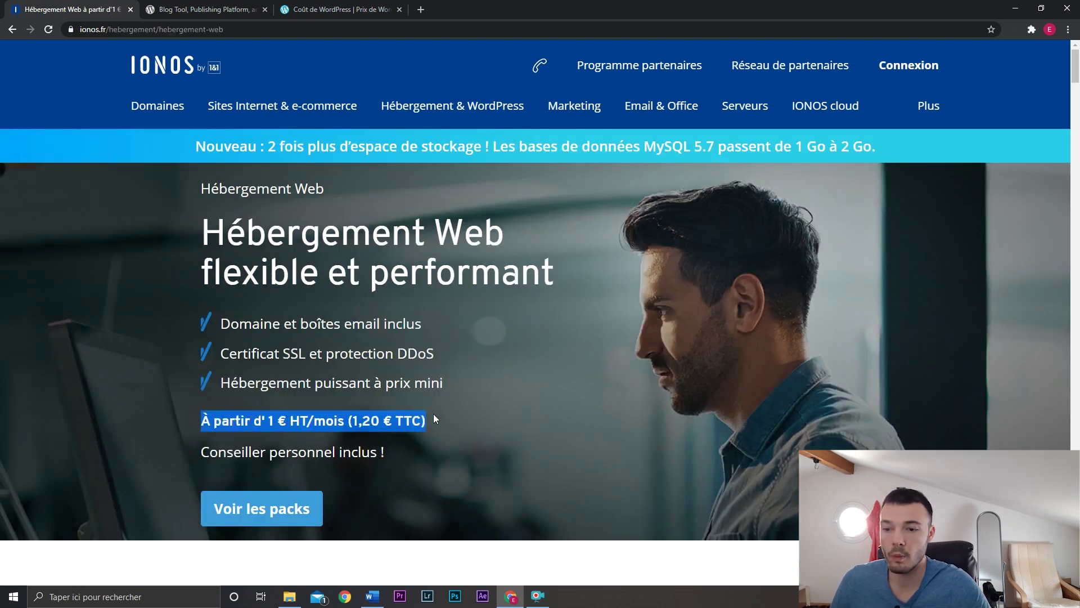
{"action": "left_click", "coordinate": [433, 414]}
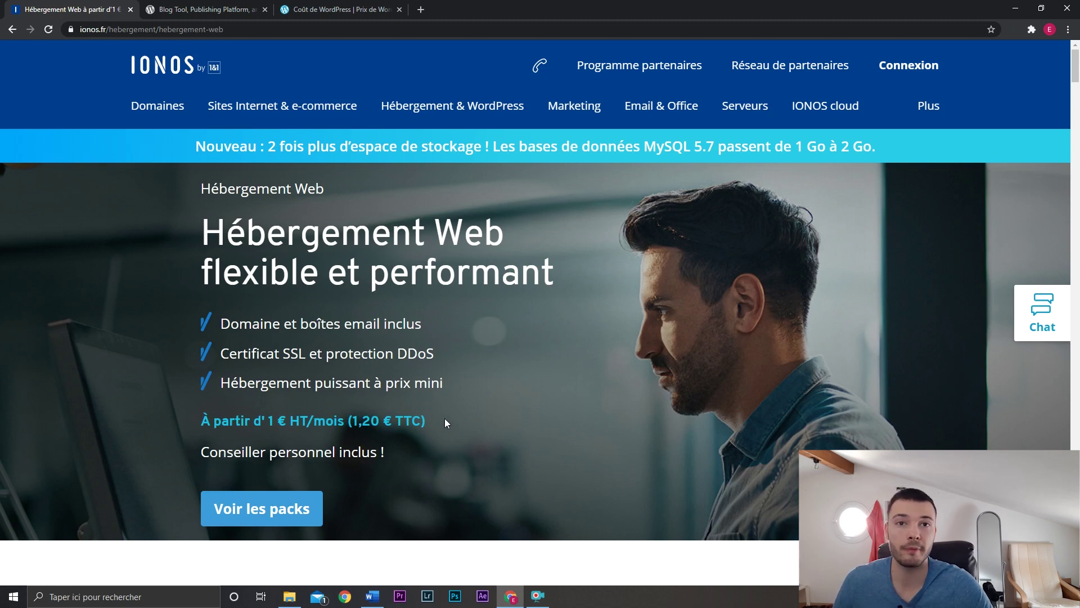
{"action": "left_click", "coordinate": [308, 503]}
Compare the Essential, Pro, Expert and Premium packs and order the Pro pack.
{"action": "scroll", "coordinate": [298, 388], "scroll_direction": "down", "scroll_amount": 5}
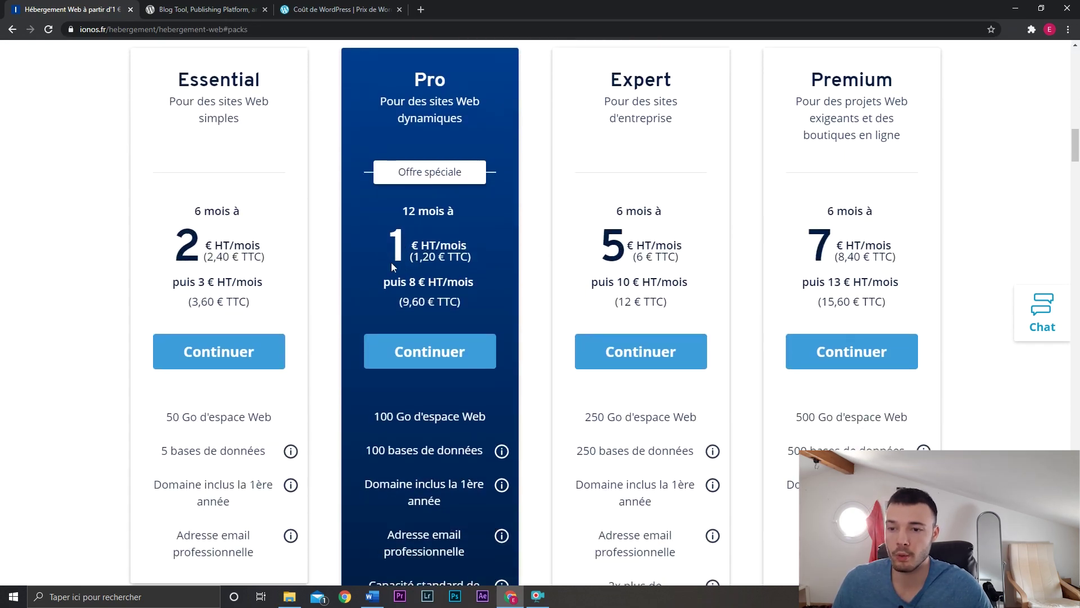
{"action": "scroll", "coordinate": [420, 305], "scroll_direction": "down", "scroll_amount": 1}
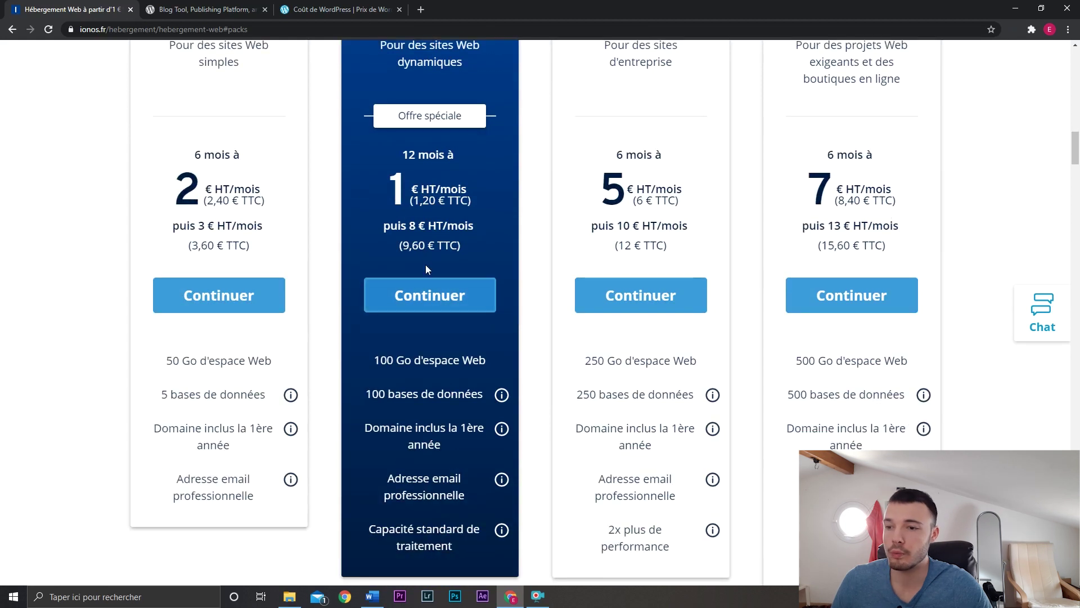
{"action": "scroll", "coordinate": [425, 264], "scroll_direction": "up", "scroll_amount": 1}
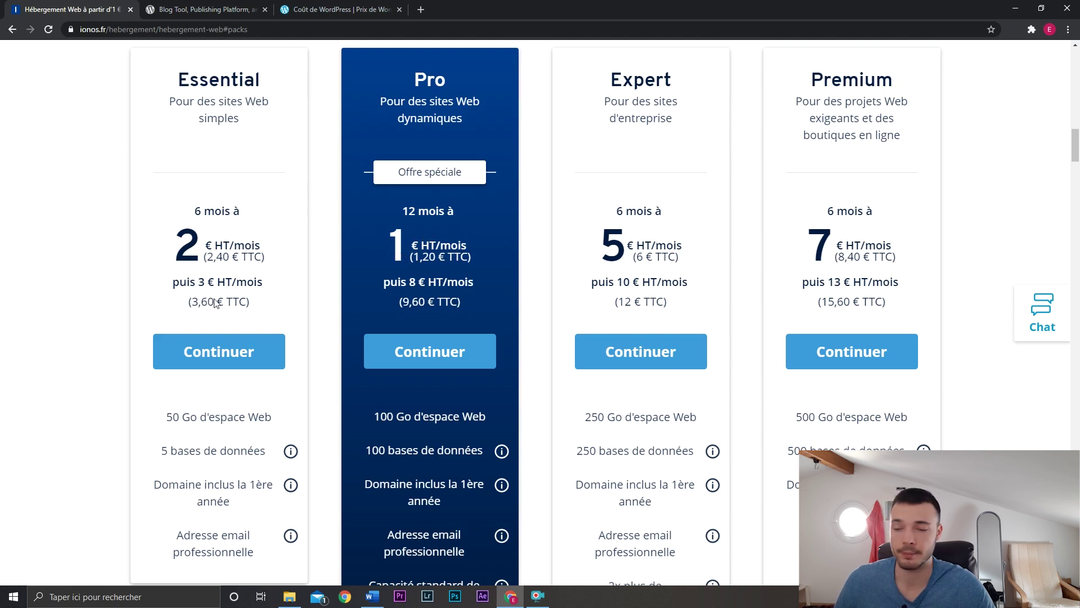
{"action": "left_click", "coordinate": [429, 352]}
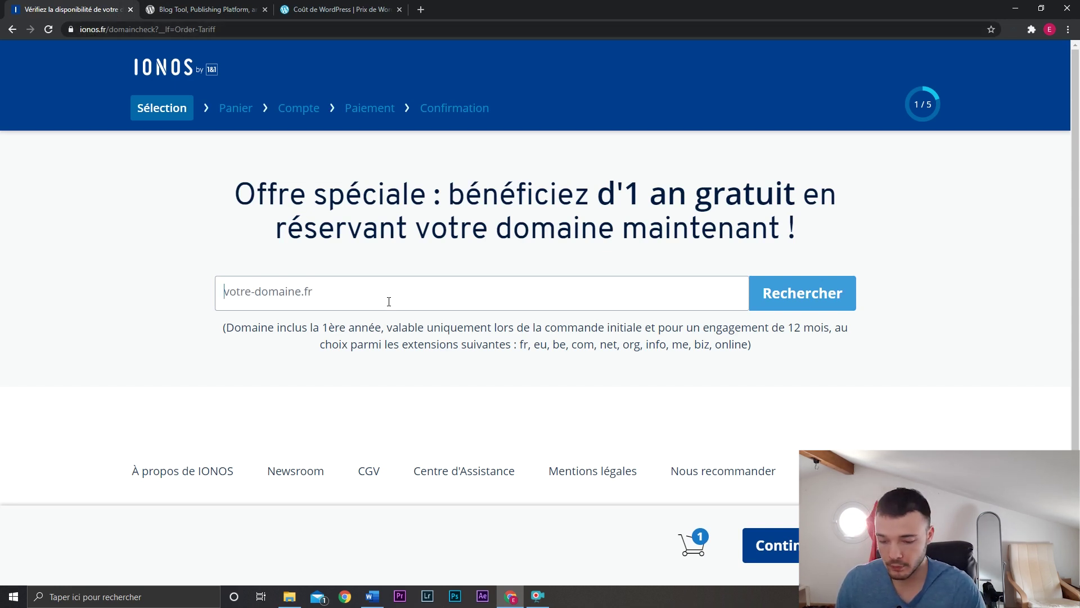
Search for the domain 'easywp' and add the free easywp.me domain to the order.
{"action": "type", "text": "easywp"}
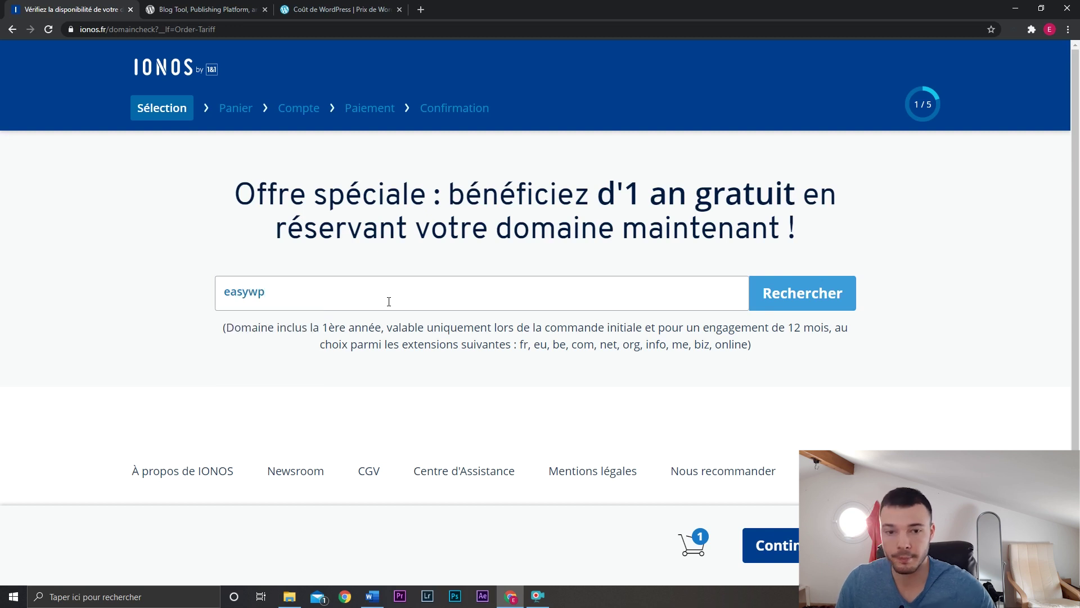
{"action": "left_click", "coordinate": [826, 294]}
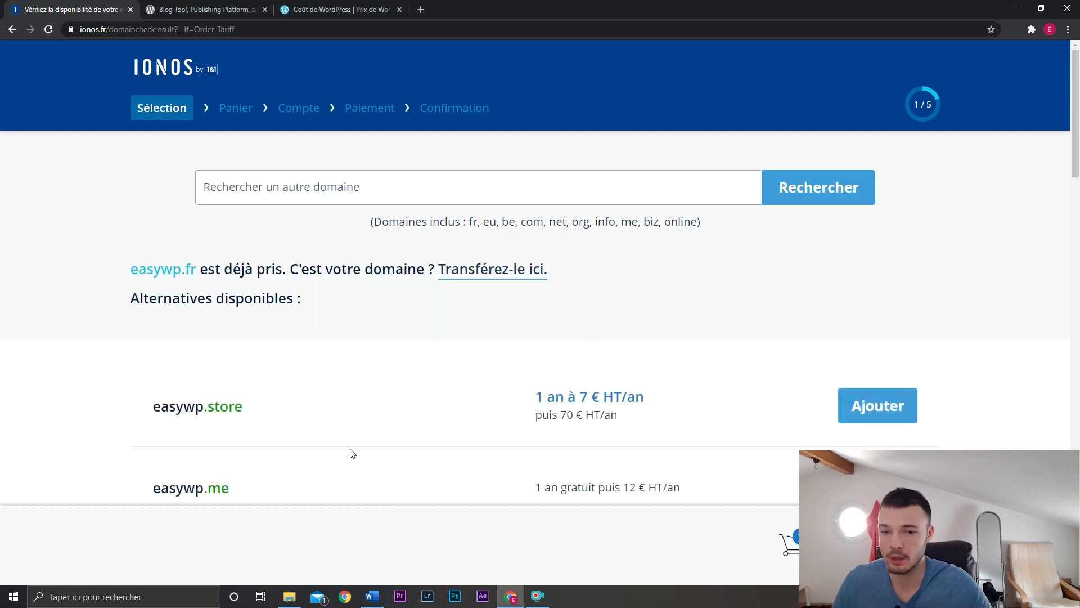
{"action": "scroll", "coordinate": [444, 390], "scroll_direction": "down", "scroll_amount": 1}
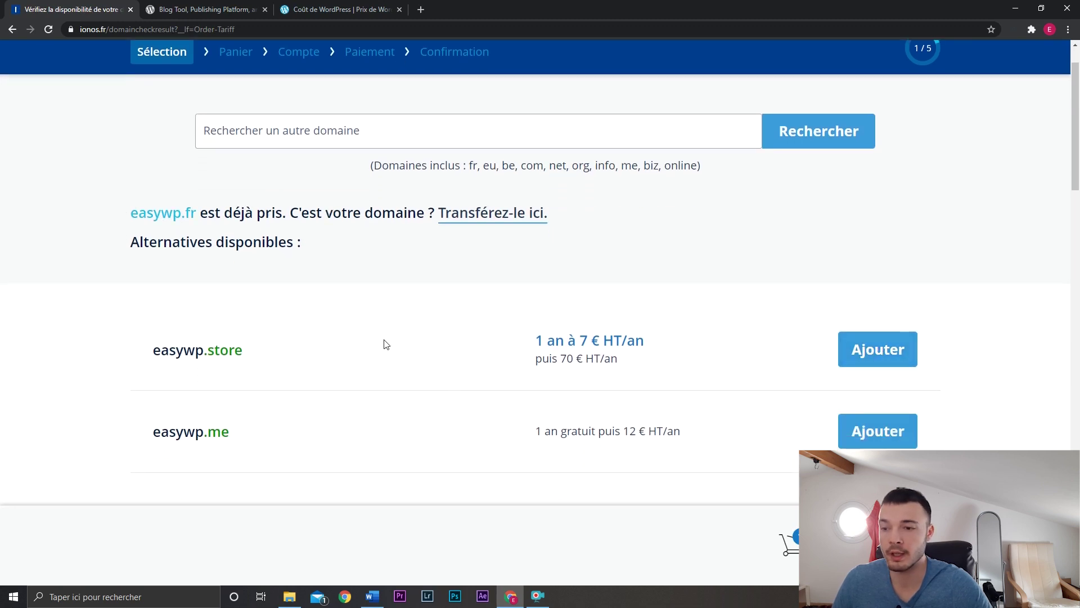
{"action": "left_click", "coordinate": [873, 437]}
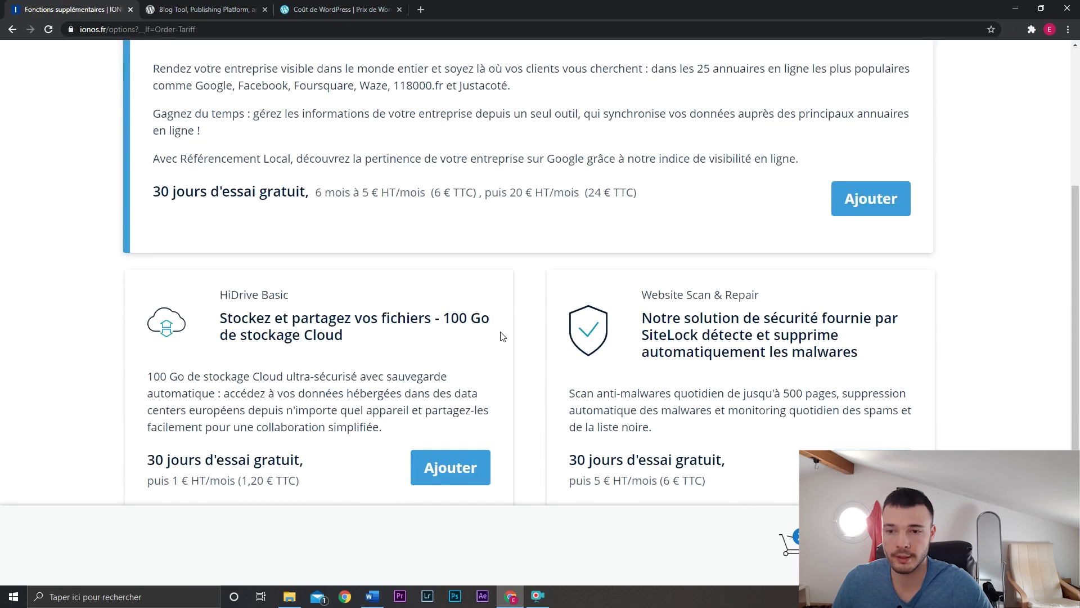
Skip the extra options and review the cart: Pro hosting plus easywp.me, 1 € HT today.
{"action": "scroll", "coordinate": [502, 337], "scroll_direction": "down", "scroll_amount": 4}
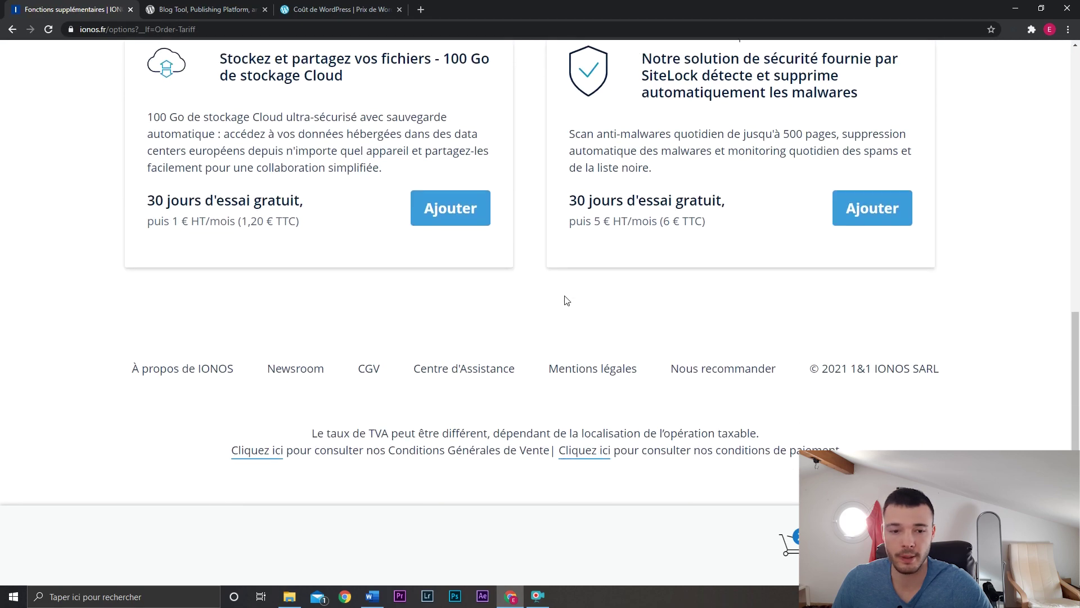
{"action": "scroll", "coordinate": [567, 301], "scroll_direction": "up", "scroll_amount": 3}
{"action": "left_click", "coordinate": [879, 545]}
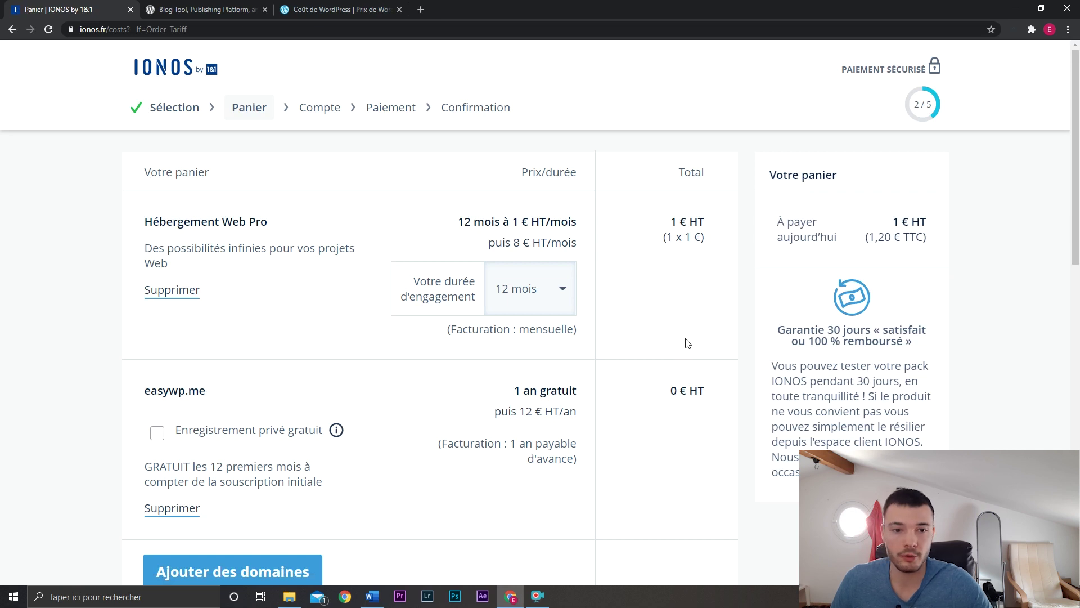
{"action": "scroll", "coordinate": [690, 340], "scroll_direction": "down", "scroll_amount": 1}
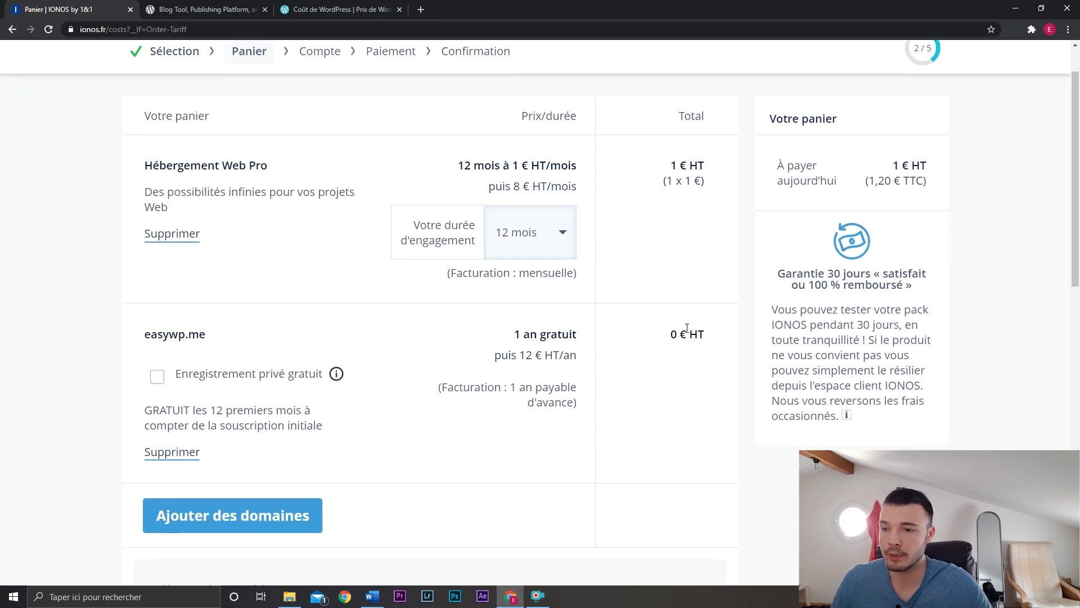
{"action": "left_click_drag", "start_coordinate": [521, 339], "coordinate": [585, 405]}
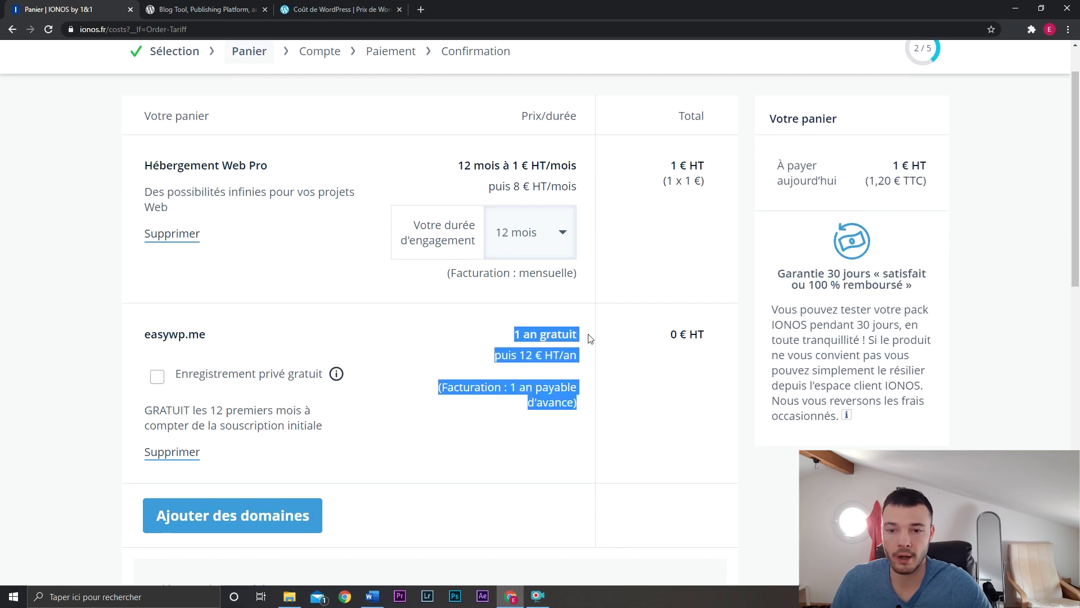
{"action": "scroll", "coordinate": [515, 336], "scroll_direction": "down", "scroll_amount": 10}
{"action": "scroll", "coordinate": [515, 337], "scroll_direction": "down", "scroll_amount": 2}
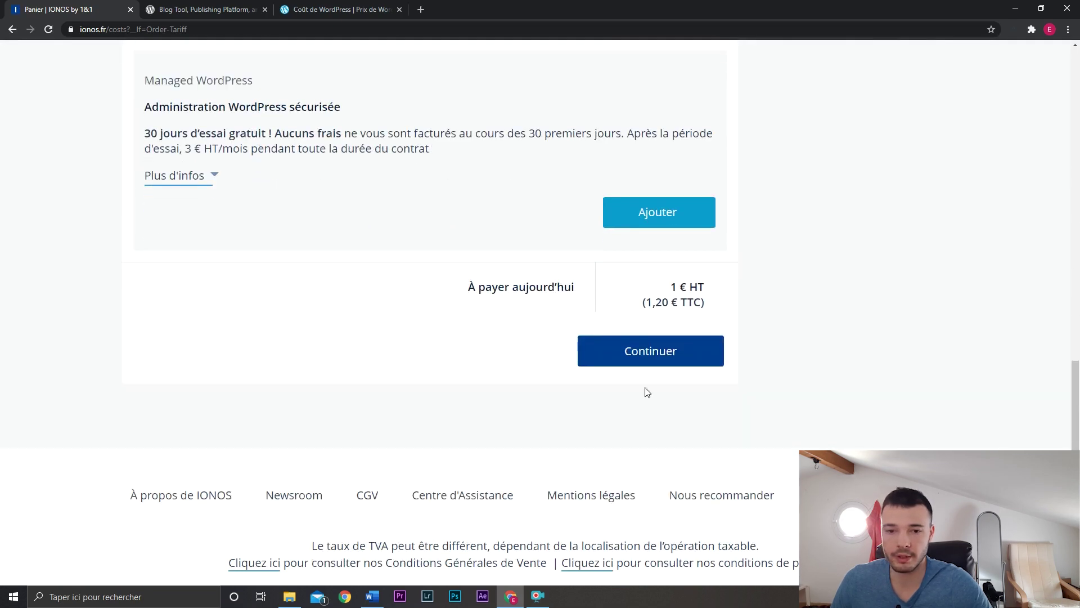
Continue past the cart, then create a WordPress website on the easywordpress.fr domain.
{"action": "left_click", "coordinate": [663, 353]}
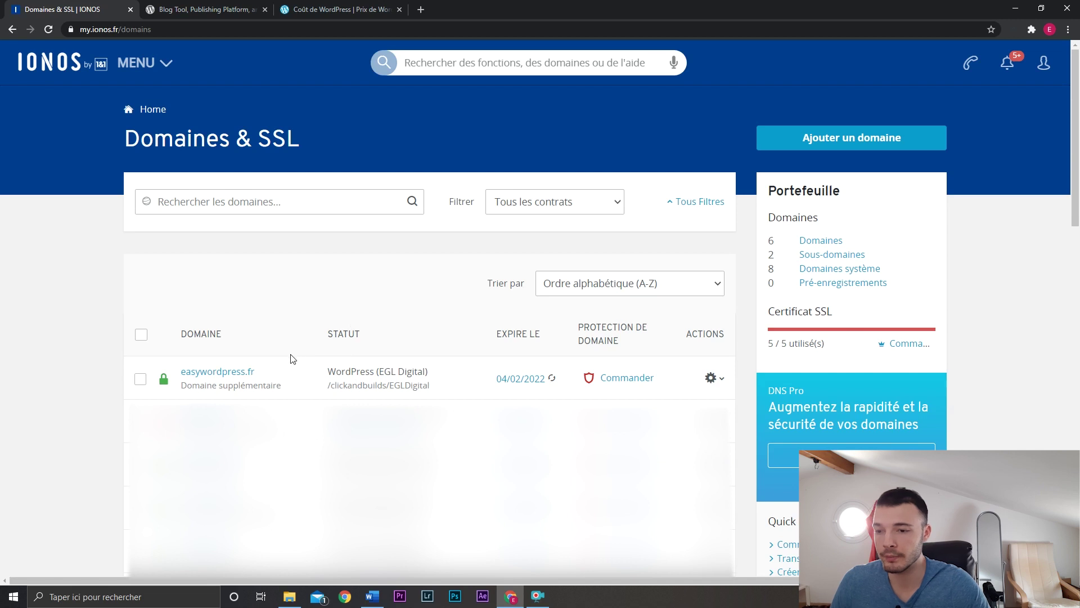
{"action": "left_click", "coordinate": [243, 376]}
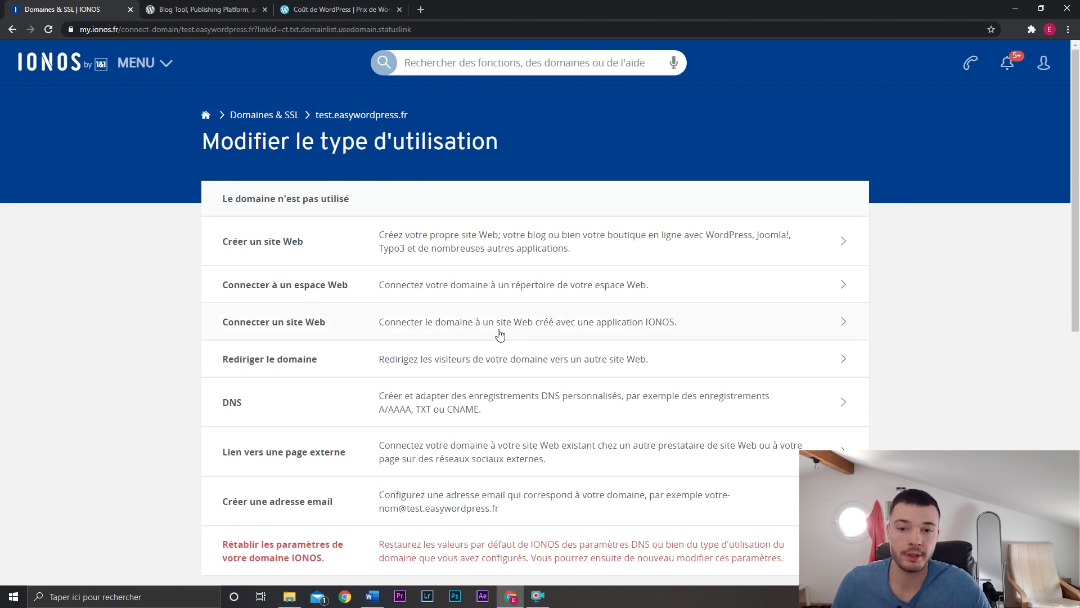
{"action": "scroll", "coordinate": [543, 276], "scroll_direction": "down", "scroll_amount": 1}
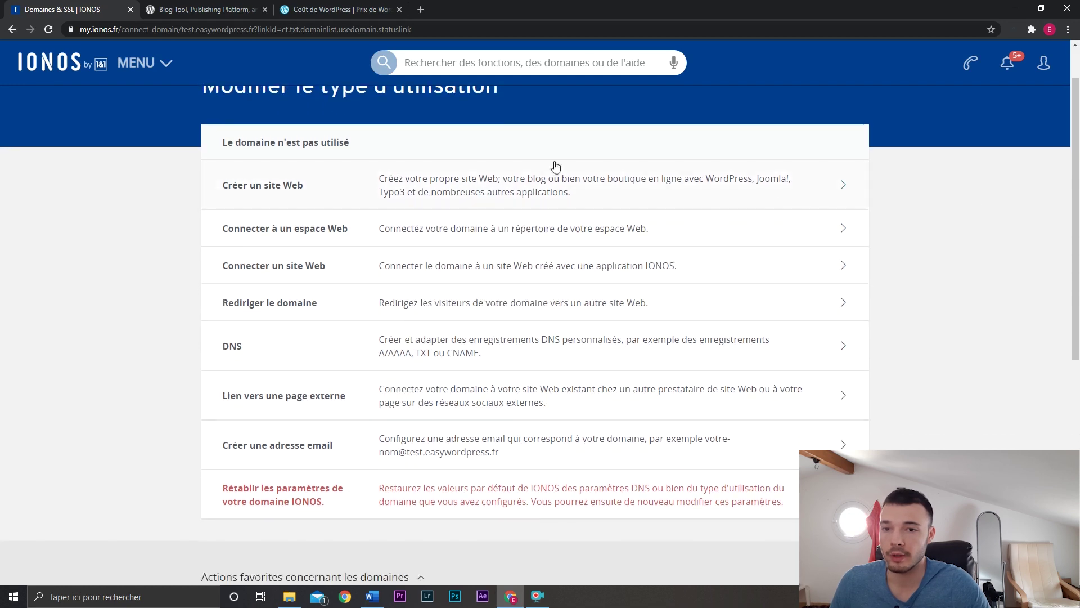
{"action": "left_click", "coordinate": [475, 194]}
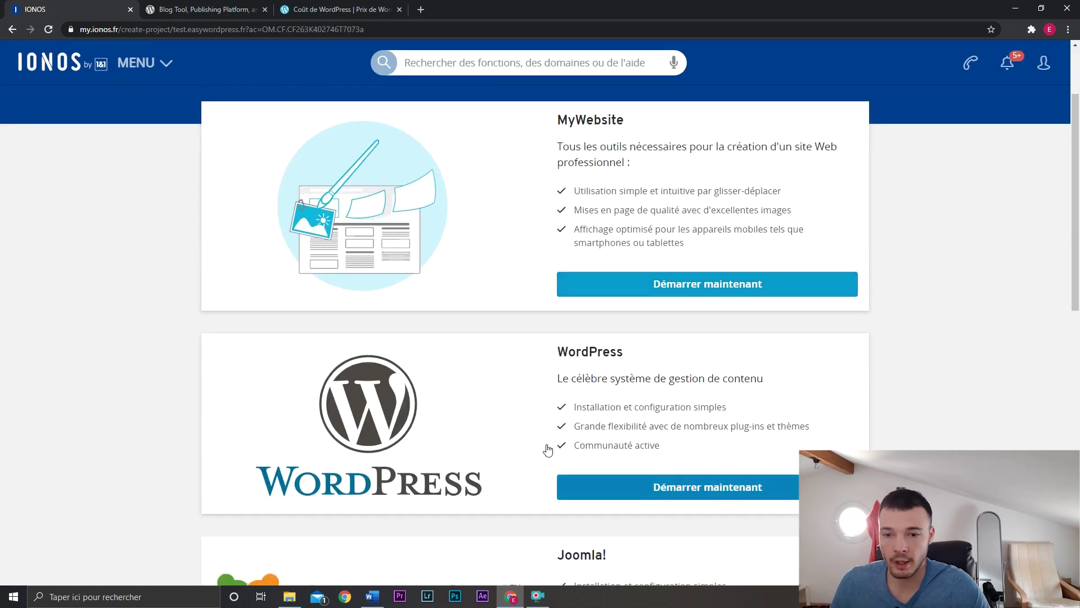
{"action": "left_click", "coordinate": [637, 485]}
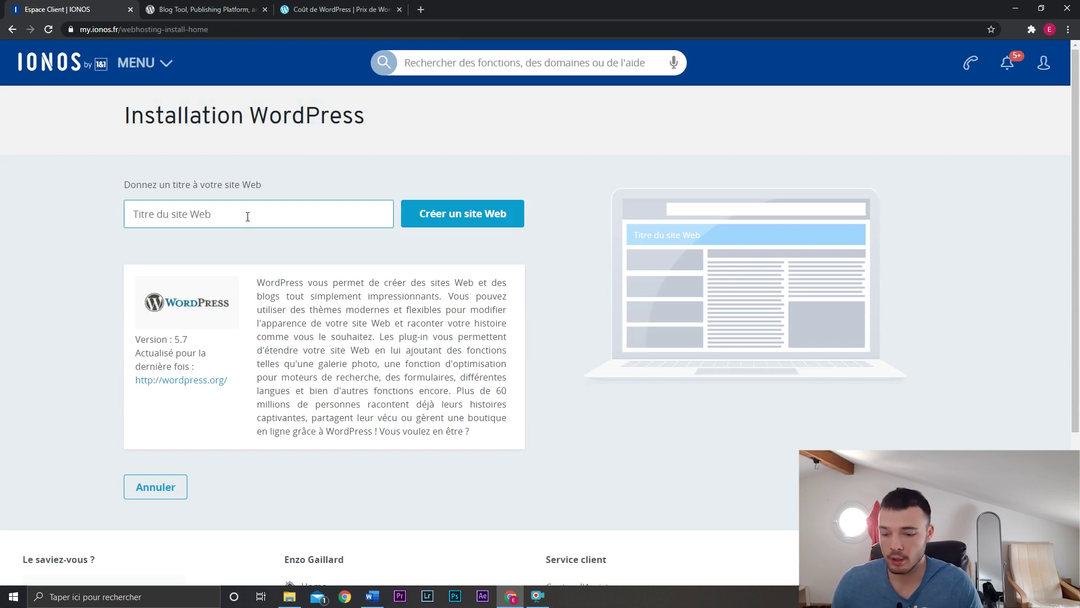
Title the new site 'Test Easy Wordpress' and submit it.
{"action": "type", "text": "E"}
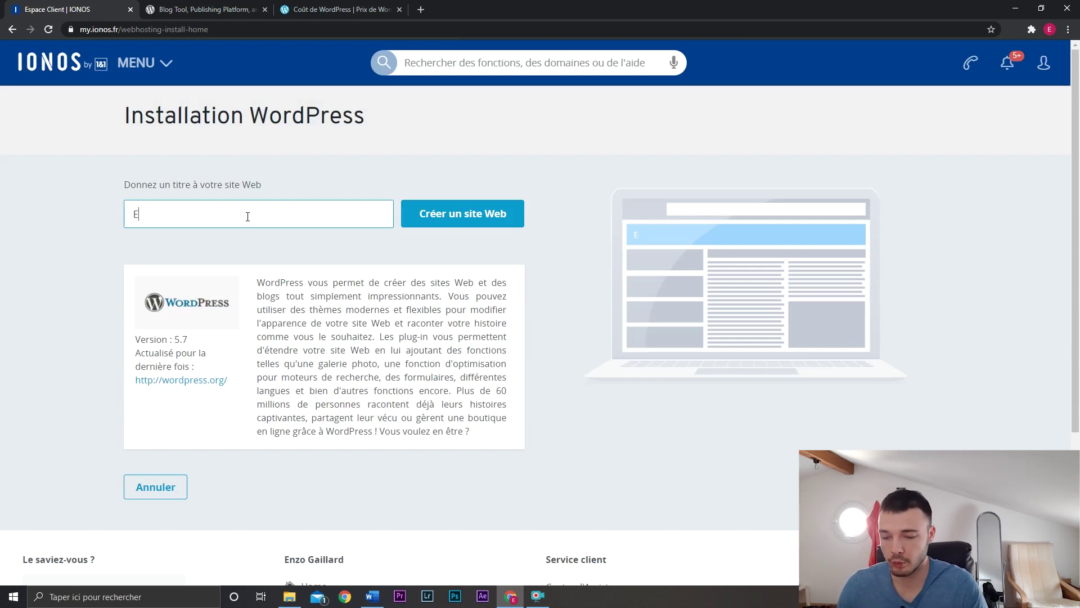
{"action": "key", "text": "BackSpace"}
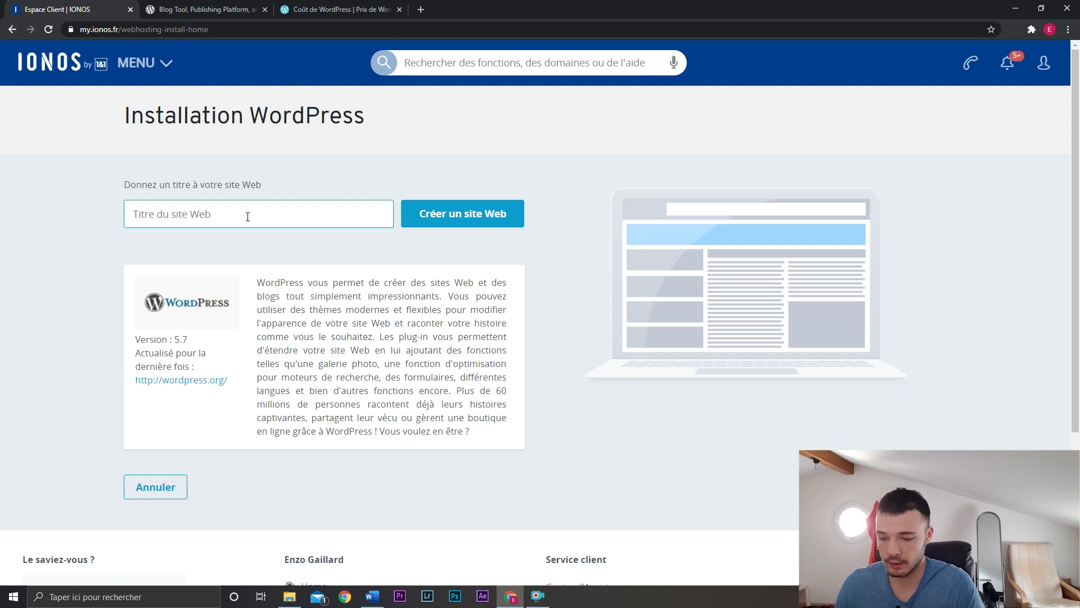
{"action": "type", "text": "Test Easy "}
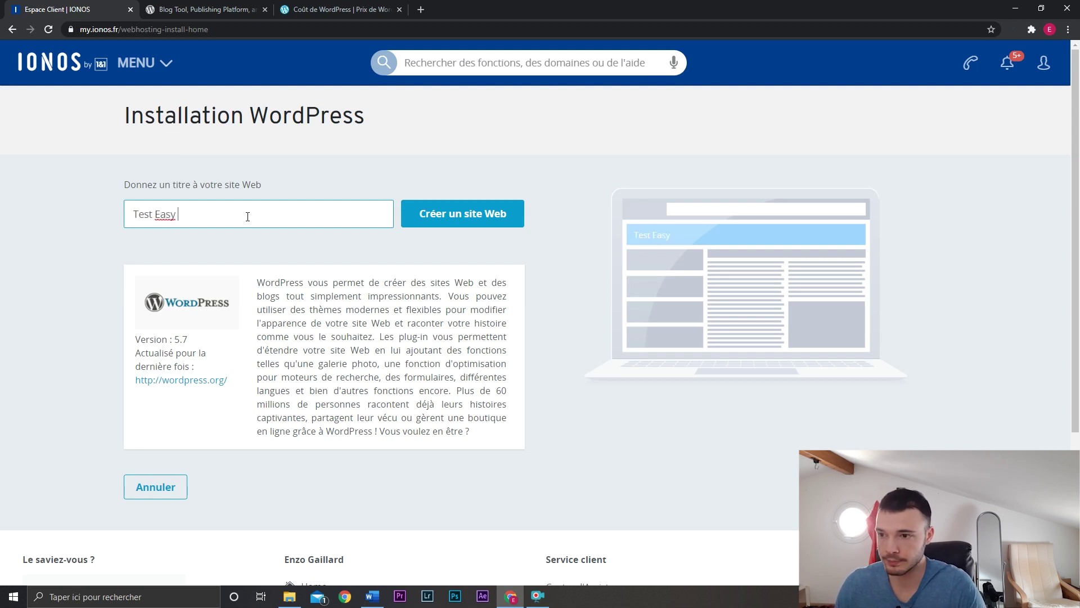
{"action": "type", "text": "Wordpress"}
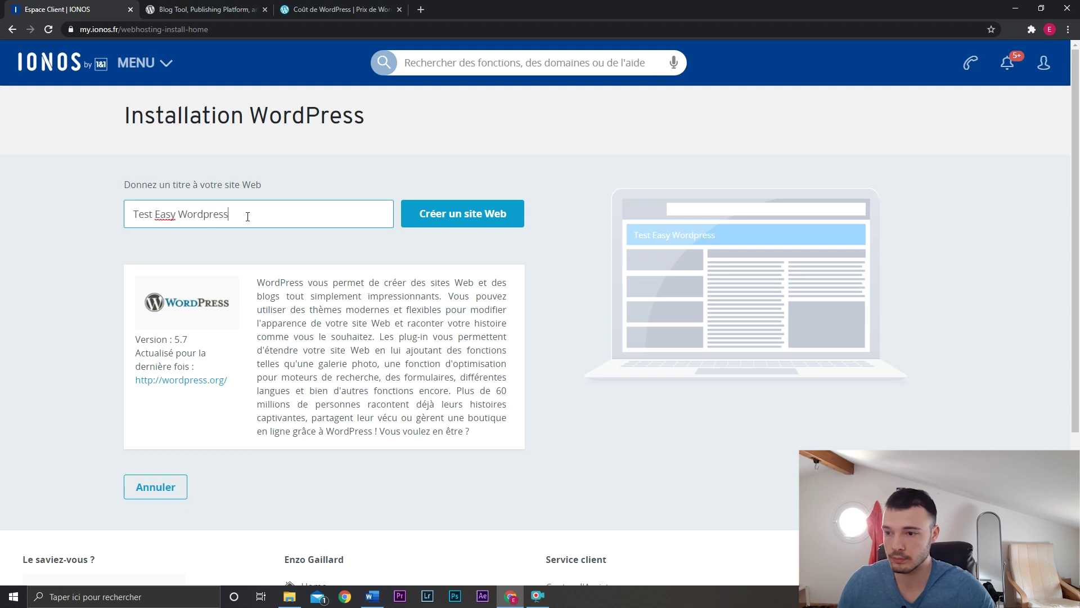
{"action": "left_click", "coordinate": [465, 223]}
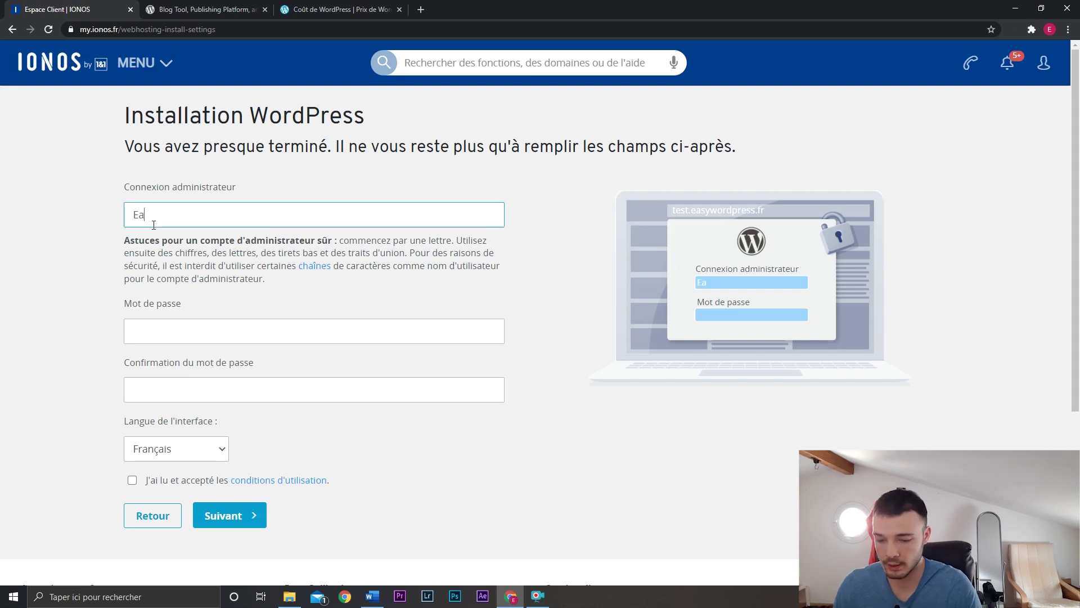
Enter the administrator login and password, accept the terms of use, and continue.
{"action": "type", "text": "sywp22"}
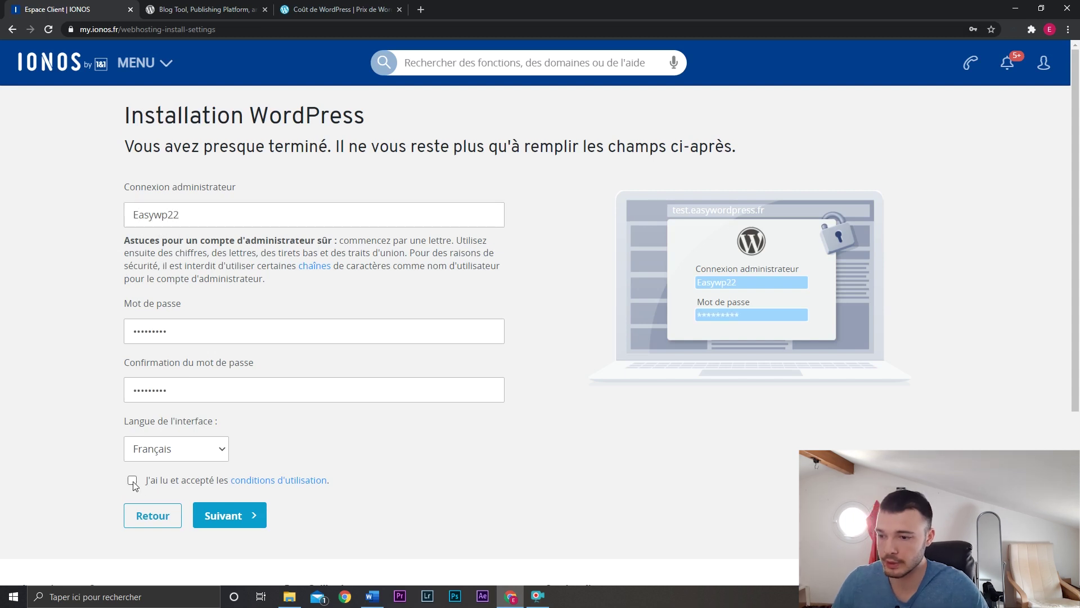
{"action": "left_click", "coordinate": [132, 481]}
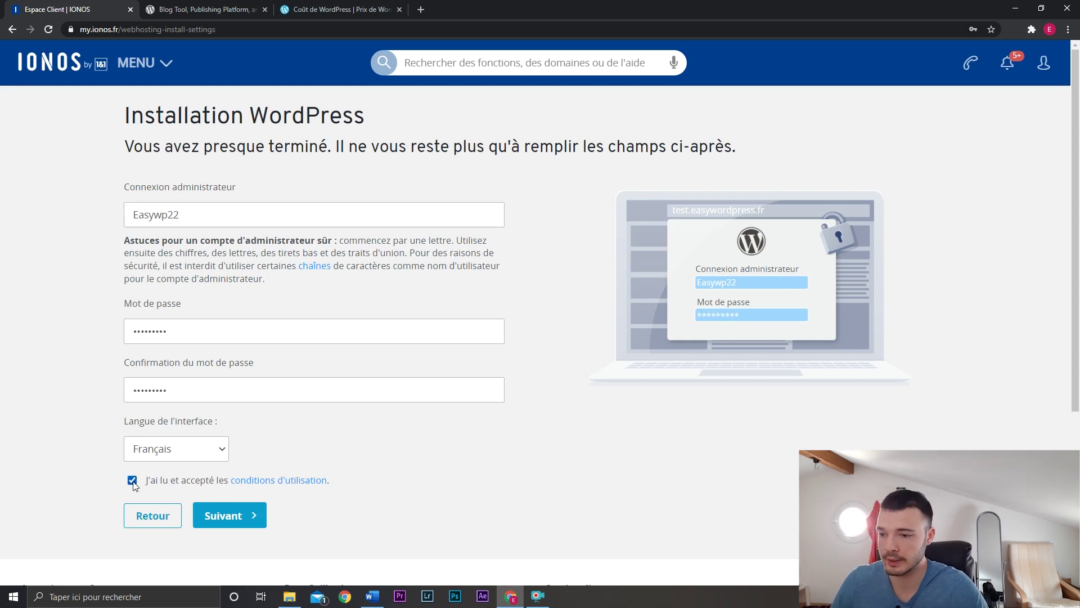
{"action": "left_click", "coordinate": [224, 517]}
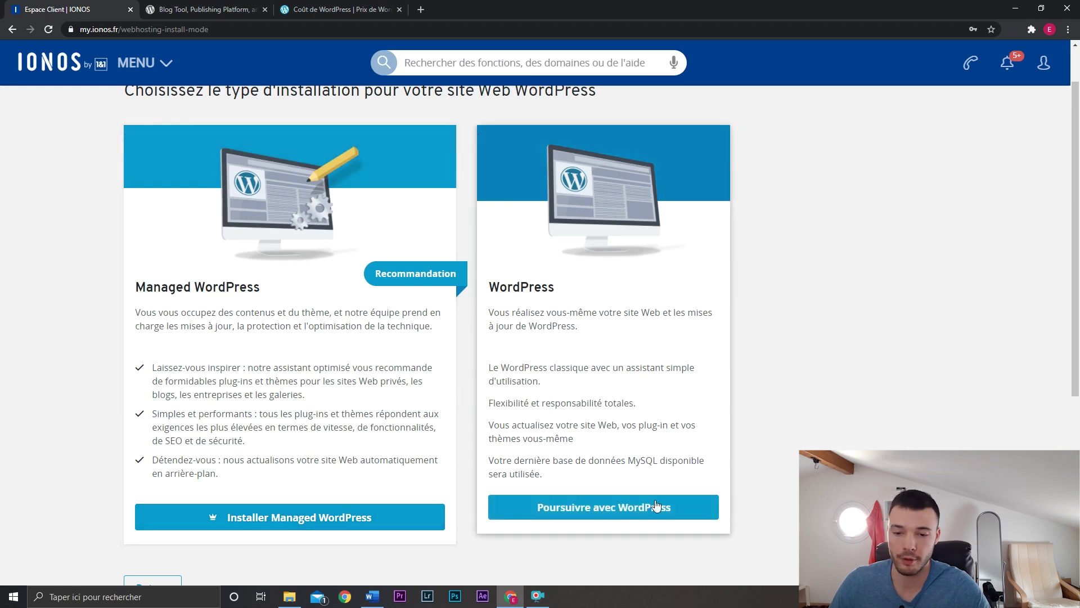
Choose the classic self-managed WordPress install and open the new site's admin.
{"action": "left_click", "coordinate": [632, 507]}
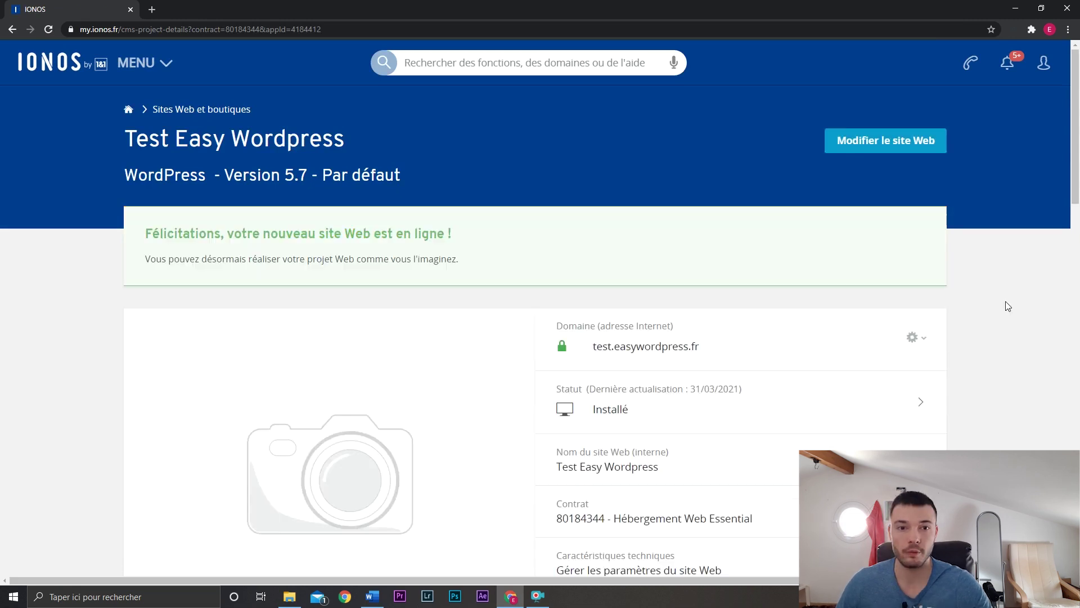
{"action": "scroll", "coordinate": [979, 309], "scroll_direction": "down", "scroll_amount": 1}
{"action": "scroll", "coordinate": [901, 320], "scroll_direction": "up", "scroll_amount": 1}
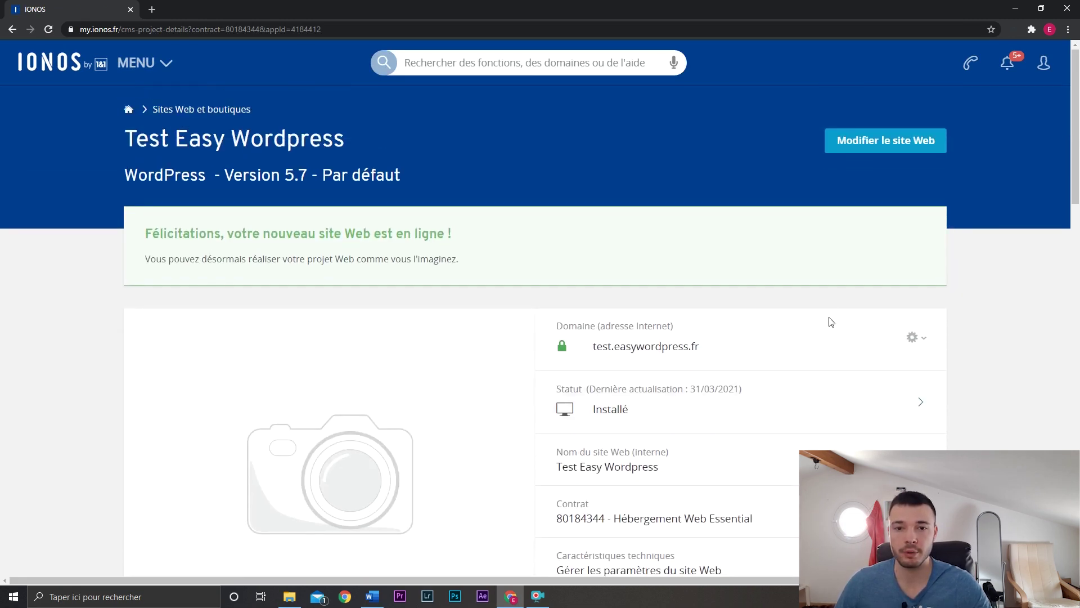
{"action": "left_click", "coordinate": [865, 142]}
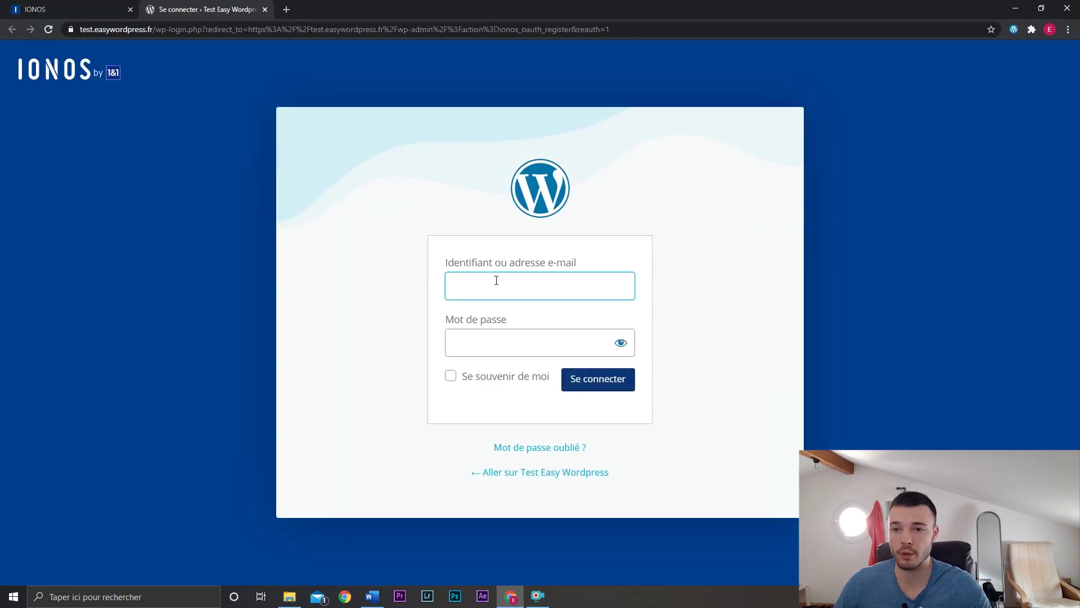
Sign in with the administrator credentials, staying logged in, and skip the setup assistant.
{"action": "type", "text": "E"}
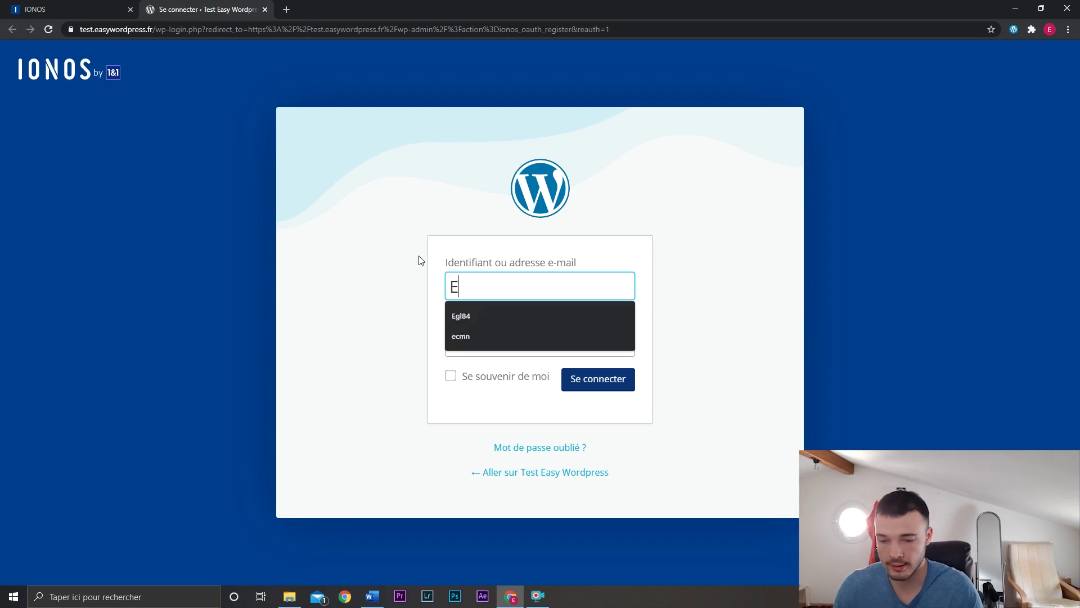
{"action": "type", "text": "asywp2"}
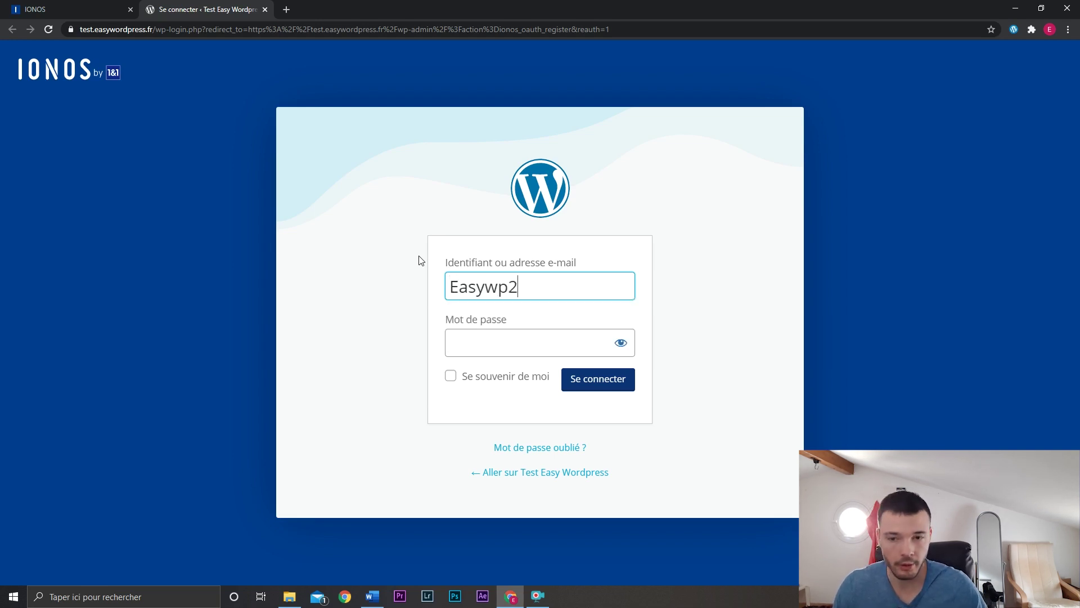
{"action": "type", "text": "2"}
{"action": "key", "text": "Tab"}
{"action": "key", "text": "ctrl+v"}
{"action": "left_click", "coordinate": [451, 376]}
{"action": "left_click", "coordinate": [613, 380]}
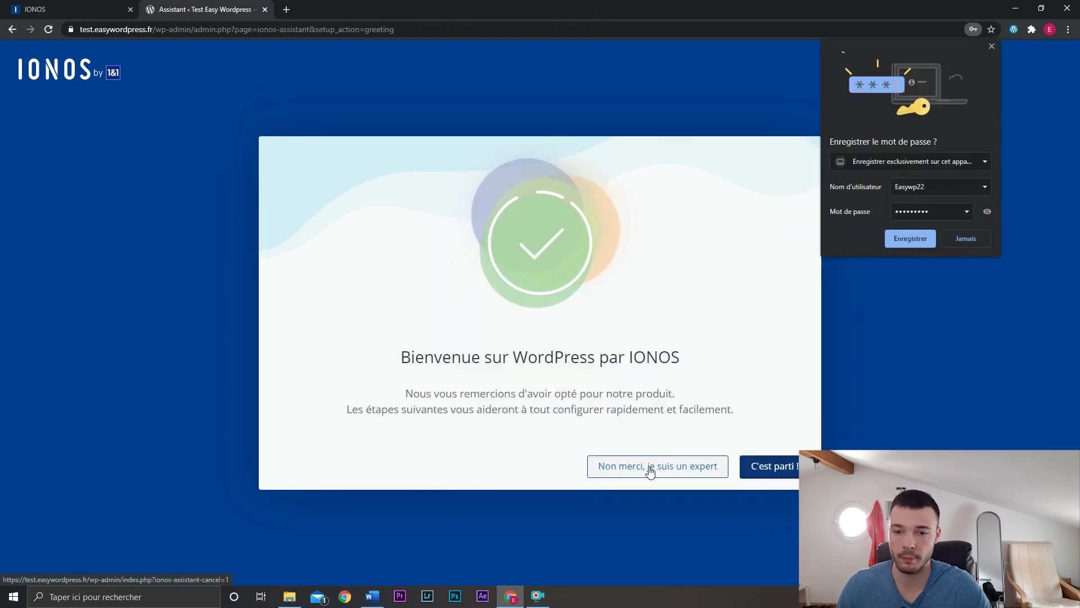
{"action": "left_click", "coordinate": [650, 470]}
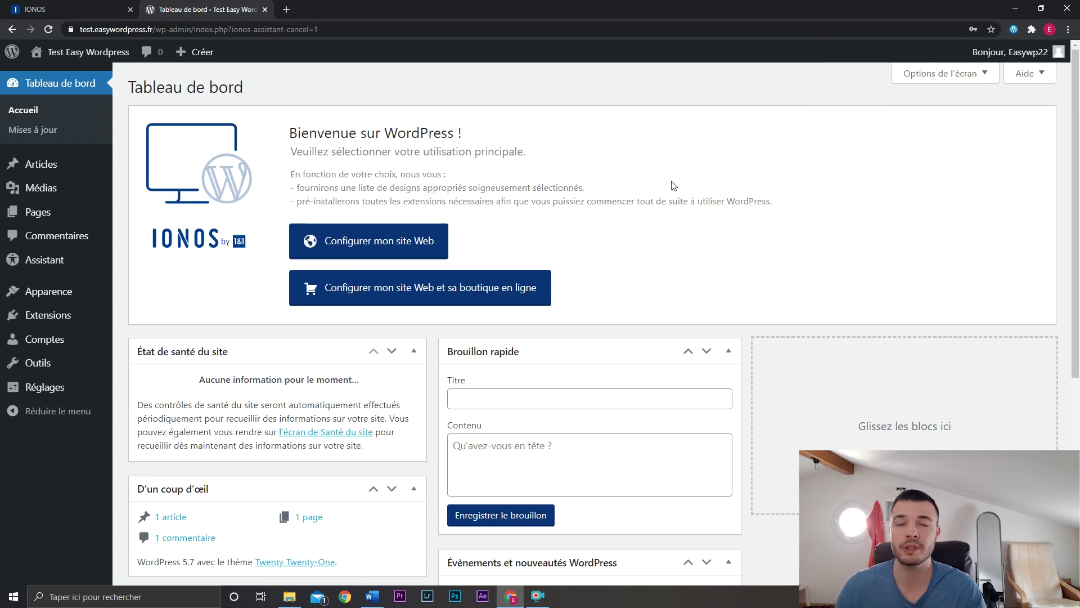
Open Test Easy Wordpress's live front page in a new tab and view the Hello world! post.
{"action": "left_click", "coordinate": [67, 5]}
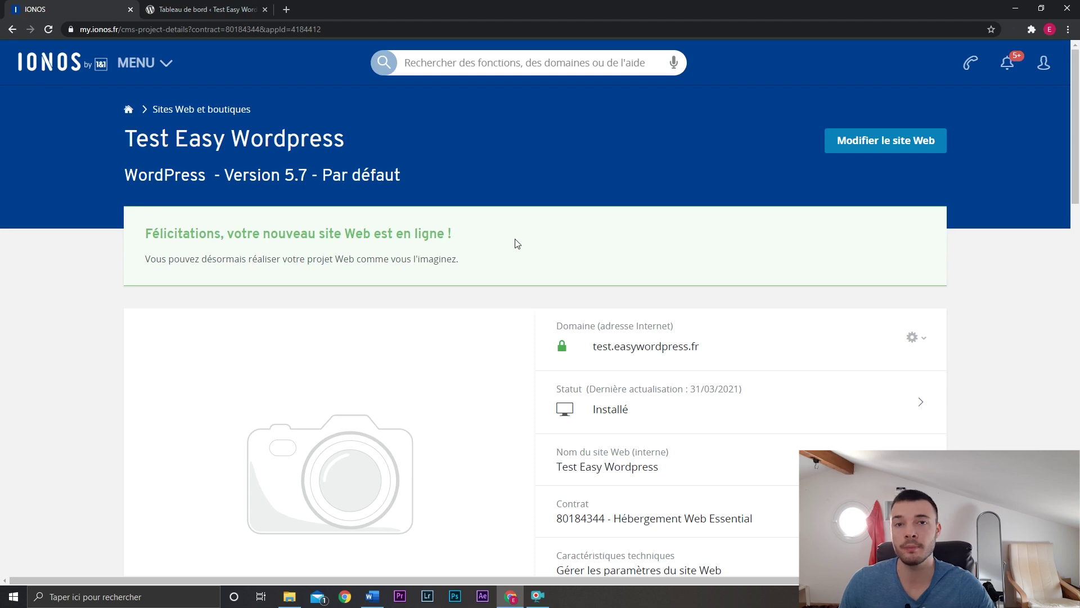
{"action": "key", "text": "ctrl+Tab"}
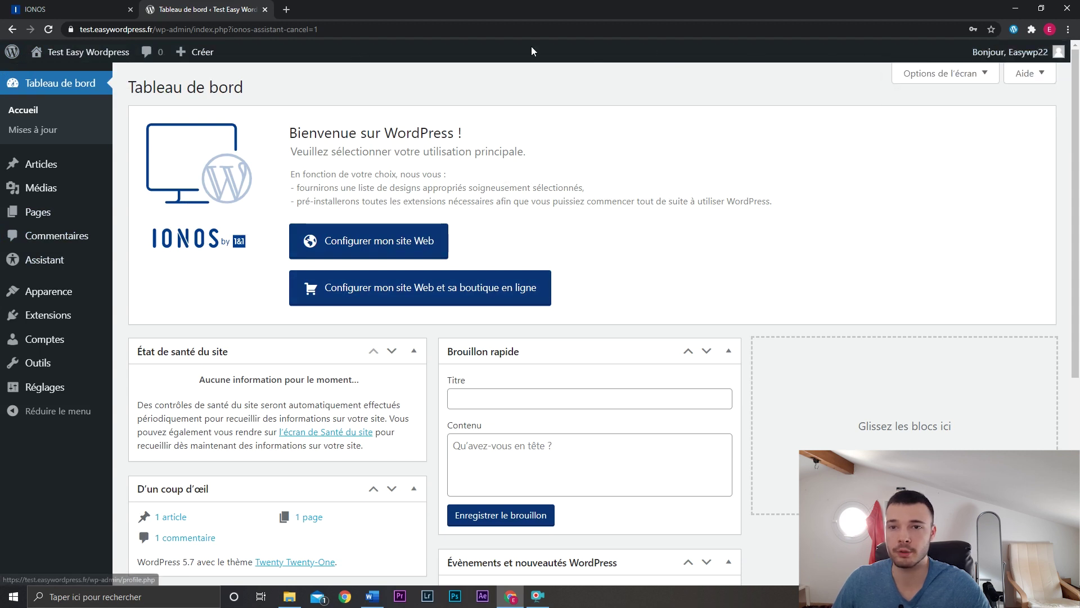
{"action": "mouse_move", "coordinate": [76, 55]}
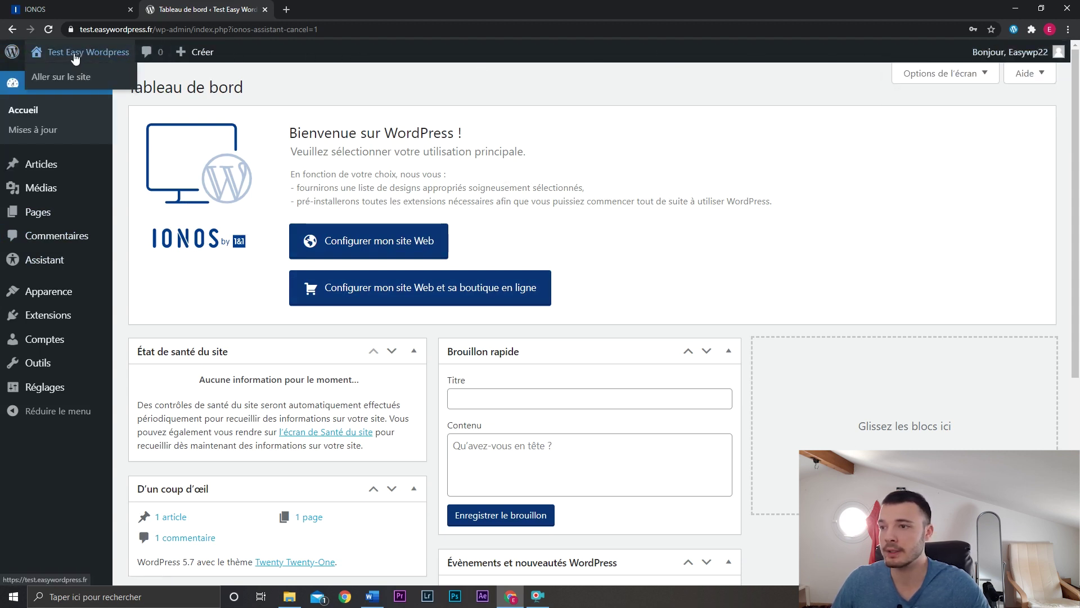
{"action": "middle_click", "coordinate": [68, 82]}
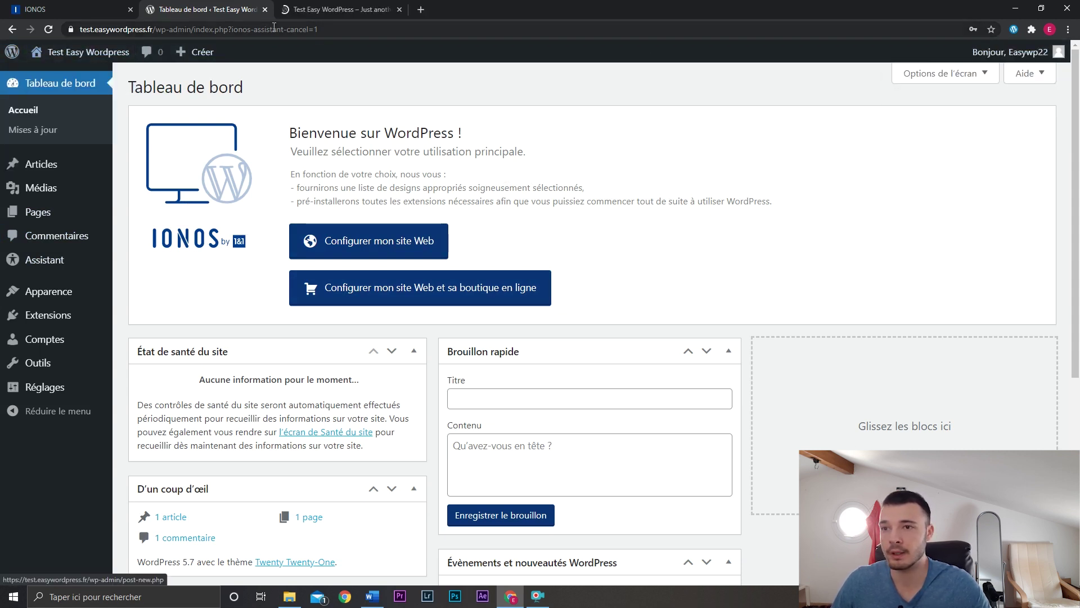
{"action": "left_click", "coordinate": [301, 13]}
{"action": "scroll", "coordinate": [754, 314], "scroll_direction": "down", "scroll_amount": 5}
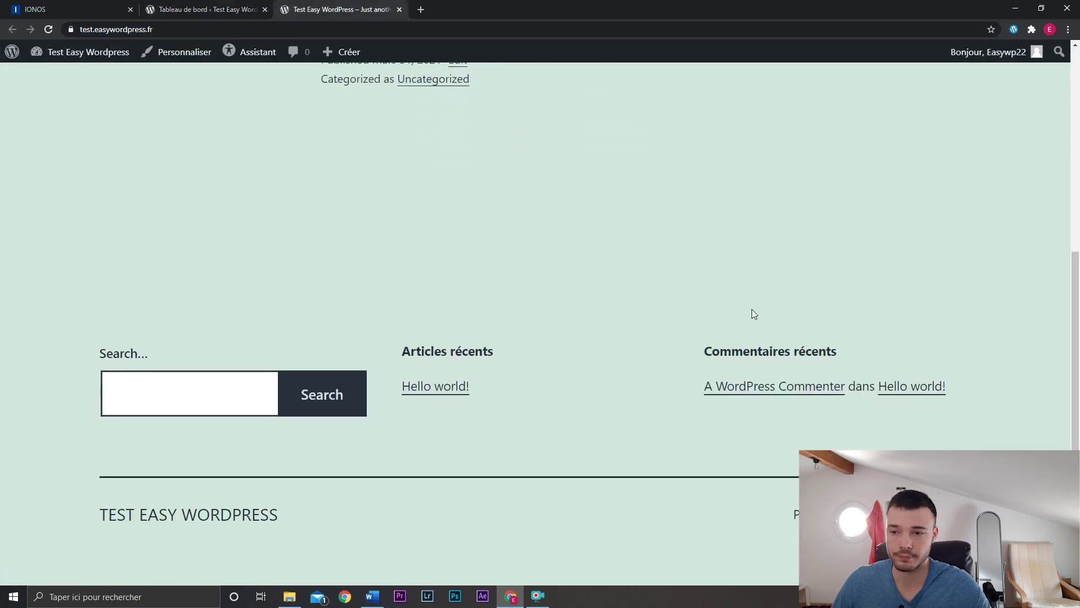
{"action": "scroll", "coordinate": [753, 313], "scroll_direction": "up", "scroll_amount": 5}
{"action": "left_click", "coordinate": [236, 10]}
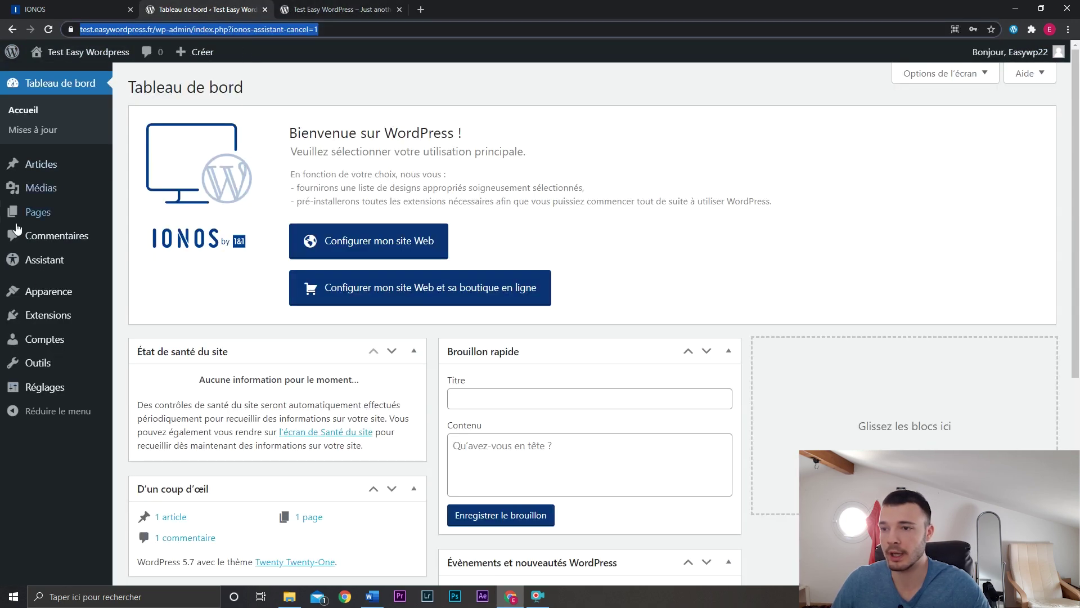
{"action": "left_click", "coordinate": [319, 9]}
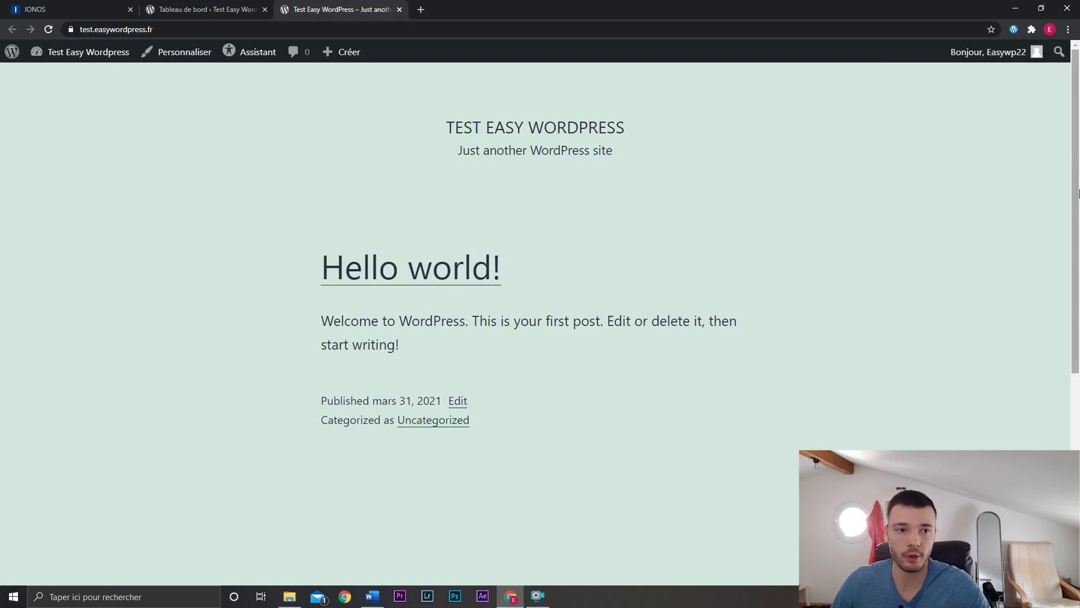
{"action": "scroll", "coordinate": [538, 222], "scroll_direction": "down", "scroll_amount": 6}
Rearrange the dashboard widgets, placing D'un coup d'œil above Activité.
{"action": "left_click", "coordinate": [208, 9]}
{"action": "left_click", "coordinate": [224, 29]}
{"action": "mouse_move", "coordinate": [202, 52]}
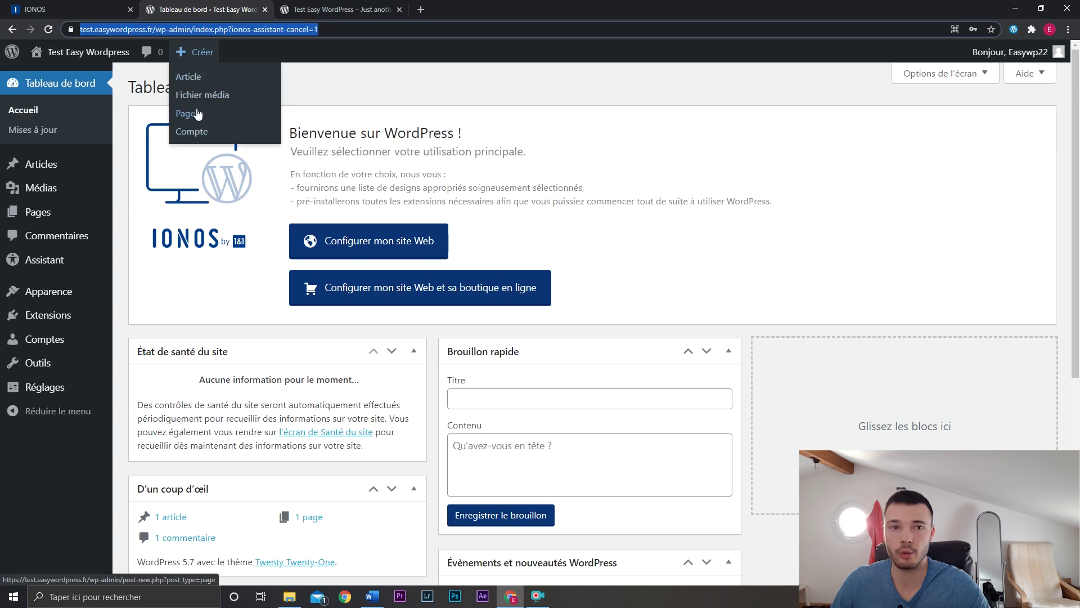
{"action": "mouse_move", "coordinate": [1024, 52]}
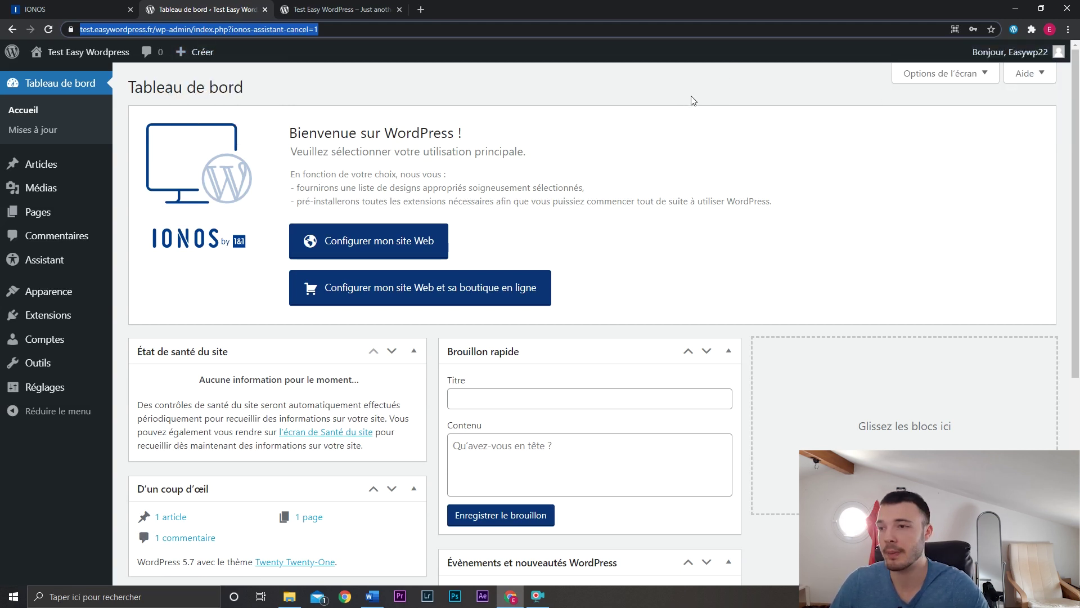
{"action": "left_click_drag", "start_coordinate": [1077, 153], "coordinate": [1077, 342]}
{"action": "left_click_drag", "start_coordinate": [357, 289], "coordinate": [666, 250]}
{"action": "left_click_drag", "start_coordinate": [338, 178], "coordinate": [575, 268]}
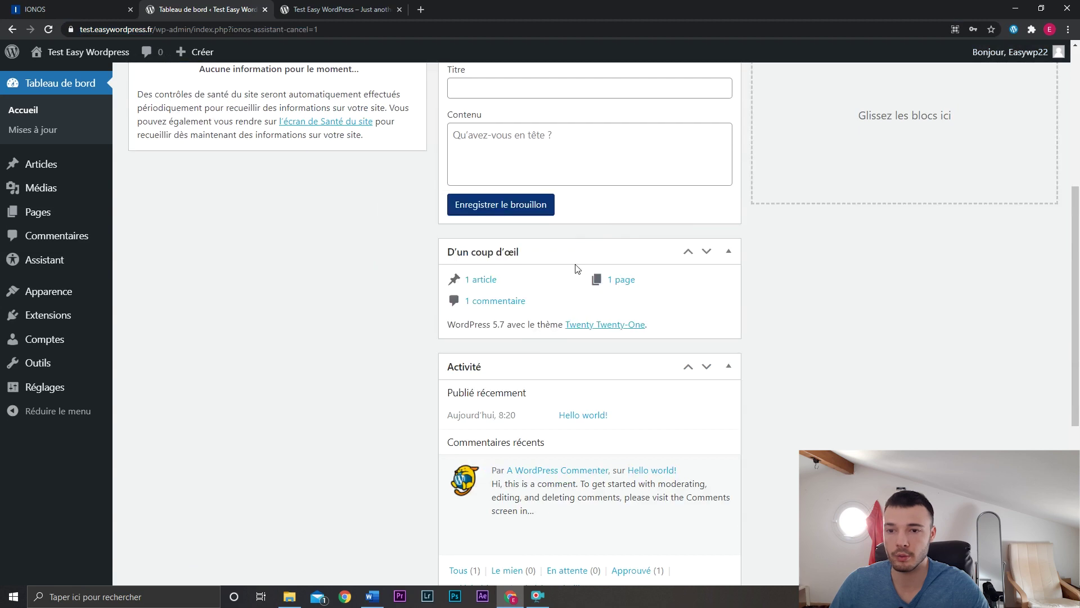
{"action": "scroll", "coordinate": [506, 281], "scroll_direction": "up", "scroll_amount": 5}
Collapse the dashboard widgets, including site health, quick draft and Activité.
{"action": "left_click", "coordinate": [413, 321]}
{"action": "left_click", "coordinate": [728, 322]}
{"action": "left_click", "coordinate": [729, 363]}
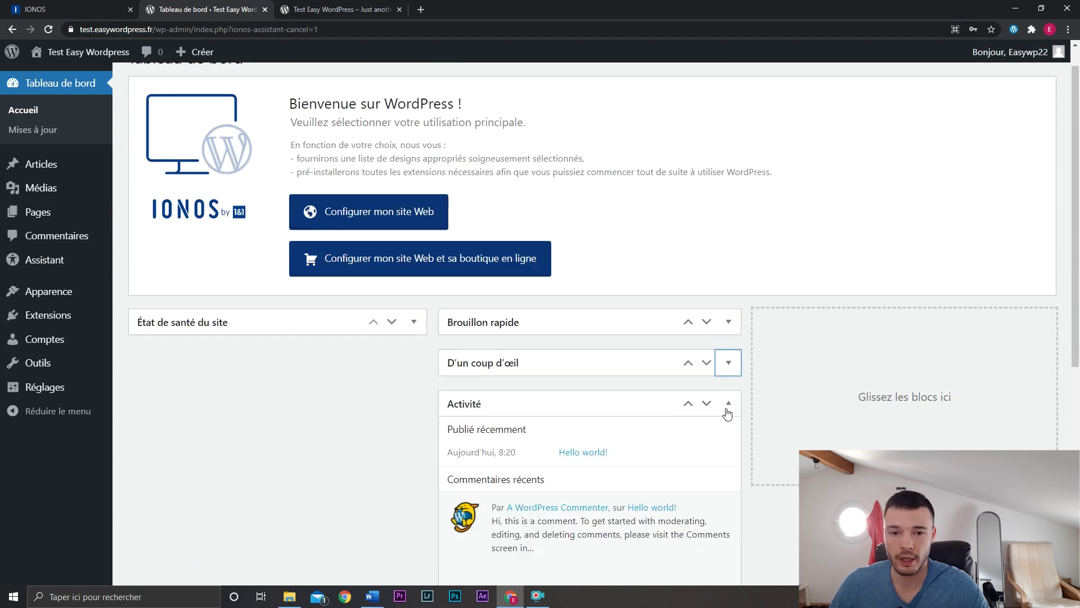
{"action": "left_click", "coordinate": [729, 403]}
{"action": "scroll", "coordinate": [980, 120], "scroll_direction": "up", "scroll_amount": 1}
Hide the Évènements, Brouillon rapide, Activité and D'un coup d'œil widgets, then view Updates.
{"action": "left_click", "coordinate": [976, 84]}
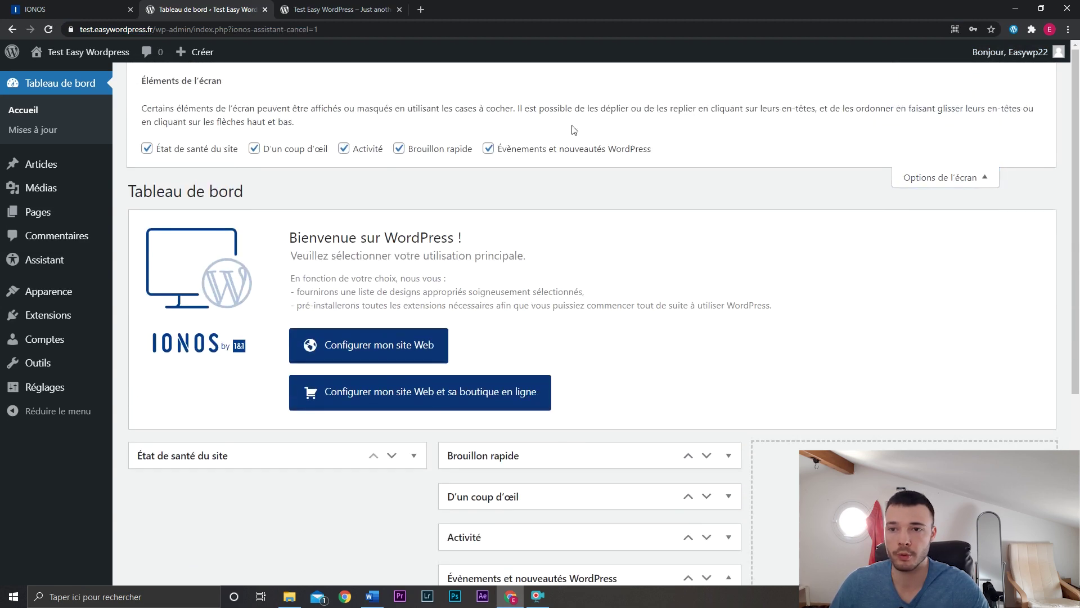
{"action": "left_click", "coordinate": [489, 148]}
{"action": "left_click", "coordinate": [399, 148]}
{"action": "left_click", "coordinate": [343, 148]}
{"action": "left_click", "coordinate": [253, 148]}
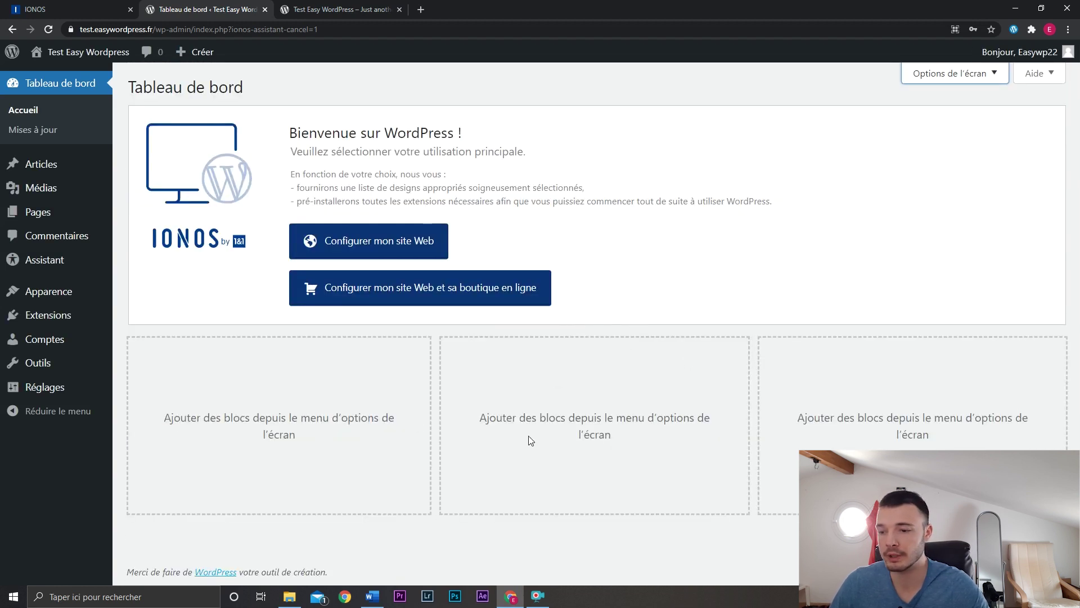
{"action": "left_click", "coordinate": [43, 131]}
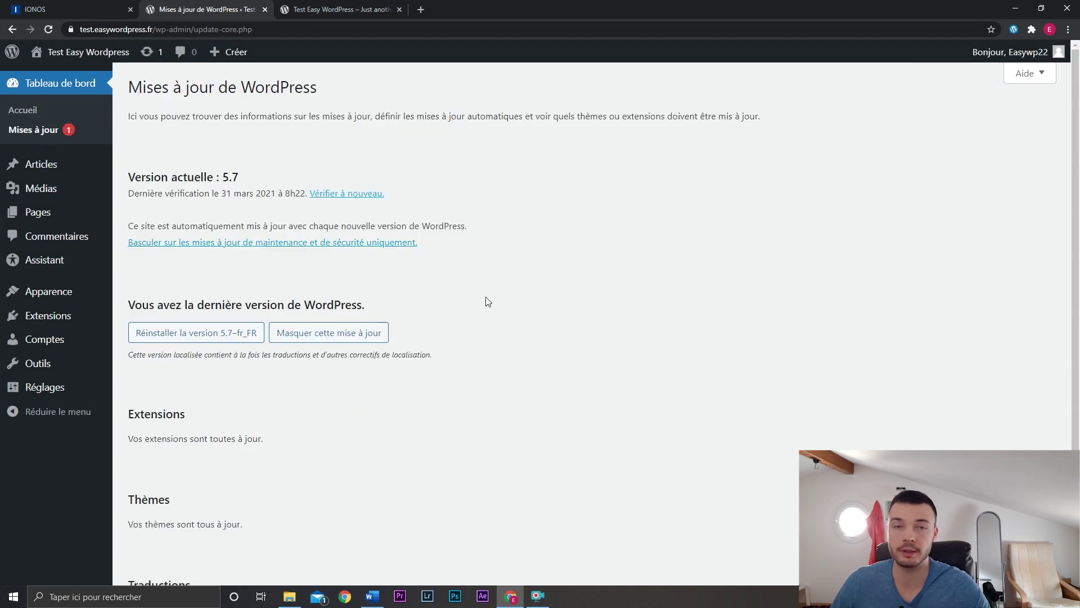
{"action": "scroll", "coordinate": [118, 441], "scroll_direction": "down", "scroll_amount": 2}
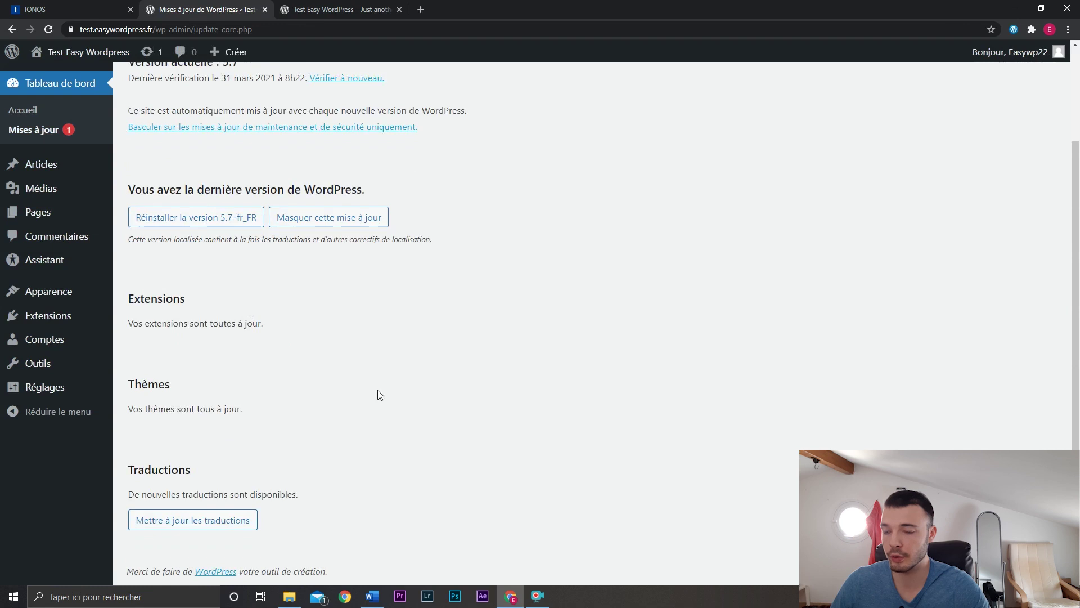
{"action": "scroll", "coordinate": [431, 388], "scroll_direction": "up", "scroll_amount": 2}
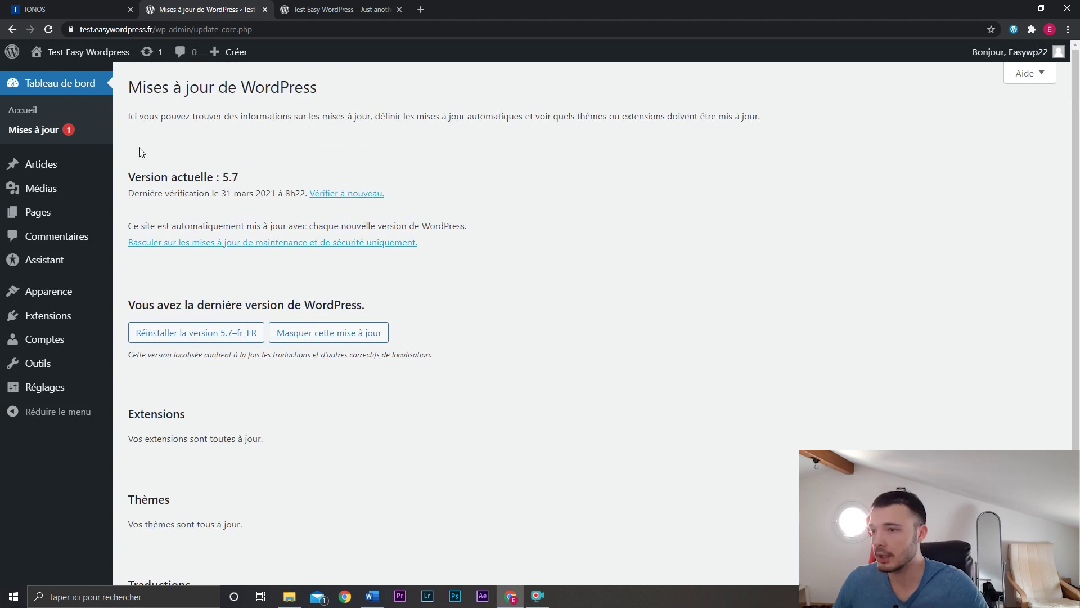
{"action": "mouse_move", "coordinate": [104, 165]}
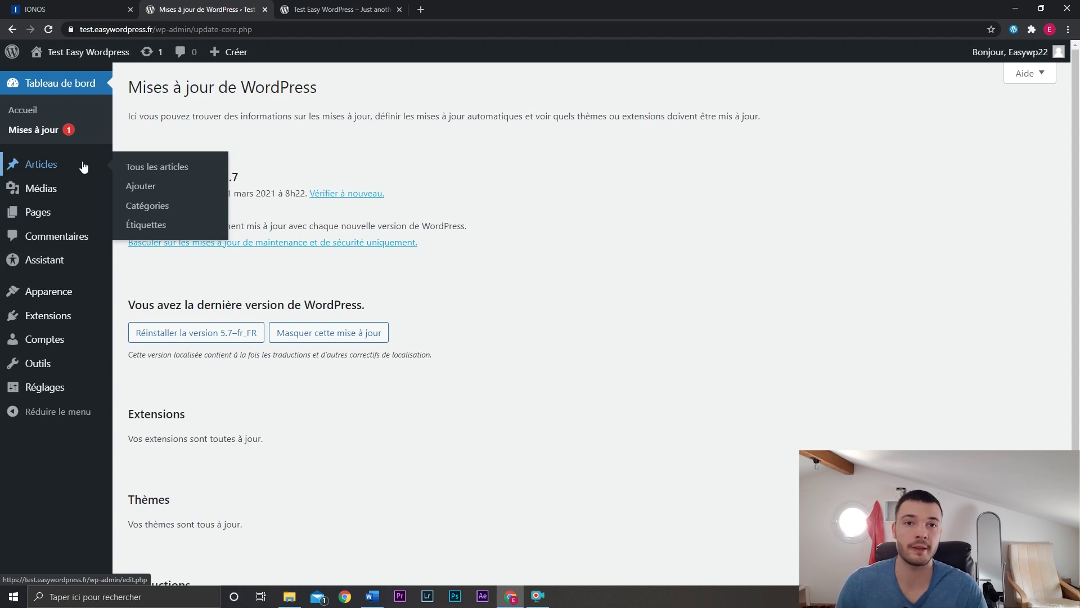
{"action": "mouse_move", "coordinate": [79, 220]}
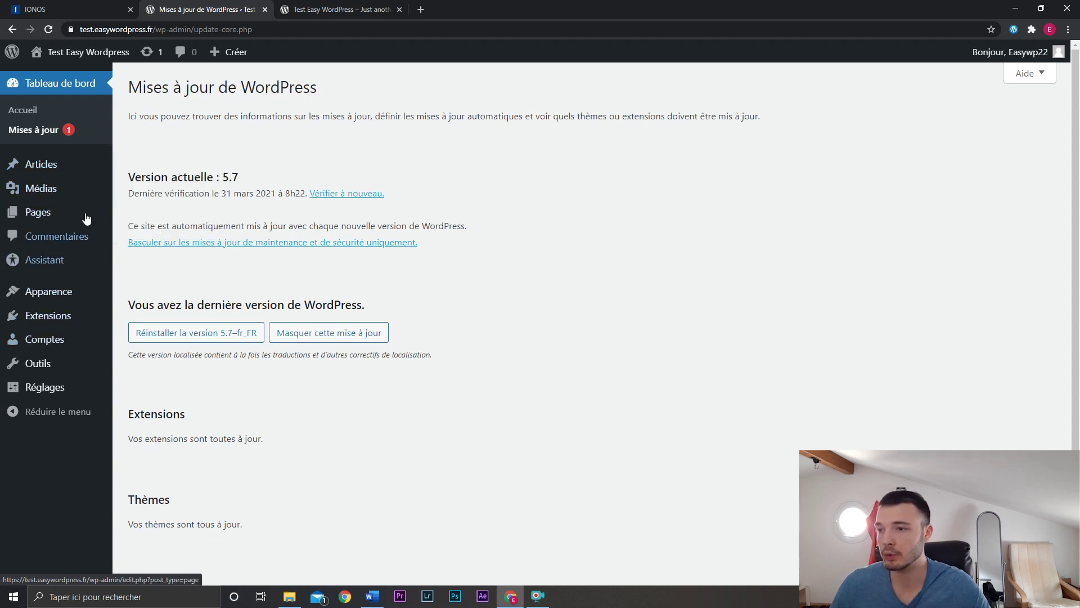
After a look at the media library, trash the Privacy Policy and Sample Page pages.
{"action": "mouse_move", "coordinate": [83, 195]}
{"action": "left_click", "coordinate": [148, 190]}
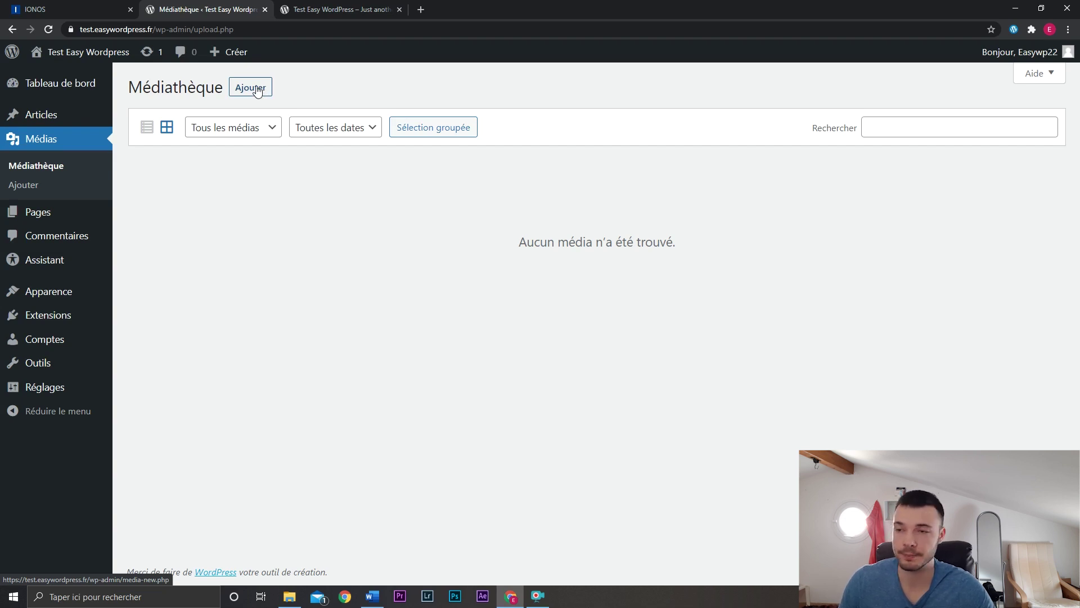
{"action": "mouse_move", "coordinate": [81, 219]}
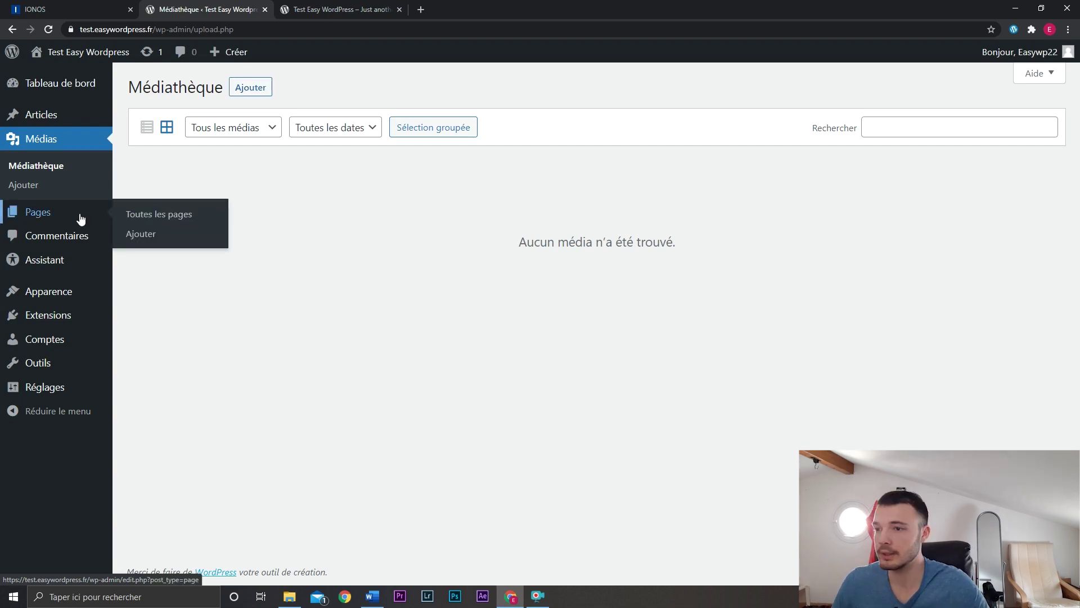
{"action": "left_click", "coordinate": [141, 214]}
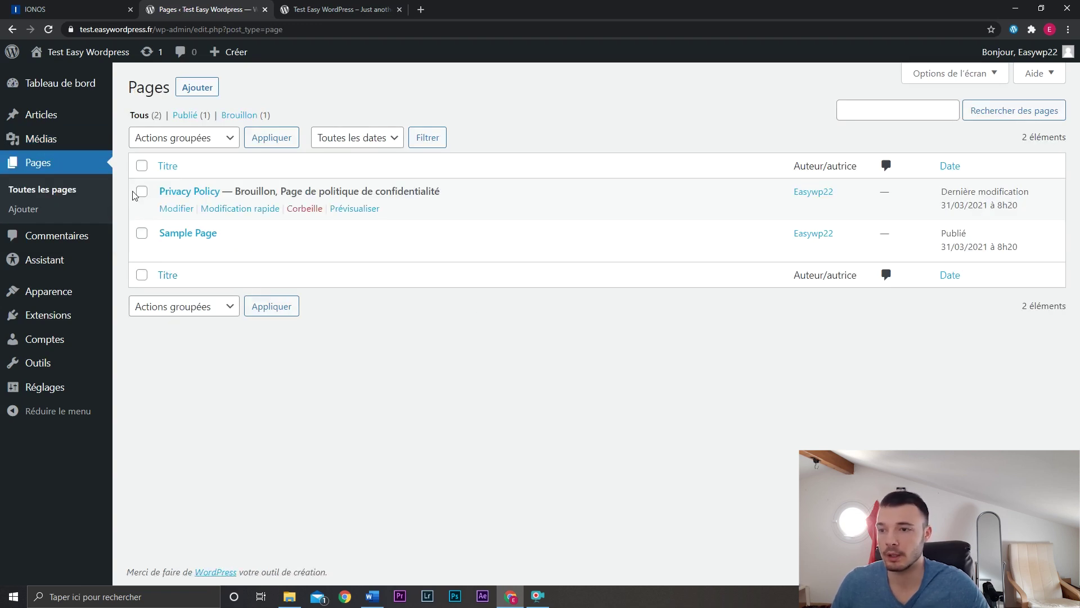
{"action": "left_click", "coordinate": [302, 211]}
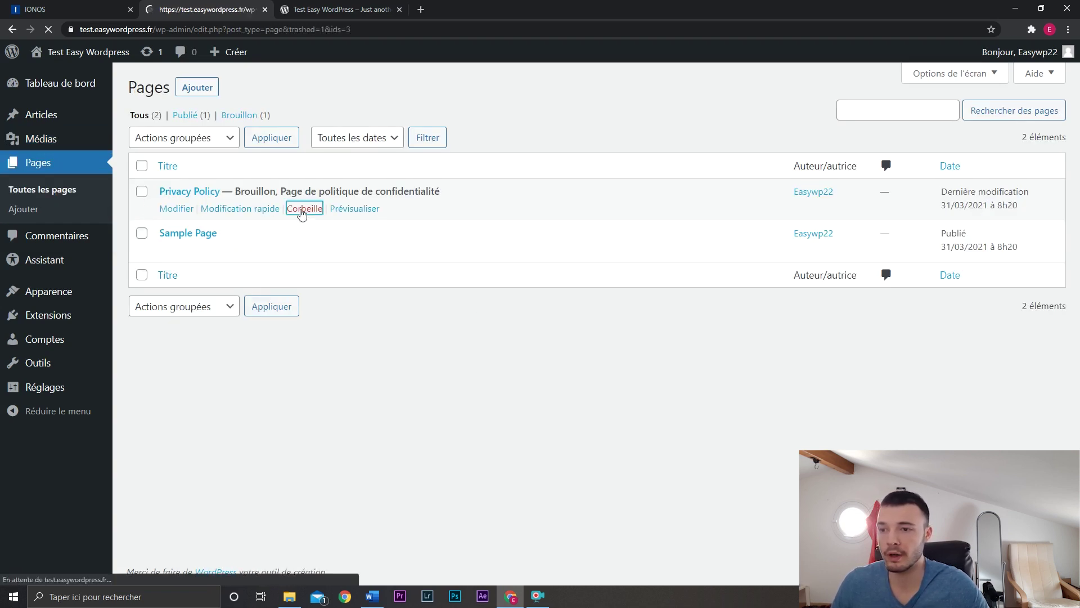
{"action": "left_click", "coordinate": [305, 248]}
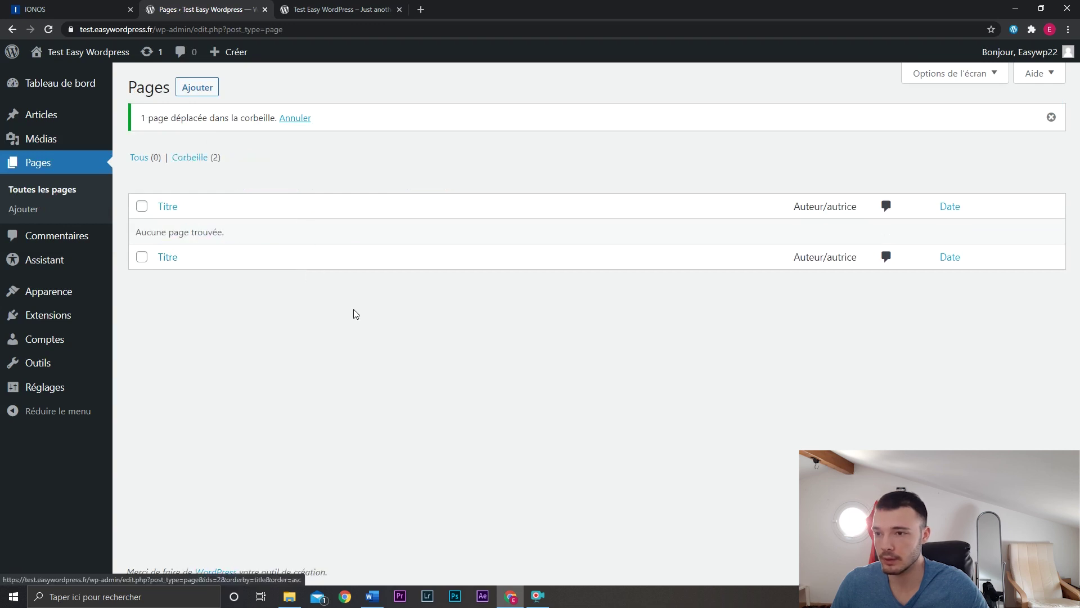
Start a new page, dismiss the welcome guide and turn off fullscreen editing mode.
{"action": "left_click", "coordinate": [201, 88]}
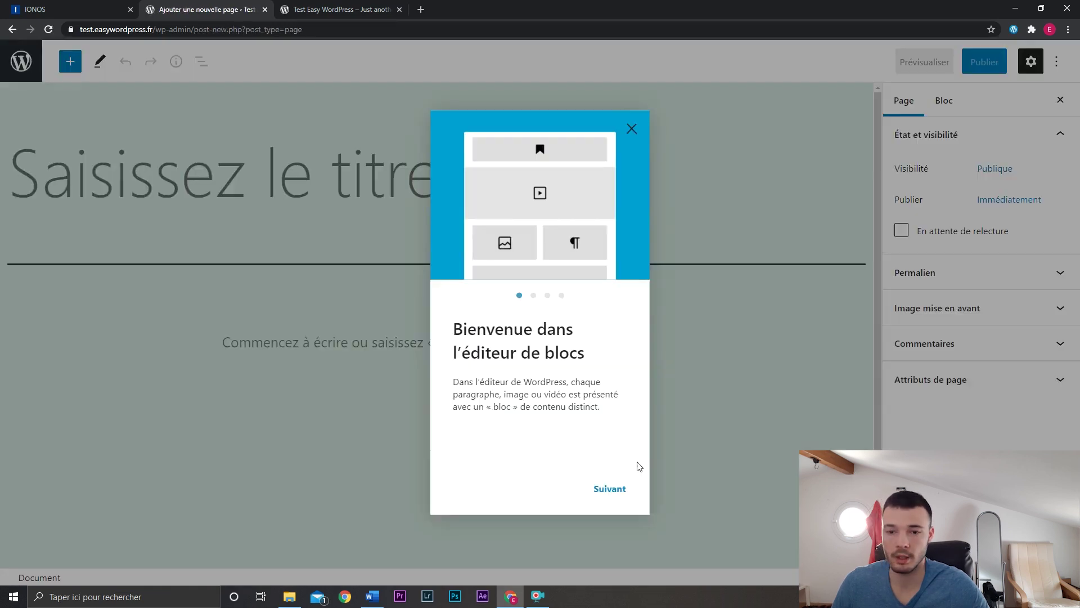
{"action": "left_click", "coordinate": [631, 129]}
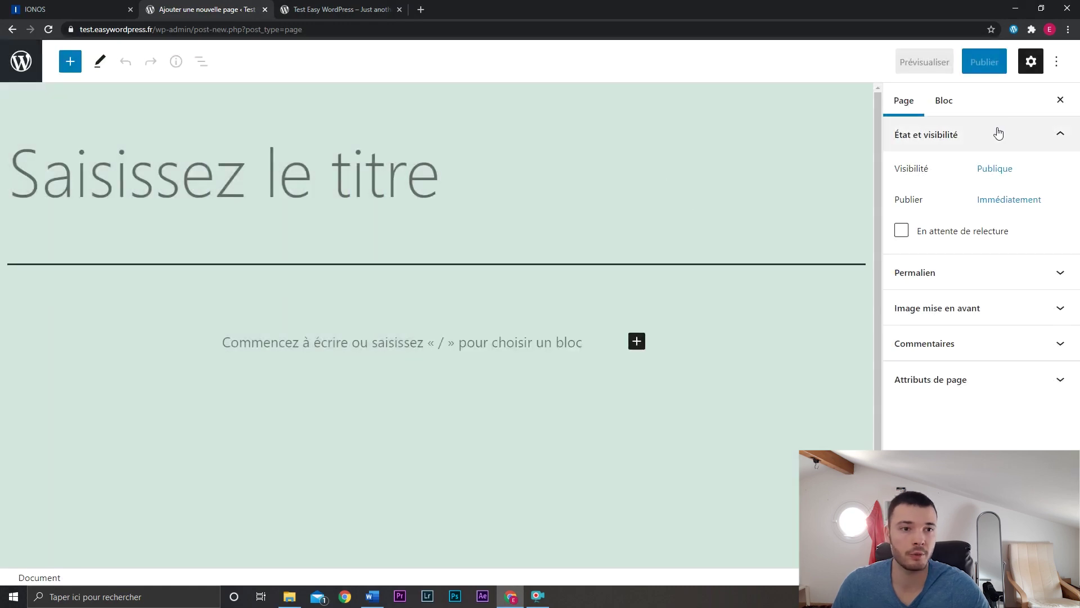
{"action": "left_click", "coordinate": [1058, 62]}
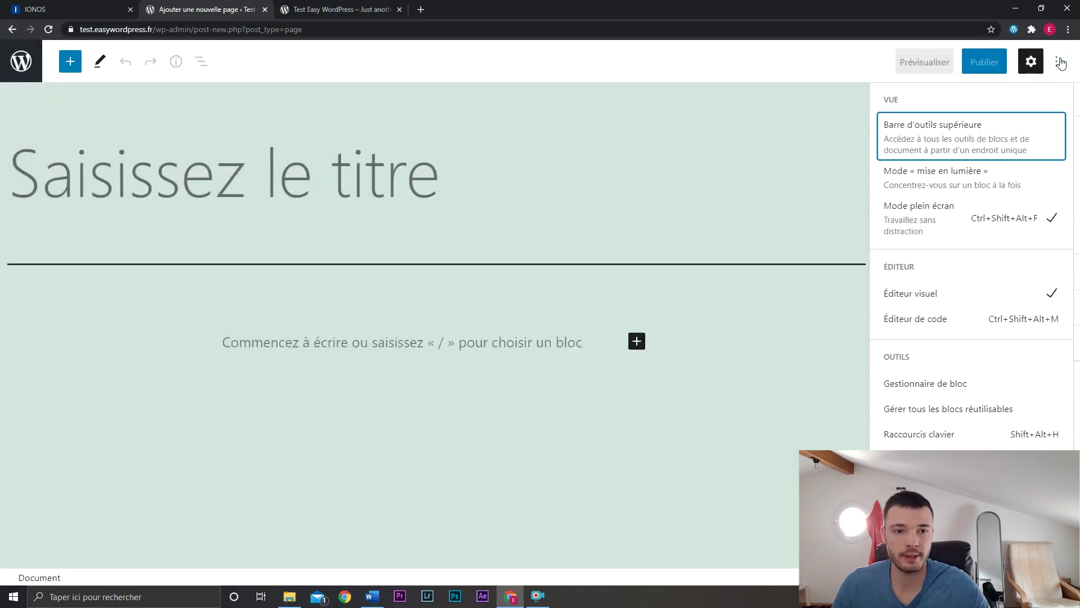
{"action": "left_click", "coordinate": [1014, 226]}
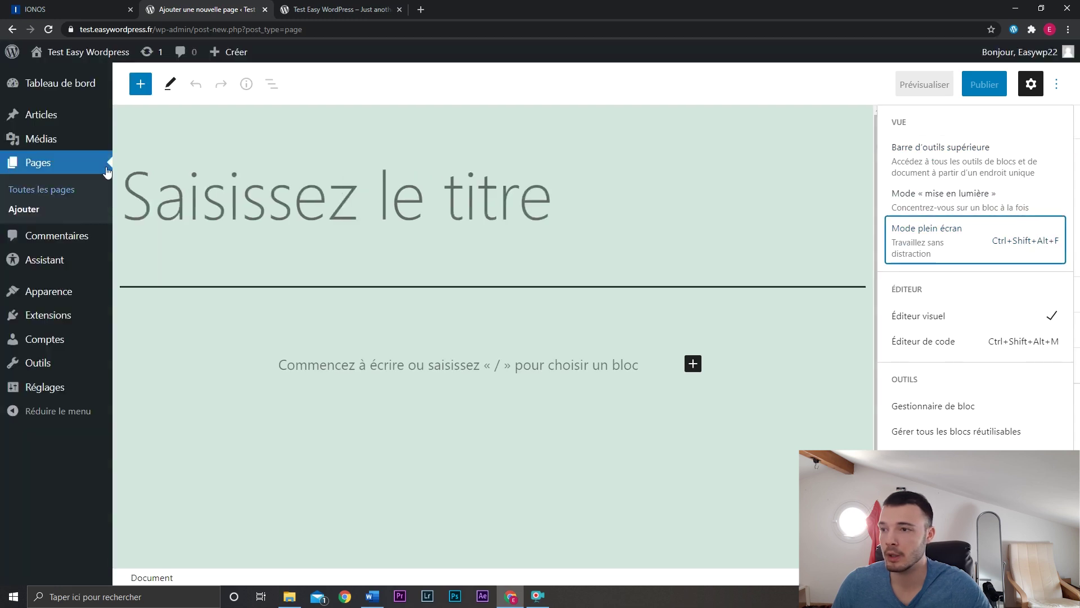
{"action": "left_click", "coordinate": [1058, 86]}
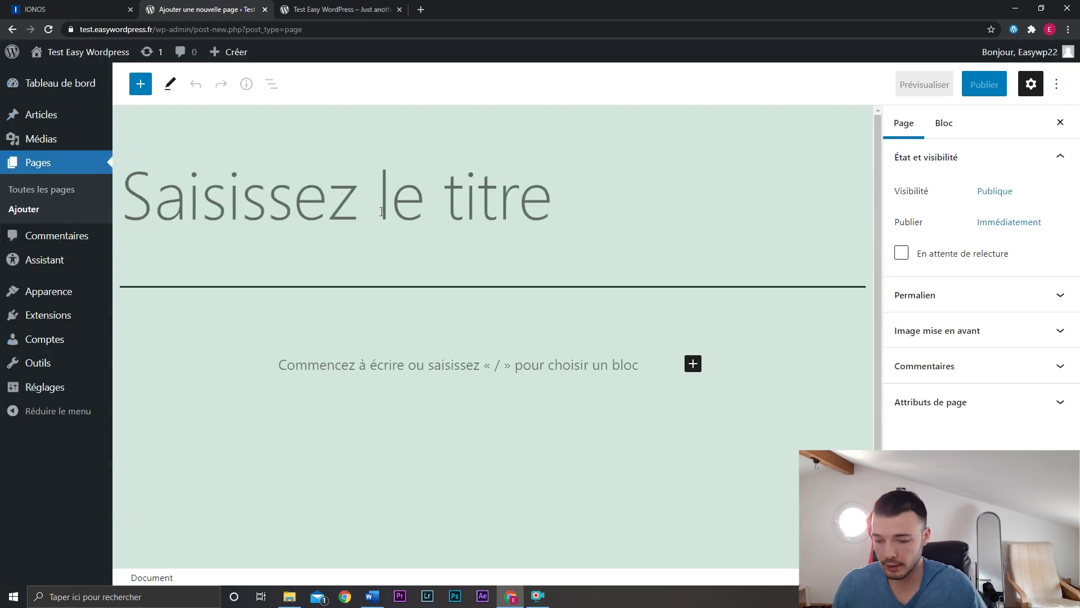
Title the page 'Accueil' and publish it.
{"action": "type", "text": "Accueil"}
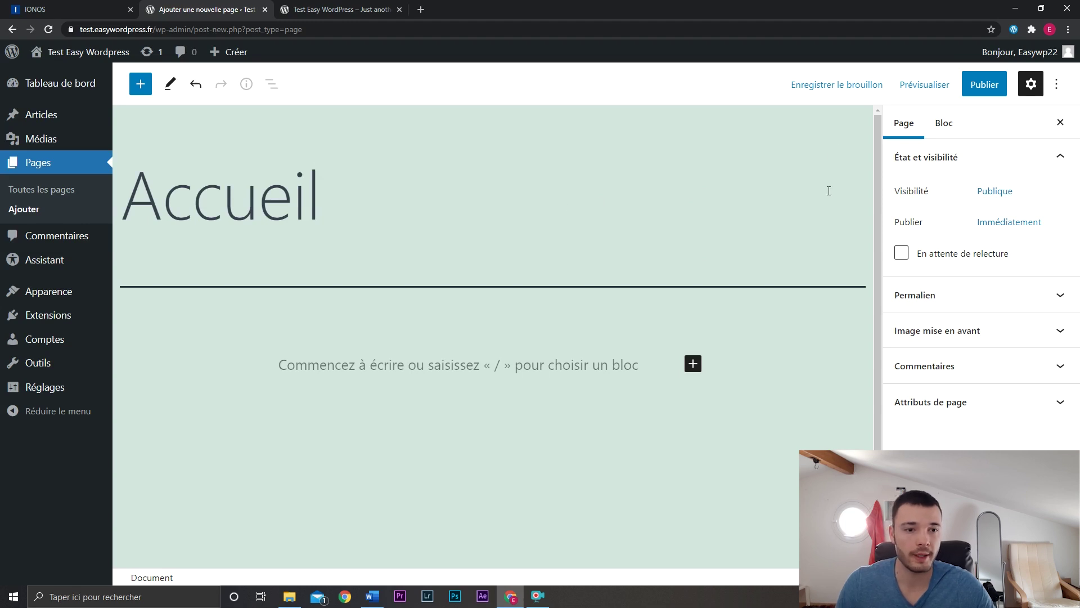
{"action": "left_click", "coordinate": [984, 84]}
{"action": "left_click", "coordinate": [950, 90]}
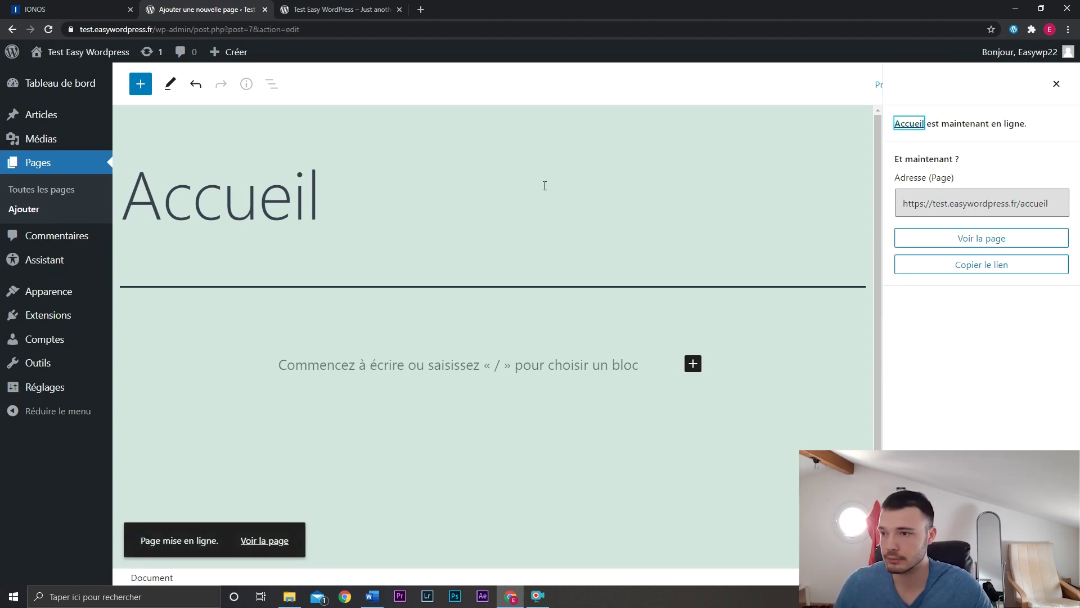
Create and publish a new page titled 'Contact'.
{"action": "left_click", "coordinate": [59, 216]}
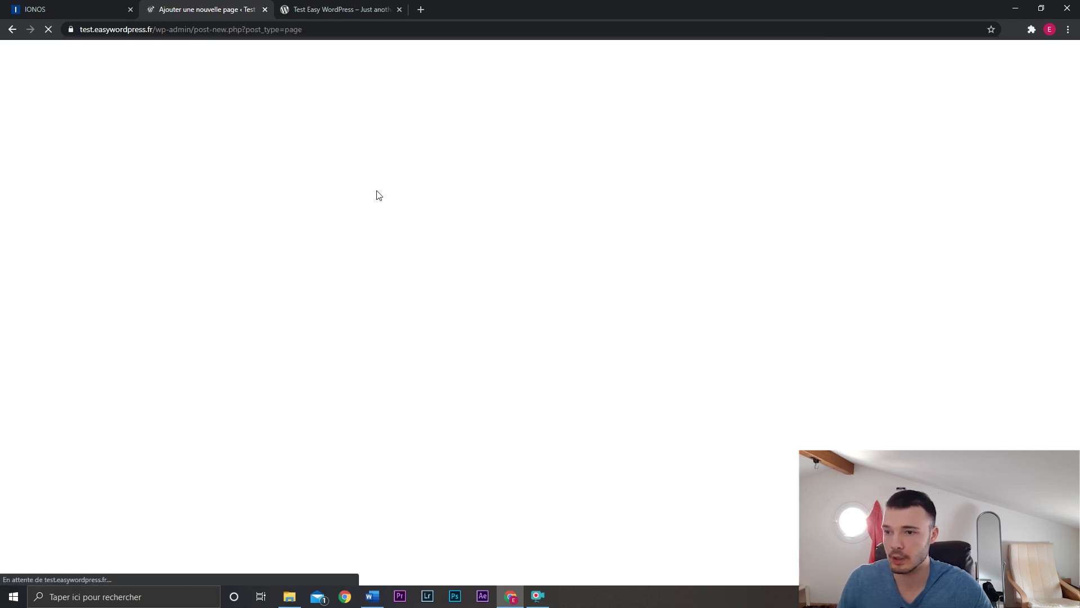
{"action": "type", "text": "Contact"}
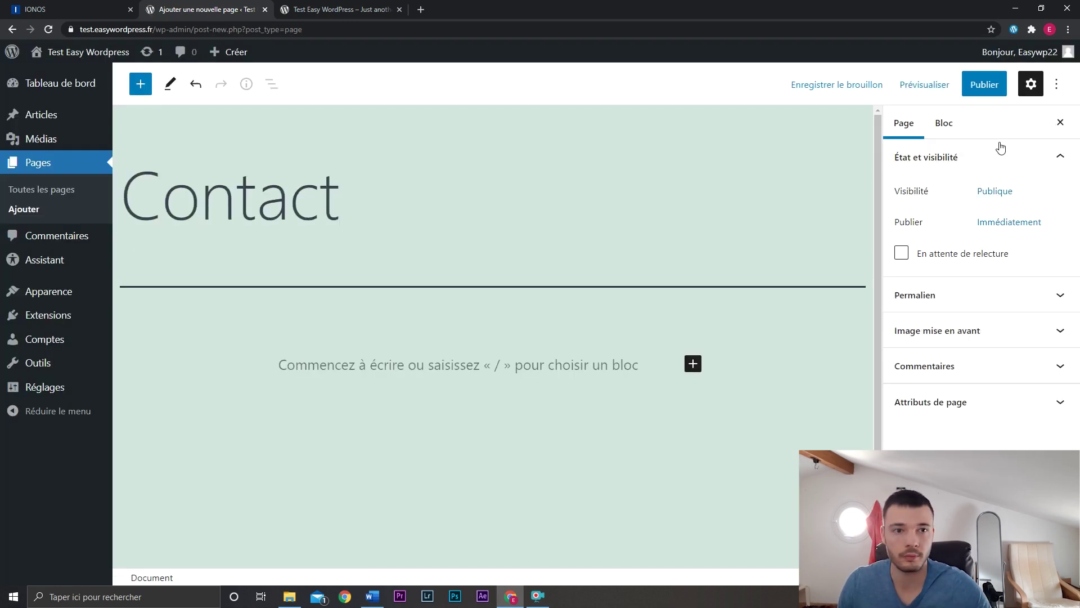
{"action": "left_click", "coordinate": [984, 84]}
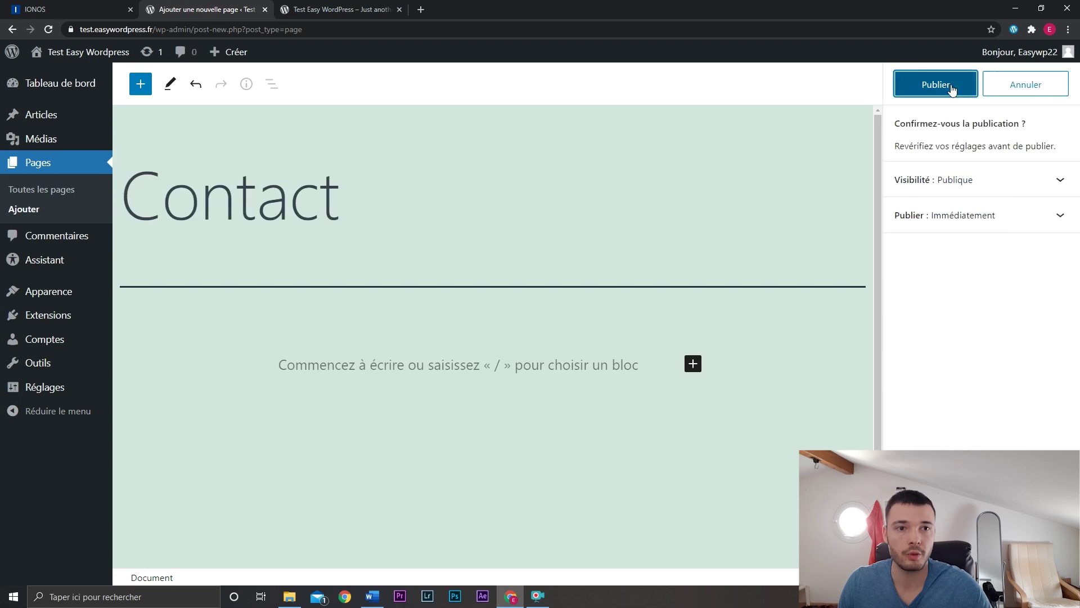
{"action": "left_click", "coordinate": [934, 84]}
Create another page, replace the 'Nos services' title with 'Blog', and publish it.
{"action": "left_click", "coordinate": [34, 210]}
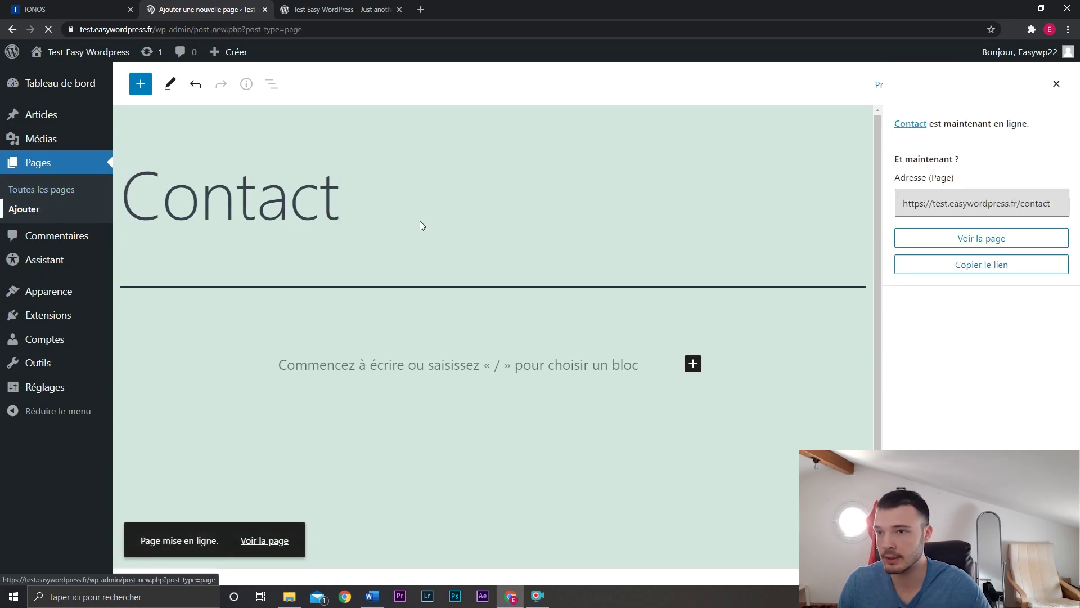
{"action": "type", "text": "Nos"}
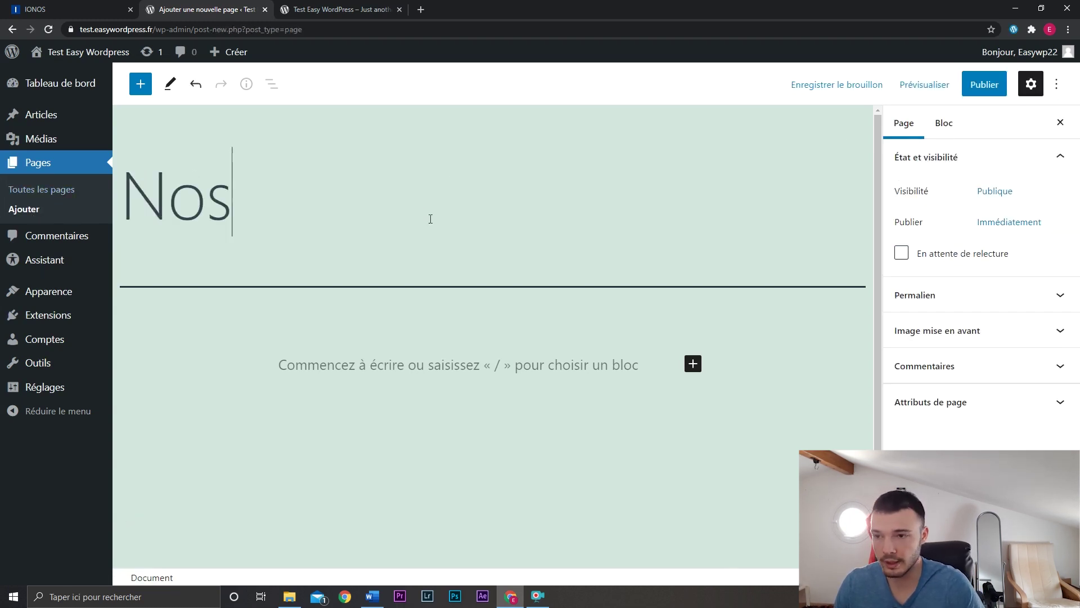
{"action": "type", "text": " services"}
{"action": "key", "text": "ctrl+a"}
{"action": "key", "text": "BackSpace"}
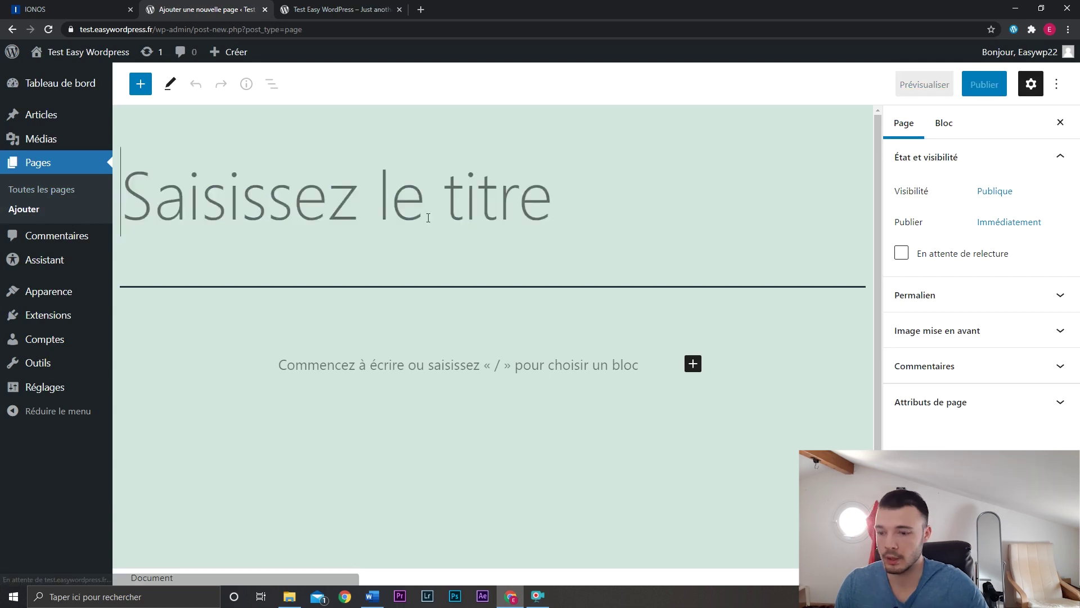
{"action": "type", "text": "Blog"}
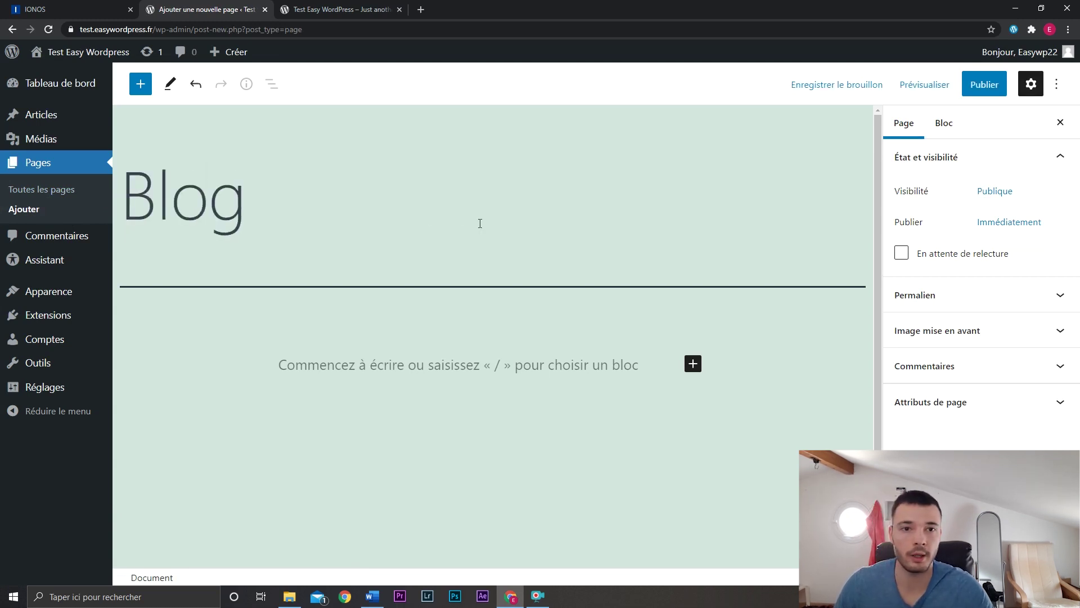
{"action": "left_click", "coordinate": [979, 86]}
{"action": "left_click", "coordinate": [956, 86]}
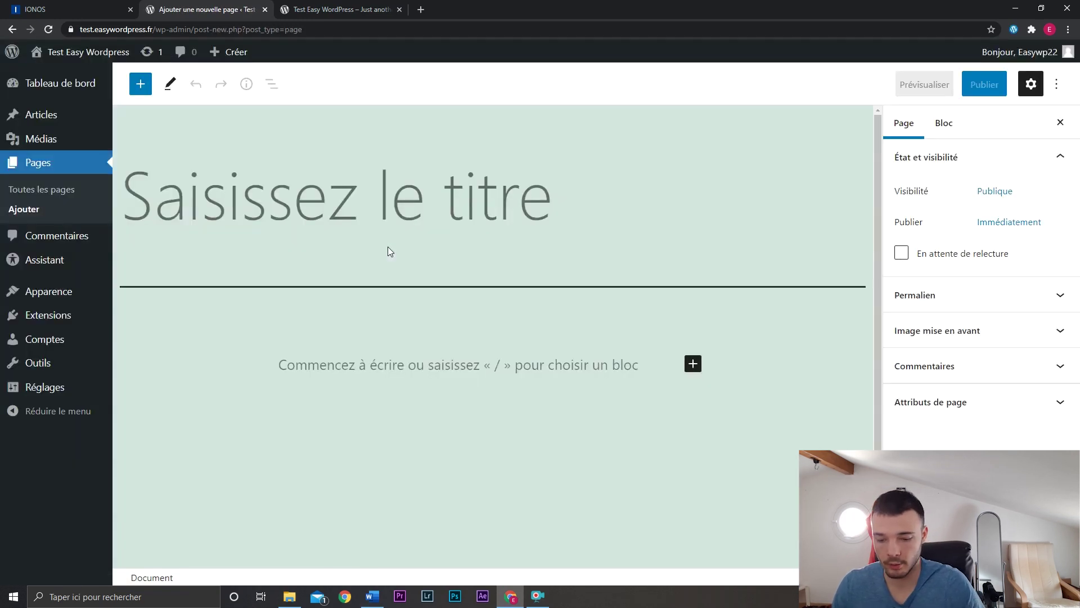
Create and publish a page titled 'Mentions Légales', then go to the pages list.
{"action": "type", "text": "Mentiosn"}
{"action": "key", "text": "BackSpace"}
{"action": "key", "text": "BackSpace"}
{"action": "type", "text": "ns "}
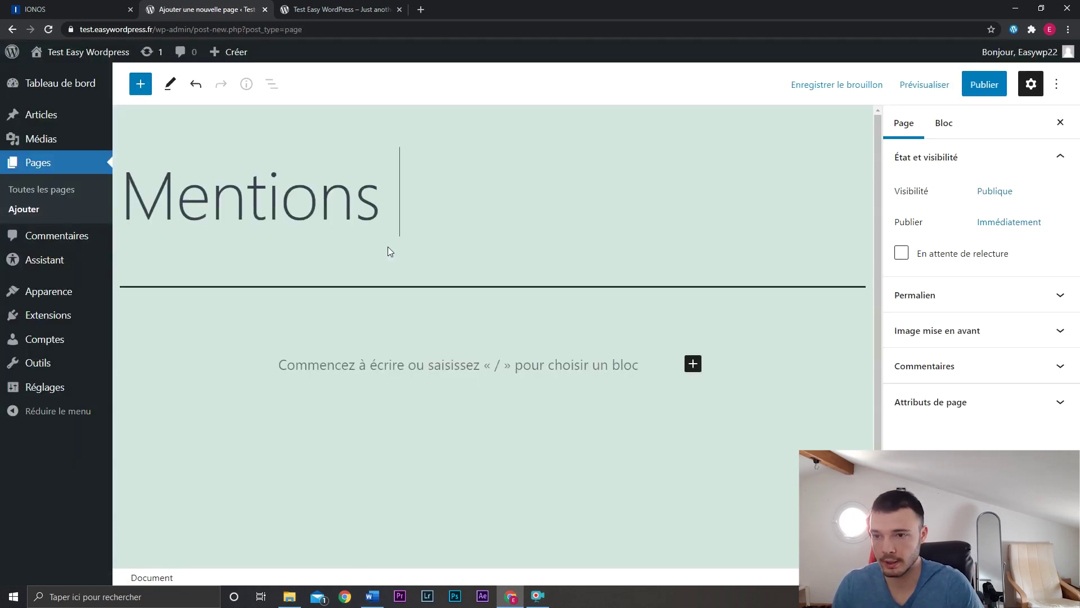
{"action": "type", "text": "Légales"}
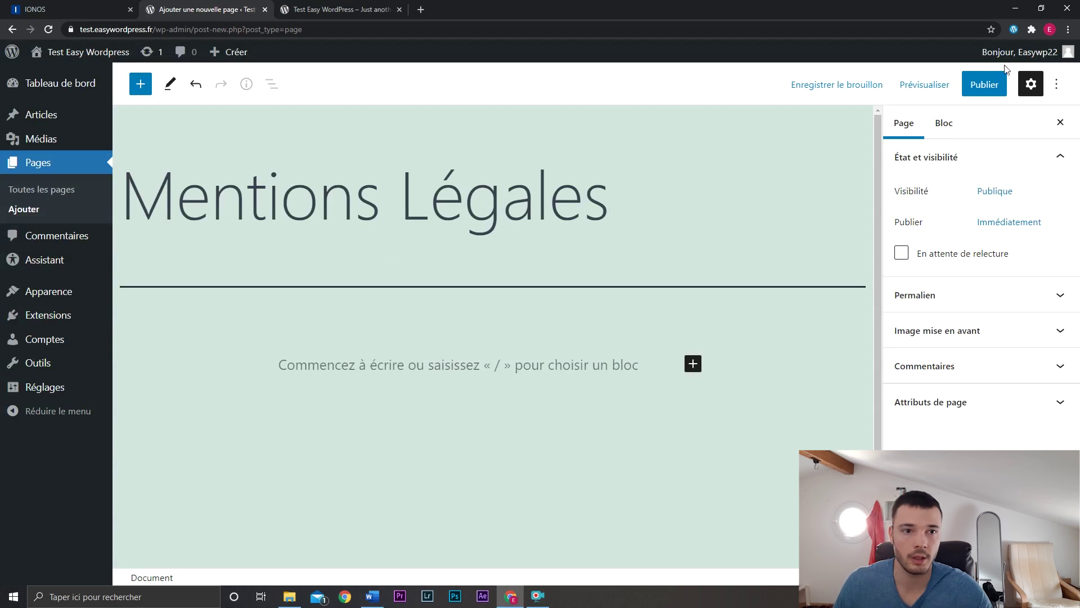
{"action": "left_click", "coordinate": [985, 84]}
{"action": "left_click", "coordinate": [933, 85]}
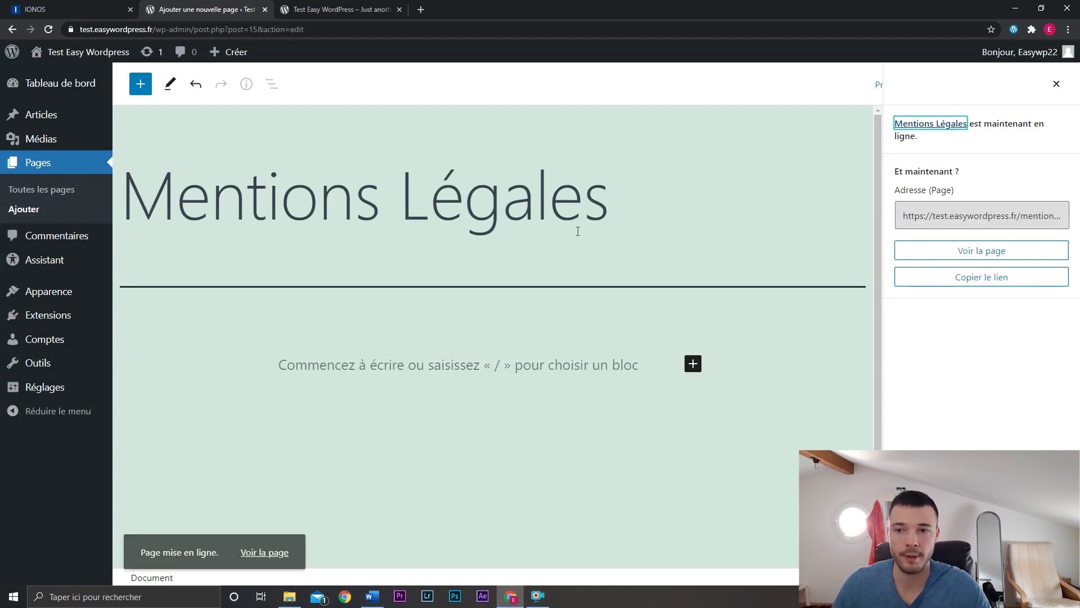
{"action": "left_click", "coordinate": [66, 192]}
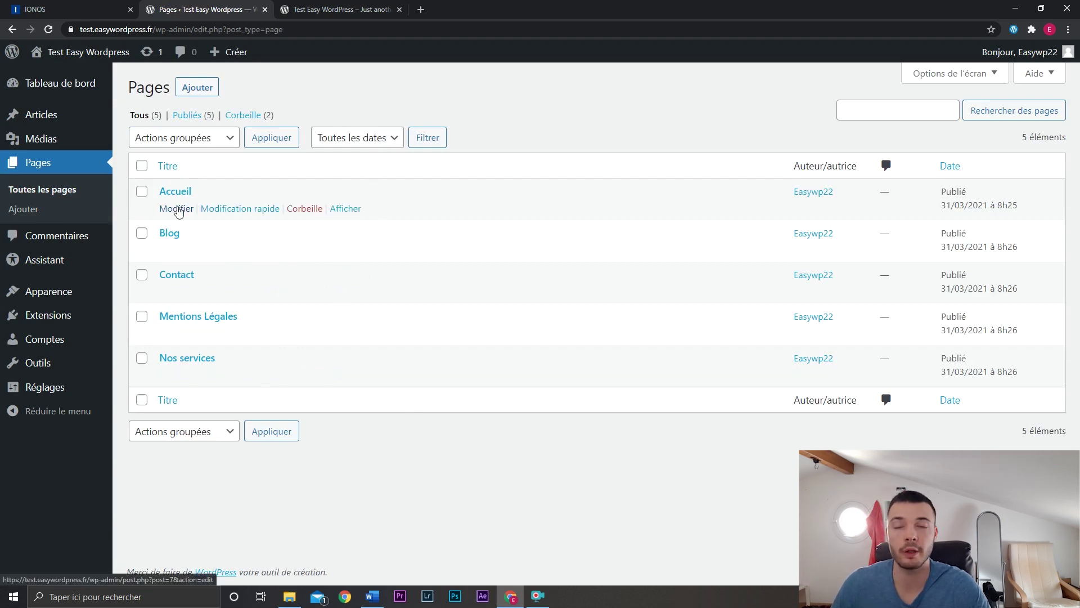
Open Quick Edit on the Accueil page and cancel without changes.
{"action": "left_click", "coordinate": [214, 209]}
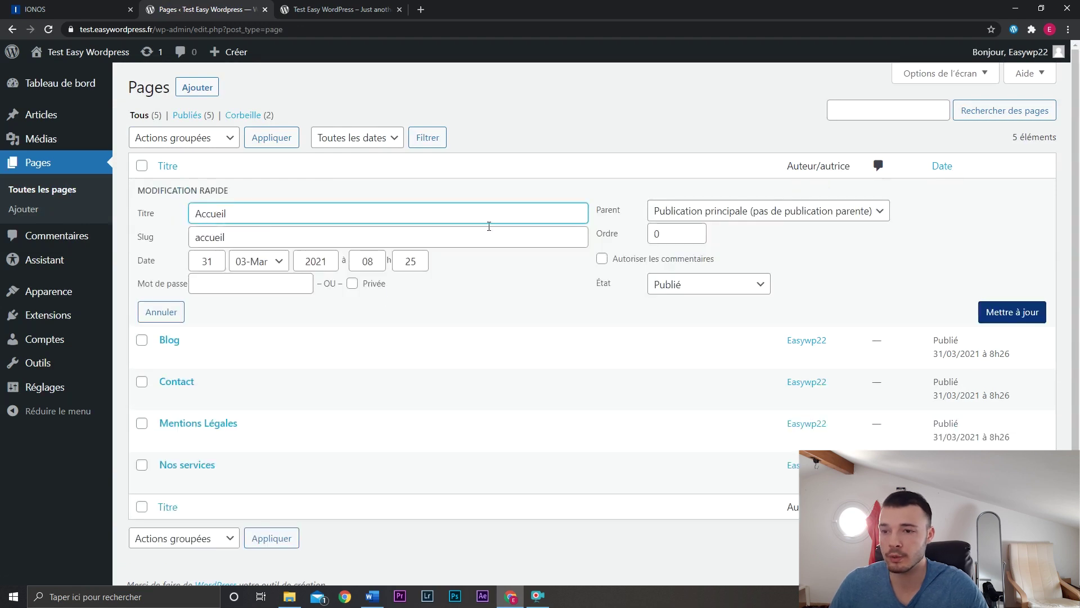
{"action": "left_click", "coordinate": [168, 313]}
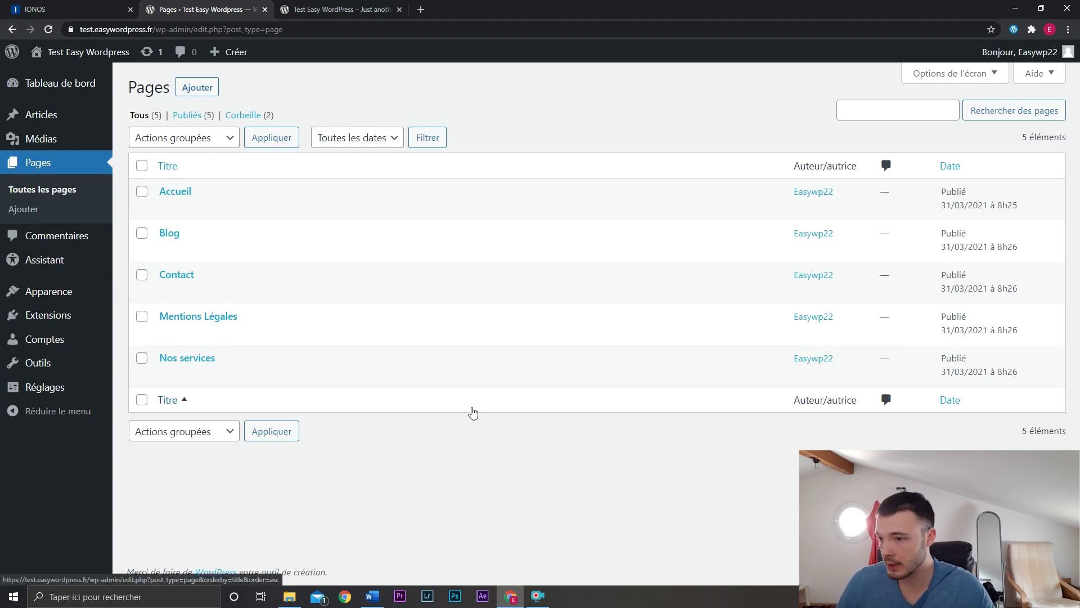
Create a menu named 'Menu principal' assigned to the Primary menu location.
{"action": "mouse_move", "coordinate": [89, 298]}
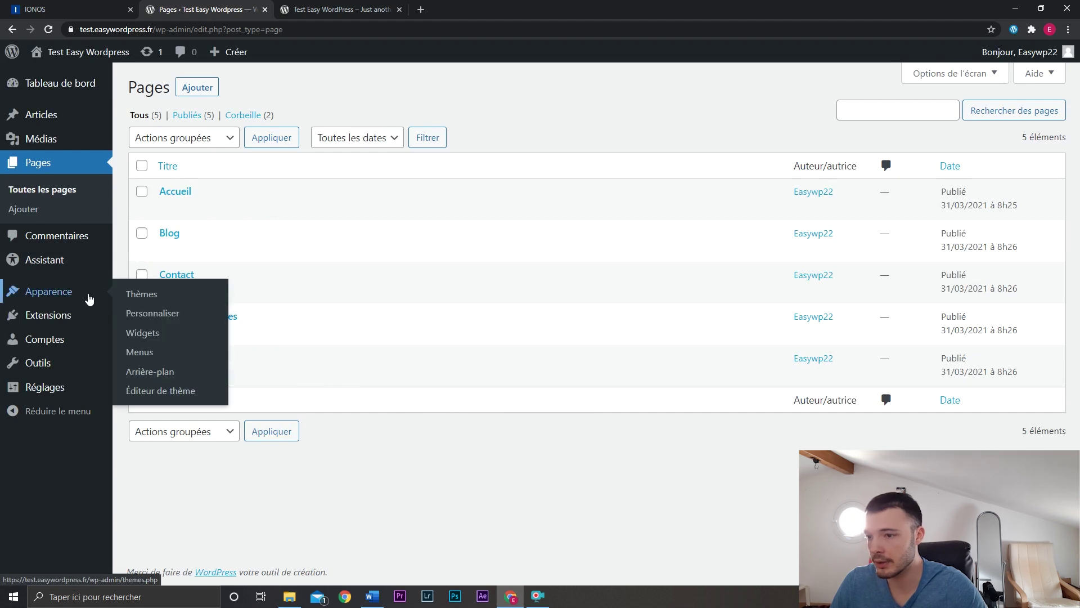
{"action": "left_click", "coordinate": [139, 351]}
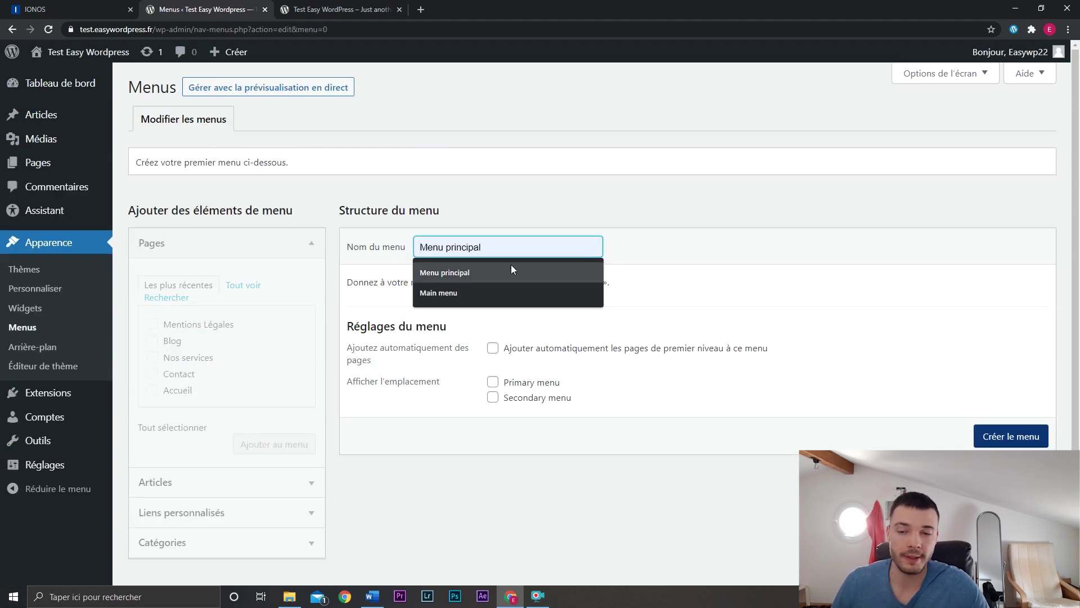
{"action": "left_click", "coordinate": [512, 269]}
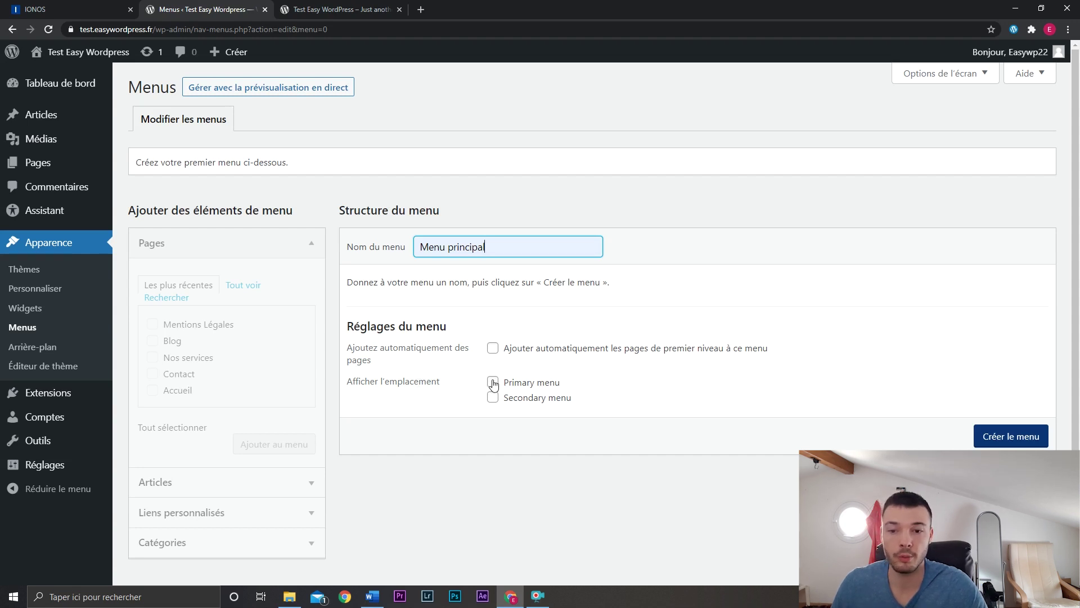
{"action": "left_click", "coordinate": [494, 382]}
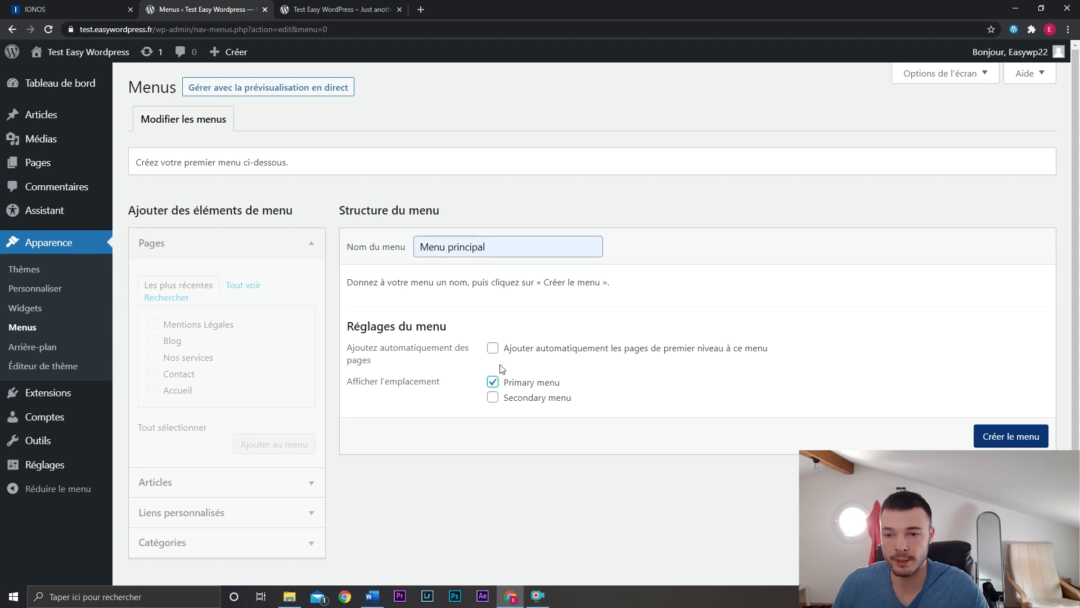
{"action": "left_click", "coordinate": [1006, 439]}
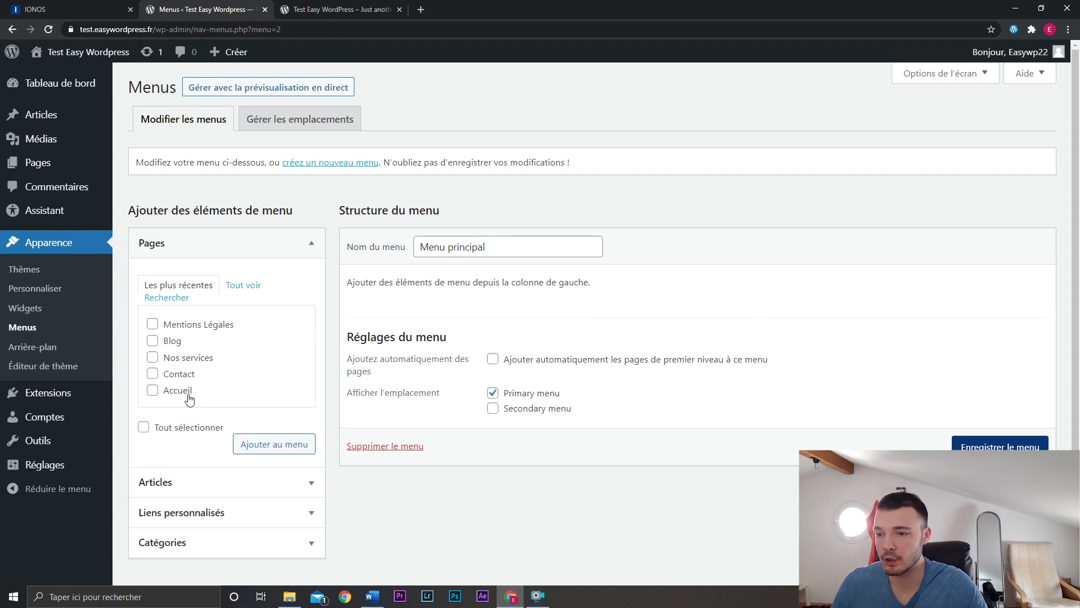
Tick the Nos services, Contact and Blog pages in the Pages box.
{"action": "left_click", "coordinate": [179, 358]}
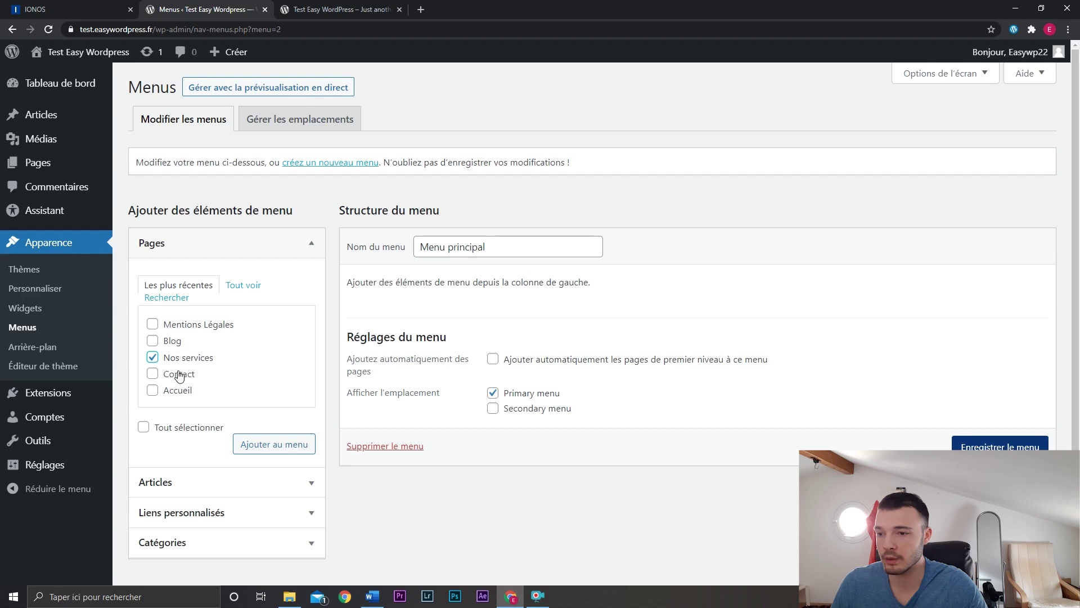
{"action": "left_click", "coordinate": [178, 374]}
{"action": "left_click", "coordinate": [179, 343]}
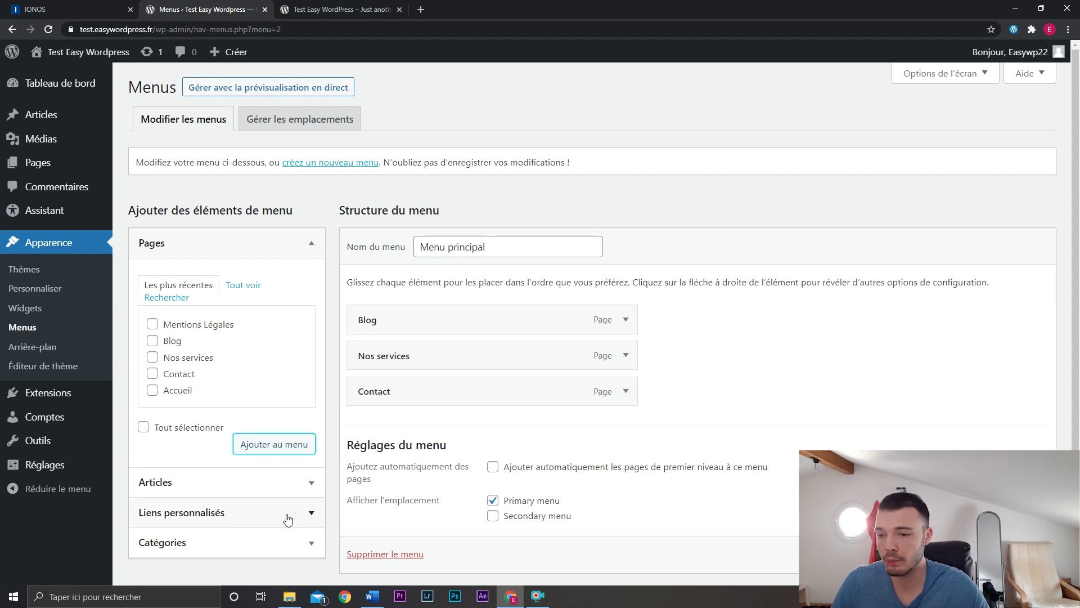
Expand the Articles, Liens personnalisés and Catégories boxes, then open Options de l'écran.
{"action": "left_click", "coordinate": [287, 483]}
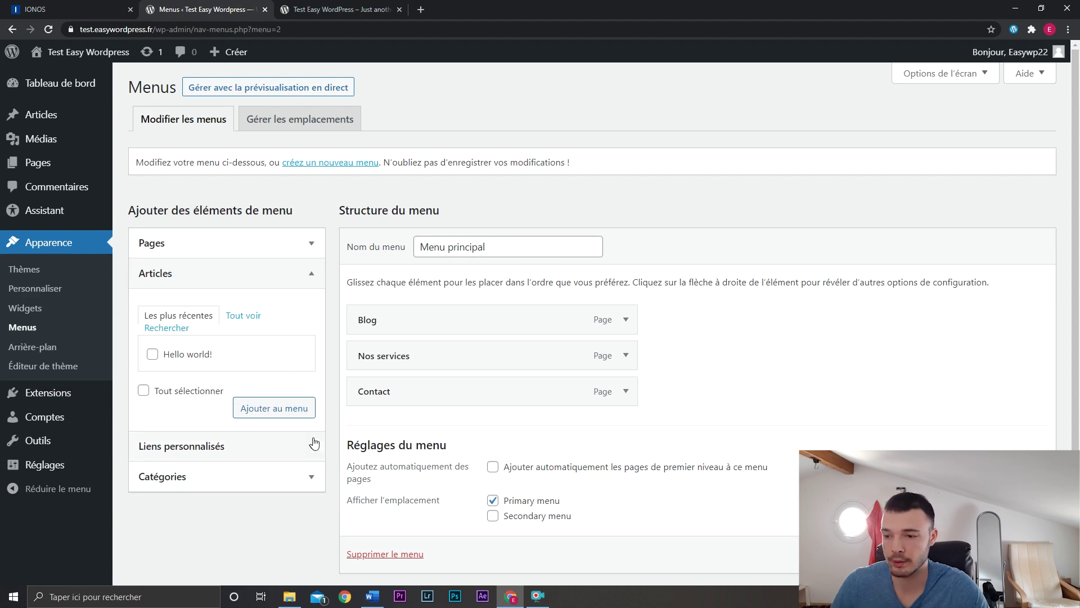
{"action": "left_click", "coordinate": [295, 450]}
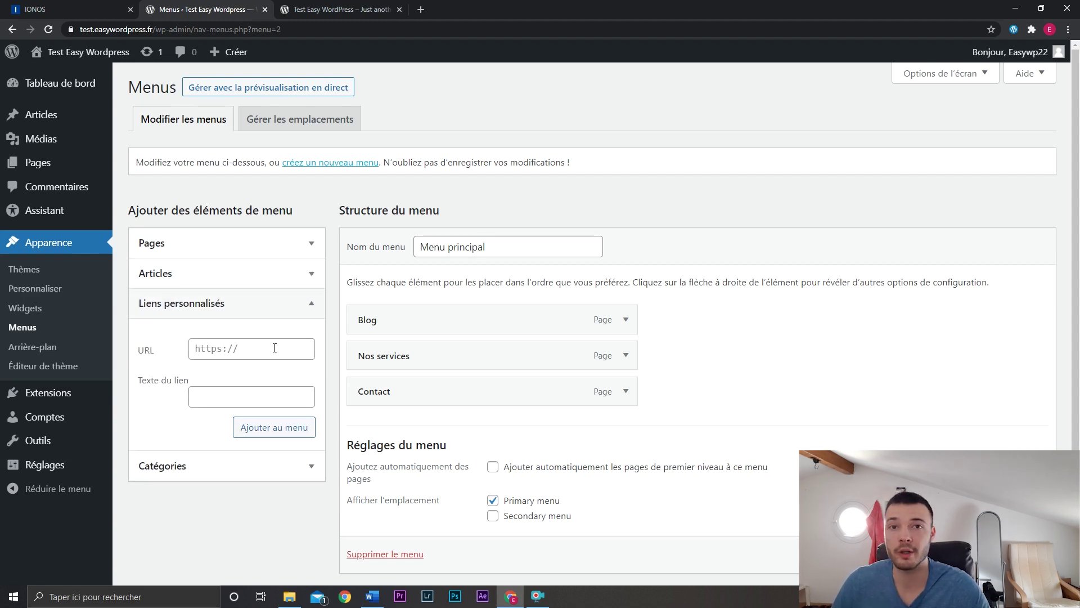
{"action": "left_click", "coordinate": [274, 348]}
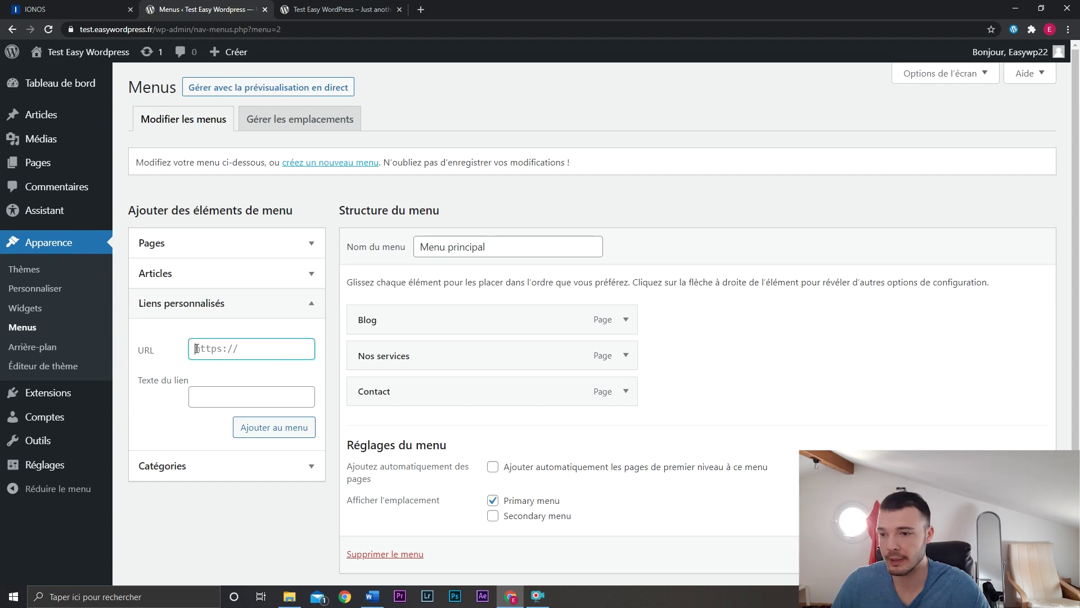
{"action": "left_click", "coordinate": [216, 392]}
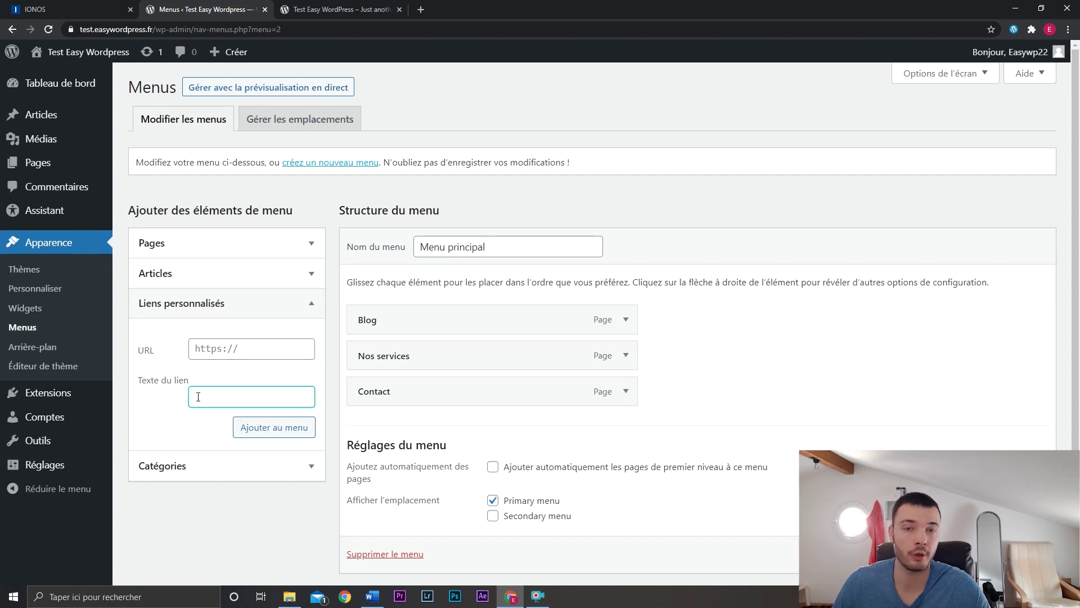
{"action": "left_click", "coordinate": [209, 468]}
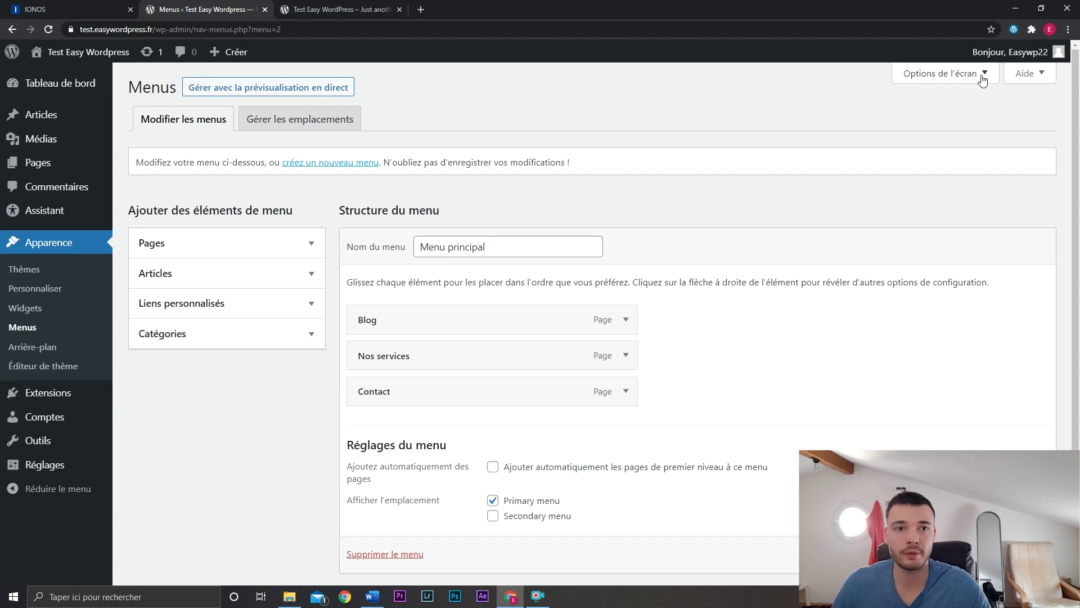
{"action": "left_click", "coordinate": [982, 73]}
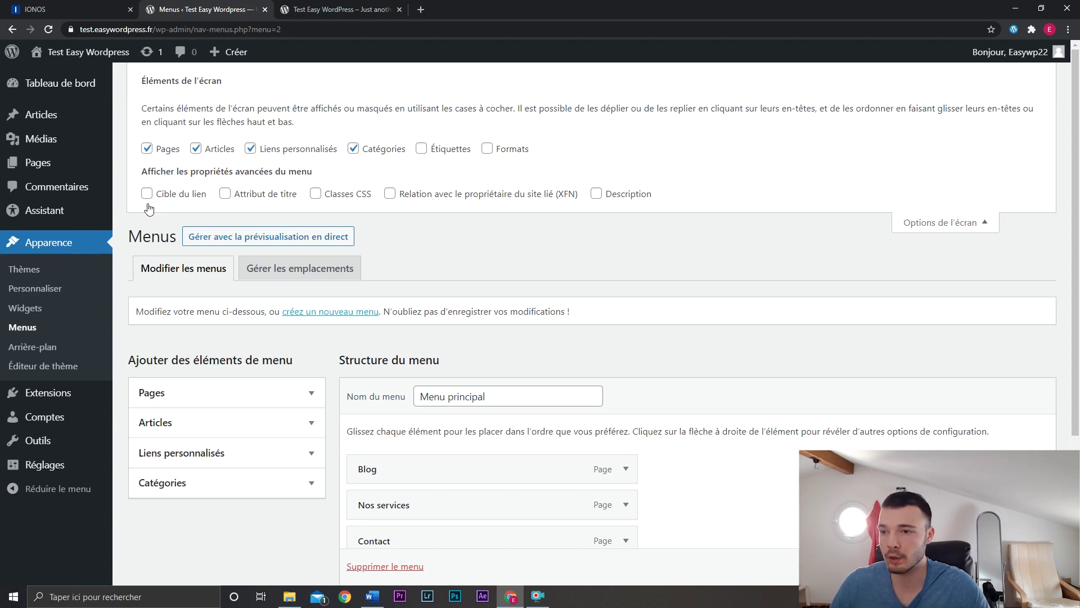
Expand the Blog menu item, toggle Description on and off, and close Options de l'écran.
{"action": "scroll", "coordinate": [752, 392], "scroll_direction": "down", "scroll_amount": 2}
{"action": "left_click", "coordinate": [629, 356]}
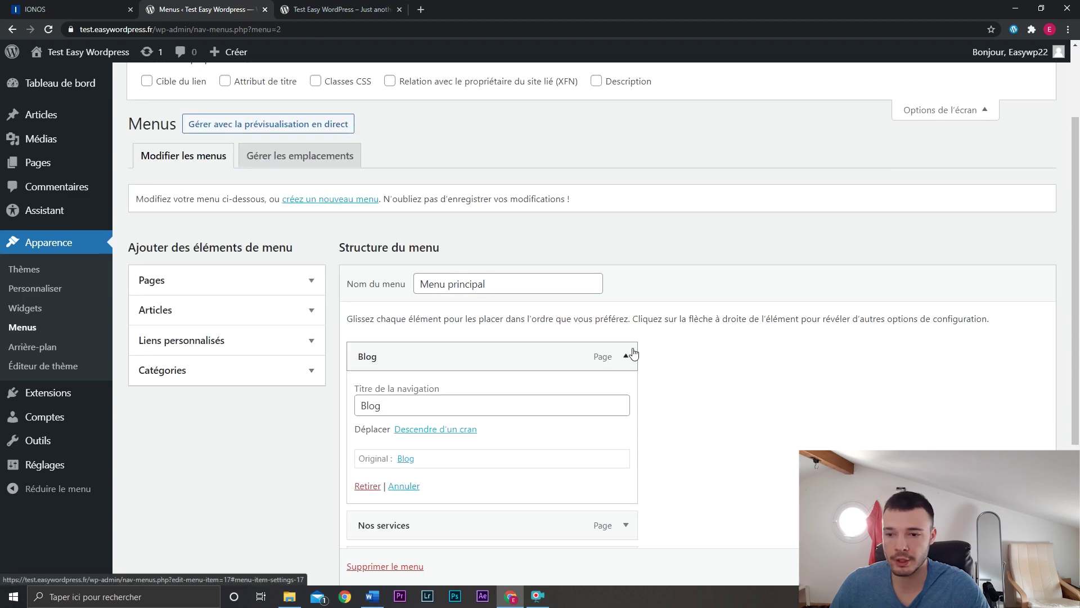
{"action": "scroll", "coordinate": [506, 376], "scroll_direction": "down", "scroll_amount": 1}
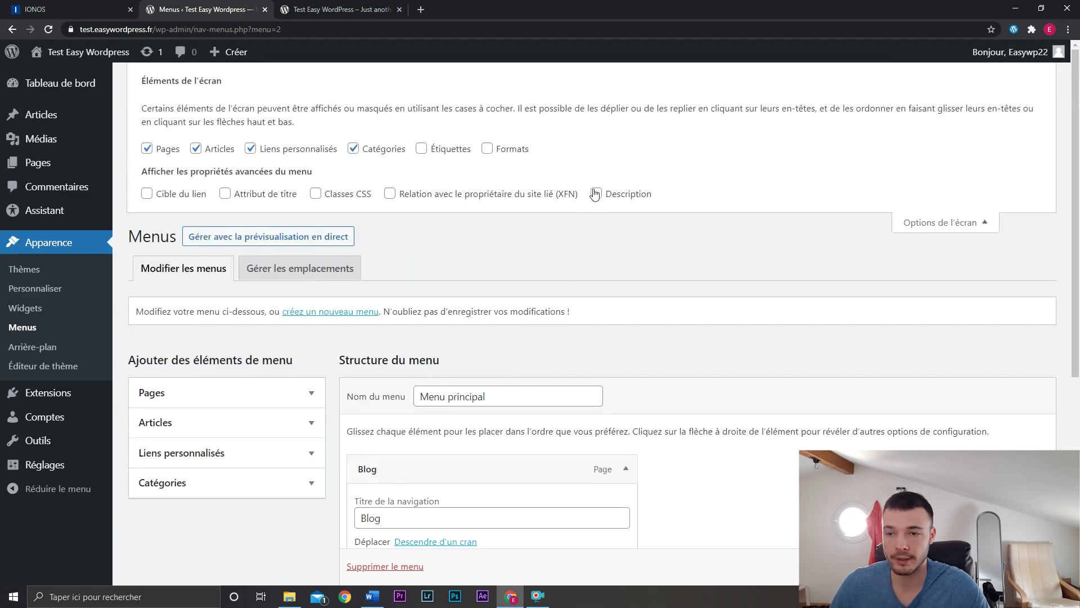
{"action": "left_click", "coordinate": [596, 194]}
{"action": "left_click", "coordinate": [596, 193]}
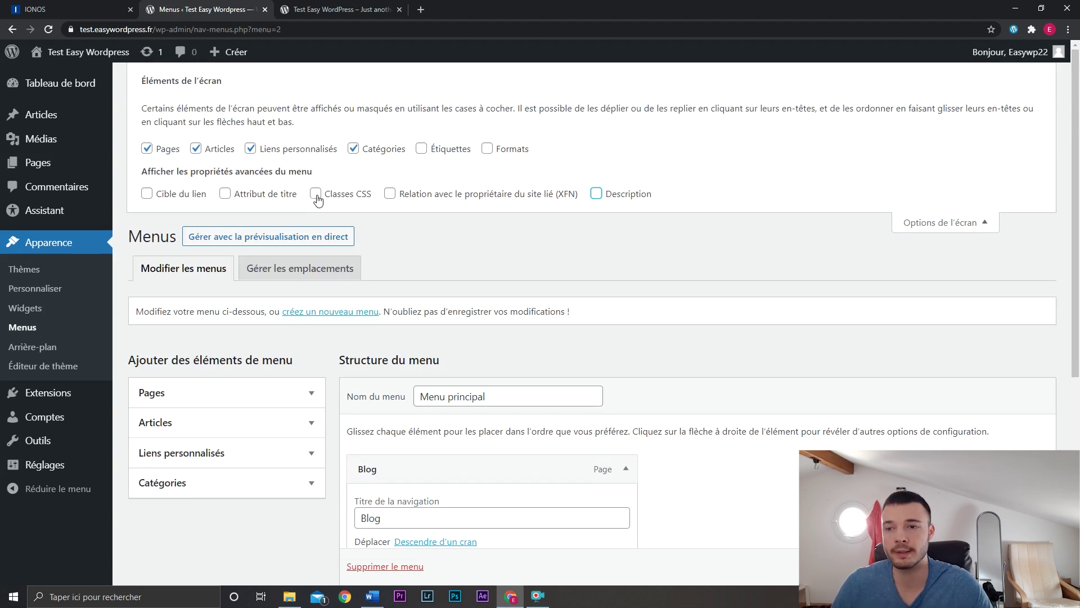
{"action": "left_click", "coordinate": [937, 225]}
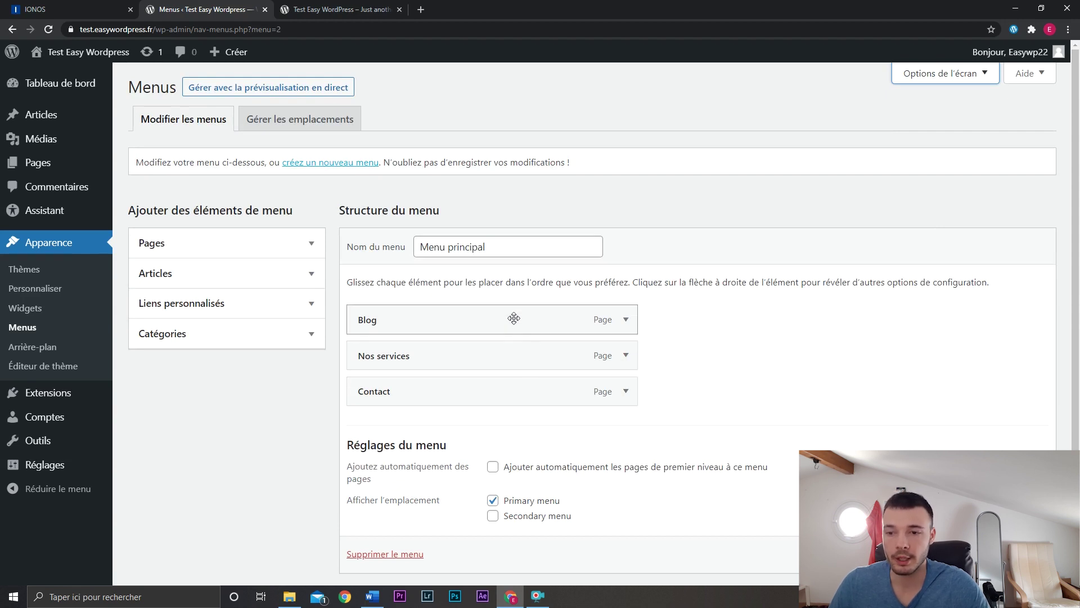
Rearrange Blog and Nos services, then add the Mentions Légales page to Menu principal.
{"action": "mouse_move", "coordinate": [514, 319]}
{"action": "left_mouse_down"}
{"action": "mouse_move", "coordinate": [511, 391]}
{"action": "mouse_move", "coordinate": [513, 318]}
{"action": "left_mouse_up"}
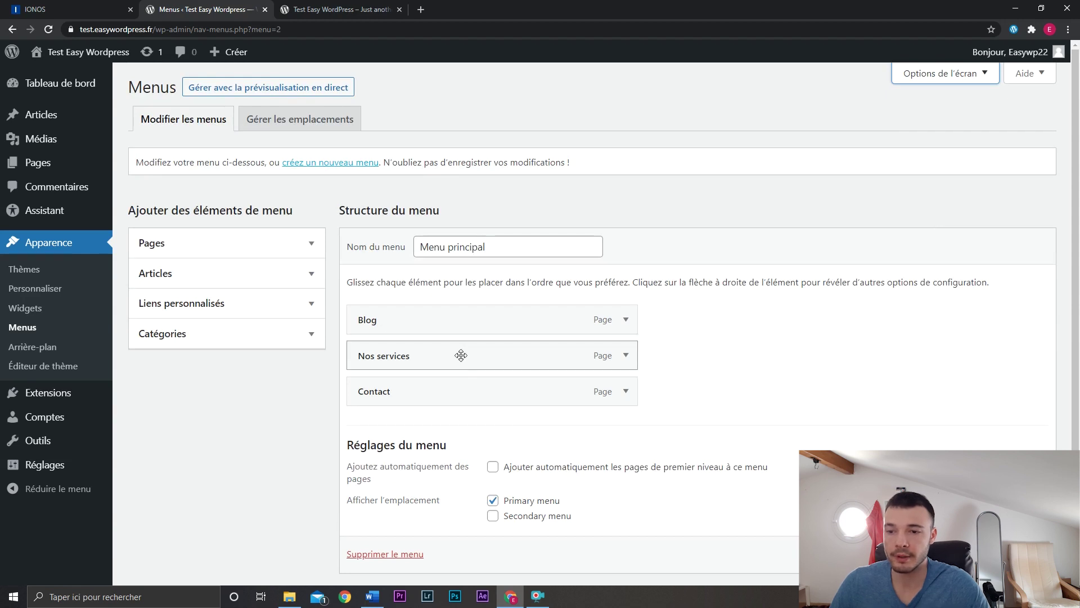
{"action": "left_click_drag", "start_coordinate": [461, 355], "coordinate": [575, 357]}
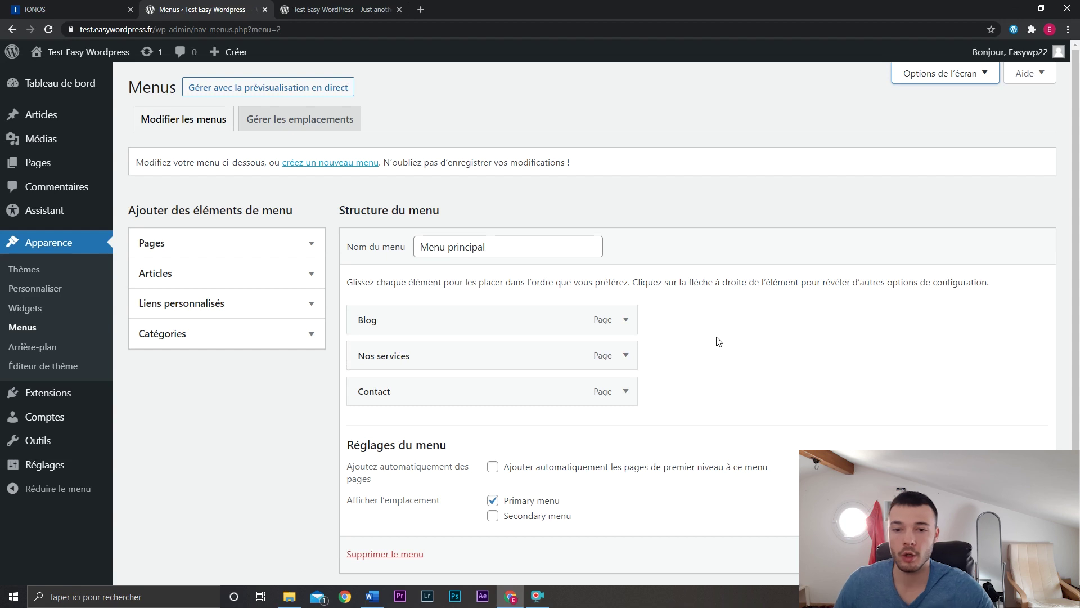
{"action": "scroll", "coordinate": [719, 336], "scroll_direction": "down", "scroll_amount": 1}
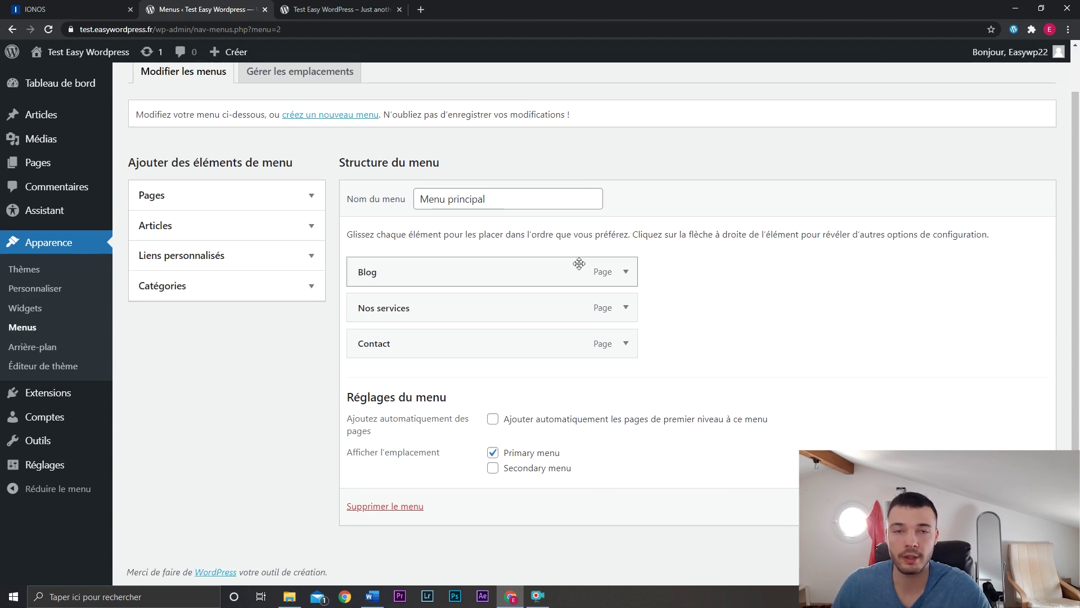
{"action": "left_click", "coordinate": [264, 203]}
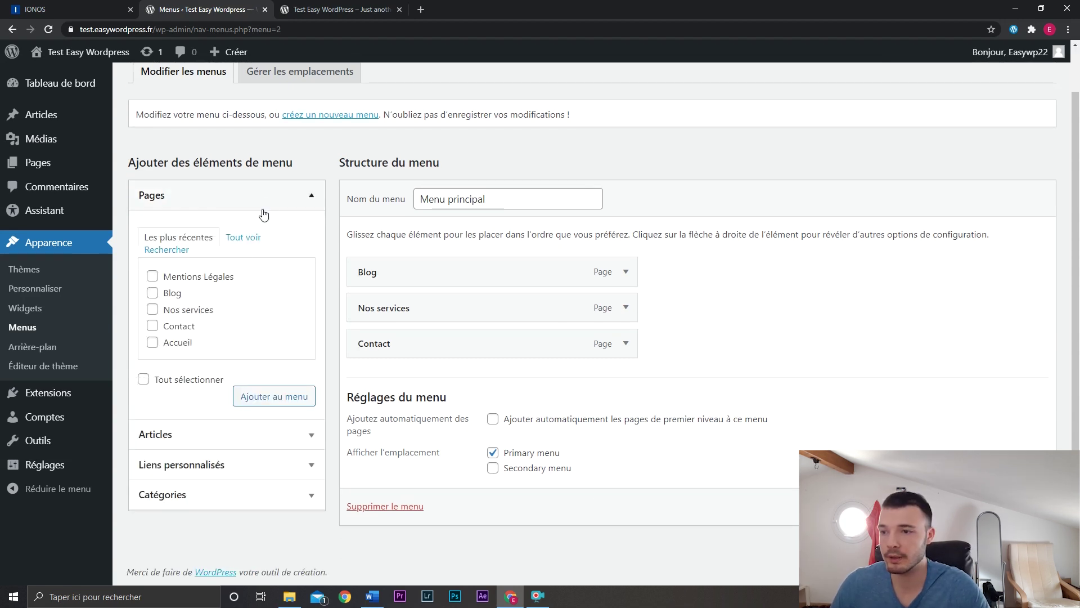
{"action": "left_click", "coordinate": [208, 277]}
{"action": "left_click", "coordinate": [264, 397]}
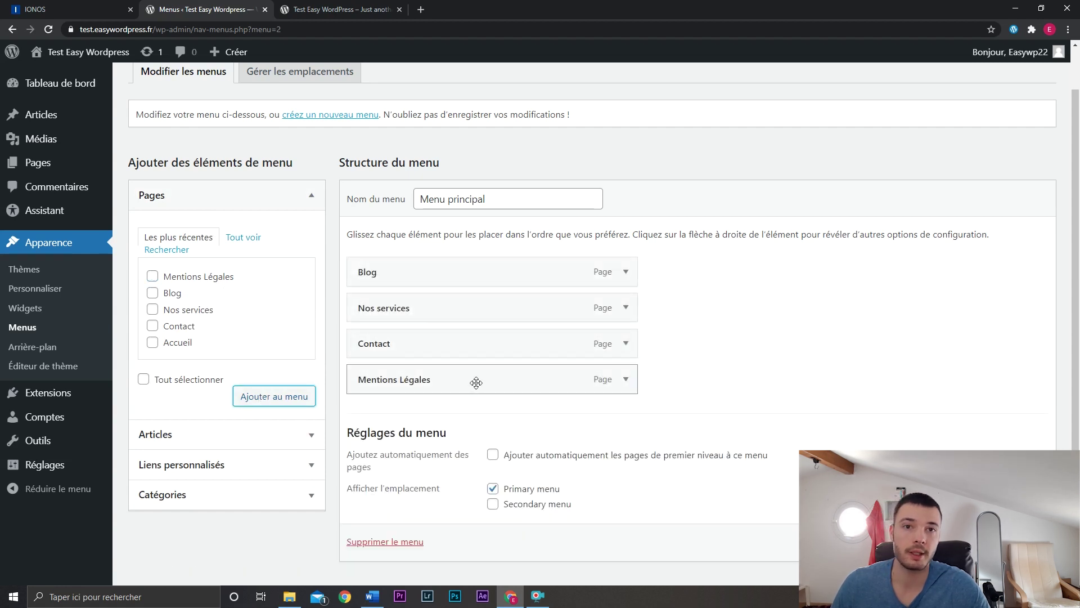
{"action": "mouse_move", "coordinate": [477, 383]}
{"action": "left_mouse_down"}
{"action": "mouse_move", "coordinate": [478, 282]}
{"action": "mouse_move", "coordinate": [476, 391]}
{"action": "left_mouse_up"}
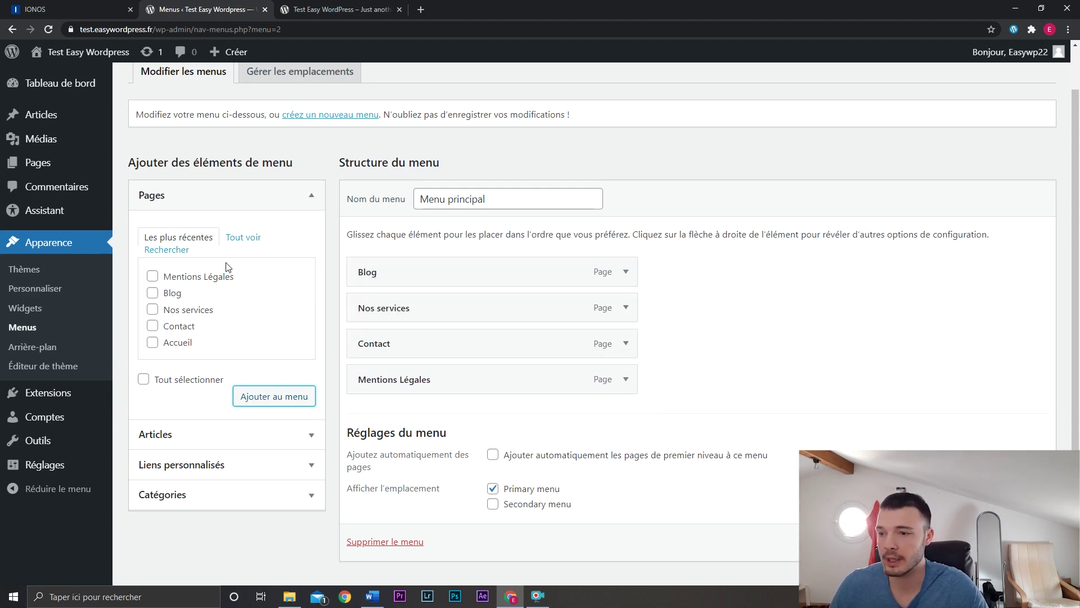
Reorder items to Nos services, Contact, Blog at top level and remove Mentions Légales.
{"action": "left_click", "coordinate": [245, 434]}
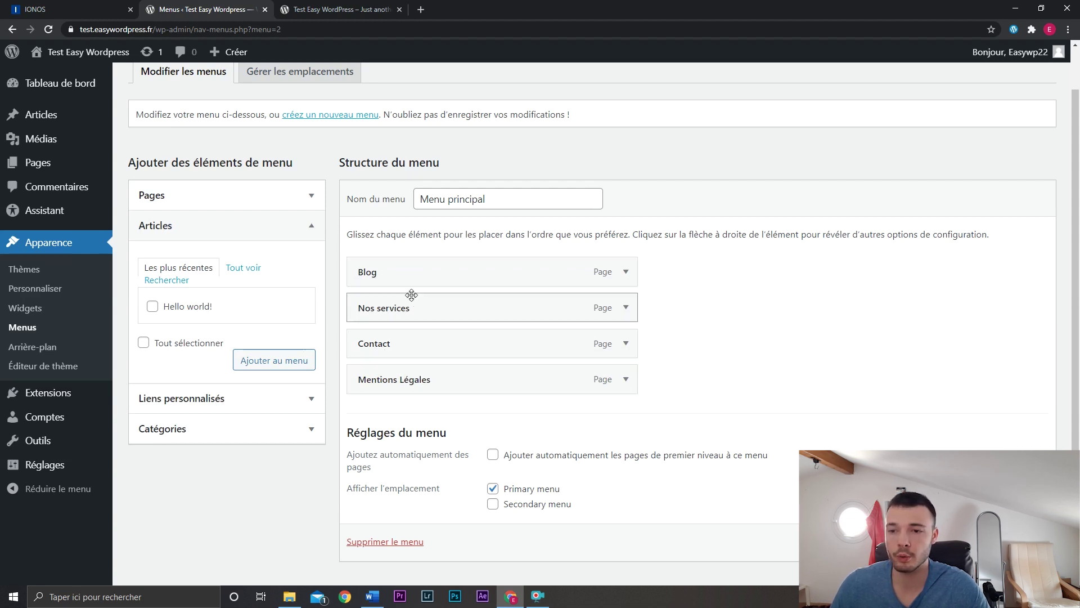
{"action": "left_click_drag", "start_coordinate": [414, 317], "coordinate": [429, 341]}
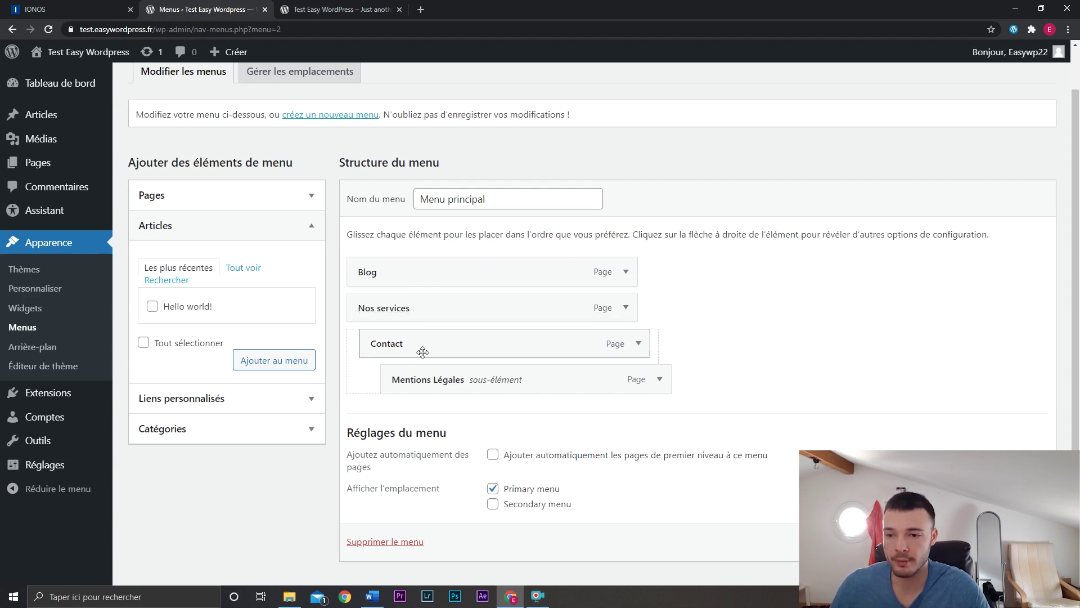
{"action": "left_click_drag", "start_coordinate": [422, 353], "coordinate": [437, 321]}
{"action": "scroll", "coordinate": [423, 344], "scroll_direction": "up", "scroll_amount": 1}
{"action": "left_click_drag", "start_coordinate": [435, 392], "coordinate": [422, 367]}
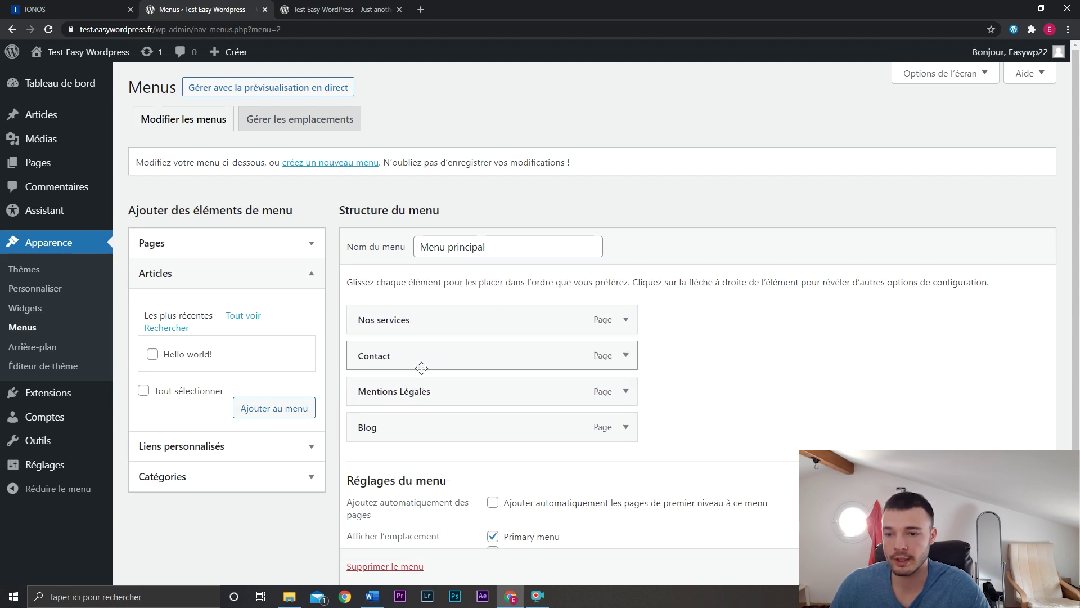
{"action": "scroll", "coordinate": [590, 371], "scroll_direction": "down", "scroll_amount": 2}
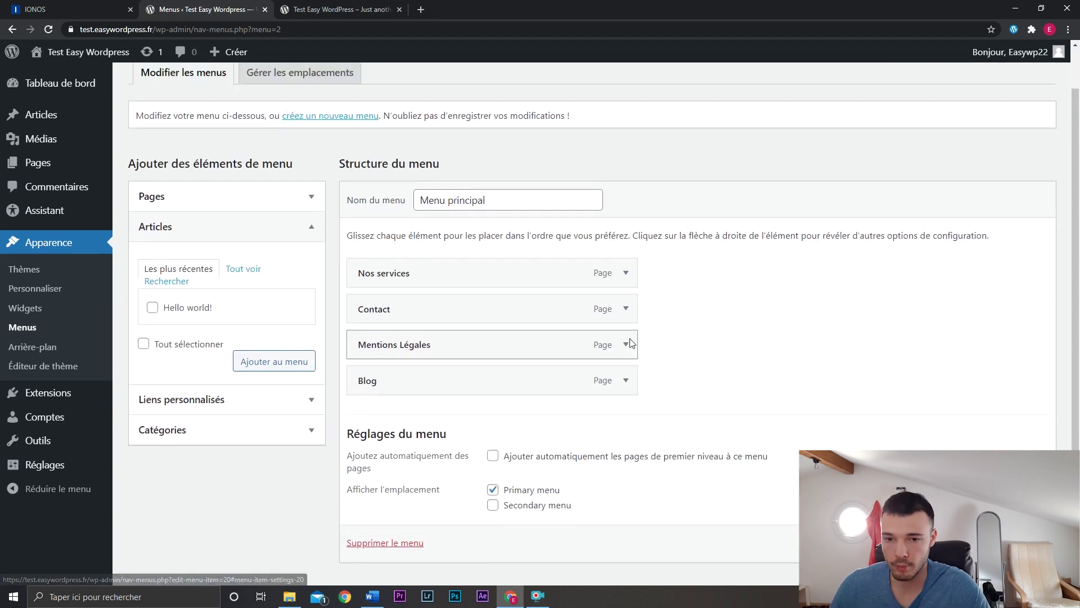
{"action": "left_click", "coordinate": [625, 366]}
{"action": "left_click", "coordinate": [367, 450]}
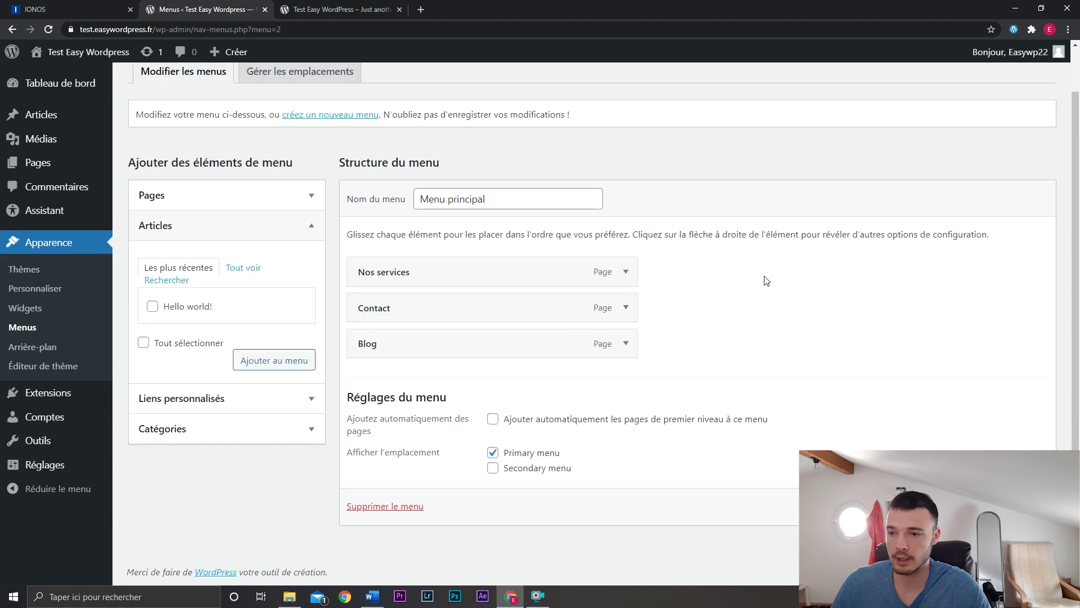
Save Menu principal and open the live site's front page.
{"action": "key", "text": "F5"}
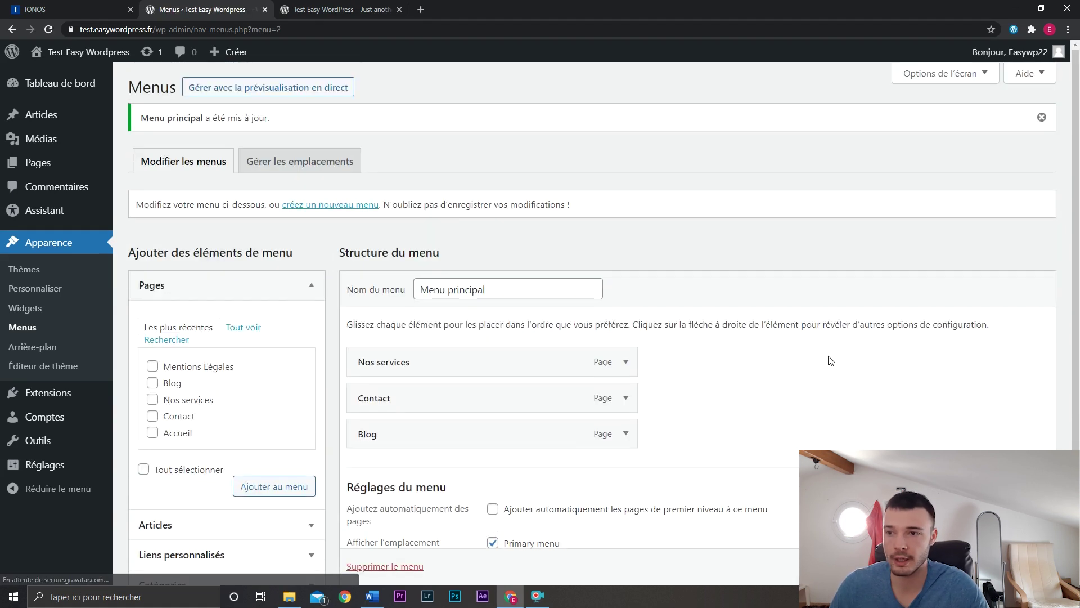
{"action": "mouse_move", "coordinate": [65, 52]}
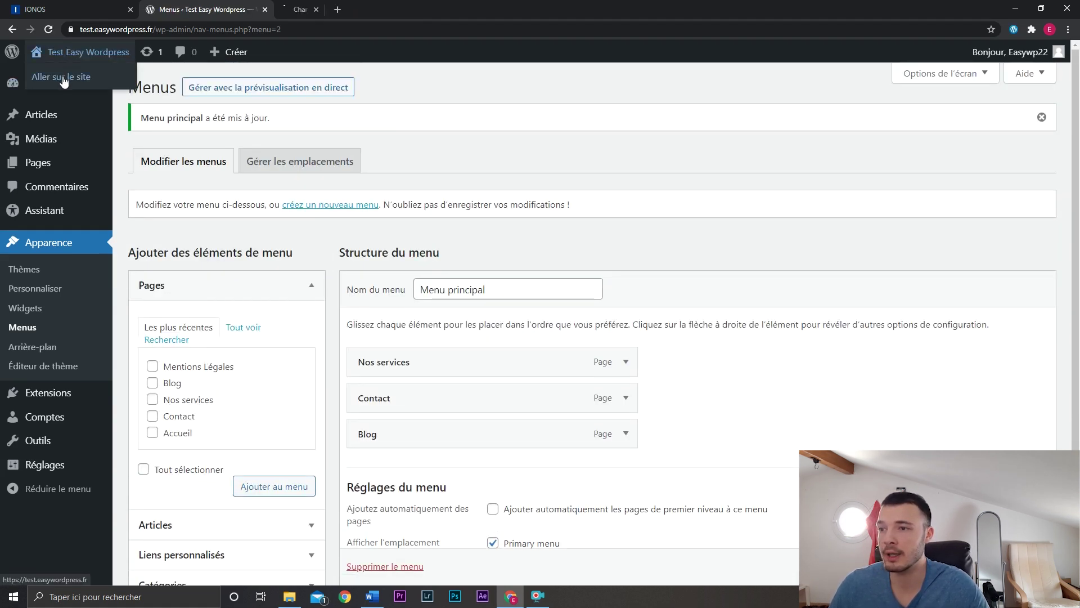
{"action": "left_click", "coordinate": [326, 9]}
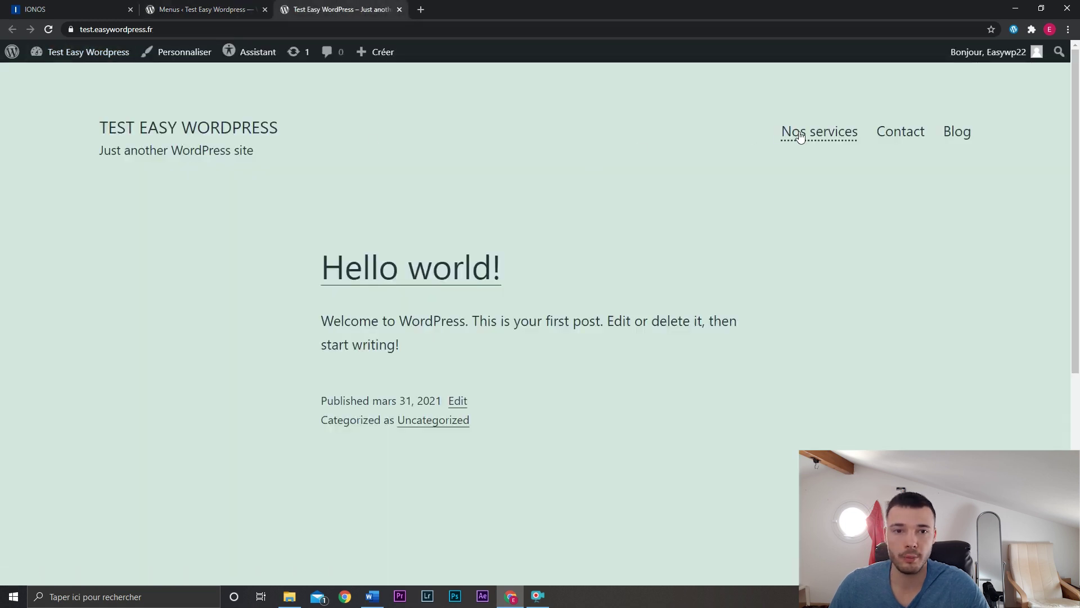
Check the header navigation shows Nos services, Contact and Blog, then return to Menus.
{"action": "mouse_move", "coordinate": [288, 131]}
{"action": "left_mouse_down"}
{"action": "mouse_move", "coordinate": [167, 125]}
{"action": "mouse_move", "coordinate": [282, 122]}
{"action": "left_mouse_up"}
{"action": "left_click", "coordinate": [167, 125]}
{"action": "left_click", "coordinate": [281, 122]}
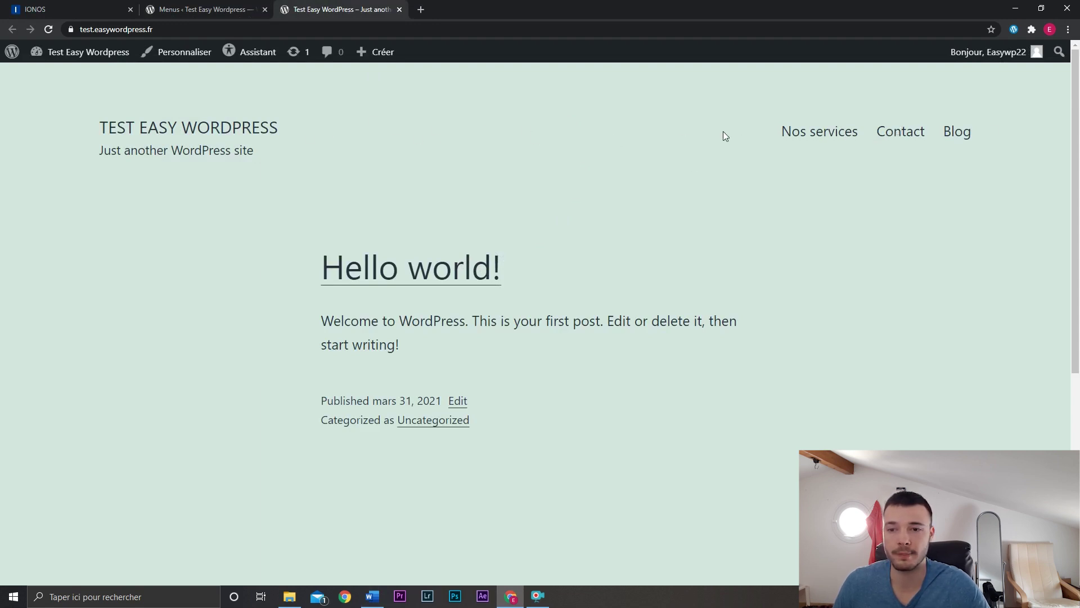
{"action": "scroll", "coordinate": [673, 269], "scroll_direction": "down", "scroll_amount": 5}
{"action": "scroll", "coordinate": [295, 423], "scroll_direction": "down", "scroll_amount": 1}
{"action": "scroll", "coordinate": [403, 405], "scroll_direction": "up", "scroll_amount": 6}
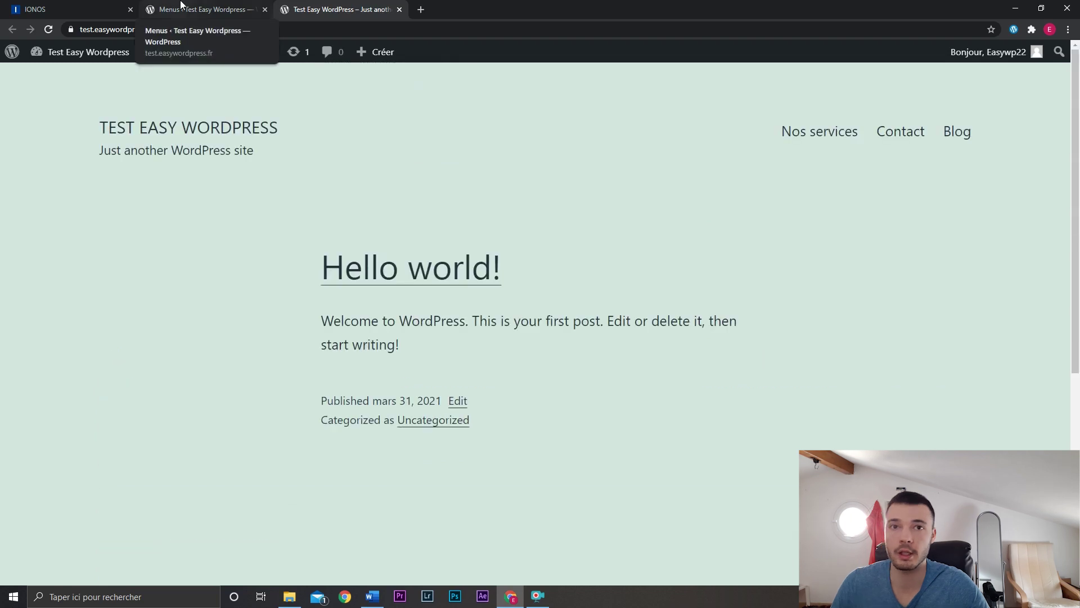
{"action": "left_click", "coordinate": [191, 7]}
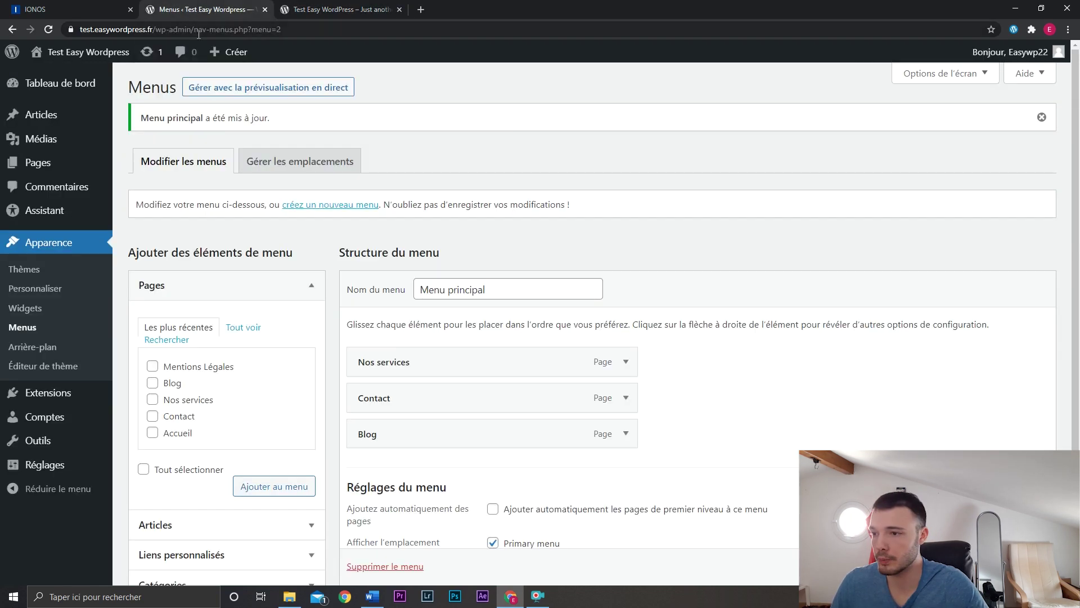
Find OceanWP among the Populaires themes and install it.
{"action": "left_click", "coordinate": [23, 270]}
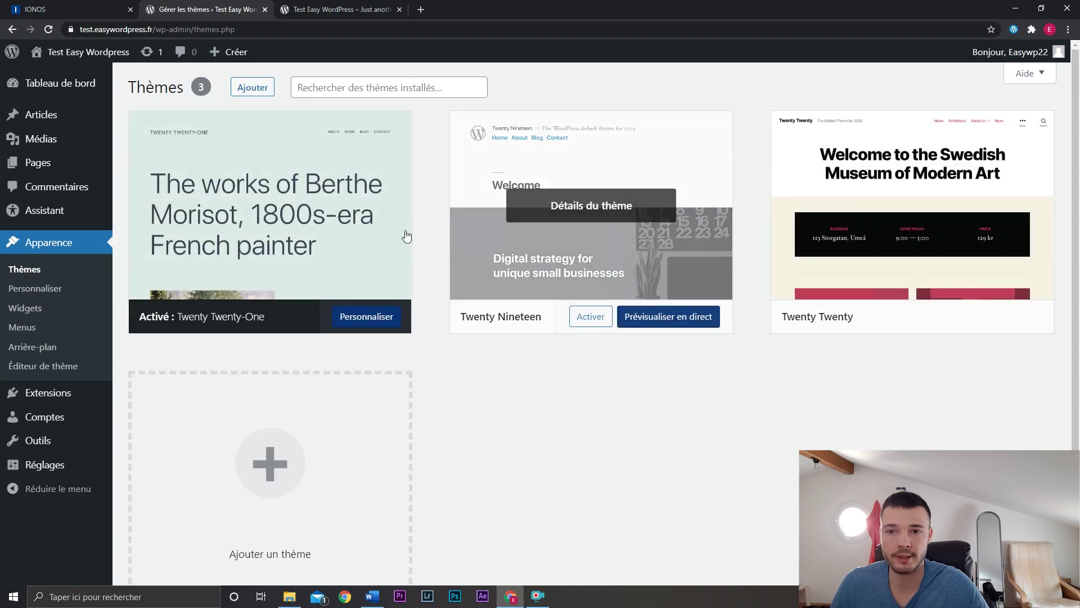
{"action": "left_click", "coordinate": [252, 88]}
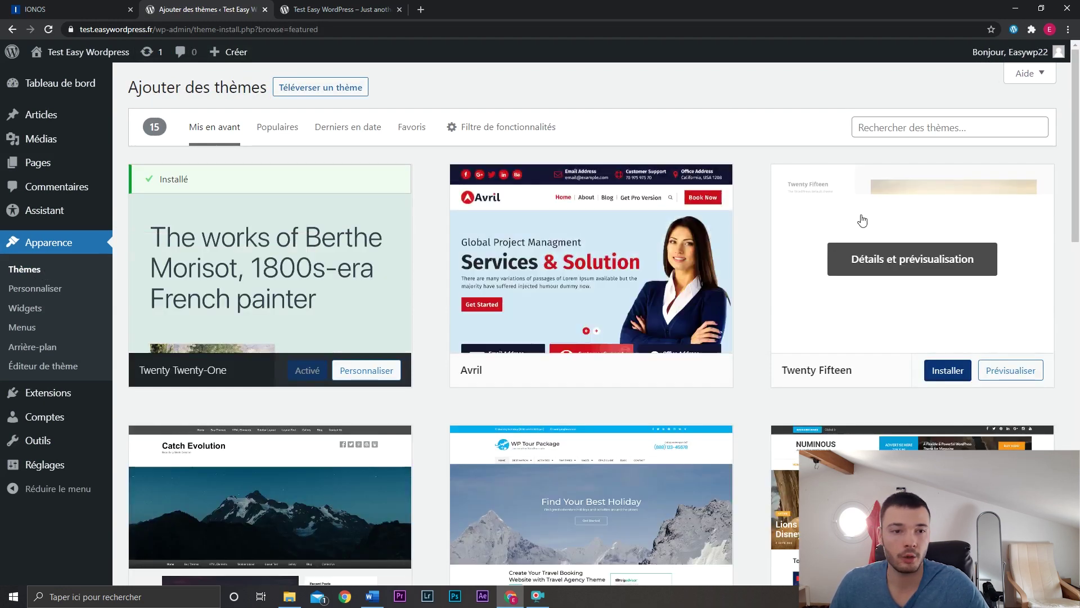
{"action": "left_click_drag", "start_coordinate": [1076, 138], "coordinate": [1078, 68]}
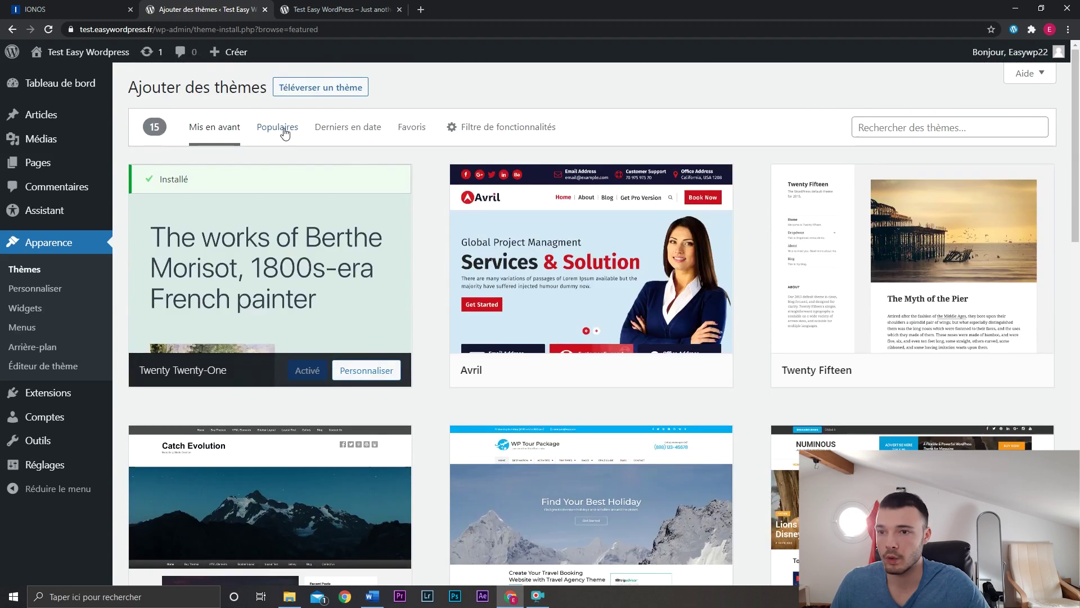
{"action": "left_click", "coordinate": [278, 127]}
{"action": "scroll", "coordinate": [748, 248], "scroll_direction": "down", "scroll_amount": 2}
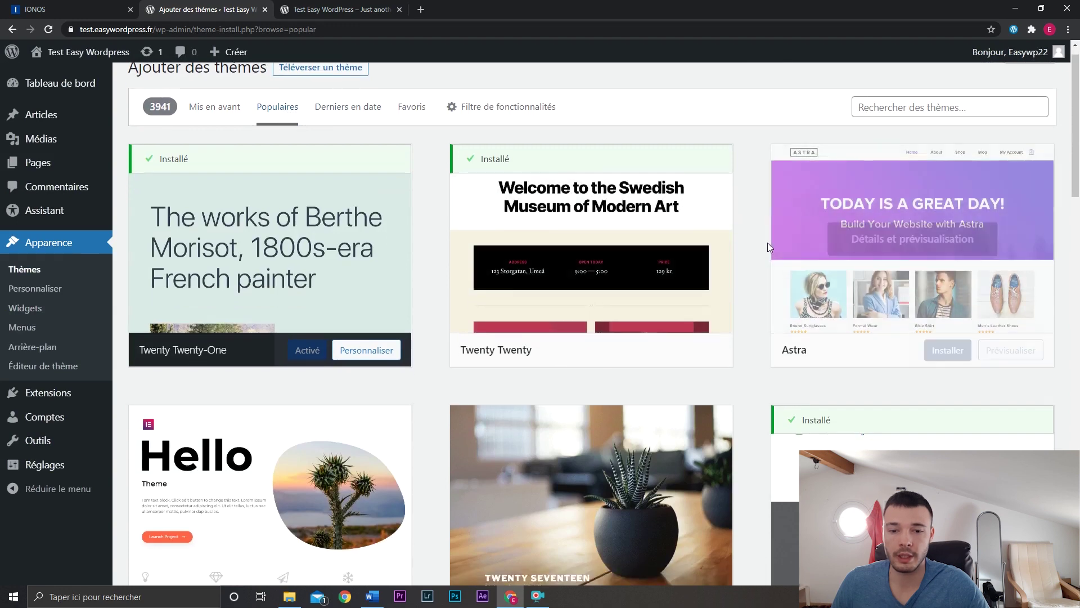
{"action": "mouse_move", "coordinate": [825, 225]}
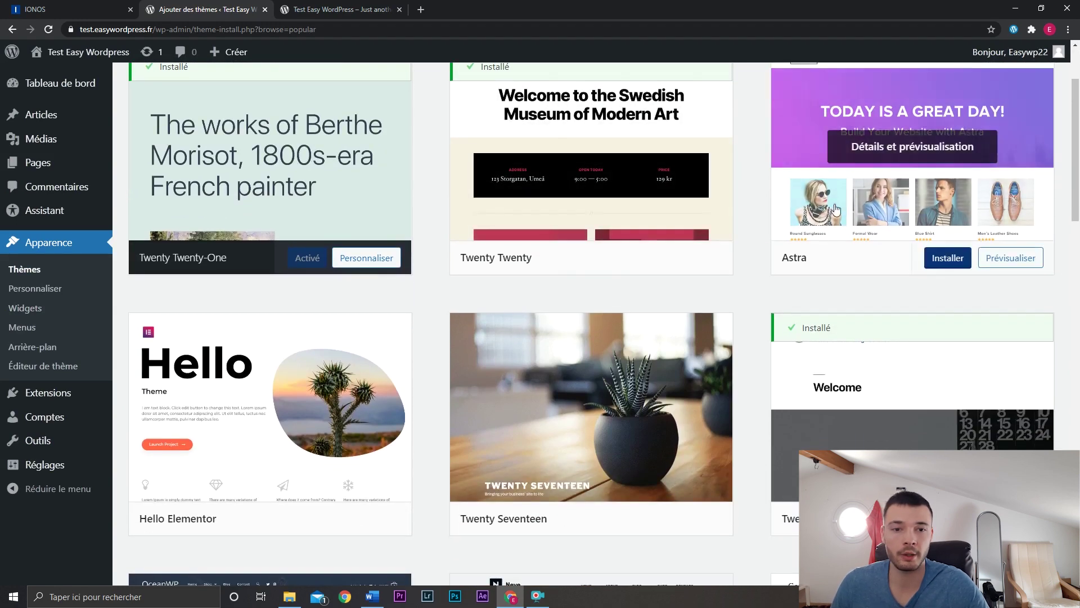
{"action": "scroll", "coordinate": [824, 225], "scroll_direction": "down", "scroll_amount": 9}
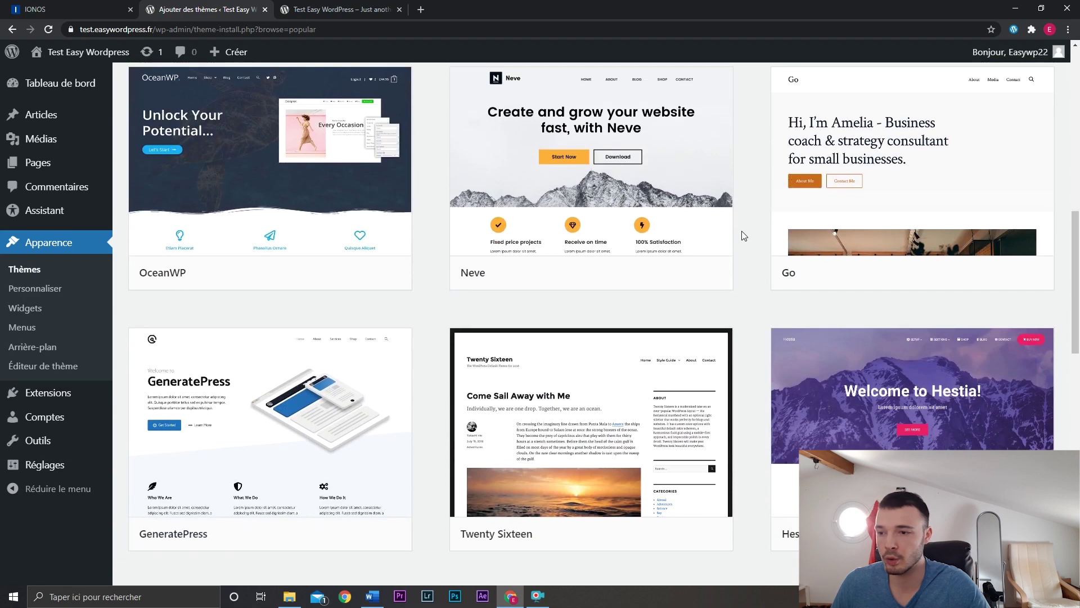
{"action": "mouse_move", "coordinate": [183, 247]}
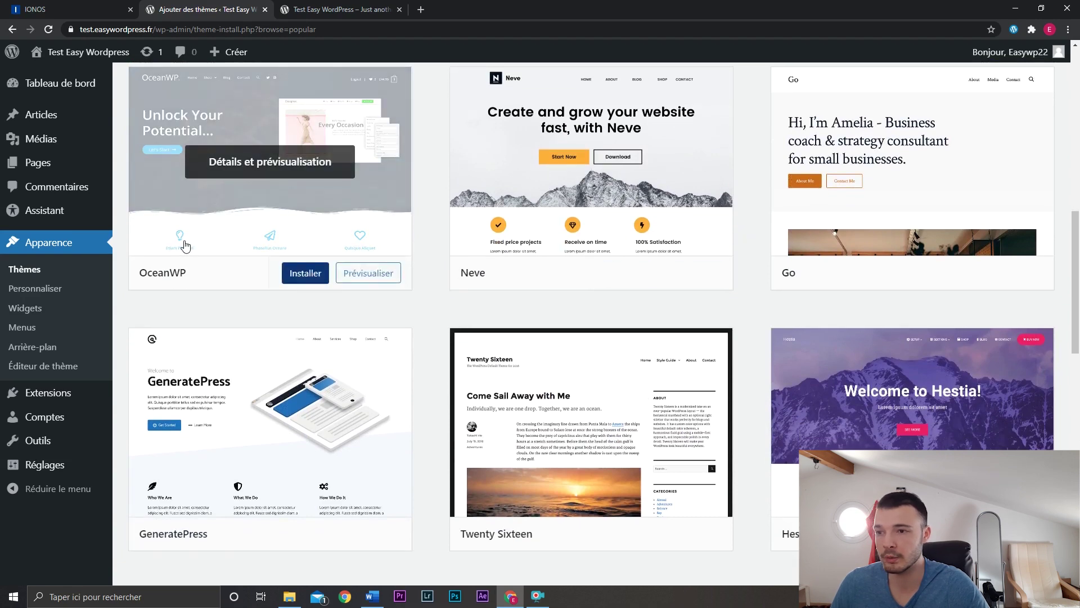
{"action": "scroll", "coordinate": [182, 248], "scroll_direction": "up", "scroll_amount": 2}
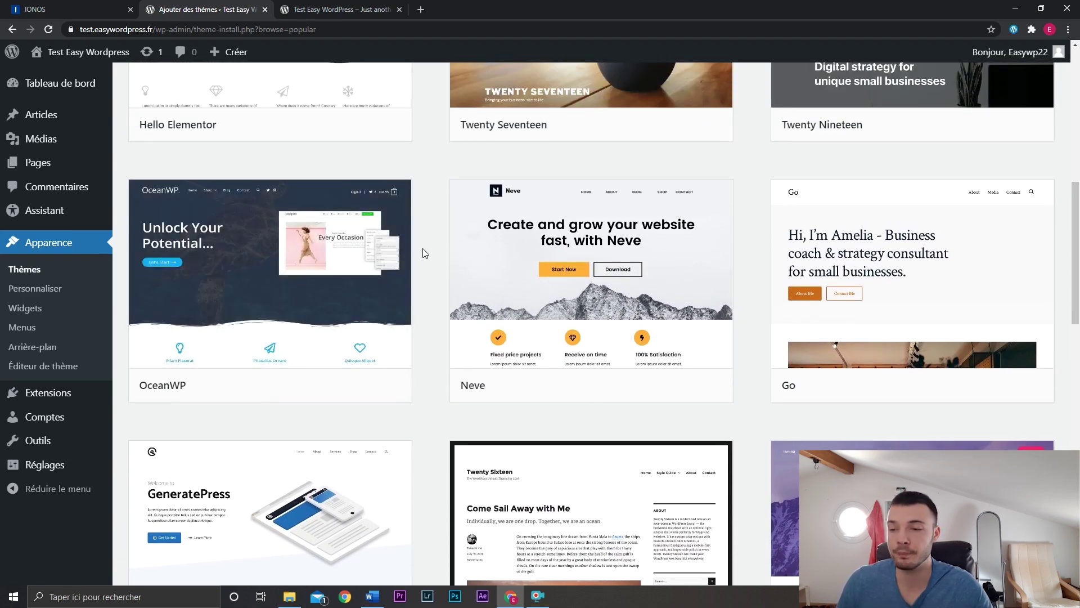
{"action": "mouse_move", "coordinate": [380, 365]}
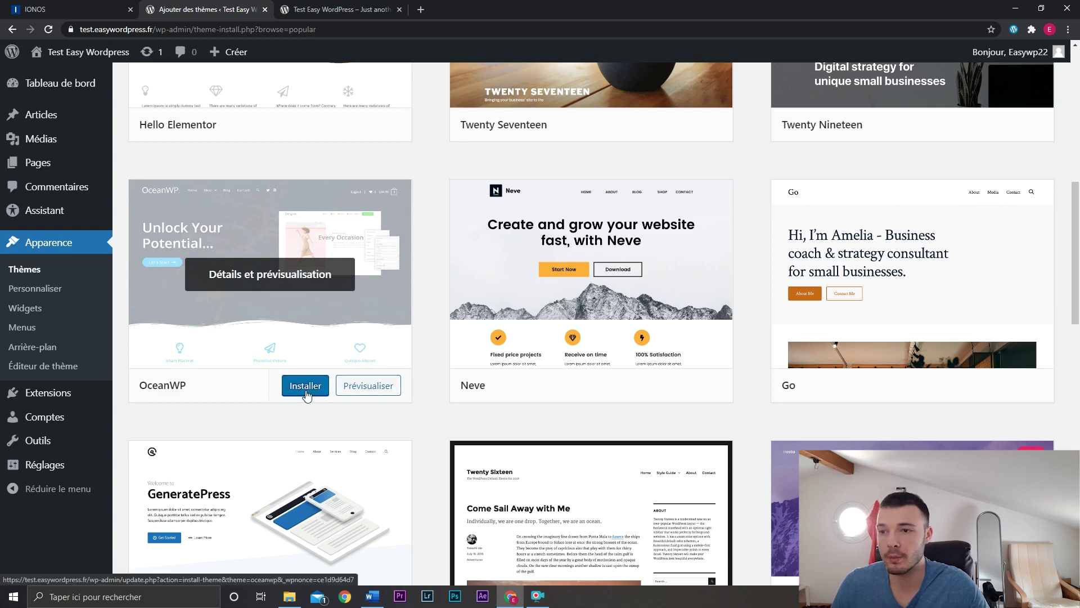
{"action": "scroll", "coordinate": [307, 396], "scroll_direction": "down", "scroll_amount": 1}
{"action": "left_click", "coordinate": [305, 332]}
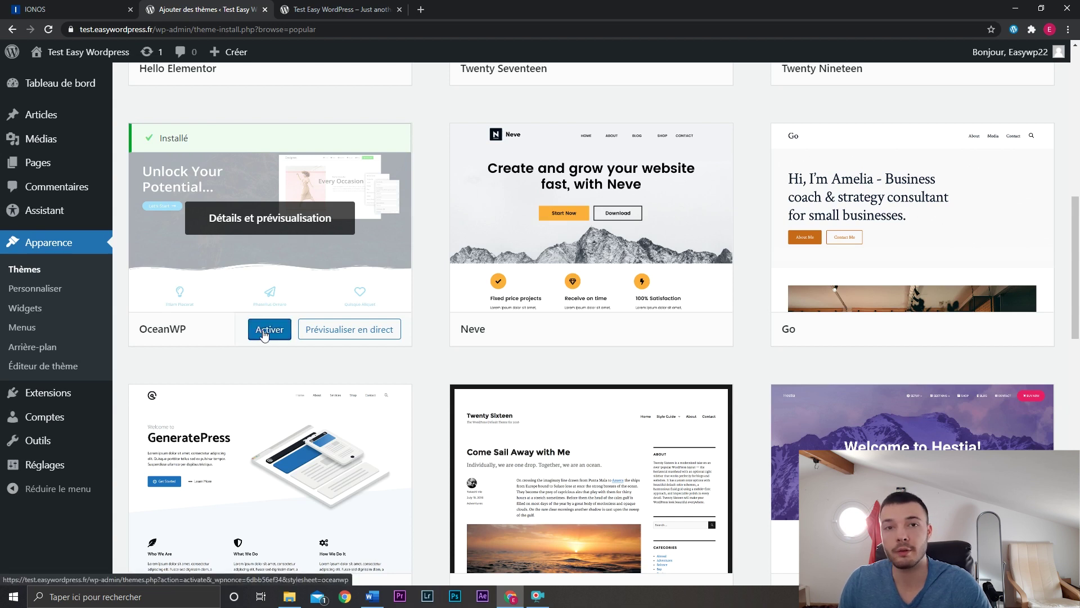
Activate OceanWP and reload the live site to see the new layout.
{"action": "left_click", "coordinate": [264, 330]}
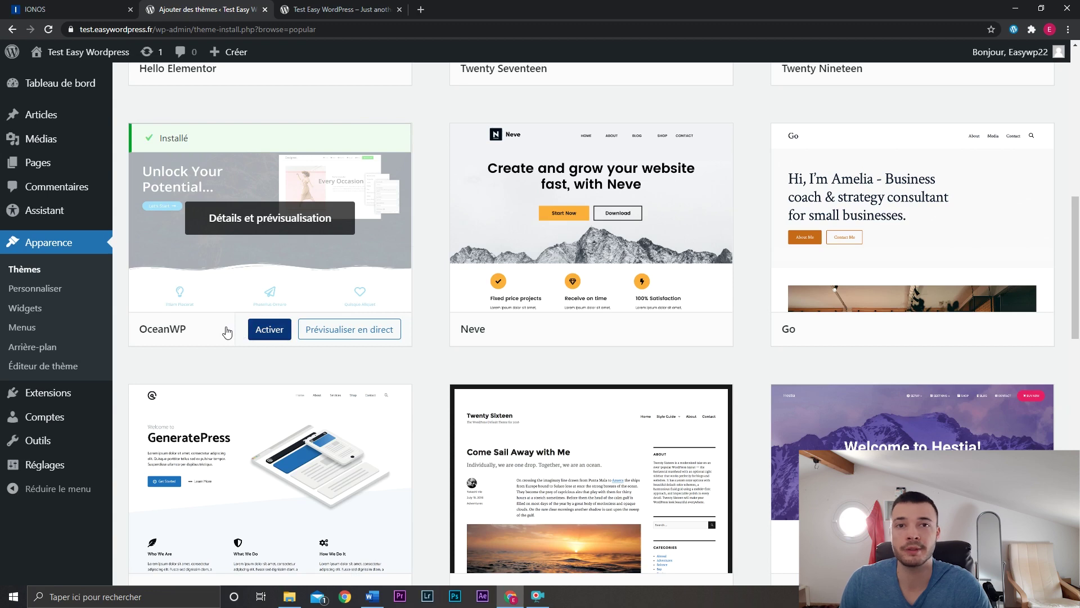
{"action": "left_click", "coordinate": [272, 330]}
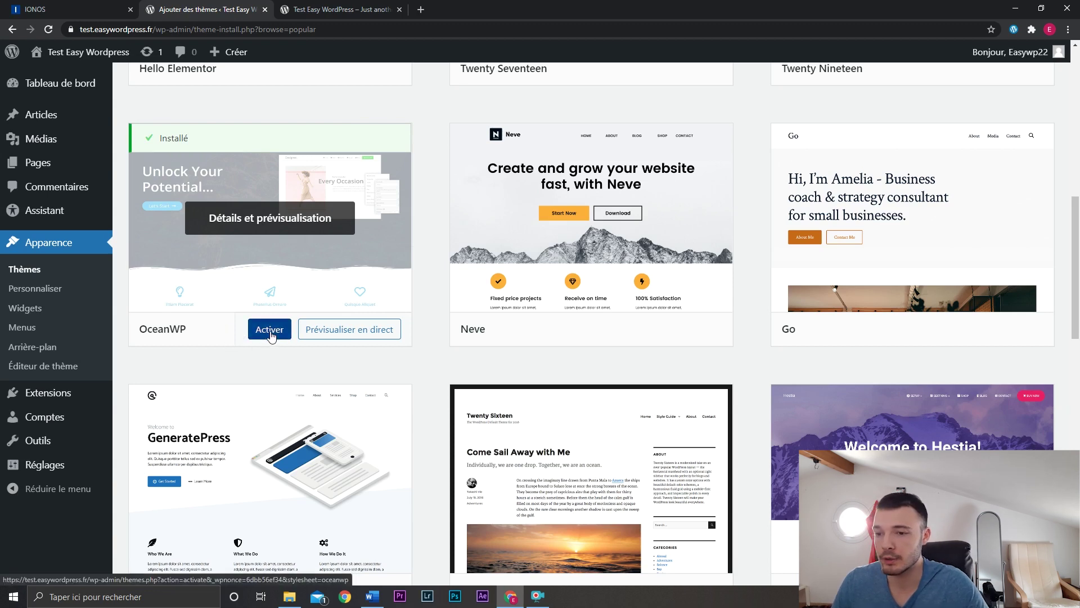
{"action": "left_click", "coordinate": [329, 6]}
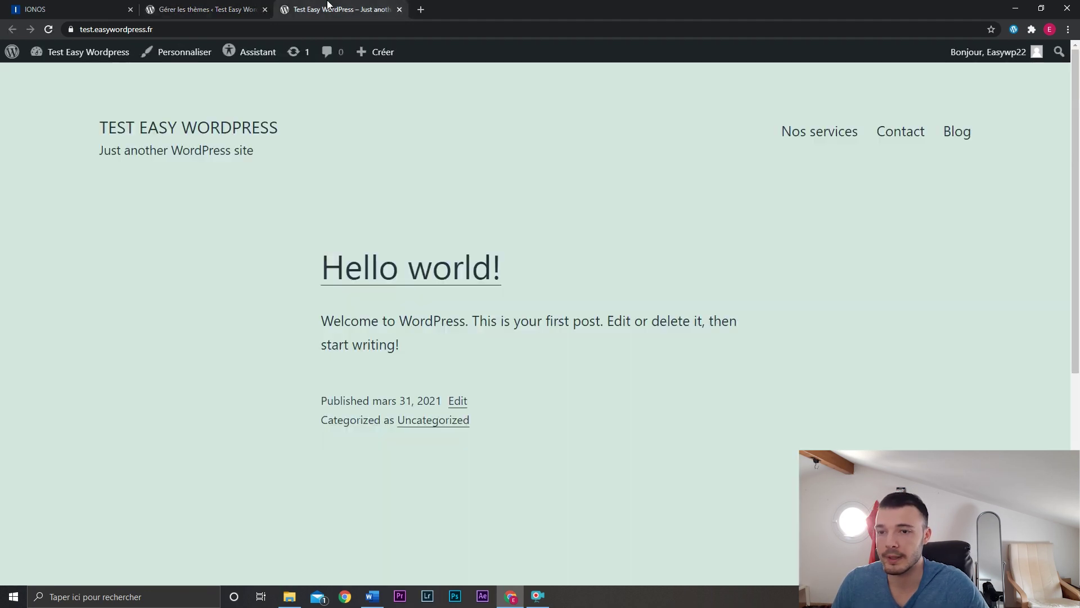
{"action": "left_click", "coordinate": [48, 31]}
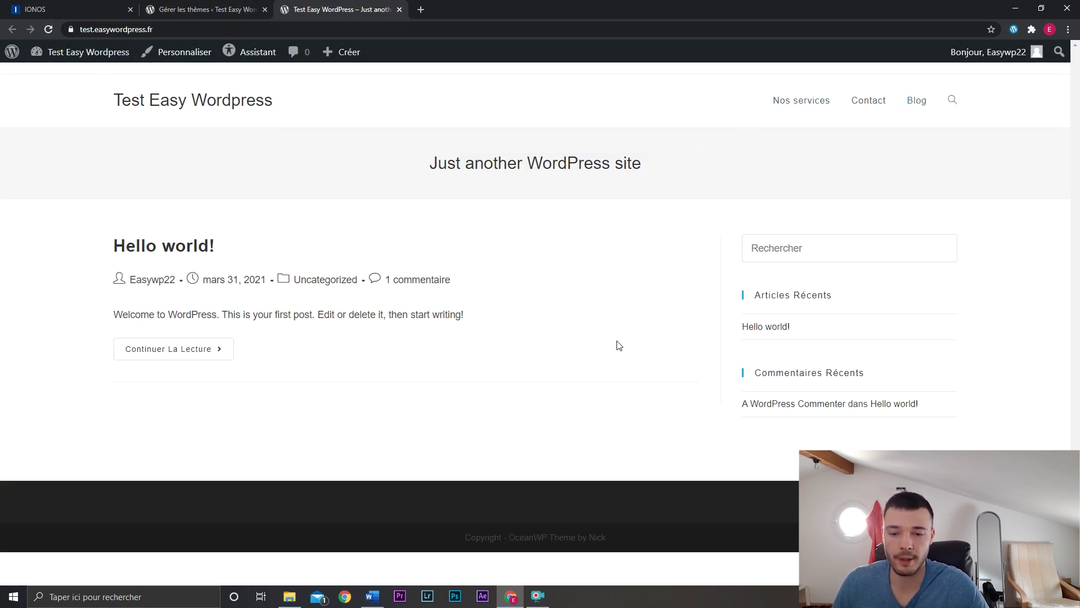
Confirm OceanWP on the Themes page, then launch Personnaliser from the live site's admin bar.
{"action": "left_click", "coordinate": [214, 8]}
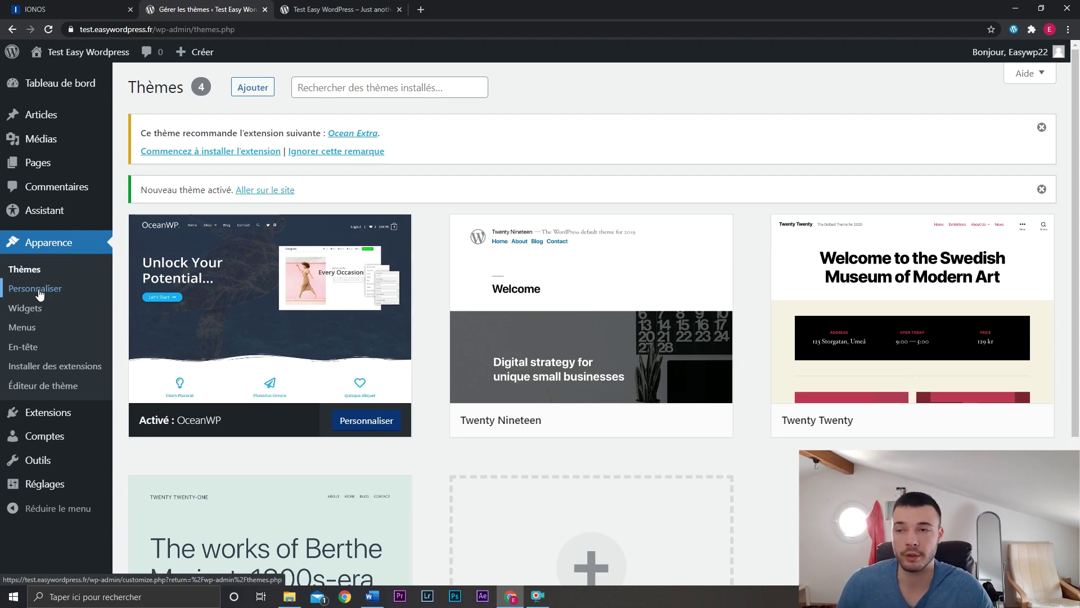
{"action": "key", "text": "ctrl+Tab"}
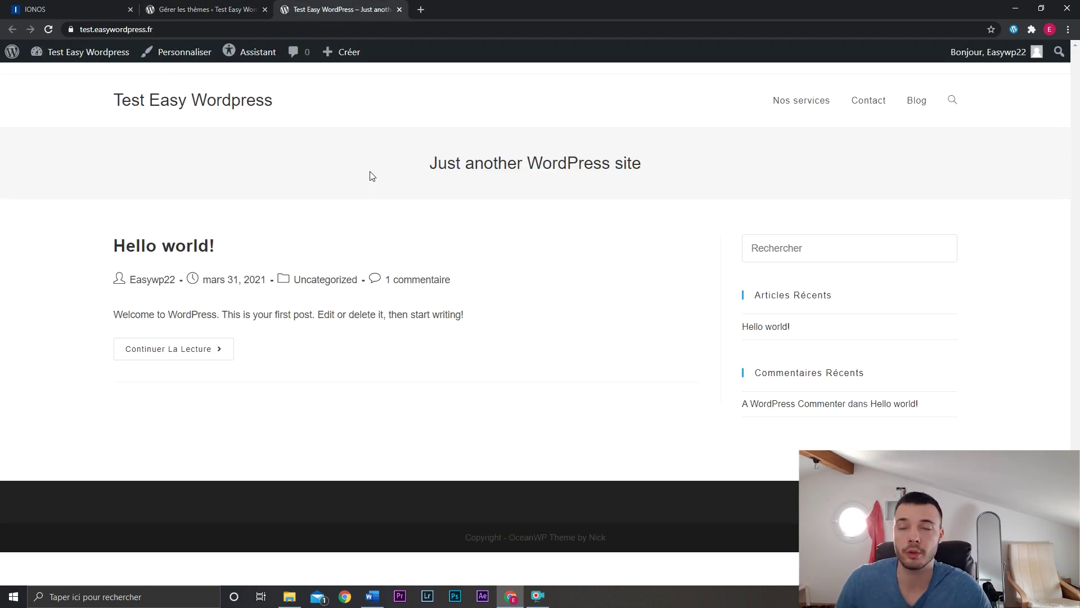
{"action": "left_click", "coordinate": [179, 55]}
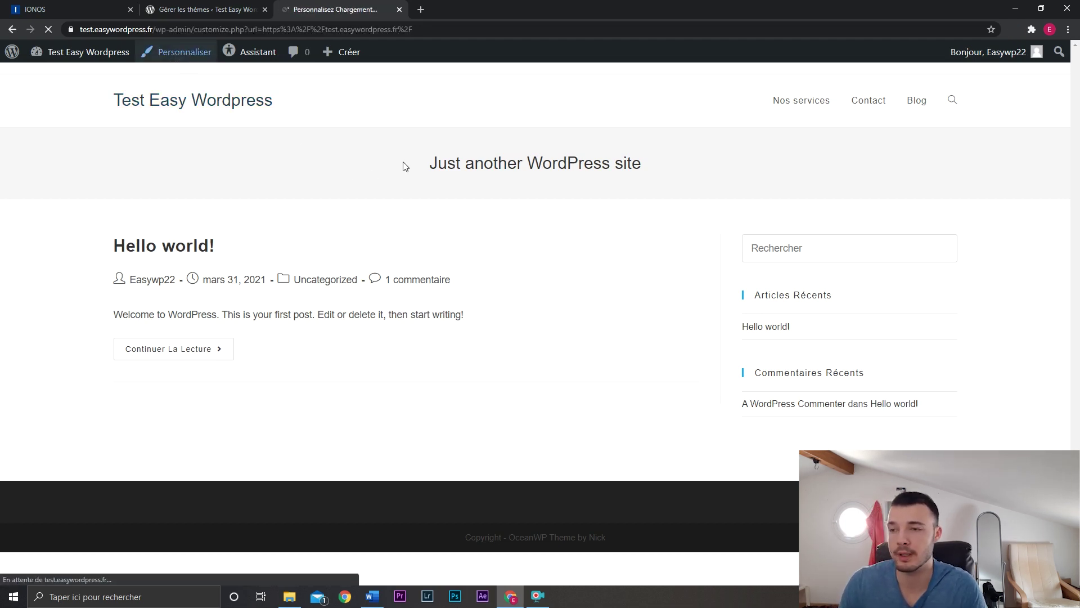
{"action": "scroll", "coordinate": [159, 350], "scroll_direction": "down", "scroll_amount": 2}
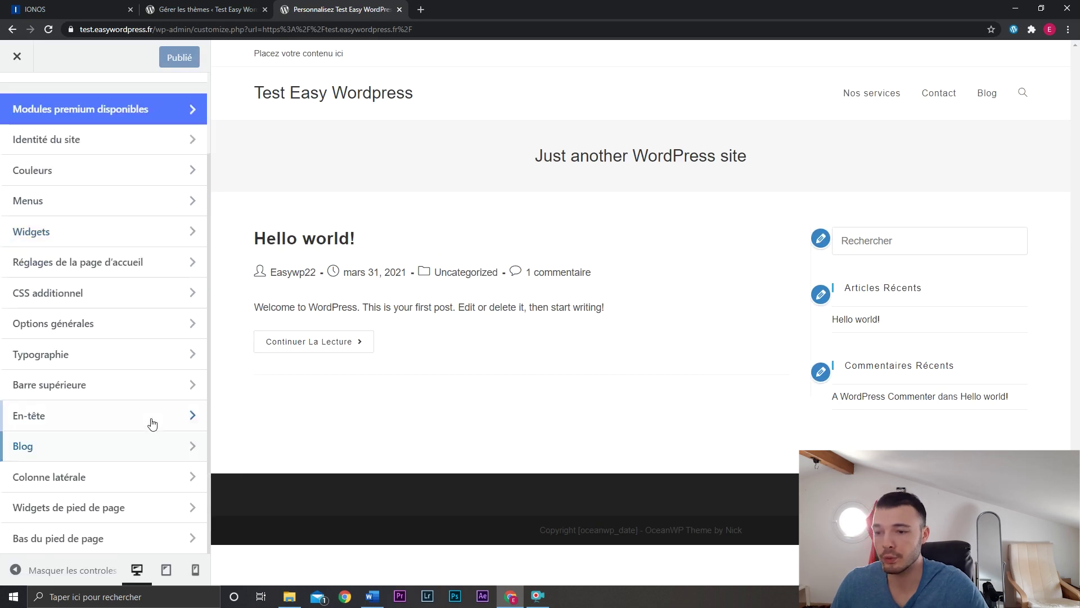
{"action": "scroll", "coordinate": [154, 410], "scroll_direction": "up", "scroll_amount": 2}
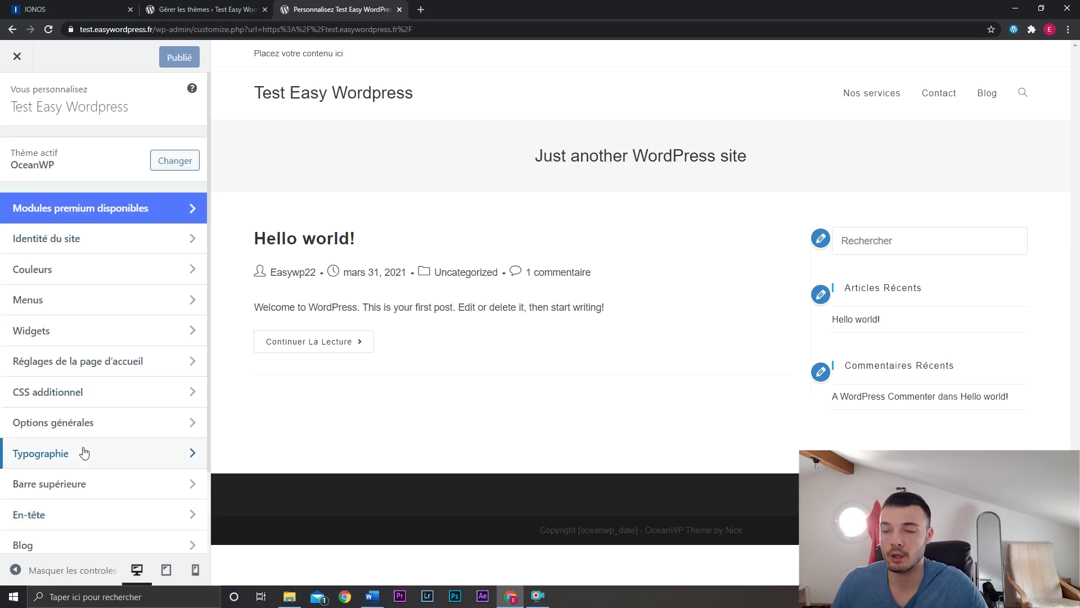
In Identité du site, clear the tagline and shorten the site title to 'Easy Wordpress'.
{"action": "left_click", "coordinate": [165, 240]}
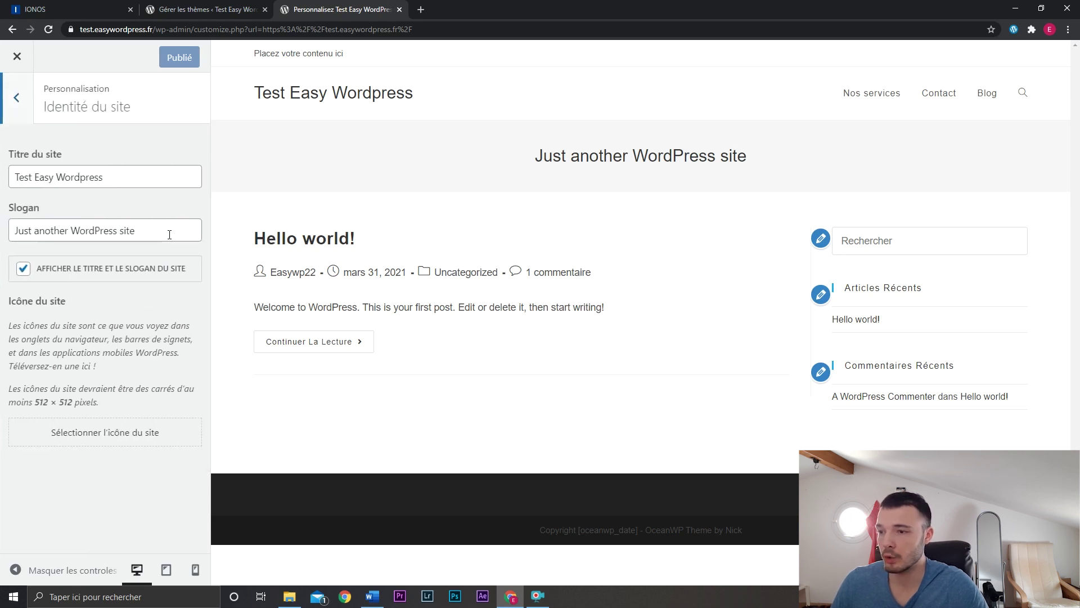
{"action": "triple_click", "coordinate": [169, 235]}
{"action": "key", "text": "BackSpace"}
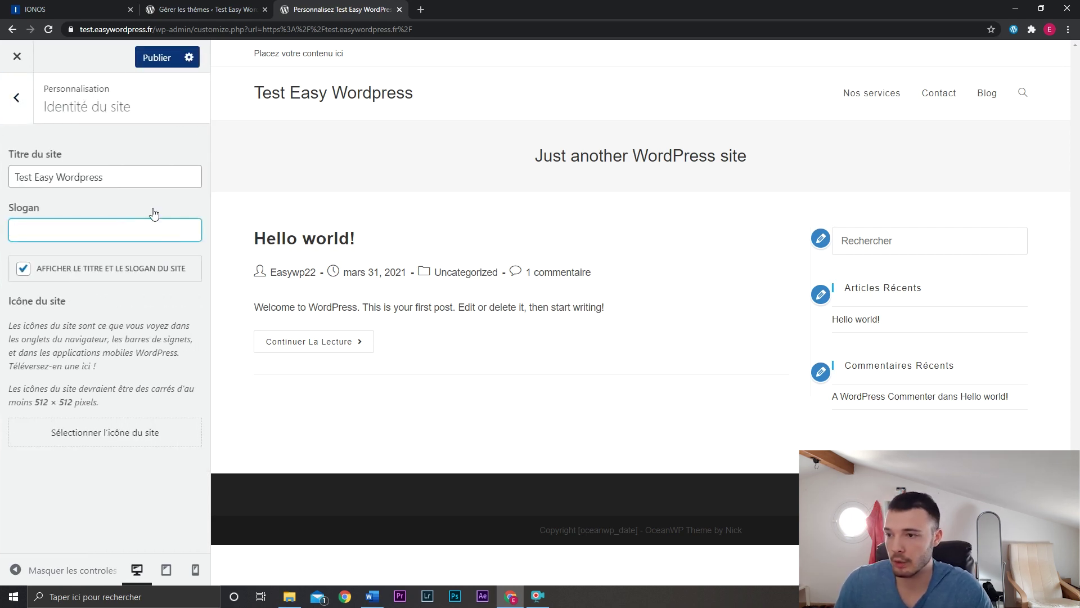
{"action": "left_click_drag", "start_coordinate": [35, 178], "coordinate": [3, 184]}
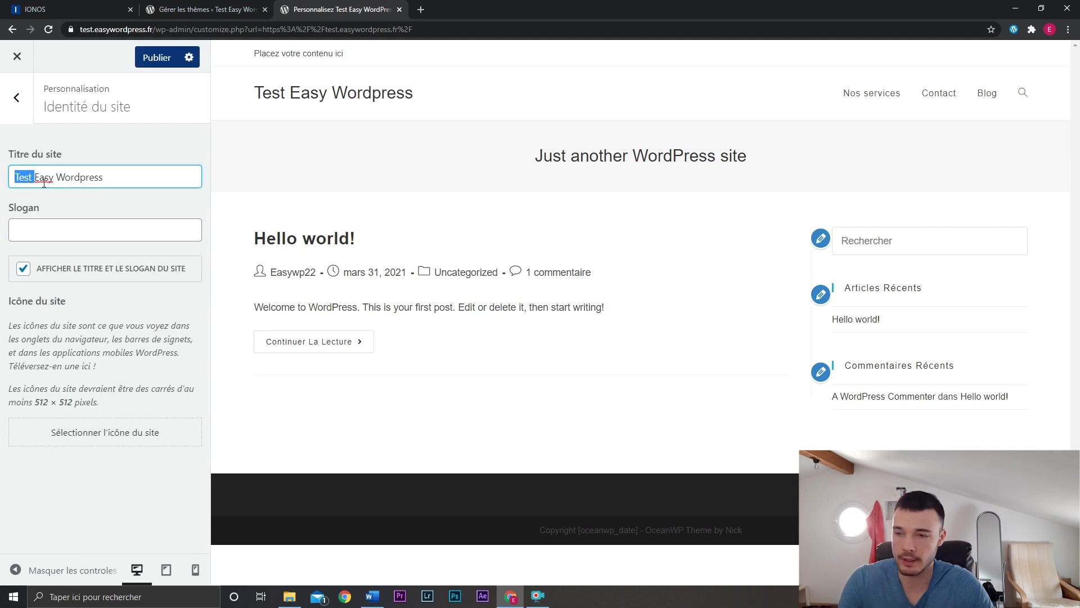
{"action": "key", "text": "BackSpace"}
{"action": "left_click", "coordinate": [103, 481]}
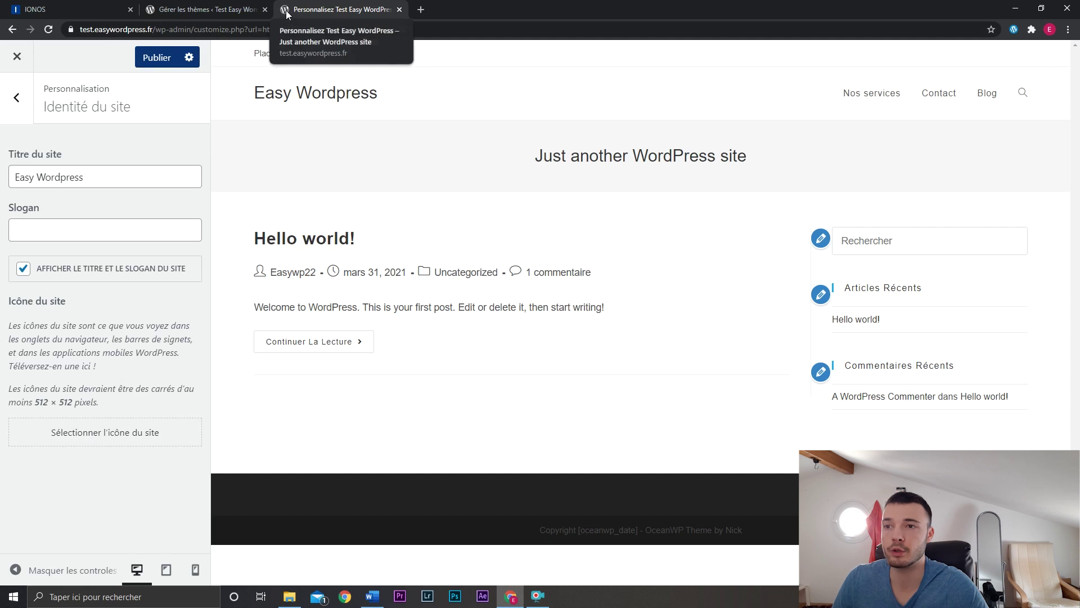
{"action": "left_click", "coordinate": [16, 97]}
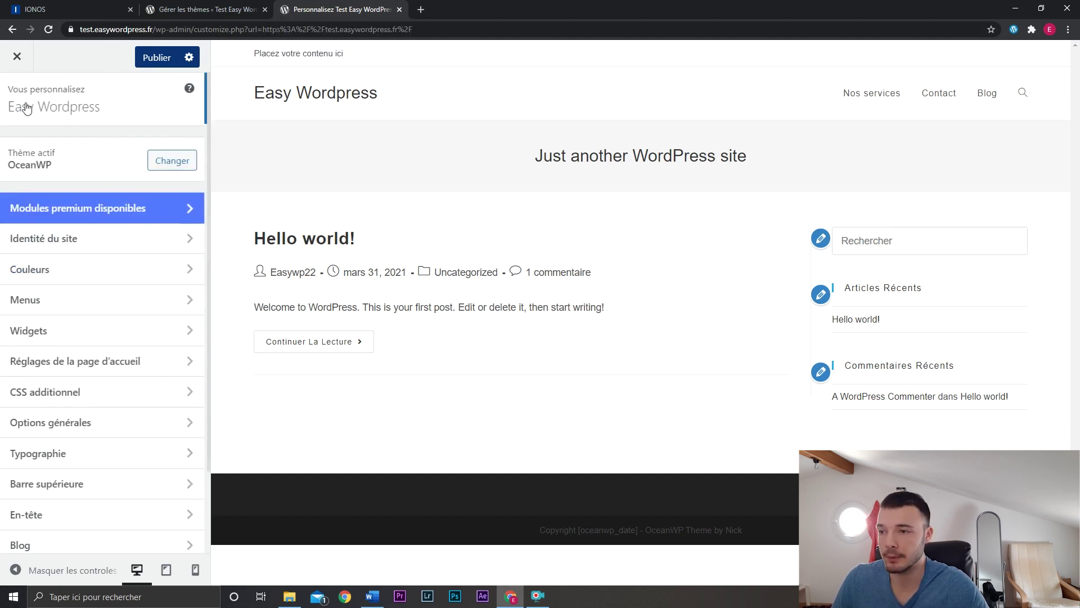
{"action": "left_click", "coordinate": [120, 274]}
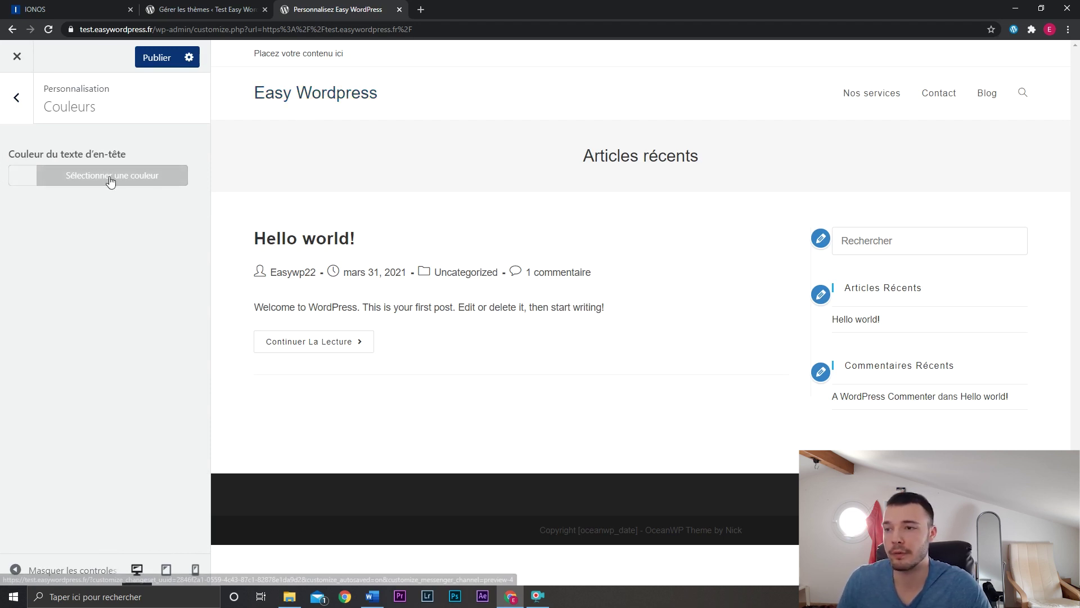
Set Couleur principale to red under Options générales > Style général.
{"action": "left_click", "coordinate": [19, 116]}
{"action": "scroll", "coordinate": [108, 330], "scroll_direction": "down", "scroll_amount": 2}
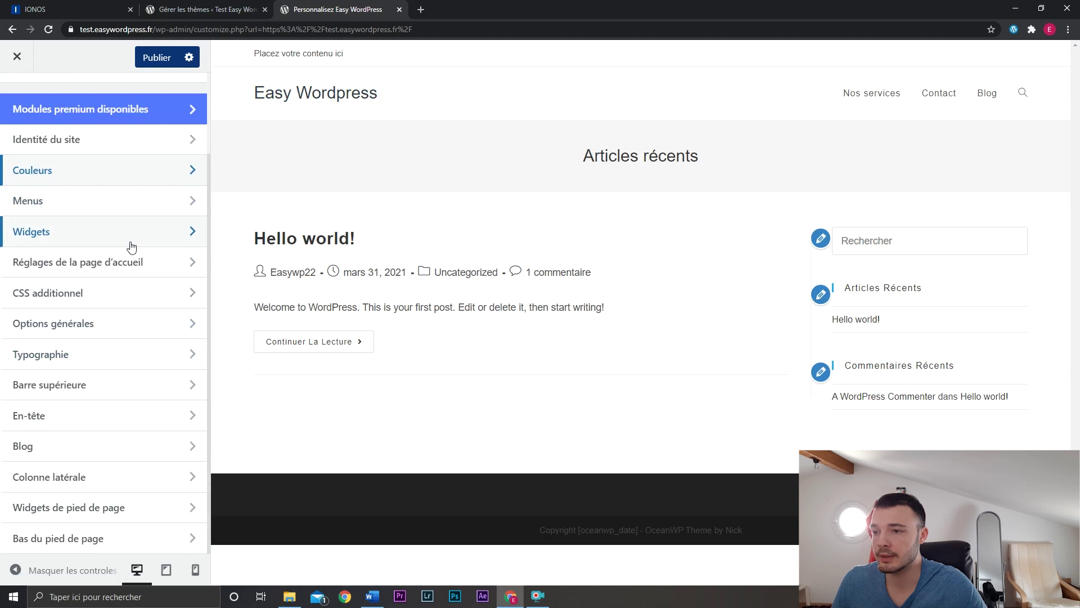
{"action": "left_click", "coordinate": [97, 328]}
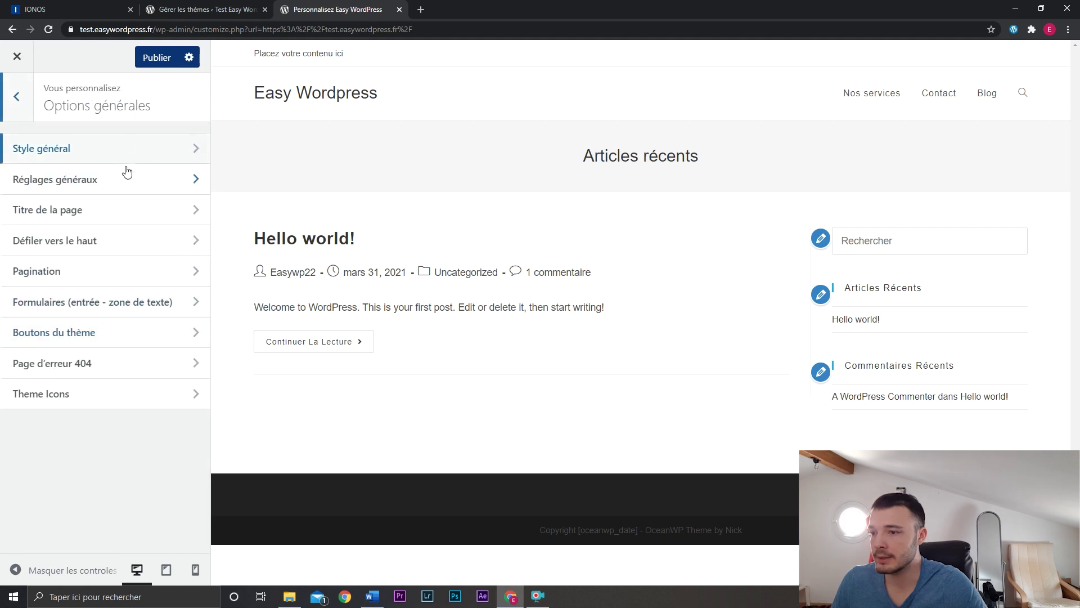
{"action": "left_click", "coordinate": [127, 148]}
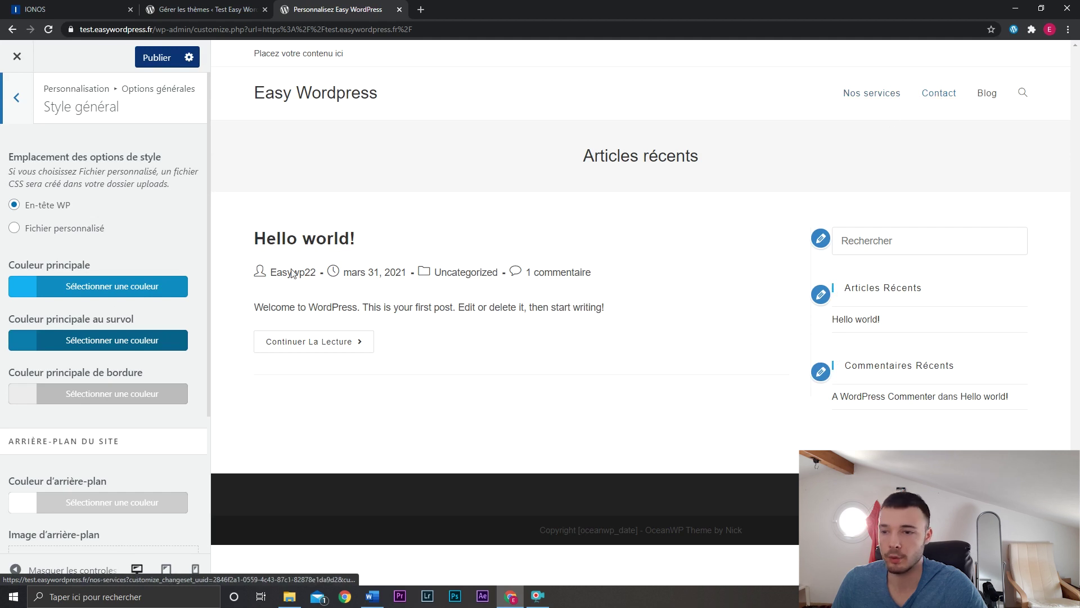
{"action": "left_click", "coordinate": [85, 288]}
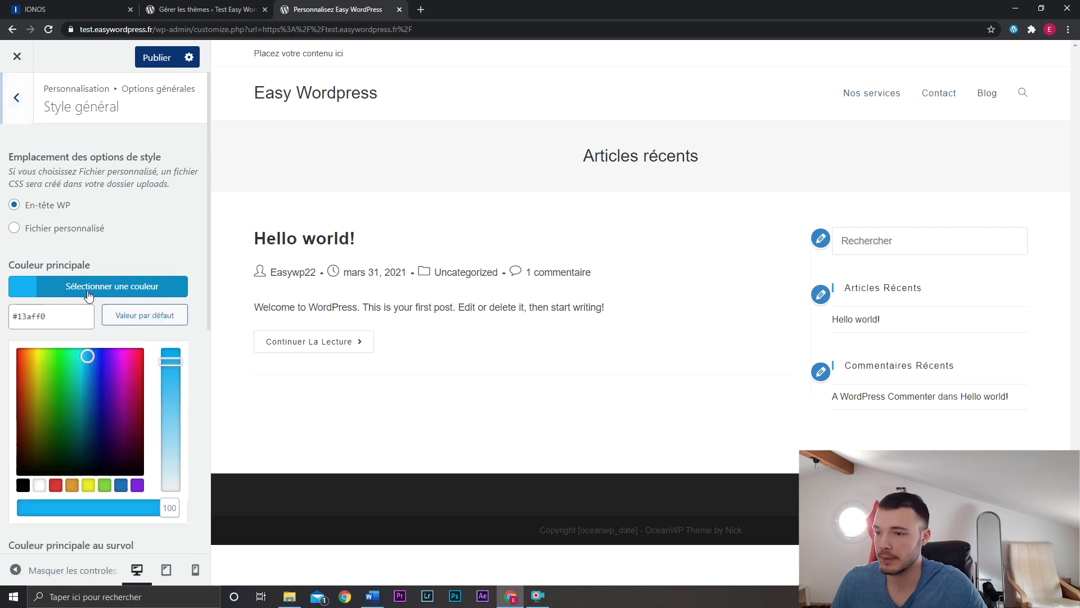
{"action": "left_click", "coordinate": [55, 485]}
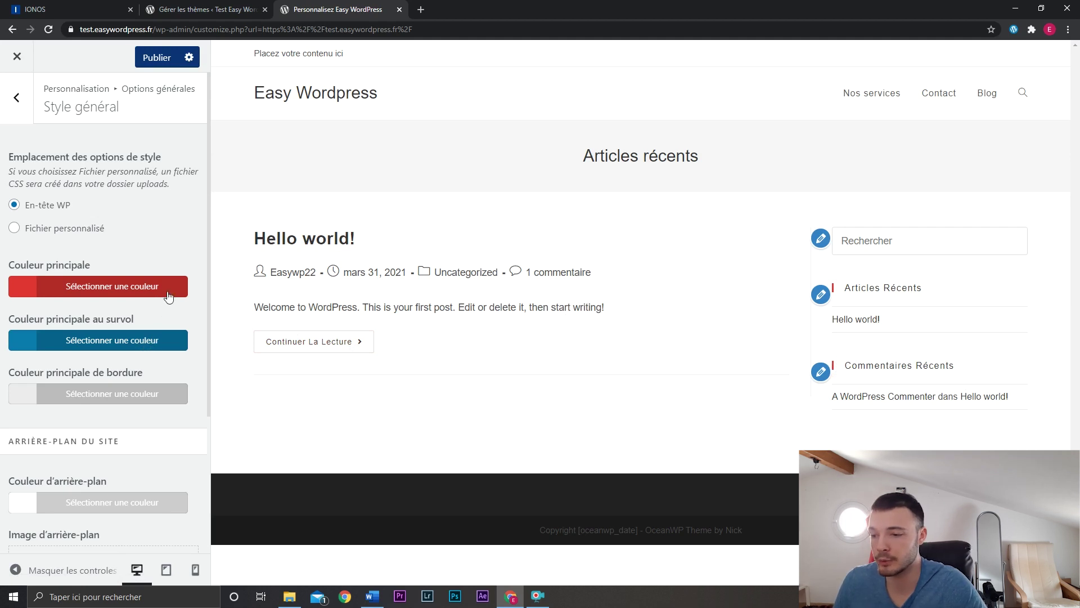
{"action": "scroll", "coordinate": [169, 297], "scroll_direction": "down", "scroll_amount": 3}
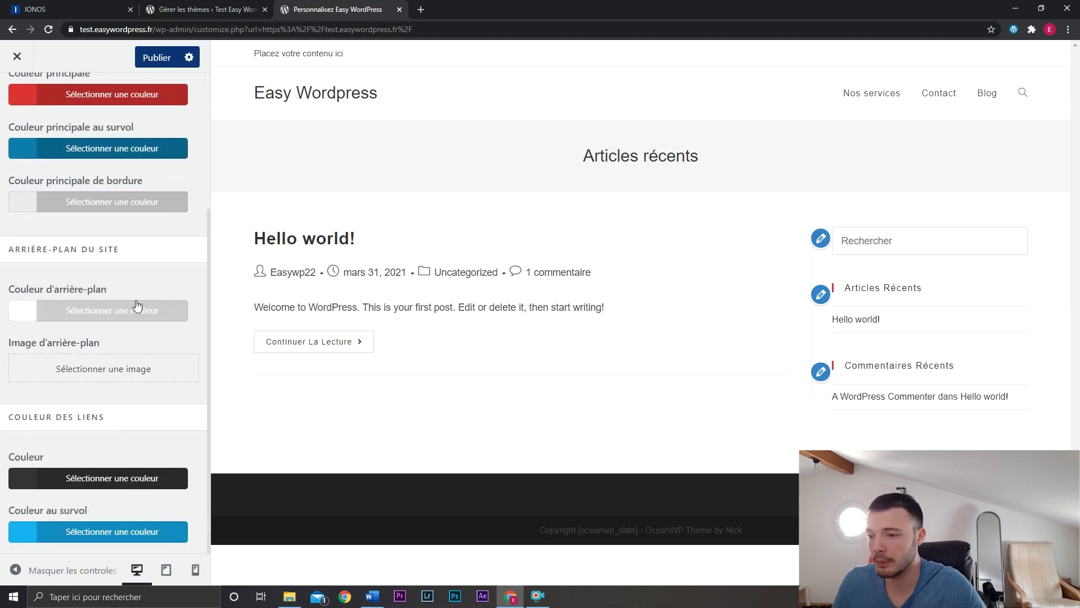
{"action": "key", "text": "Escape"}
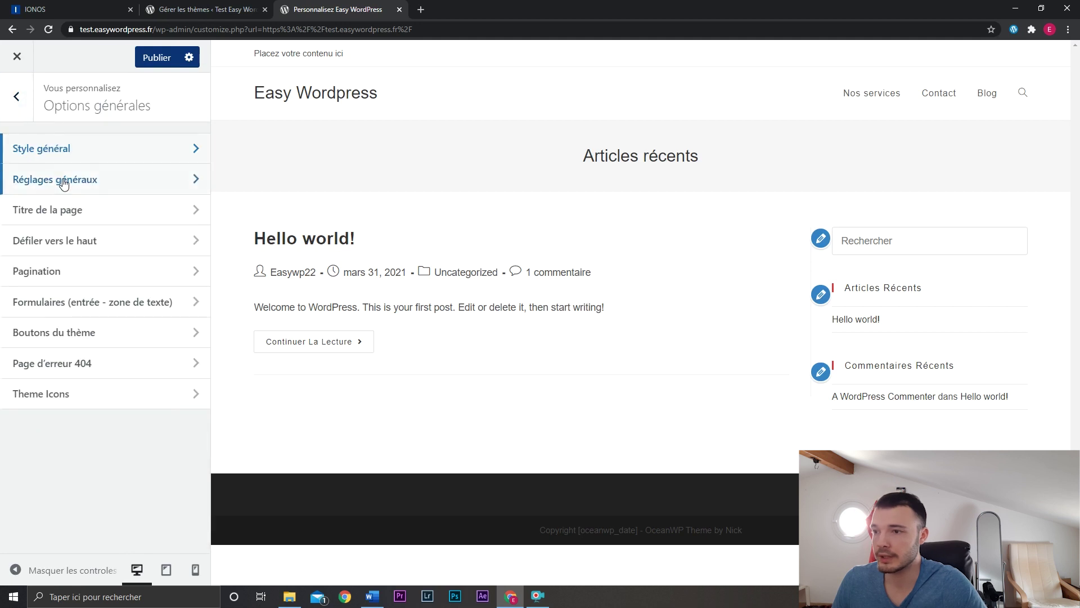
Set the general page layout to Pleine largeur after briefly trying the left sidebar.
{"action": "left_click", "coordinate": [62, 178]}
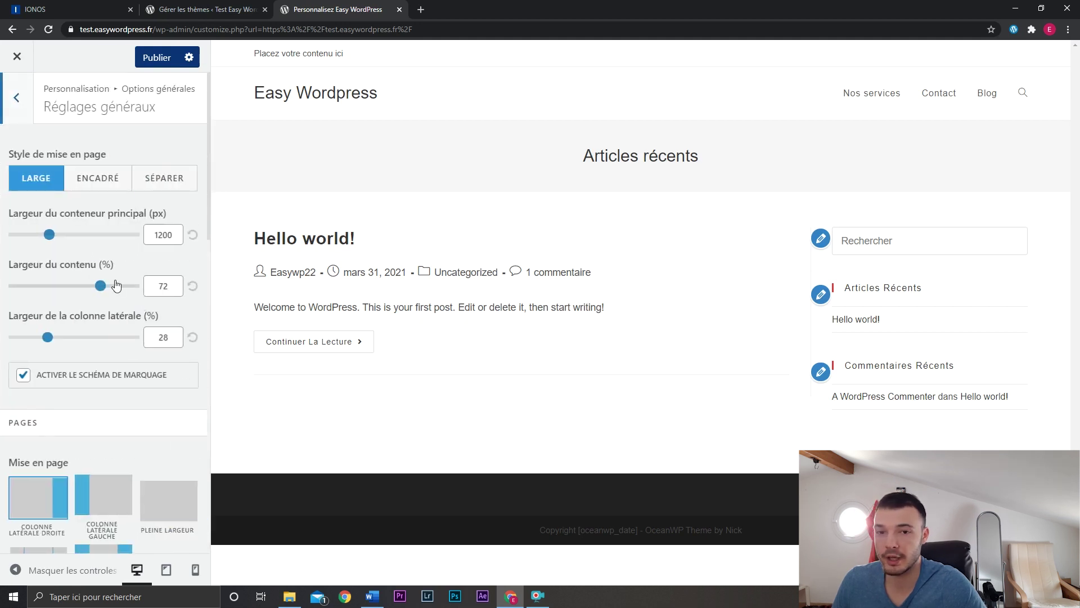
{"action": "scroll", "coordinate": [112, 275], "scroll_direction": "down", "scroll_amount": 3}
{"action": "left_click", "coordinate": [166, 336]}
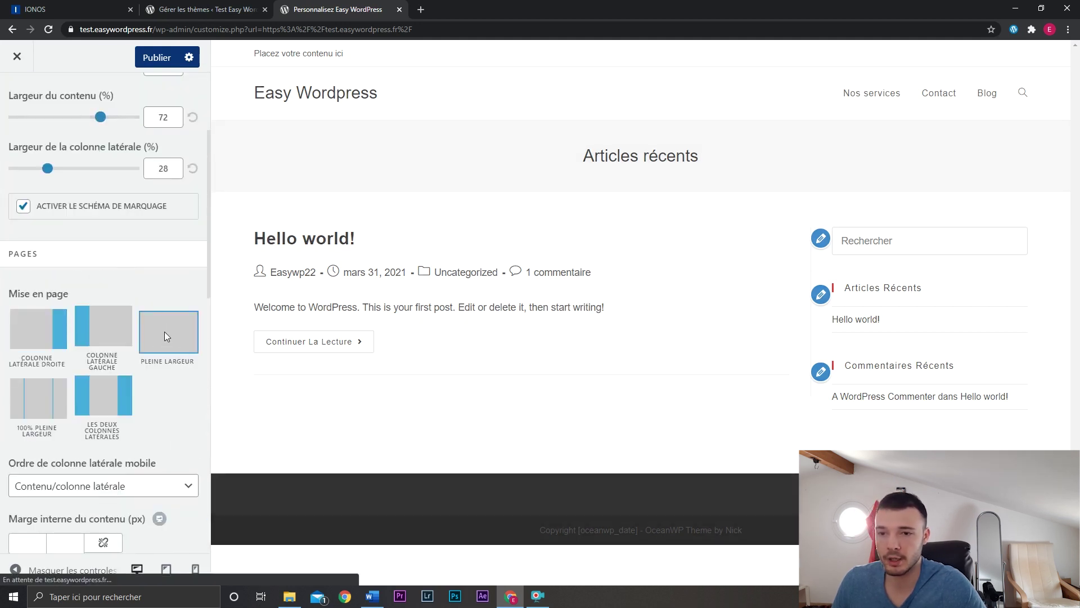
{"action": "scroll", "coordinate": [162, 279], "scroll_direction": "down", "scroll_amount": 1}
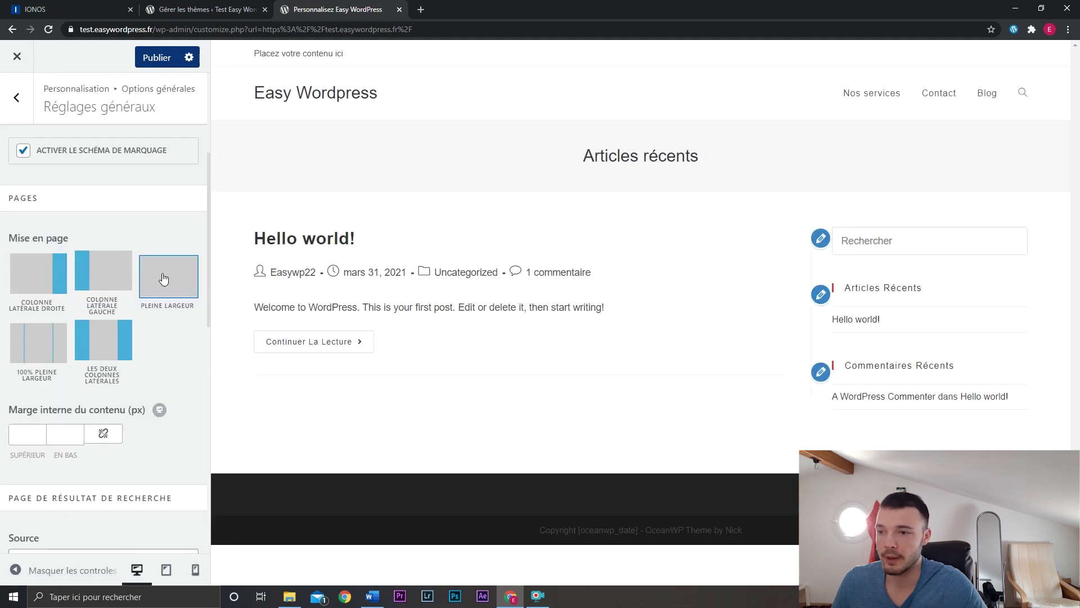
{"action": "left_click", "coordinate": [108, 278]}
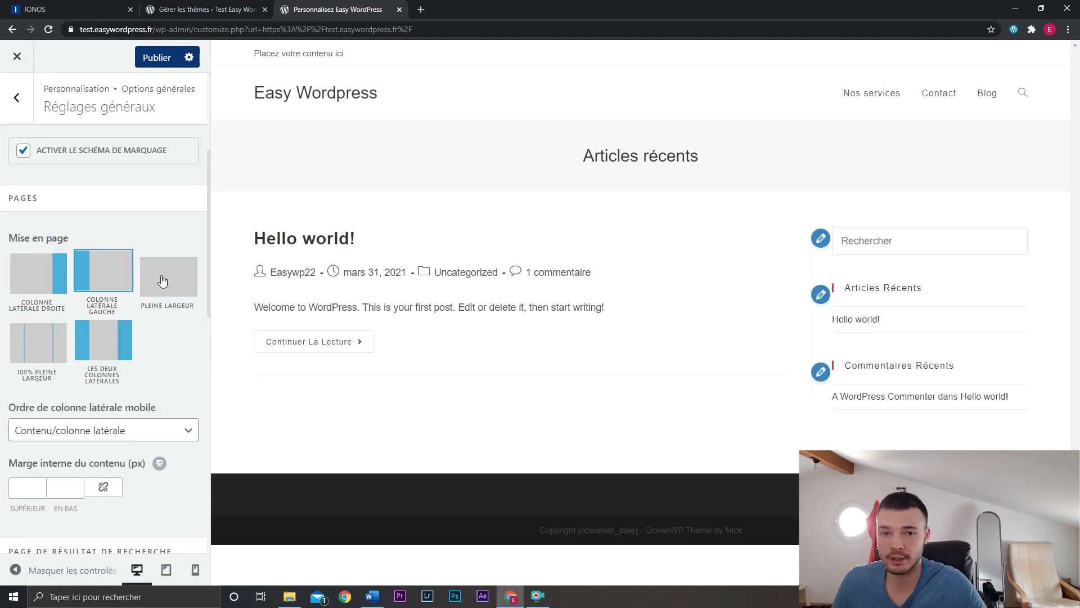
{"action": "left_click", "coordinate": [162, 279]}
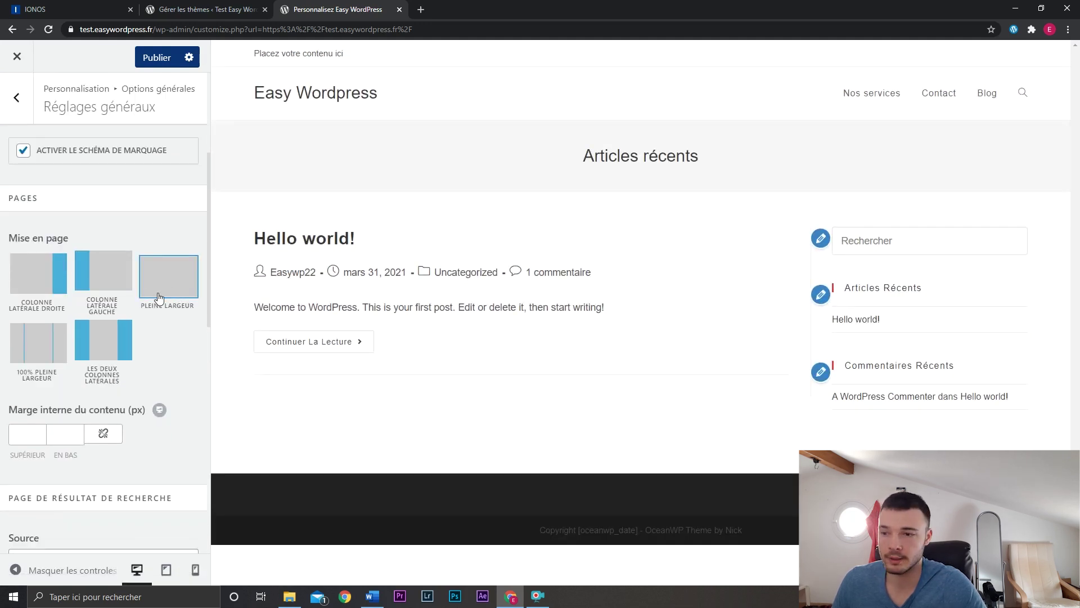
Publish the changes and check the Nos services page on the live site.
{"action": "left_click", "coordinate": [152, 57]}
{"action": "middle_click", "coordinate": [302, 96]}
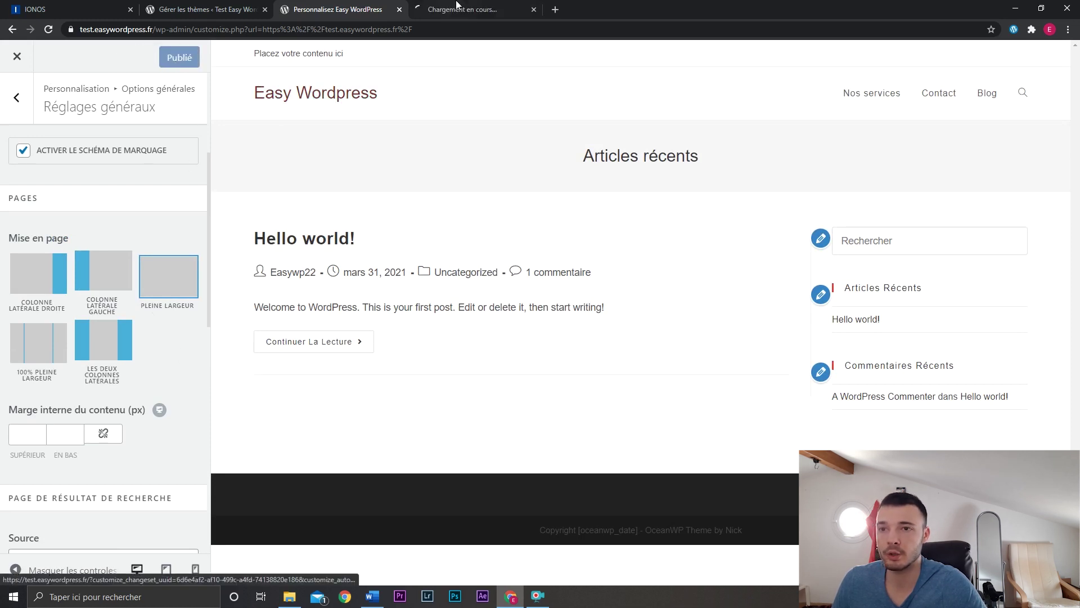
{"action": "left_click", "coordinate": [457, 9]}
{"action": "left_click", "coordinate": [812, 122]}
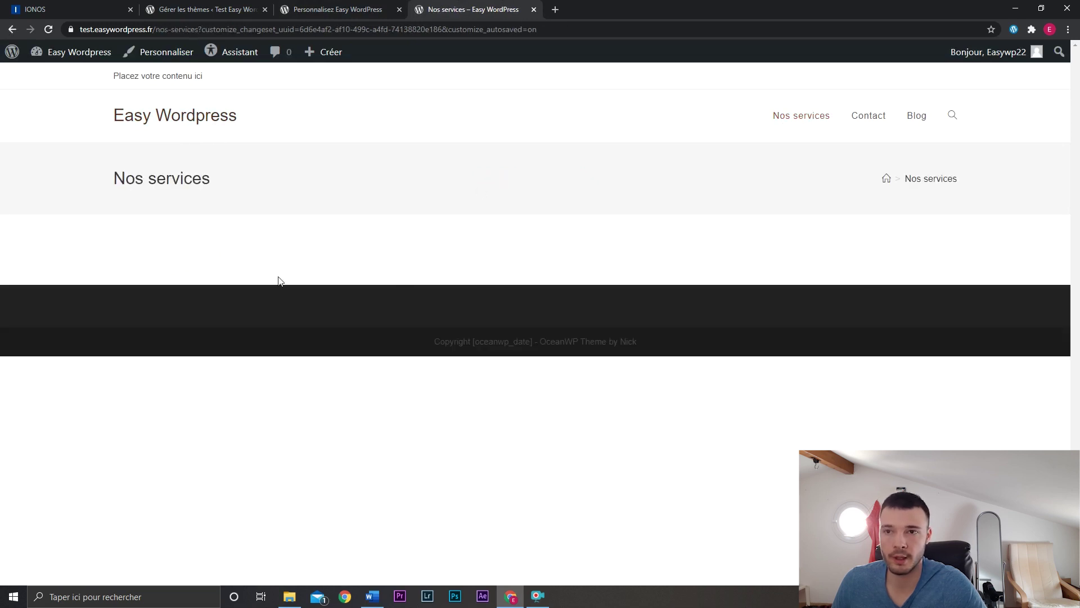
{"action": "key", "text": "ctrl+w"}
Review the search results source options, leaving them unchanged.
{"action": "left_click", "coordinate": [111, 279]}
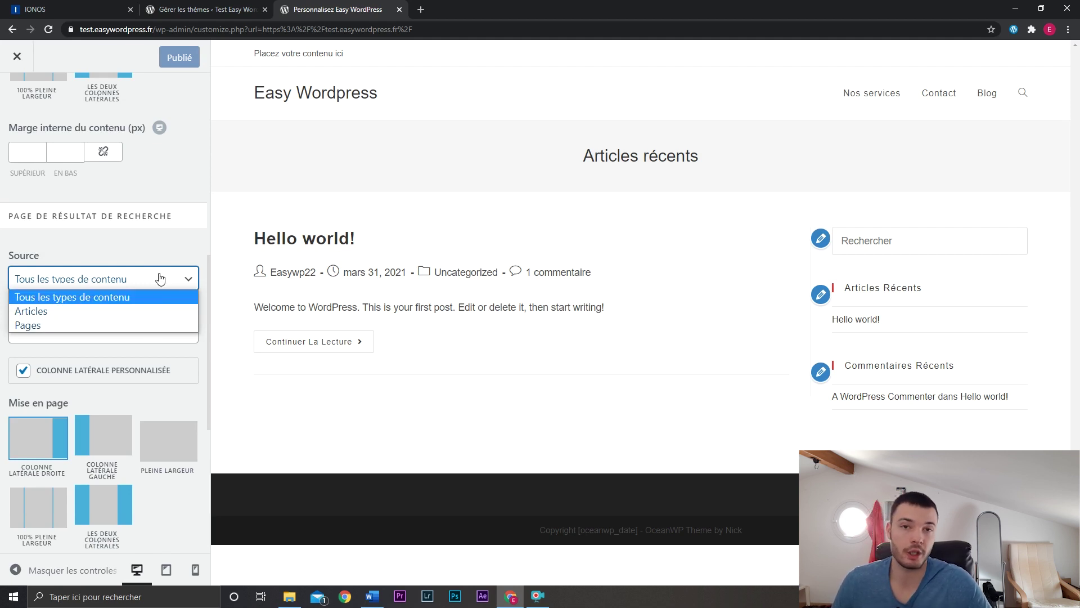
{"action": "left_click", "coordinate": [146, 293]}
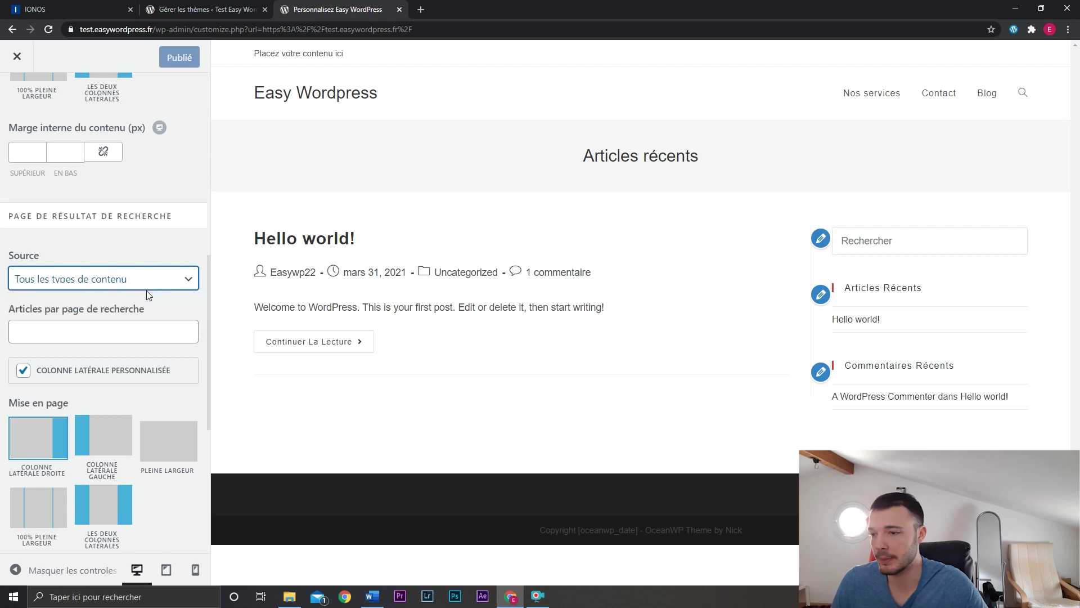
{"action": "scroll", "coordinate": [155, 332], "scroll_direction": "down", "scroll_amount": 6}
{"action": "scroll", "coordinate": [161, 359], "scroll_direction": "up", "scroll_amount": 5}
{"action": "left_click", "coordinate": [15, 118]}
{"action": "left_click", "coordinate": [73, 210]}
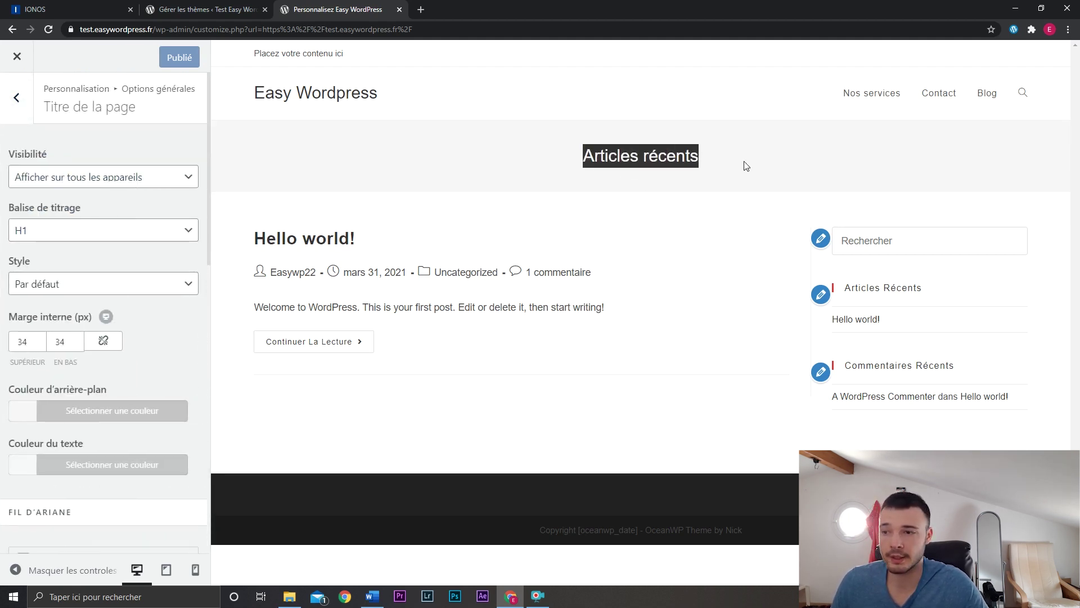
Set the page title's top and bottom padding to 10 px.
{"action": "scroll", "coordinate": [133, 382], "scroll_direction": "down", "scroll_amount": 3}
{"action": "scroll", "coordinate": [134, 382], "scroll_direction": "up", "scroll_amount": 3}
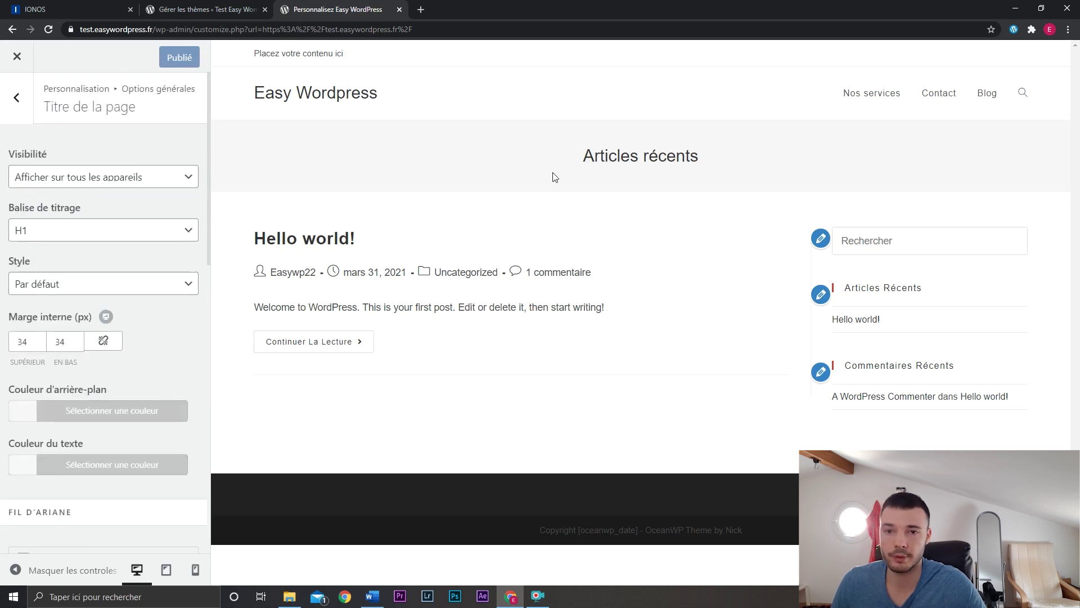
{"action": "left_click_drag", "start_coordinate": [35, 343], "coordinate": [9, 345]}
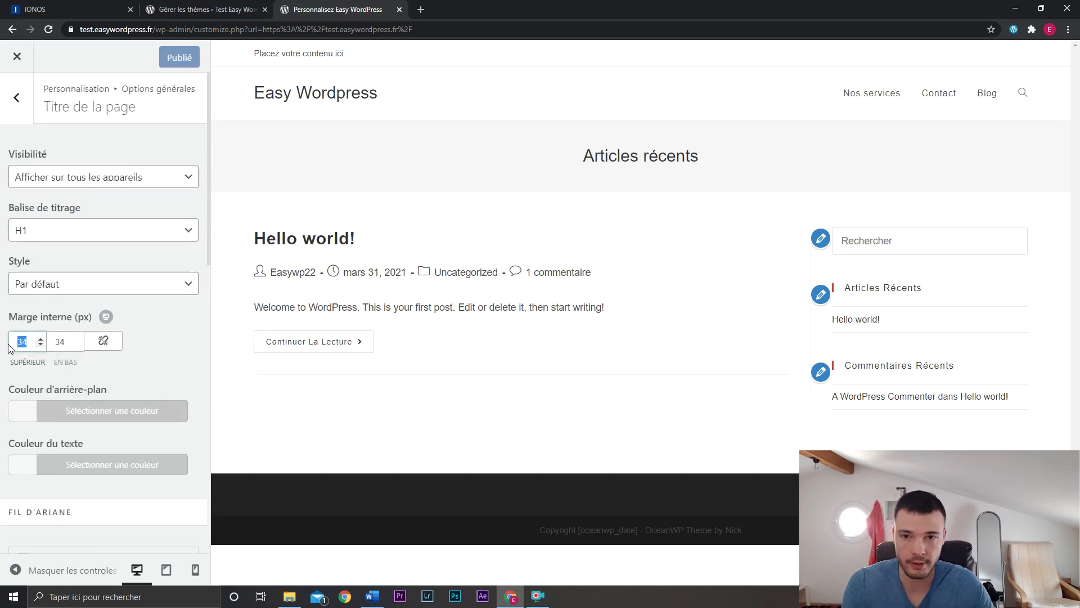
{"action": "type", "text": "10"}
{"action": "left_click_drag", "start_coordinate": [76, 341], "coordinate": [52, 344]}
{"action": "type", "text": "10"}
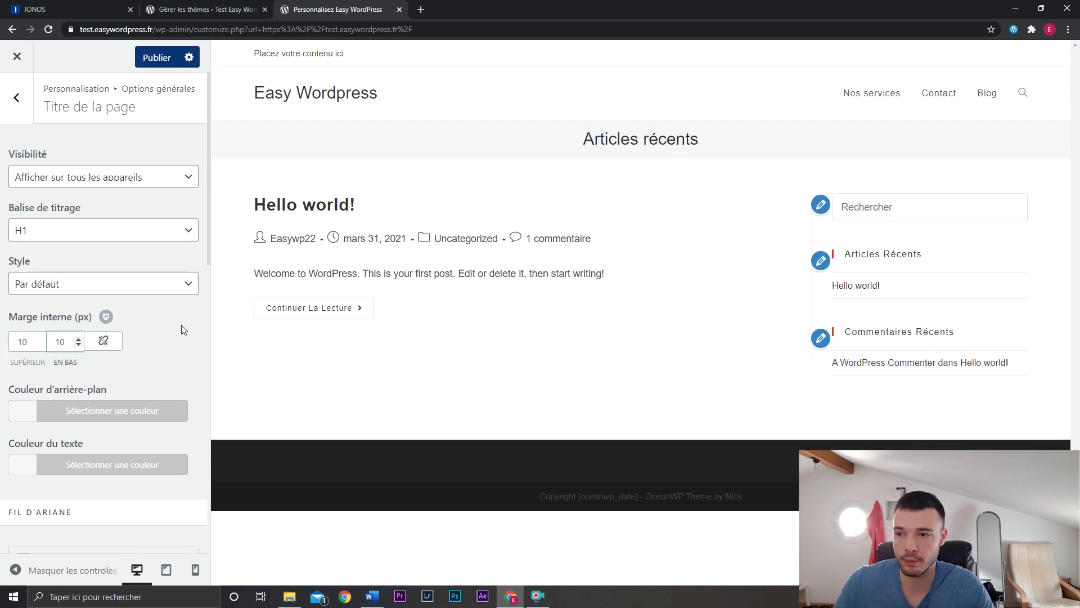
{"action": "left_click", "coordinate": [177, 338]}
Turn off breadcrumbs (Activer le fil d'Ariane) for the page title.
{"action": "left_click", "coordinate": [103, 283]}
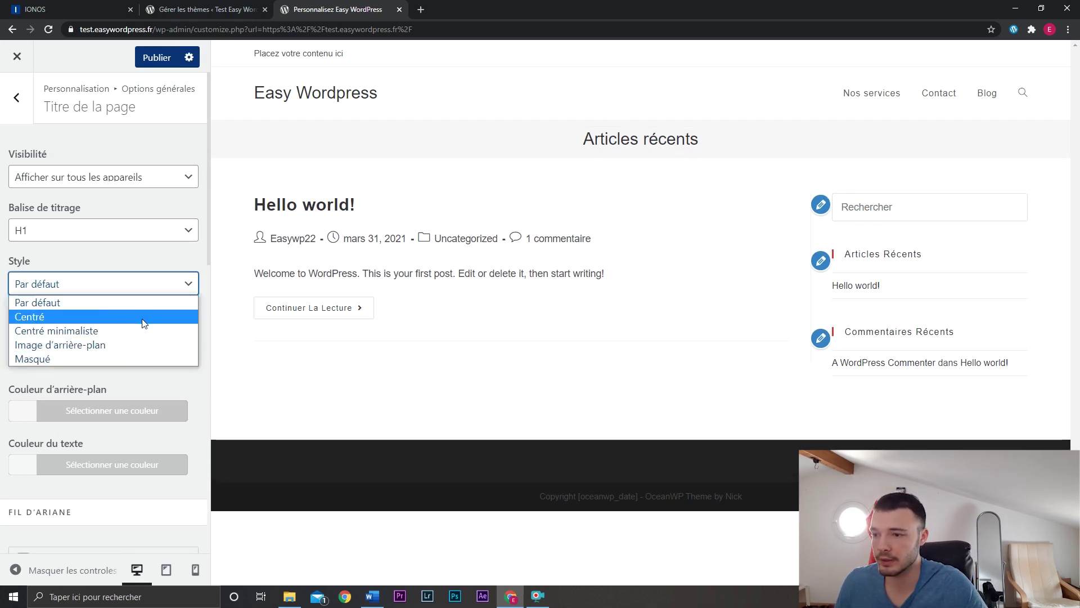
{"action": "scroll", "coordinate": [126, 229], "scroll_direction": "down", "scroll_amount": 6}
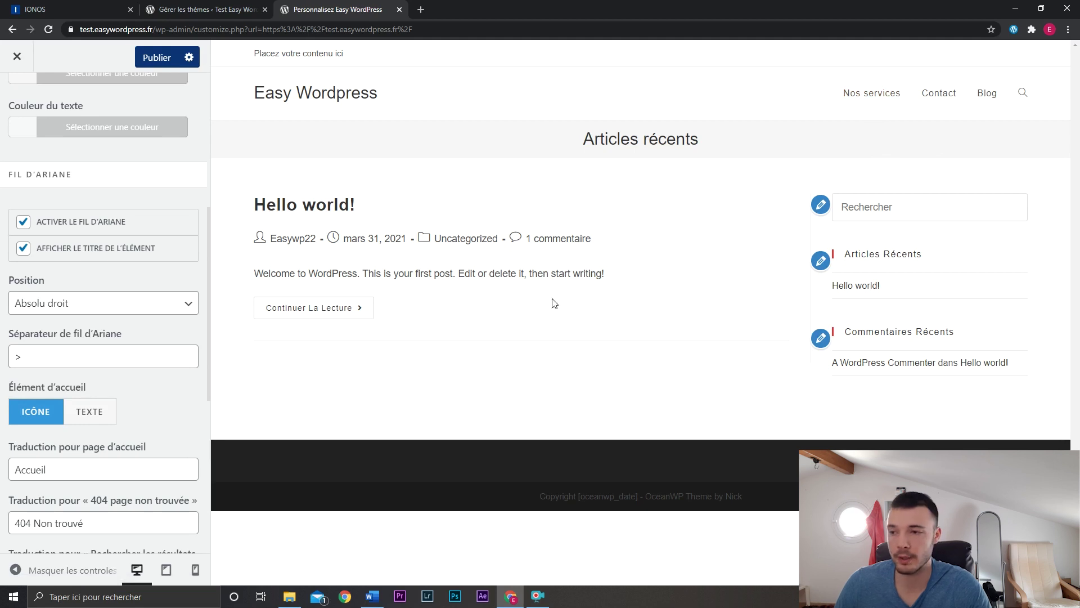
{"action": "left_click", "coordinate": [36, 227]}
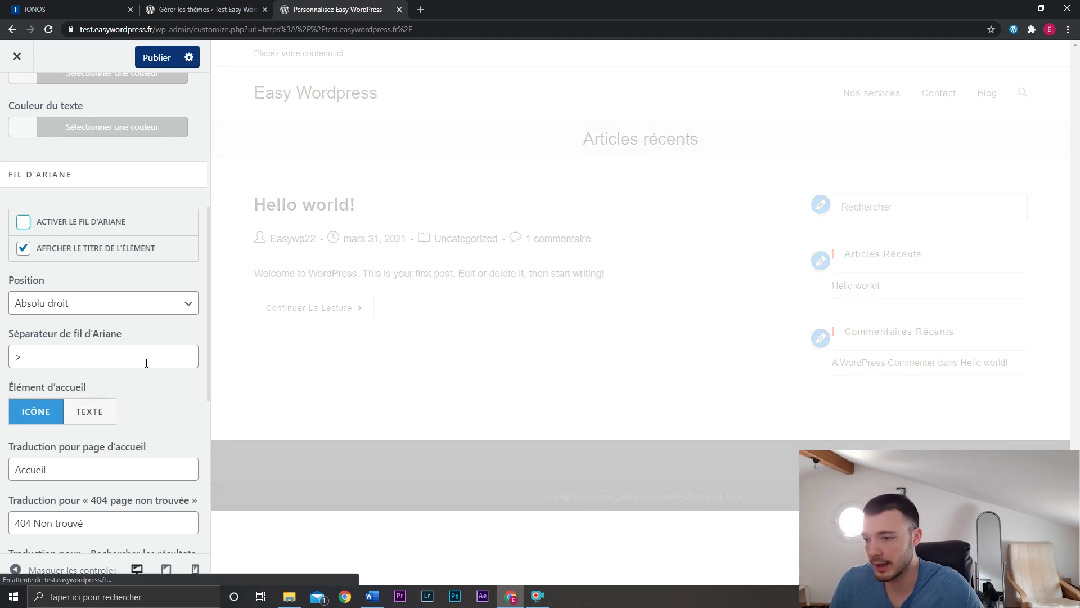
{"action": "scroll", "coordinate": [146, 365], "scroll_direction": "down", "scroll_amount": 2}
{"action": "scroll", "coordinate": [146, 368], "scroll_direction": "up", "scroll_amount": 6}
{"action": "left_click", "coordinate": [16, 99]}
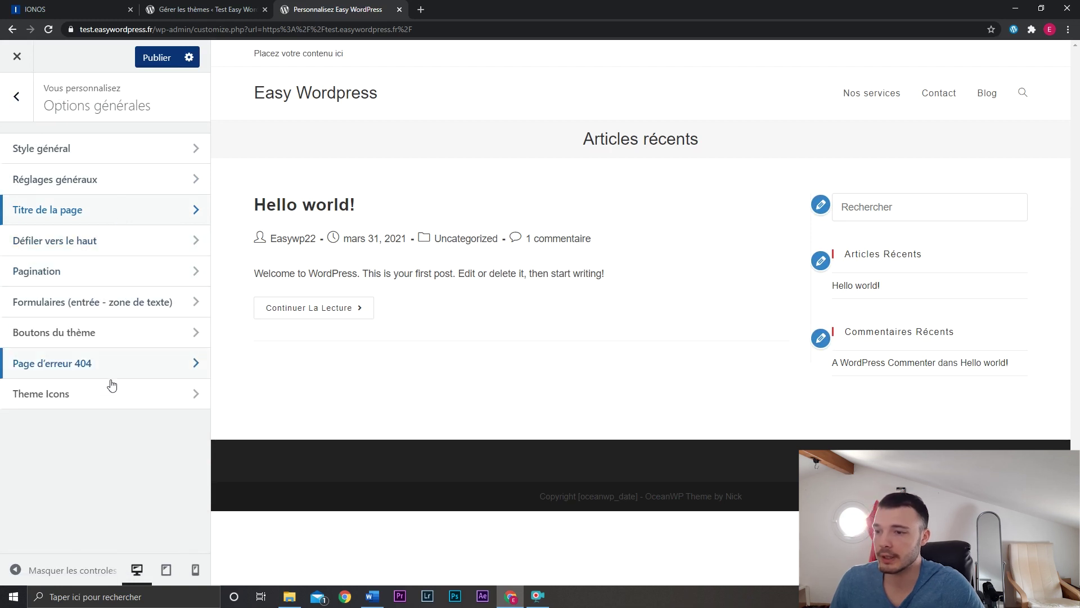
Review the top bar's content and social settings, then uncheck 'Activer la barre supérieure'.
{"action": "left_click", "coordinate": [16, 99]}
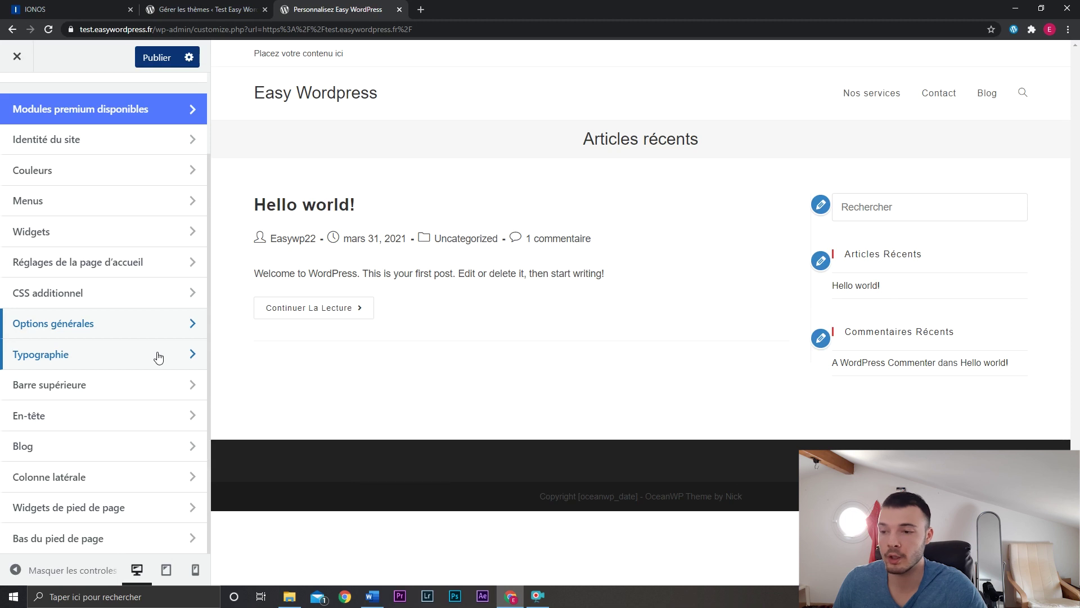
{"action": "left_click", "coordinate": [130, 388]}
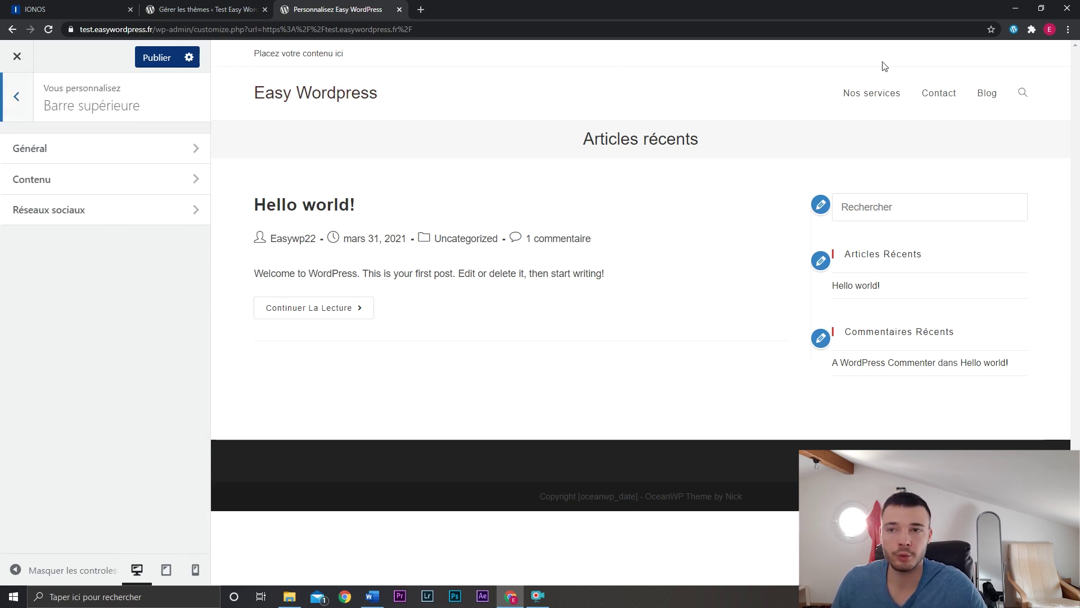
{"action": "left_click", "coordinate": [126, 180]}
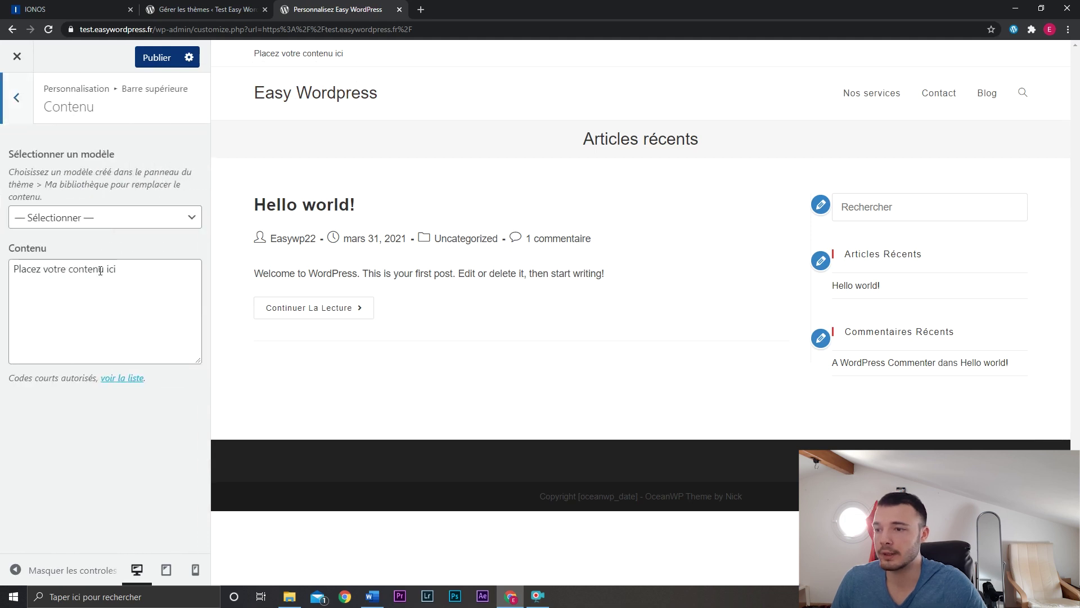
{"action": "left_click", "coordinate": [134, 269]}
{"action": "key", "text": "ctrl+a"}
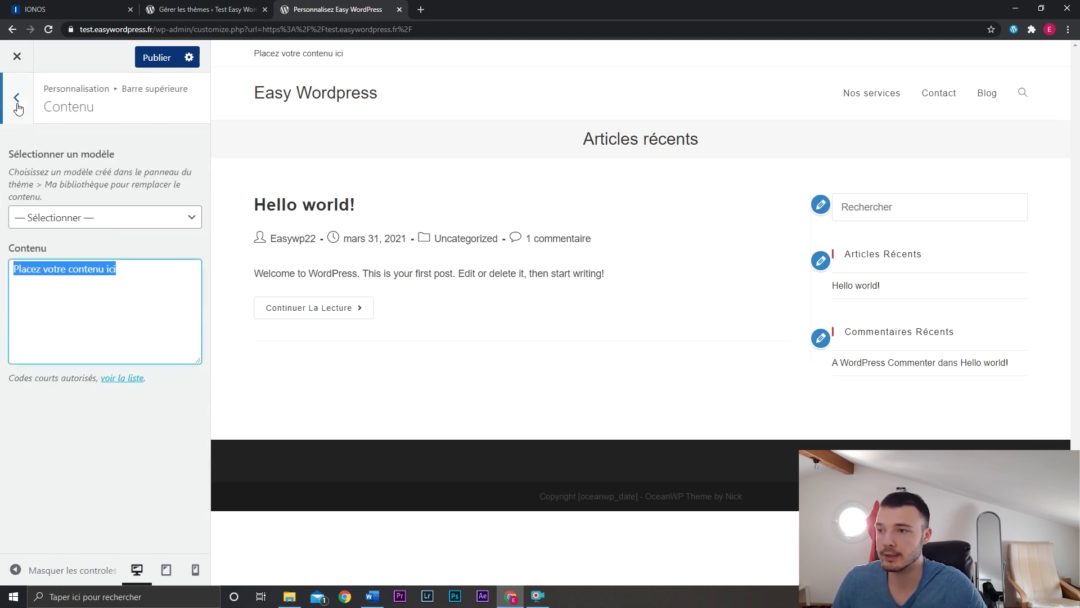
{"action": "left_click", "coordinate": [17, 99]}
{"action": "left_click", "coordinate": [84, 210]}
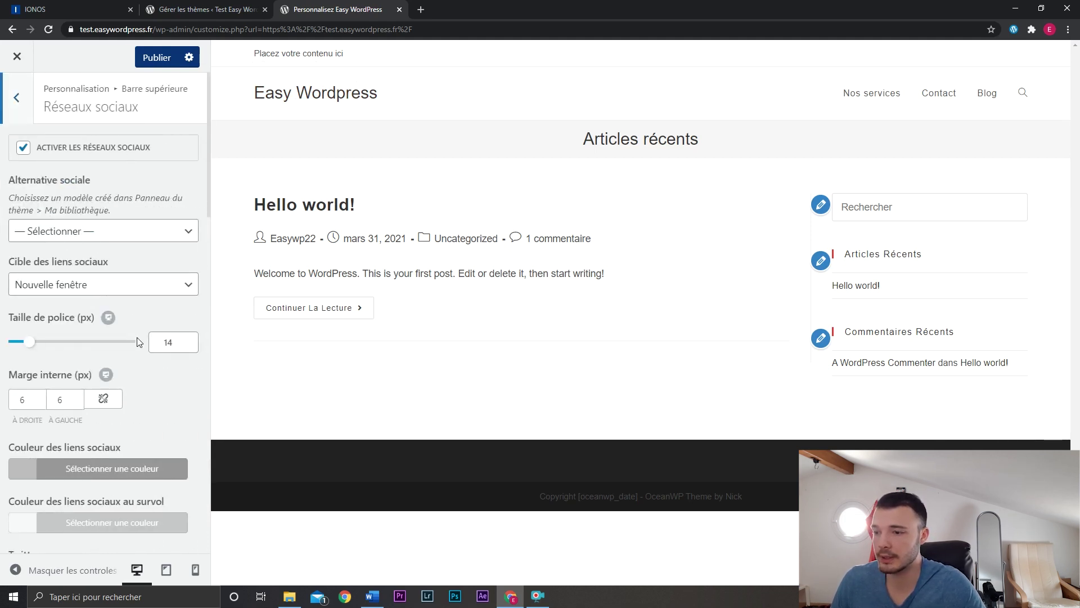
{"action": "scroll", "coordinate": [137, 342], "scroll_direction": "down", "scroll_amount": 6}
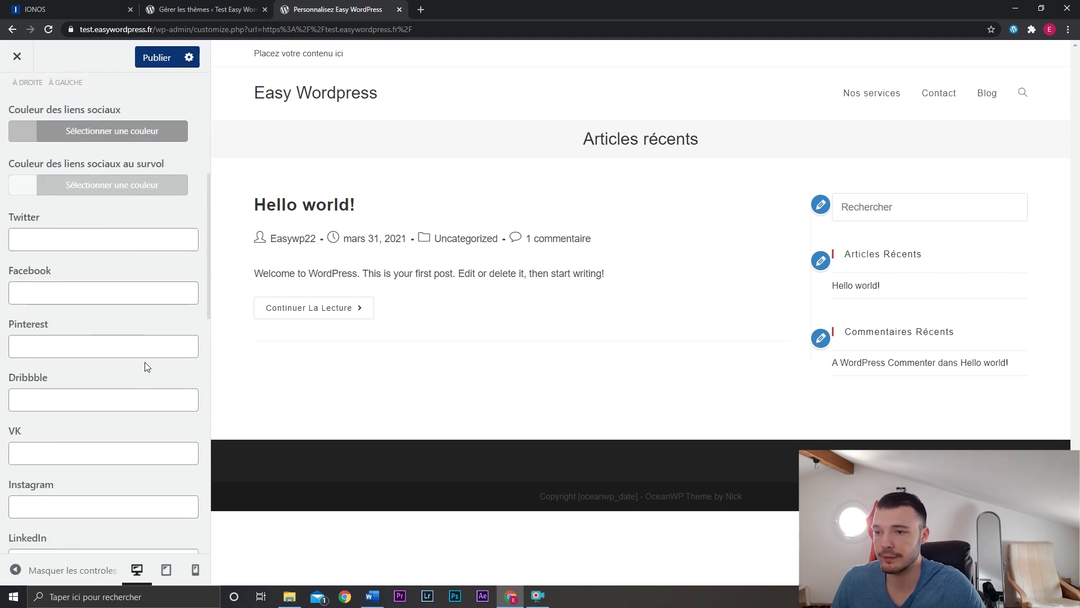
{"action": "left_click", "coordinate": [15, 96]}
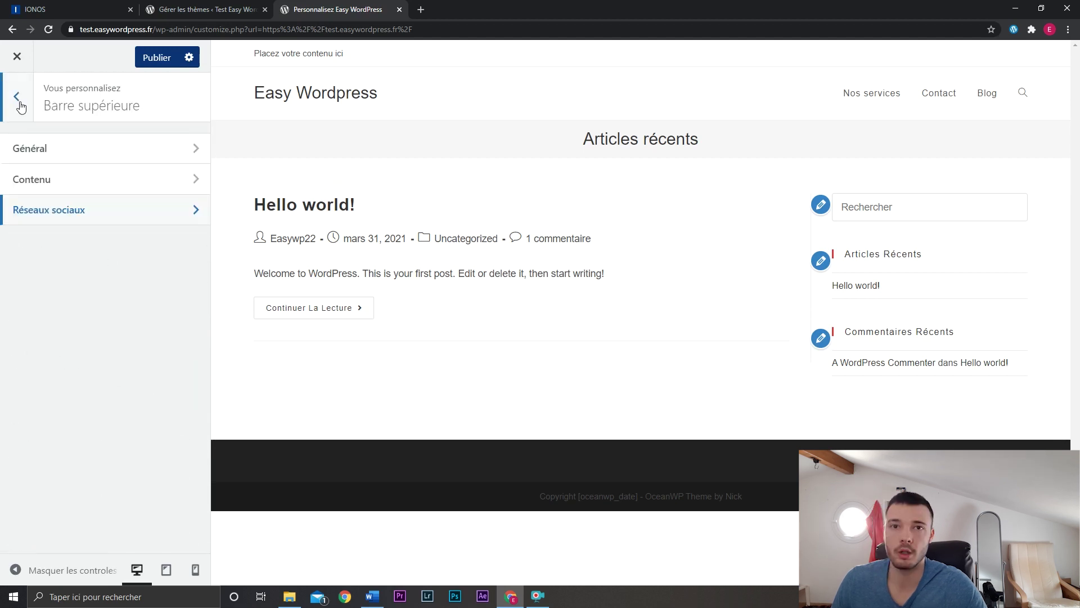
{"action": "left_click", "coordinate": [53, 150]}
{"action": "left_click", "coordinate": [57, 147]}
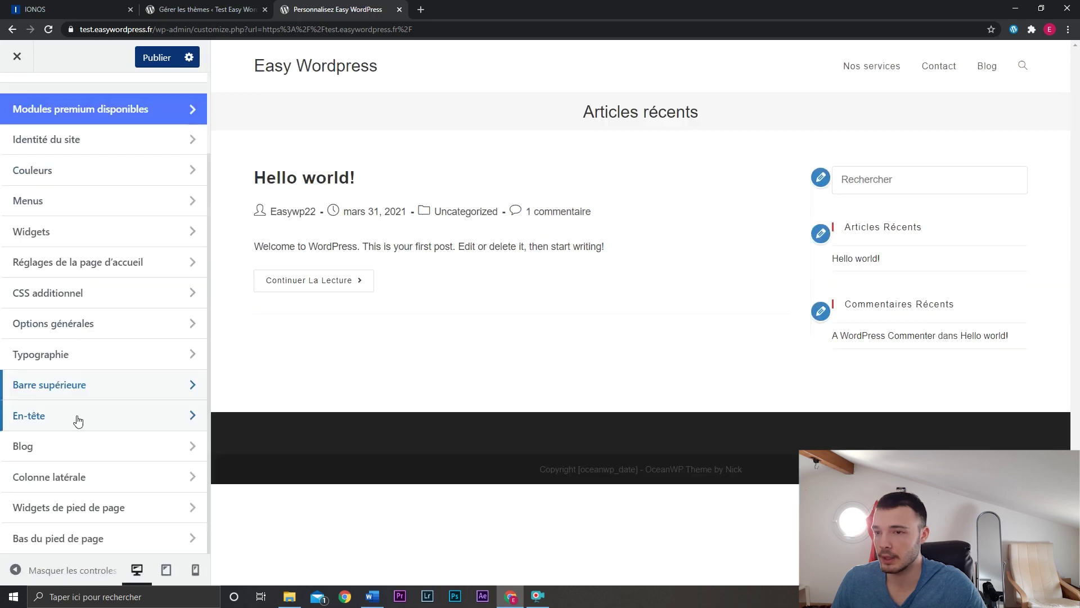
Preview the Transparent, Menu supérieur and Plein écran header styles.
{"action": "left_click", "coordinate": [78, 420]}
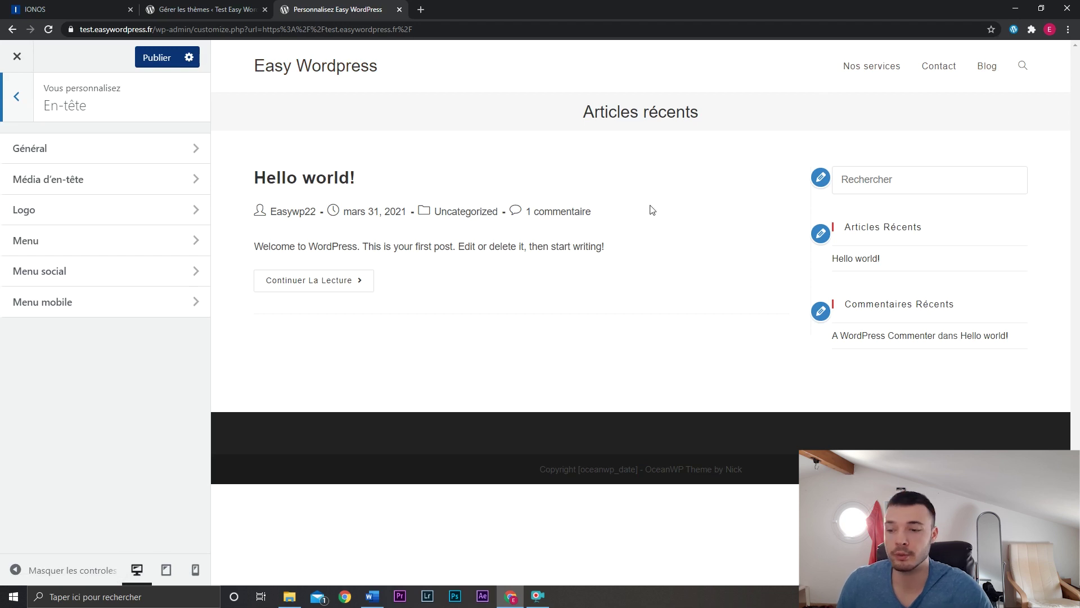
{"action": "left_click", "coordinate": [77, 572]}
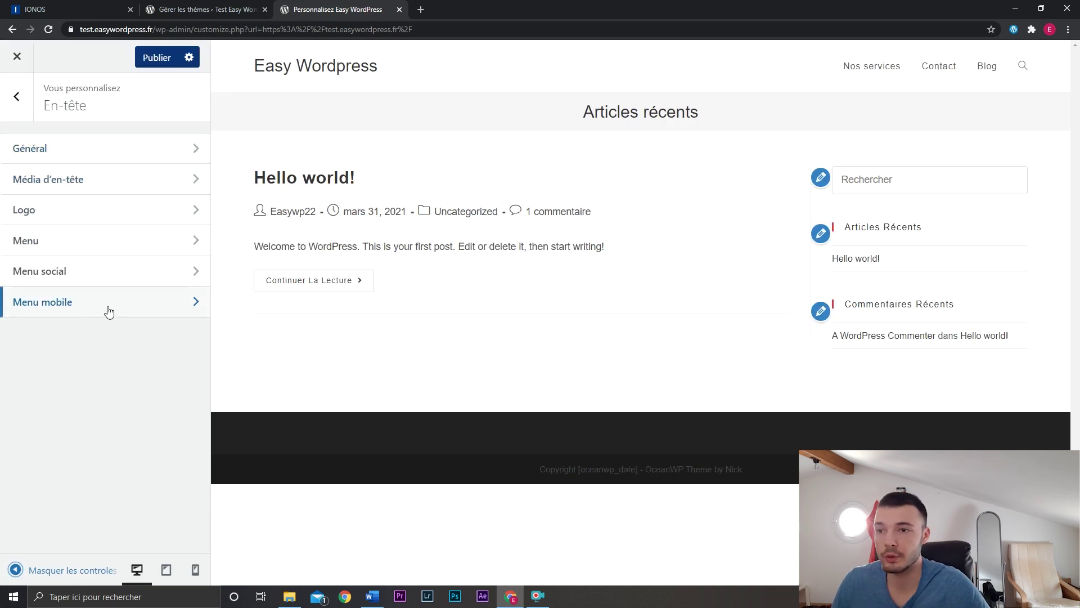
{"action": "left_click", "coordinate": [110, 153]}
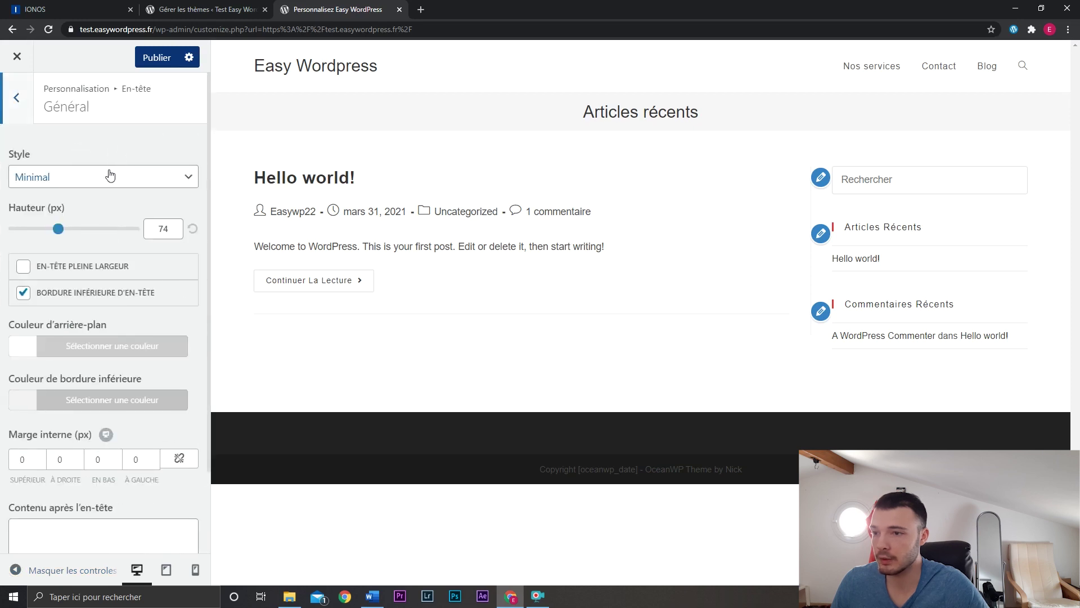
{"action": "left_click", "coordinate": [147, 178]}
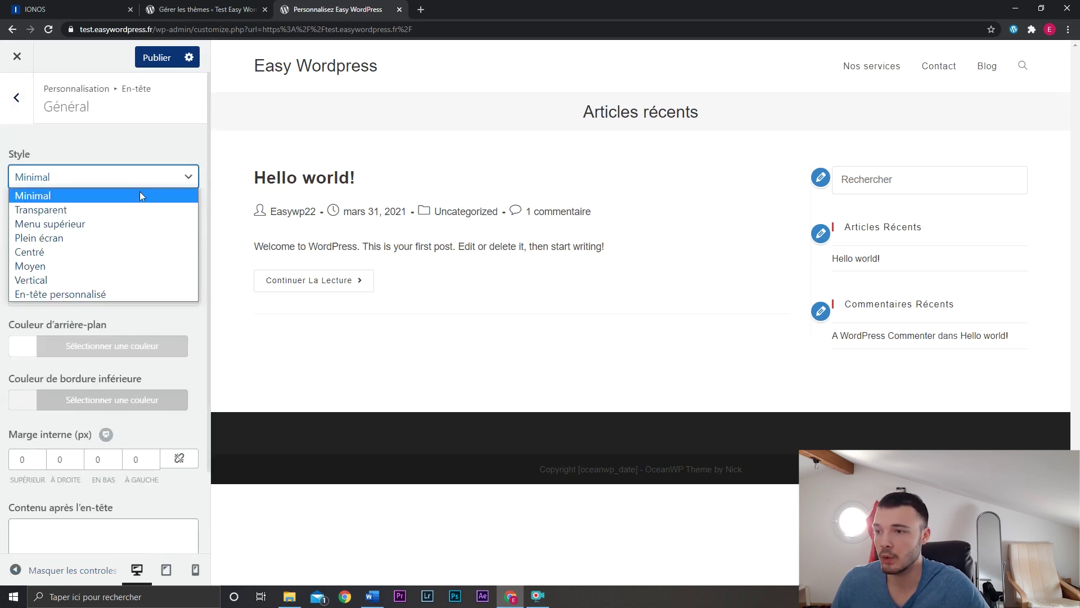
{"action": "left_click", "coordinate": [124, 209]}
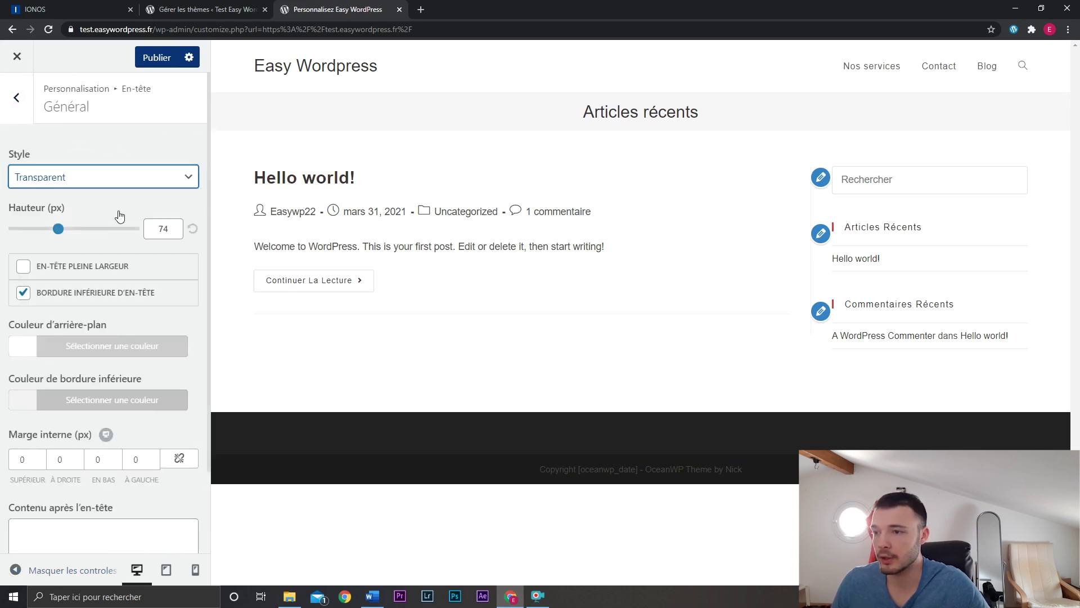
{"action": "left_click", "coordinate": [132, 184]}
{"action": "left_click", "coordinate": [119, 224]}
{"action": "key", "text": "Down"}
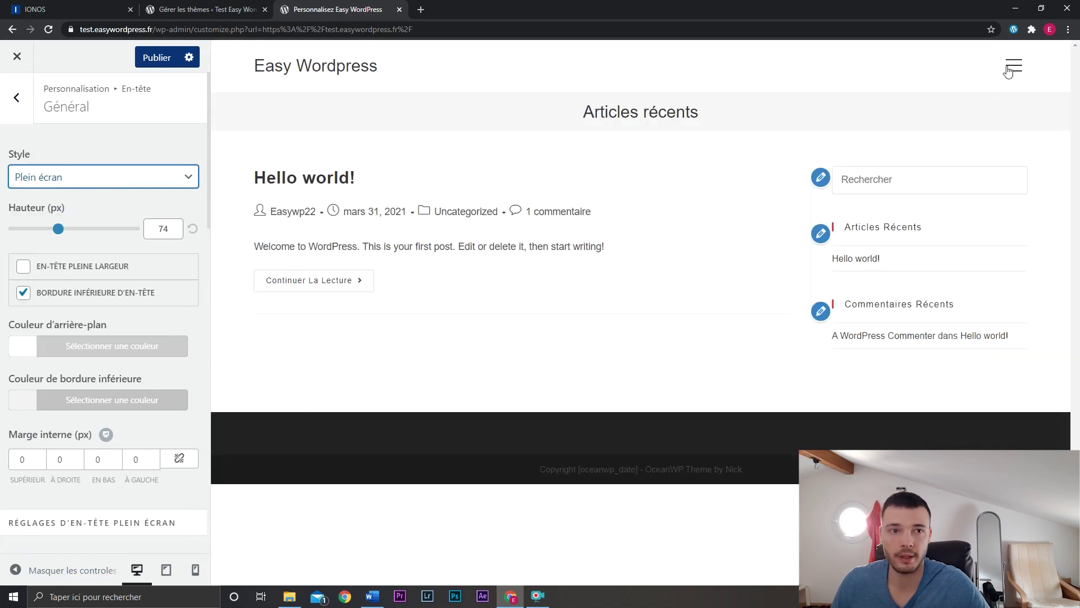
{"action": "left_click", "coordinate": [1011, 66]}
{"action": "left_click", "coordinate": [1012, 67]}
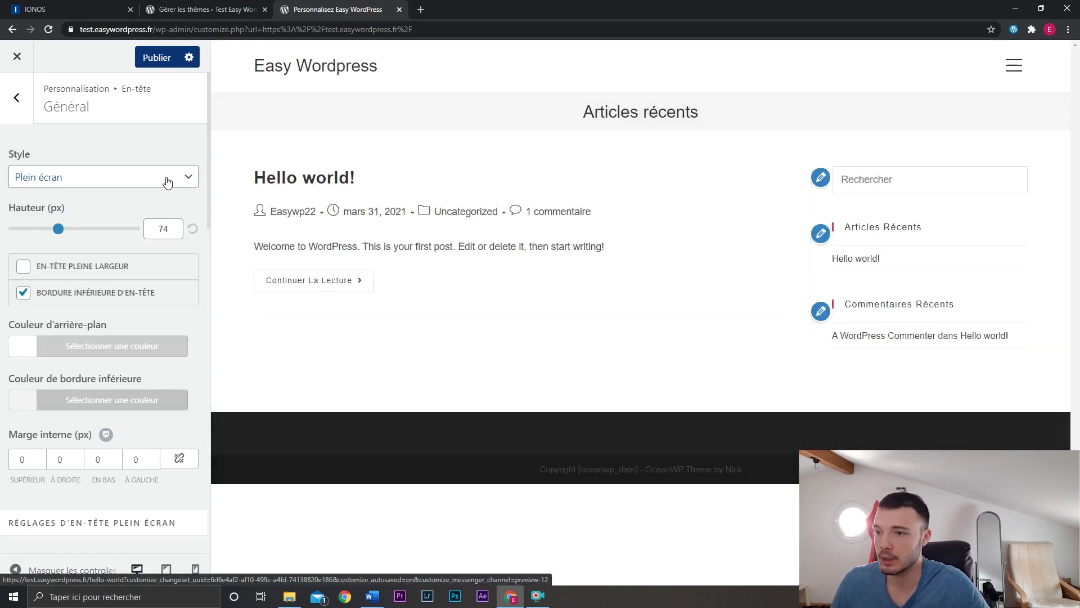
Set the header style back to Minimal.
{"action": "left_click", "coordinate": [164, 176]}
{"action": "left_click", "coordinate": [144, 197]}
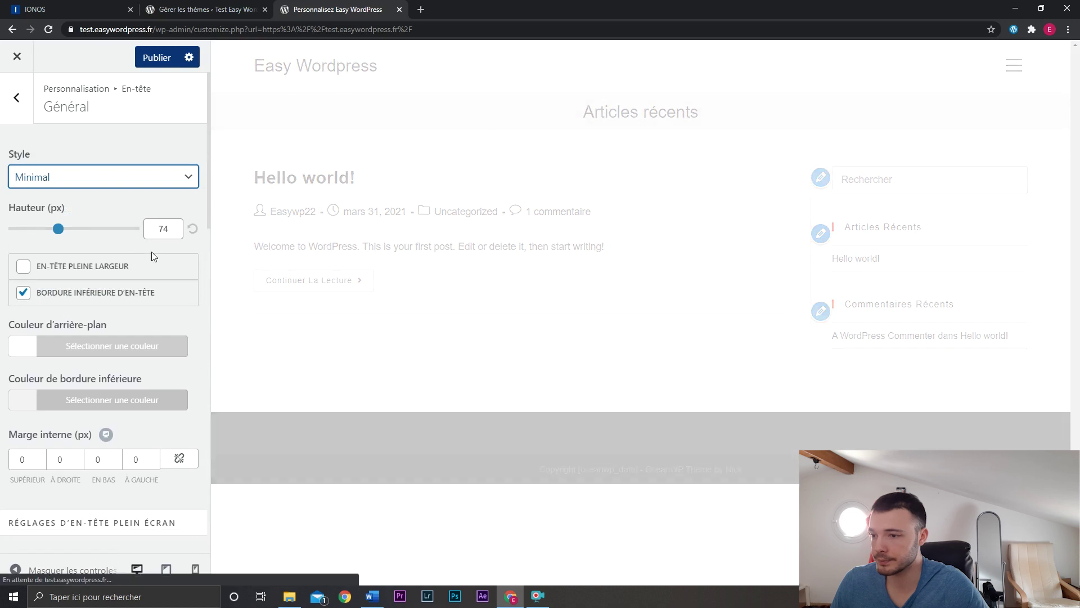
{"action": "scroll", "coordinate": [157, 248], "scroll_direction": "down", "scroll_amount": 2}
{"action": "scroll", "coordinate": [157, 248], "scroll_direction": "up", "scroll_amount": 2}
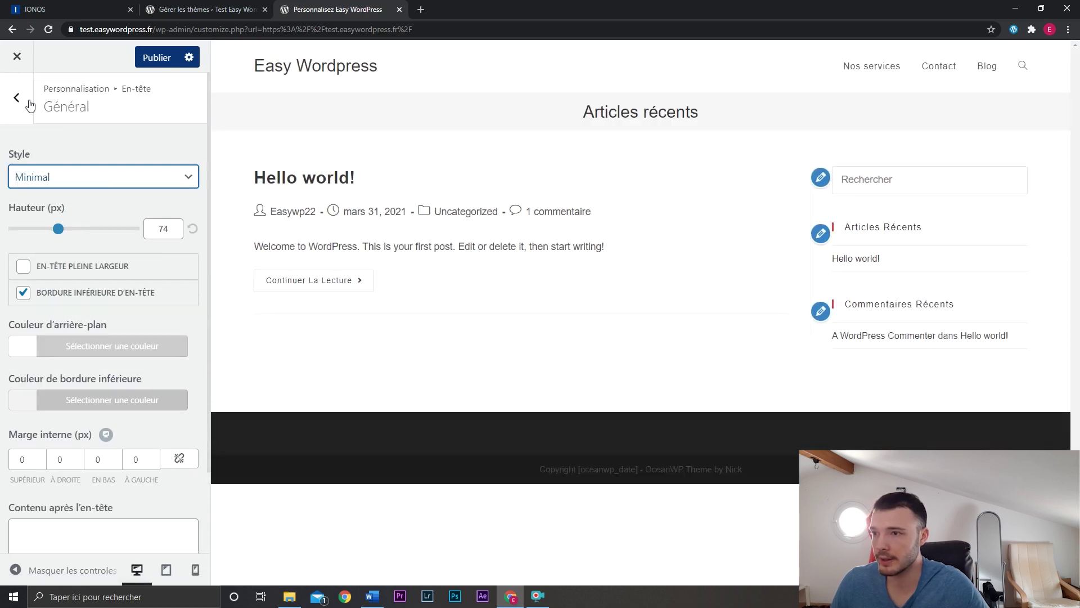
{"action": "left_click", "coordinate": [17, 97]}
Upload the Easy WordPress logo image as the header logo and set its max width to 171 px.
{"action": "left_click", "coordinate": [75, 210]}
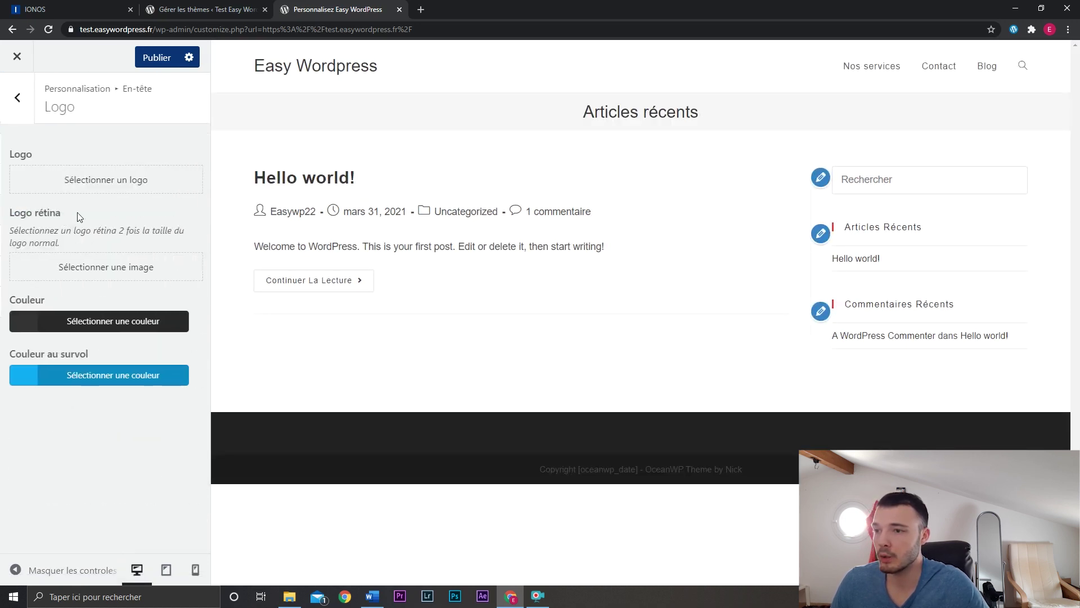
{"action": "left_click", "coordinate": [99, 183]}
{"action": "left_click", "coordinate": [579, 322]}
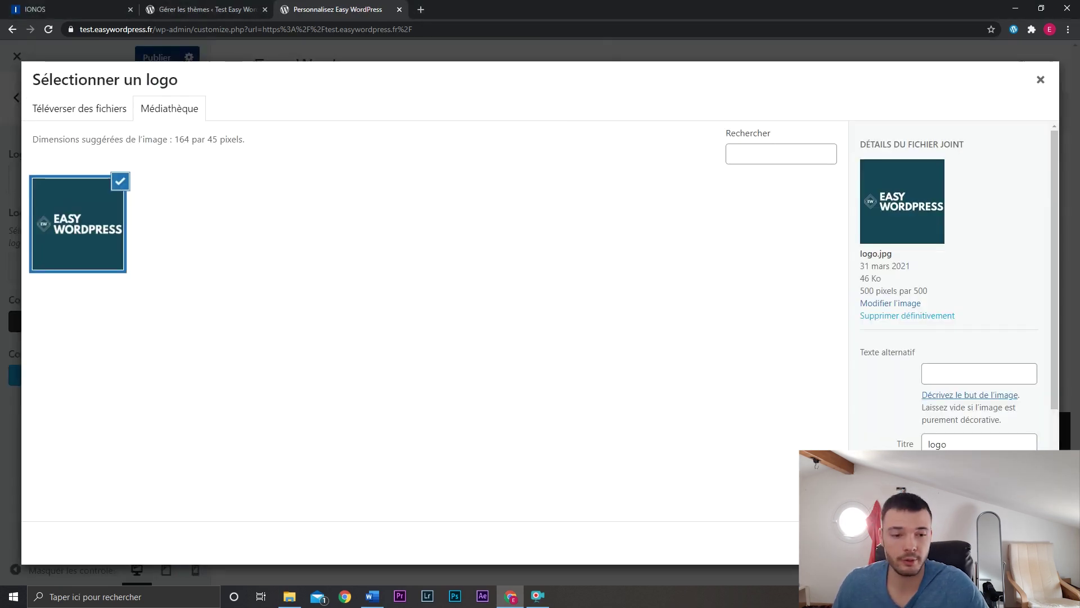
{"action": "left_click", "coordinate": [1015, 543]}
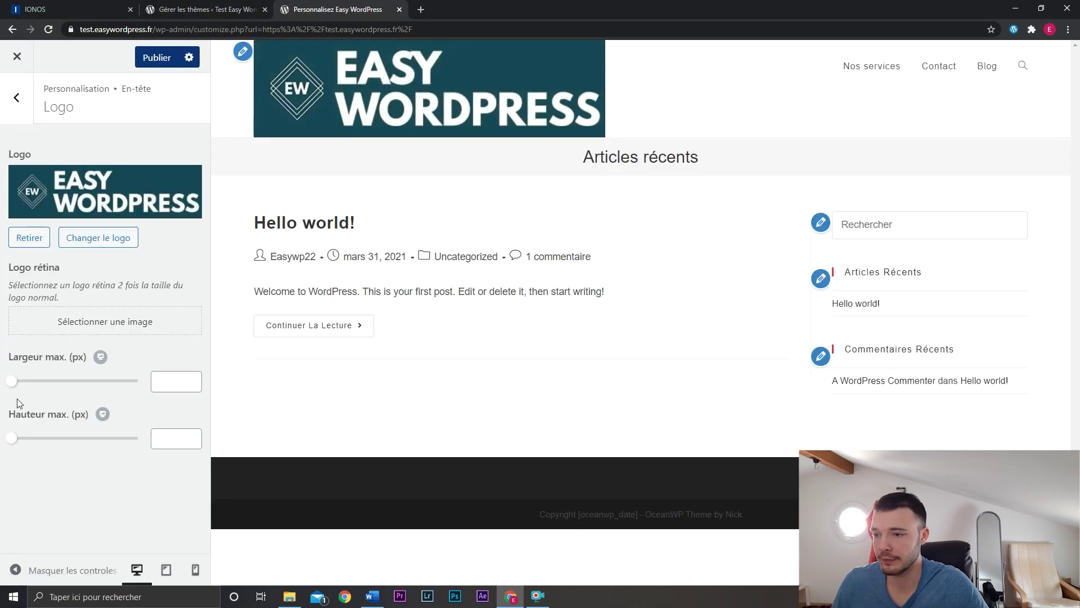
{"action": "left_click_drag", "start_coordinate": [13, 382], "coordinate": [56, 386]}
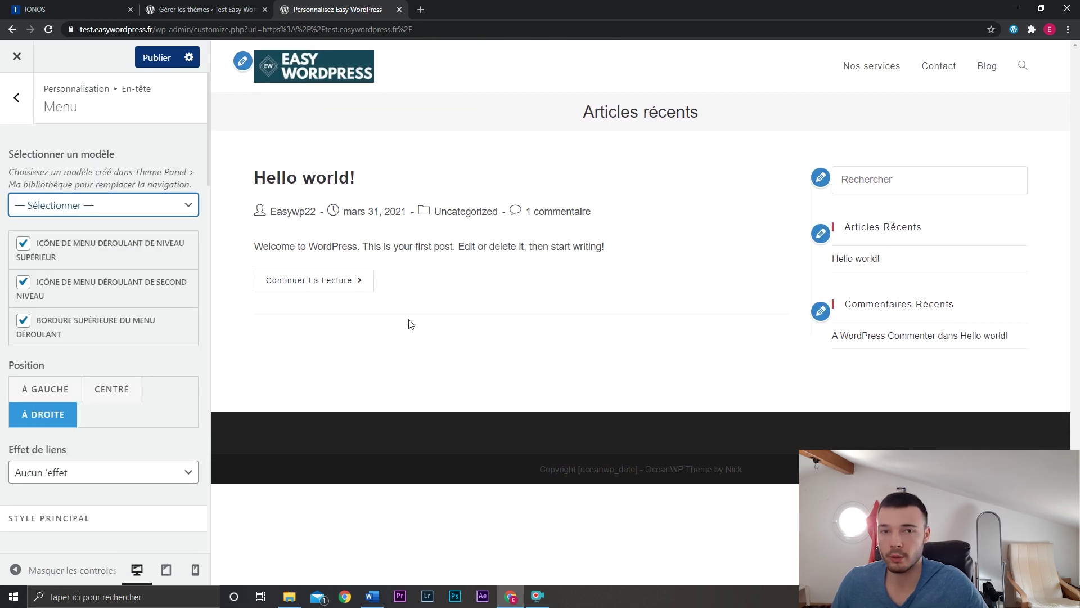
Centre the header menu and apply the Souligner de la gauche link effect.
{"action": "left_click", "coordinate": [121, 394]}
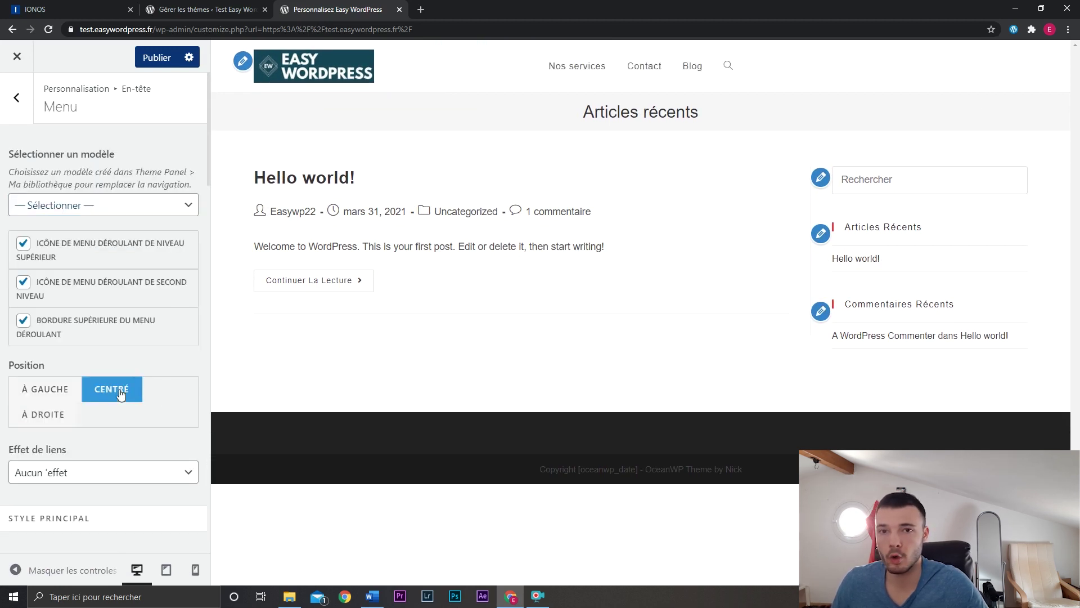
{"action": "scroll", "coordinate": [159, 416], "scroll_direction": "down", "scroll_amount": 4}
{"action": "left_click", "coordinate": [103, 248]}
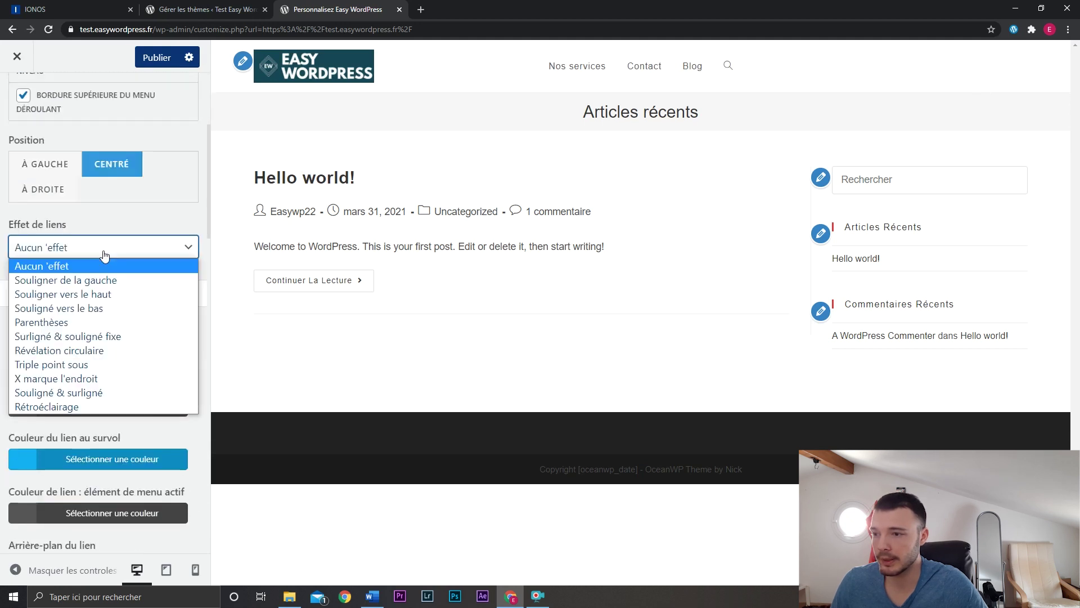
{"action": "left_click", "coordinate": [106, 277]}
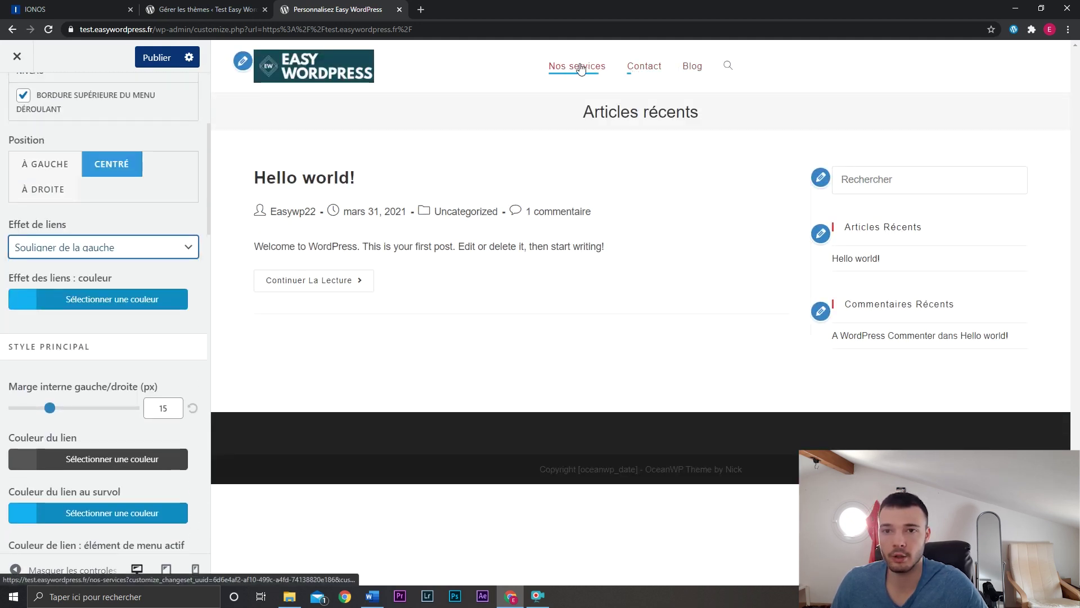
{"action": "scroll", "coordinate": [115, 337], "scroll_direction": "down", "scroll_amount": 8}
{"action": "scroll", "coordinate": [115, 338], "scroll_direction": "up", "scroll_amount": 8}
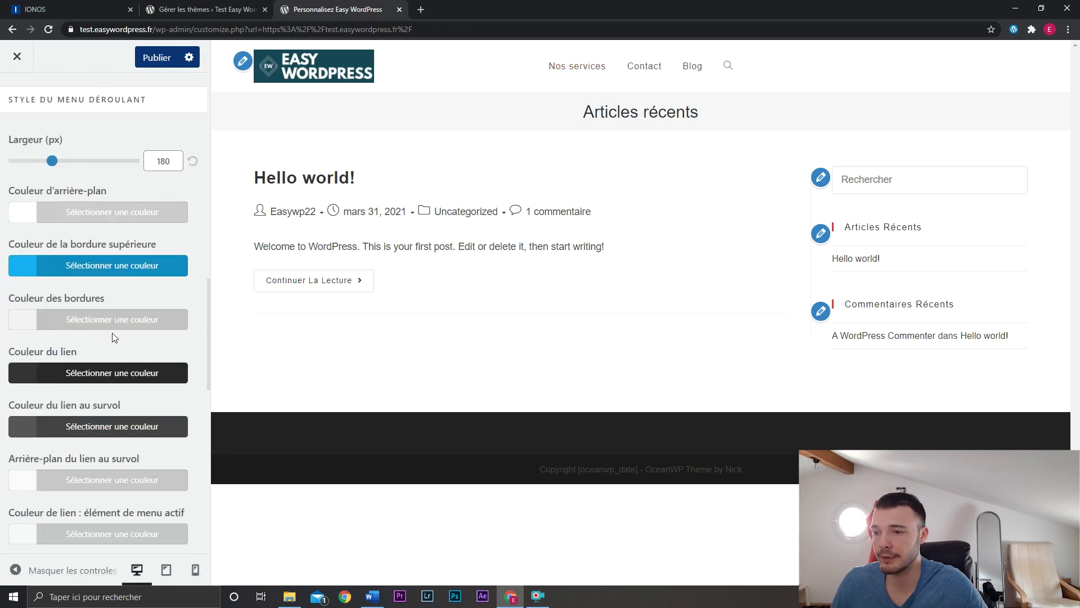
{"action": "left_click", "coordinate": [22, 112]}
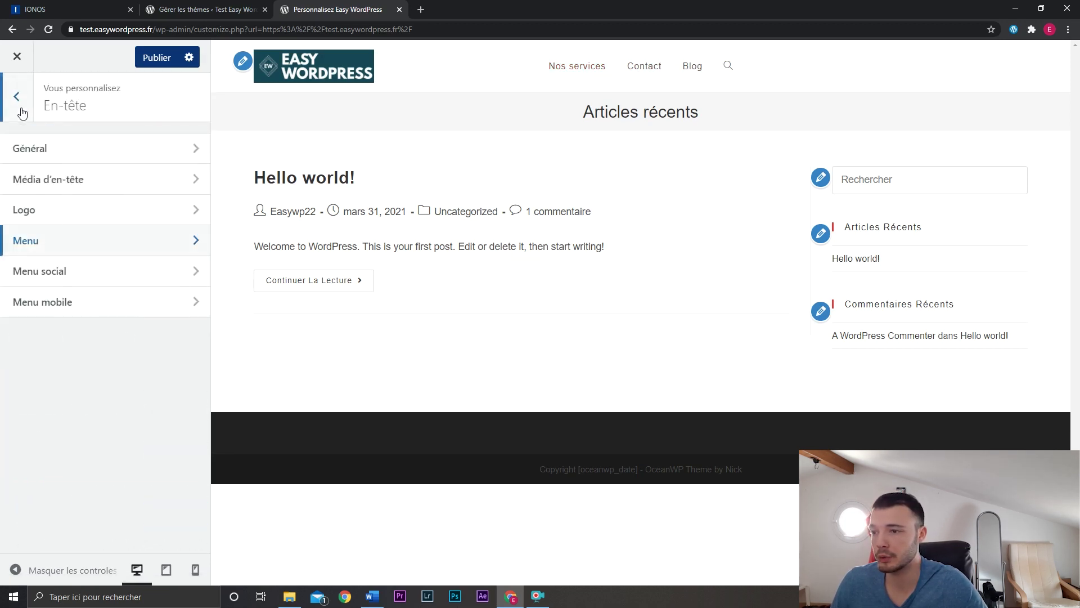
In mobile preview, set the mobile header order to Lien/logo/panier and hide the Menu label.
{"action": "left_click", "coordinate": [95, 307]}
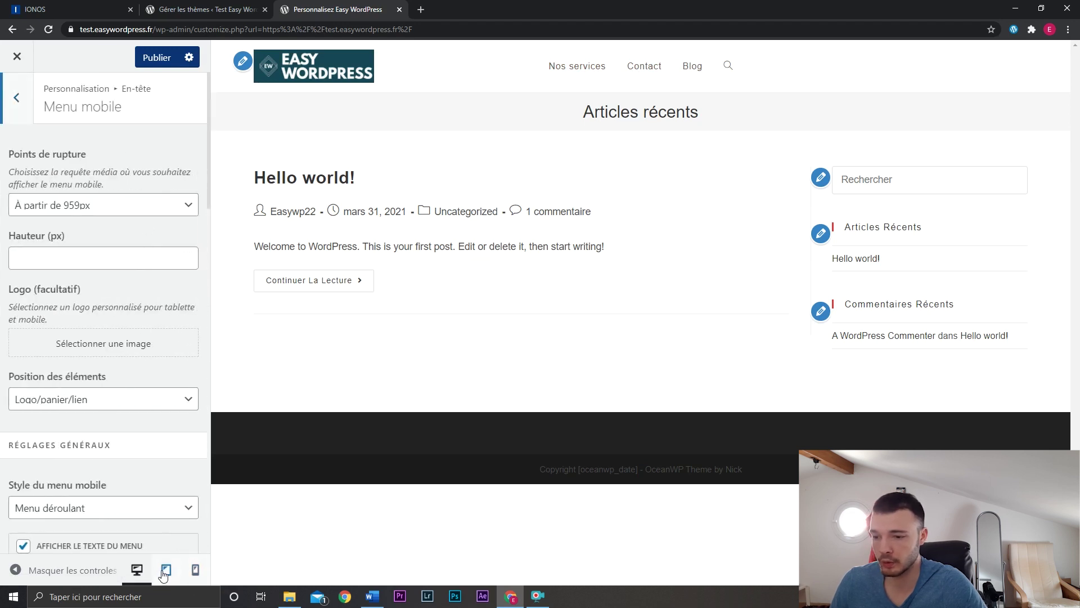
{"action": "left_click", "coordinate": [195, 572]}
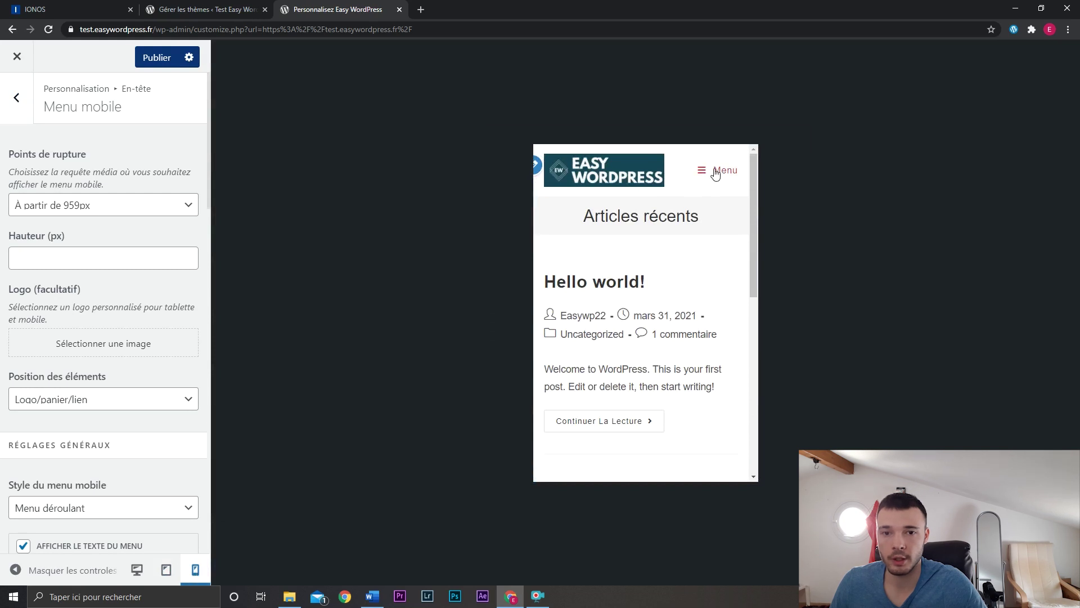
{"action": "scroll", "coordinate": [124, 337], "scroll_direction": "down", "scroll_amount": 2}
{"action": "left_click", "coordinate": [109, 290]}
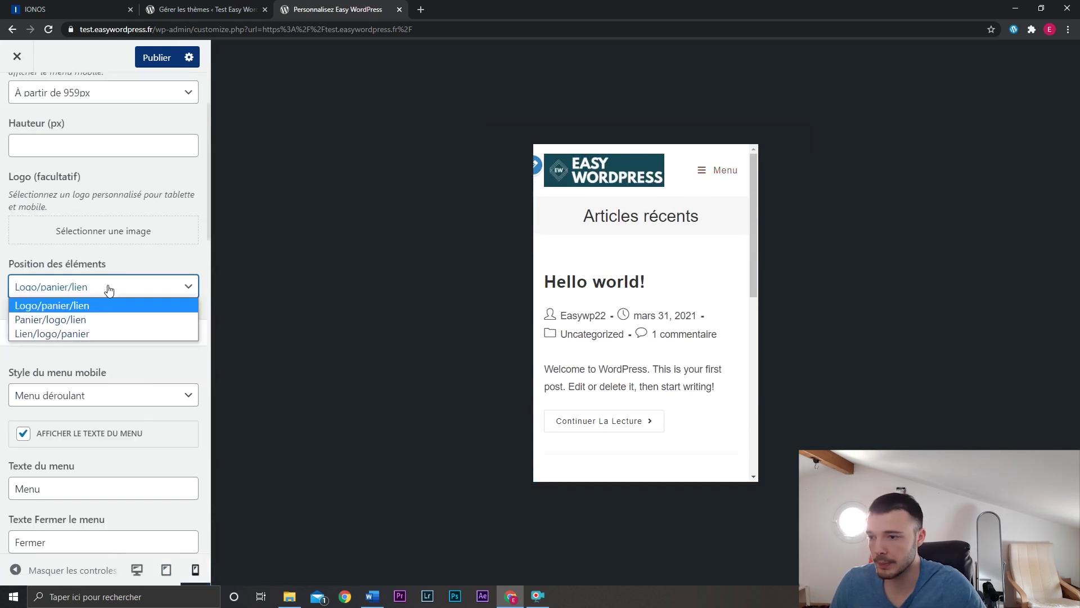
{"action": "left_click", "coordinate": [94, 331]}
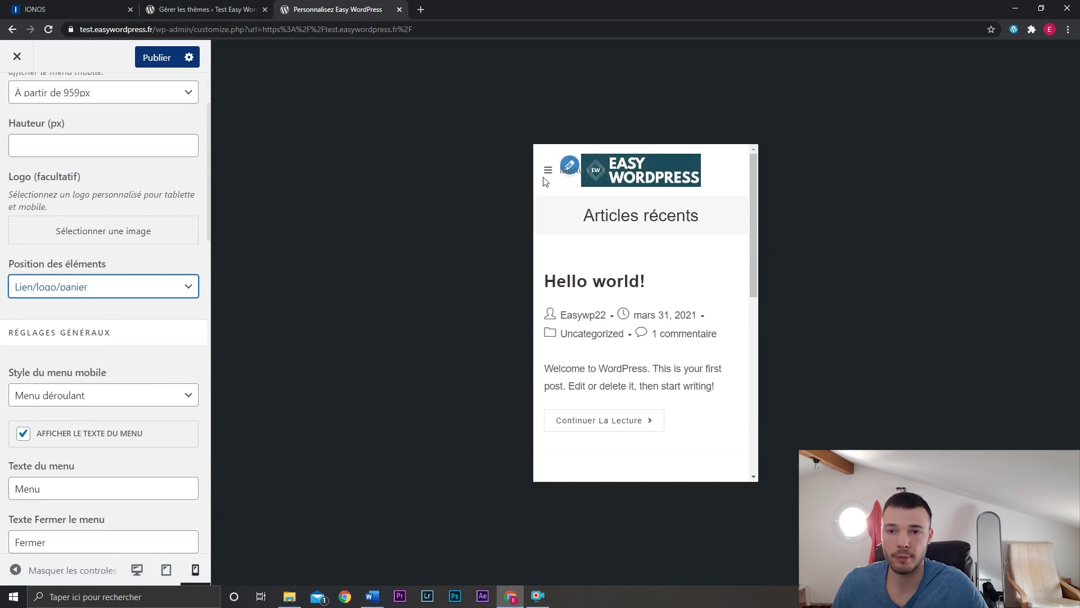
{"action": "left_click", "coordinate": [62, 435]}
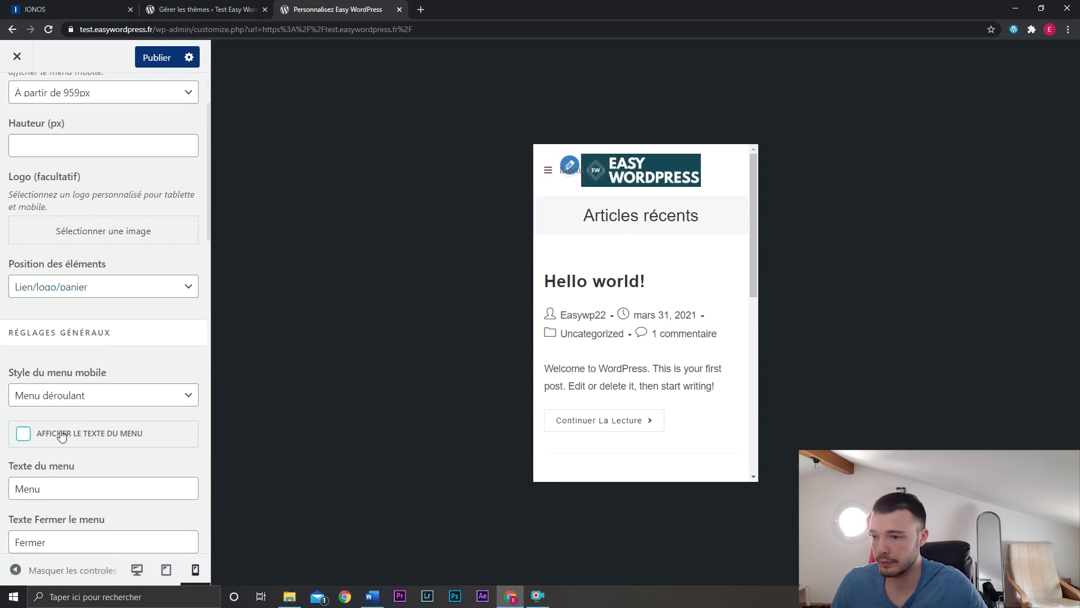
{"action": "scroll", "coordinate": [52, 281], "scroll_direction": "up", "scroll_amount": 2}
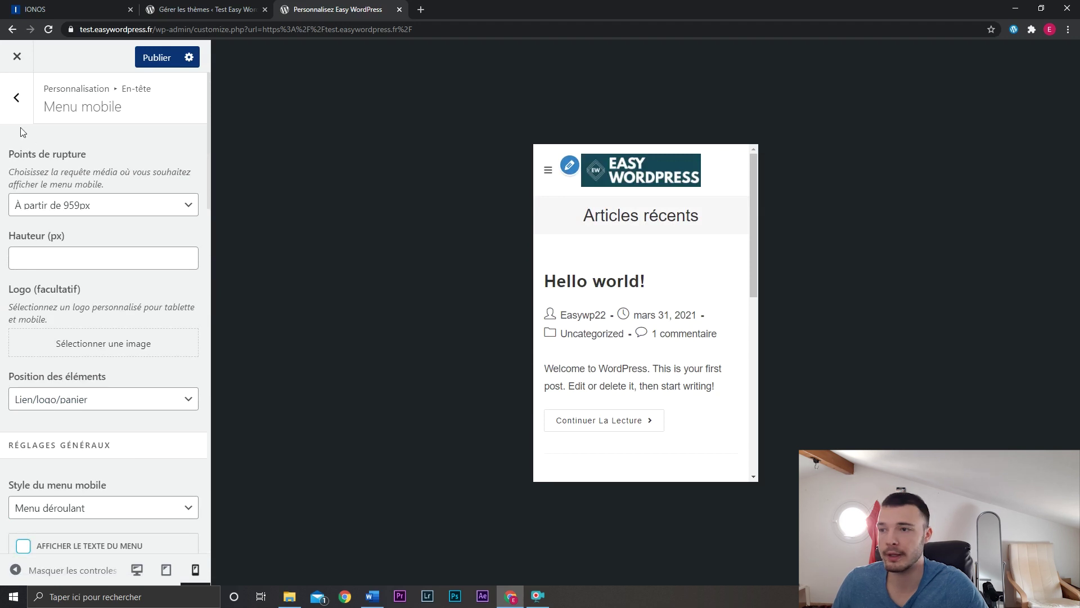
{"action": "left_click", "coordinate": [17, 99]}
{"action": "left_click", "coordinate": [17, 96]}
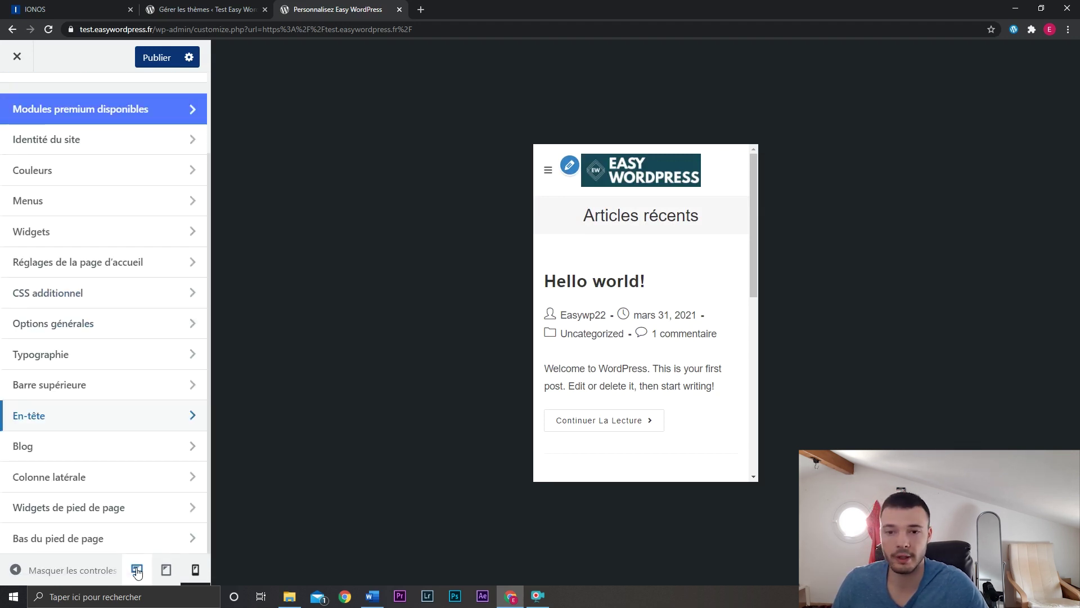
With the preview back on desktop, open Blog > Article unique settings, previewing the Hello world! post.
{"action": "left_click", "coordinate": [136, 570]}
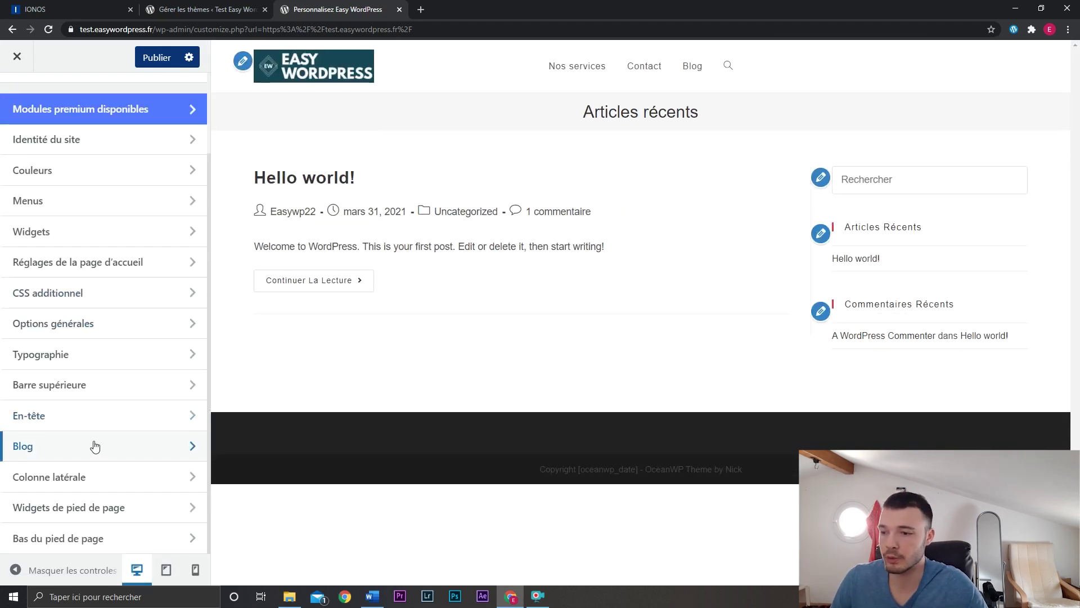
{"action": "left_click", "coordinate": [95, 446]}
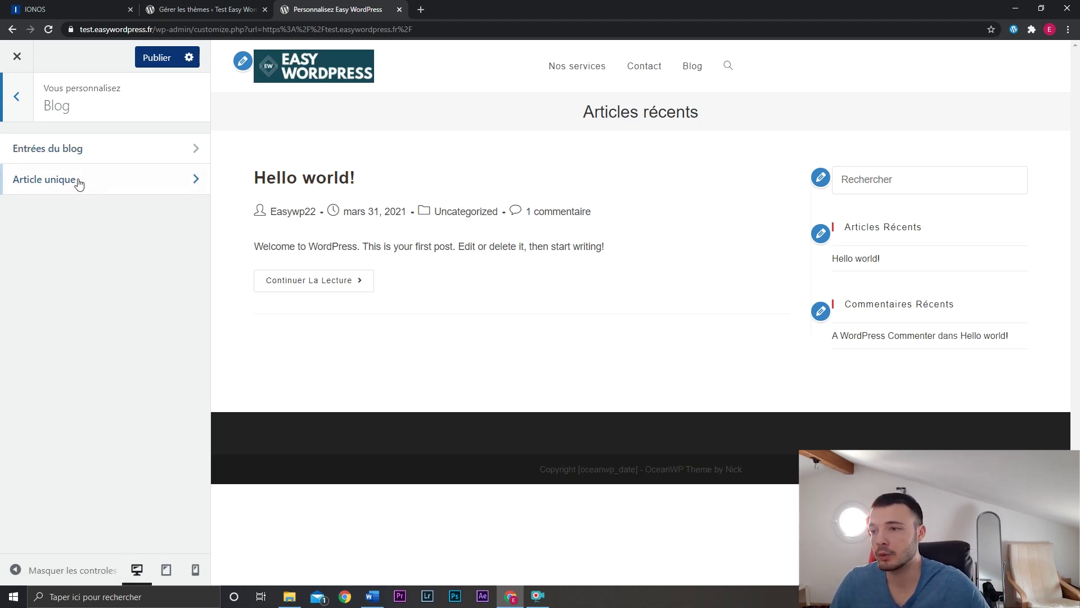
{"action": "left_click", "coordinate": [279, 185]}
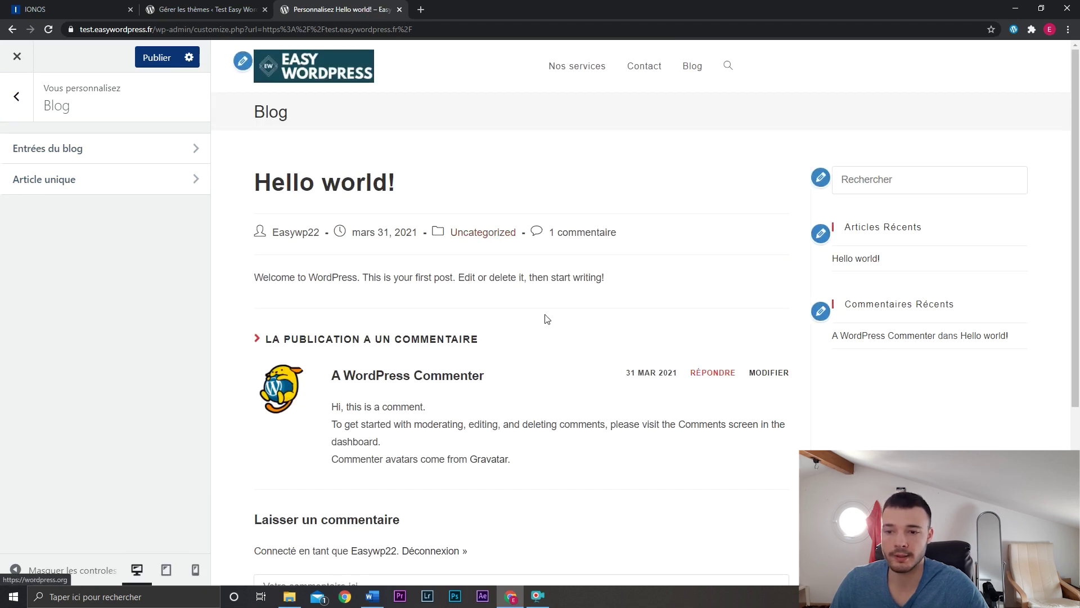
{"action": "left_click", "coordinate": [130, 190]}
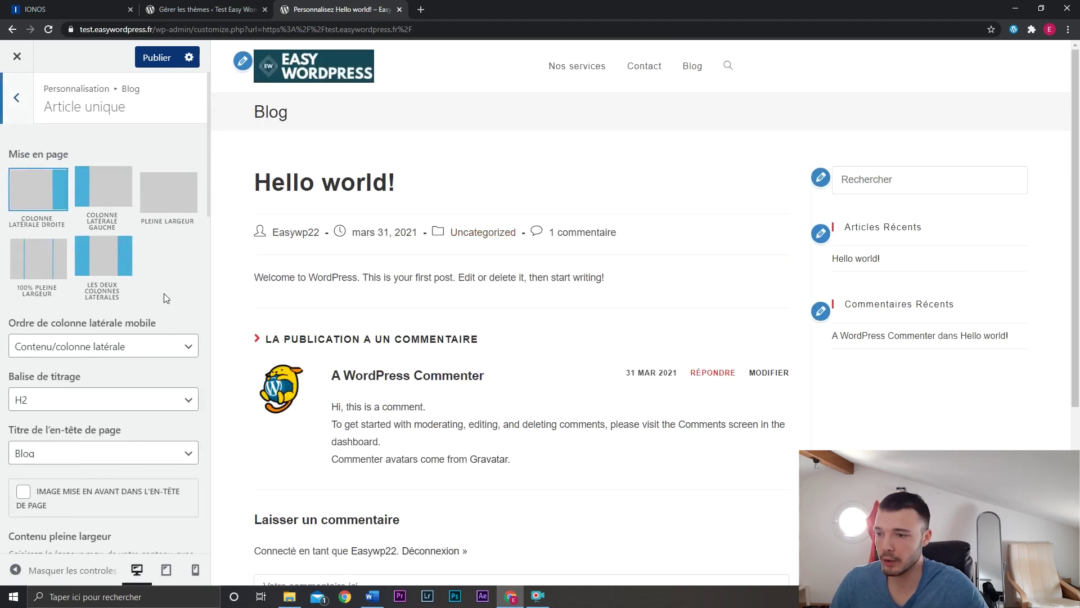
Hide the Méta and Étiquettes elements and move Commentaires below Articles similaires.
{"action": "scroll", "coordinate": [163, 292], "scroll_direction": "down", "scroll_amount": 5}
{"action": "scroll", "coordinate": [164, 295], "scroll_direction": "down", "scroll_amount": 2}
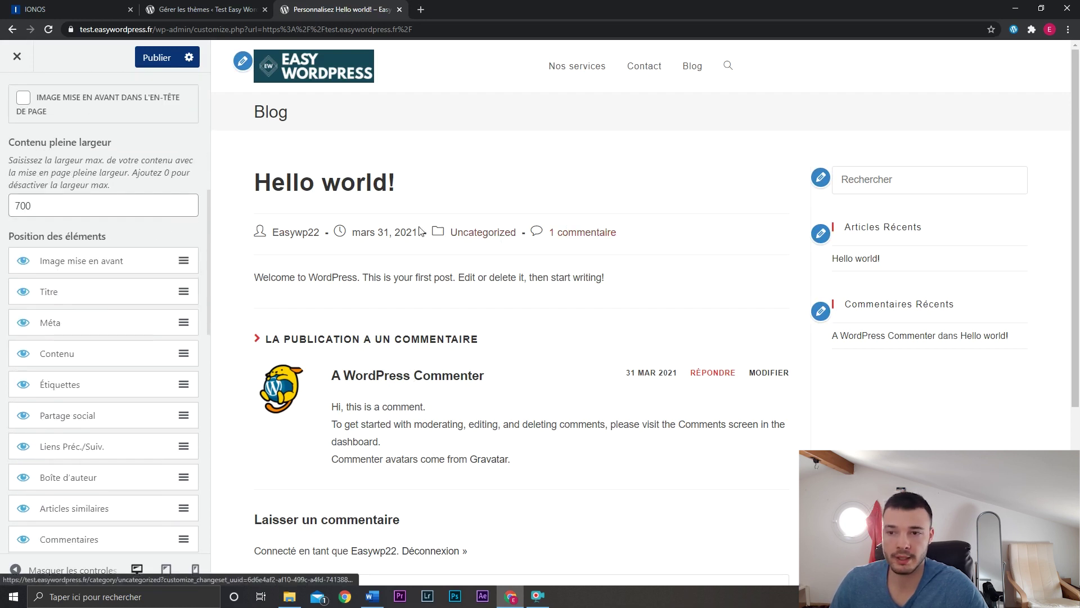
{"action": "left_click", "coordinate": [22, 325]}
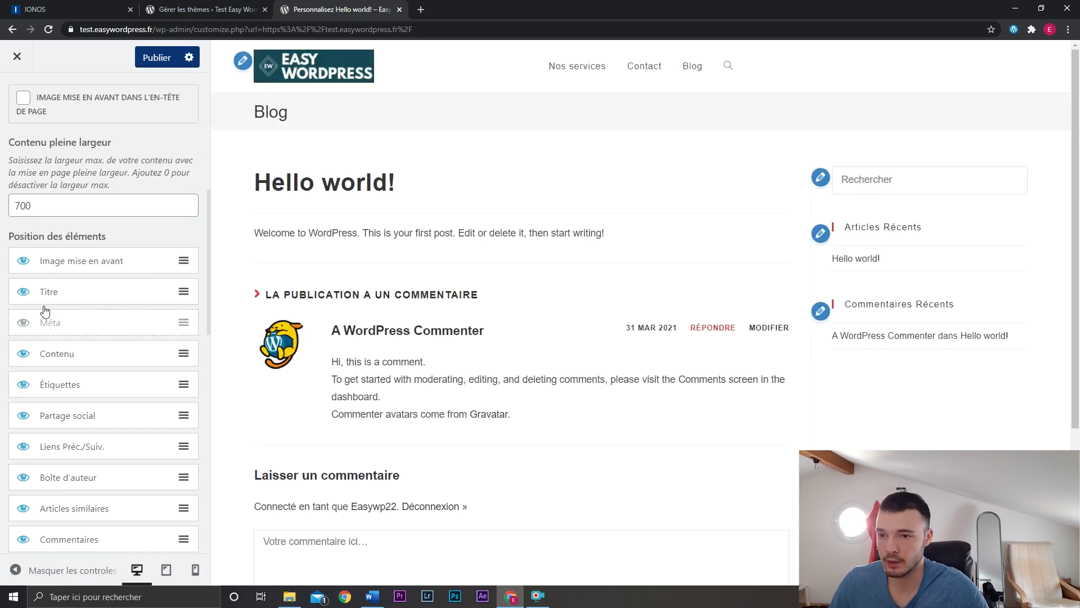
{"action": "mouse_move", "coordinate": [55, 354]}
{"action": "left_mouse_down"}
{"action": "mouse_move", "coordinate": [75, 352]}
{"action": "mouse_move", "coordinate": [67, 359]}
{"action": "left_mouse_up"}
{"action": "left_click", "coordinate": [24, 385]}
{"action": "scroll", "coordinate": [23, 374], "scroll_direction": "down", "scroll_amount": 2}
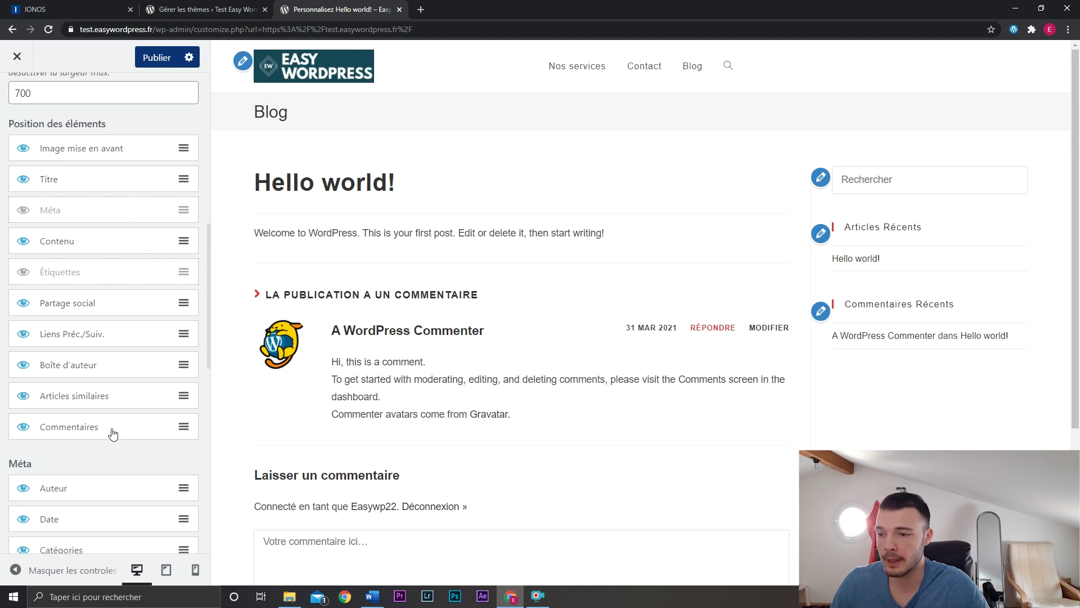
{"action": "scroll", "coordinate": [454, 439], "scroll_direction": "down", "scroll_amount": 4}
{"action": "mouse_move", "coordinate": [99, 436]}
{"action": "left_mouse_down"}
{"action": "mouse_move", "coordinate": [107, 394]}
{"action": "mouse_move", "coordinate": [90, 255]}
{"action": "mouse_move", "coordinate": [93, 445]}
{"action": "mouse_move", "coordinate": [103, 332]}
{"action": "mouse_move", "coordinate": [103, 441]}
{"action": "left_mouse_up"}
Look over the remaining blog options and the footer widgets settings, then return to the sections list.
{"action": "scroll", "coordinate": [103, 394], "scroll_direction": "down", "scroll_amount": 10}
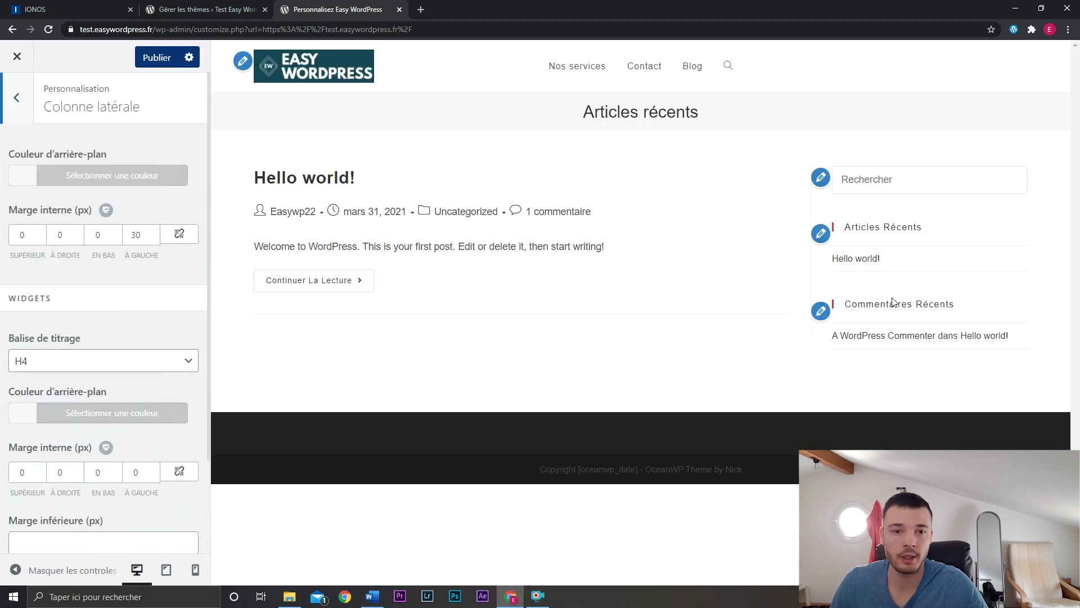
{"action": "scroll", "coordinate": [157, 302], "scroll_direction": "down", "scroll_amount": 1}
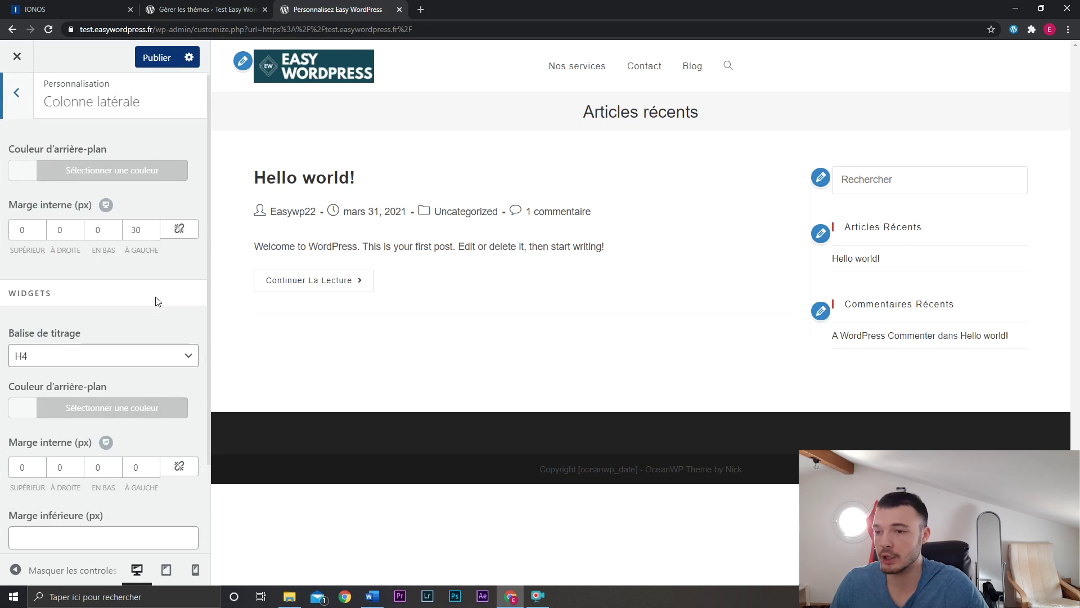
{"action": "scroll", "coordinate": [156, 299], "scroll_direction": "down", "scroll_amount": 2}
{"action": "scroll", "coordinate": [155, 299], "scroll_direction": "up", "scroll_amount": 3}
{"action": "left_click", "coordinate": [16, 92]}
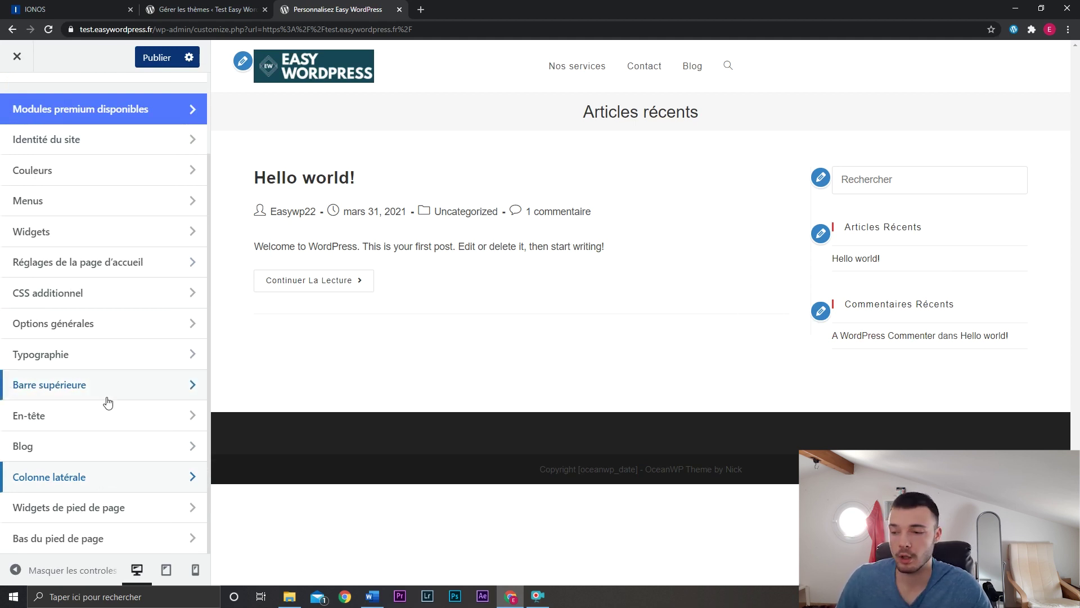
{"action": "left_click", "coordinate": [135, 512]}
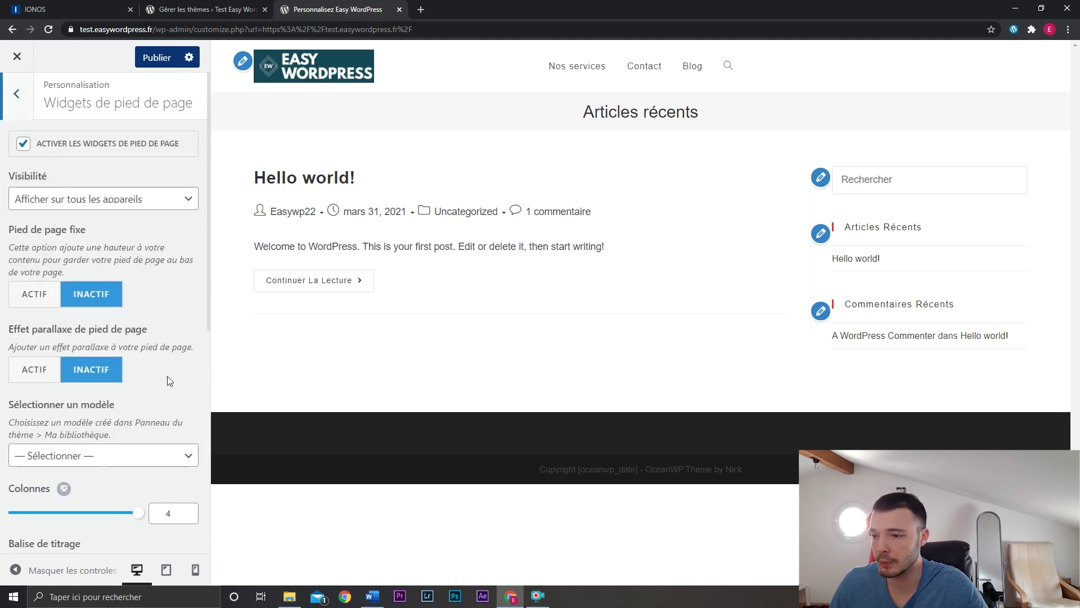
{"action": "scroll", "coordinate": [169, 381], "scroll_direction": "down", "scroll_amount": 5}
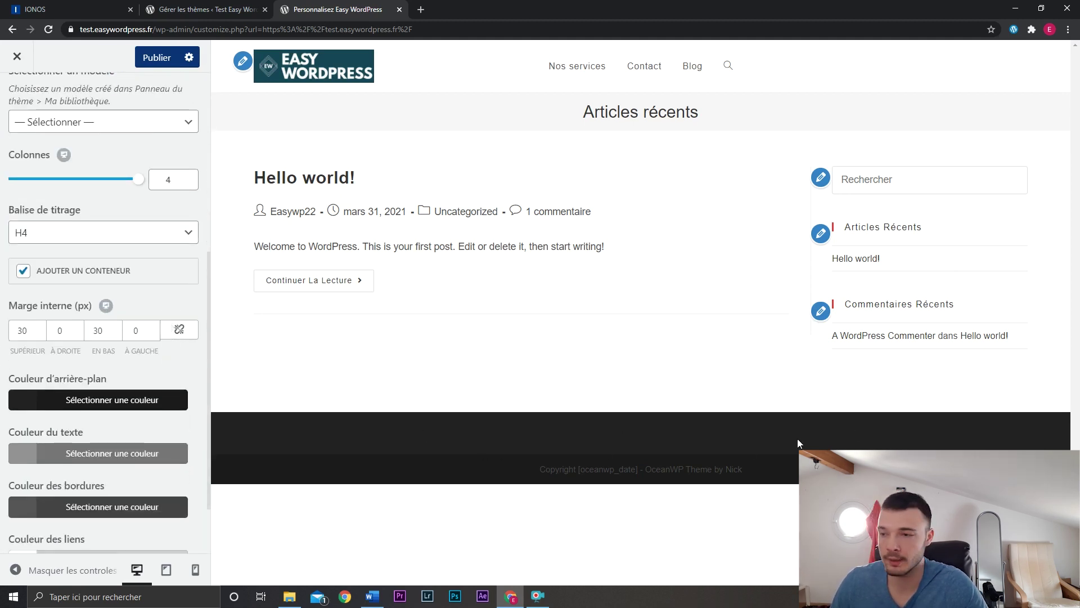
{"action": "scroll", "coordinate": [120, 383], "scroll_direction": "up", "scroll_amount": 4}
{"action": "scroll", "coordinate": [127, 385], "scroll_direction": "up", "scroll_amount": 2}
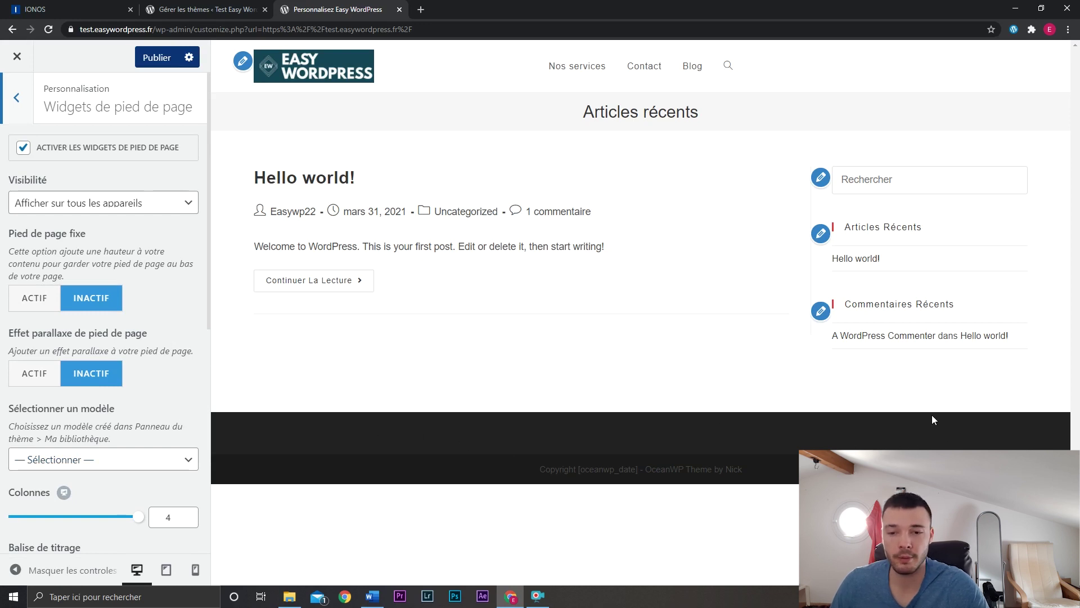
{"action": "left_click", "coordinate": [13, 111]}
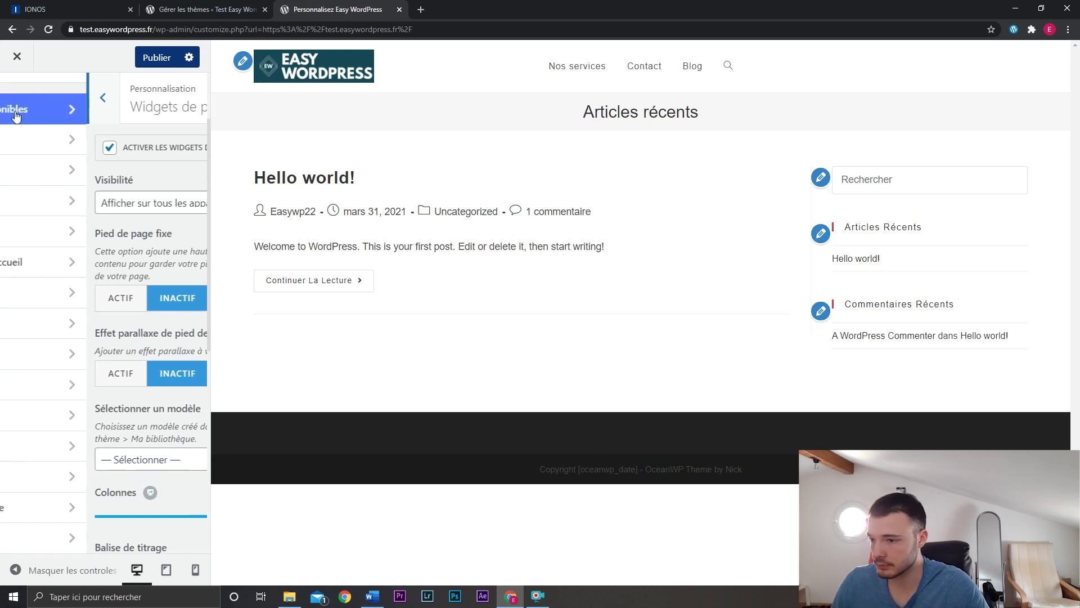
Turn off Activer le bas du pied de page, publish the changes, and close the Customizer.
{"action": "left_click", "coordinate": [87, 542]}
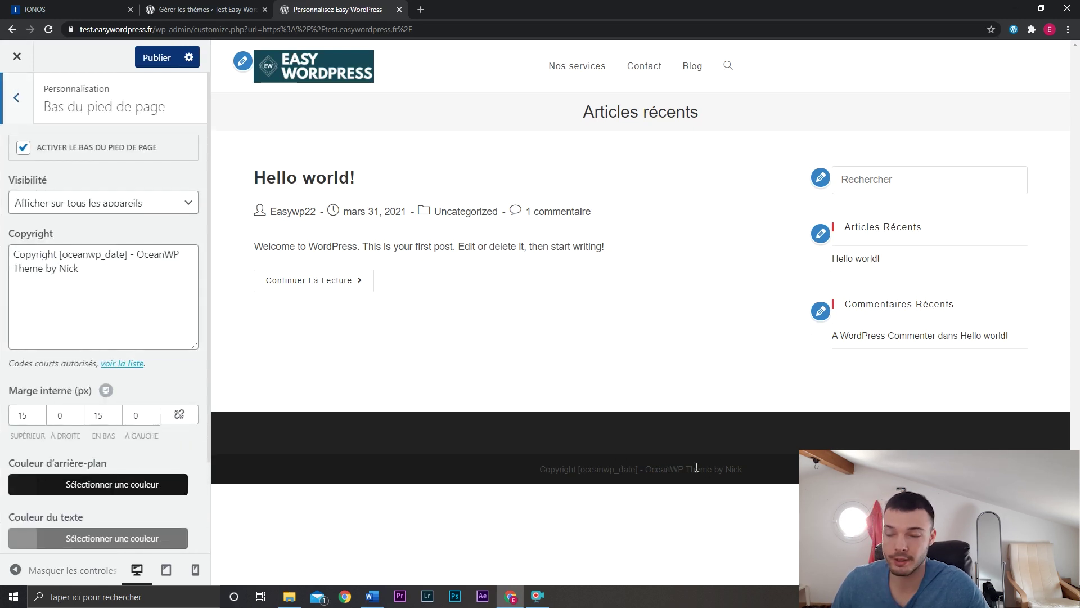
{"action": "left_click", "coordinate": [135, 149]}
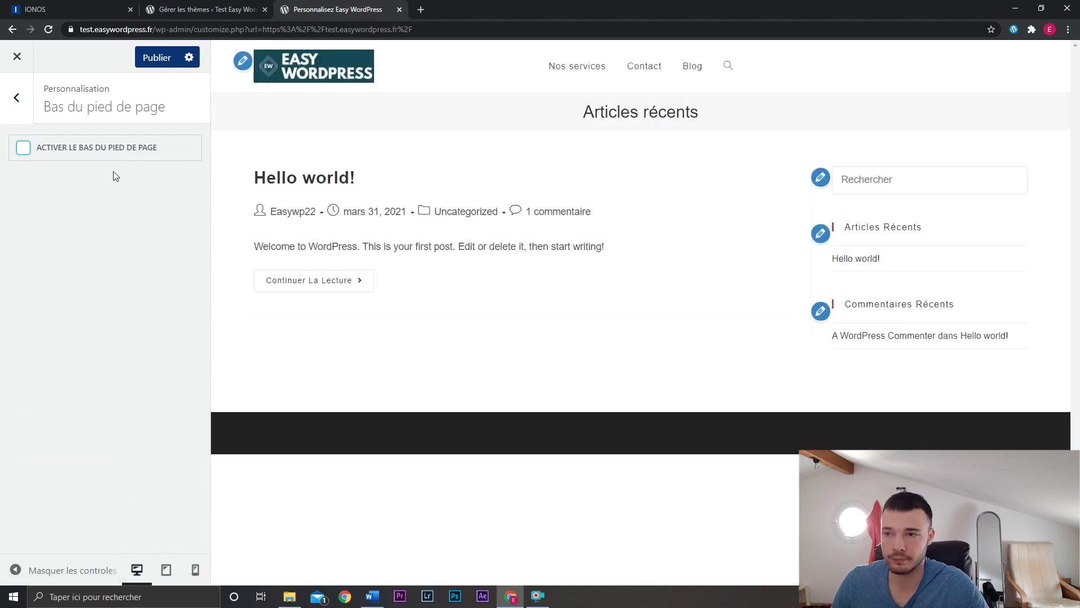
{"action": "left_click", "coordinate": [155, 58]}
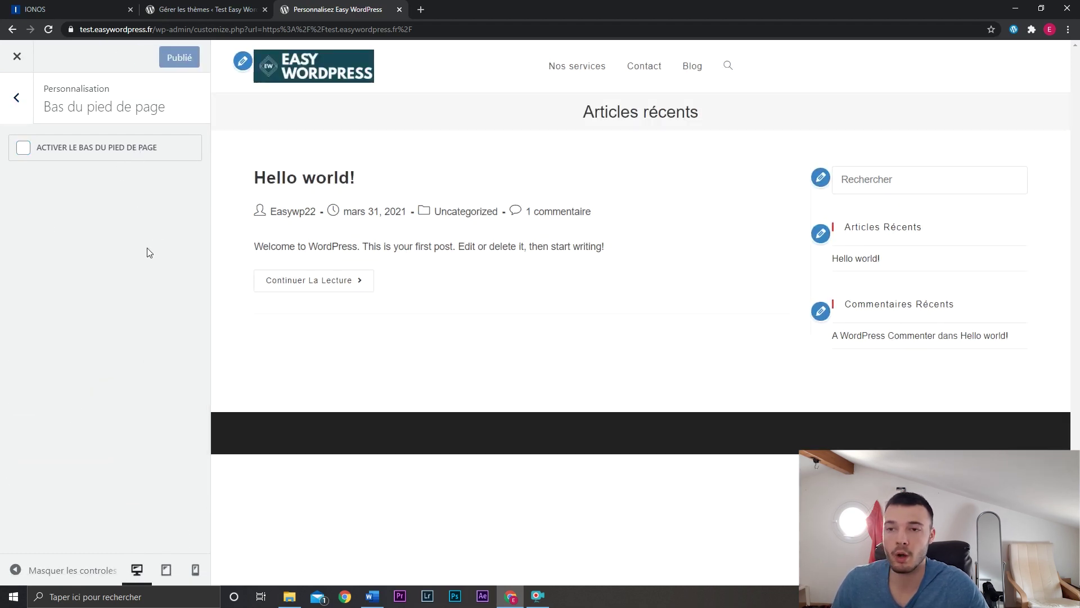
{"action": "key", "text": "ctrl+w"}
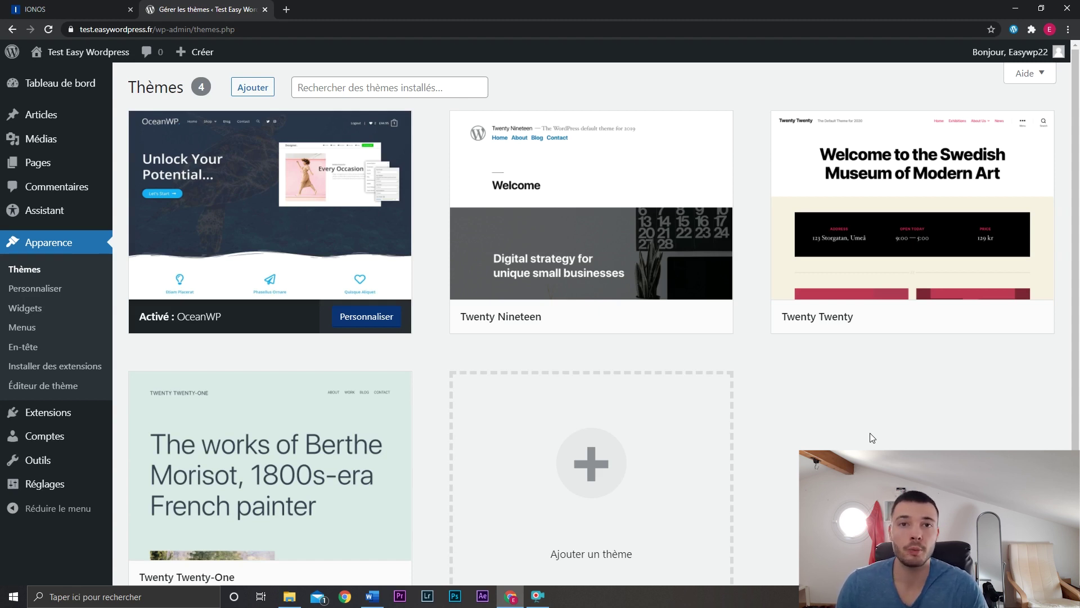
Open the Add Plugins page via Extensions > Ajouter and scroll through the listing.
{"action": "mouse_move", "coordinate": [48, 412]}
{"action": "left_click", "coordinate": [142, 436]}
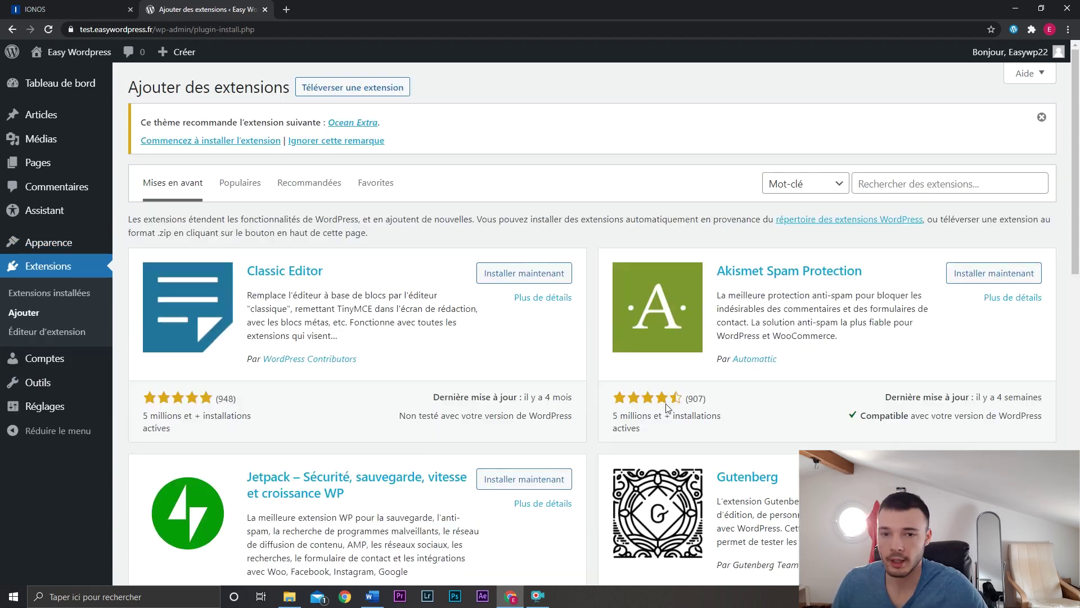
{"action": "scroll", "coordinate": [1078, 289], "scroll_direction": "down", "scroll_amount": 6}
{"action": "left_click_drag", "start_coordinate": [1079, 288], "coordinate": [1079, 118]}
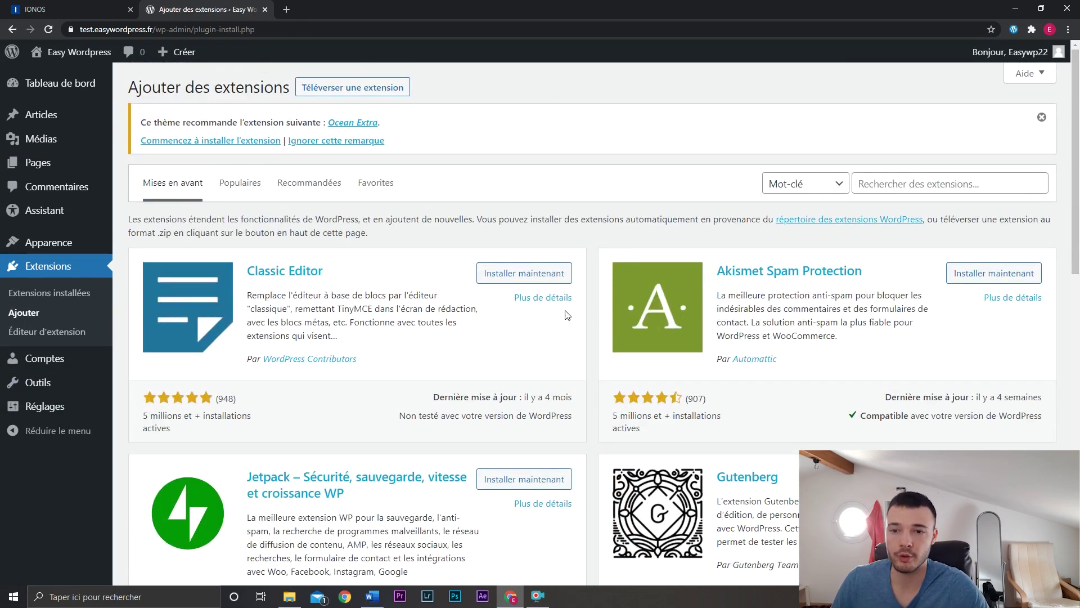
{"action": "scroll", "coordinate": [918, 320], "scroll_direction": "down", "scroll_amount": 1}
{"action": "scroll", "coordinate": [917, 321], "scroll_direction": "up", "scroll_amount": 1}
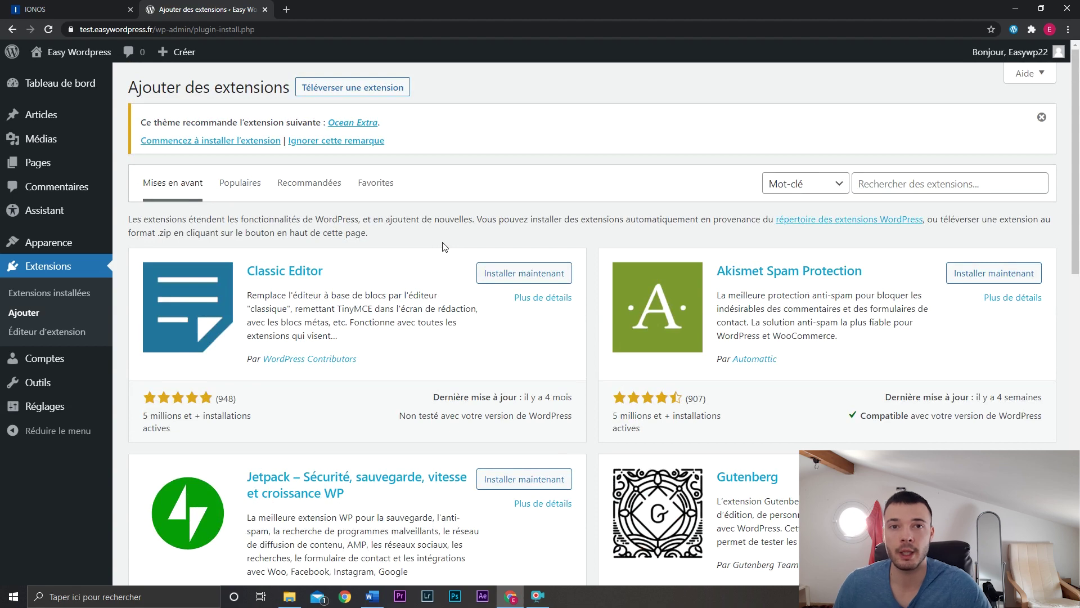
Glance at the Téléverser une extension form, then list the Populaires plugins.
{"action": "left_click", "coordinate": [319, 89]}
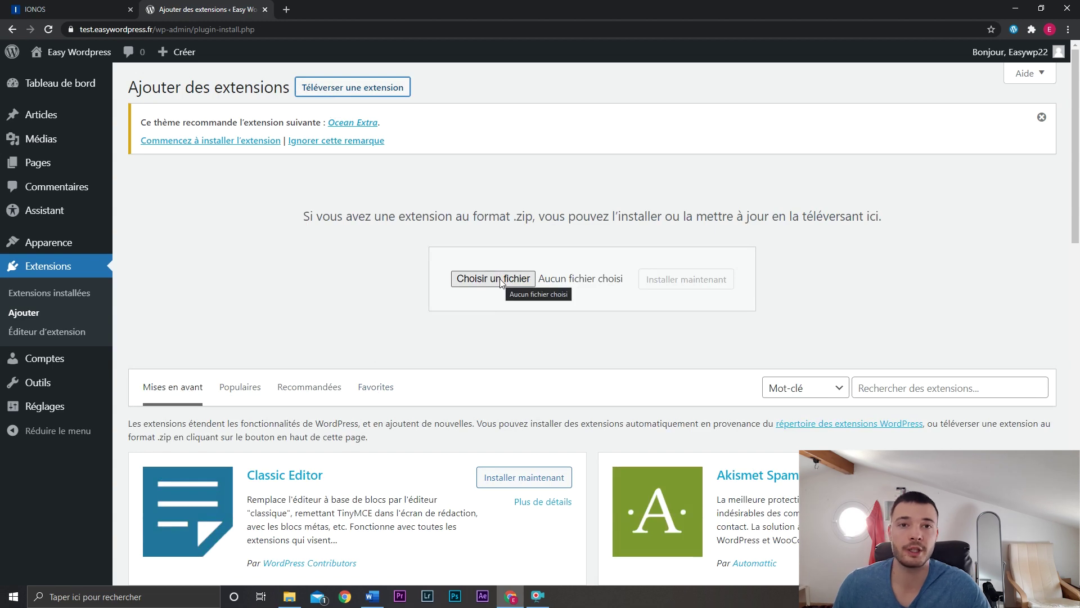
{"action": "left_click", "coordinate": [238, 322]}
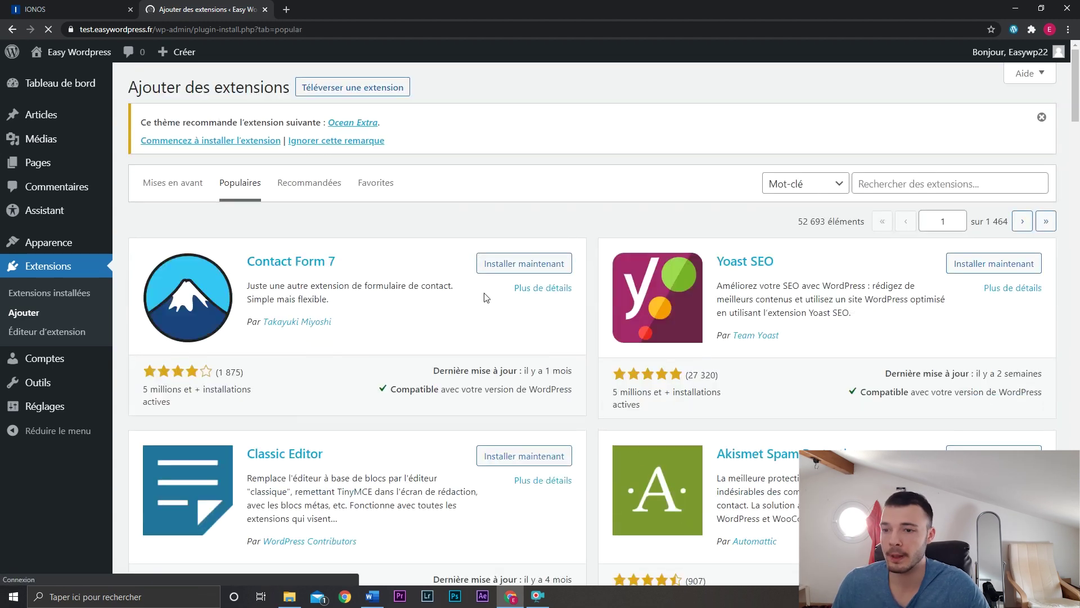
{"action": "scroll", "coordinate": [512, 309], "scroll_direction": "down", "scroll_amount": 8}
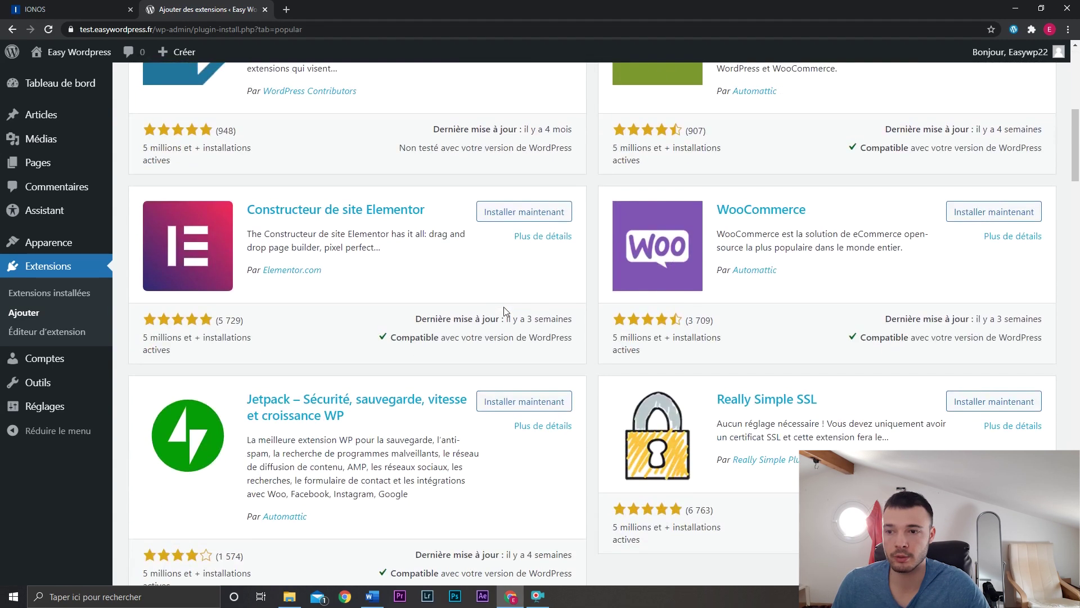
{"action": "scroll", "coordinate": [505, 311], "scroll_direction": "up", "scroll_amount": 8}
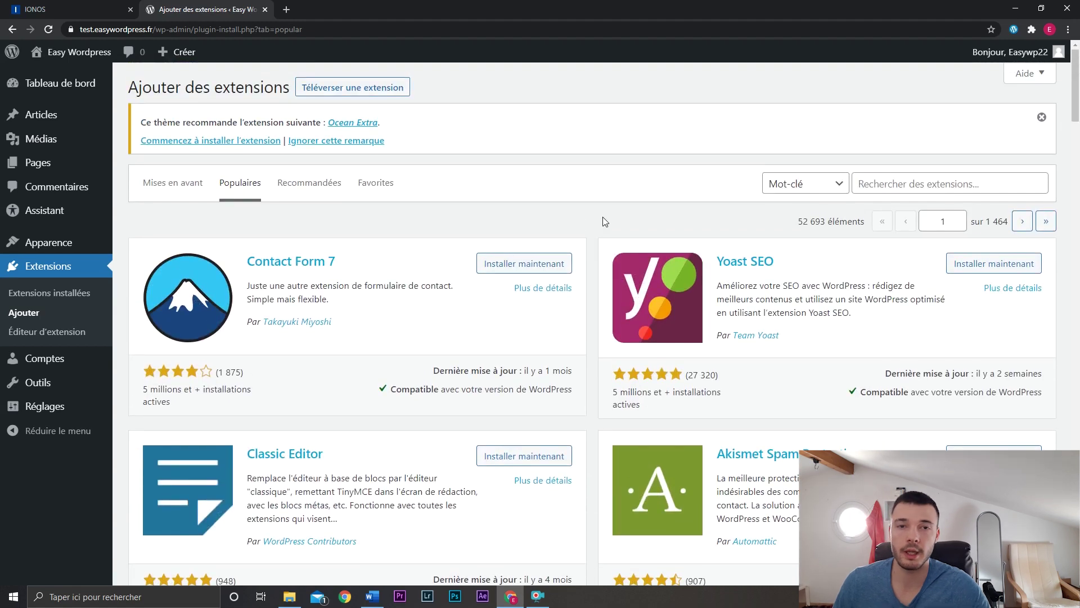
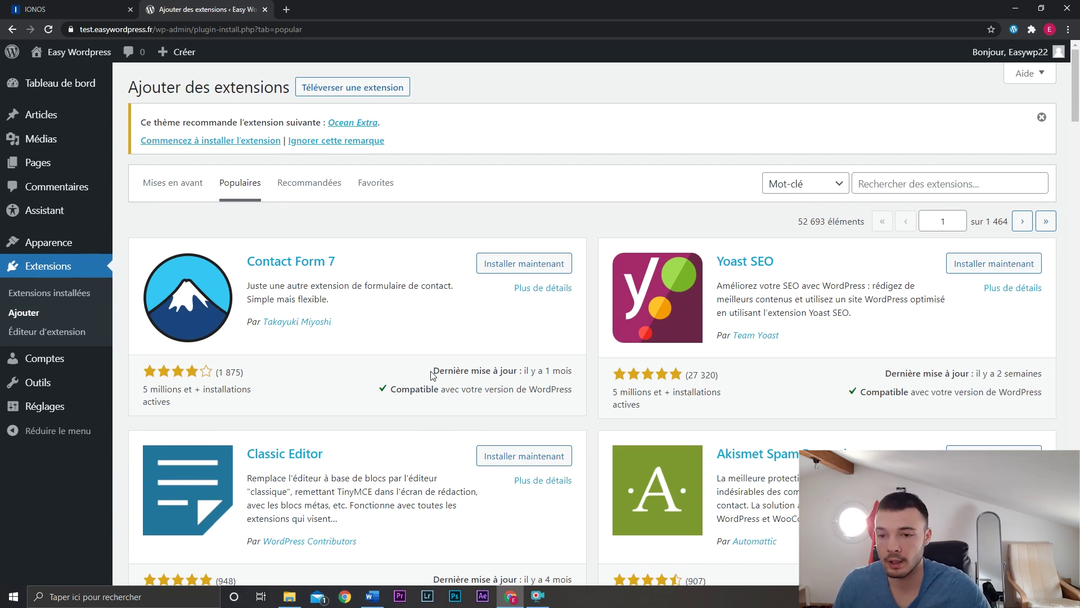
Highlight Contact Form 7's last update date and active install count on its plugin card.
{"action": "left_click_drag", "start_coordinate": [432, 374], "coordinate": [575, 371]}
{"action": "left_click", "coordinate": [575, 371]}
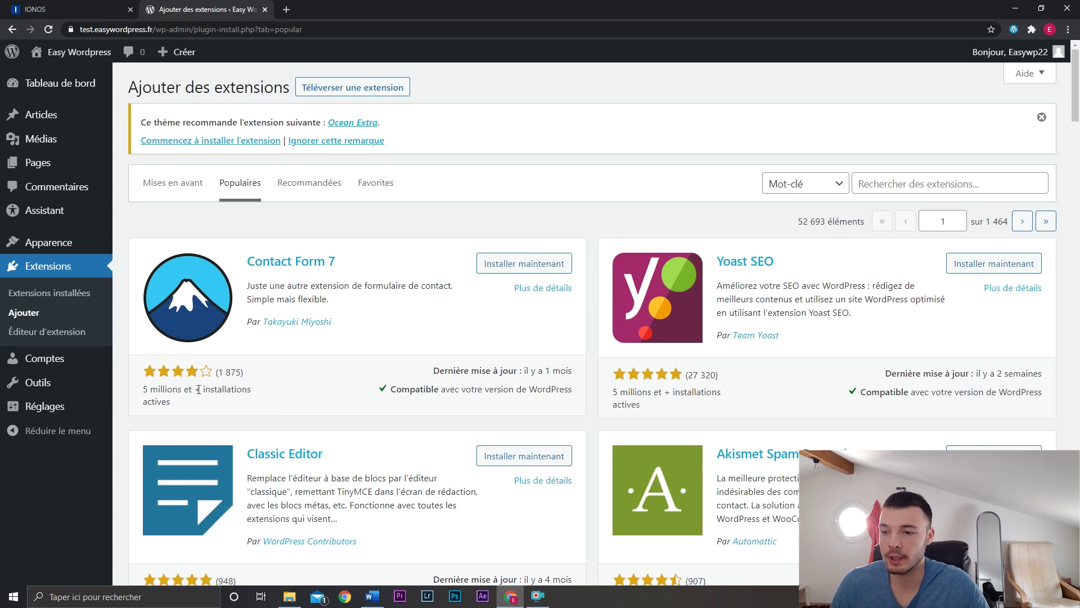
{"action": "left_click_drag", "start_coordinate": [176, 404], "coordinate": [145, 388]}
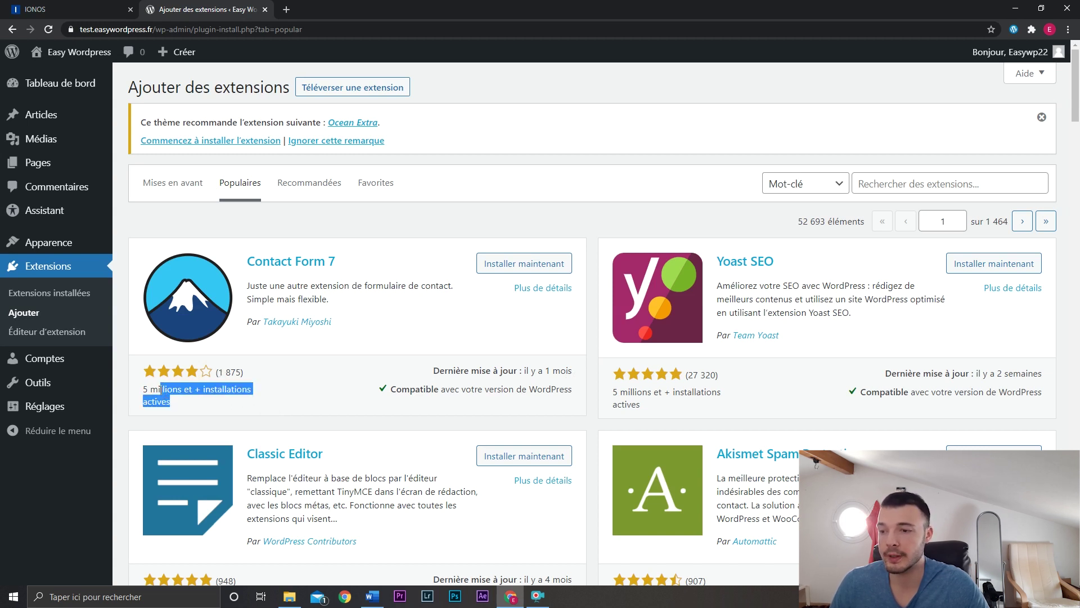
{"action": "left_click", "coordinate": [197, 395]}
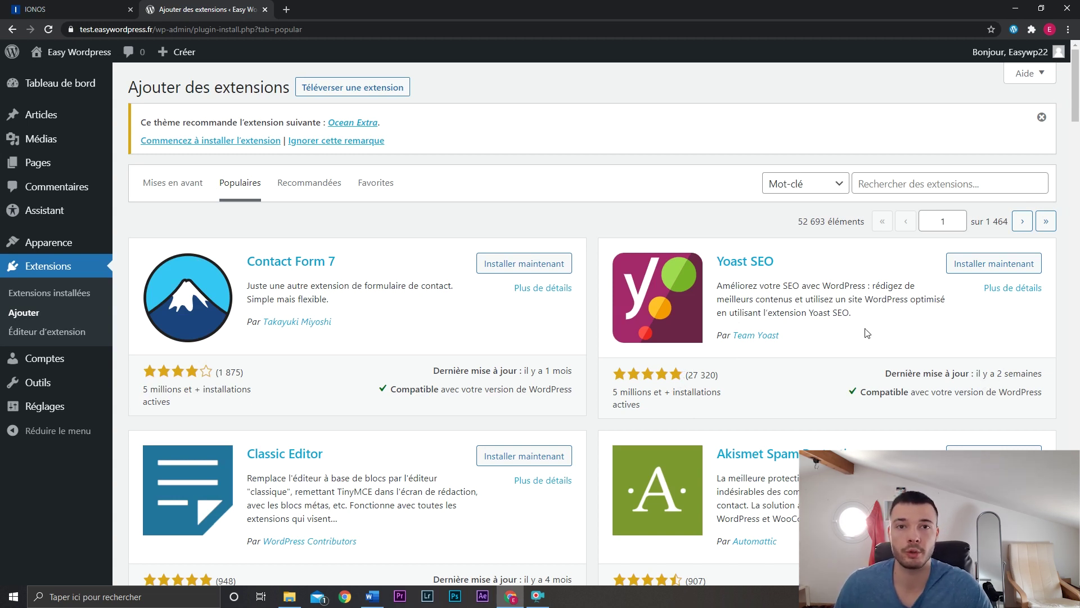
Search for 'updraft plus' and install the UpdraftPlus backup plugin.
{"action": "left_click", "coordinate": [886, 188]}
{"action": "type", "text": "updraft p"}
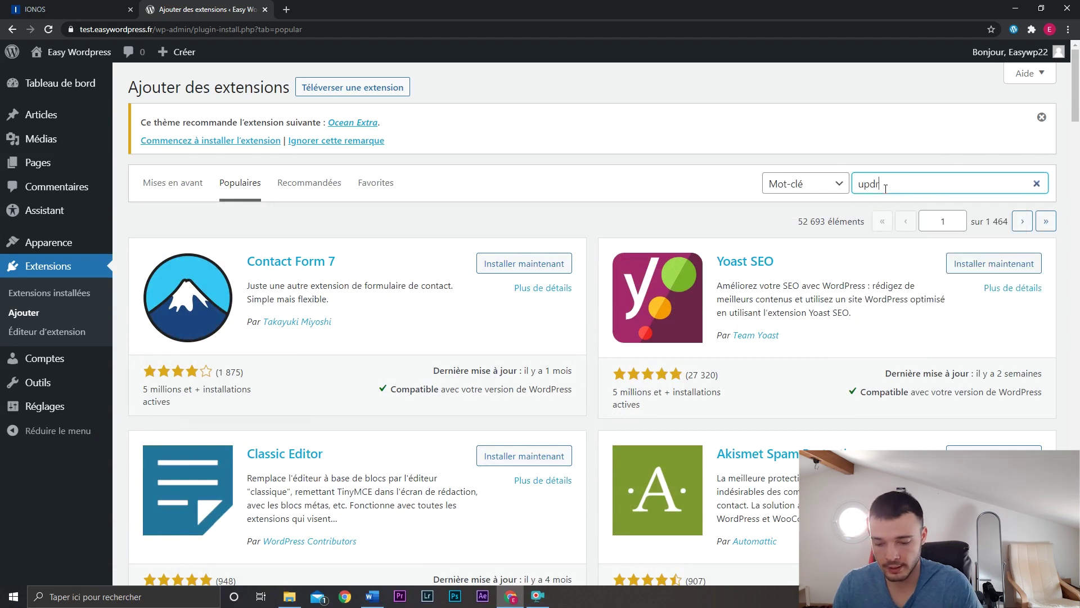
{"action": "type", "text": "lus"}
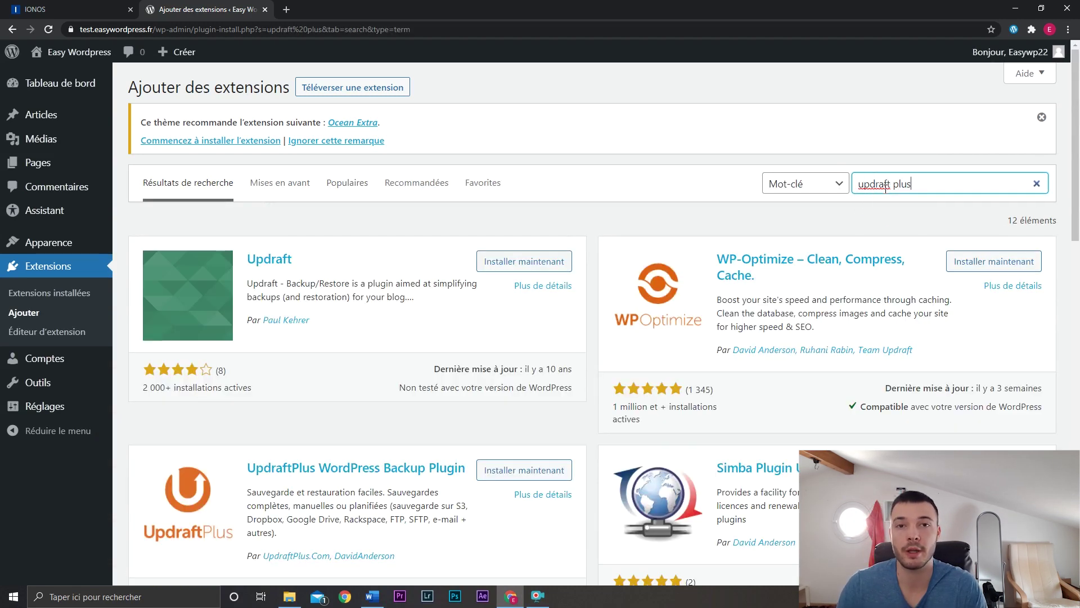
{"action": "scroll", "coordinate": [453, 461], "scroll_direction": "down", "scroll_amount": 2}
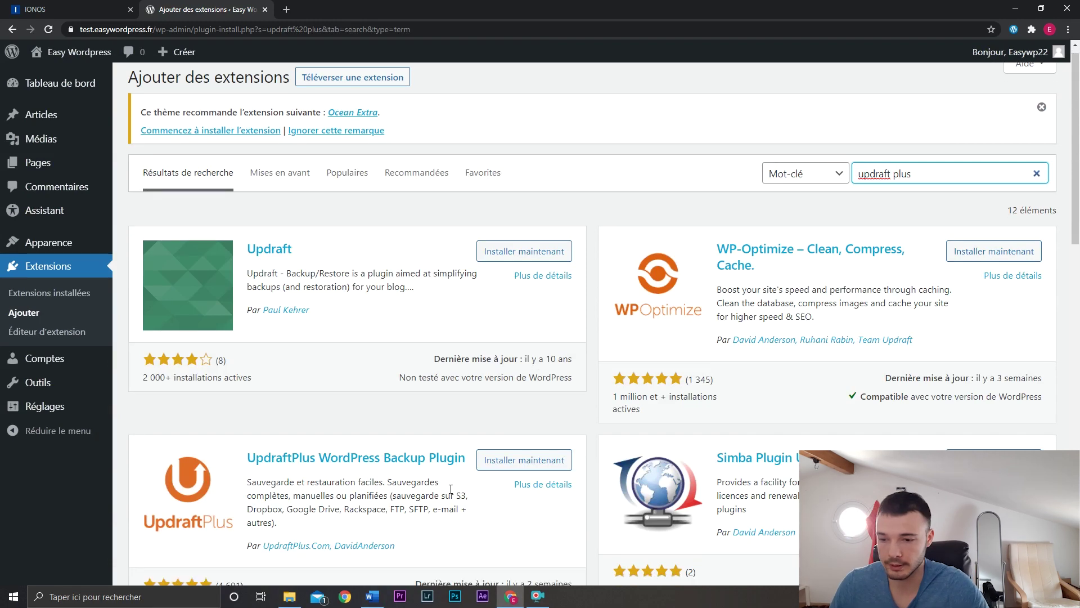
{"action": "left_click", "coordinate": [523, 358]}
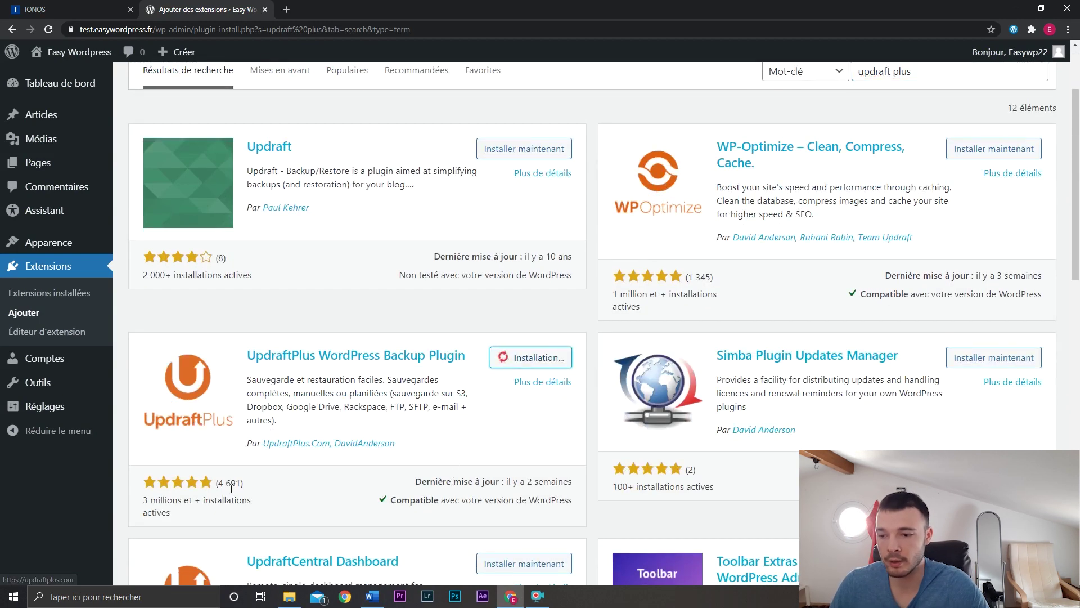
Search for 'wp fastest cache' and install it, then search for 'wps hide login'.
{"action": "scroll", "coordinate": [933, 201], "scroll_direction": "up", "scroll_amount": 2}
{"action": "left_click", "coordinate": [951, 186]}
{"action": "key", "text": "ctrl+shift+Left"}
{"action": "key", "text": "ctrl+shift+Left"}
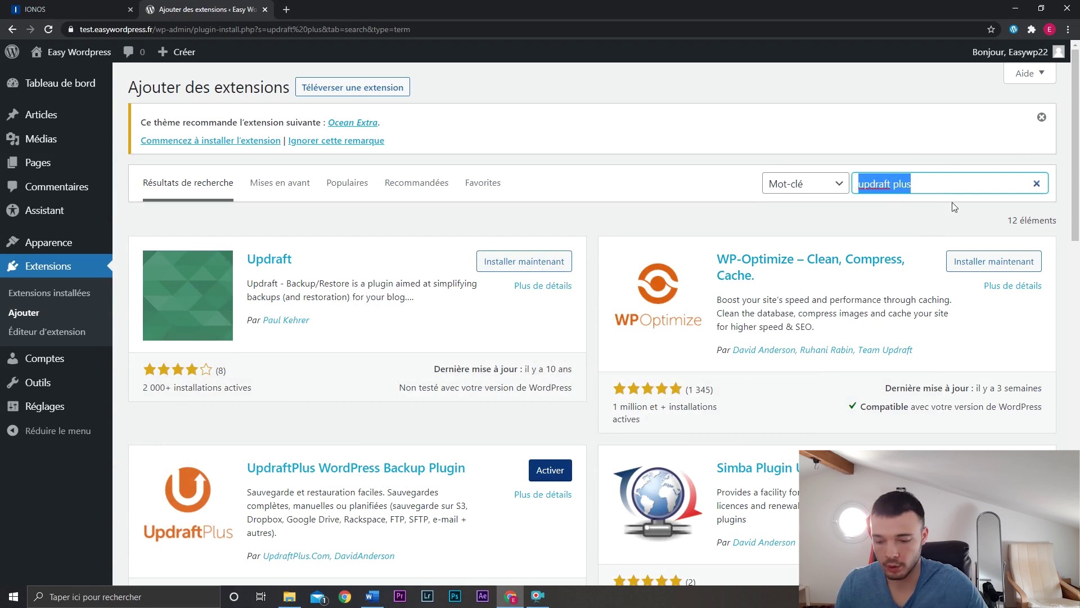
{"action": "type", "text": "wp fastest cache"}
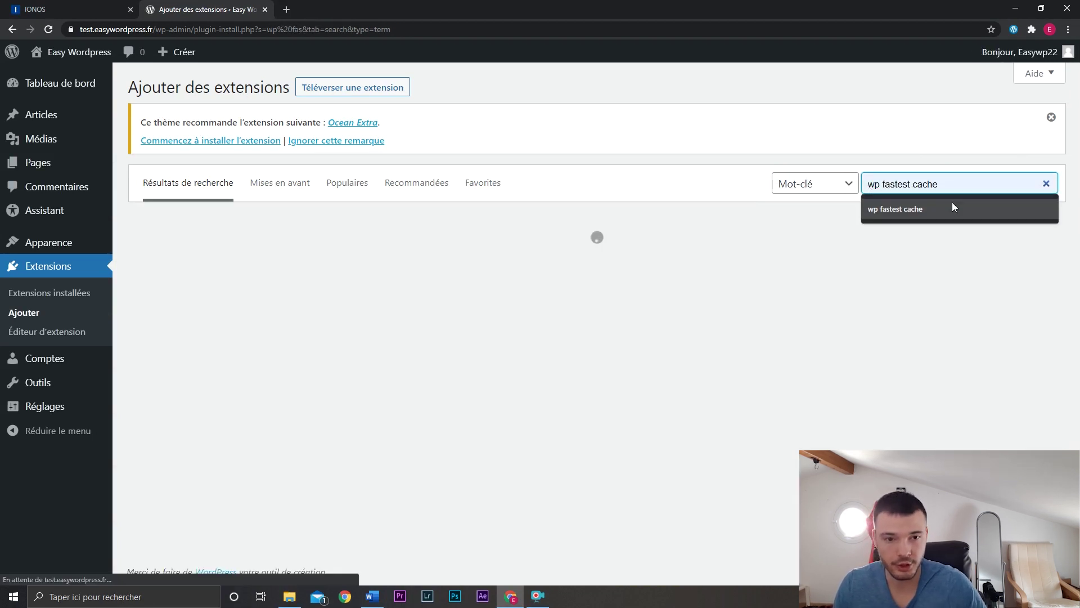
{"action": "left_click", "coordinate": [953, 203]}
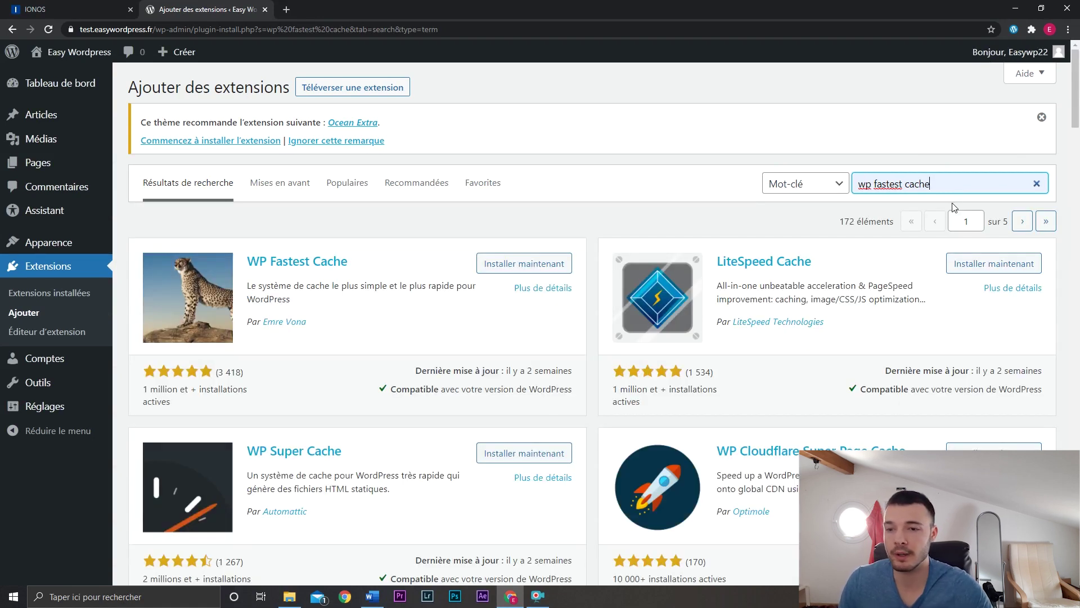
{"action": "left_click", "coordinate": [524, 265]}
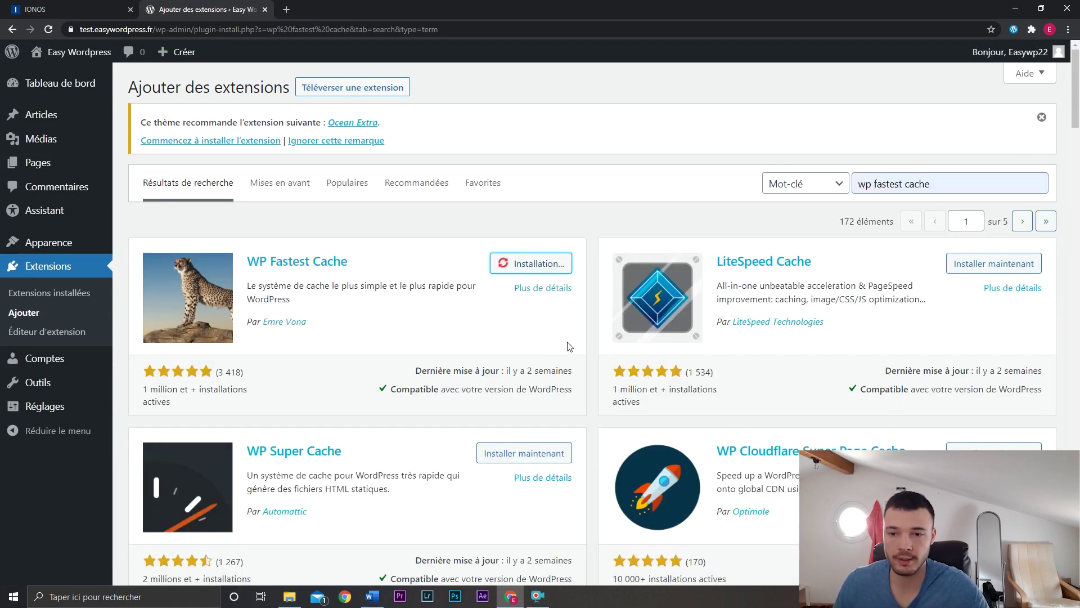
{"action": "left_click_drag", "start_coordinate": [933, 183], "coordinate": [873, 183]}
{"action": "type", "text": "s"}
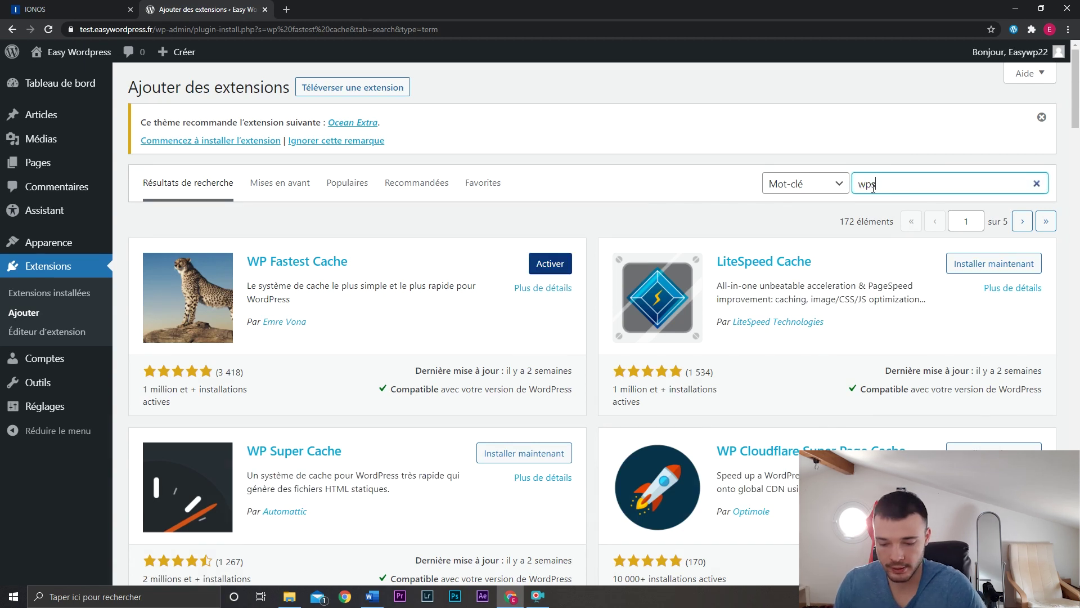
{"action": "type", "text": " hide login"}
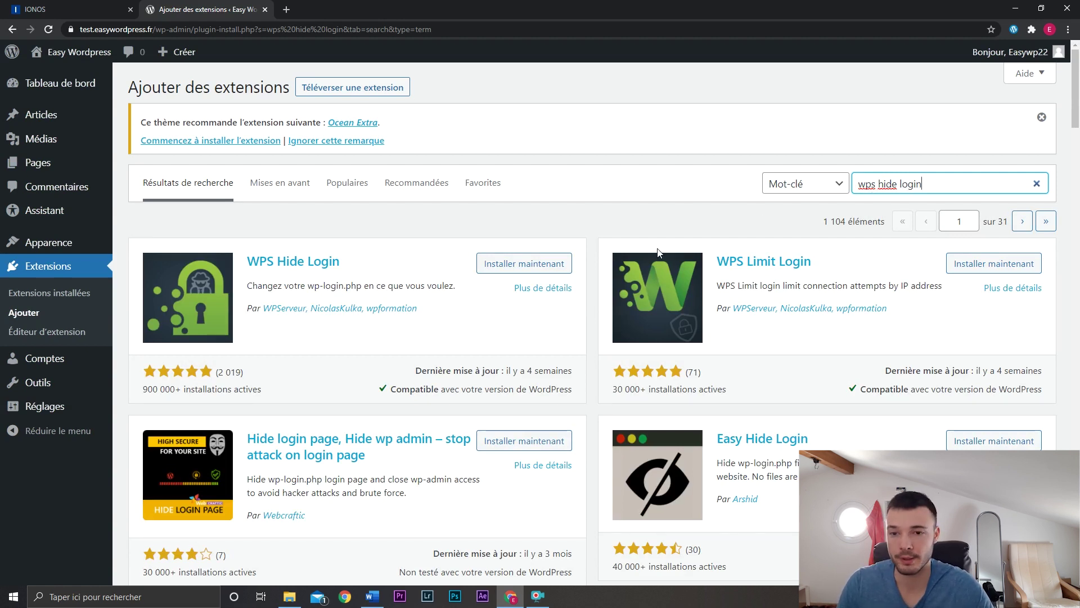
Install WPS Hide Login and WPS Limit Login, then search for 'formidable forms'.
{"action": "left_click", "coordinate": [516, 268]}
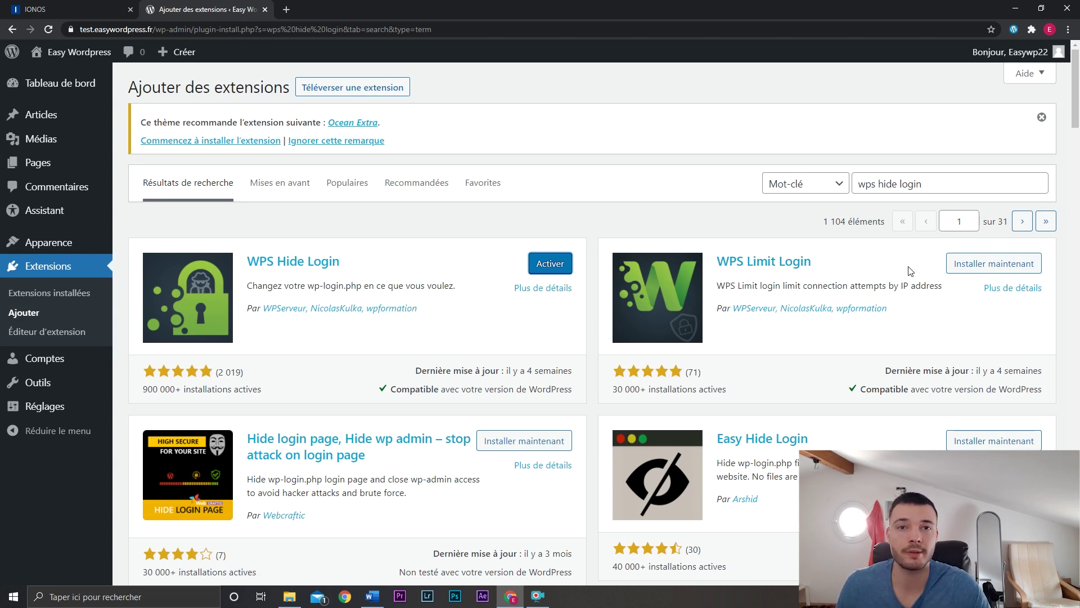
{"action": "left_click", "coordinate": [955, 265]}
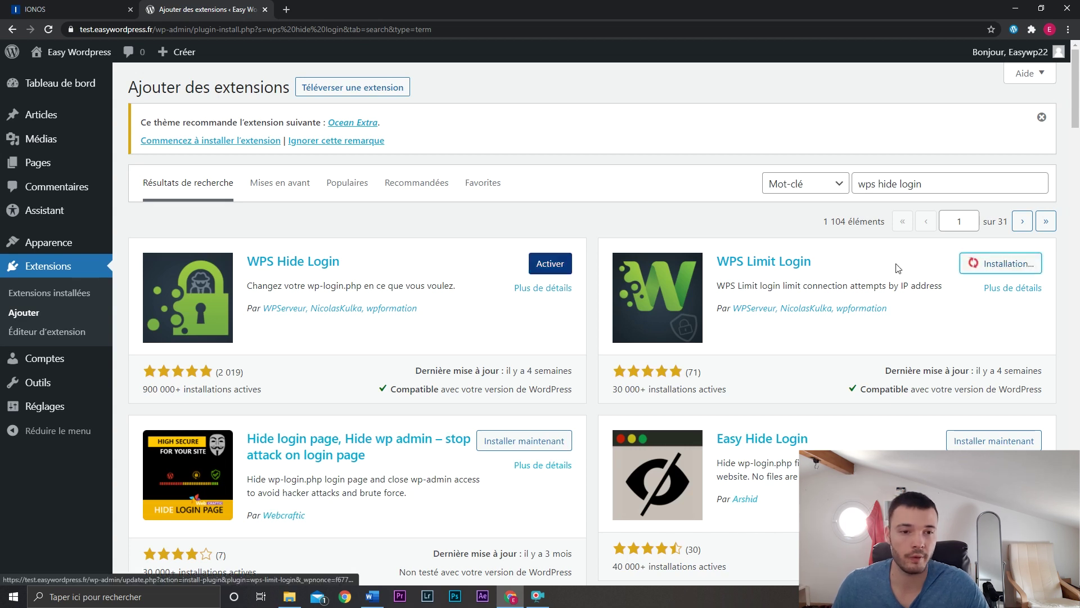
{"action": "triple_click", "coordinate": [940, 184]}
{"action": "type", "text": "formidable f"}
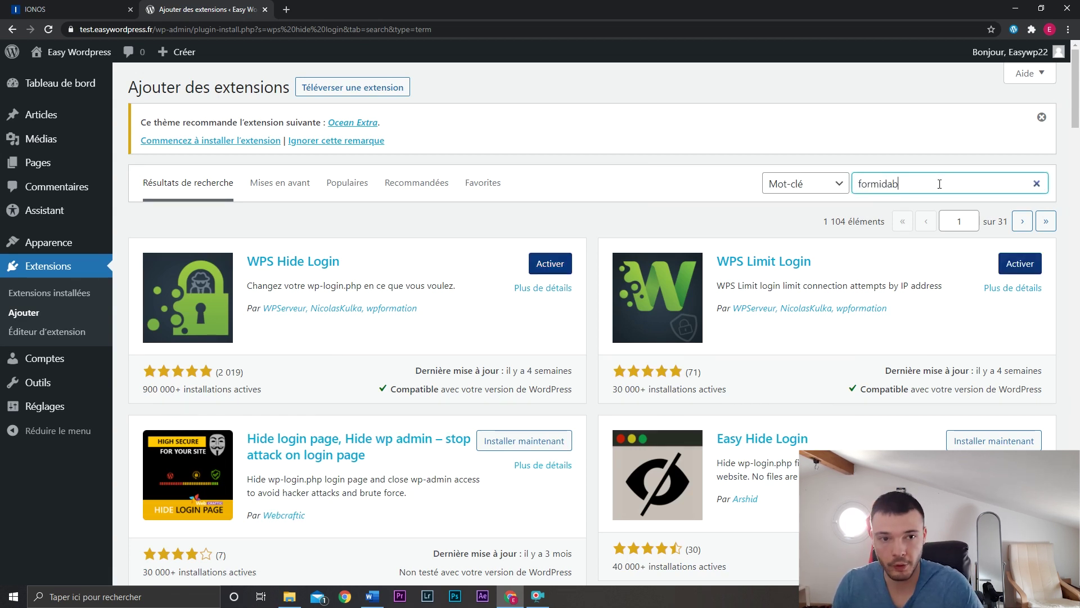
{"action": "type", "text": "orms"}
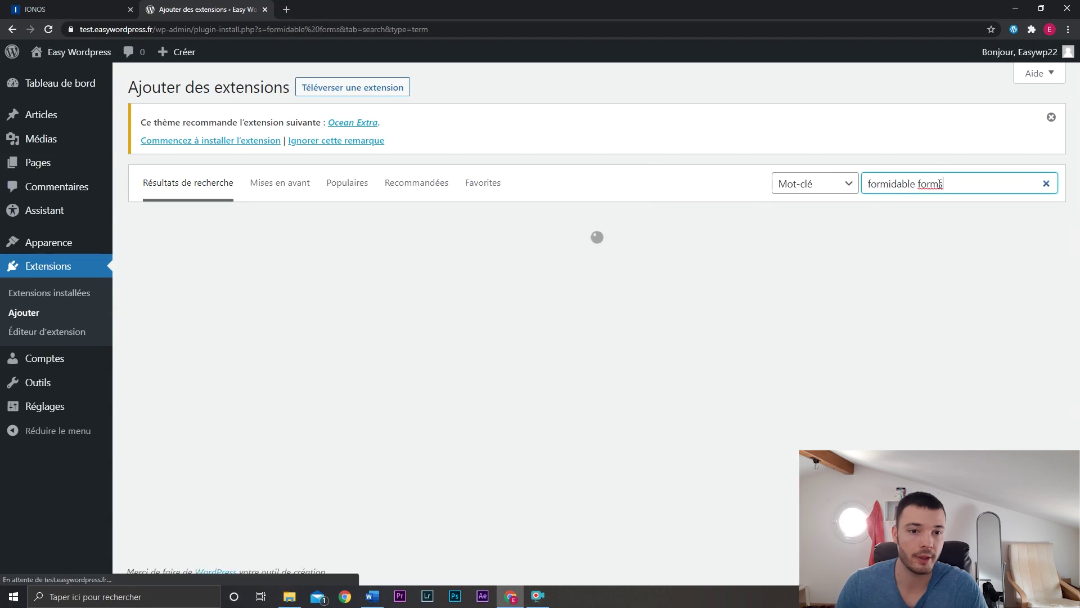
Search for 'cookie notice' and install Cookie Notice & Compliance, then search for 'yoast seo'.
{"action": "triple_click", "coordinate": [940, 184]}
{"action": "type", "text": "cookie notice"}
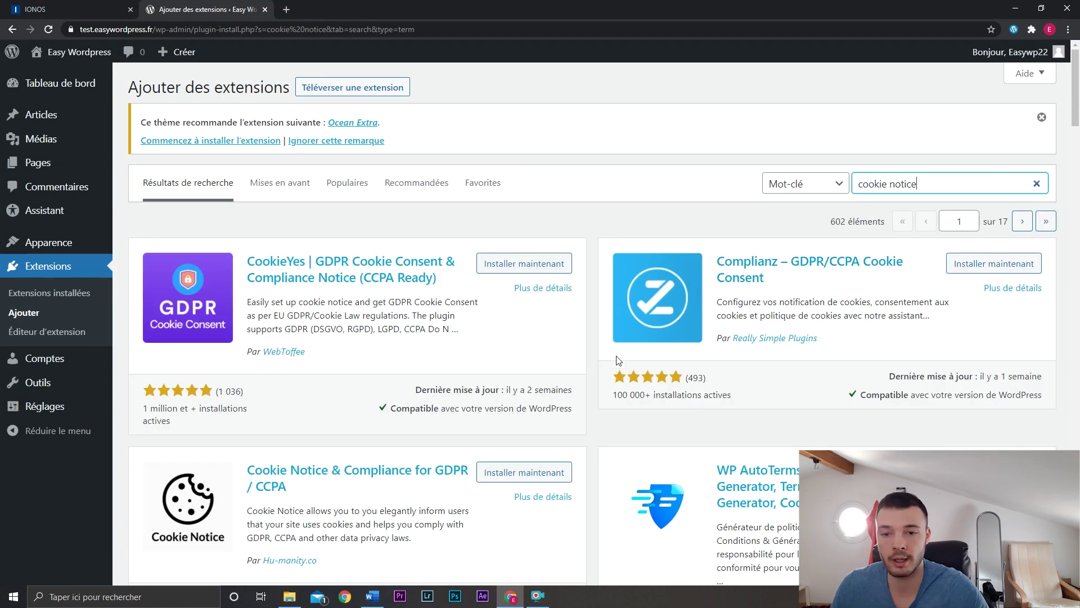
{"action": "scroll", "coordinate": [599, 353], "scroll_direction": "down", "scroll_amount": 1}
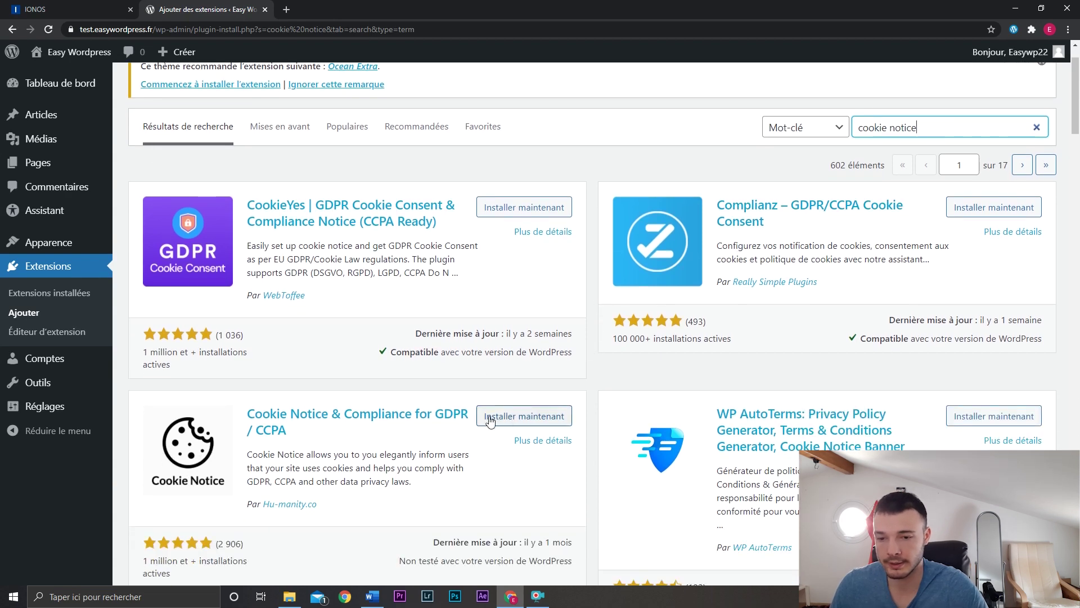
{"action": "left_click", "coordinate": [515, 418]}
{"action": "type", "text": "yoast se"}
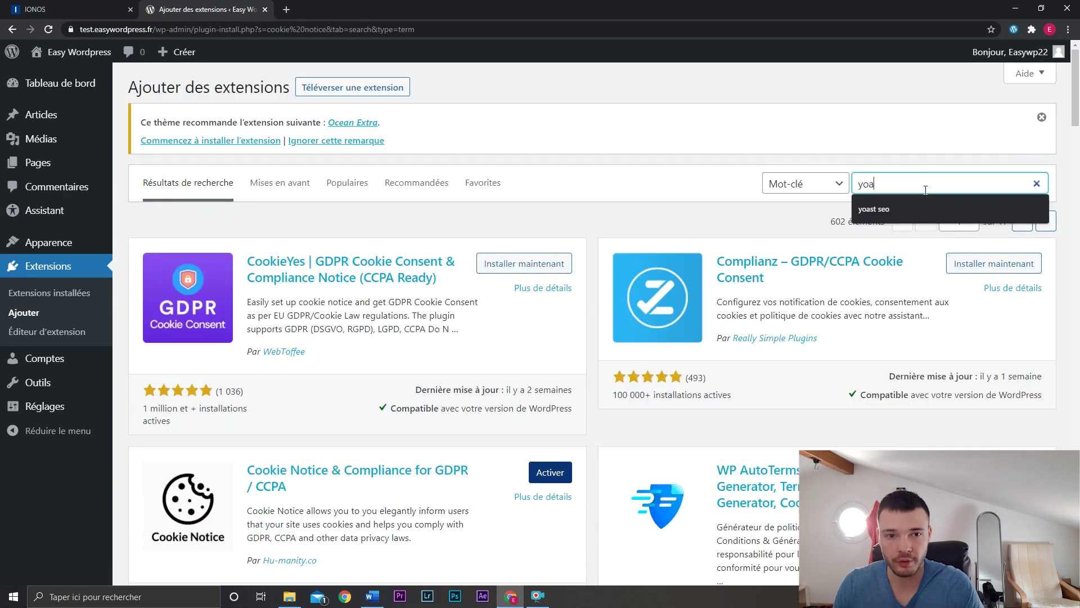
{"action": "type", "text": "o"}
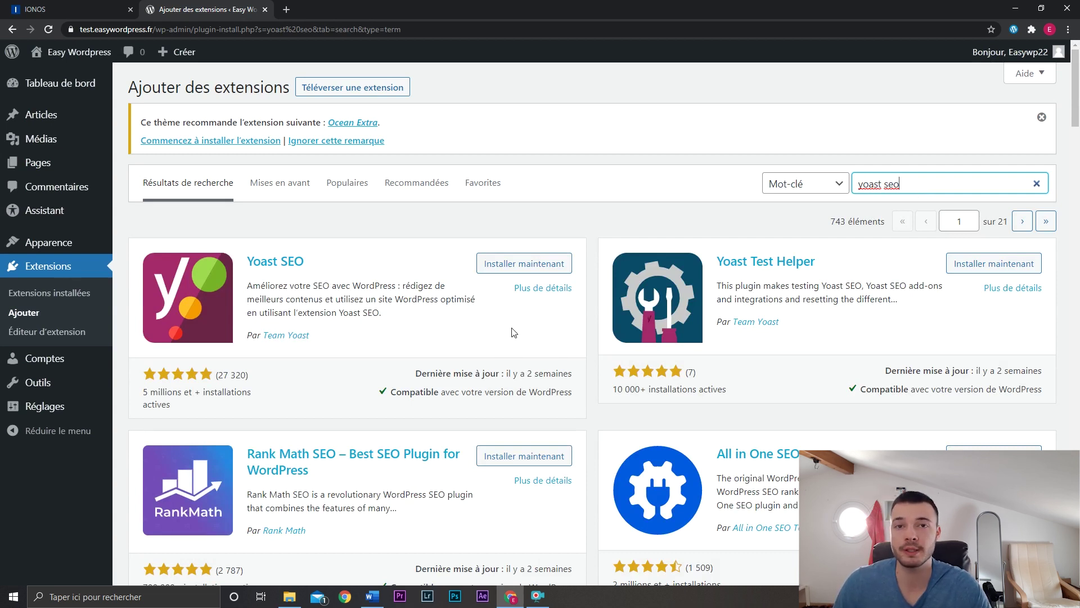
Install Yoast SEO and Constructeur de site Elementor, then go to Extensions installées.
{"action": "left_click", "coordinate": [512, 265]}
{"action": "triple_click", "coordinate": [904, 184]}
{"action": "type", "text": "el"}
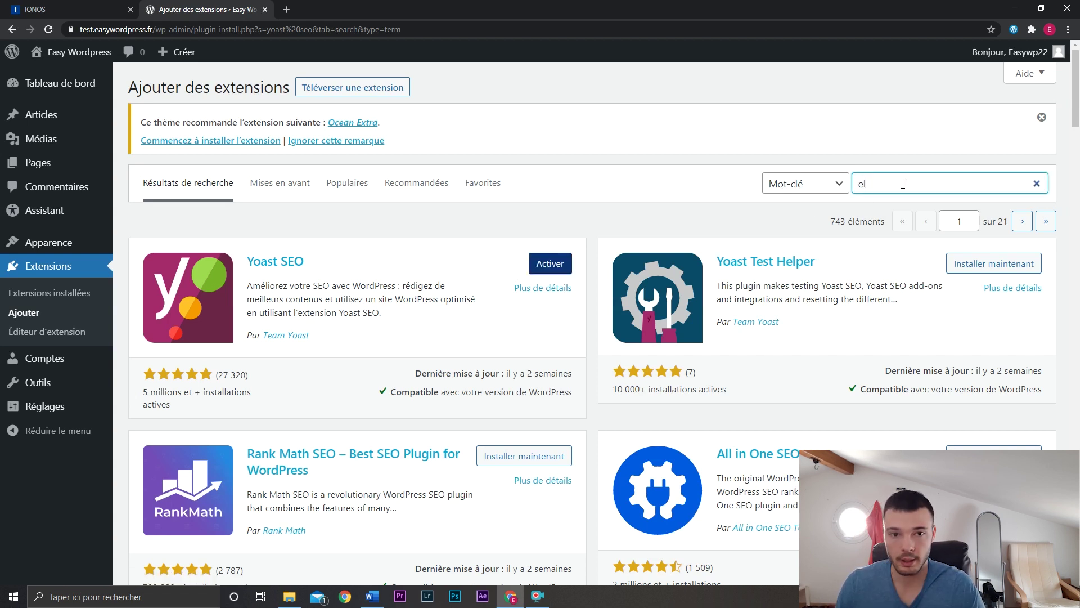
{"action": "type", "text": "ementor"}
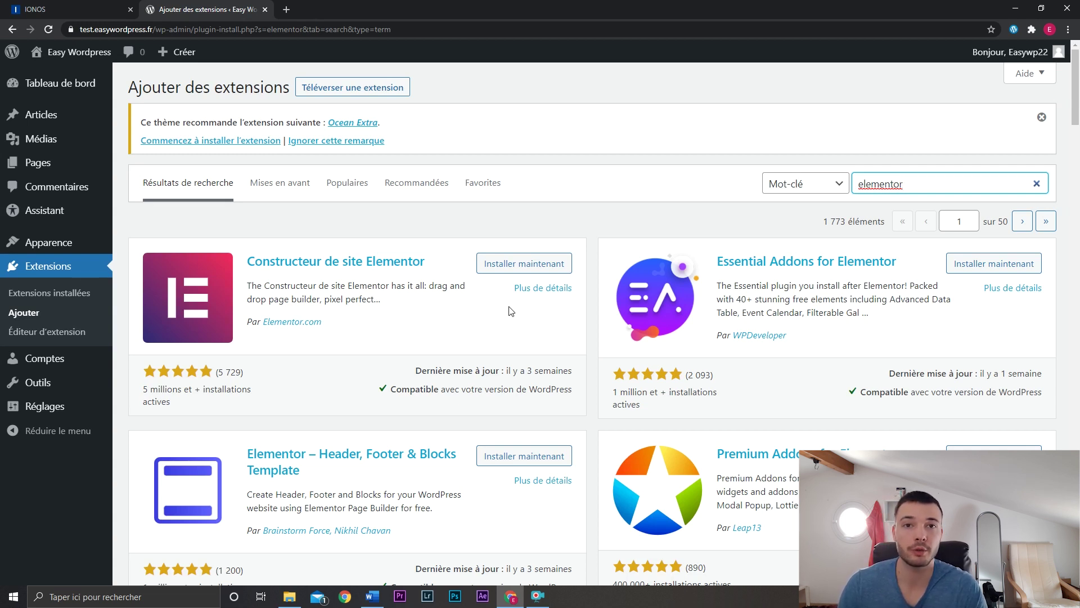
{"action": "left_click", "coordinate": [502, 264]}
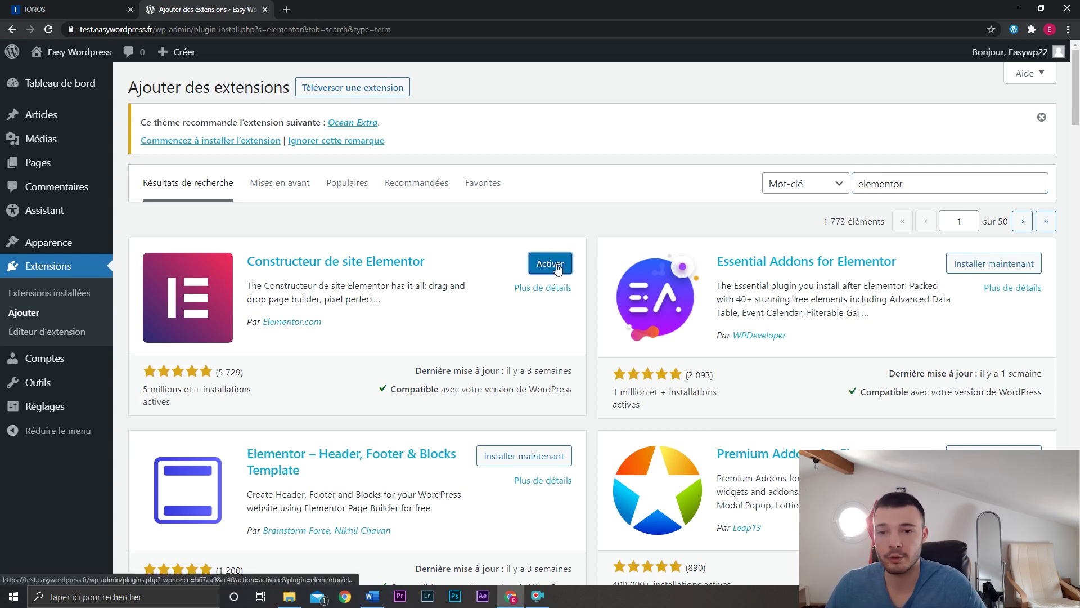
{"action": "left_click", "coordinate": [86, 293]}
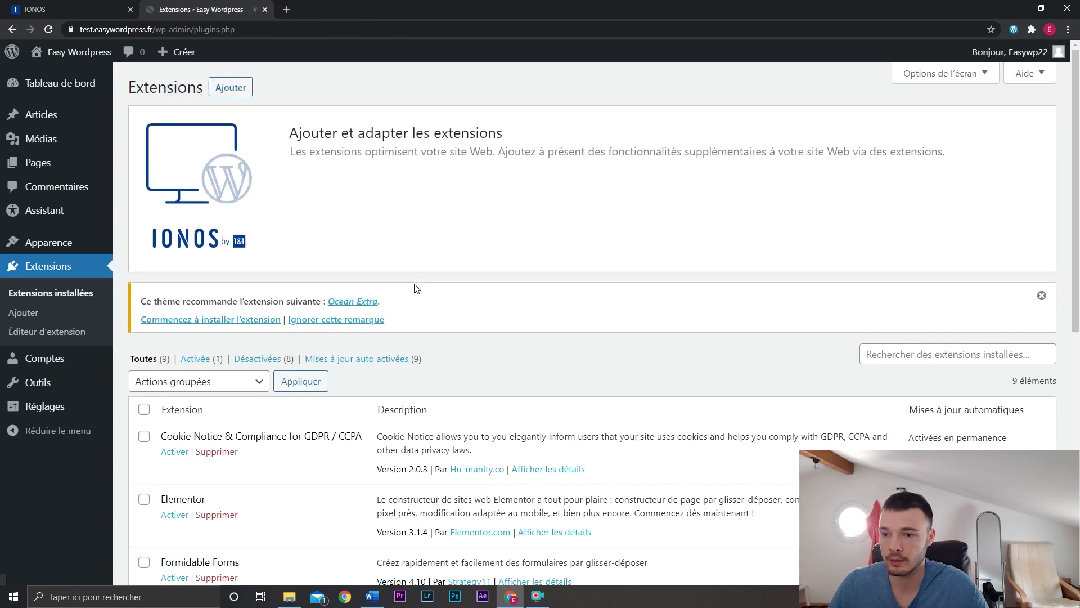
Deactivate and delete the IONOS Assistant plugin, confirming the deletion.
{"action": "scroll", "coordinate": [545, 327], "scroll_direction": "down", "scroll_amount": 8}
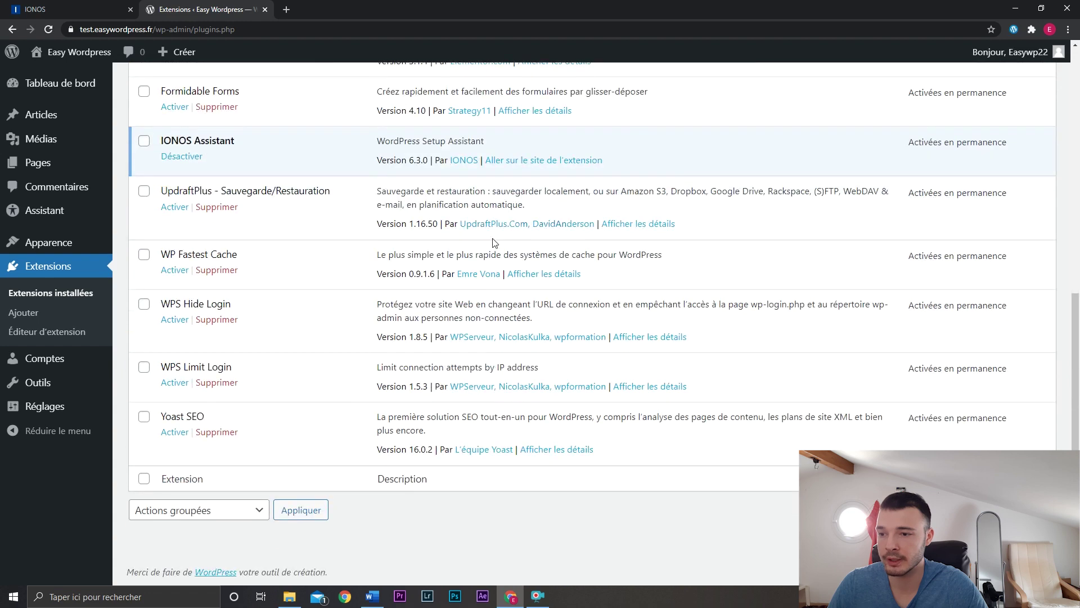
{"action": "scroll", "coordinate": [493, 242], "scroll_direction": "up", "scroll_amount": 5}
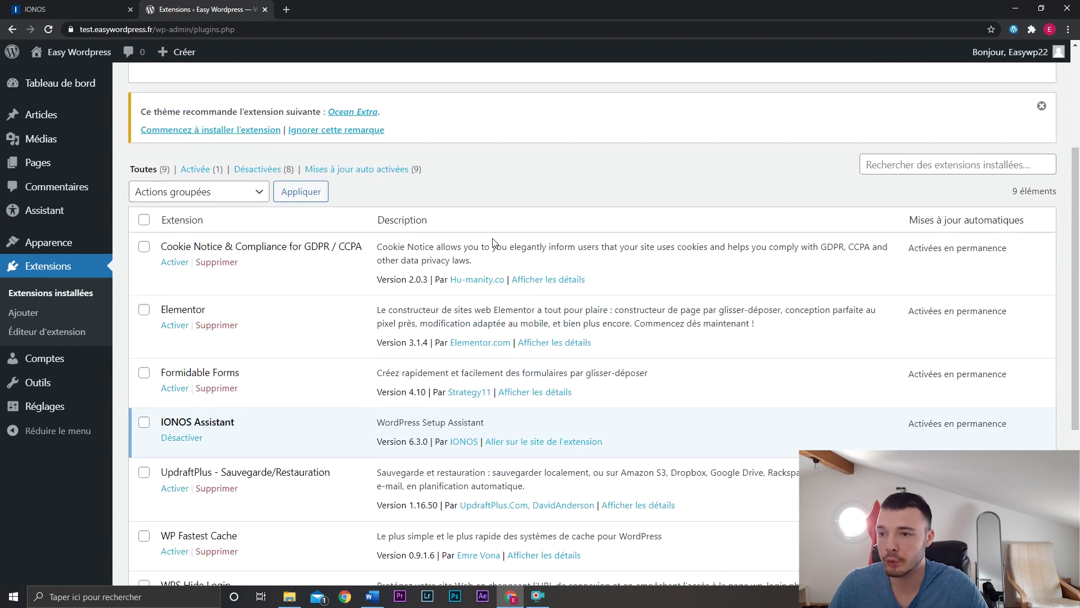
{"action": "scroll", "coordinate": [494, 242], "scroll_direction": "down", "scroll_amount": 2}
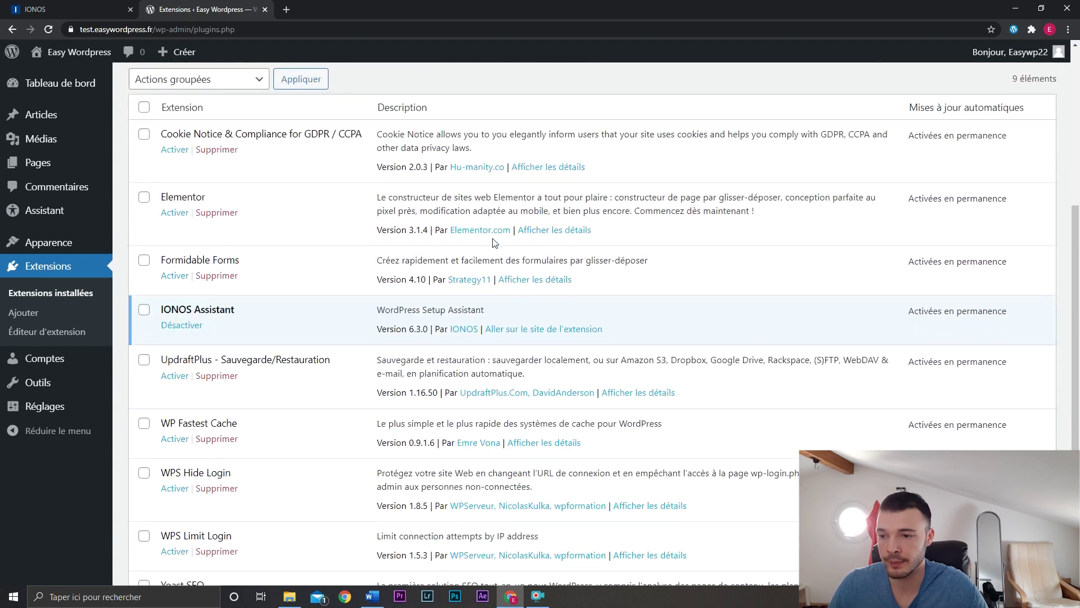
{"action": "left_click", "coordinate": [187, 326]}
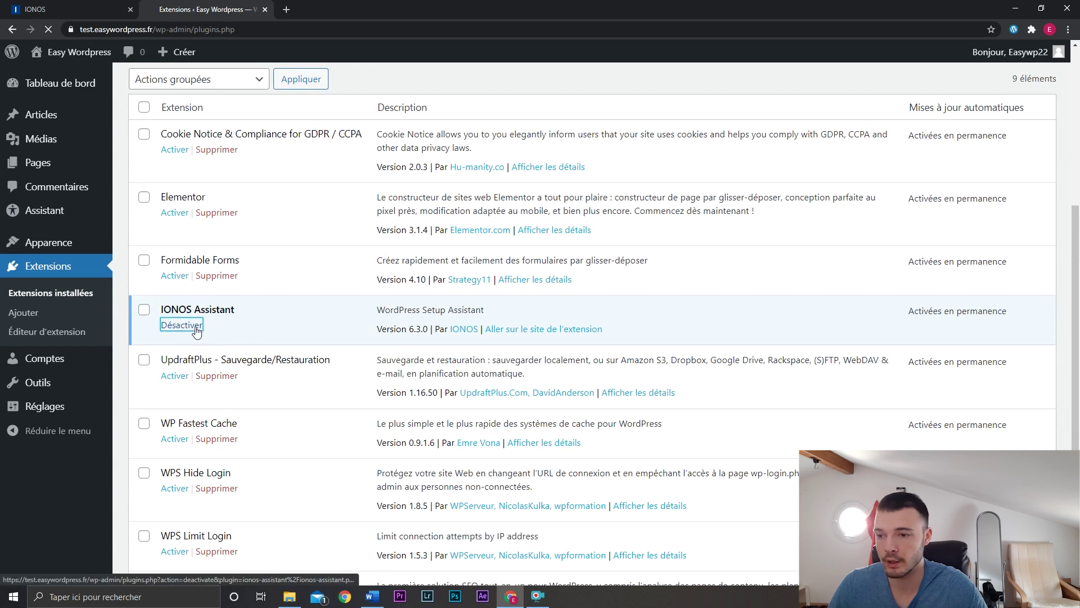
{"action": "scroll", "coordinate": [313, 312], "scroll_direction": "down", "scroll_amount": 1}
{"action": "left_click", "coordinate": [224, 320]}
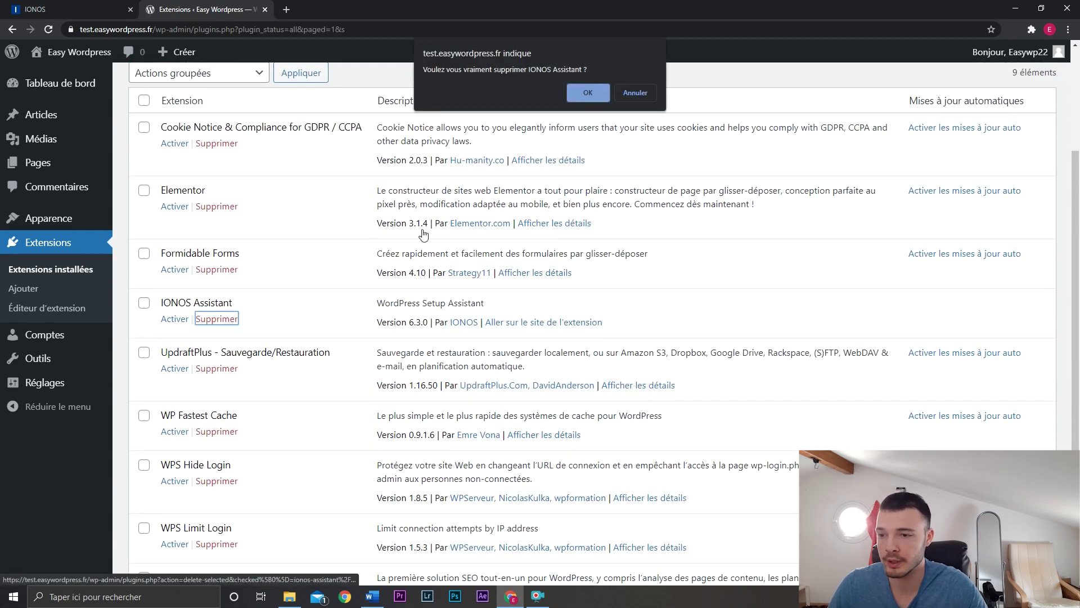
{"action": "left_click", "coordinate": [586, 92]}
Bulk-activate all eight remaining plugins with Actions groupées > Activer and dismiss the notices.
{"action": "scroll", "coordinate": [531, 246], "scroll_direction": "down", "scroll_amount": 3}
{"action": "scroll", "coordinate": [531, 246], "scroll_direction": "up", "scroll_amount": 3}
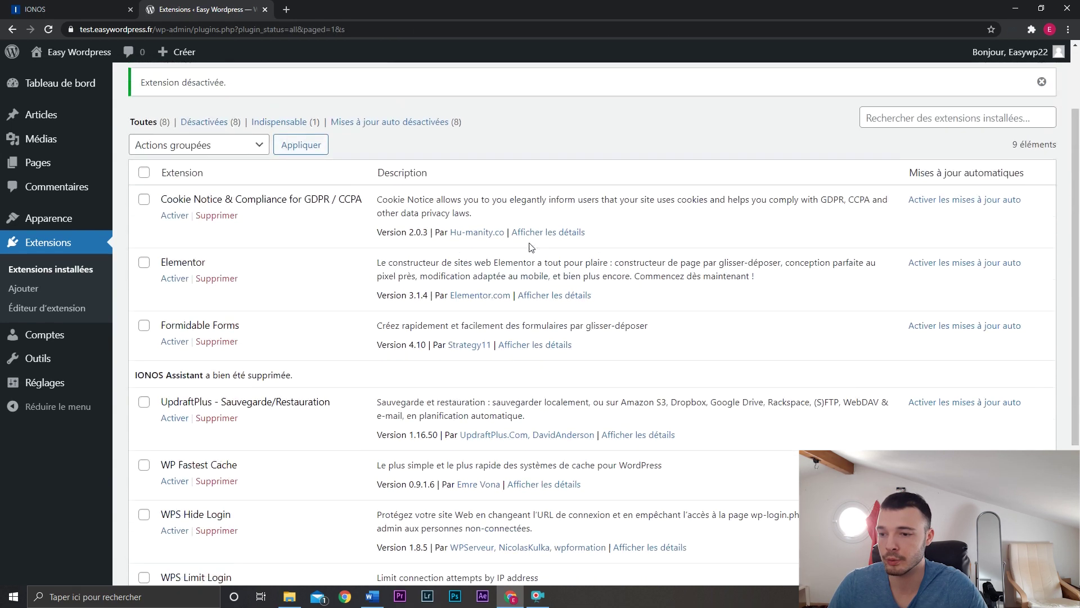
{"action": "scroll", "coordinate": [531, 246], "scroll_direction": "down", "scroll_amount": 3}
{"action": "scroll", "coordinate": [531, 246], "scroll_direction": "up", "scroll_amount": 2}
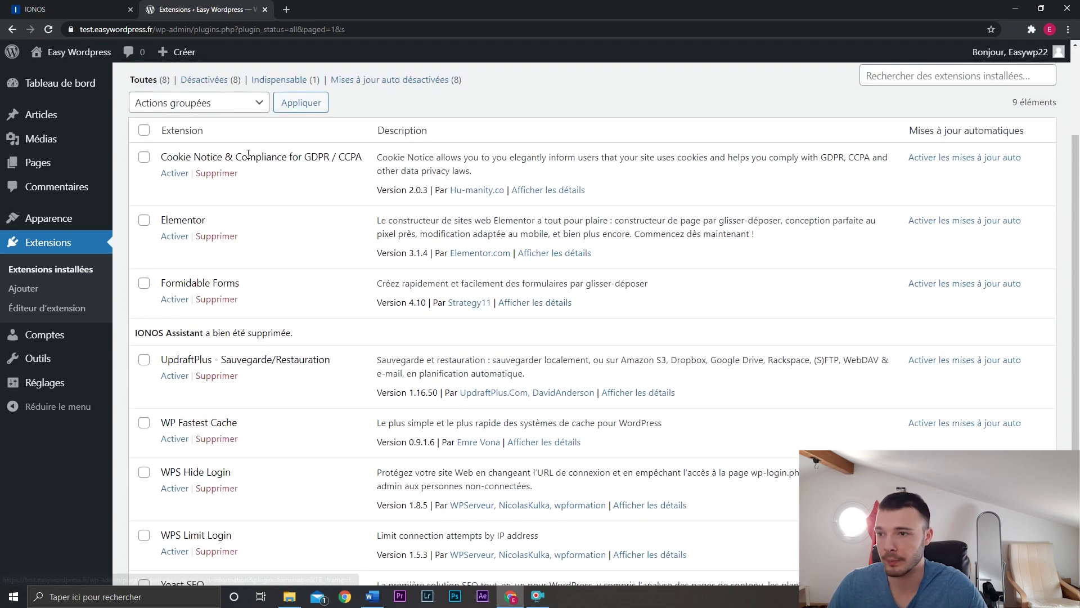
{"action": "left_click", "coordinate": [144, 130]}
{"action": "left_click", "coordinate": [204, 107]}
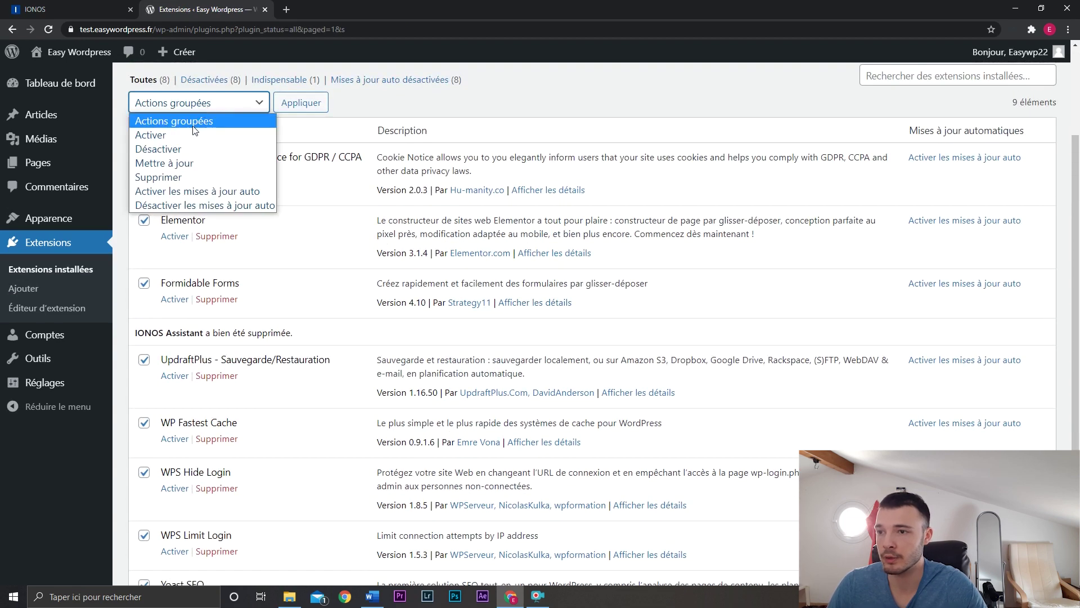
{"action": "left_click", "coordinate": [194, 135]}
{"action": "left_click", "coordinate": [316, 111]}
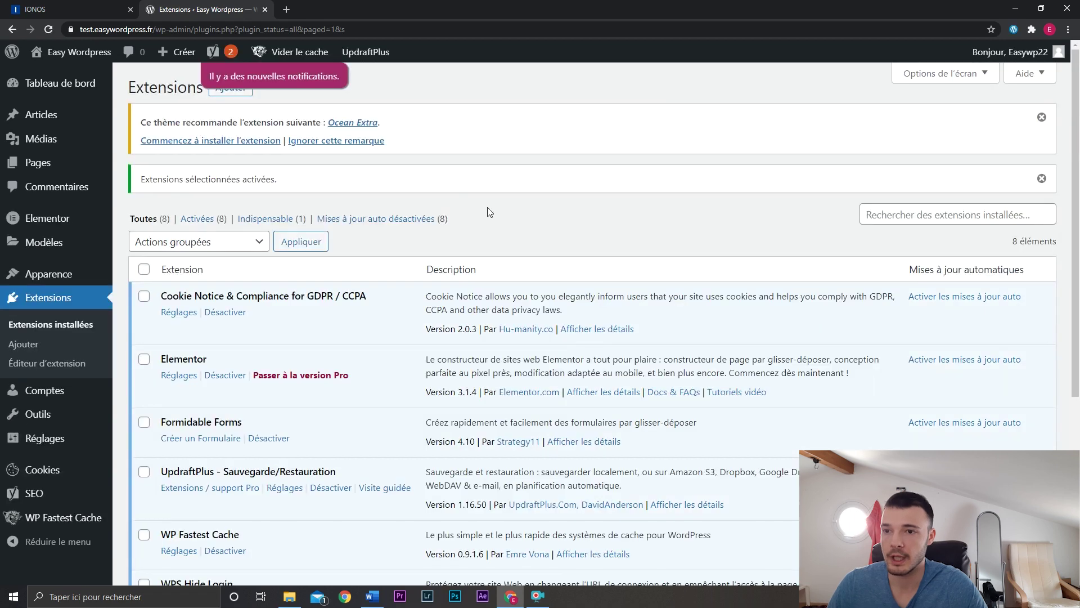
{"action": "left_click", "coordinate": [1042, 117]}
{"action": "left_click", "coordinate": [1042, 117]}
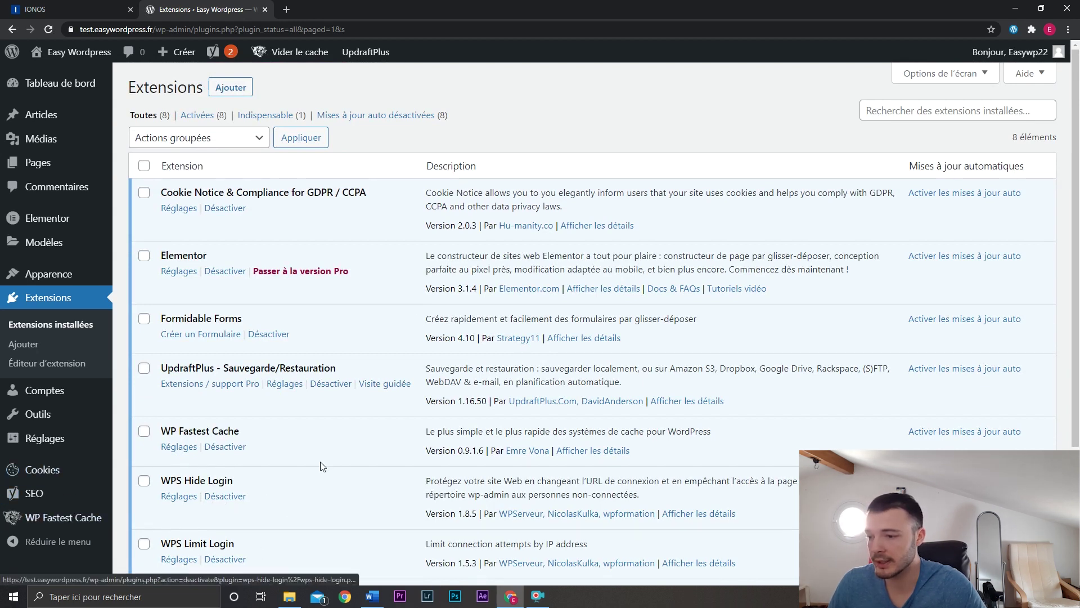
Go to UpdraftPlus Sauvegarder / Restaurer from the admin bar menu.
{"action": "mouse_move", "coordinate": [78, 500]}
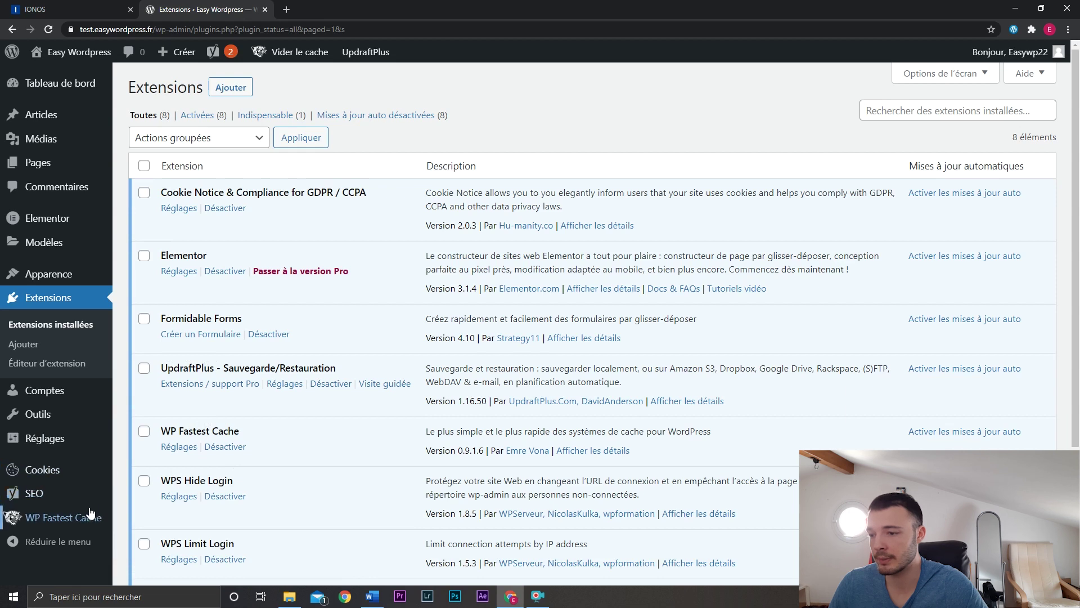
{"action": "mouse_move", "coordinate": [88, 440]}
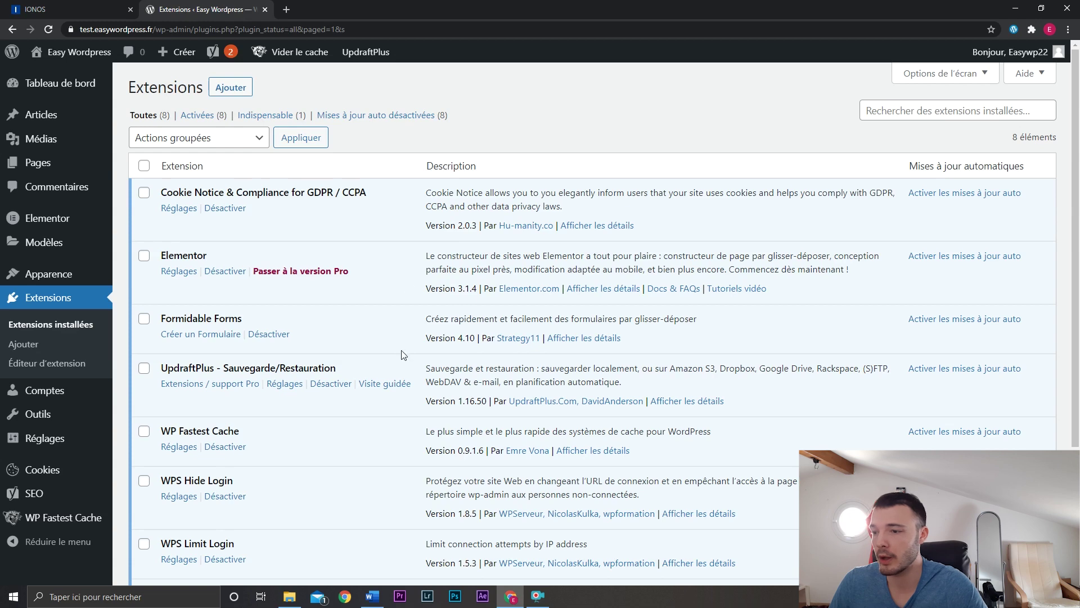
{"action": "mouse_move", "coordinate": [379, 56]}
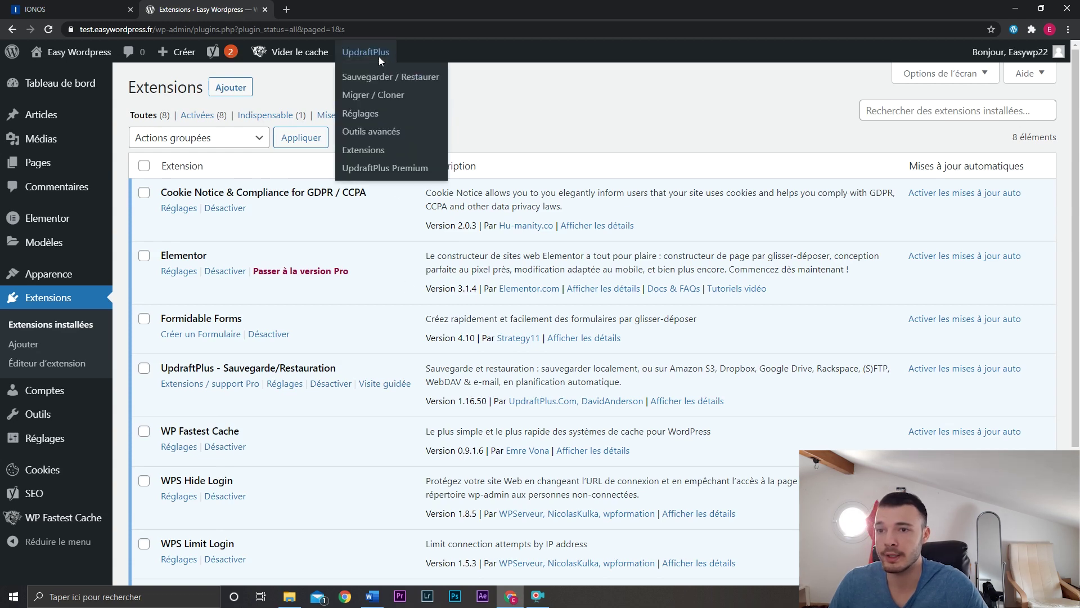
{"action": "left_click", "coordinate": [391, 85]}
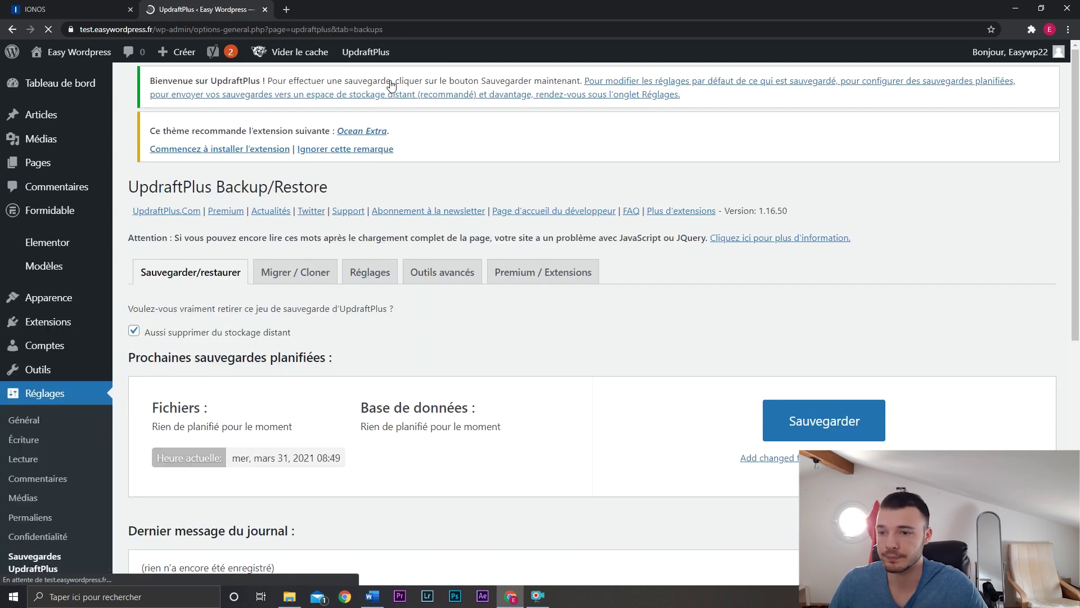
Dismiss the first-backup popup and show the UpdraftPlus Réglages tab.
{"action": "left_click", "coordinate": [949, 405]}
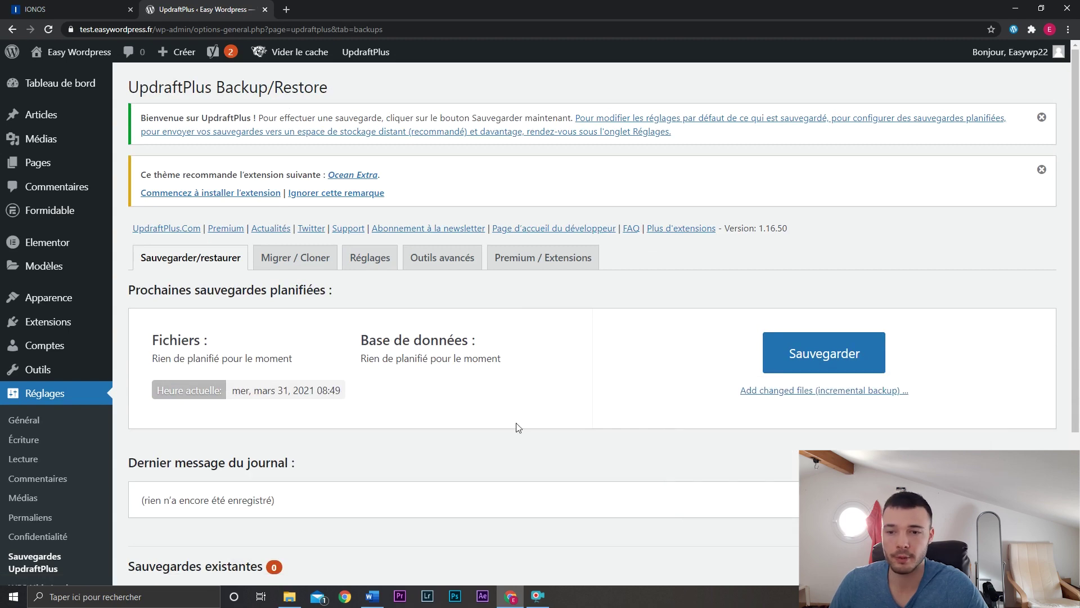
{"action": "scroll", "coordinate": [512, 419], "scroll_direction": "down", "scroll_amount": 1}
{"action": "scroll", "coordinate": [512, 418], "scroll_direction": "up", "scroll_amount": 3}
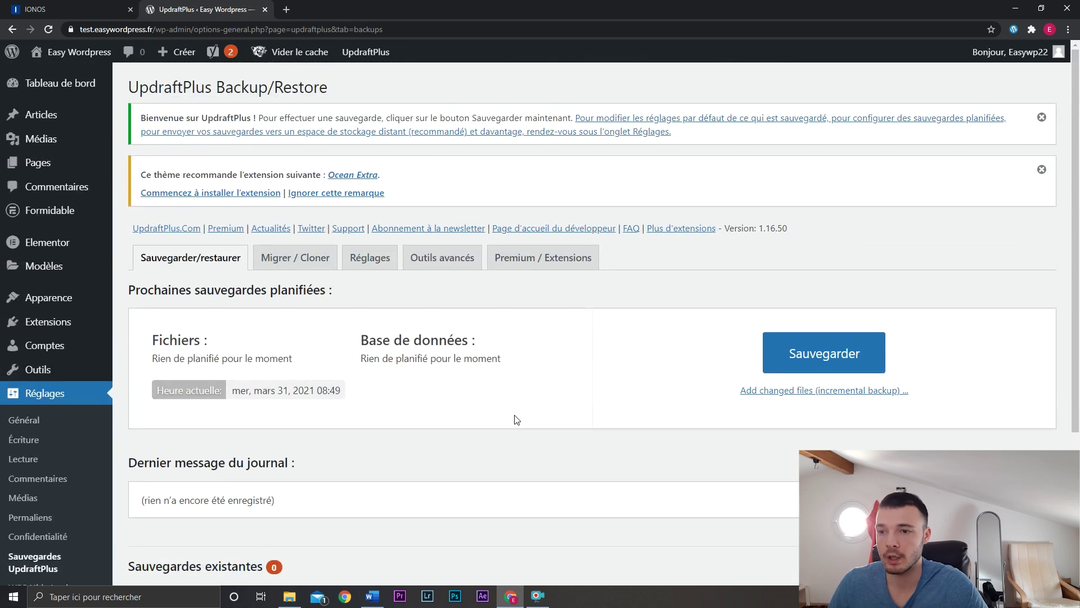
{"action": "left_click", "coordinate": [372, 262]}
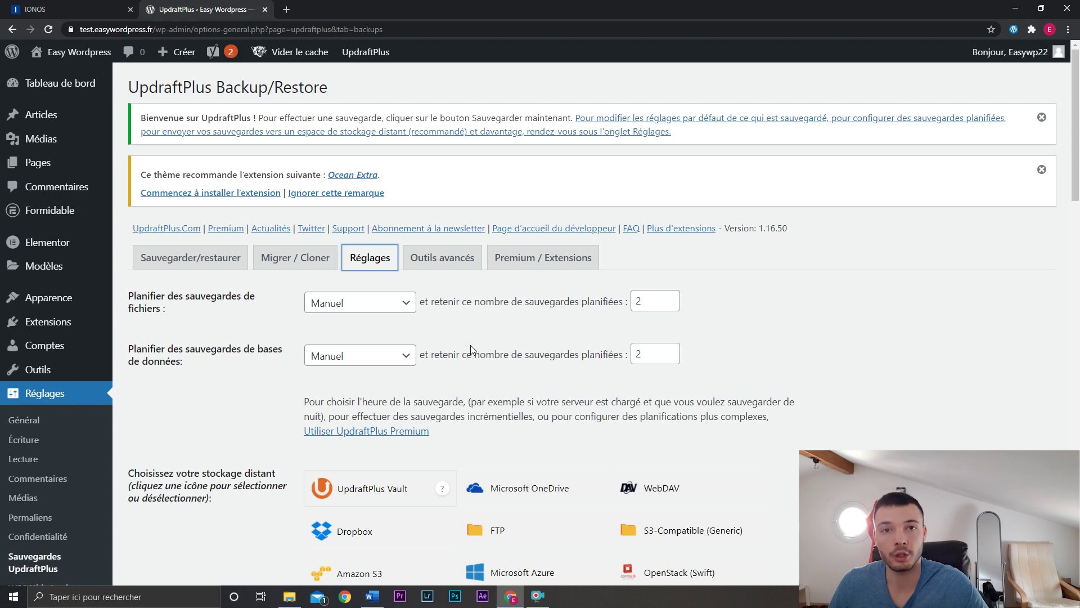
Set both file and database backup schedules to Hebdomadairement and save the changes.
{"action": "left_click", "coordinate": [388, 303]}
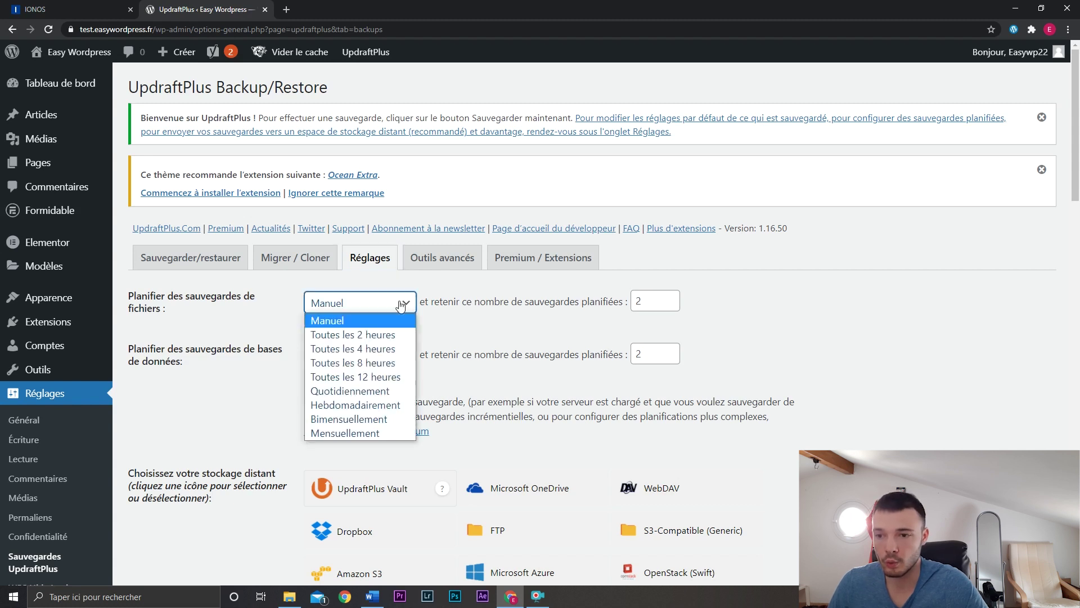
{"action": "left_click", "coordinate": [382, 404]}
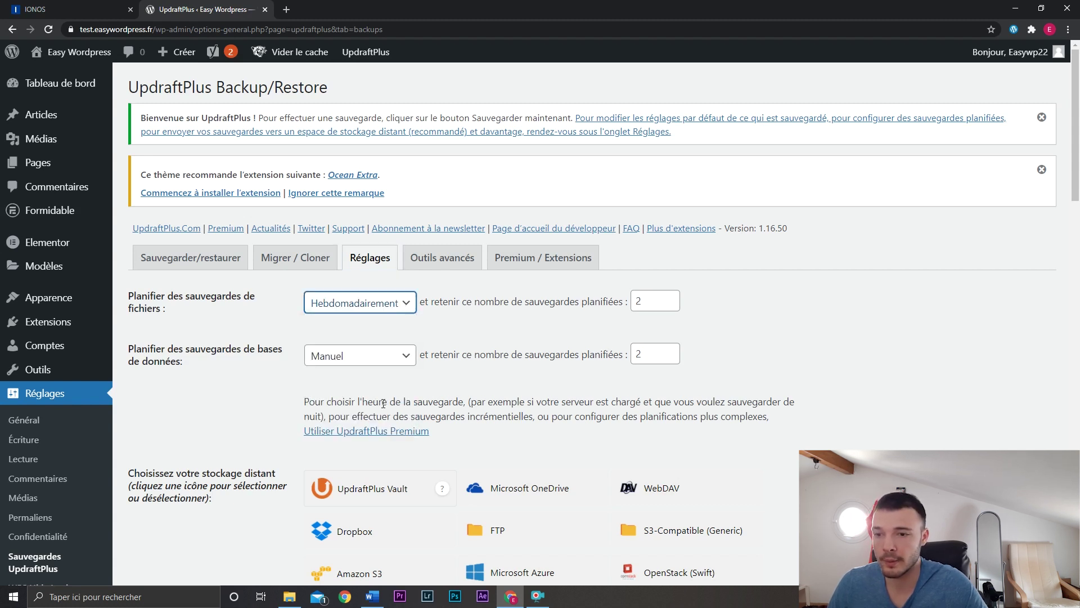
{"action": "left_click", "coordinate": [388, 349]}
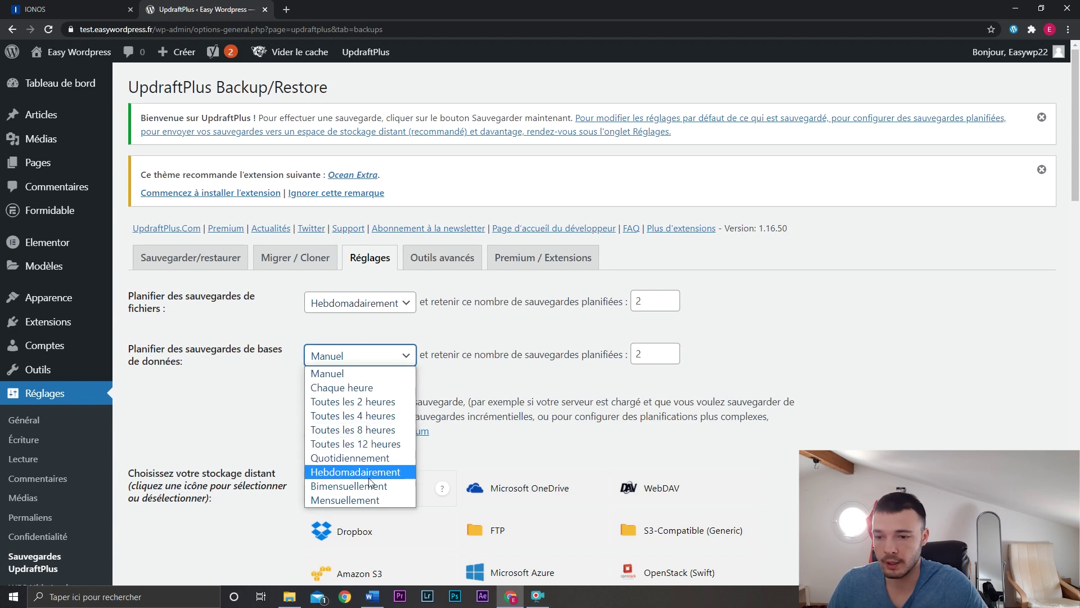
{"action": "left_click", "coordinate": [387, 466]}
{"action": "scroll", "coordinate": [387, 466], "scroll_direction": "down", "scroll_amount": 4}
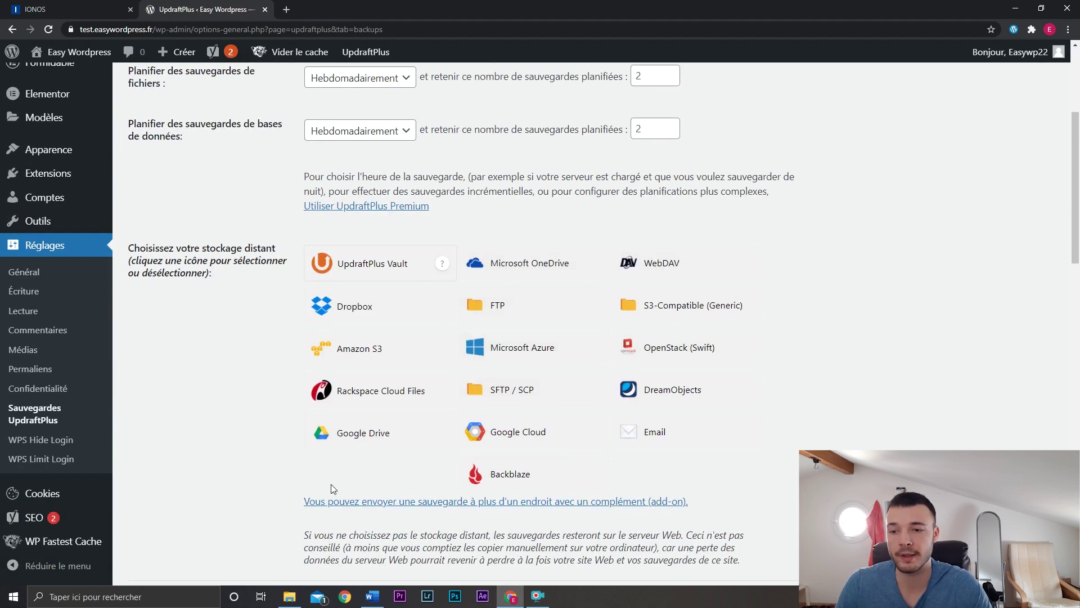
{"action": "scroll", "coordinate": [236, 354], "scroll_direction": "down", "scroll_amount": 4}
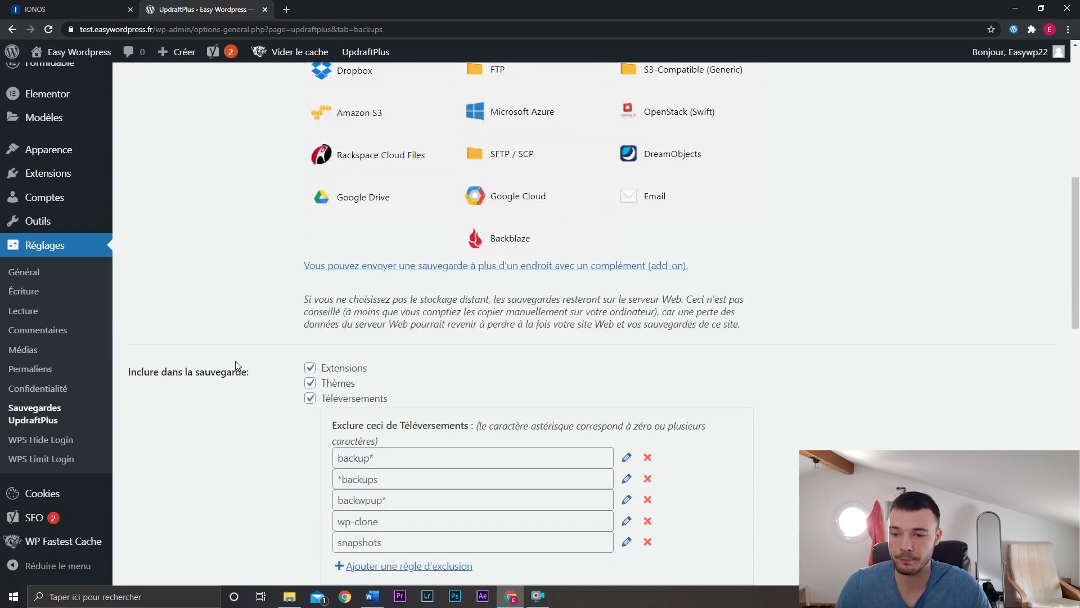
{"action": "scroll", "coordinate": [235, 363], "scroll_direction": "down", "scroll_amount": 15}
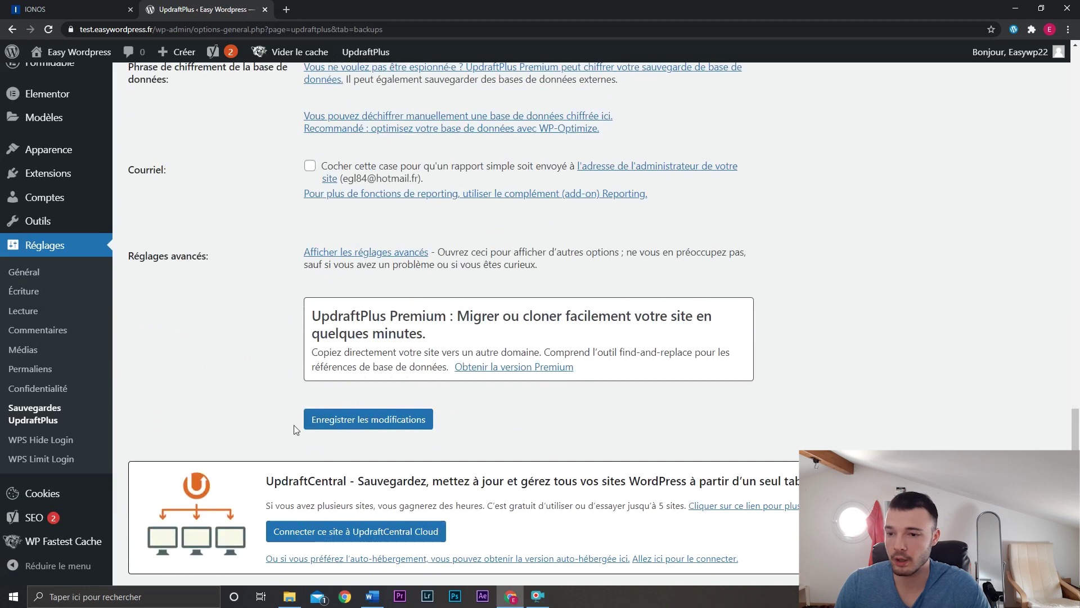
{"action": "left_click", "coordinate": [324, 420]}
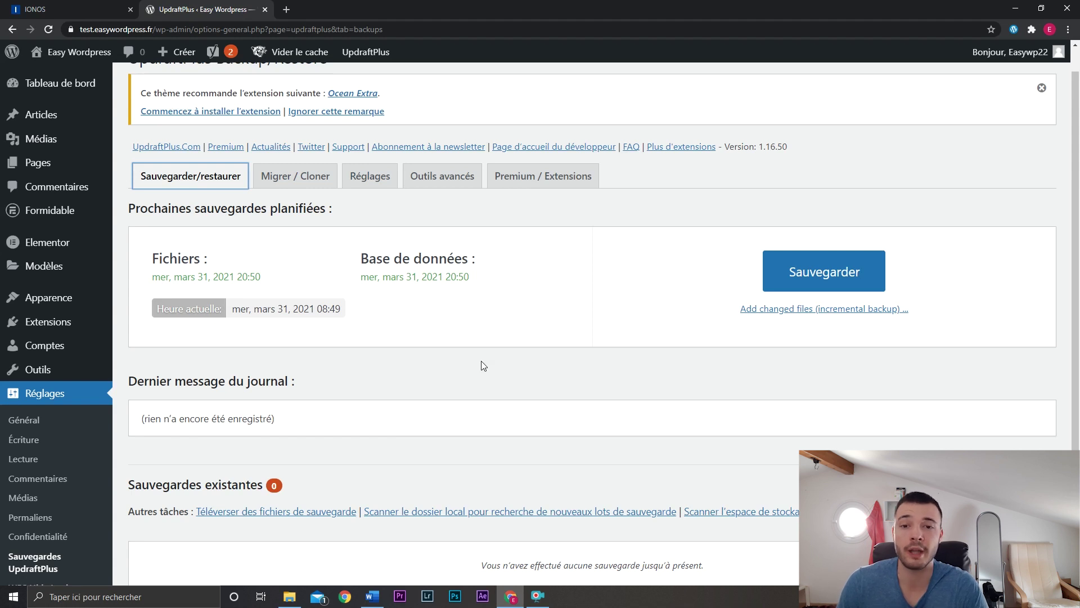
Go to the WP Fastest Cache options page.
{"action": "scroll", "coordinate": [520, 337], "scroll_direction": "down", "scroll_amount": 2}
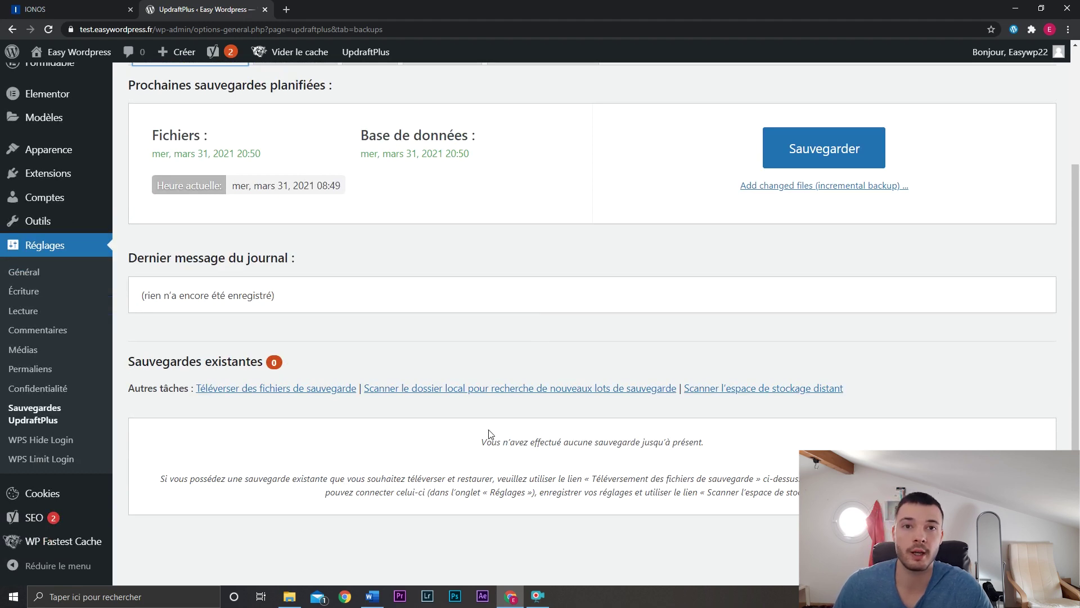
{"action": "scroll", "coordinate": [443, 302], "scroll_direction": "up", "scroll_amount": 3}
{"action": "scroll", "coordinate": [429, 326], "scroll_direction": "down", "scroll_amount": 3}
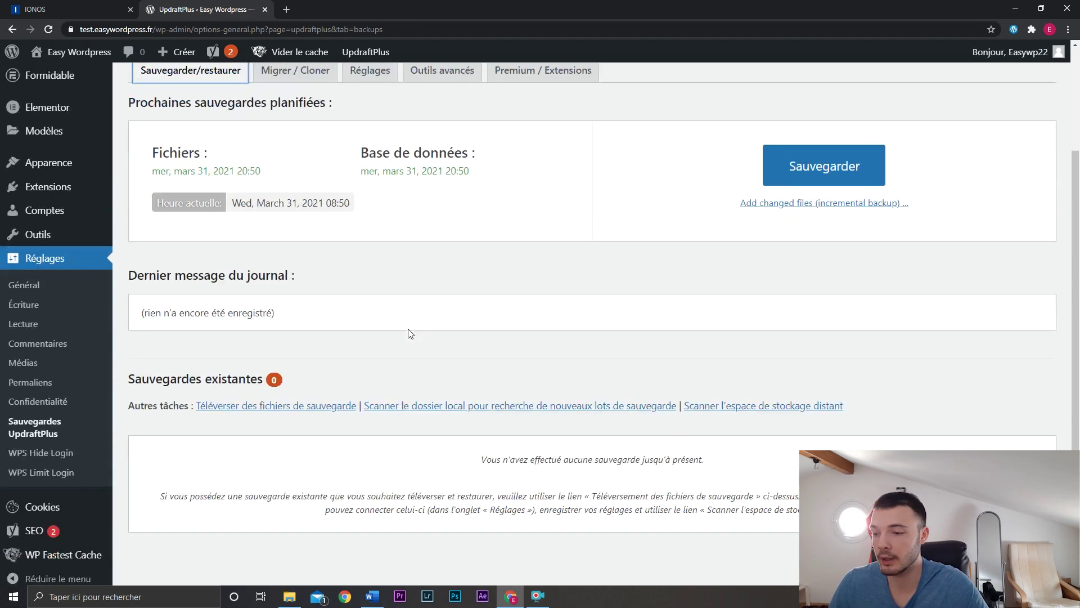
{"action": "left_click", "coordinate": [88, 544]}
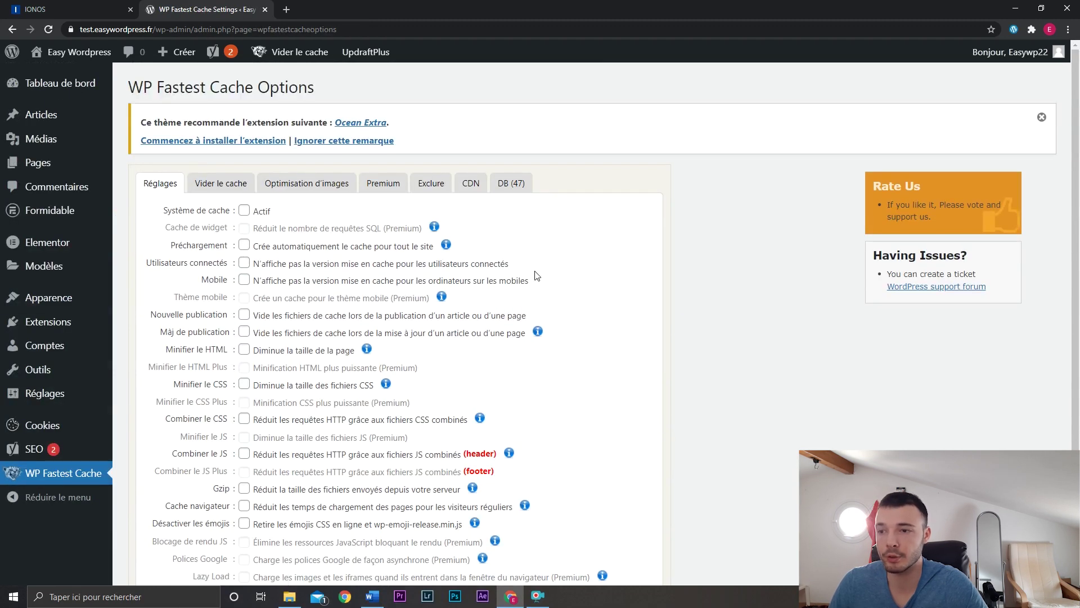
Enable the cache system and preloading for home page, posts, categories, attachments, tags and pages.
{"action": "left_click", "coordinate": [245, 211]}
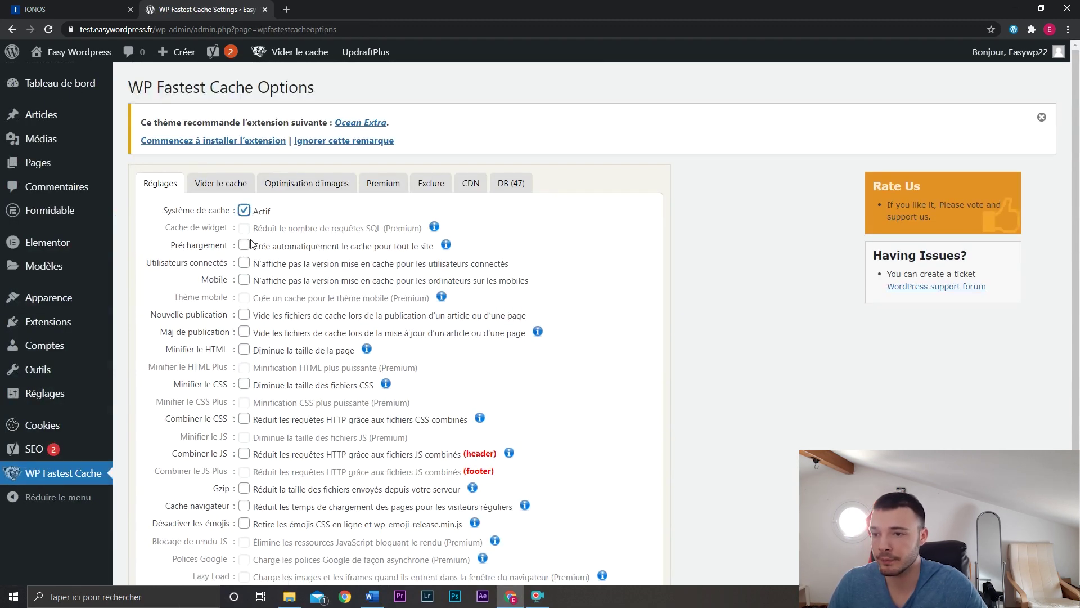
{"action": "left_click", "coordinate": [244, 245]}
{"action": "left_click", "coordinate": [449, 221]}
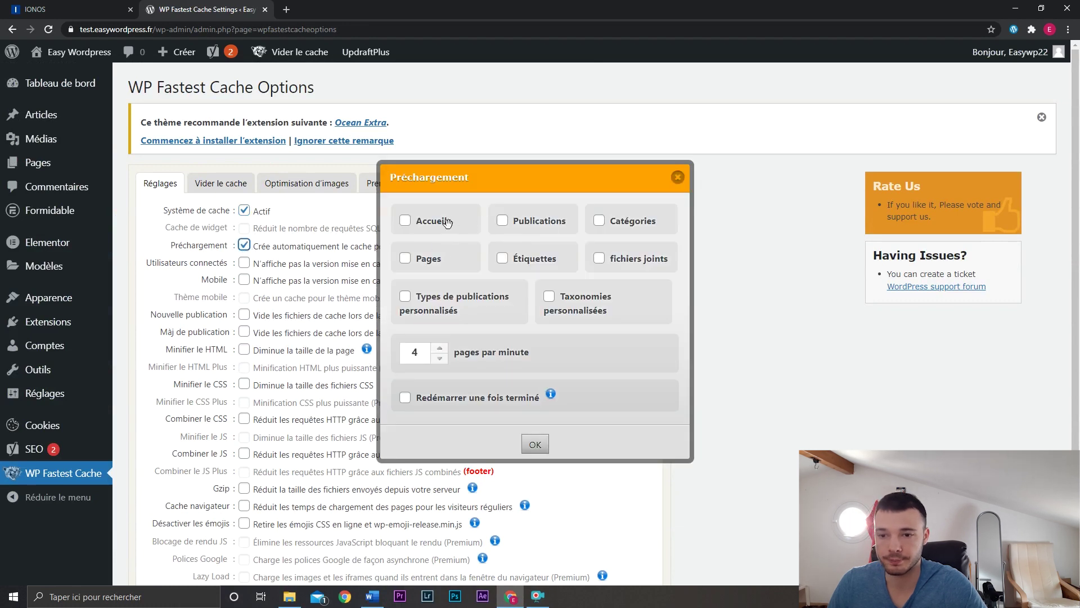
{"action": "left_click", "coordinate": [502, 221]}
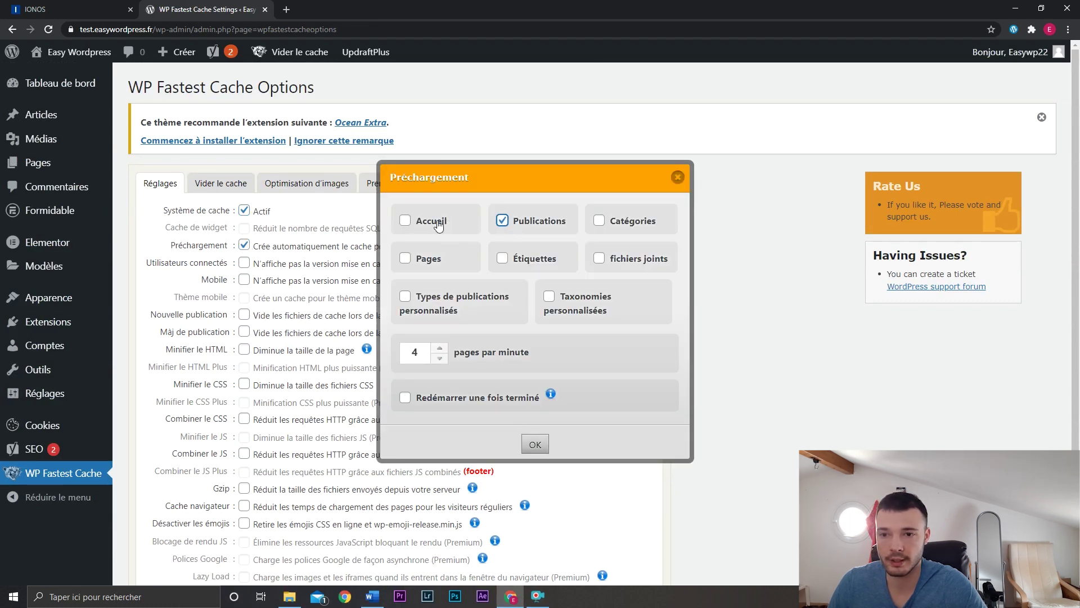
{"action": "left_click", "coordinate": [599, 221]}
{"action": "left_click", "coordinate": [599, 257]}
{"action": "left_click", "coordinate": [502, 259]}
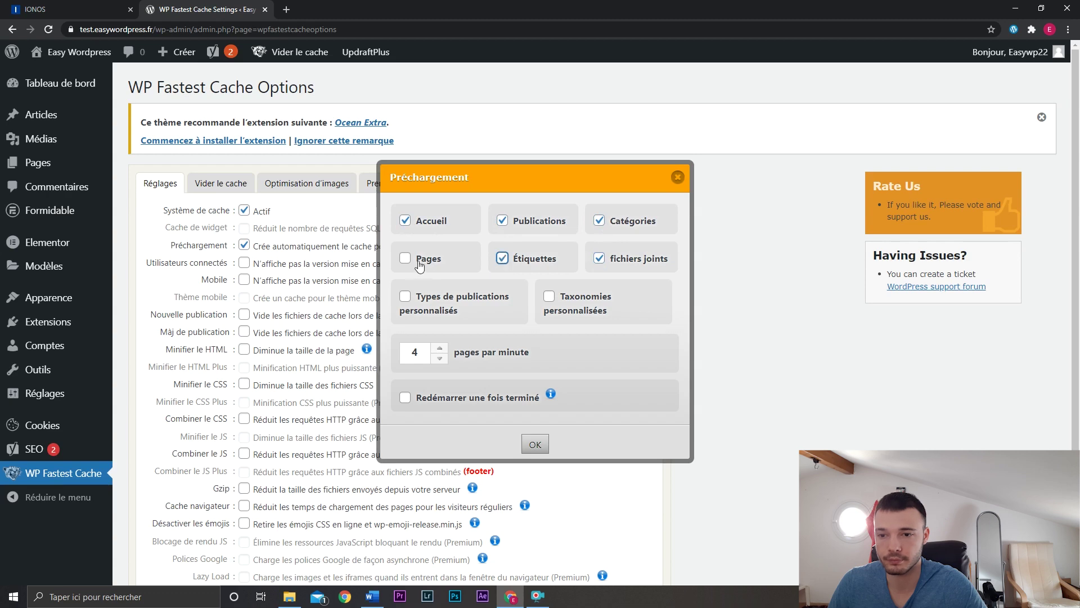
{"action": "left_click", "coordinate": [405, 258]}
{"action": "left_click", "coordinate": [536, 446]}
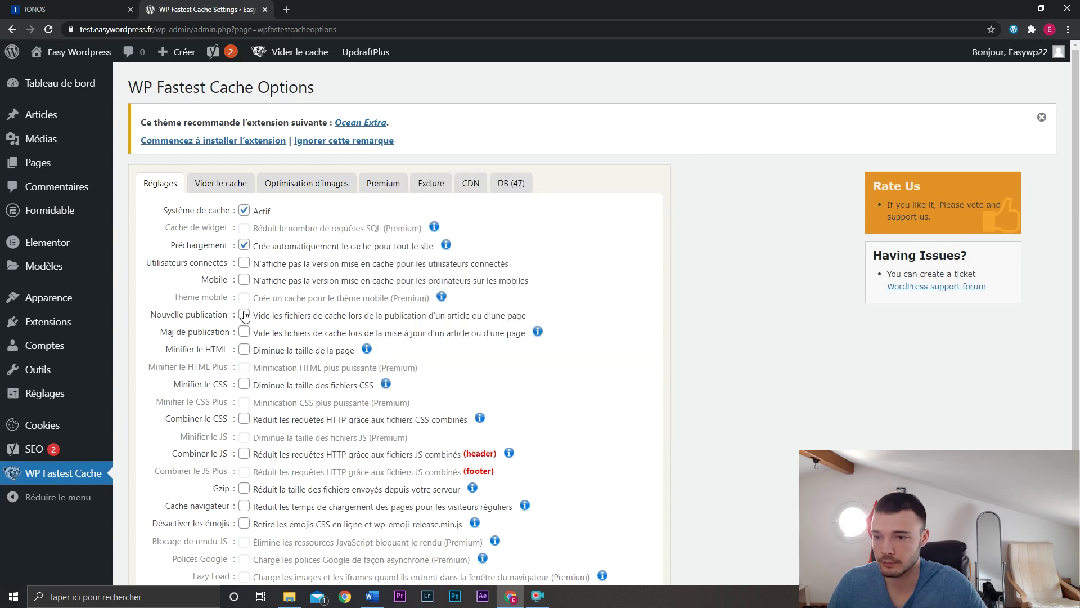
Clear cache on new and updated posts, and minify HTML and CSS.
{"action": "left_click", "coordinate": [245, 314]}
{"action": "left_click", "coordinate": [535, 426]}
{"action": "left_click", "coordinate": [245, 332]}
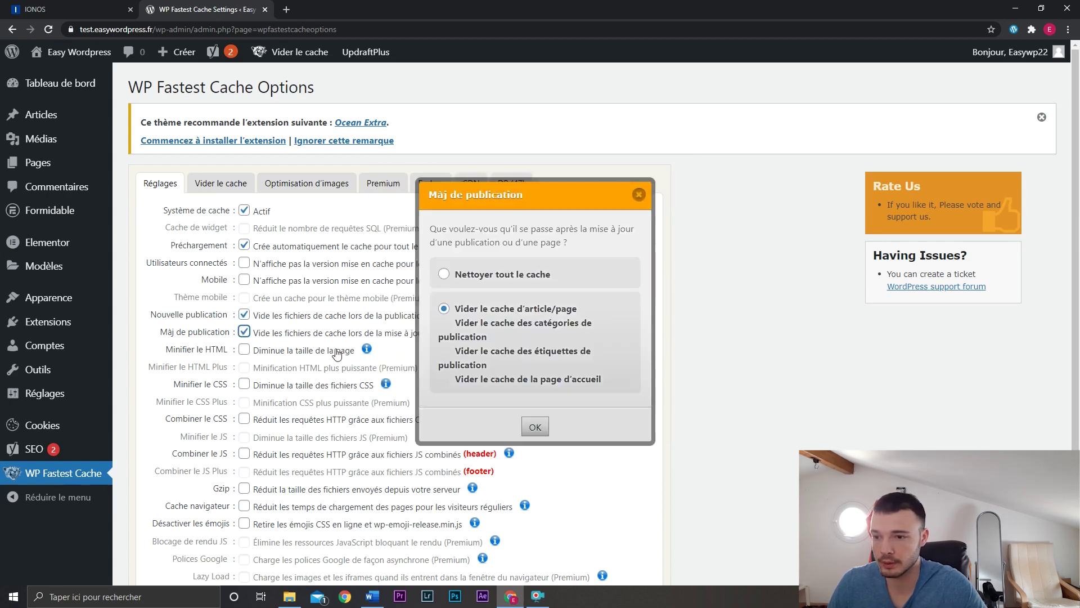
{"action": "left_click", "coordinate": [535, 427]}
{"action": "left_click", "coordinate": [244, 349]}
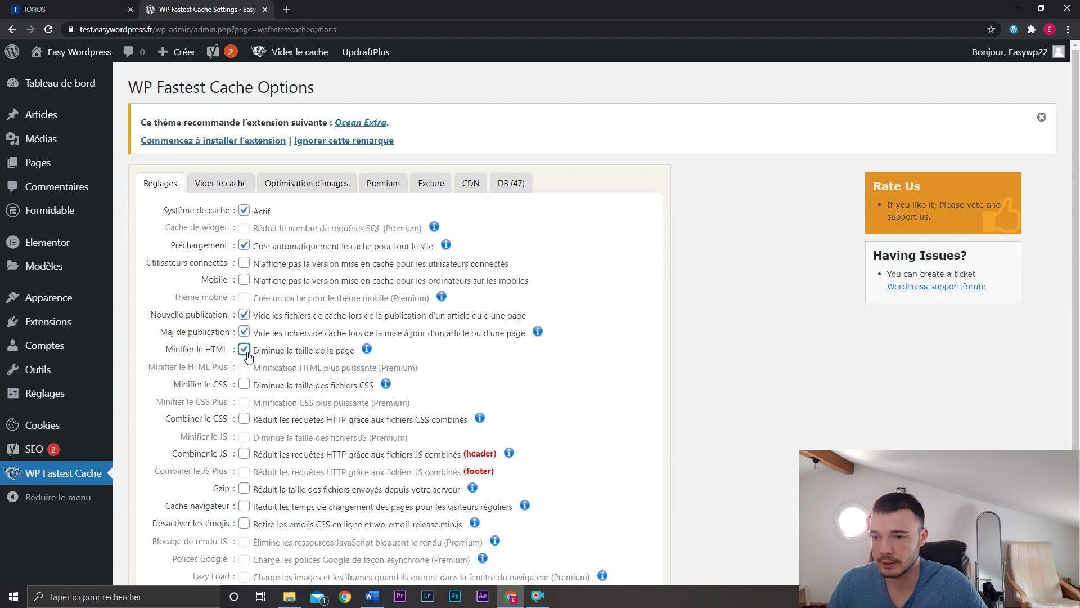
{"action": "left_click", "coordinate": [245, 385]}
{"action": "scroll", "coordinate": [244, 365], "scroll_direction": "down", "scroll_amount": 3}
Turn on Combiner le CSS, Combiner le JS and Gzip, then submit the settings.
{"action": "left_click", "coordinate": [246, 278]}
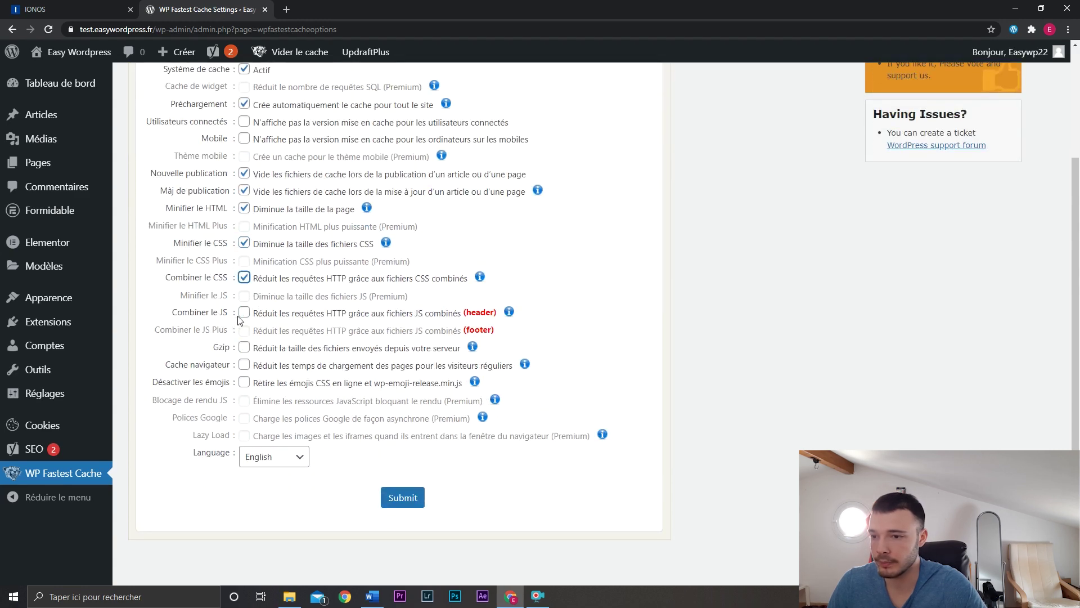
{"action": "left_click", "coordinate": [244, 313]}
{"action": "left_click", "coordinate": [244, 347]}
{"action": "left_click", "coordinate": [384, 493]}
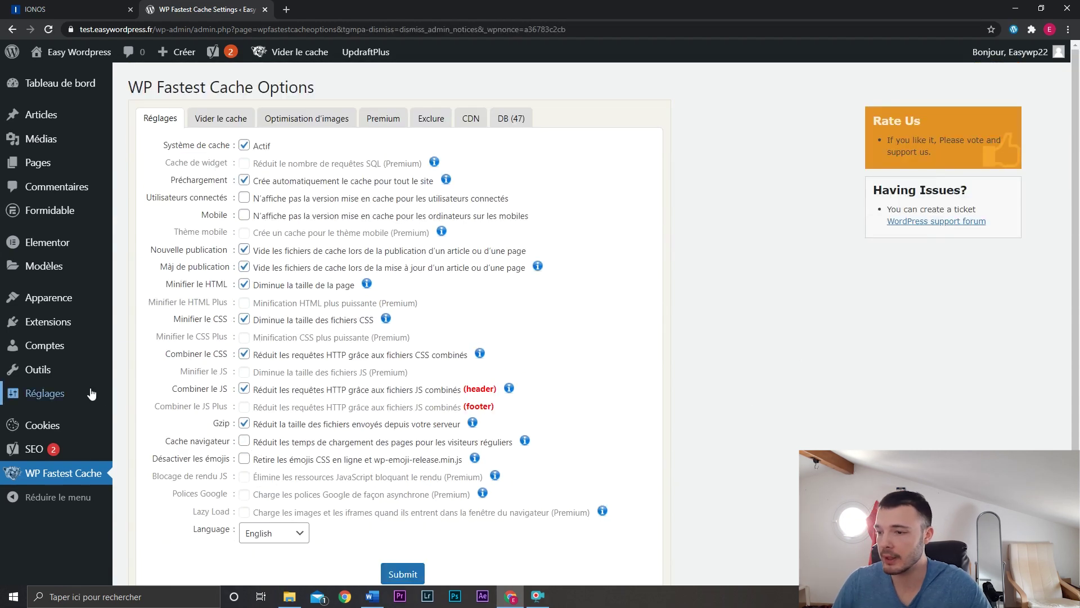
Change the WPS Hide Login URL de connexion from login to easywp and save.
{"action": "mouse_move", "coordinate": [56, 392]}
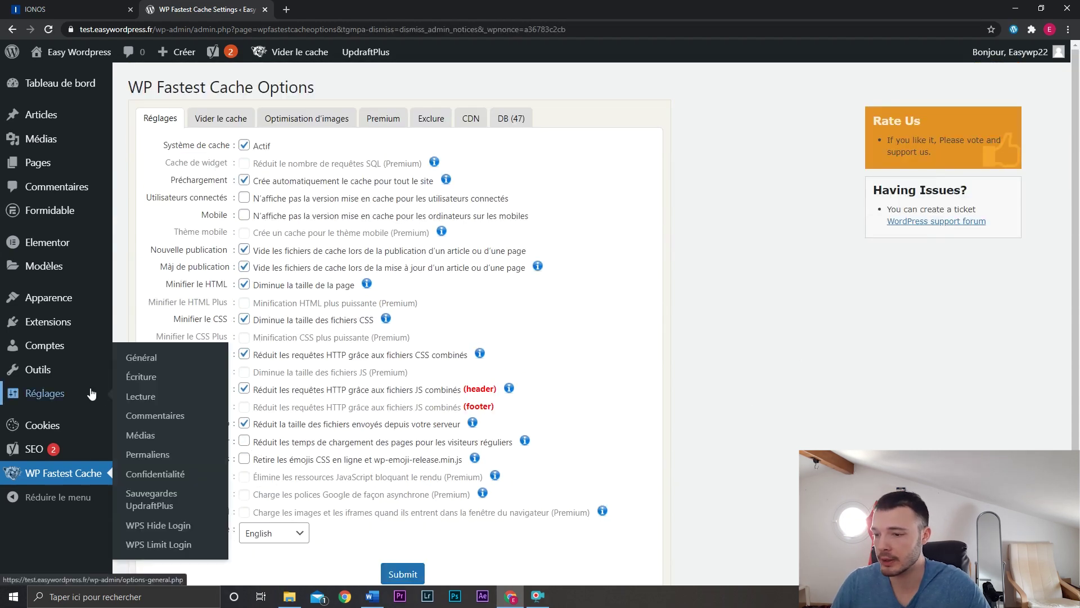
{"action": "left_click", "coordinate": [178, 526]}
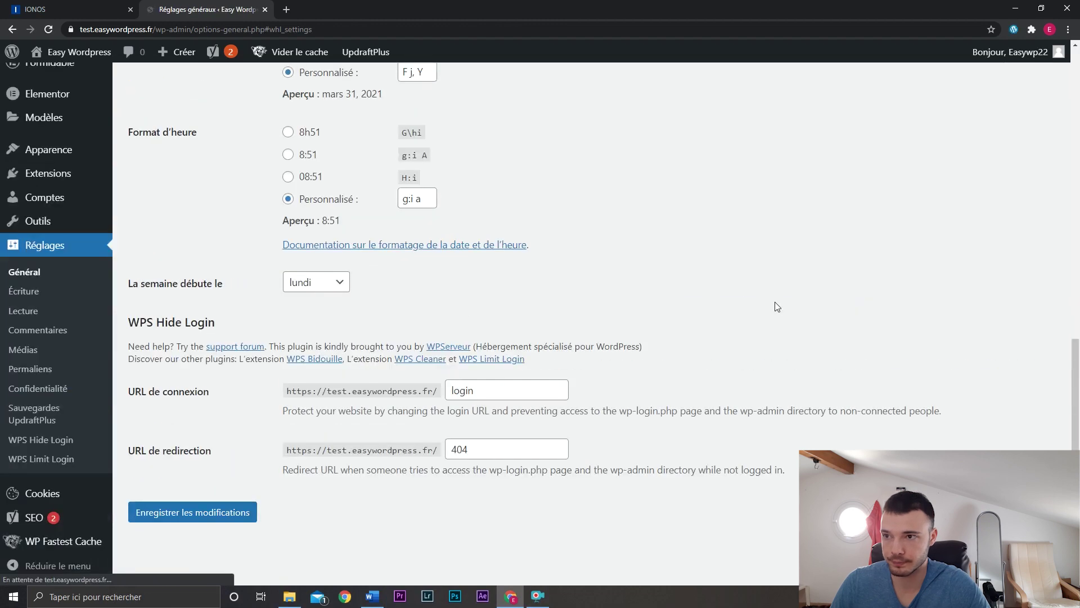
{"action": "double_click", "coordinate": [529, 391]}
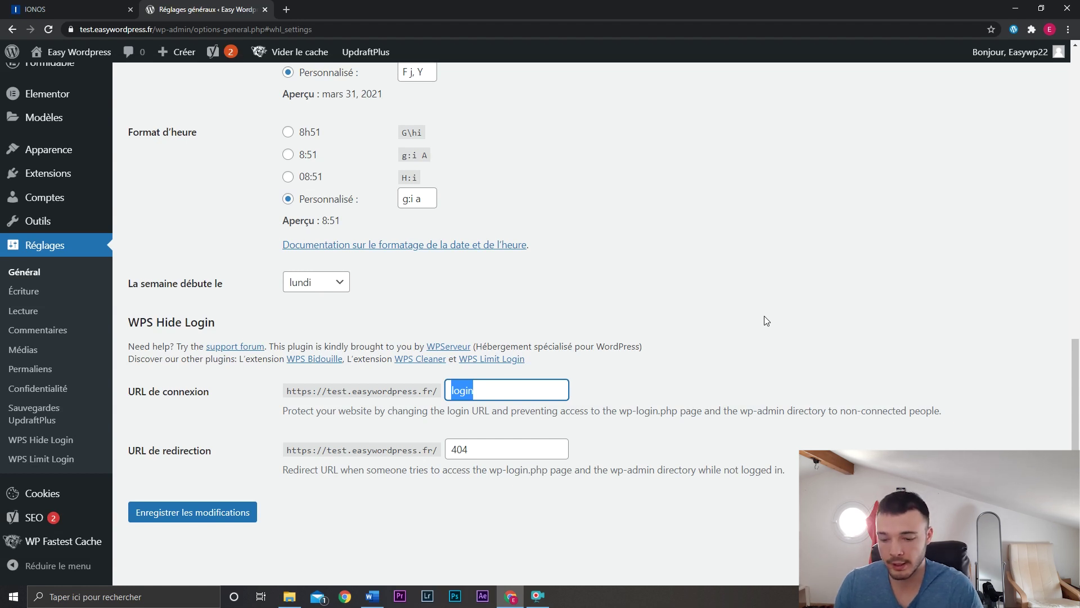
{"action": "type", "text": "easywp"}
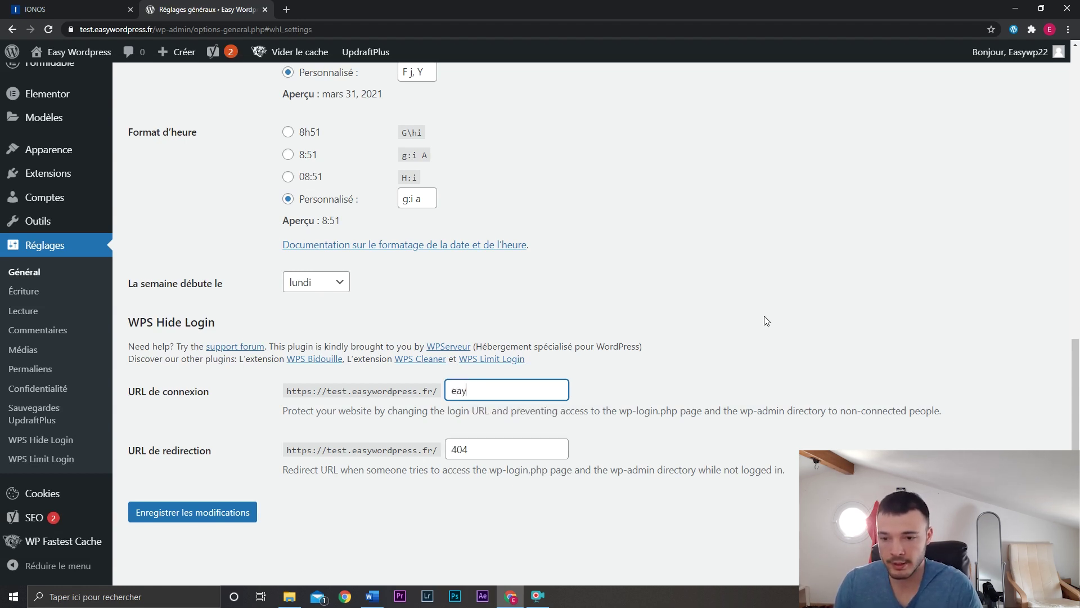
{"action": "left_click", "coordinate": [650, 451]}
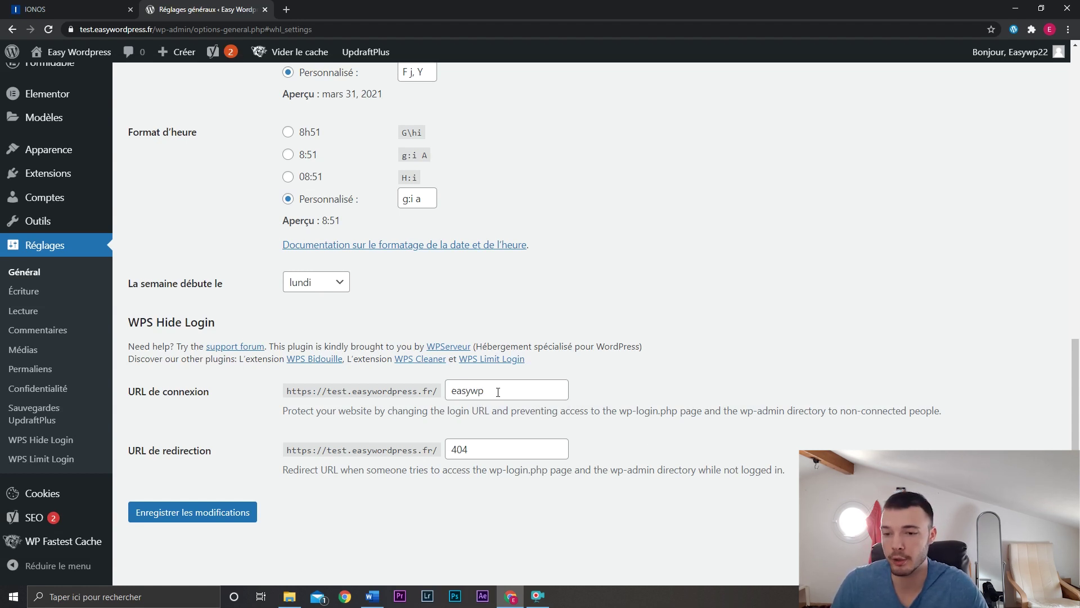
{"action": "left_click", "coordinate": [214, 513]}
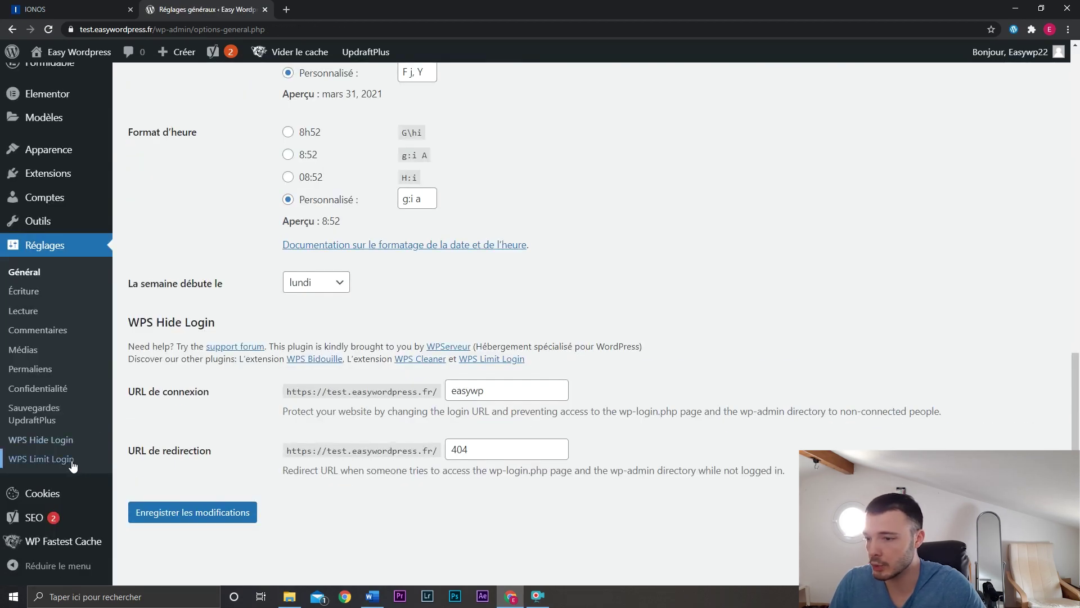
{"action": "left_click", "coordinate": [72, 463]}
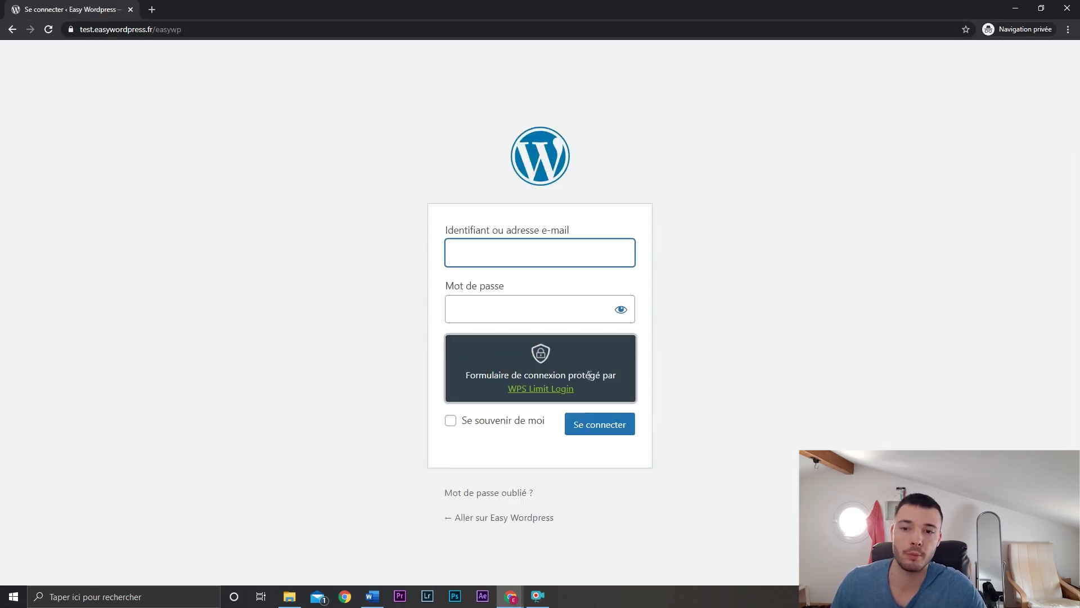
Close the private /easywp test window and show the Formidable Formulaires list.
{"action": "left_click", "coordinate": [1018, 4]}
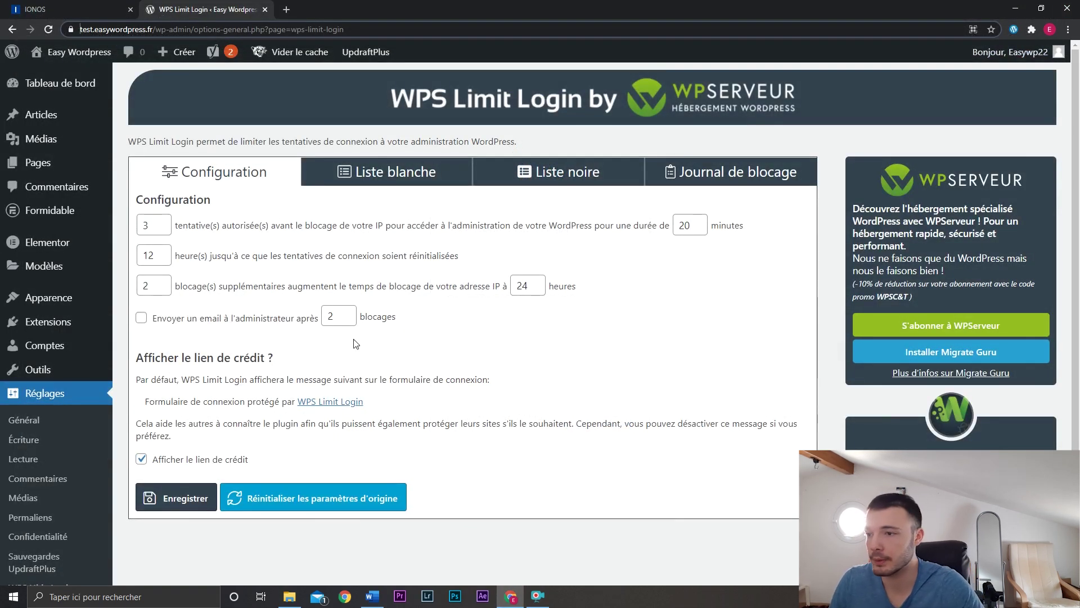
{"action": "mouse_move", "coordinate": [85, 211]}
{"action": "left_click", "coordinate": [157, 214]}
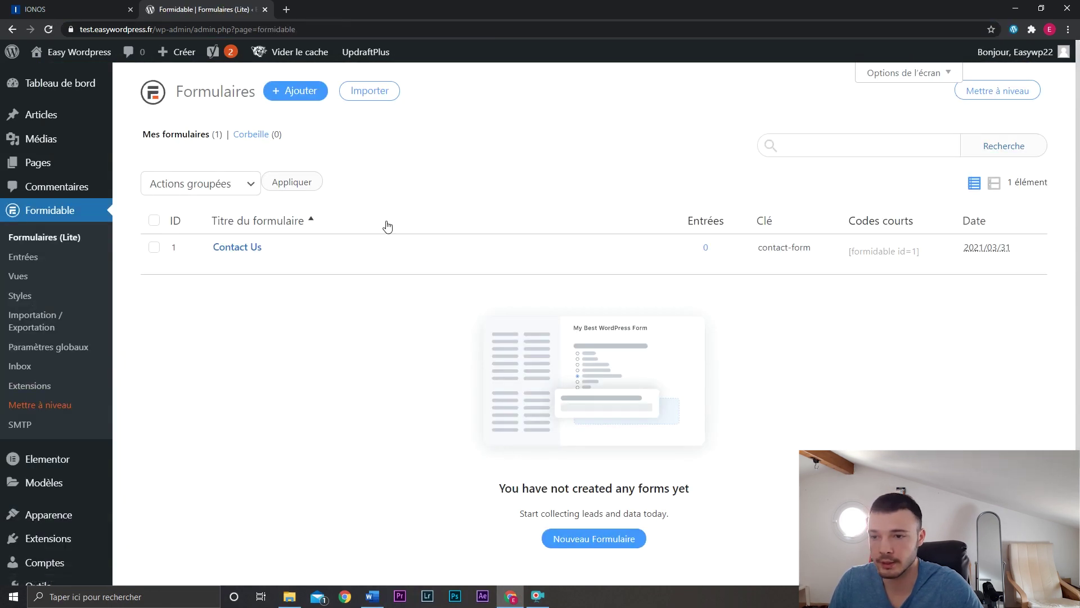
Preview the Contact Us form in a new tab, then close that tab.
{"action": "mouse_move", "coordinate": [369, 265]}
{"action": "middle_click", "coordinate": [453, 266]}
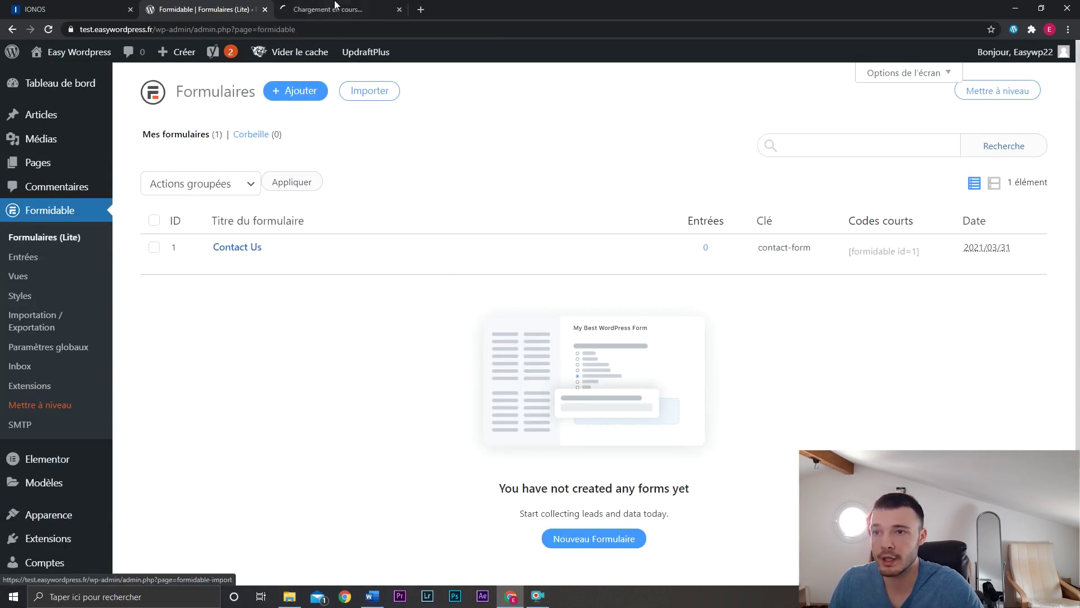
{"action": "left_click", "coordinate": [336, 7]}
{"action": "middle_click", "coordinate": [336, 7]}
Edit the Contact Us form and delete its Name field, confirming with Valider.
{"action": "left_click", "coordinate": [232, 262]}
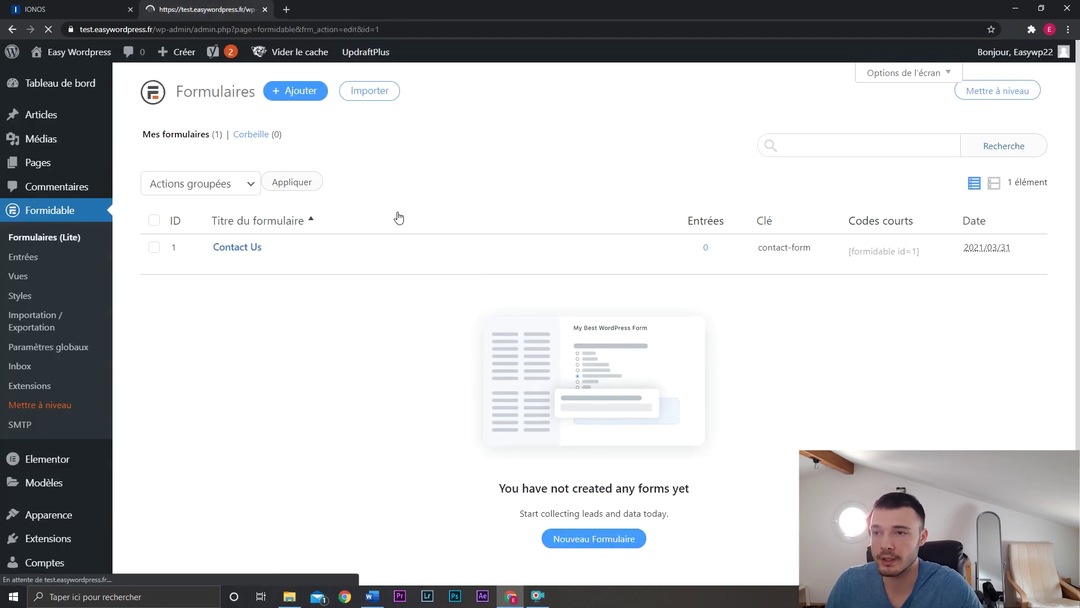
{"action": "left_click", "coordinate": [977, 190]}
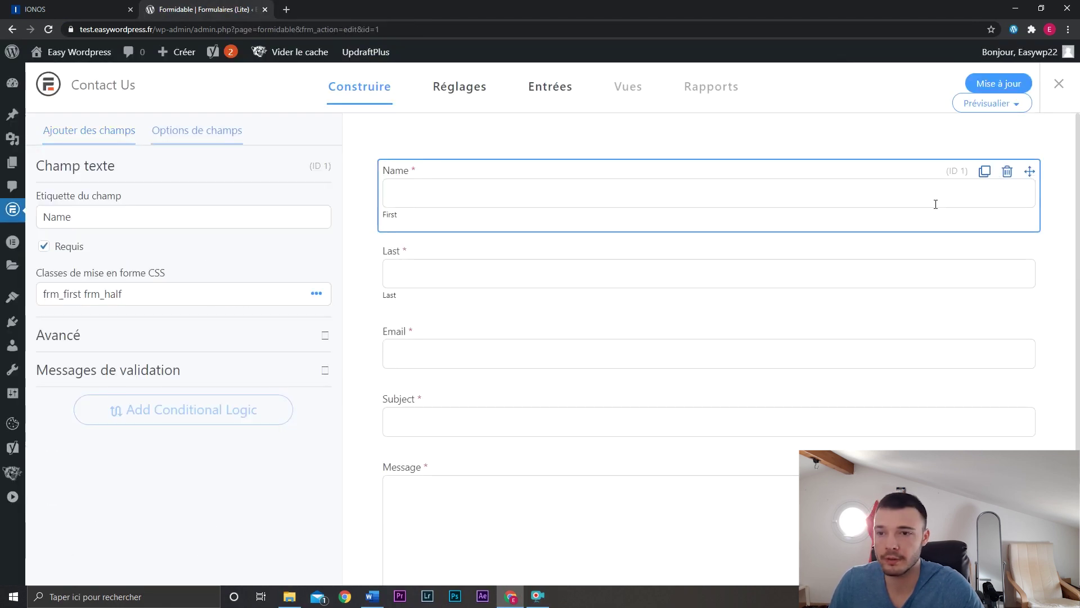
{"action": "double_click", "coordinate": [174, 220]}
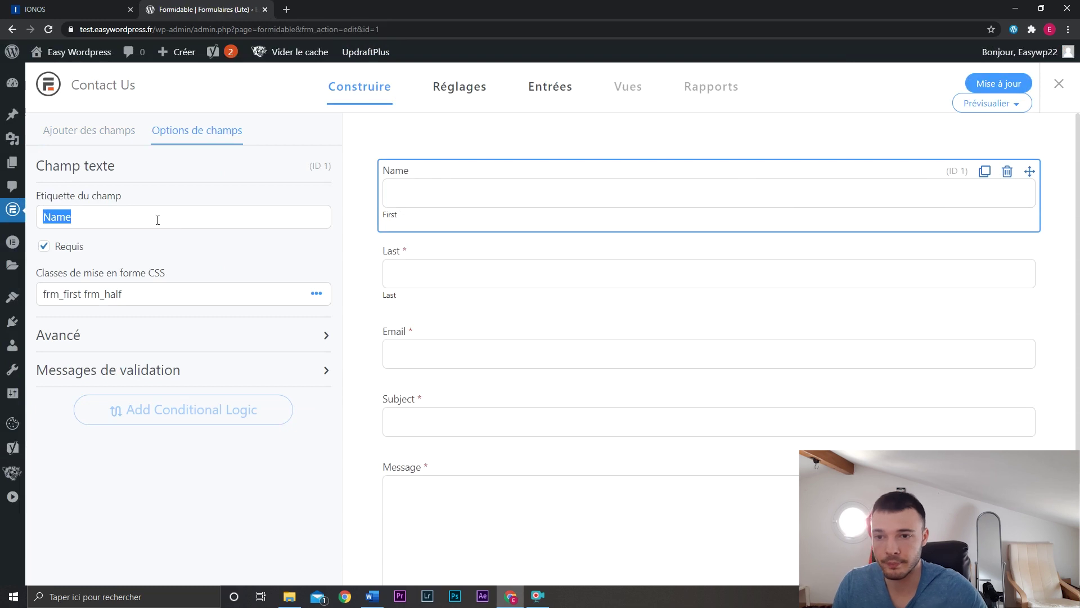
{"action": "left_click", "coordinate": [1007, 171]}
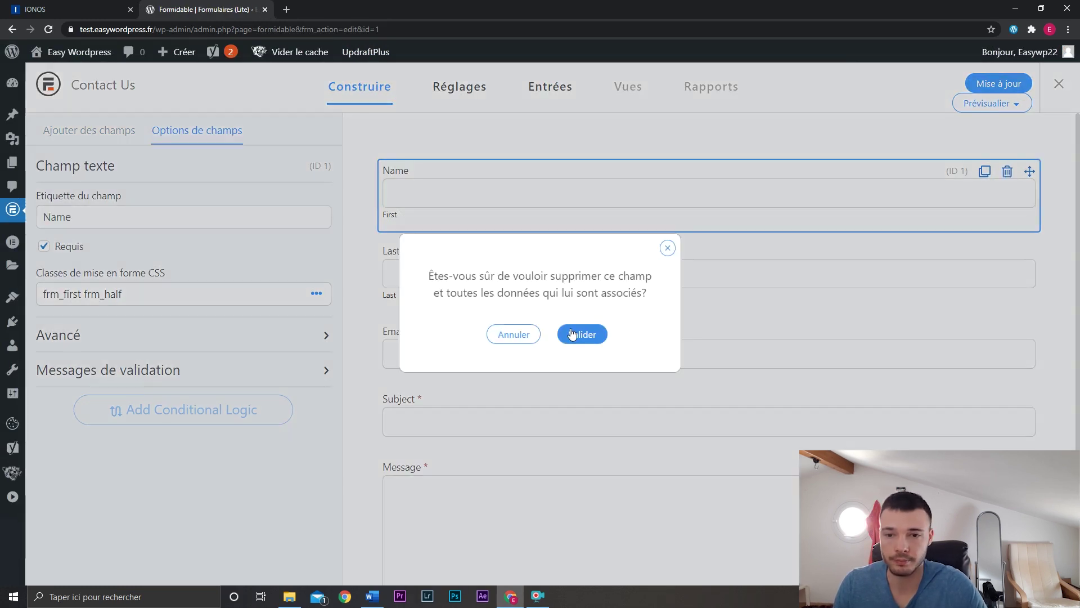
{"action": "left_click", "coordinate": [572, 335]}
Rename the Last label to Prénom and Subject to Sujet, update the form, and go to Accueil.
{"action": "left_click", "coordinate": [470, 197]}
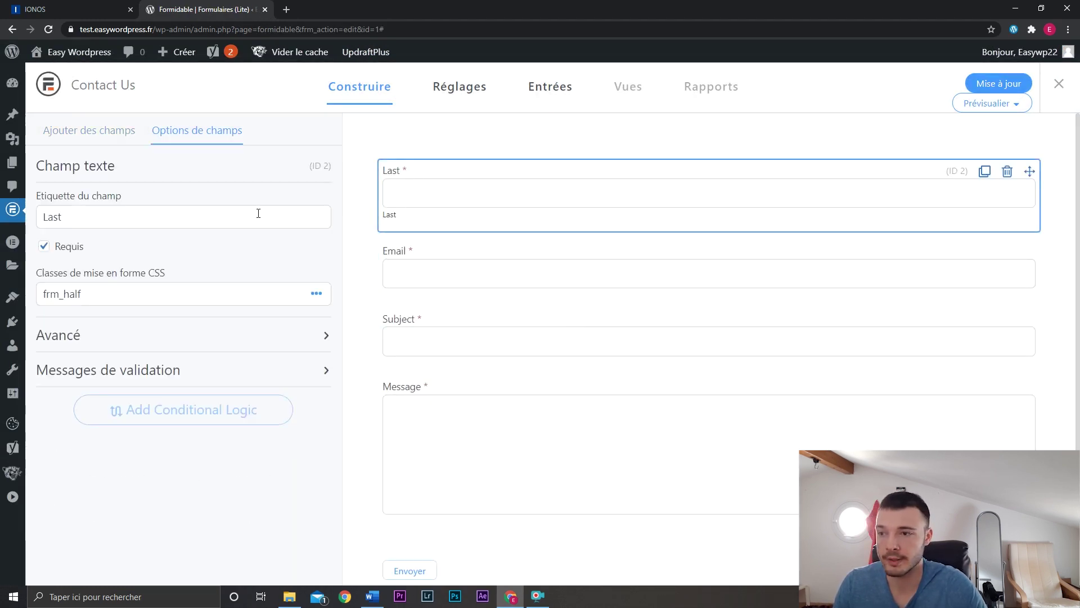
{"action": "double_click", "coordinate": [211, 225]}
{"action": "type", "text": "Pr"}
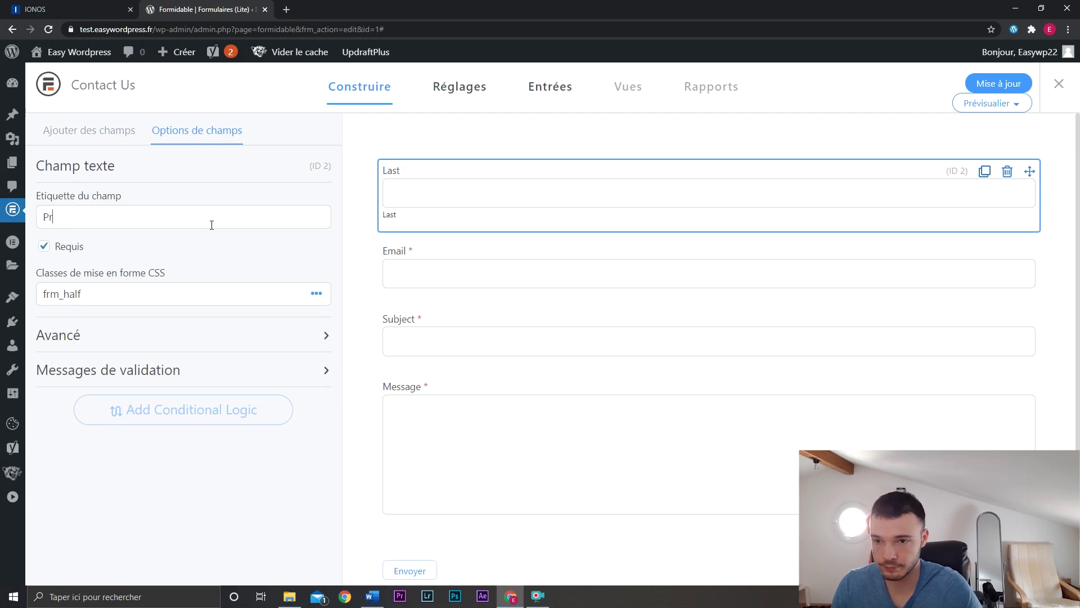
{"action": "type", "text": "énom"}
{"action": "left_click", "coordinate": [439, 333]}
{"action": "double_click", "coordinate": [143, 225]}
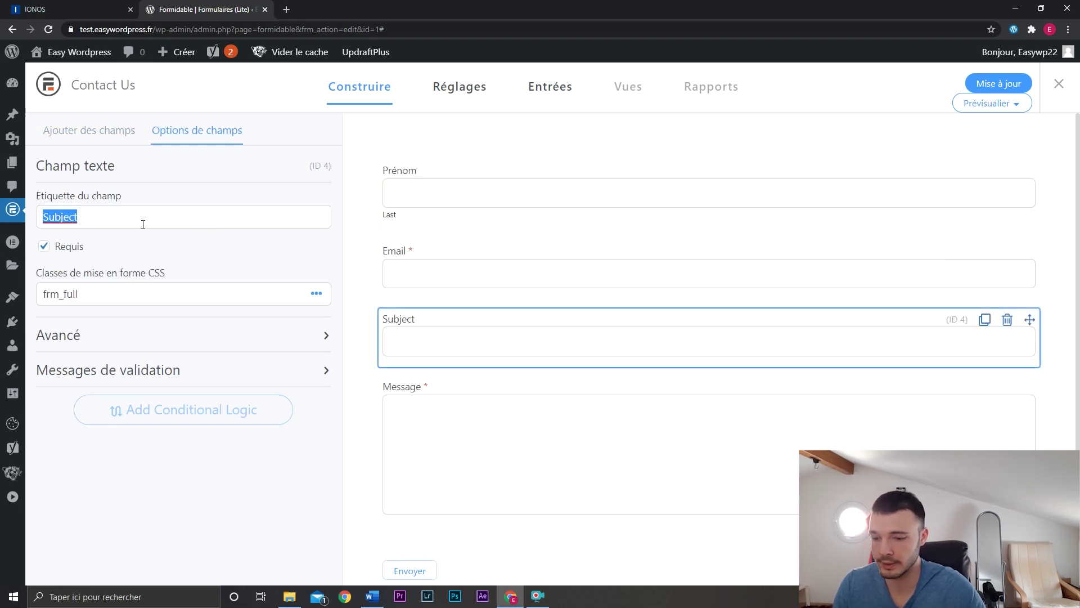
{"action": "type", "text": "Sujet"}
{"action": "left_click", "coordinate": [451, 446]}
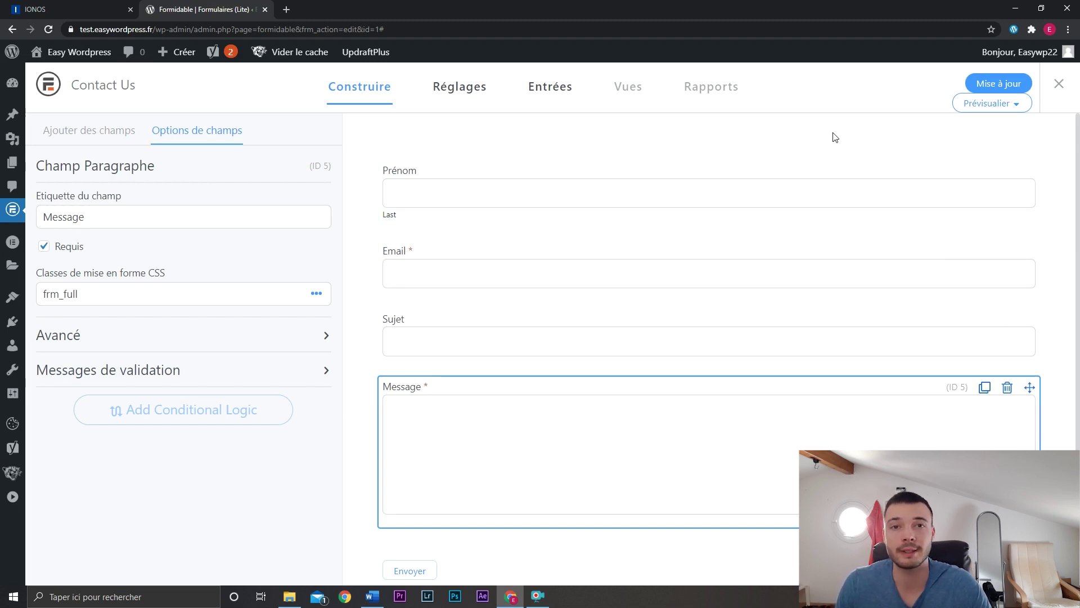
{"action": "left_click", "coordinate": [978, 84]}
{"action": "left_click", "coordinate": [128, 86]}
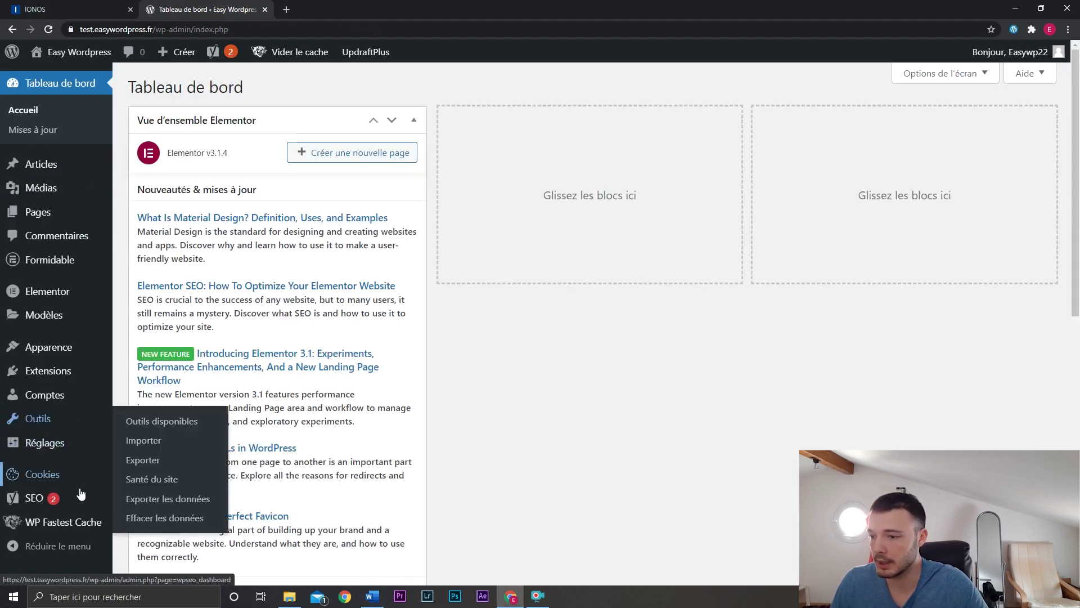
In the Cookie Notice settings, change the accept button text from Ok to ACCEPTER.
{"action": "left_click", "coordinate": [74, 482]}
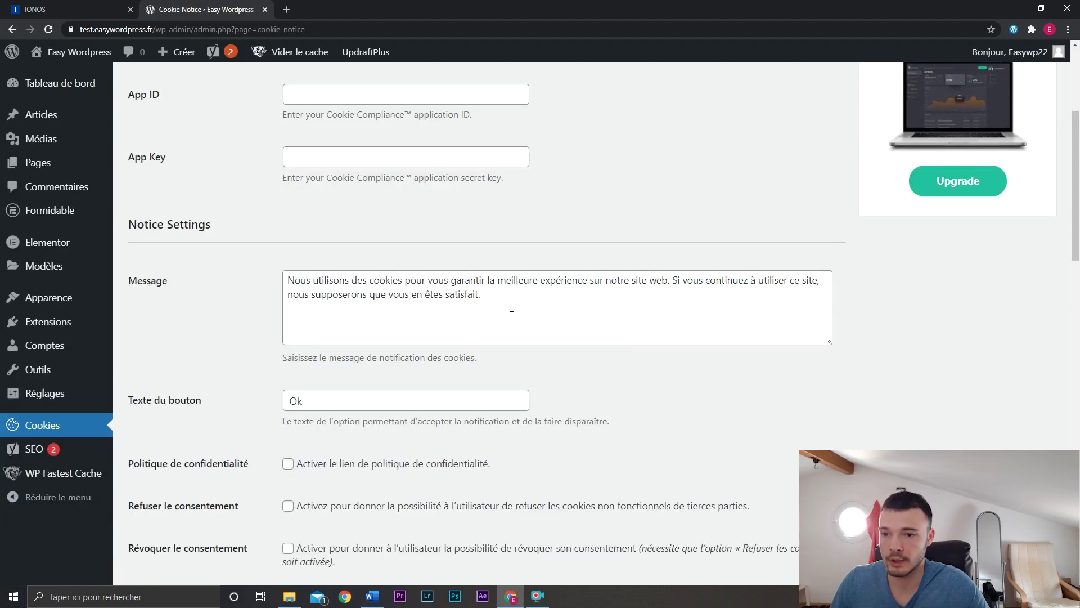
{"action": "left_click", "coordinate": [502, 294]}
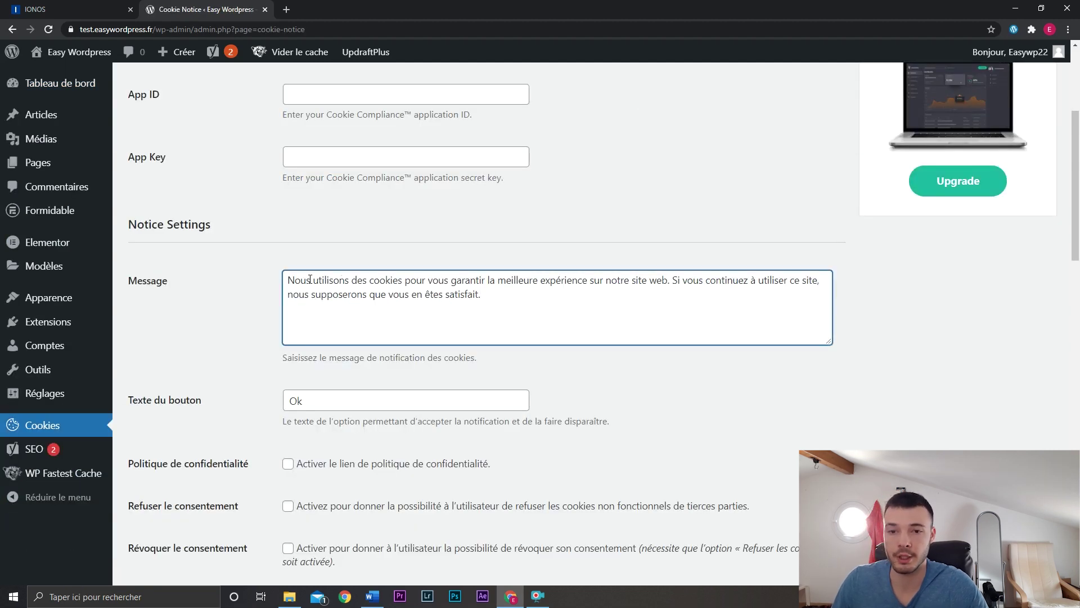
{"action": "scroll", "coordinate": [207, 316], "scroll_direction": "down", "scroll_amount": 2}
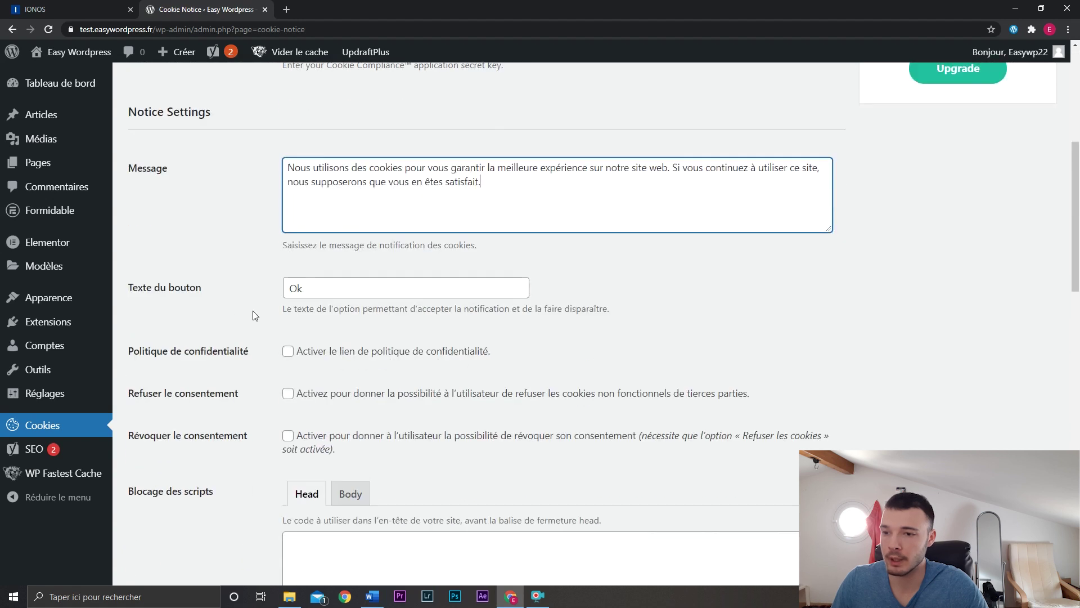
{"action": "double_click", "coordinate": [334, 289]}
{"action": "type", "text": "A"}
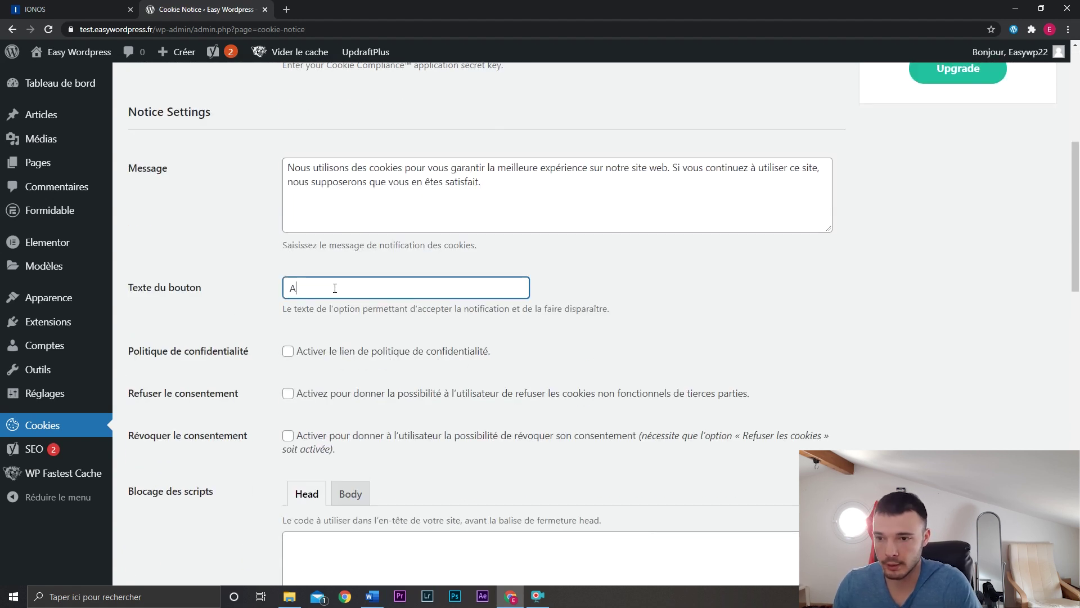
{"action": "type", "text": "CCEPTER"}
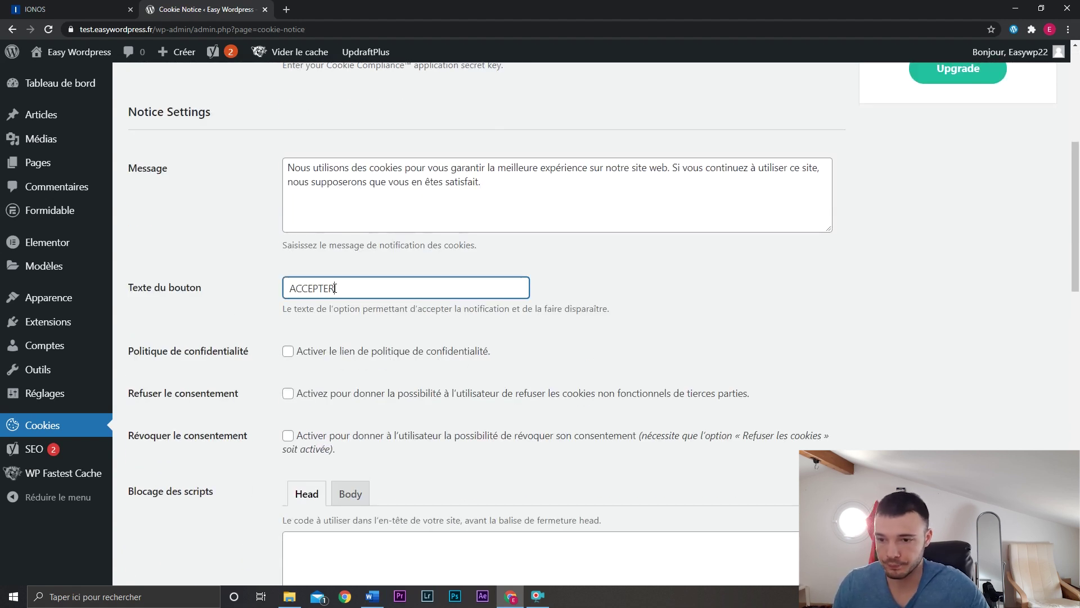
{"action": "left_click", "coordinate": [396, 330]}
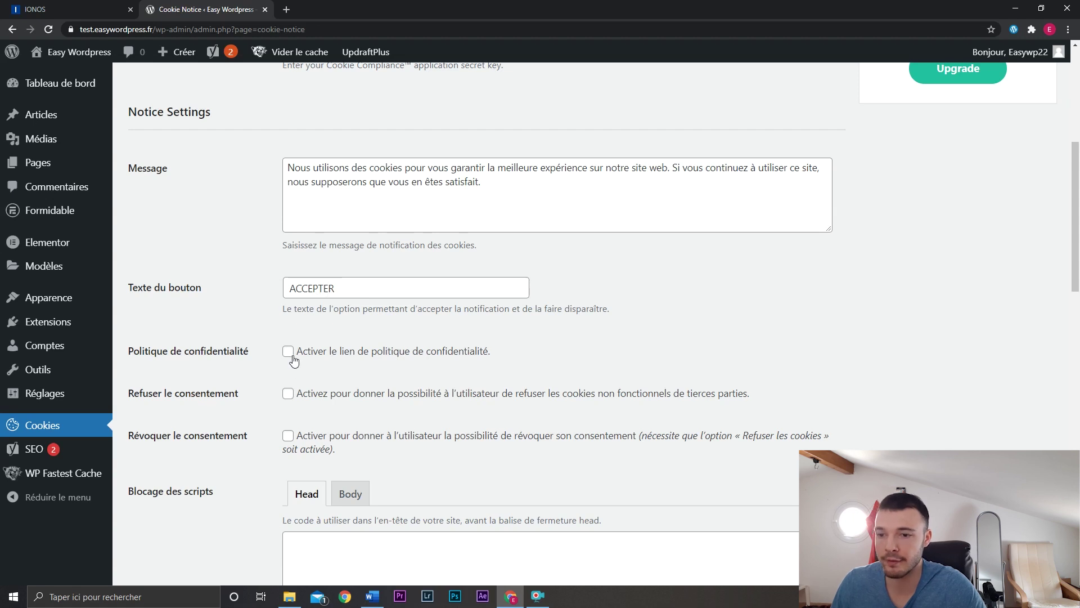
Enable the refuse-consent option with a REFUSER button, and save the settings.
{"action": "left_click", "coordinate": [288, 394]}
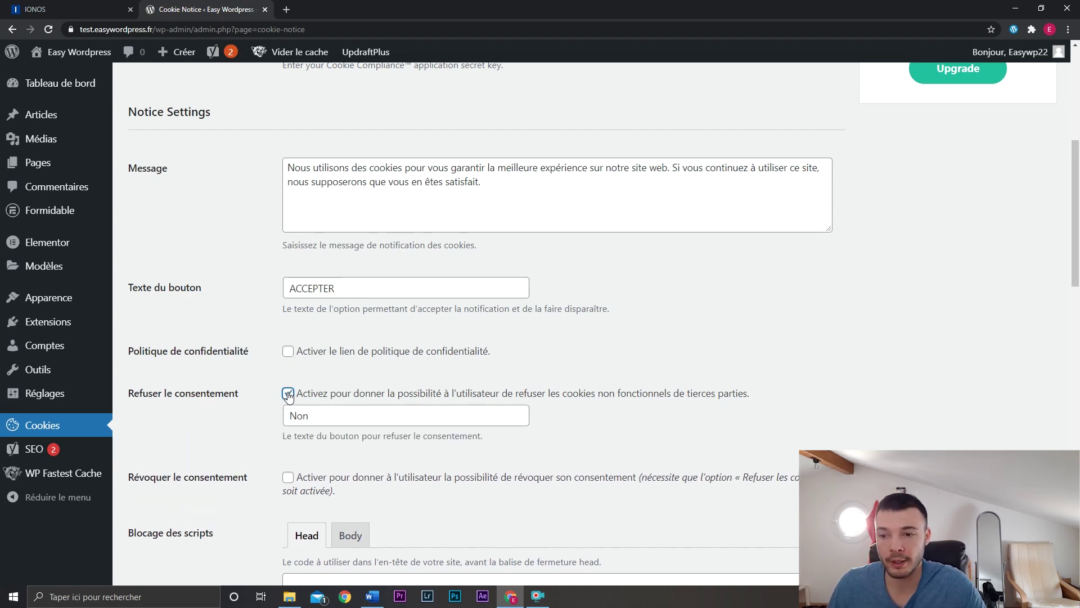
{"action": "double_click", "coordinate": [321, 414]}
{"action": "type", "text": "REFUSER"}
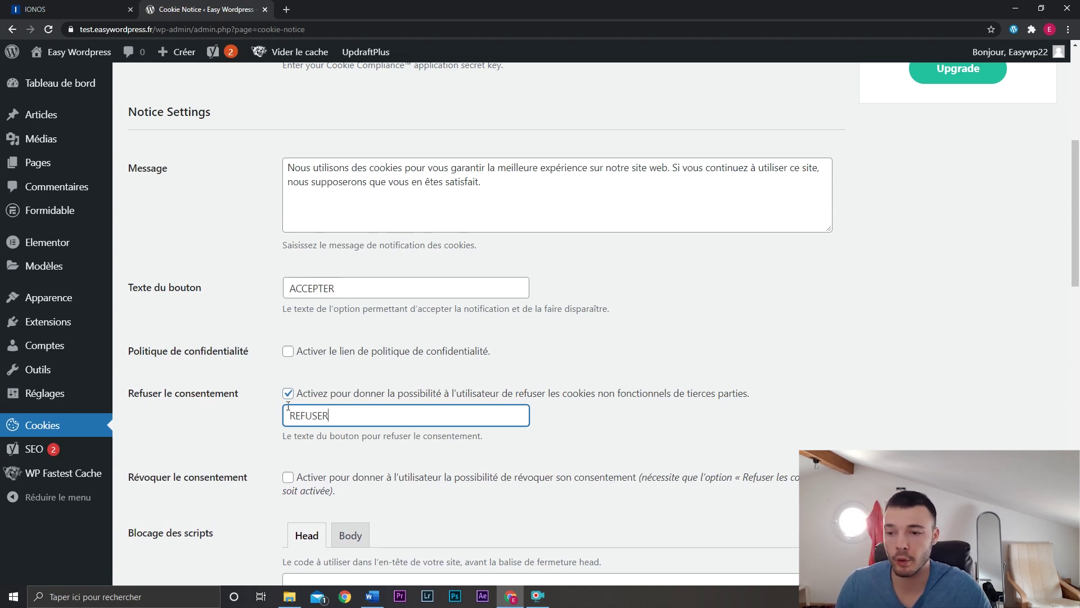
{"action": "left_click", "coordinate": [262, 410]}
{"action": "scroll", "coordinate": [262, 411], "scroll_direction": "down", "scroll_amount": 10}
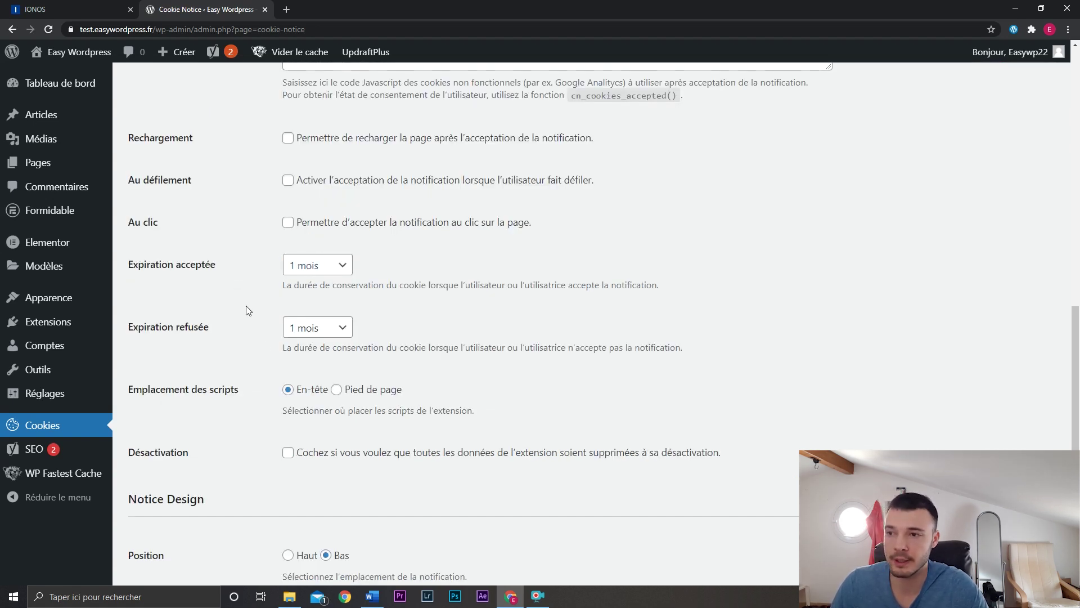
{"action": "scroll", "coordinate": [245, 305], "scroll_direction": "down", "scroll_amount": 7}
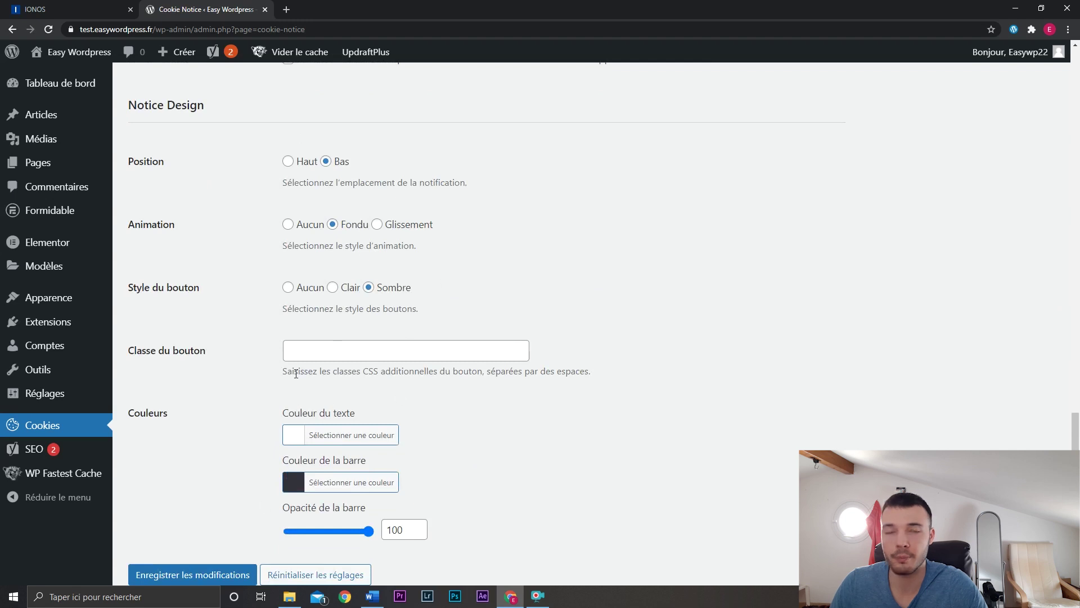
{"action": "scroll", "coordinate": [245, 389], "scroll_direction": "down", "scroll_amount": 1}
{"action": "left_click", "coordinate": [217, 512]}
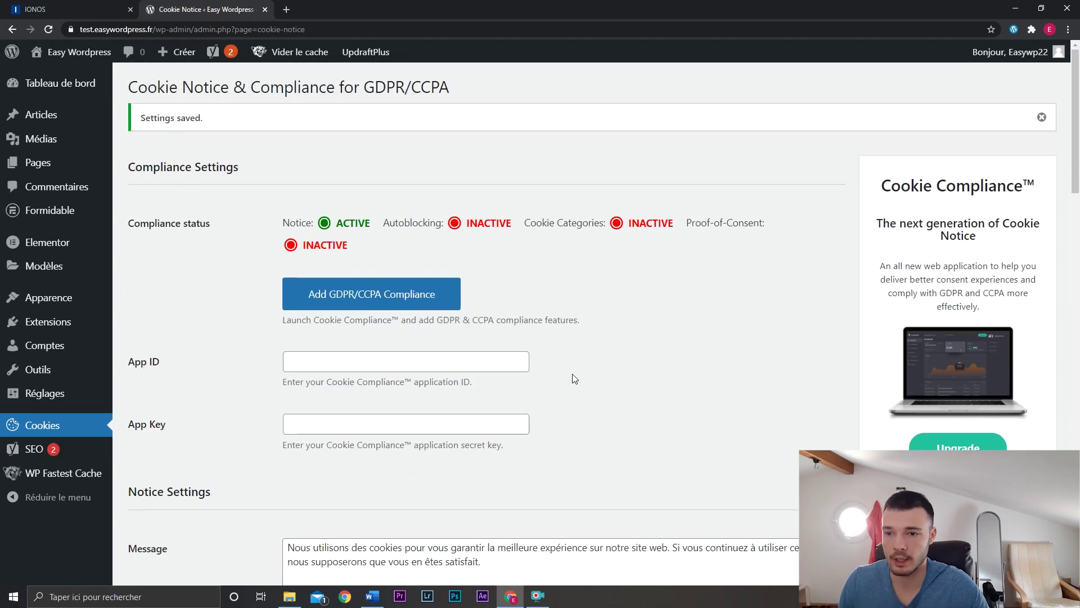
Load the live site in a private browsing window as a logged-out visitor.
{"action": "key", "text": "ctrl+shift+n"}
{"action": "type", "text": "test.easywordpress.fr/wp-admin/post-new.php?post_type=page"}
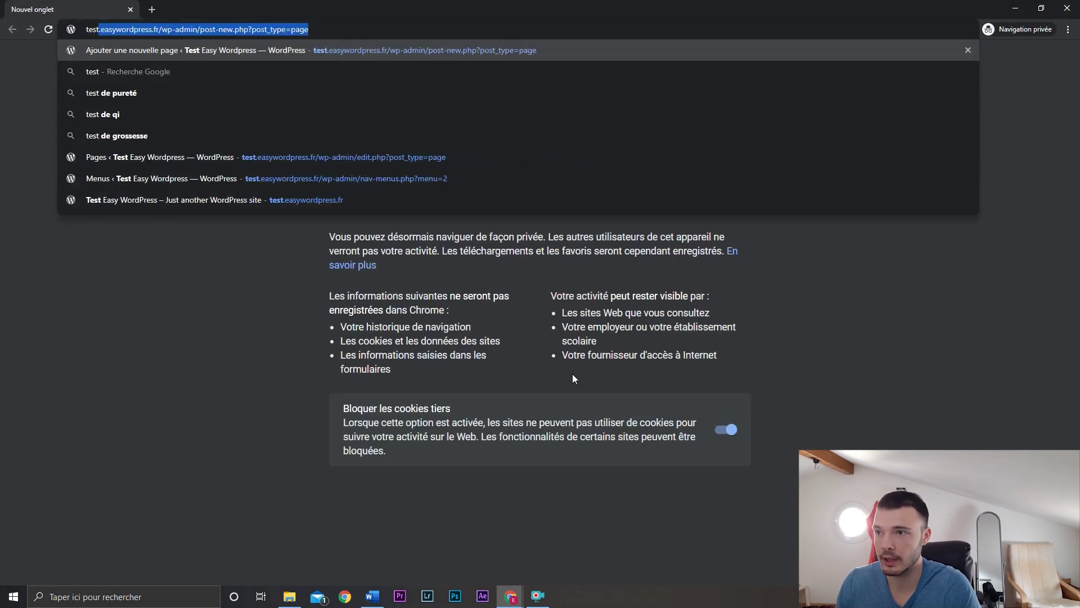
{"action": "key", "text": "Return"}
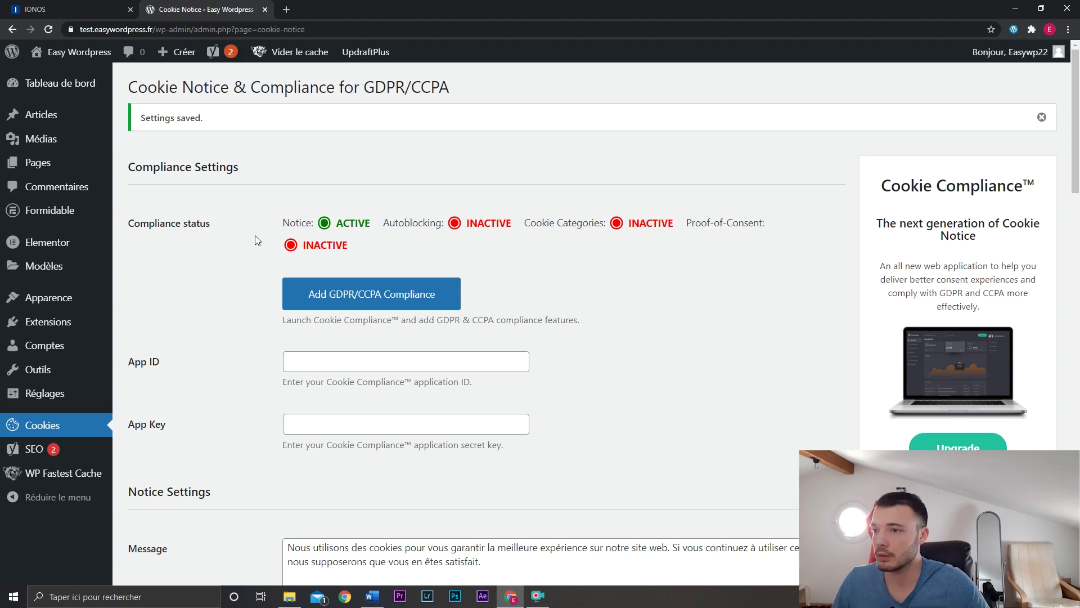
Go to Pages > Toutes les pages and start editing the Accueil page.
{"action": "mouse_move", "coordinate": [82, 173]}
{"action": "left_click", "coordinate": [162, 174]}
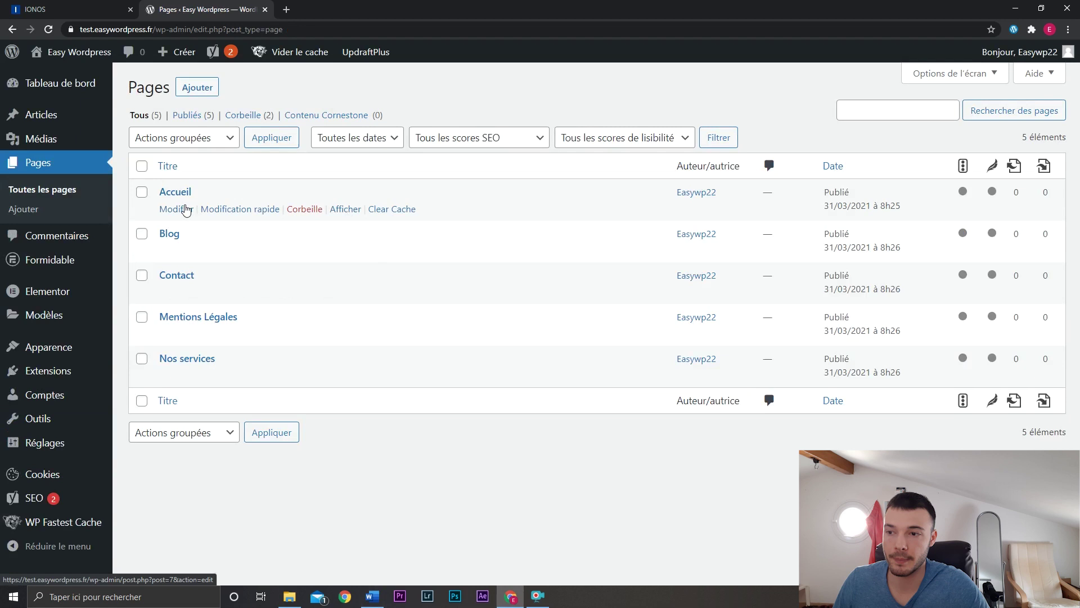
{"action": "left_click", "coordinate": [186, 210]}
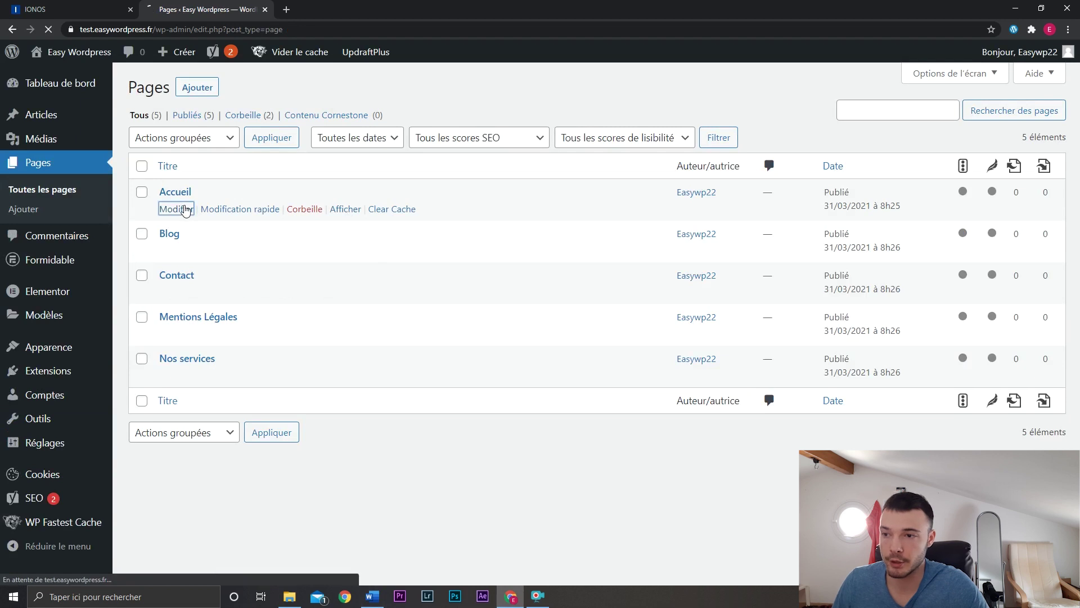
Scroll down to the Accueil page's Yoast SEO panel and put the cursor in the Méta titre field.
{"action": "scroll", "coordinate": [670, 345], "scroll_direction": "down", "scroll_amount": 4}
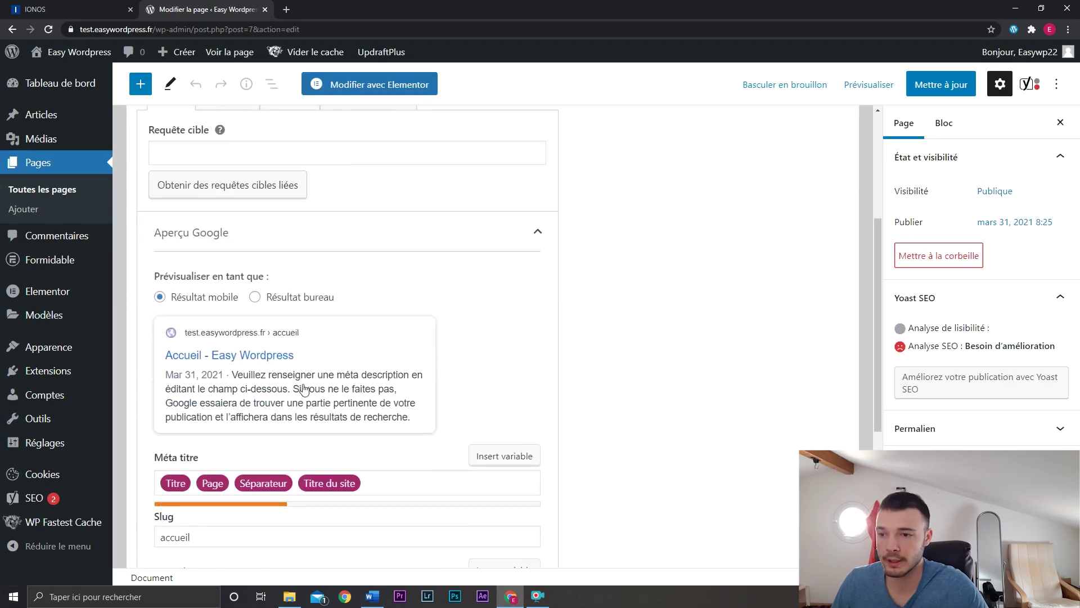
{"action": "scroll", "coordinate": [299, 248], "scroll_direction": "up", "scroll_amount": 2}
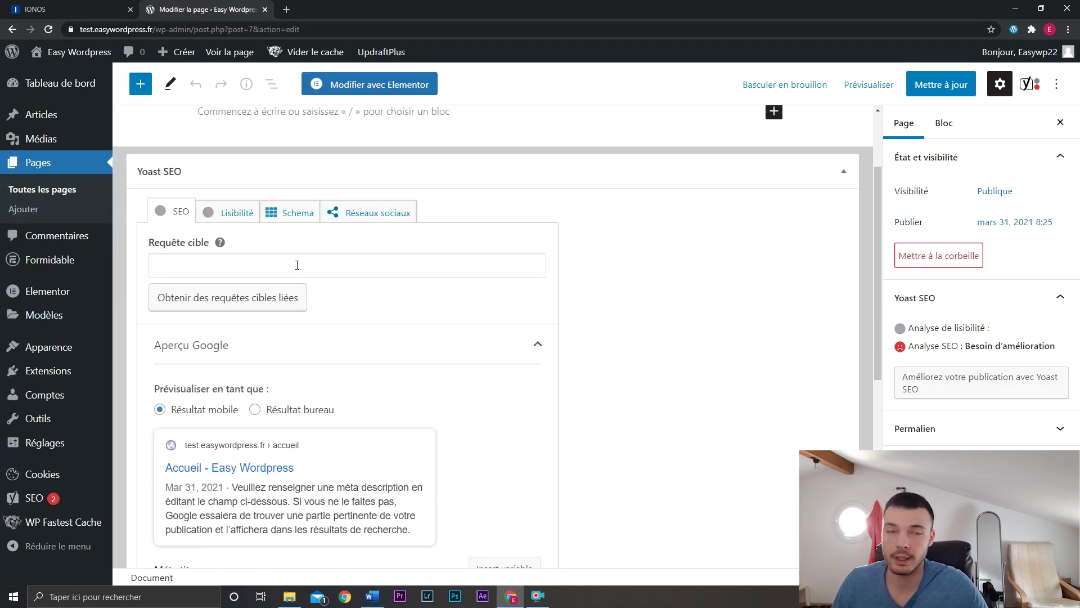
{"action": "scroll", "coordinate": [641, 355], "scroll_direction": "down", "scroll_amount": 4}
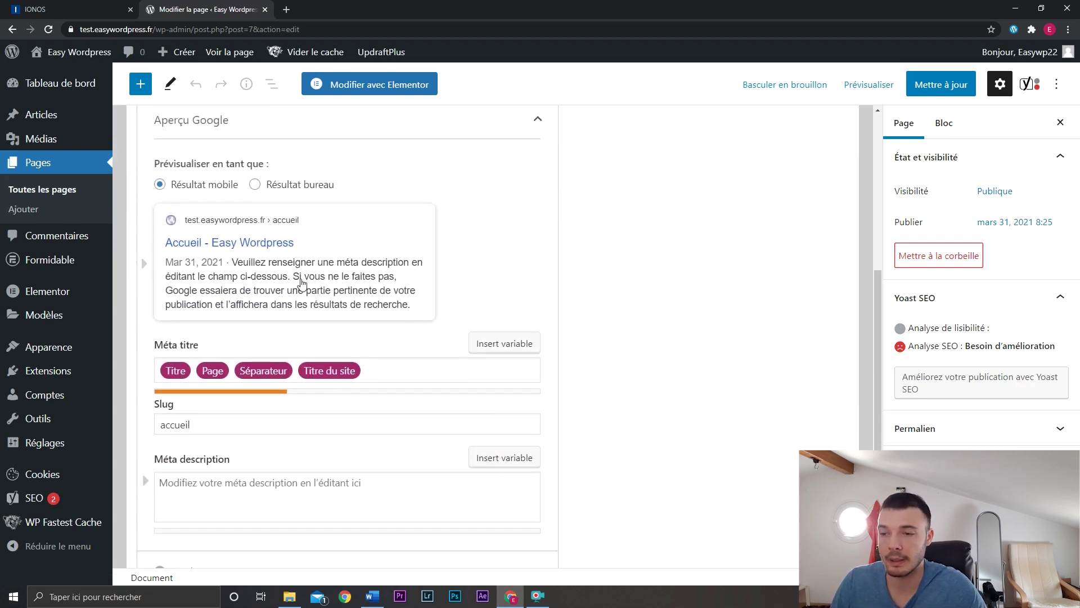
{"action": "left_click", "coordinate": [382, 372]}
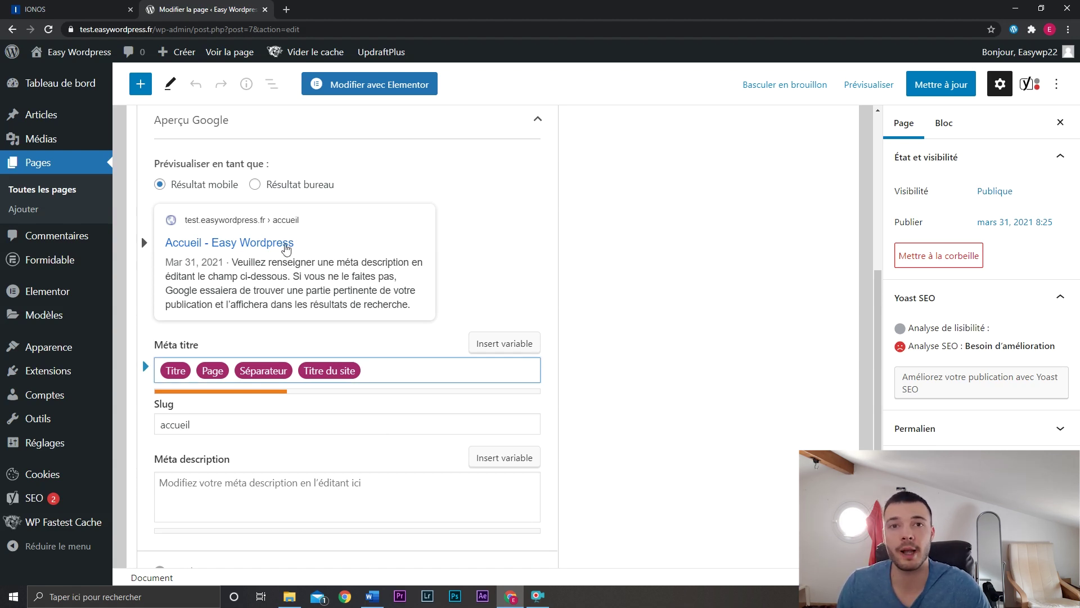
{"action": "left_click", "coordinate": [286, 9]}
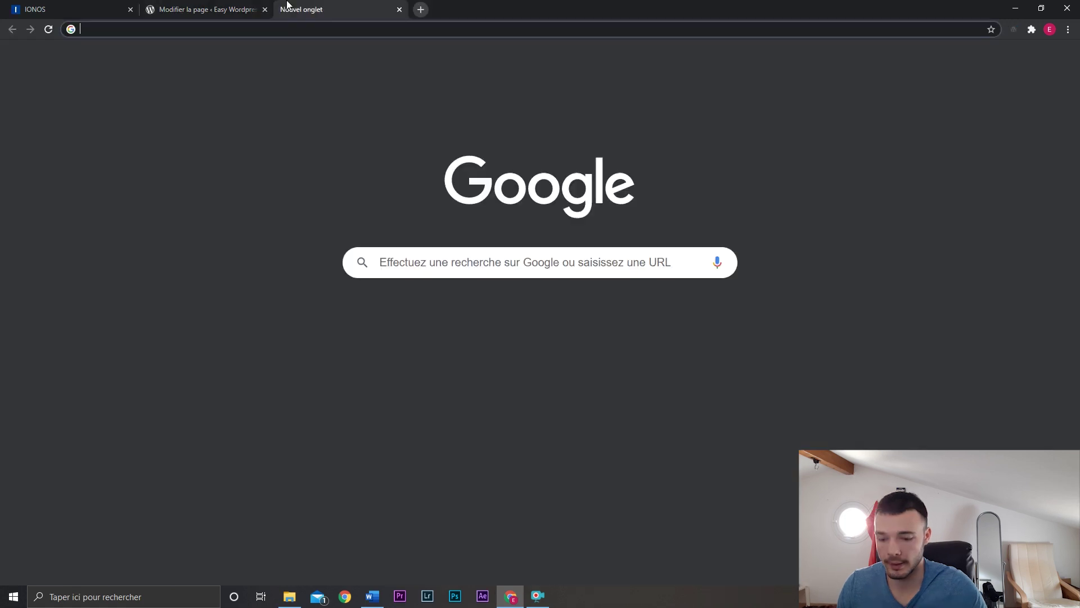
{"action": "type", "text": "formation wordpress"}
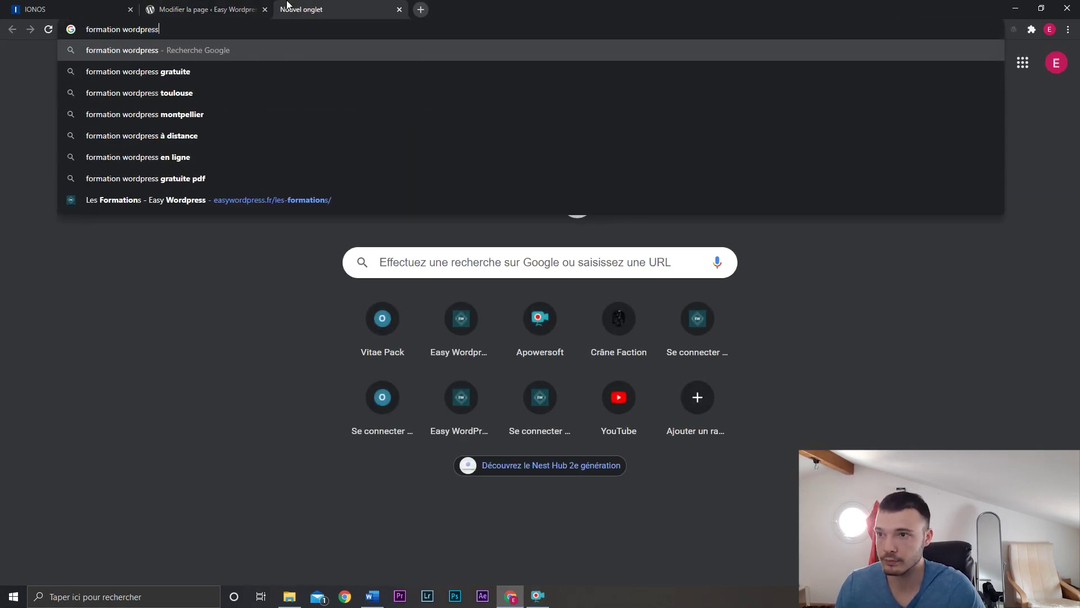
{"action": "key", "text": "Return"}
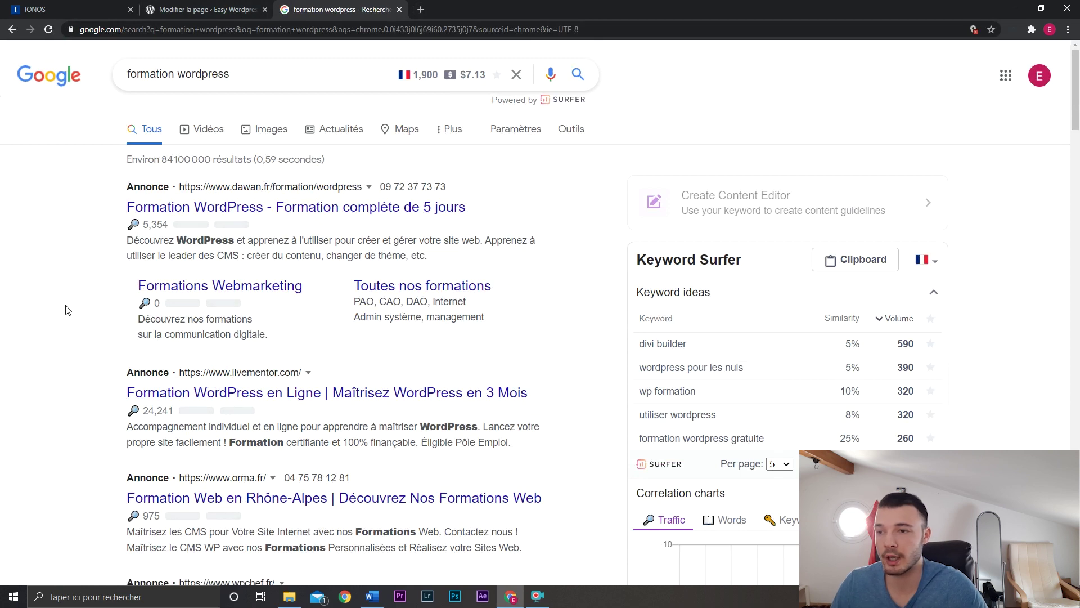
{"action": "left_click_drag", "start_coordinate": [126, 241], "coordinate": [461, 254]}
{"action": "left_click", "coordinate": [461, 254]}
{"action": "middle_click", "coordinate": [343, 5]}
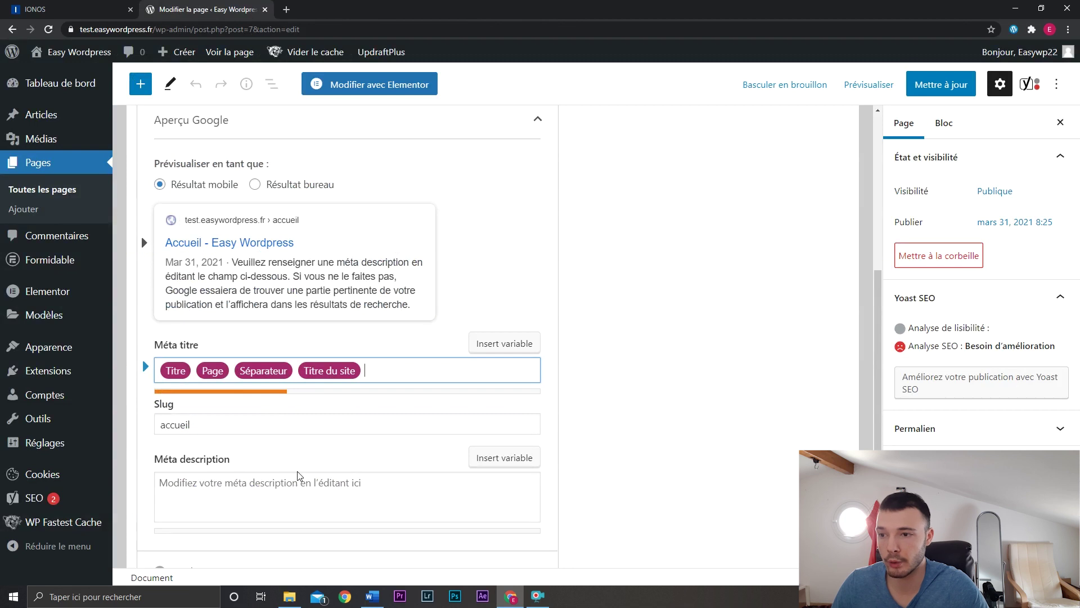
Enter 'formation wordpress' as the Yoast Requête cible for Accueil.
{"action": "scroll", "coordinate": [307, 473], "scroll_direction": "up", "scroll_amount": 2}
{"action": "left_click", "coordinate": [214, 149]}
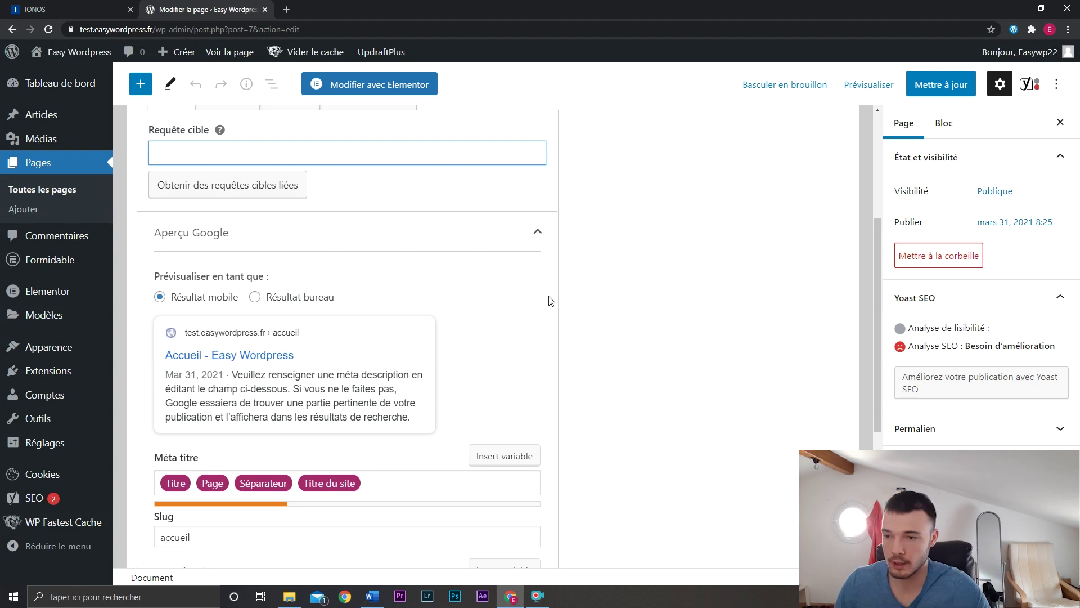
{"action": "type", "text": "forma"}
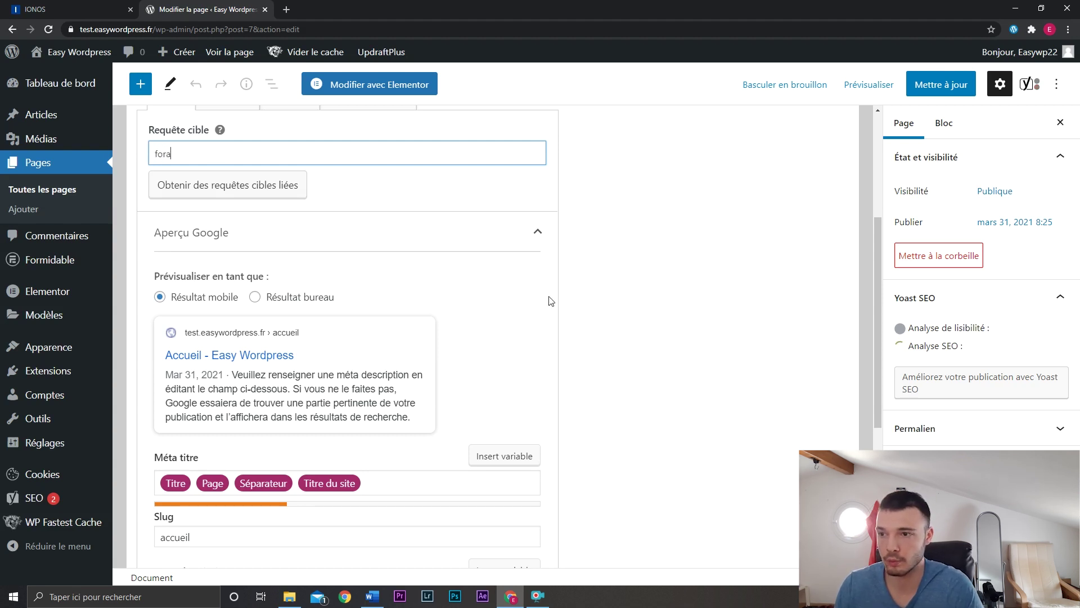
{"action": "type", "text": "tion wordpress"}
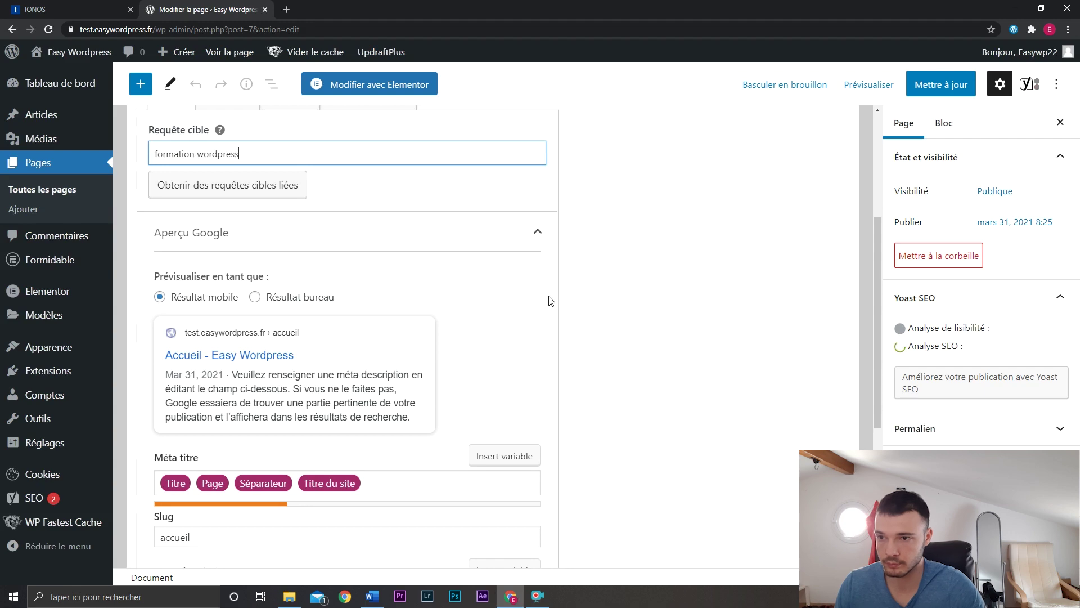
Expand Analyse SEO to read the reported problems, collapse it, and return to the page top.
{"action": "scroll", "coordinate": [550, 301], "scroll_direction": "down", "scroll_amount": 5}
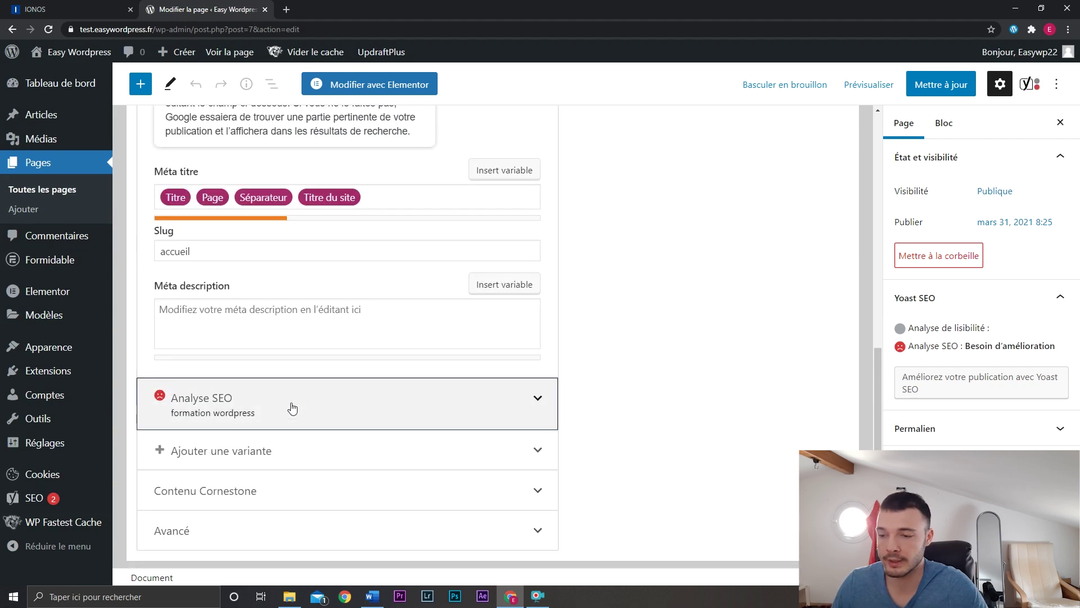
{"action": "left_click", "coordinate": [293, 406]}
{"action": "scroll", "coordinate": [307, 408], "scroll_direction": "down", "scroll_amount": 6}
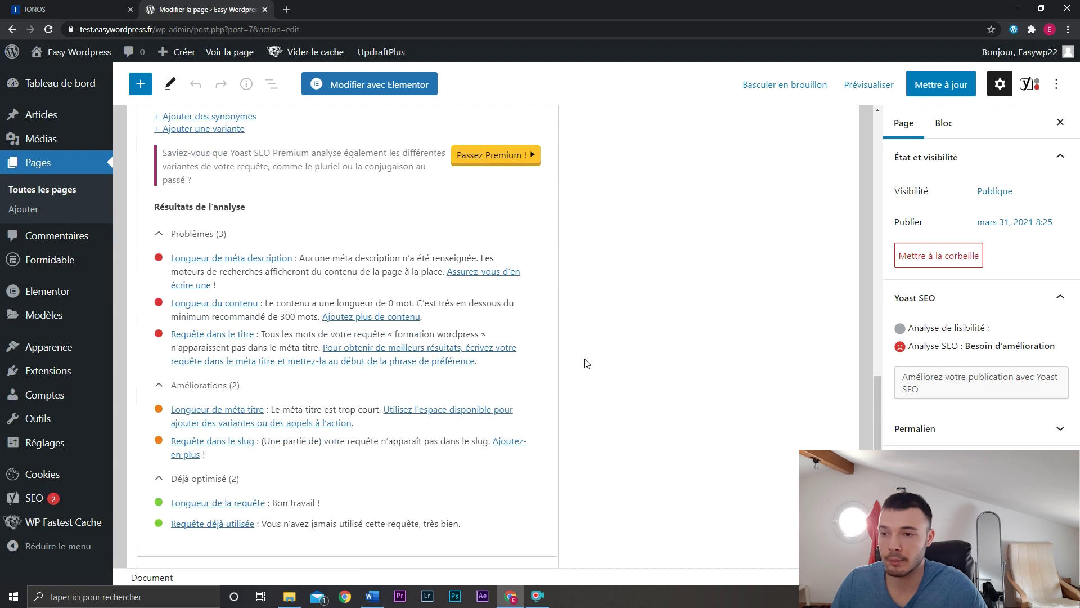
{"action": "scroll", "coordinate": [586, 363], "scroll_direction": "up", "scroll_amount": 1}
{"action": "scroll", "coordinate": [586, 363], "scroll_direction": "down", "scroll_amount": 1}
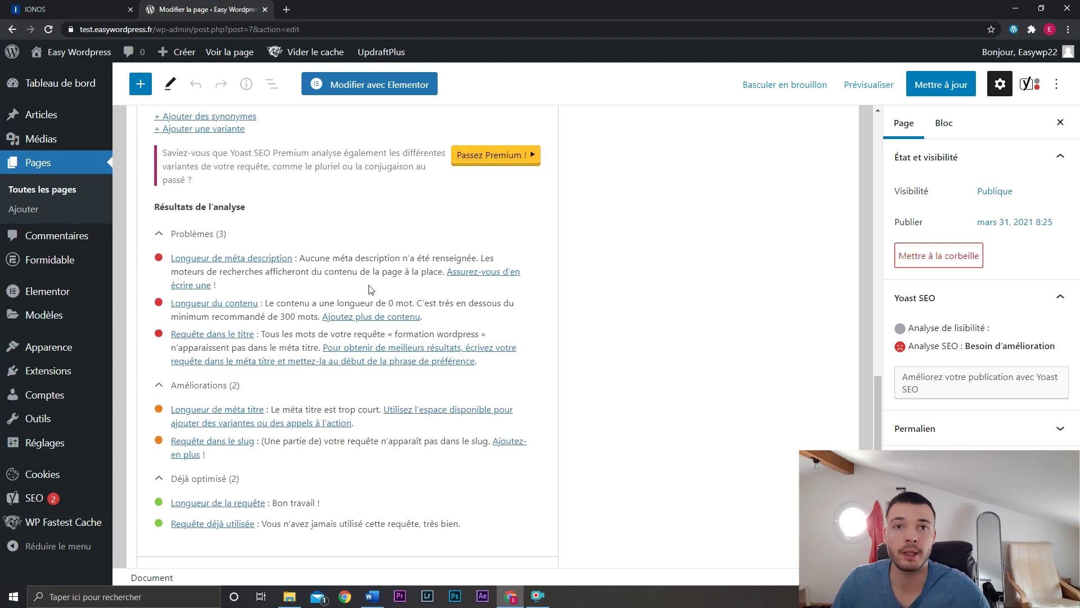
{"action": "scroll", "coordinate": [579, 268], "scroll_direction": "up", "scroll_amount": 3}
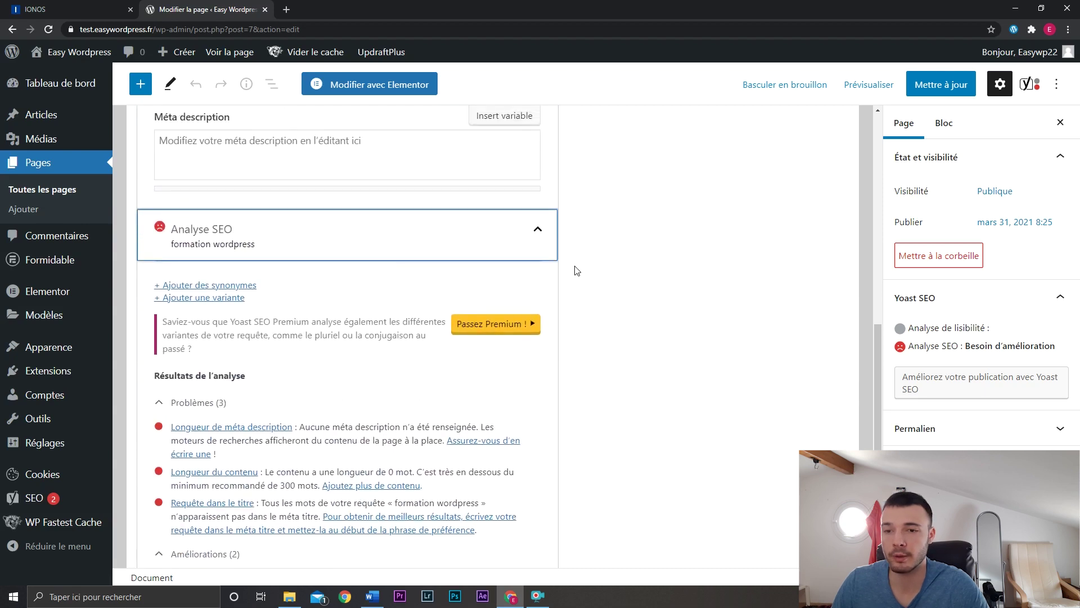
{"action": "left_click", "coordinate": [549, 244]}
{"action": "scroll", "coordinate": [387, 313], "scroll_direction": "up", "scroll_amount": 2}
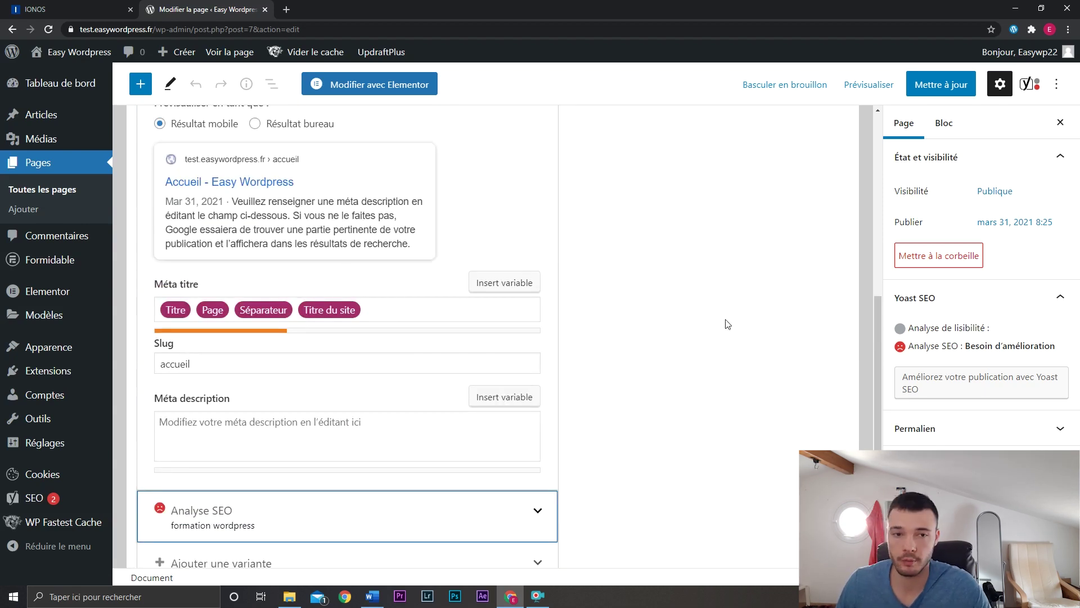
{"action": "scroll", "coordinate": [728, 325], "scroll_direction": "up", "scroll_amount": 2}
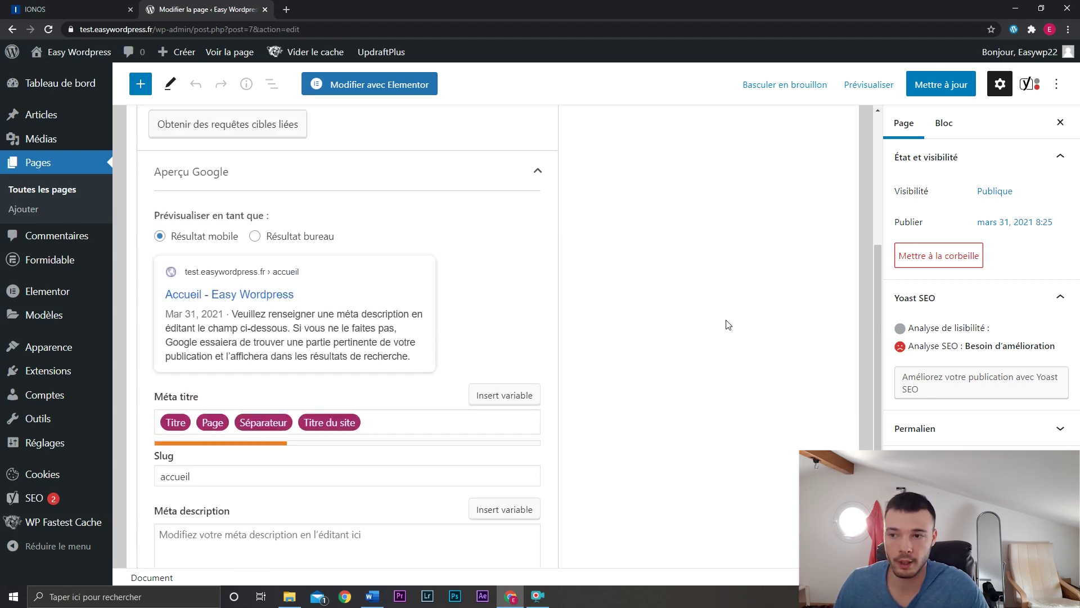
{"action": "scroll", "coordinate": [728, 324], "scroll_direction": "up", "scroll_amount": 2}
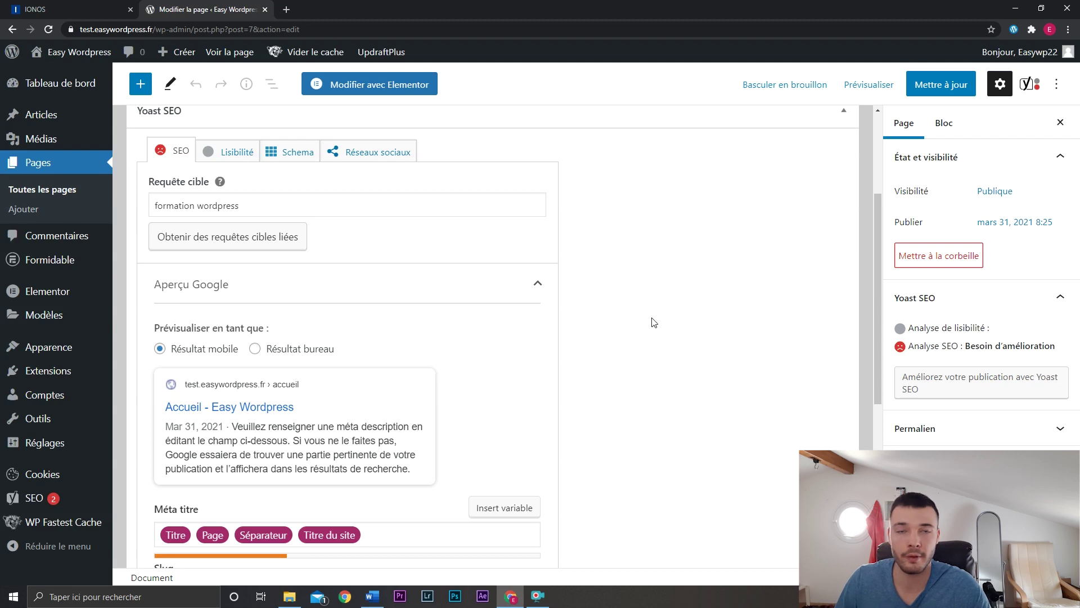
{"action": "scroll", "coordinate": [653, 322], "scroll_direction": "up", "scroll_amount": 3}
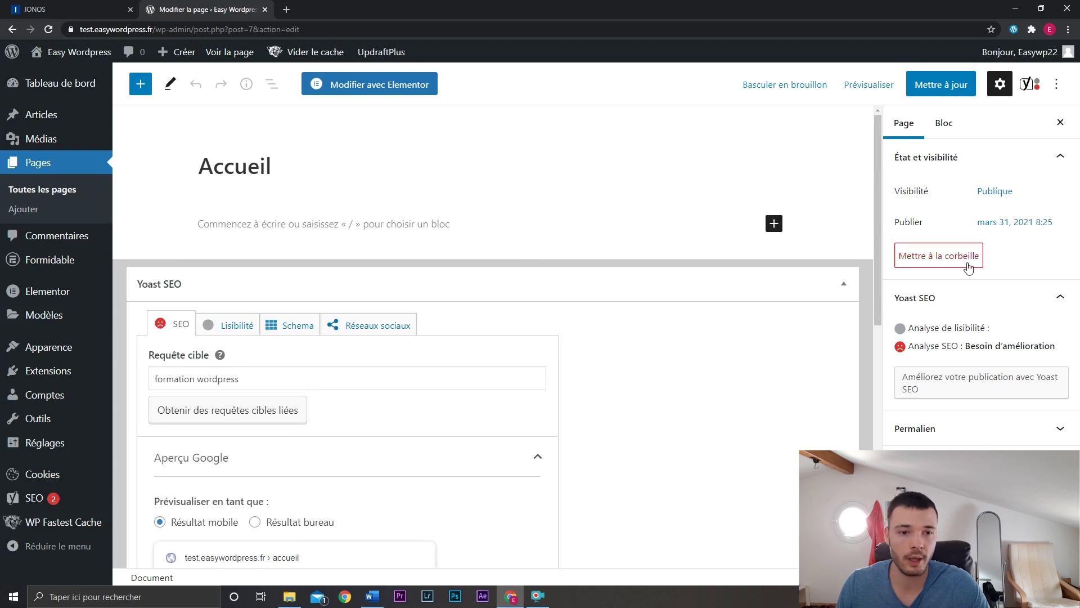
Review the Accueil page's visibility options and its permalink slug 'accueil'.
{"action": "left_click", "coordinate": [1006, 193]}
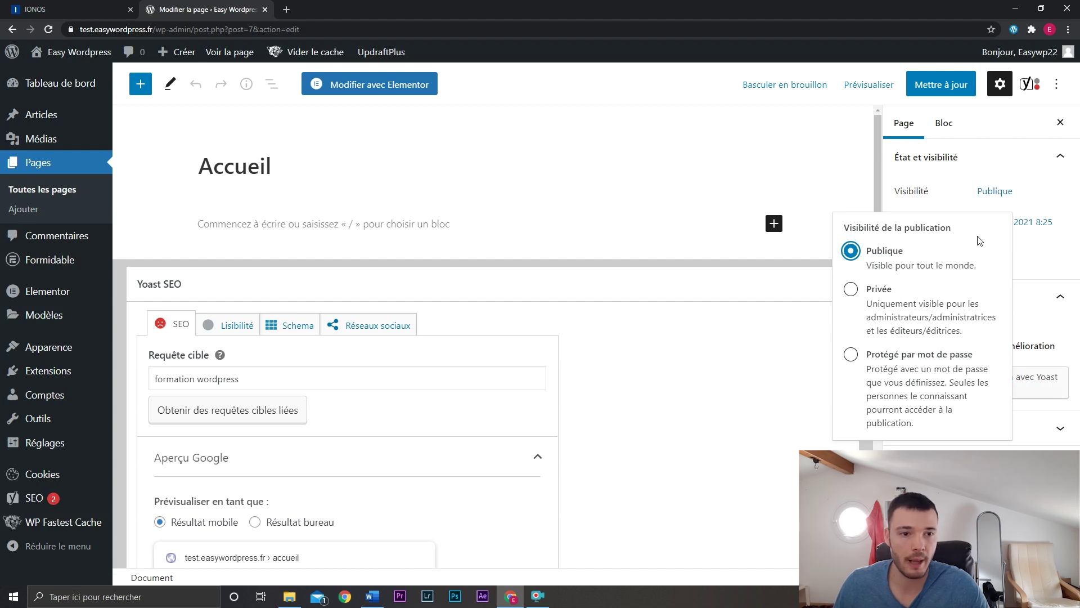
{"action": "left_click", "coordinate": [1006, 339]}
{"action": "left_click", "coordinate": [944, 384]}
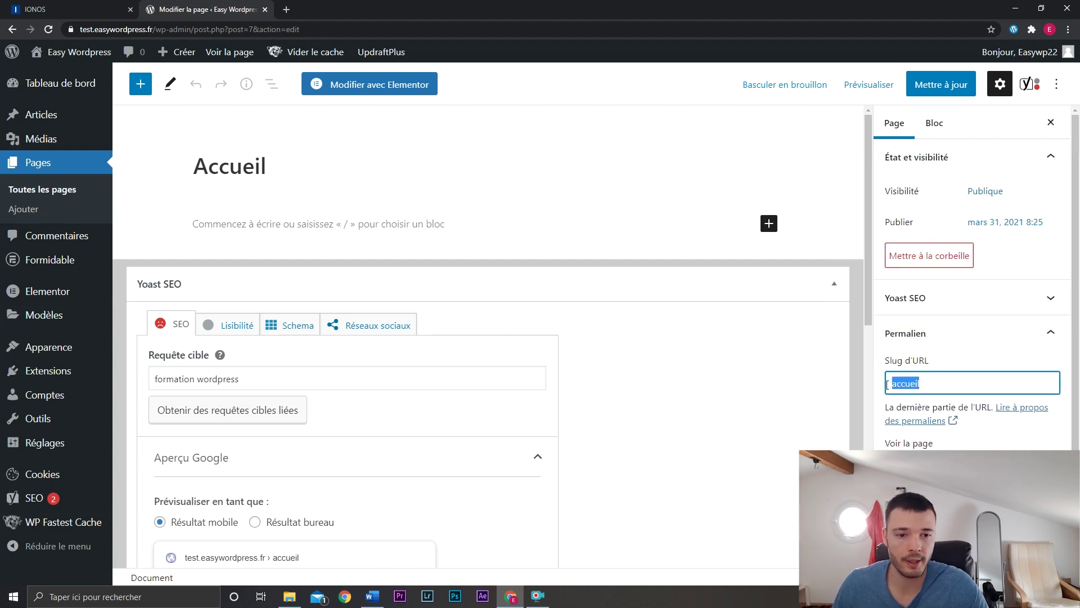
{"action": "left_click", "coordinate": [945, 384]}
{"action": "left_click", "coordinate": [954, 337]}
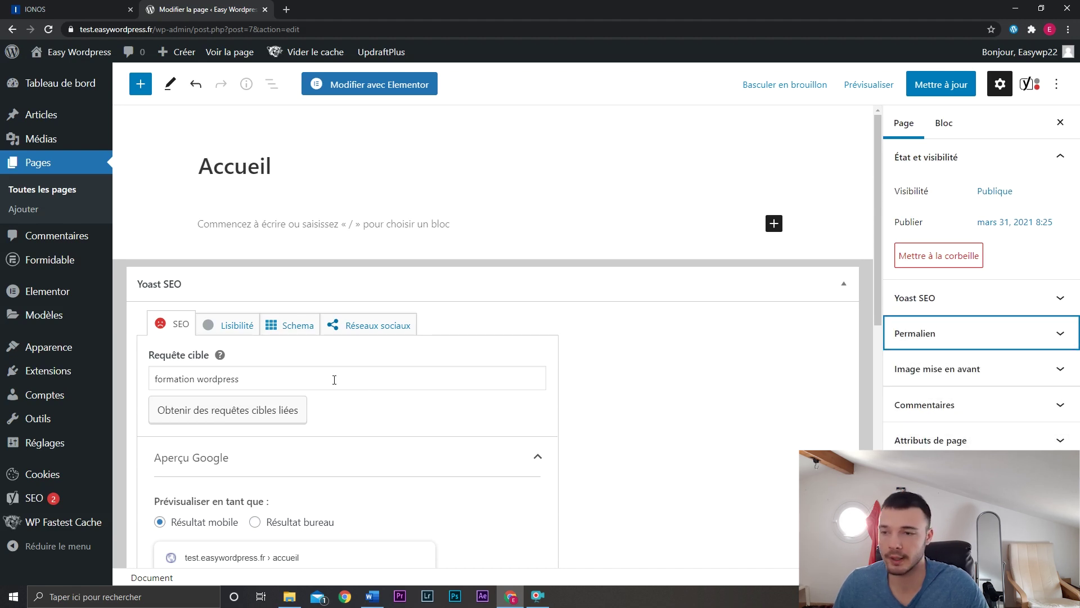
Browse the full block library from the empty paragraph block, then close it.
{"action": "left_click", "coordinate": [345, 219]}
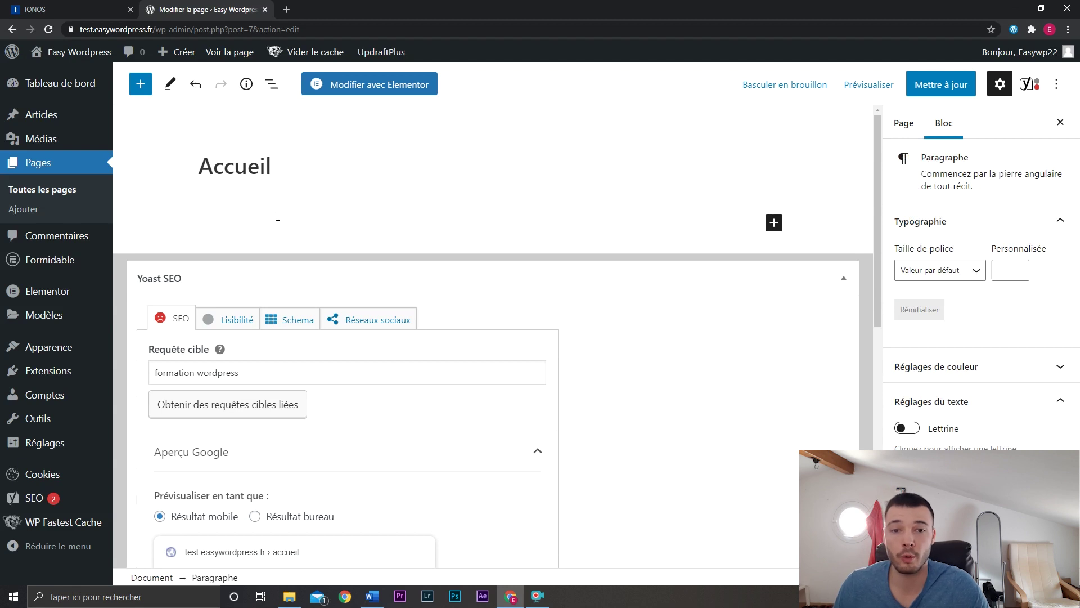
{"action": "left_click", "coordinate": [774, 223]}
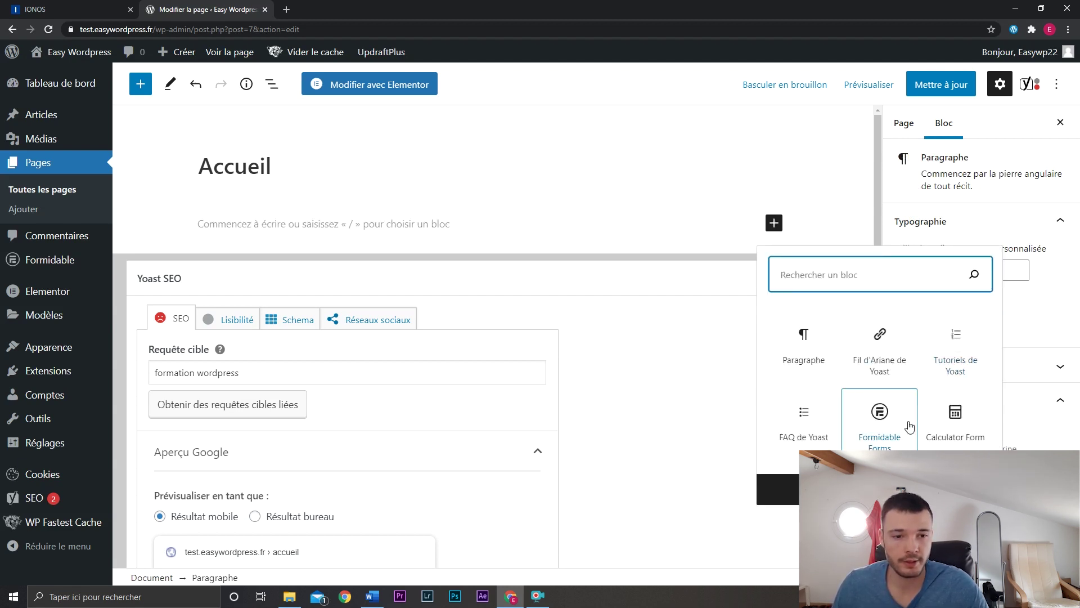
{"action": "left_click", "coordinate": [780, 491]}
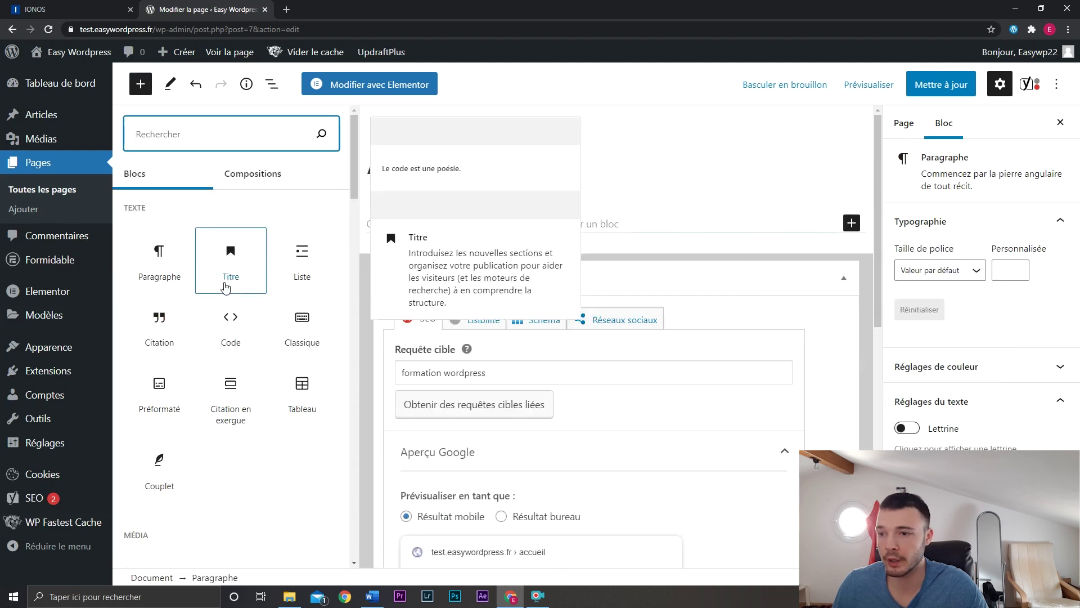
{"action": "left_click_drag", "start_coordinate": [353, 160], "coordinate": [354, 264]}
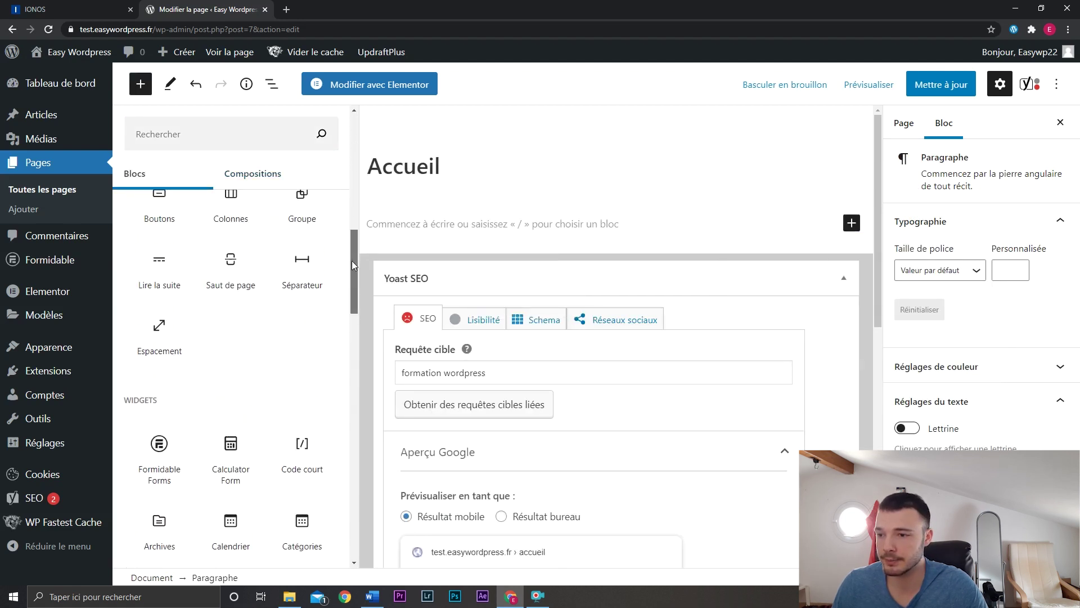
{"action": "scroll", "coordinate": [321, 259], "scroll_direction": "up", "scroll_amount": 10}
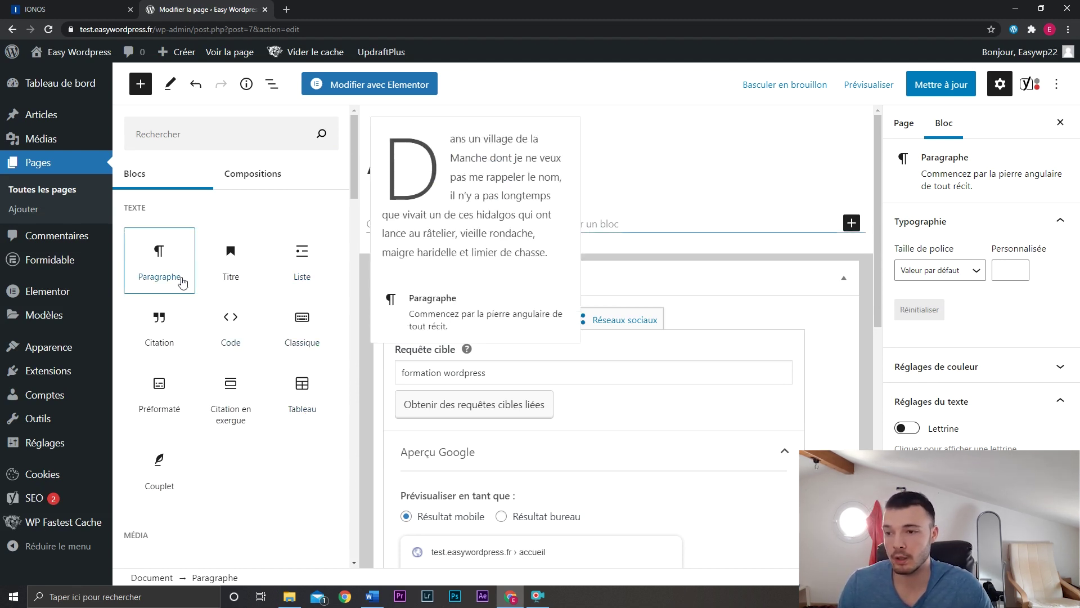
{"action": "left_click", "coordinate": [673, 235]}
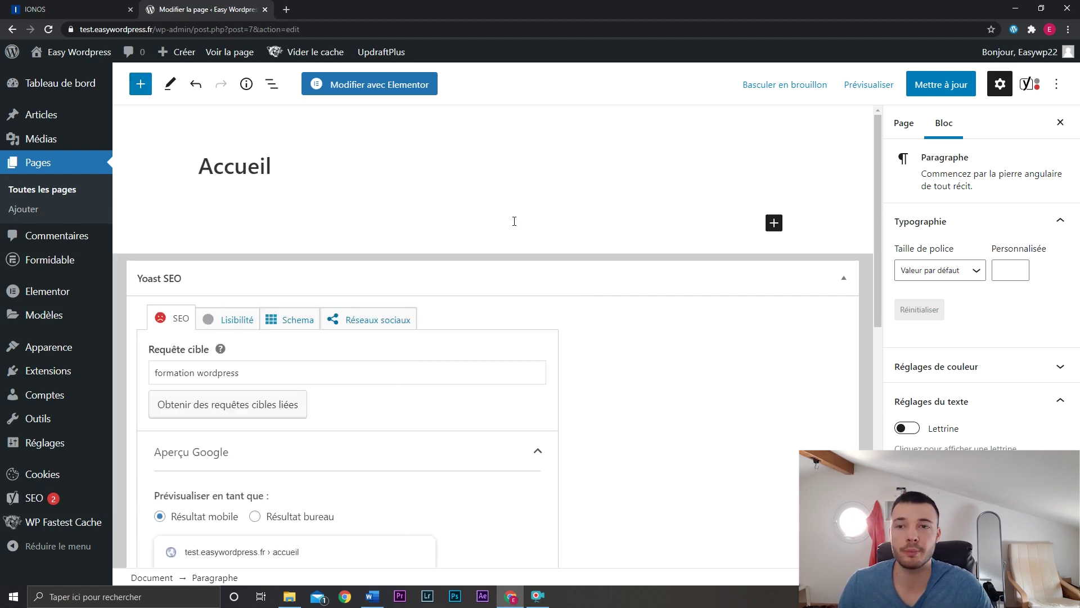
Open Accueil in Elementor and add a Titre widget reading 'Bienvenue sur Easy WordPress'.
{"action": "left_click", "coordinate": [399, 90]}
{"action": "left_click", "coordinate": [578, 102]}
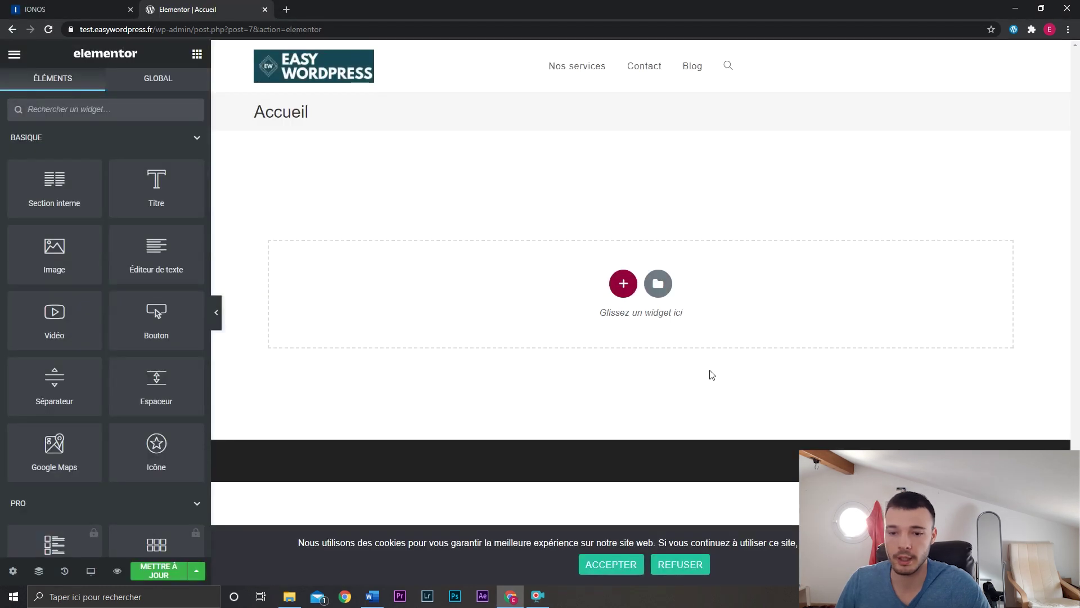
{"action": "left_click", "coordinate": [621, 565]}
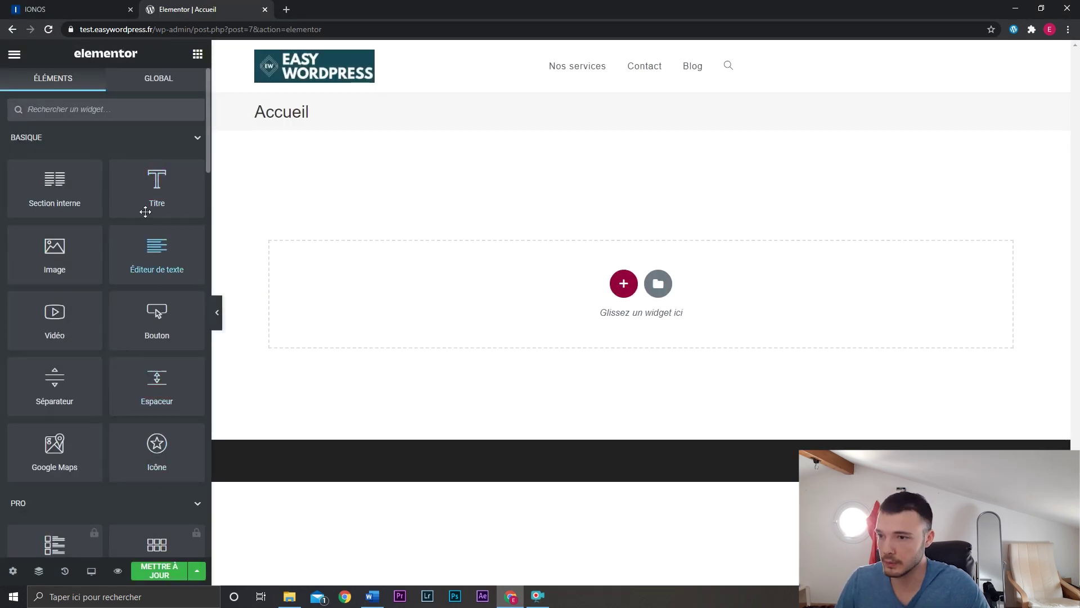
{"action": "left_click_drag", "start_coordinate": [156, 190], "coordinate": [442, 280]}
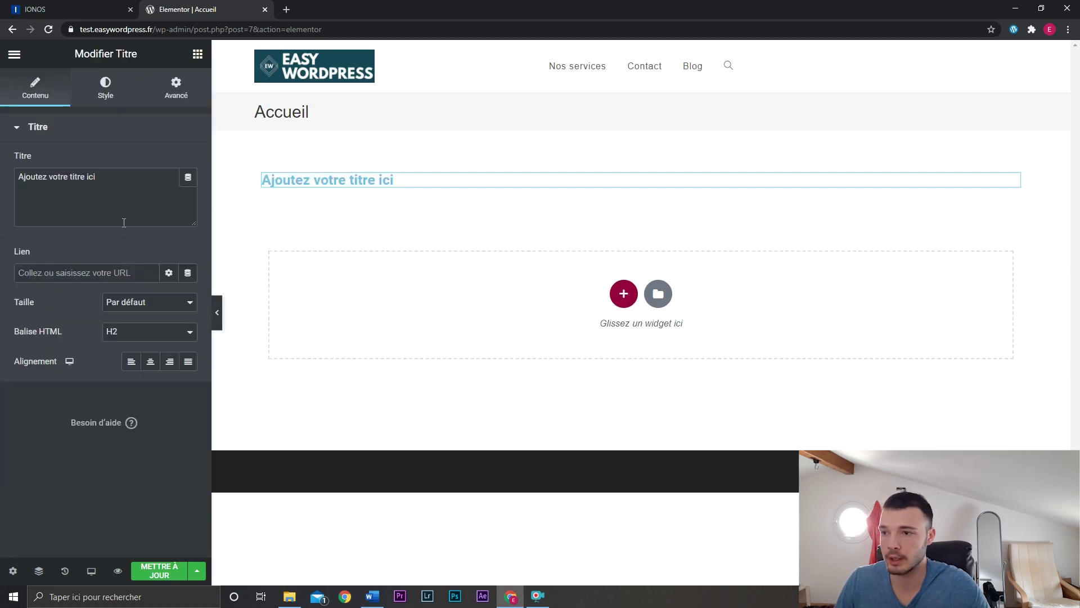
{"action": "triple_click", "coordinate": [136, 208]}
{"action": "type", "text": "Bien"}
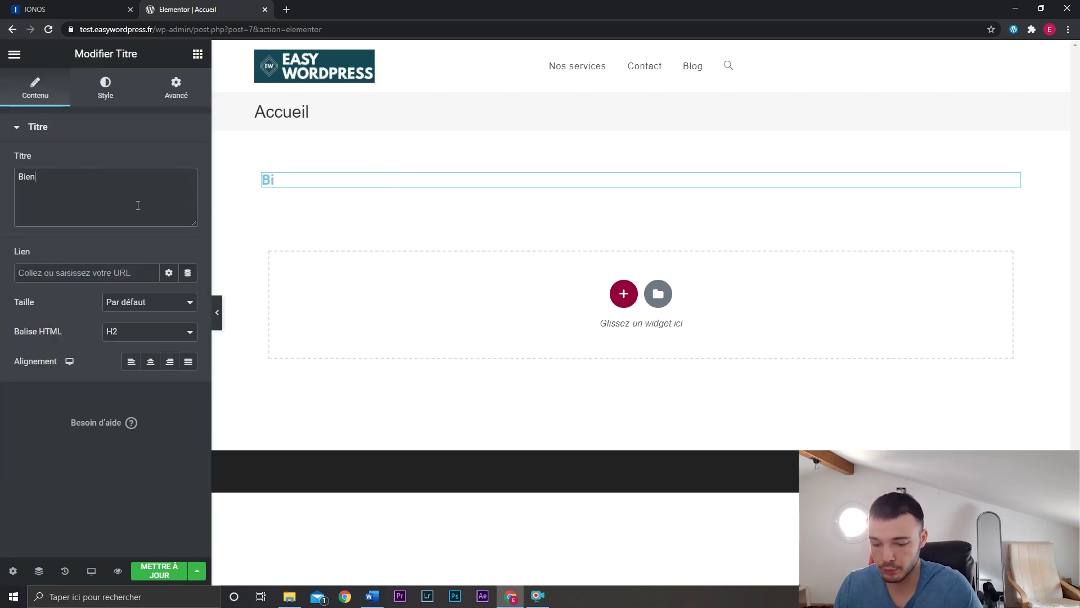
{"action": "type", "text": "venue sur Easy"}
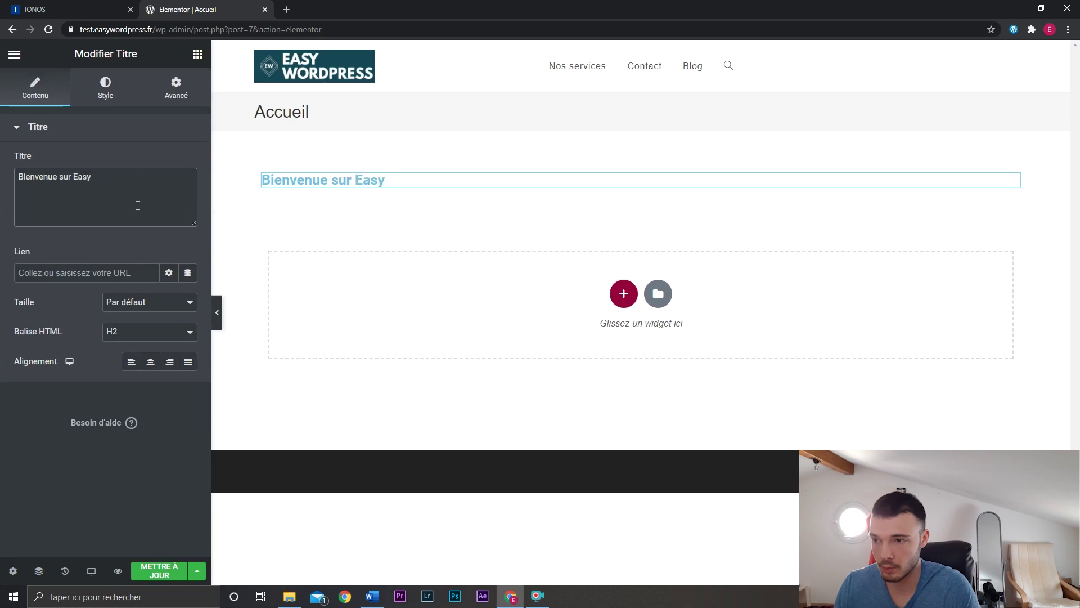
{"action": "type", "text": " WordPress"}
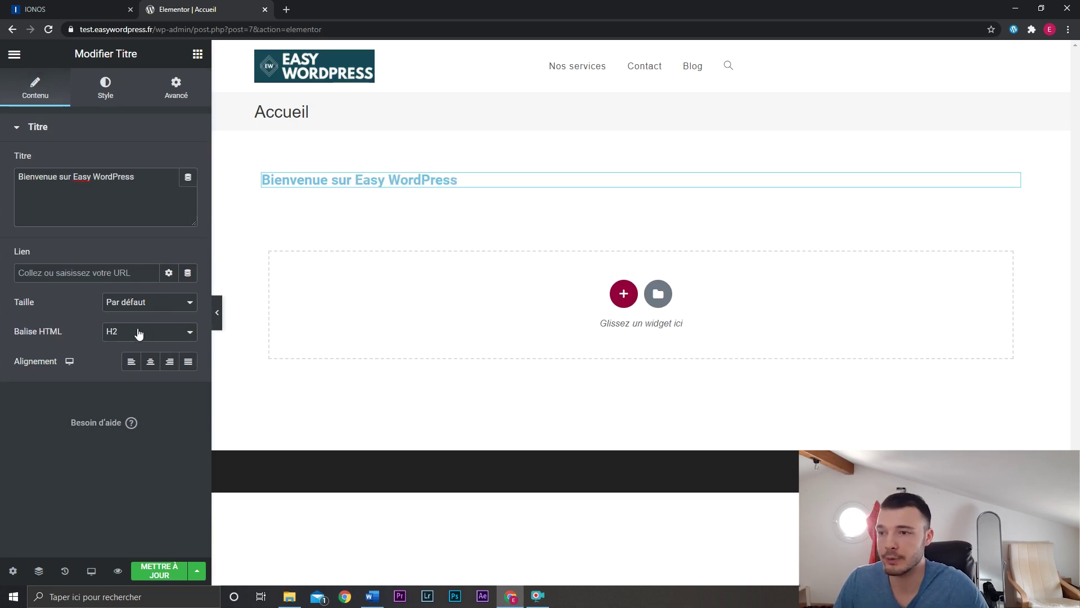
Keep the welcome heading at H2 and set its alignment to Centré.
{"action": "left_click", "coordinate": [139, 333]}
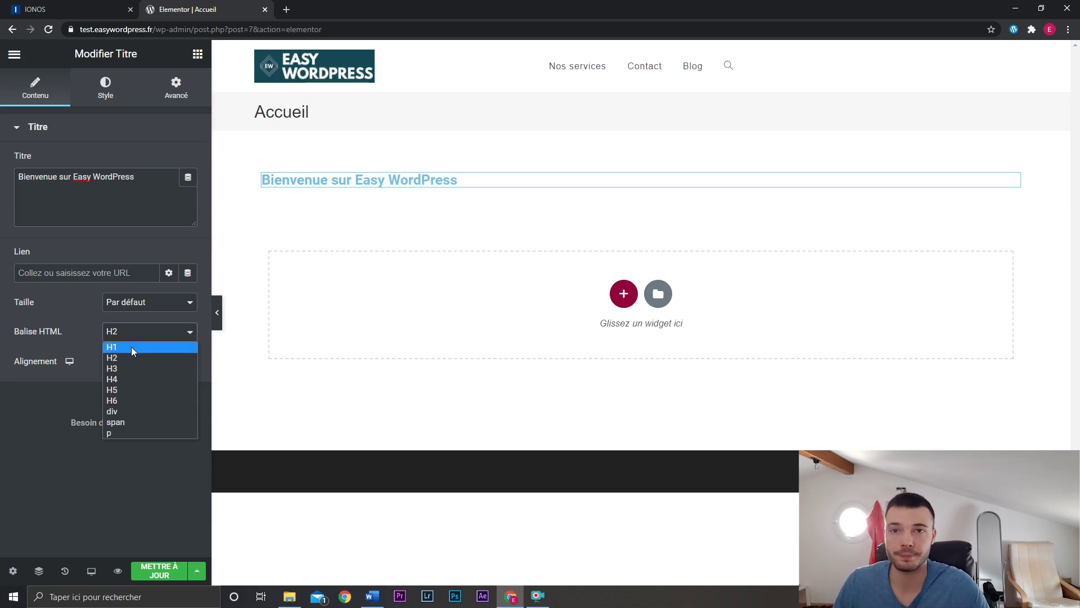
{"action": "left_click", "coordinate": [293, 190]}
{"action": "left_click_drag", "start_coordinate": [258, 114], "coordinate": [312, 113]}
{"action": "left_click", "coordinate": [313, 113]}
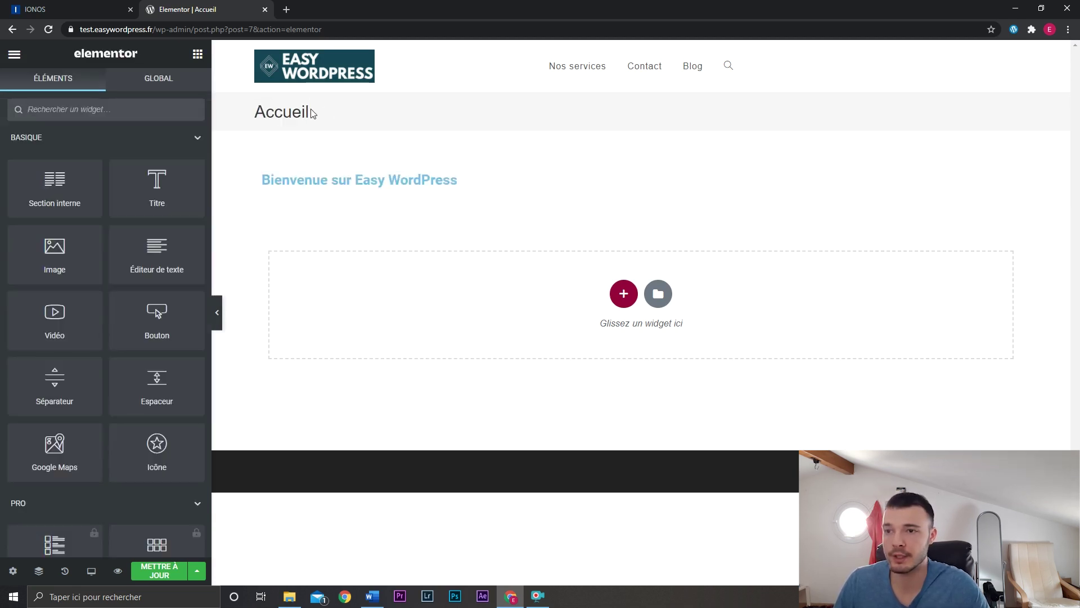
{"action": "left_click", "coordinate": [643, 179]}
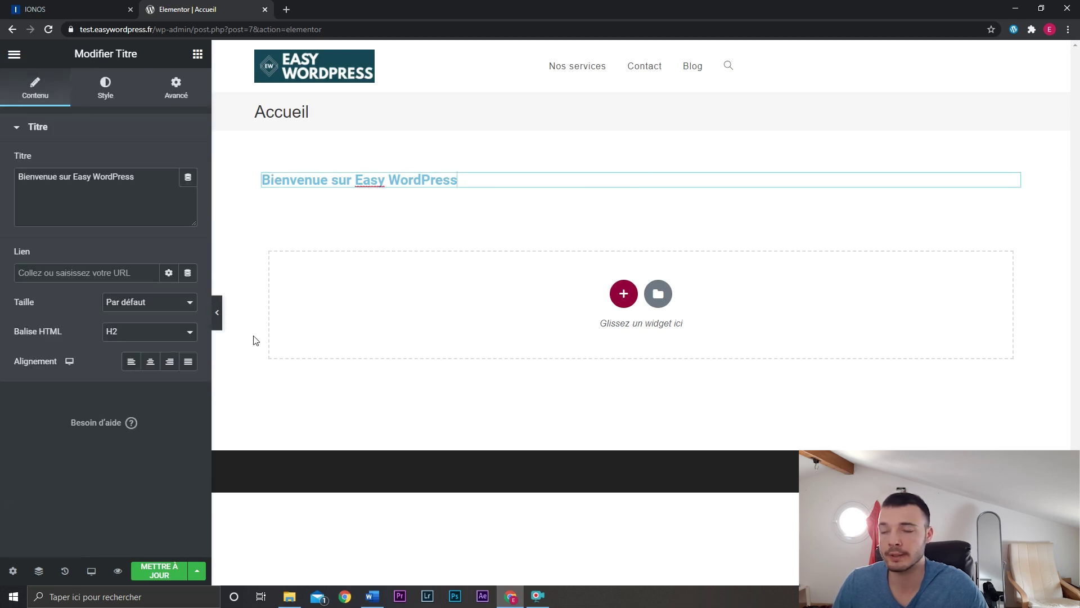
{"action": "left_click", "coordinate": [140, 336]}
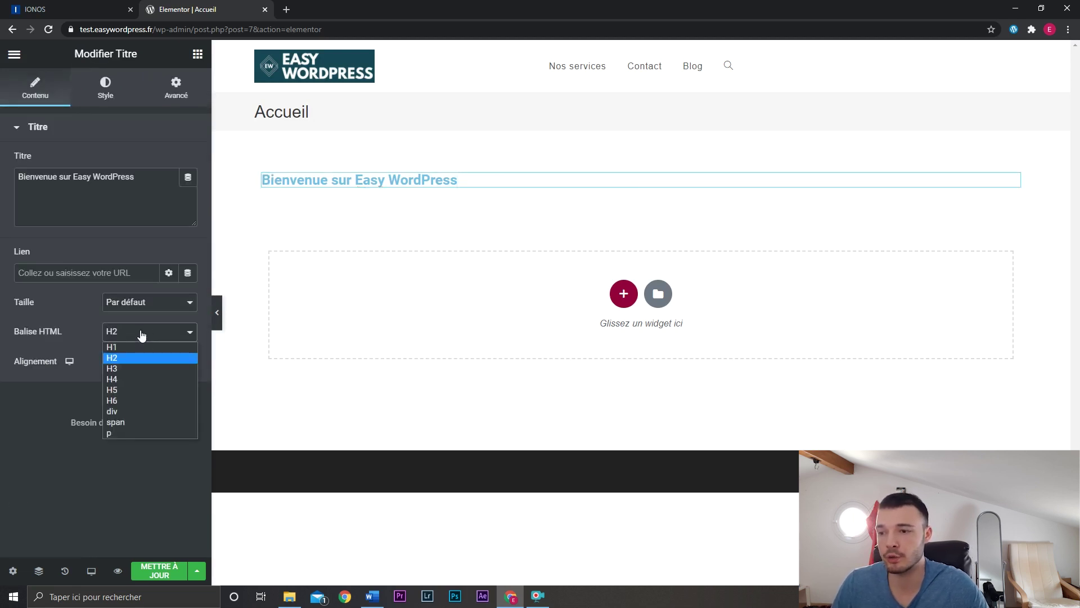
{"action": "left_click", "coordinate": [135, 338]}
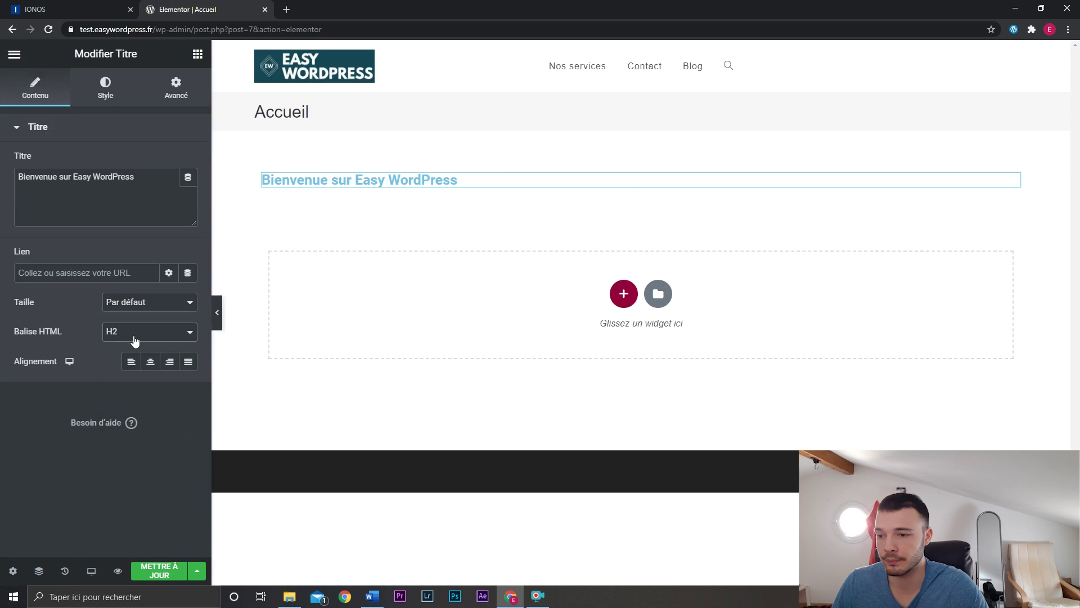
{"action": "left_click", "coordinate": [147, 365]}
{"action": "left_click", "coordinate": [135, 368]}
{"action": "left_click", "coordinate": [149, 365]}
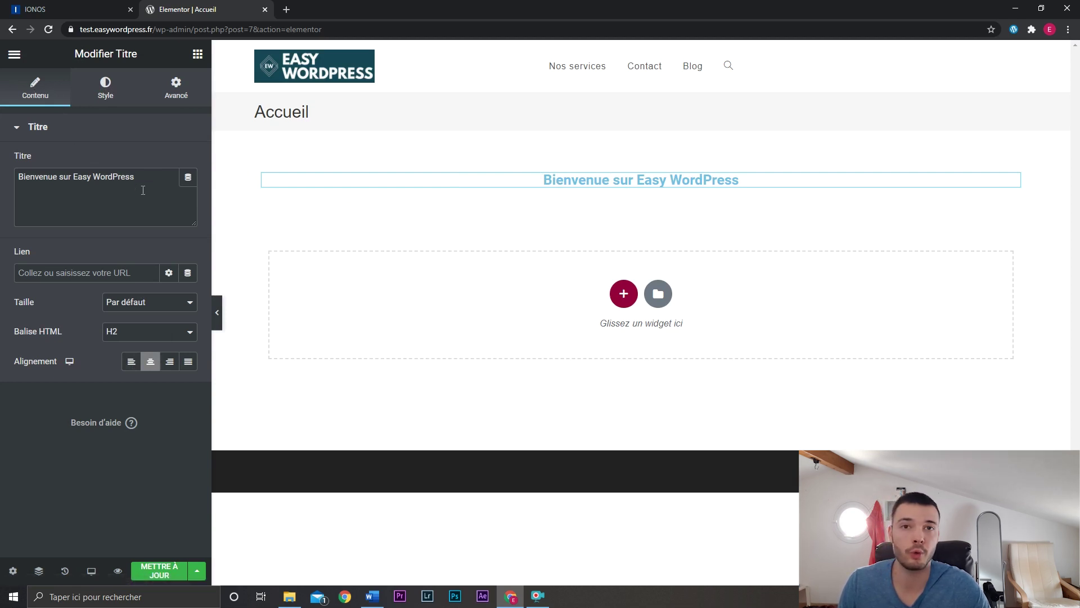
{"action": "left_click", "coordinate": [105, 89]}
Darken the welcome heading's text colour to a near-black grey.
{"action": "left_click", "coordinate": [188, 161]}
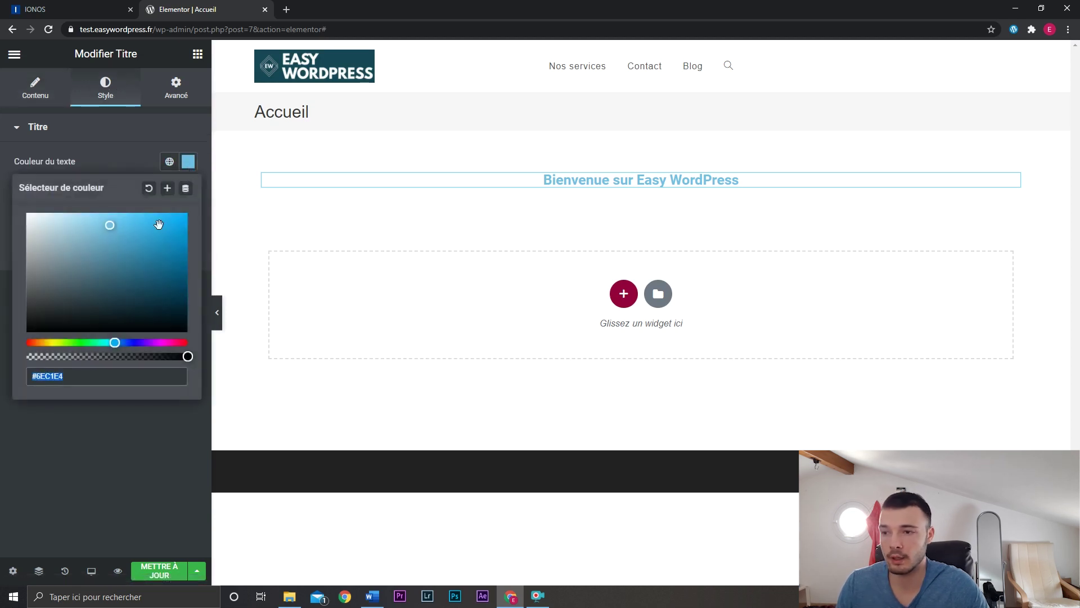
{"action": "left_click_drag", "start_coordinate": [103, 252], "coordinate": [39, 307]}
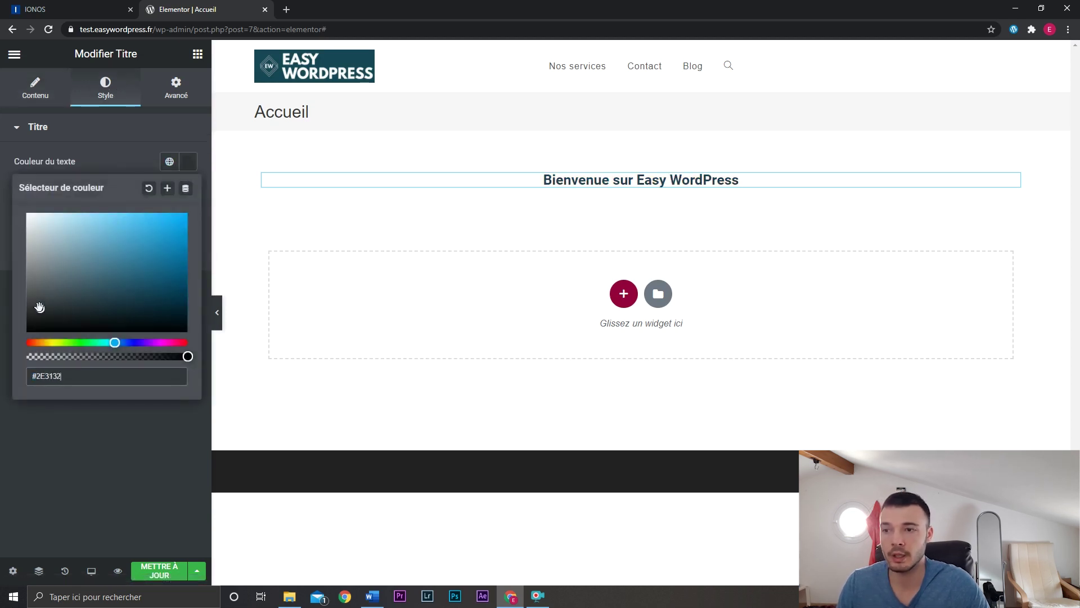
{"action": "left_click", "coordinate": [135, 136]}
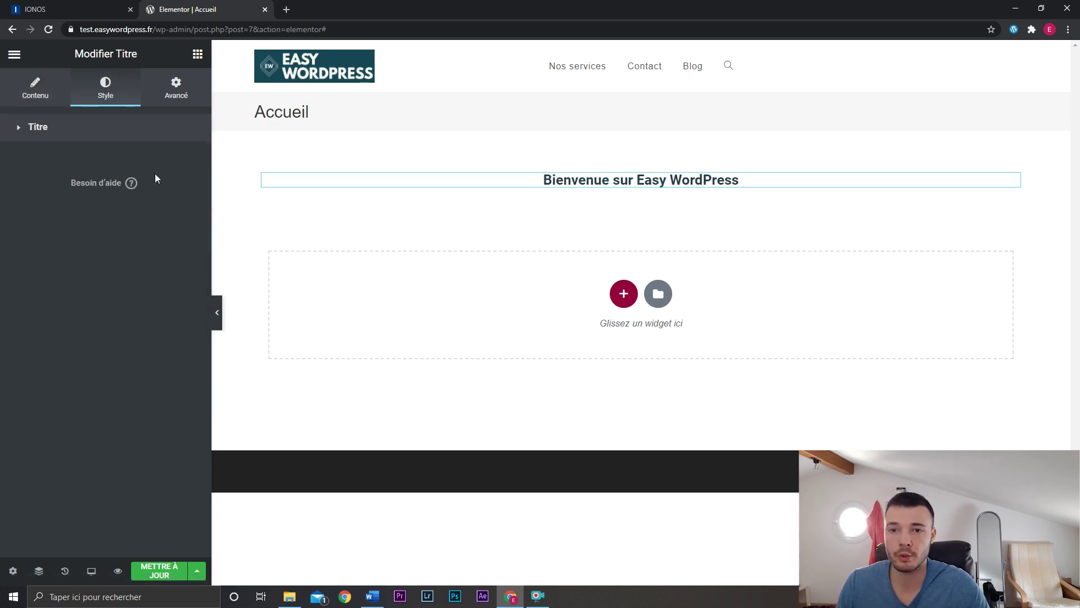
{"action": "left_click", "coordinate": [184, 130]}
{"action": "left_click", "coordinate": [188, 191]}
{"action": "left_click", "coordinate": [188, 191]}
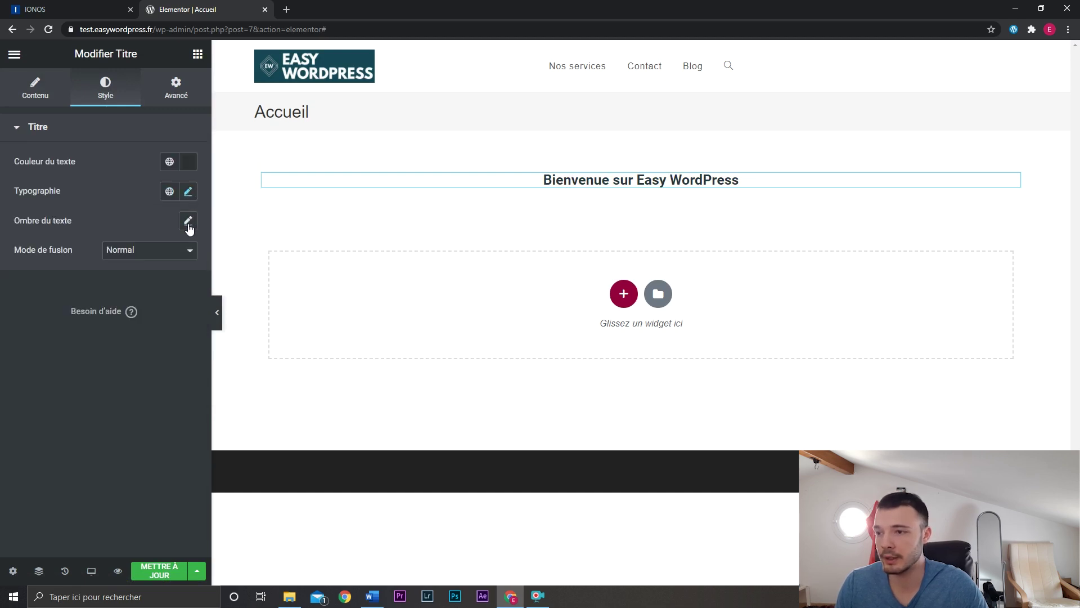
{"action": "left_click", "coordinate": [189, 162]}
{"action": "left_click", "coordinate": [189, 162]}
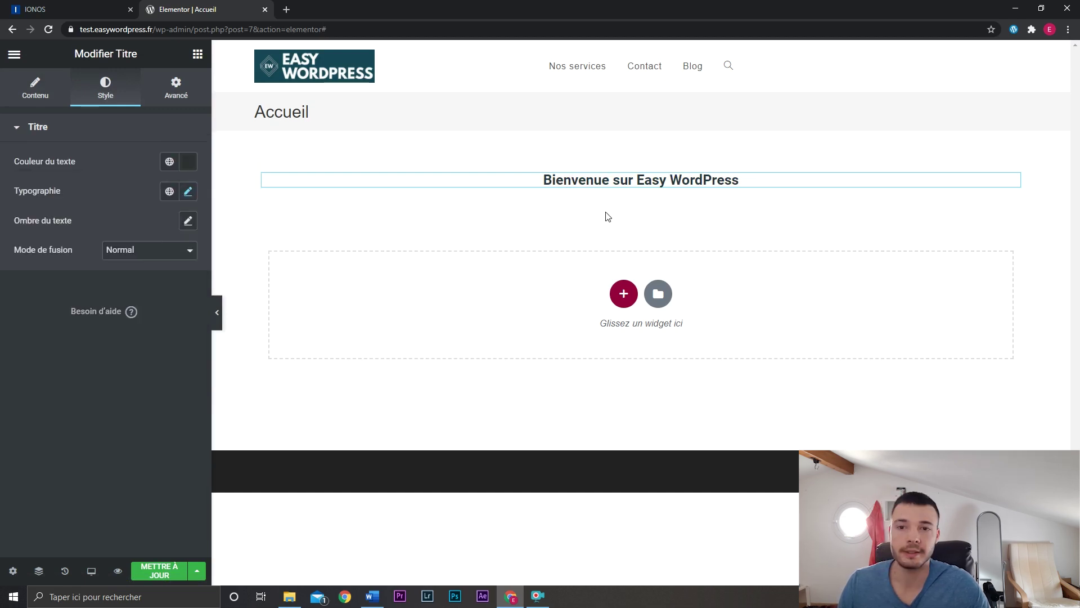
Save the heading's typography as a new global font, Titre principal.
{"action": "left_click", "coordinate": [188, 192]}
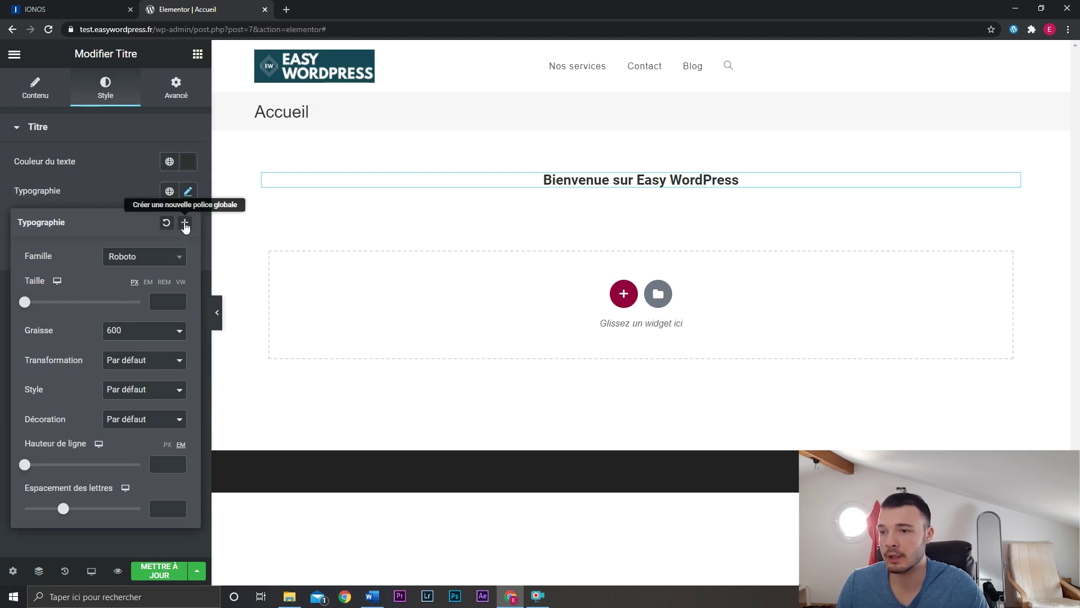
{"action": "left_click", "coordinate": [185, 224]}
{"action": "triple_click", "coordinate": [565, 319]}
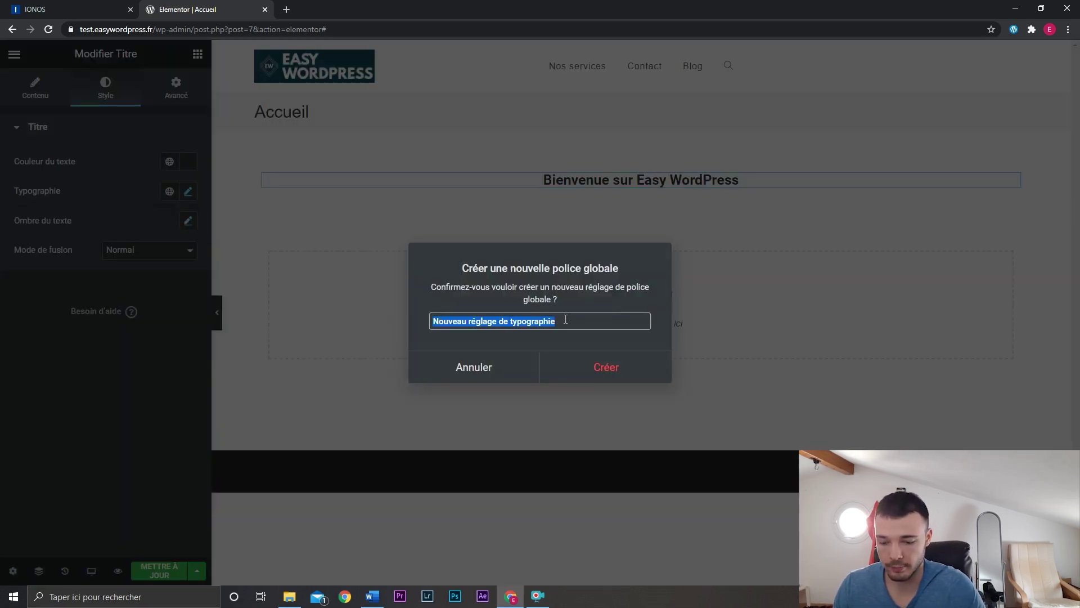
{"action": "type", "text": "Titre principal"}
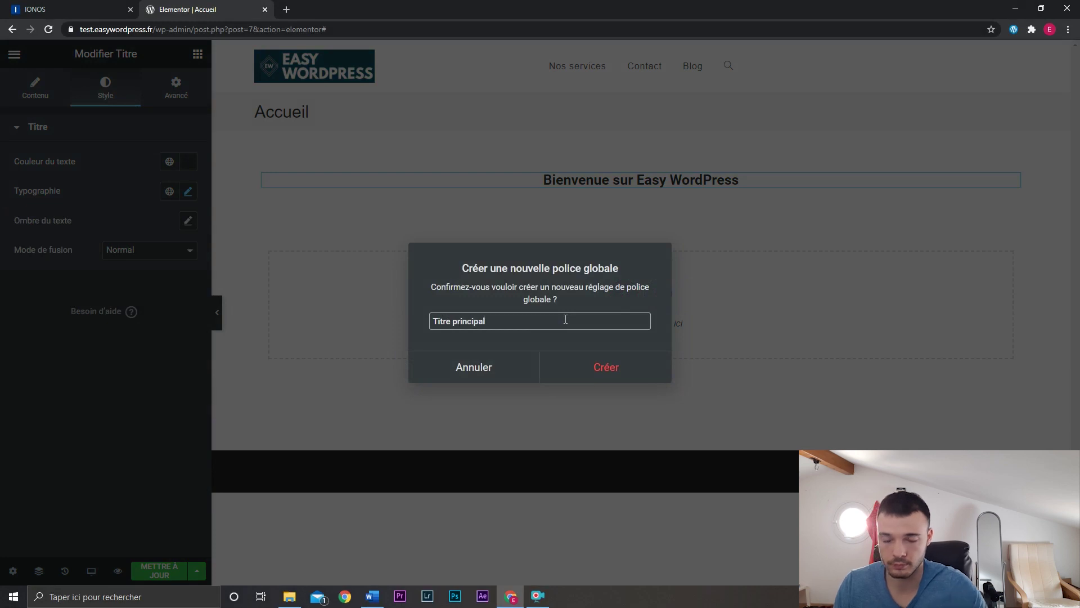
{"action": "key", "text": "Return"}
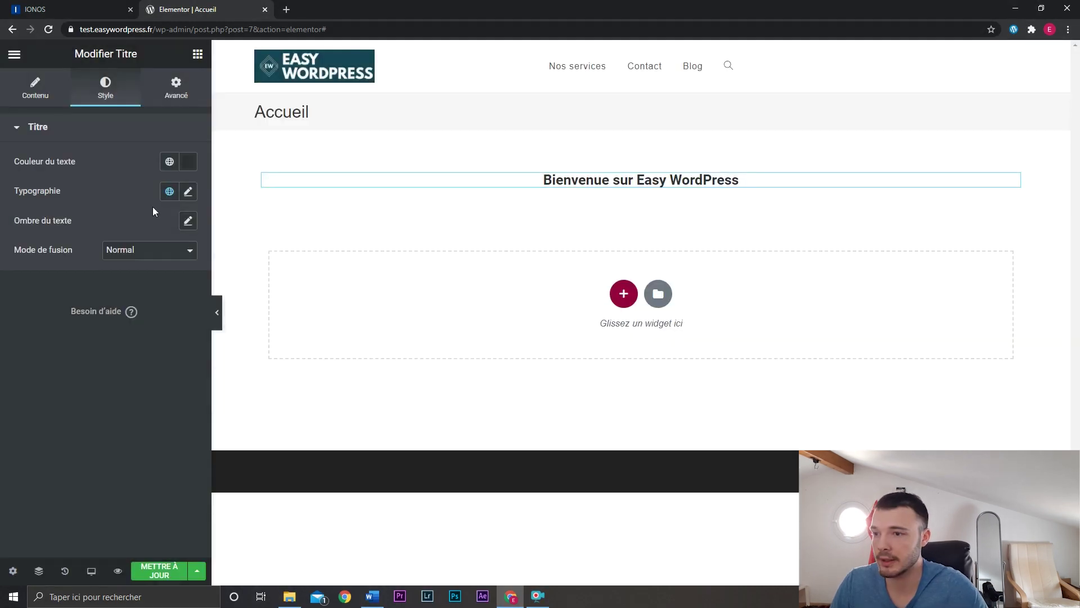
{"action": "left_click", "coordinate": [168, 192]}
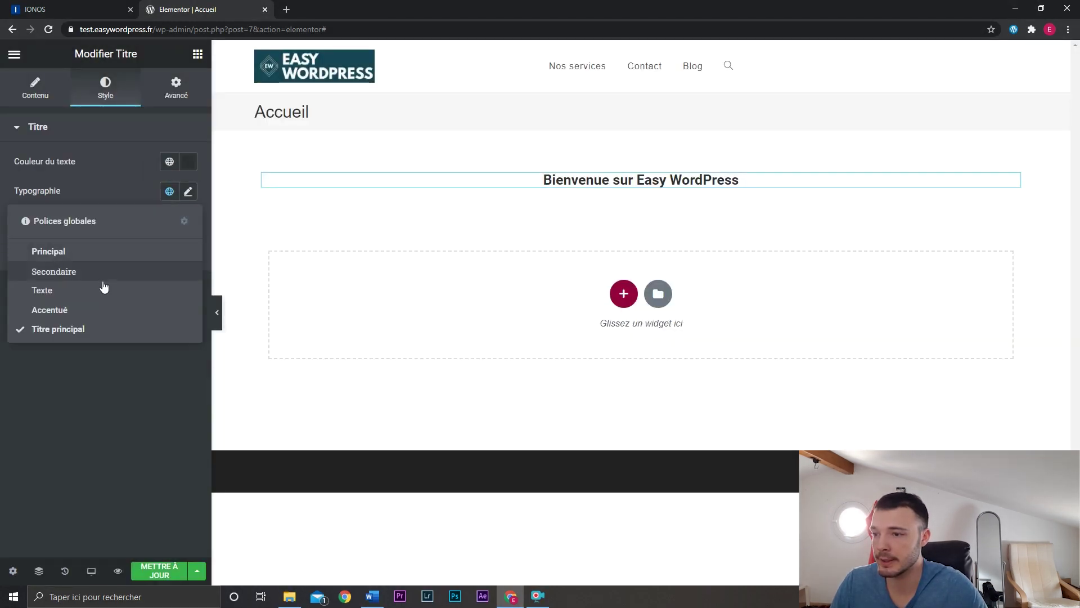
{"action": "left_click", "coordinate": [194, 56]}
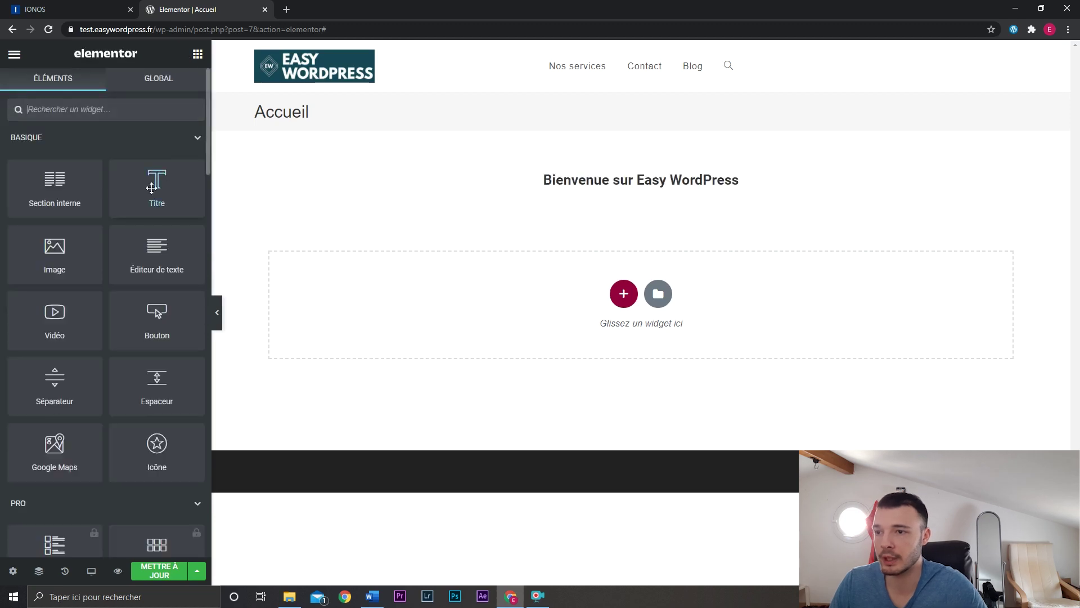
Add a second heading with the Titre principal global font, then delete that placeholder heading.
{"action": "left_click_drag", "start_coordinate": [157, 184], "coordinate": [553, 172]}
{"action": "left_click_drag", "start_coordinate": [550, 184], "coordinate": [550, 179]}
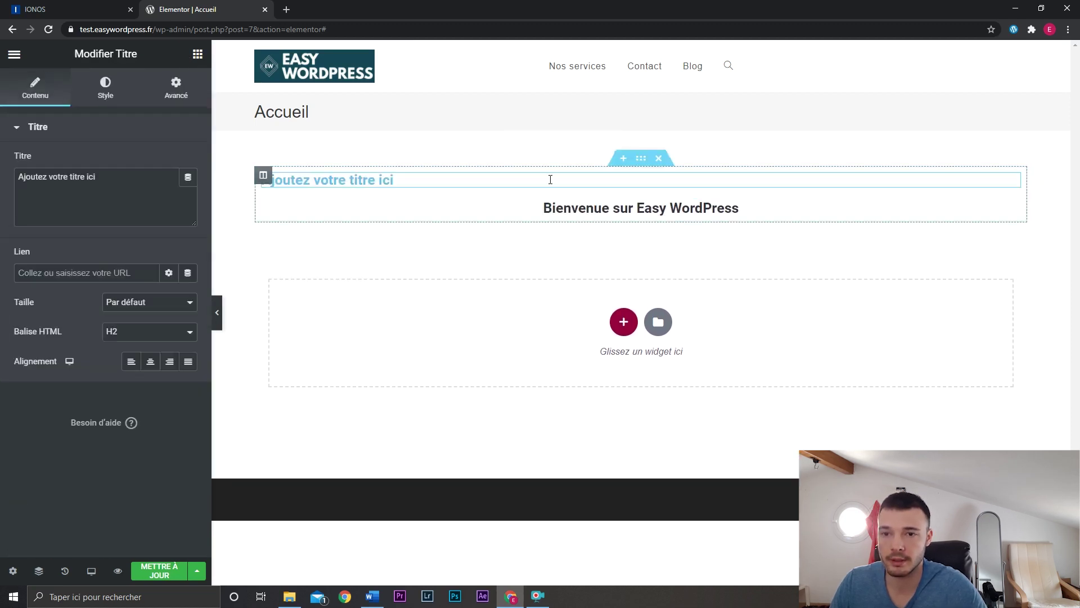
{"action": "left_click", "coordinate": [104, 96]}
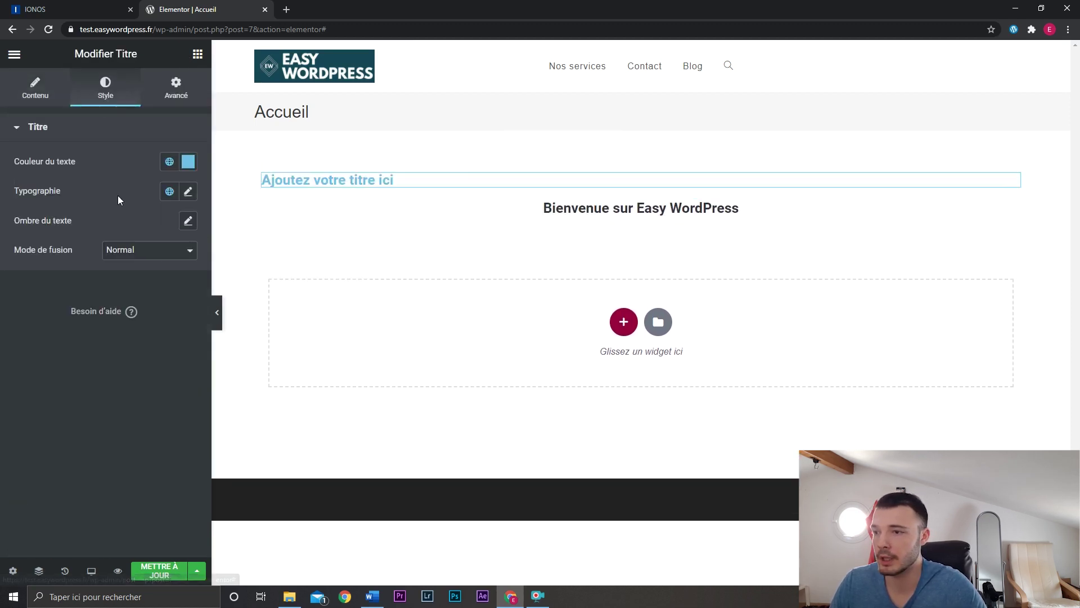
{"action": "left_click", "coordinate": [168, 193]}
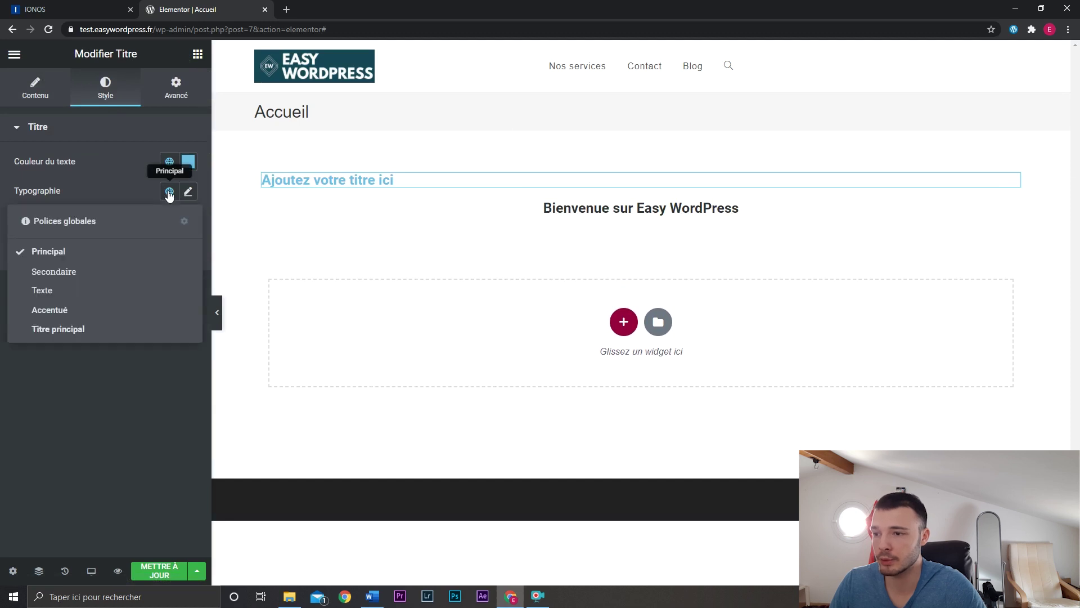
{"action": "left_click", "coordinate": [84, 329]}
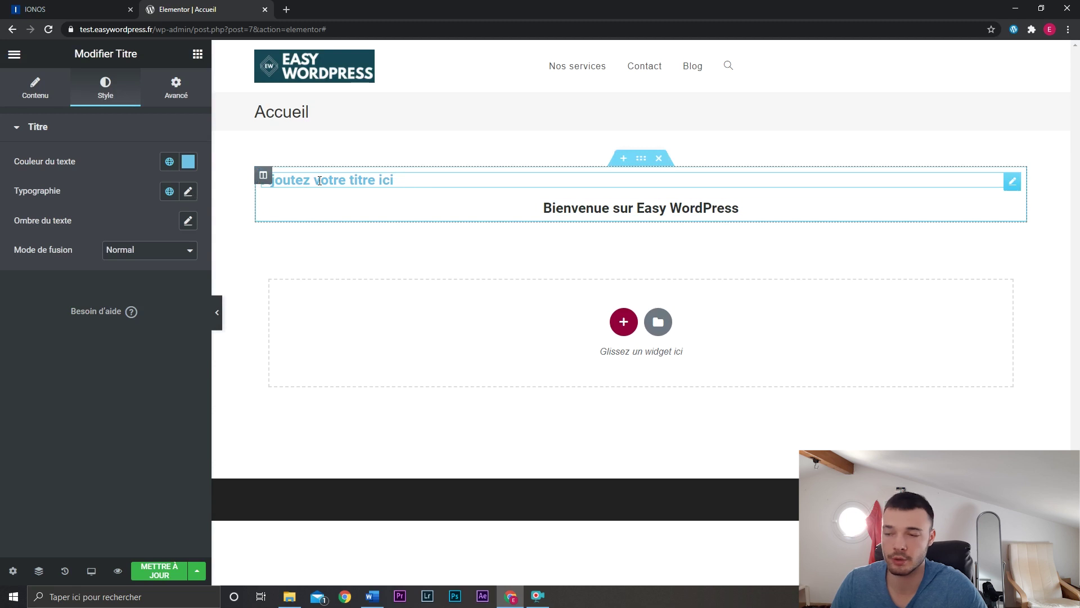
{"action": "right_click", "coordinate": [472, 181]}
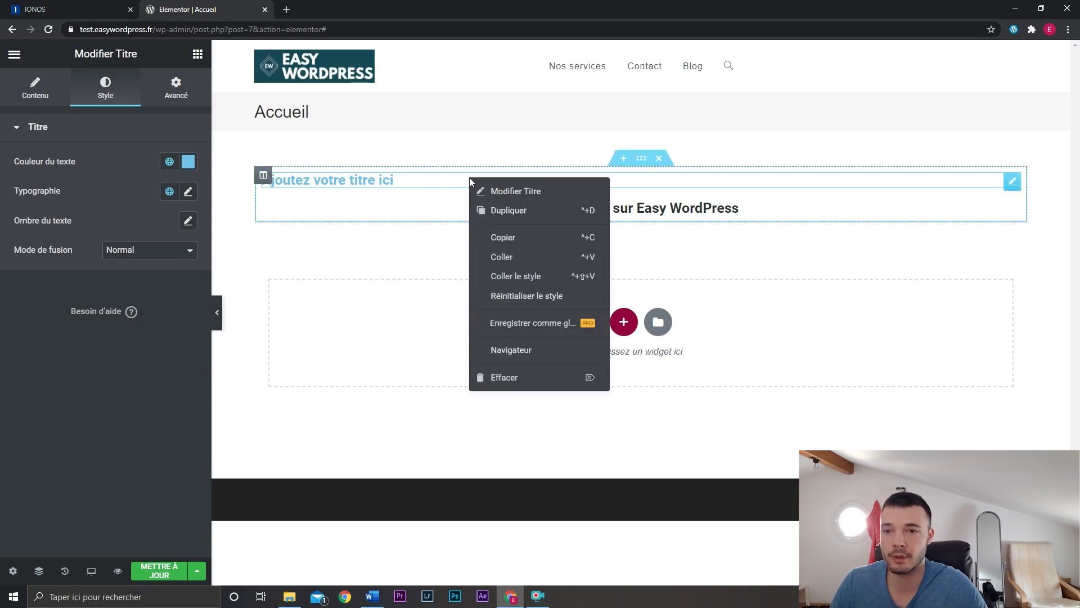
{"action": "left_click", "coordinate": [518, 376]}
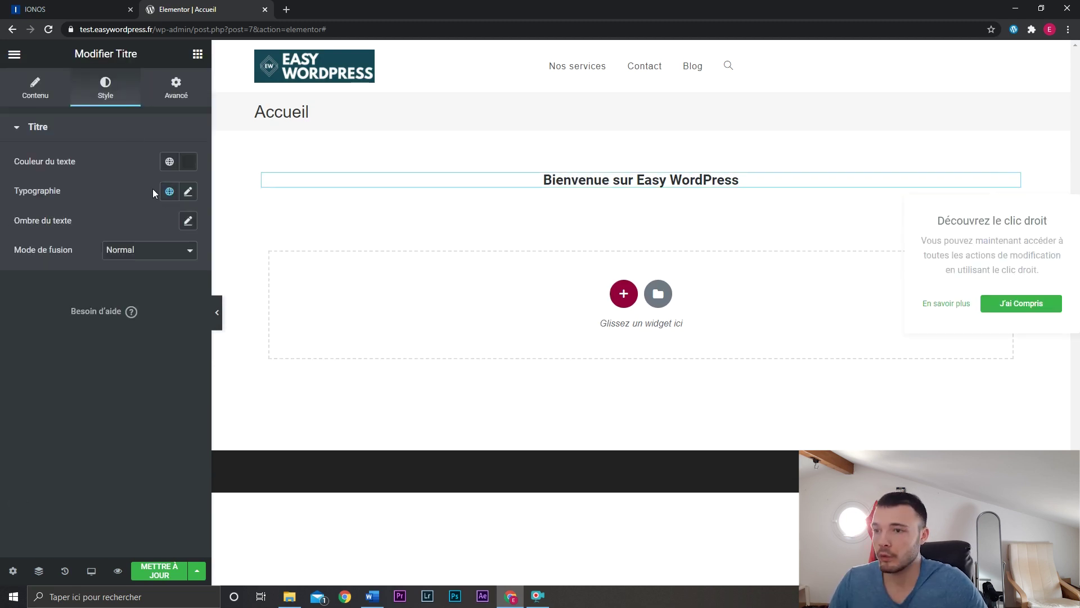
Save the heading's #2E3132 text colour as the global colour 'Couleur texte' and confirm it's listed.
{"action": "left_click", "coordinate": [188, 163]}
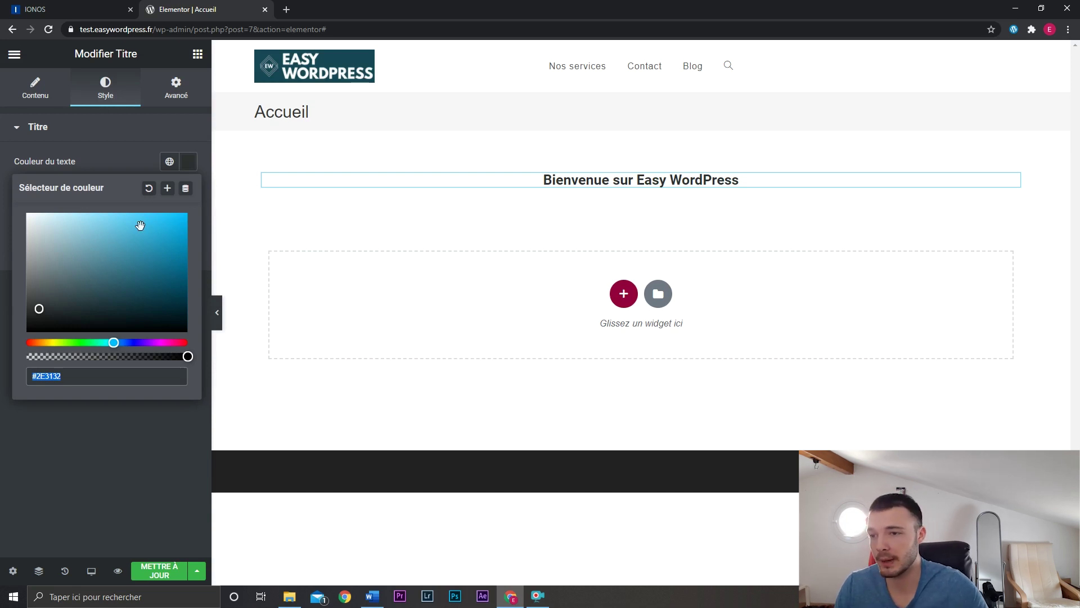
{"action": "left_click", "coordinate": [168, 189]}
{"action": "left_click_drag", "start_coordinate": [549, 322], "coordinate": [456, 322]}
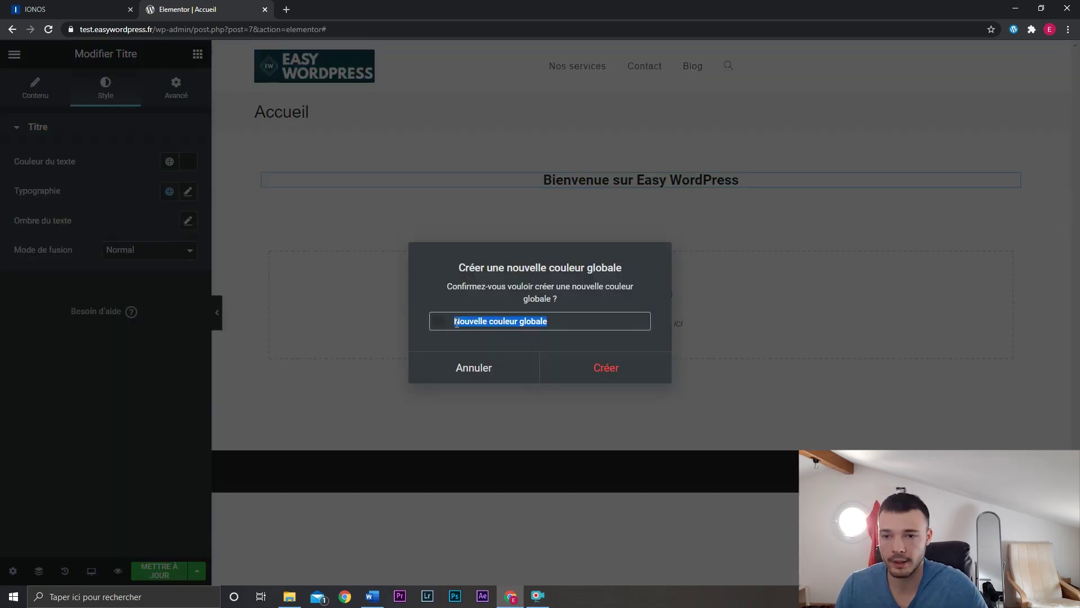
{"action": "type", "text": "Couleur texte"}
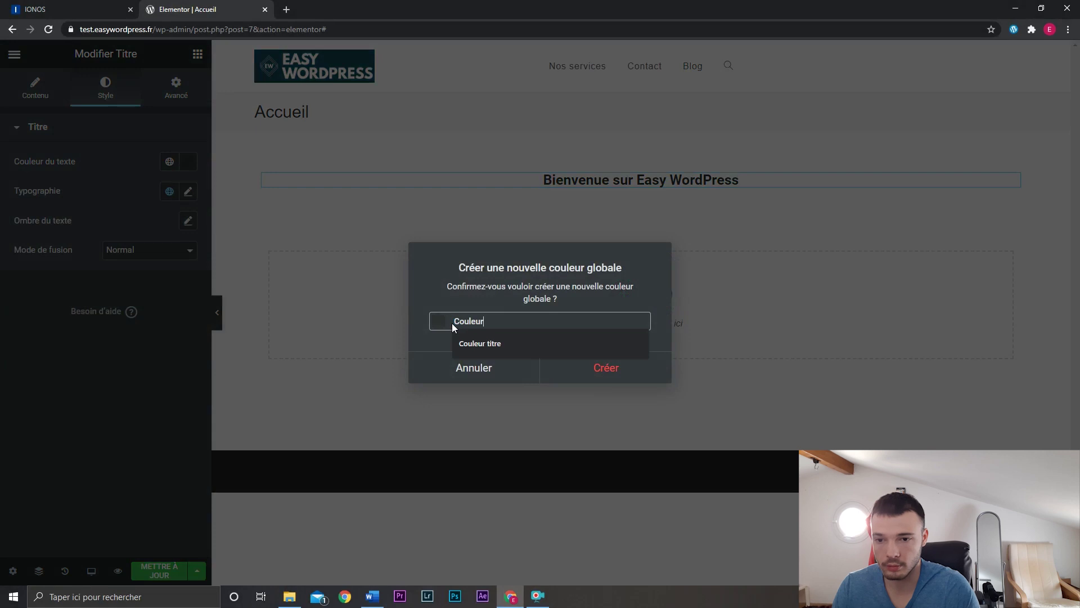
{"action": "key", "text": "Return"}
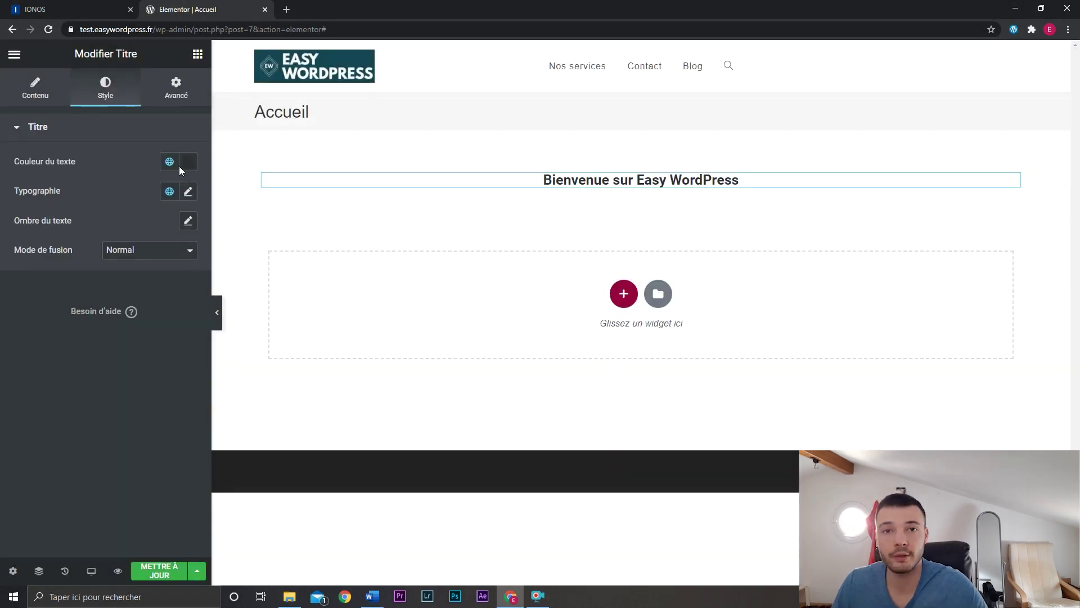
{"action": "left_click", "coordinate": [169, 161]}
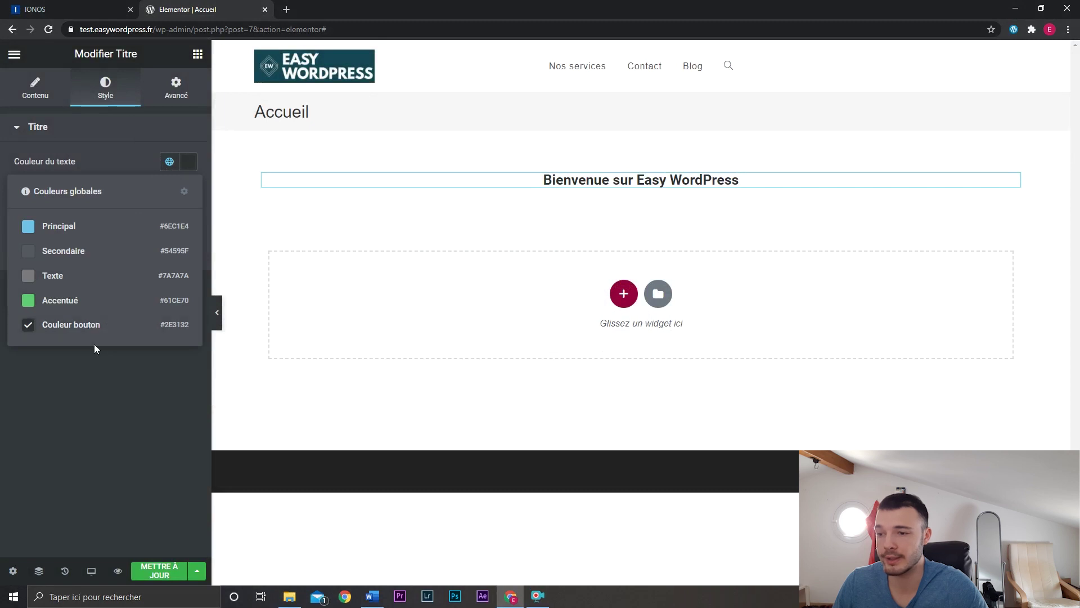
{"action": "left_click", "coordinate": [198, 54]}
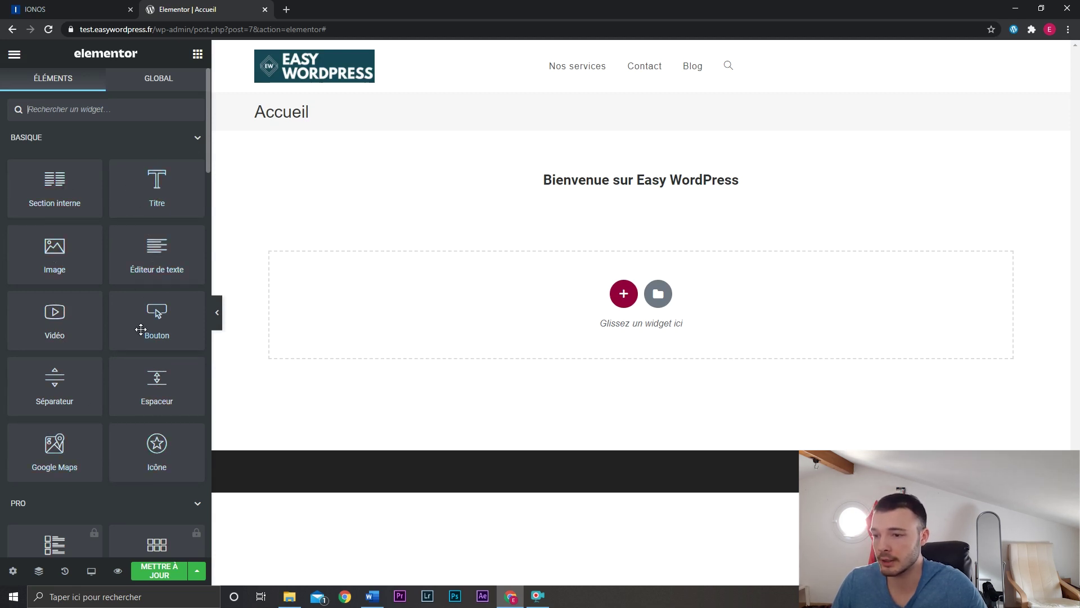
{"action": "scroll", "coordinate": [141, 329], "scroll_direction": "down", "scroll_amount": 5}
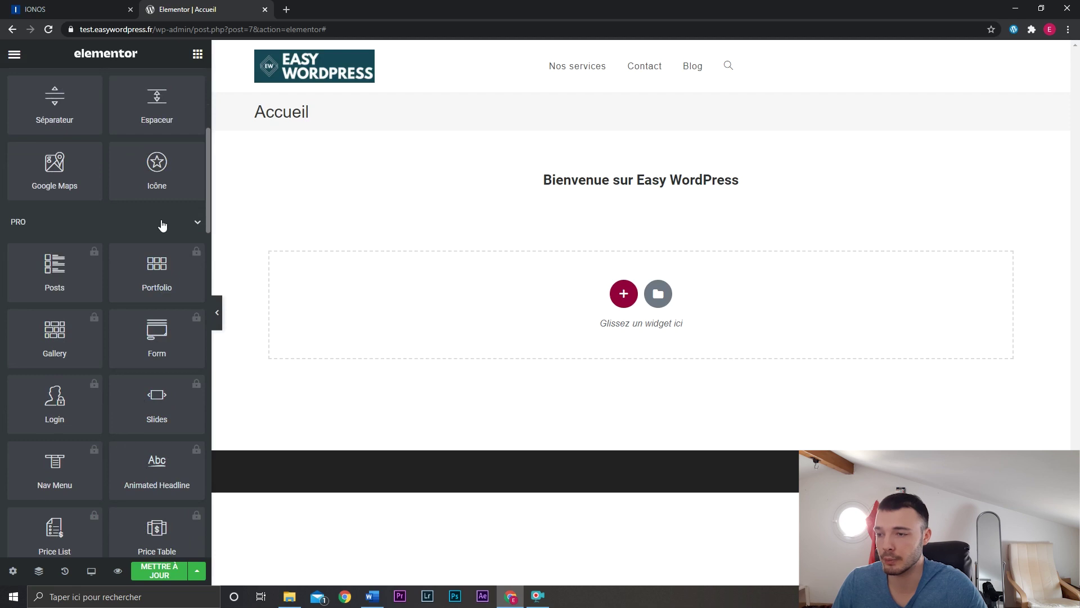
{"action": "left_click", "coordinate": [163, 225]}
{"action": "scroll", "coordinate": [160, 236], "scroll_direction": "down", "scroll_amount": 2}
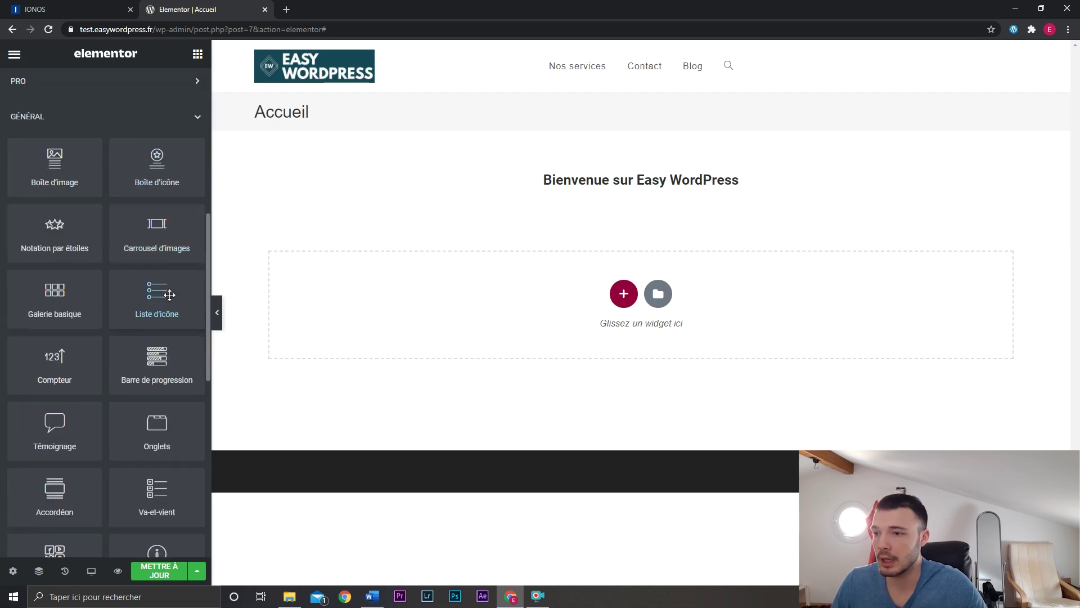
{"action": "scroll", "coordinate": [125, 325], "scroll_direction": "down", "scroll_amount": 1}
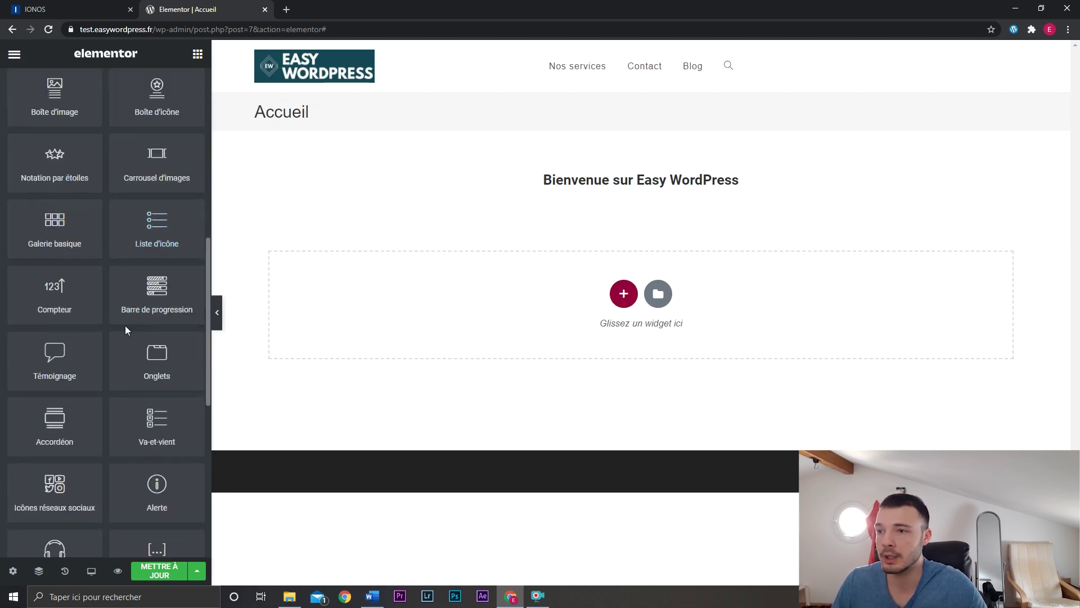
{"action": "scroll", "coordinate": [125, 325], "scroll_direction": "up", "scroll_amount": 1}
{"action": "scroll", "coordinate": [152, 310], "scroll_direction": "down", "scroll_amount": 2}
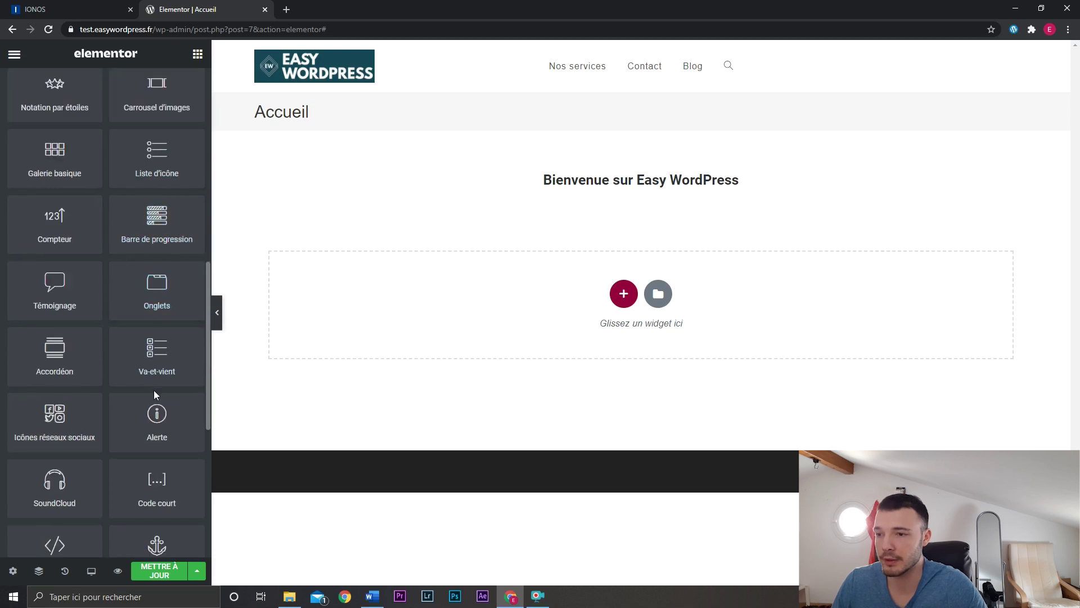
{"action": "scroll", "coordinate": [153, 390], "scroll_direction": "down", "scroll_amount": 3}
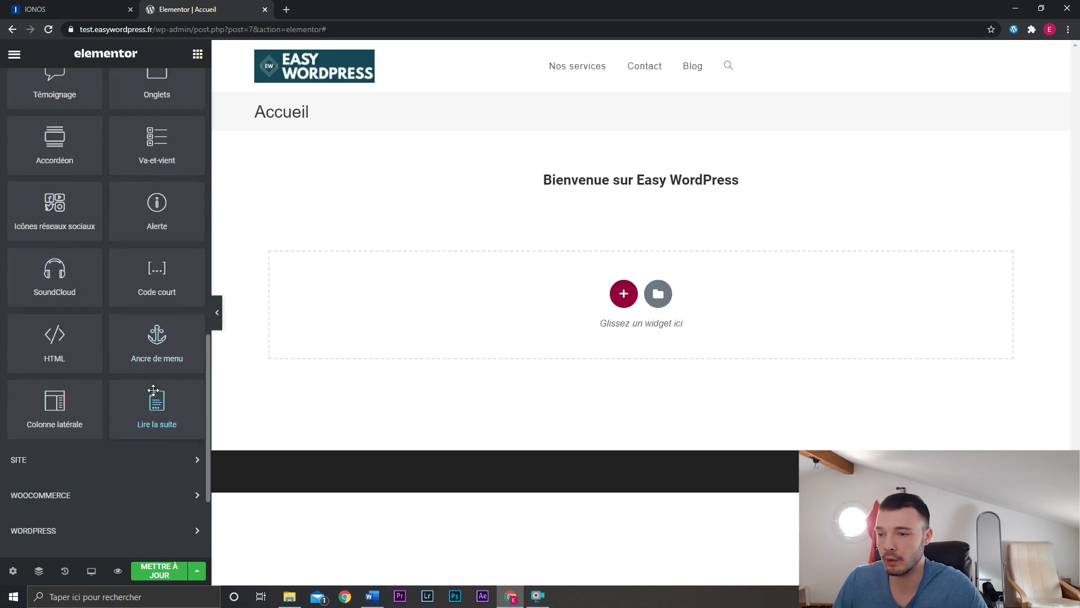
{"action": "scroll", "coordinate": [153, 390], "scroll_direction": "down", "scroll_amount": 2}
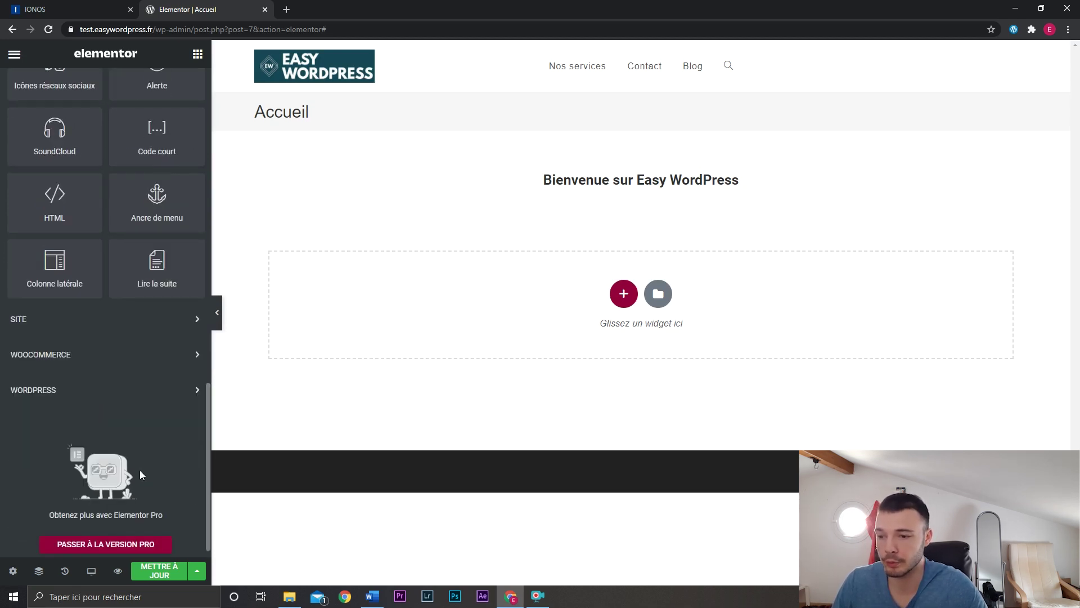
{"action": "left_click", "coordinate": [89, 394]}
{"action": "scroll", "coordinate": [104, 386], "scroll_direction": "down", "scroll_amount": 3}
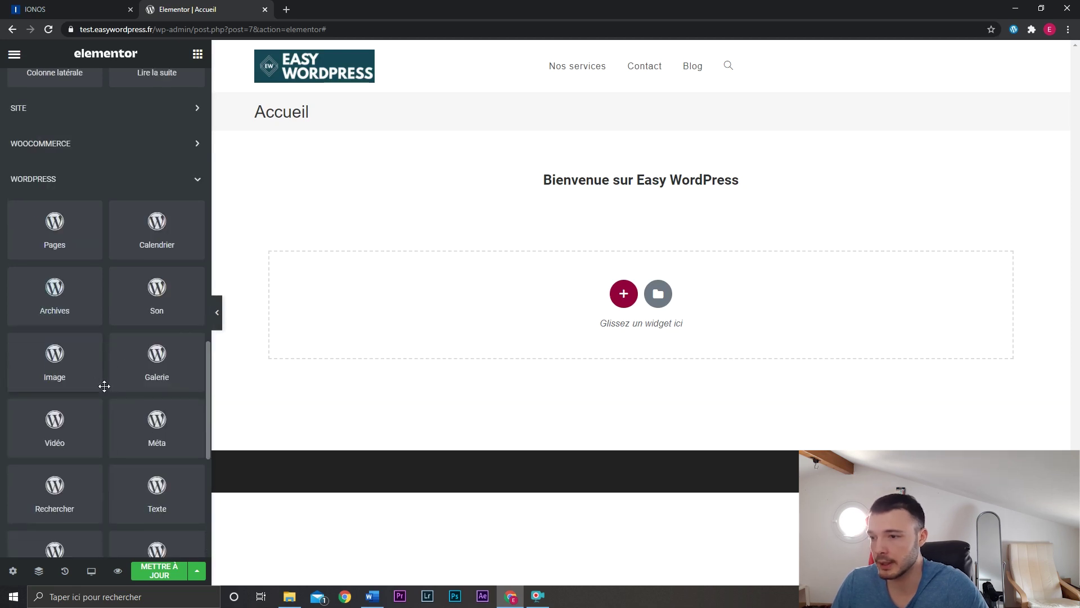
{"action": "scroll", "coordinate": [107, 298], "scroll_direction": "down", "scroll_amount": 3}
{"action": "scroll", "coordinate": [88, 349], "scroll_direction": "down", "scroll_amount": 3}
{"action": "scroll", "coordinate": [85, 374], "scroll_direction": "up", "scroll_amount": 15}
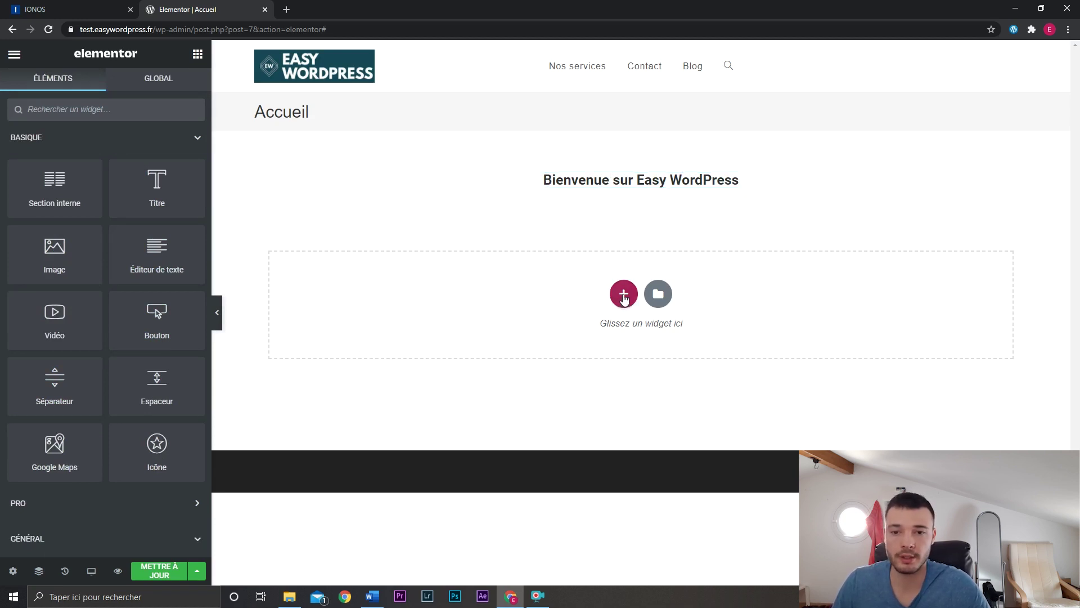
Add a second column beside the welcome heading and adjust the column divider.
{"action": "left_click", "coordinate": [623, 294]}
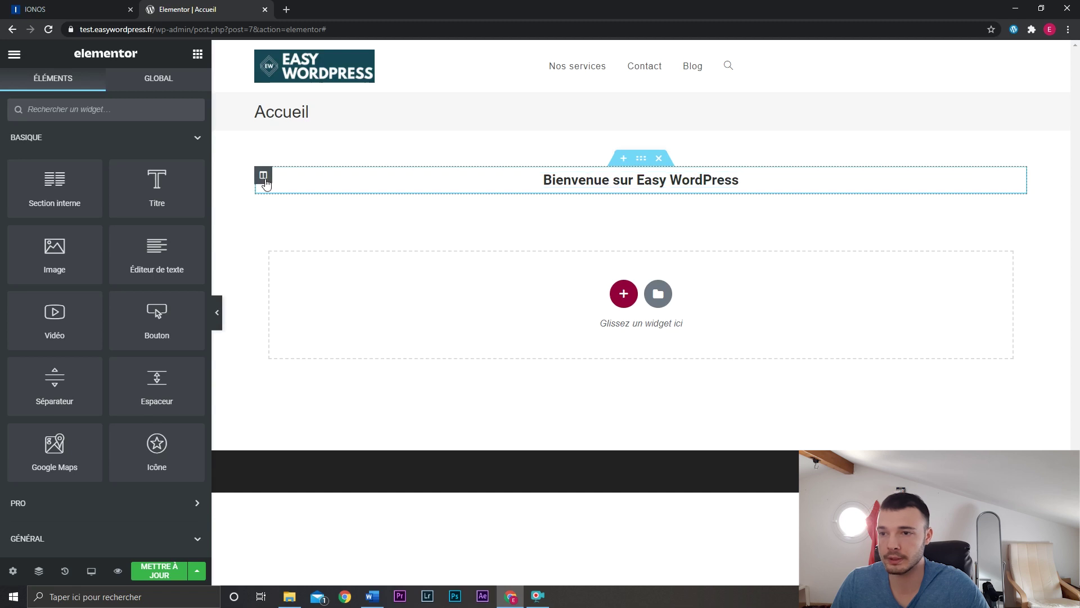
{"action": "right_click", "coordinate": [264, 178]}
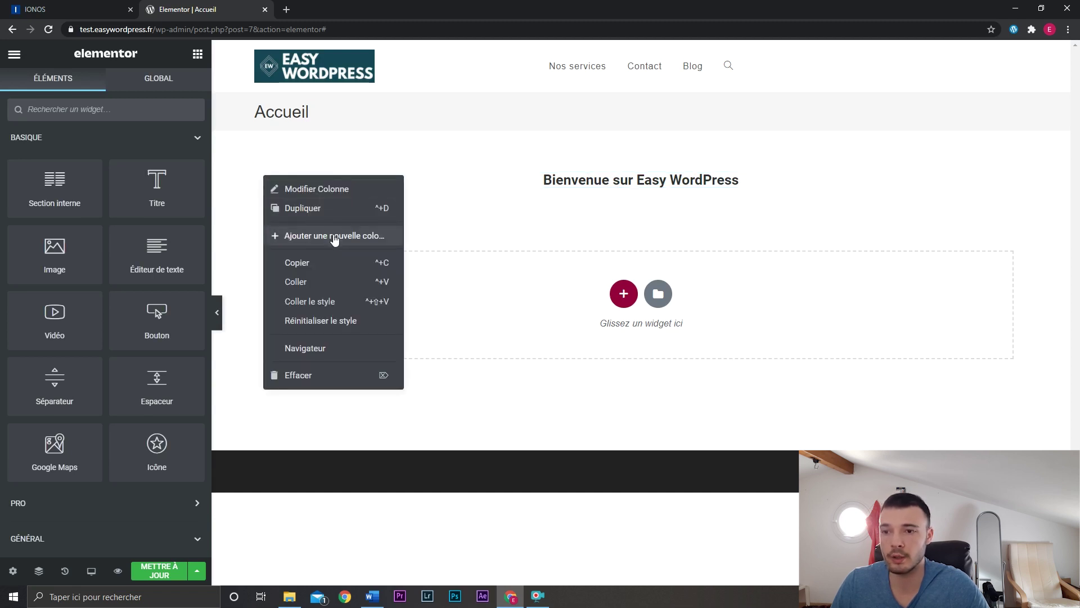
{"action": "left_click", "coordinate": [334, 236]}
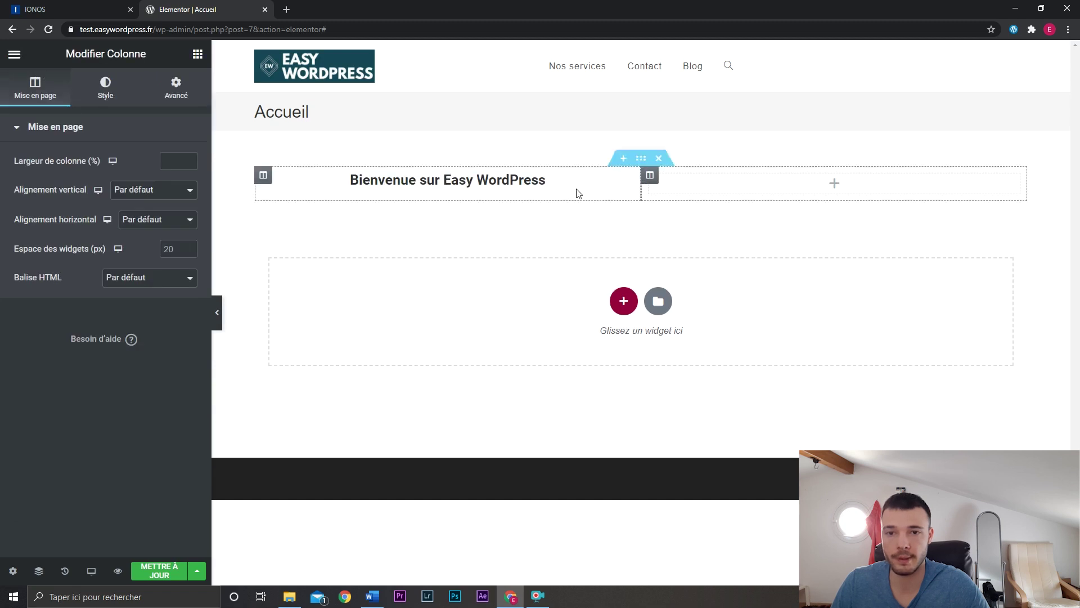
{"action": "left_click_drag", "start_coordinate": [641, 185], "coordinate": [673, 185]}
Place an Éditeur de texte and an Image widget below the welcome heading.
{"action": "left_click_drag", "start_coordinate": [142, 257], "coordinate": [573, 193]}
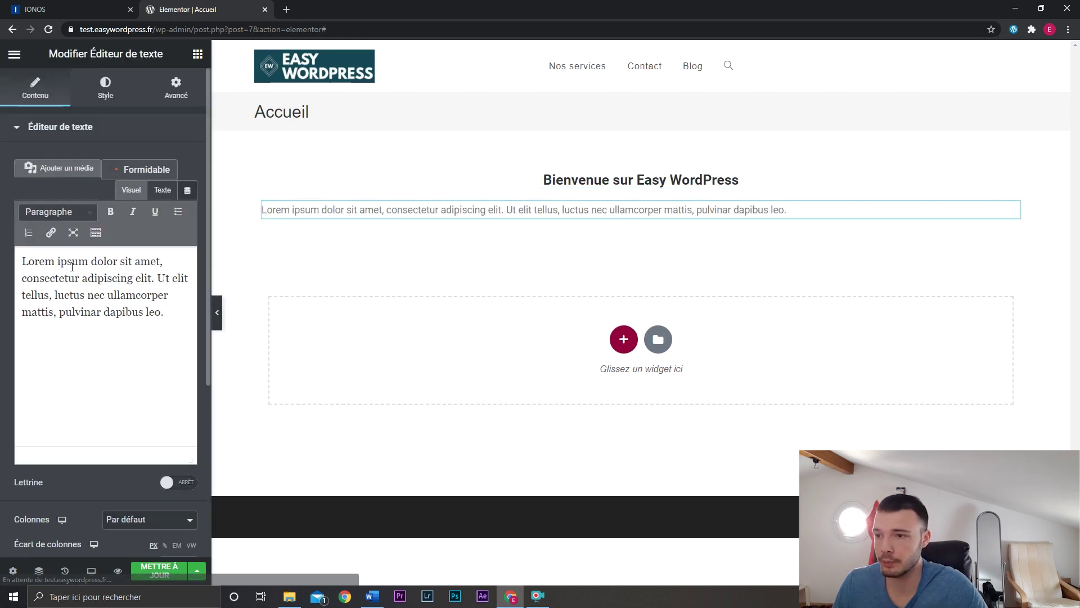
{"action": "left_click", "coordinate": [198, 53]}
{"action": "left_click_drag", "start_coordinate": [55, 251], "coordinate": [499, 224]}
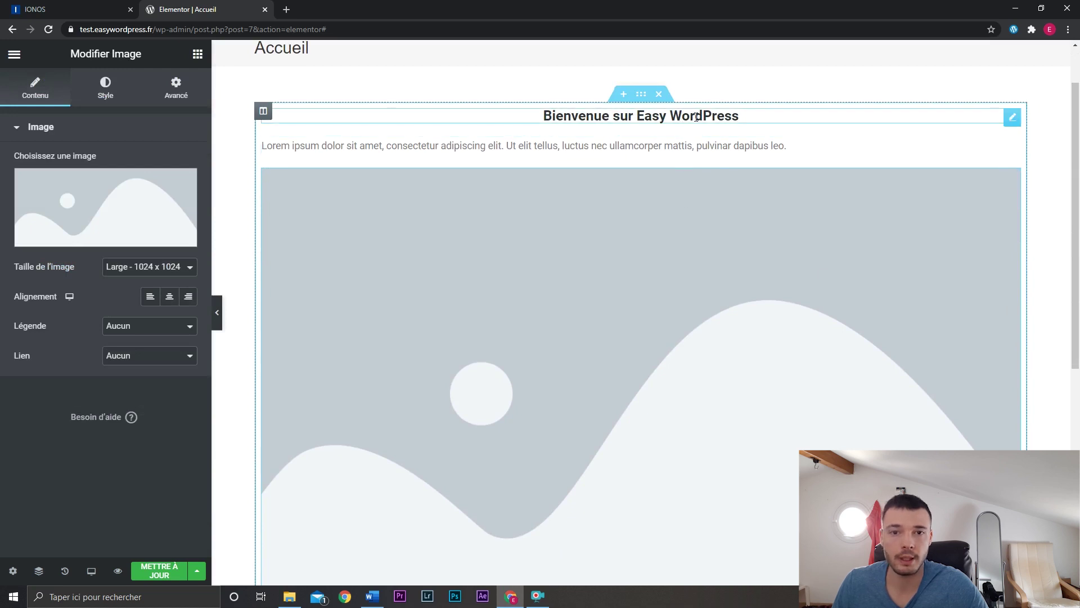
Select the heading's column and add an empty second column beside the content.
{"action": "left_click", "coordinate": [772, 119]}
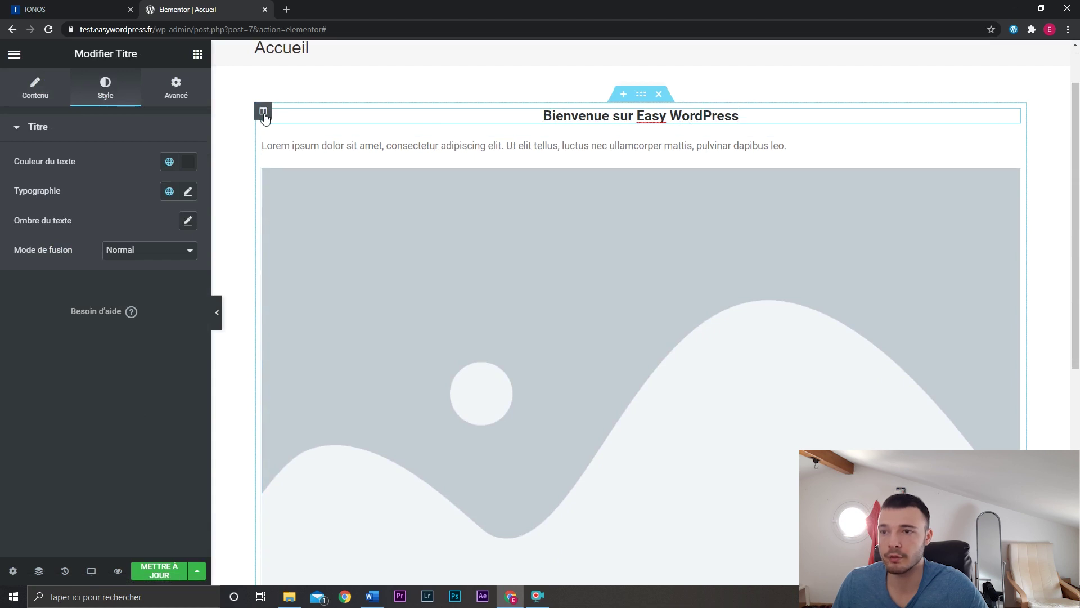
{"action": "left_click", "coordinate": [263, 111]}
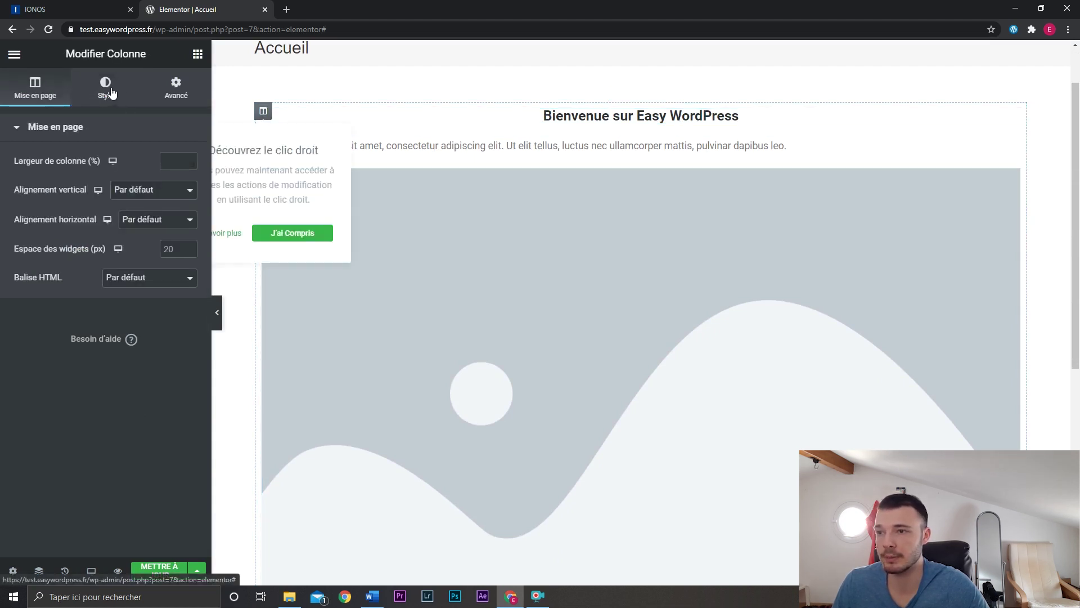
{"action": "left_click", "coordinate": [105, 88]}
{"action": "right_click", "coordinate": [265, 115]}
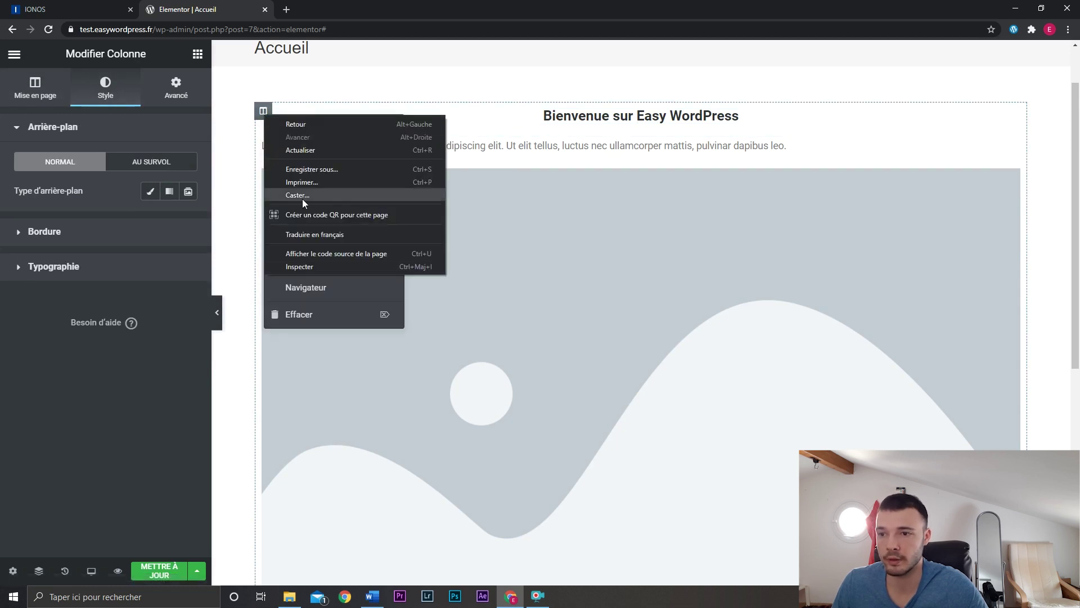
{"action": "left_click", "coordinate": [262, 110]}
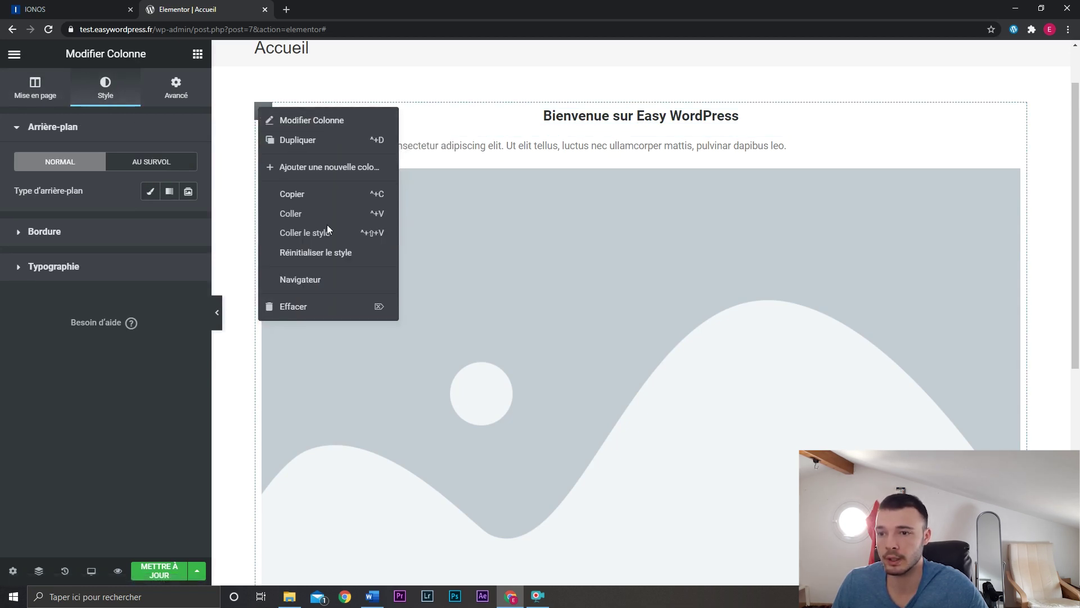
{"action": "left_click", "coordinate": [344, 168]}
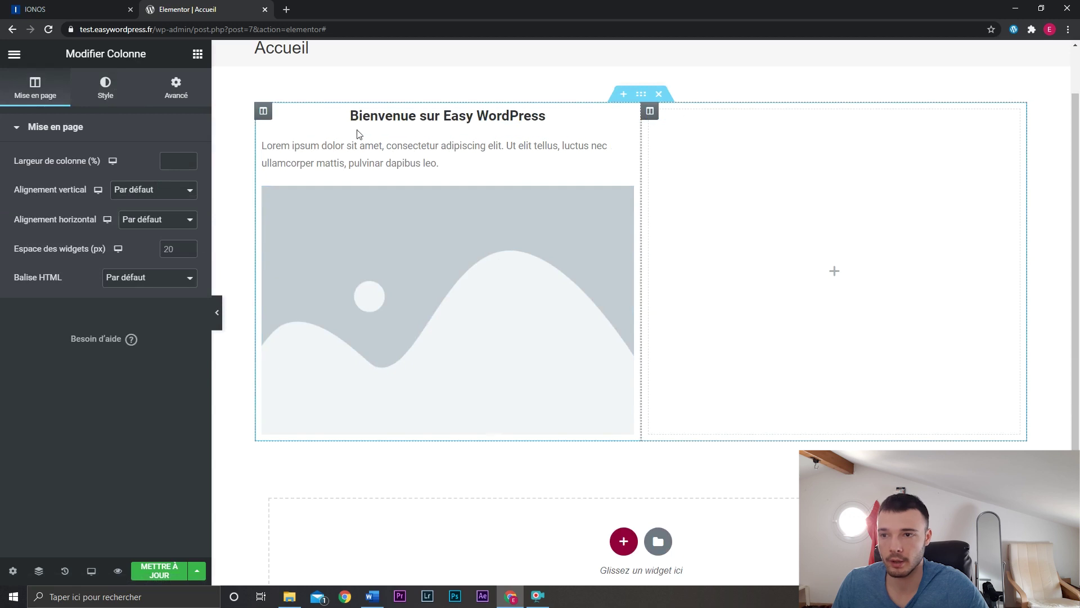
Undo the extra column and give the left column a pinkish-red #C07575 background.
{"action": "key", "text": "ctrl+z"}
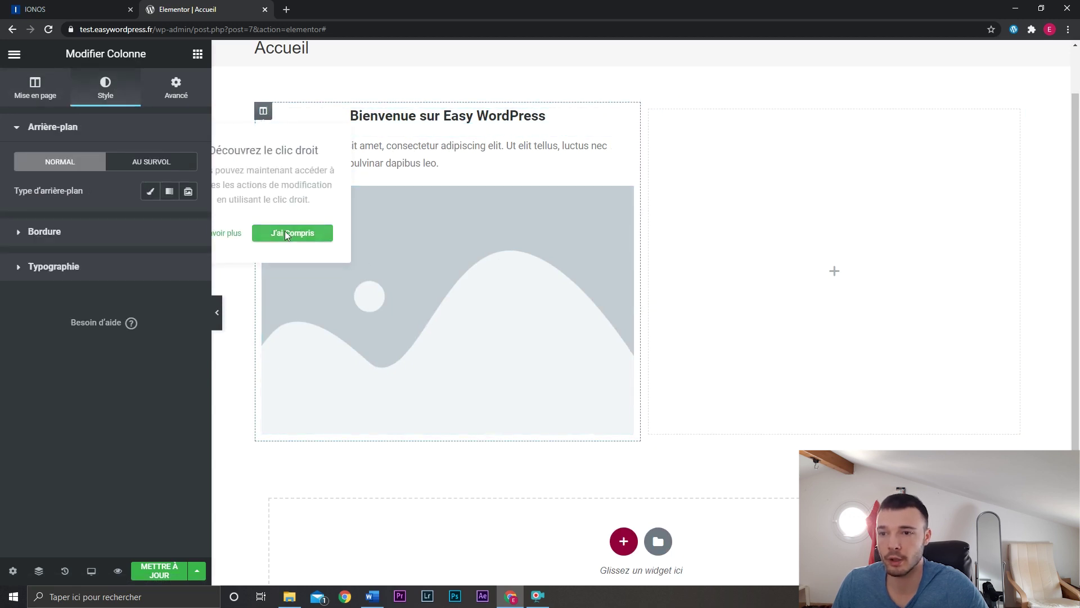
{"action": "left_click", "coordinate": [292, 232]}
{"action": "left_click", "coordinate": [150, 191]}
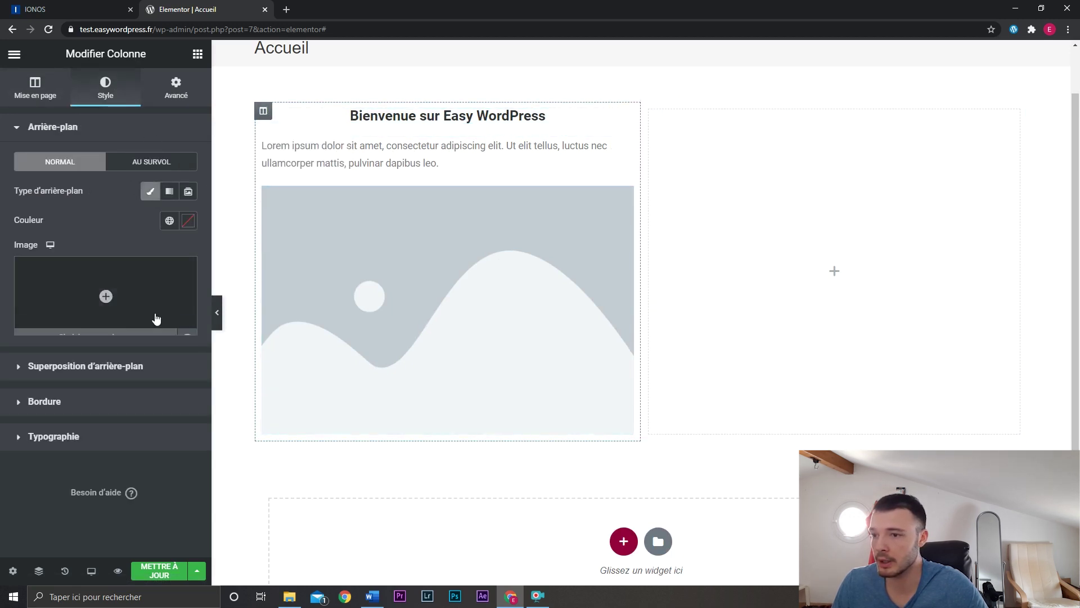
{"action": "left_click", "coordinate": [188, 221]}
{"action": "left_click_drag", "start_coordinate": [136, 292], "coordinate": [89, 301]}
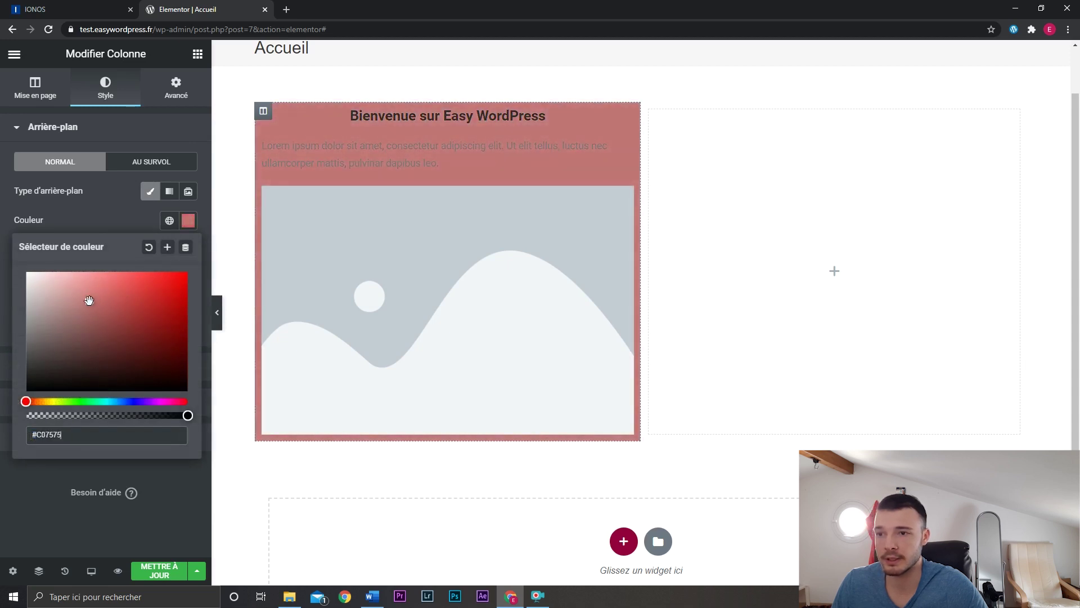
{"action": "left_click", "coordinate": [820, 174]}
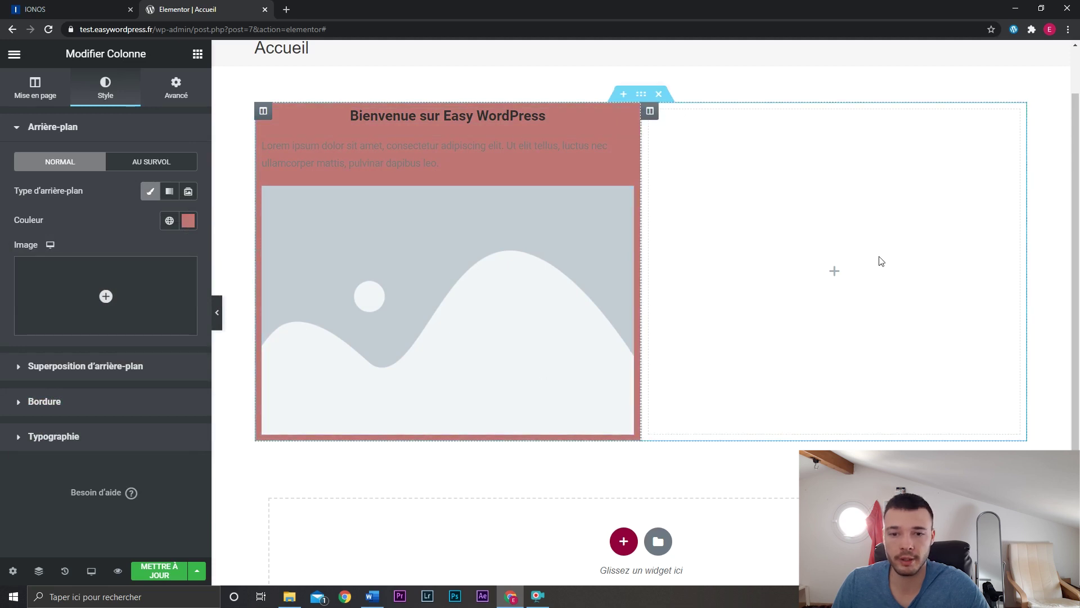
Stretch the section full width with a red classic background, and clear the column's own background.
{"action": "left_click", "coordinate": [642, 98]}
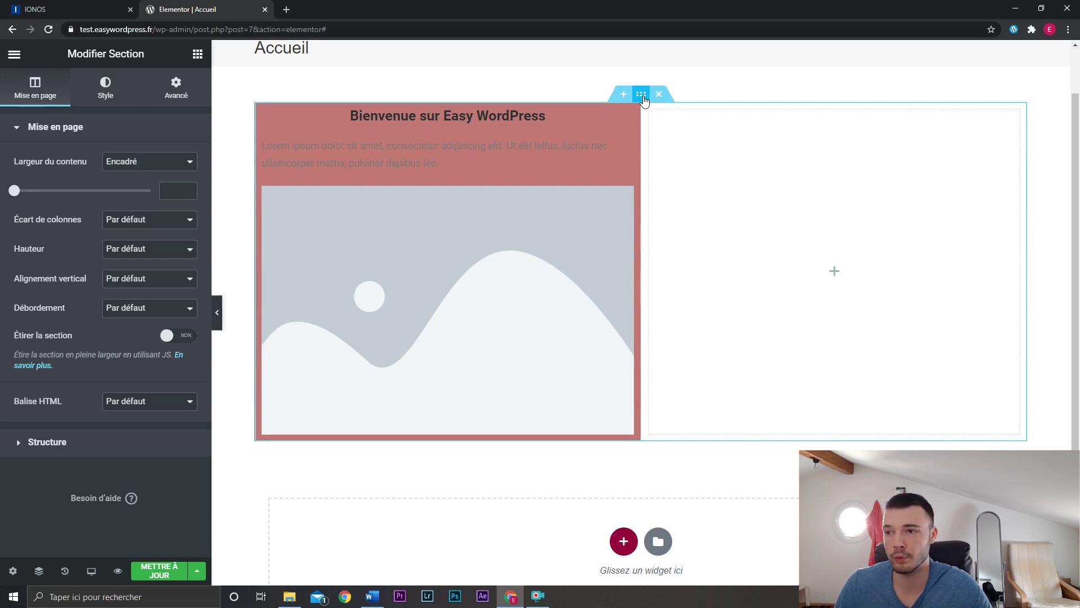
{"action": "left_click", "coordinate": [168, 336]}
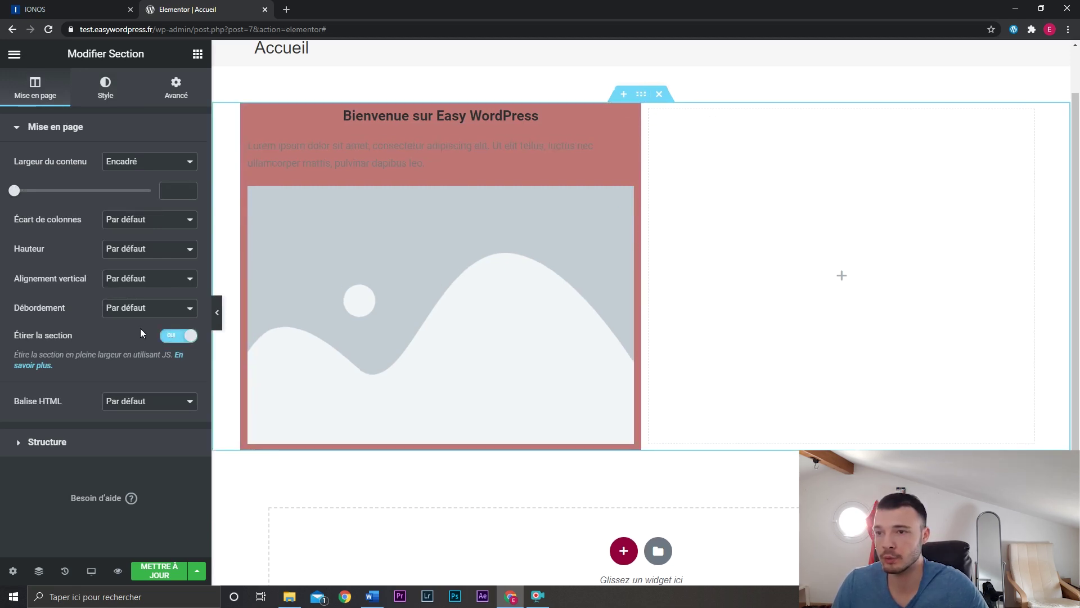
{"action": "left_click", "coordinate": [109, 107]}
{"action": "left_click", "coordinate": [131, 191]}
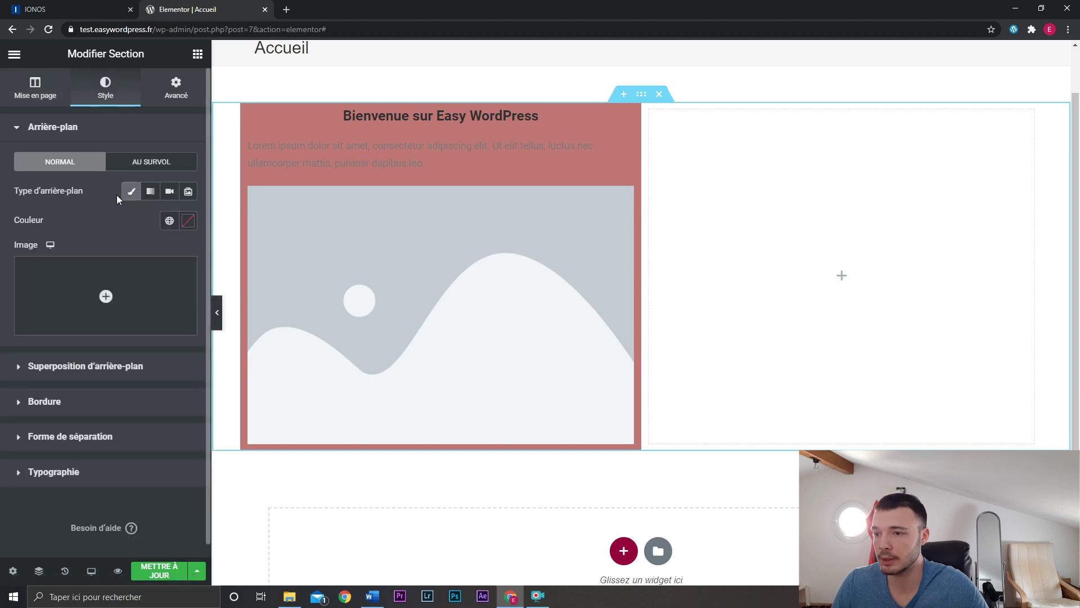
{"action": "left_click", "coordinate": [188, 220]}
{"action": "left_click", "coordinate": [103, 306]}
{"action": "left_click", "coordinate": [125, 289]}
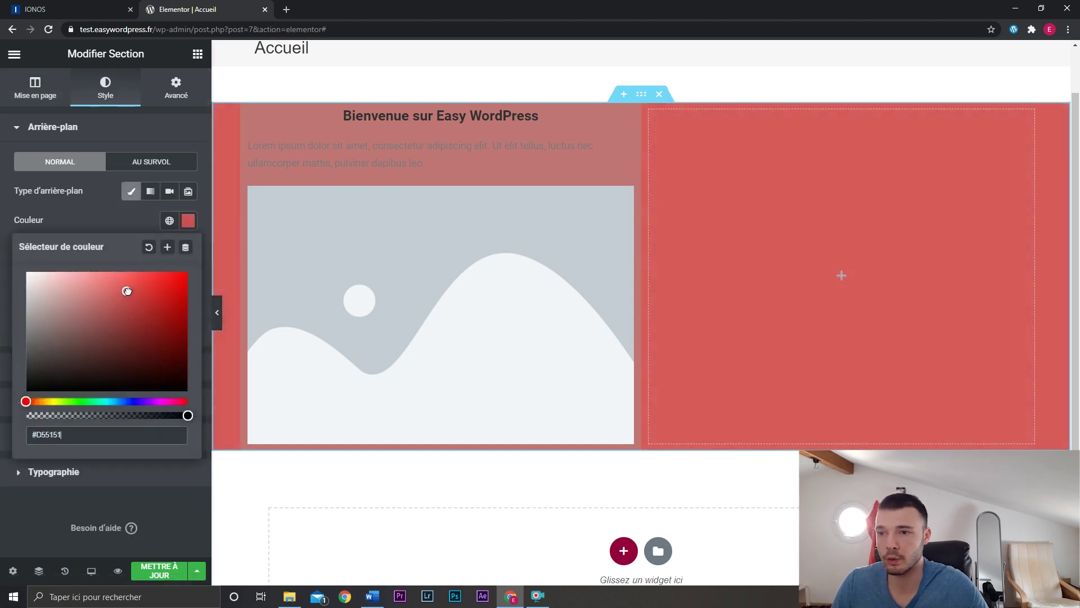
{"action": "left_click", "coordinate": [249, 112]}
{"action": "left_click", "coordinate": [150, 191]}
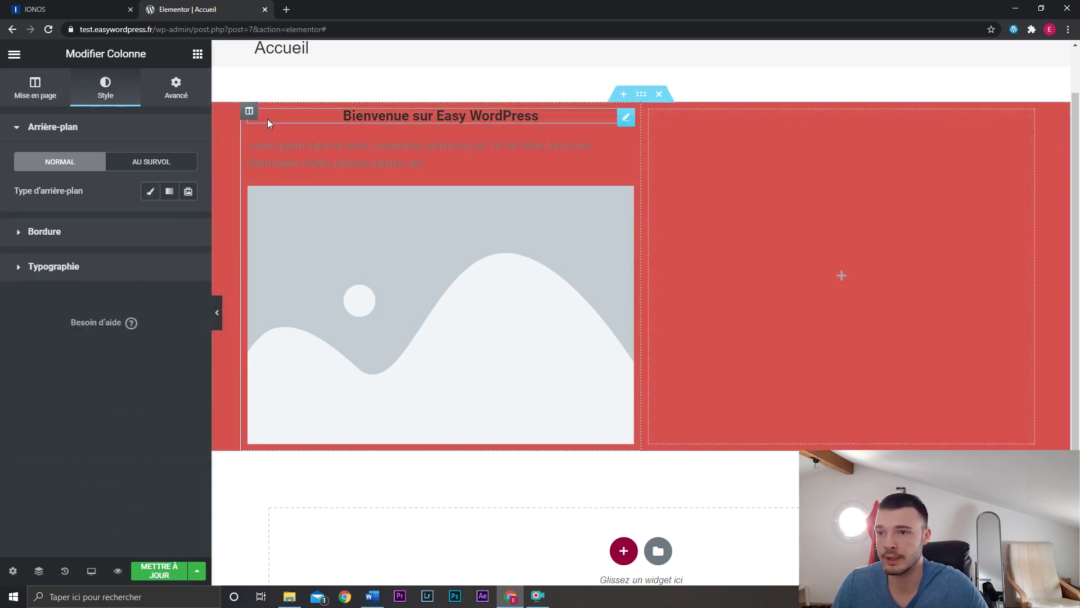
{"action": "left_click", "coordinate": [217, 312]}
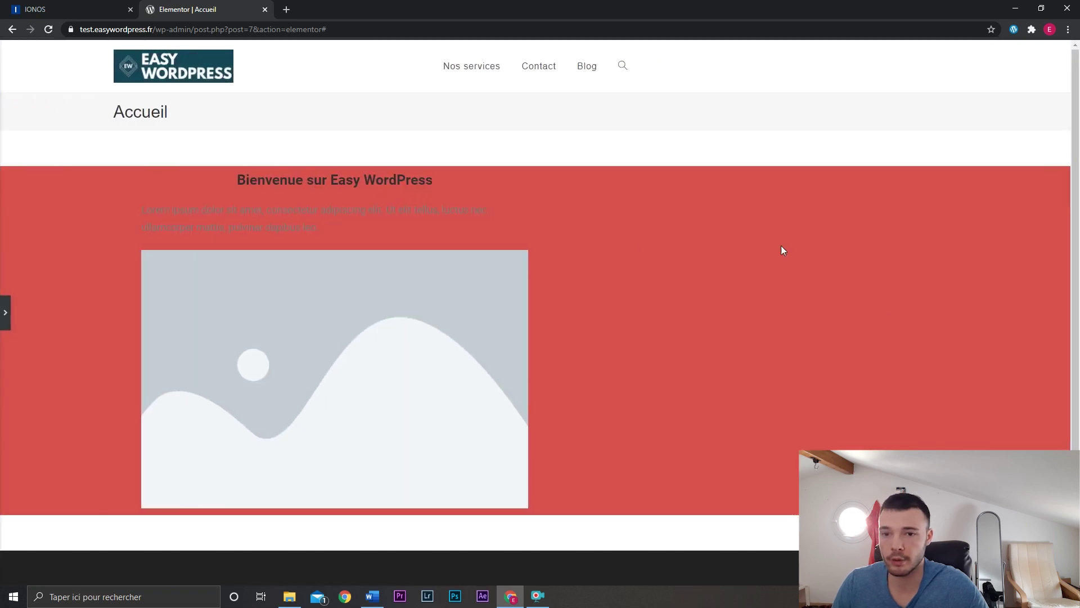
Add a one-column section below the red section holding an Image widget.
{"action": "left_click", "coordinate": [5, 313]}
{"action": "scroll", "coordinate": [707, 316], "scroll_direction": "down", "scroll_amount": 2}
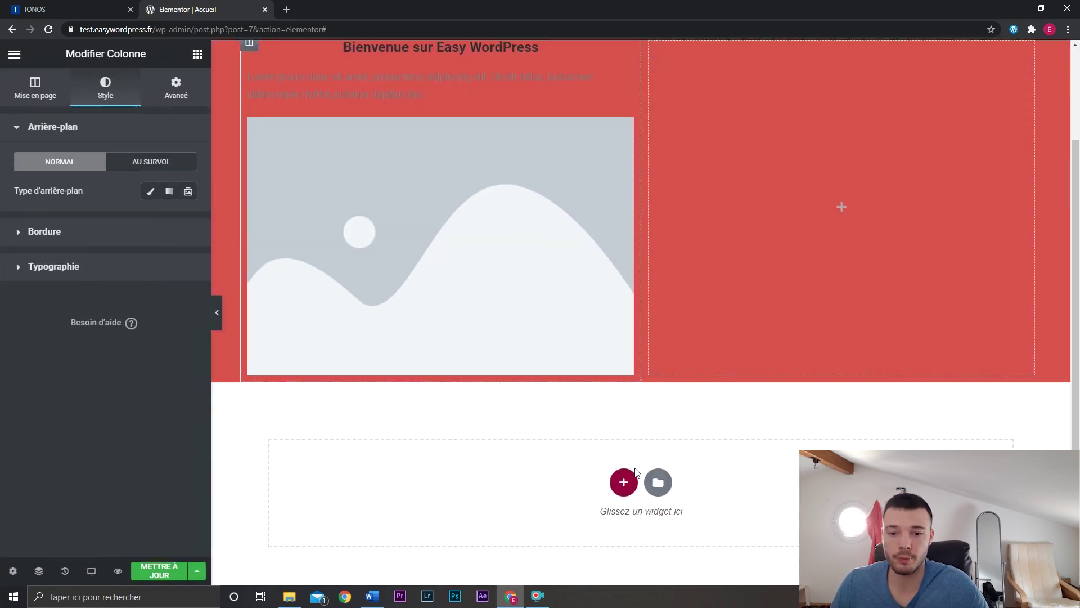
{"action": "left_click", "coordinate": [449, 520]}
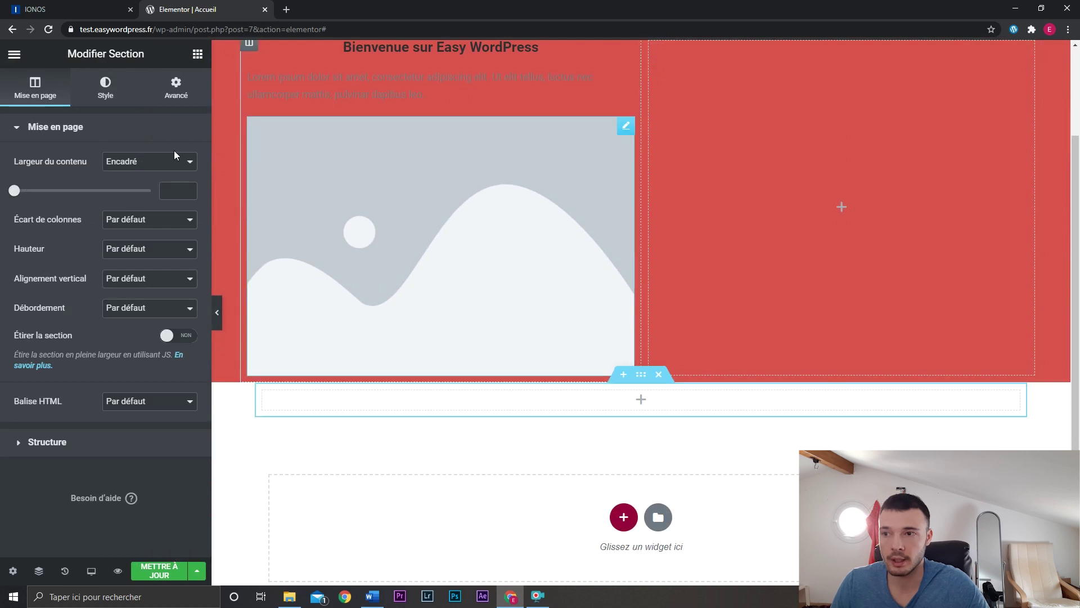
{"action": "left_click", "coordinate": [197, 53]}
{"action": "left_click_drag", "start_coordinate": [55, 251], "coordinate": [611, 396]}
{"action": "scroll", "coordinate": [473, 431], "scroll_direction": "up", "scroll_amount": 2}
{"action": "scroll", "coordinate": [544, 304], "scroll_direction": "down", "scroll_amount": 5}
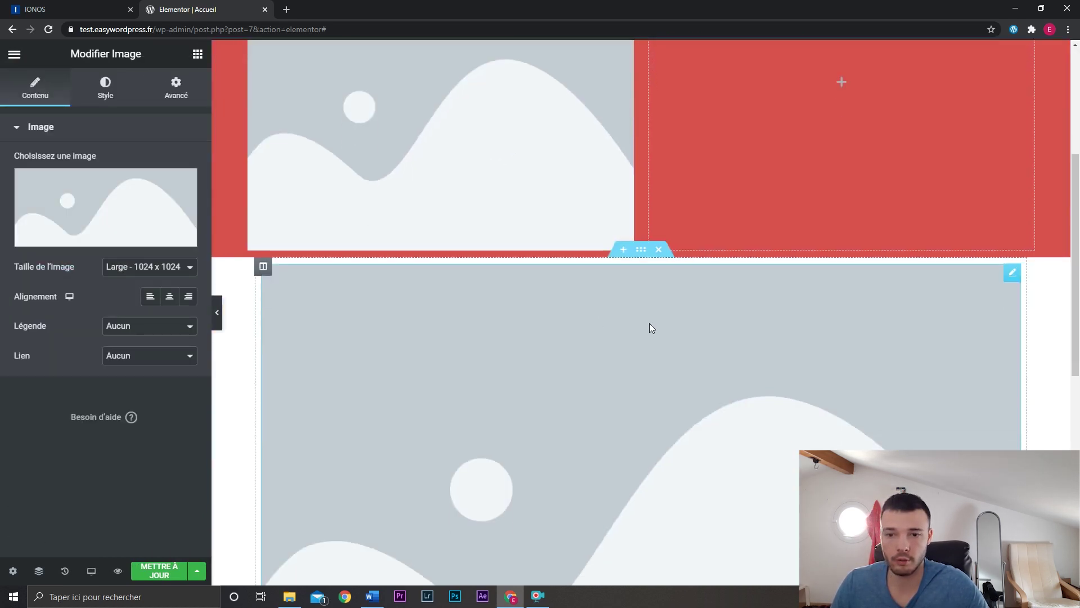
{"action": "scroll", "coordinate": [562, 348], "scroll_direction": "down", "scroll_amount": 2}
{"action": "scroll", "coordinate": [563, 348], "scroll_direction": "up", "scroll_amount": 6}
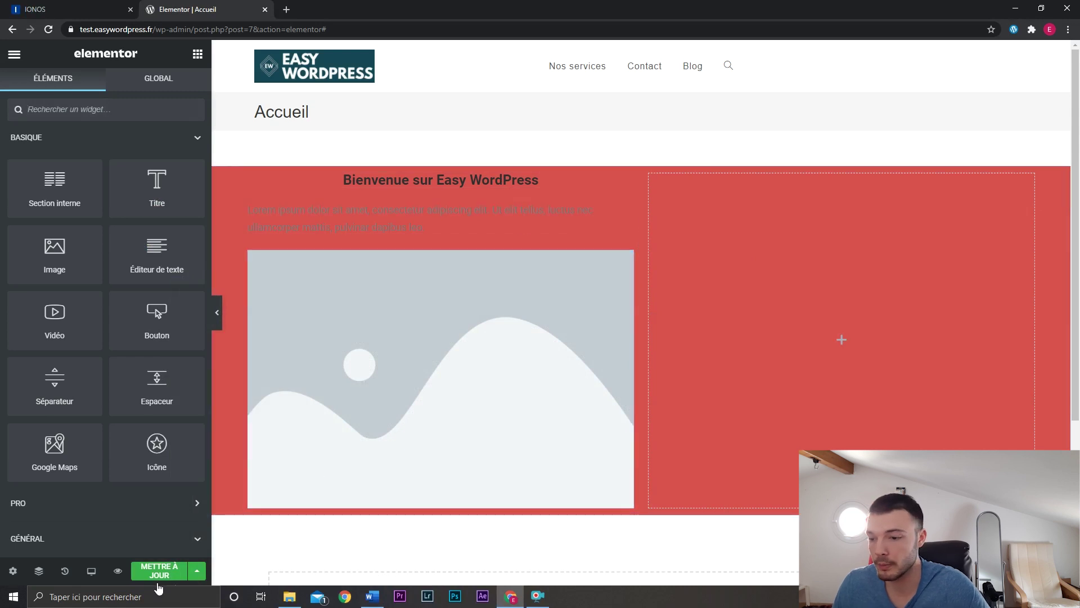
Save the home page with Mettre à jour, preview it, and go to the site's front page.
{"action": "left_click", "coordinate": [159, 578]}
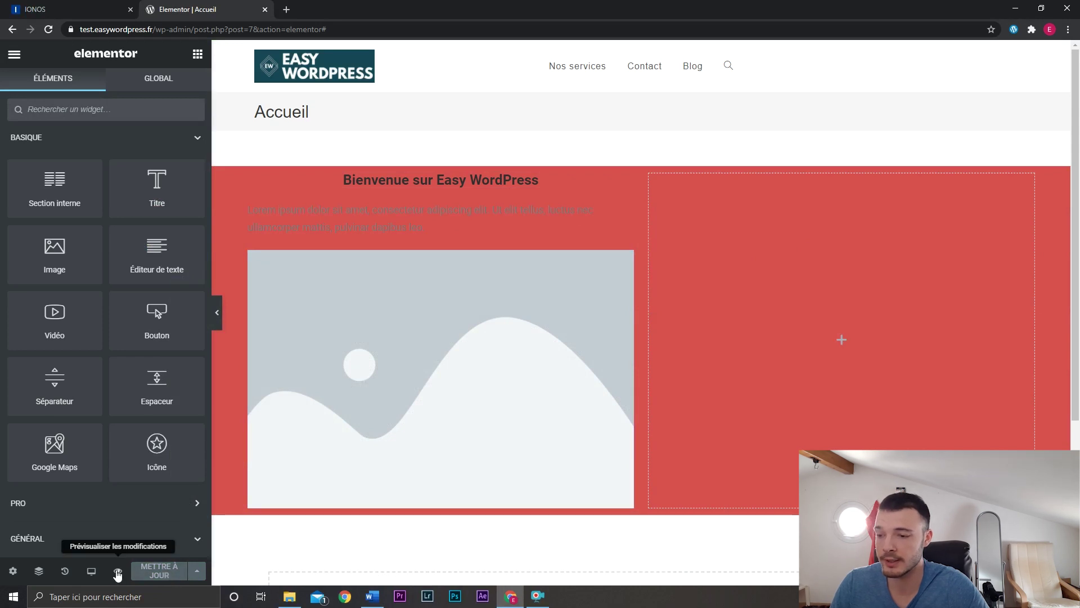
{"action": "left_click", "coordinate": [117, 571]}
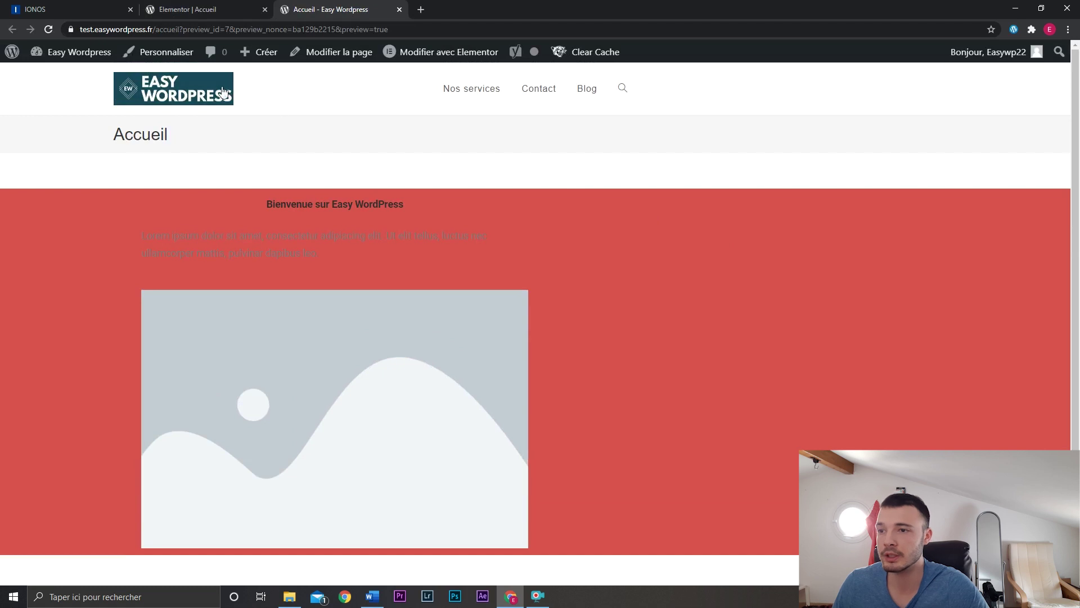
{"action": "left_click", "coordinate": [206, 90]}
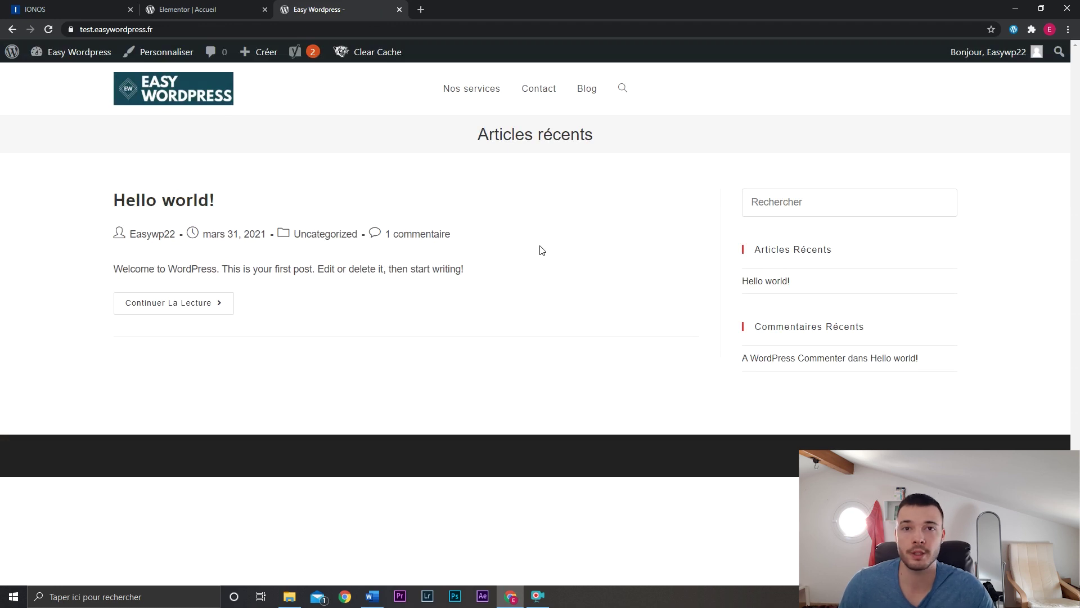
In Réglages > Lecture, make Accueil the static front page and Blog the posts page.
{"action": "mouse_move", "coordinate": [79, 59]}
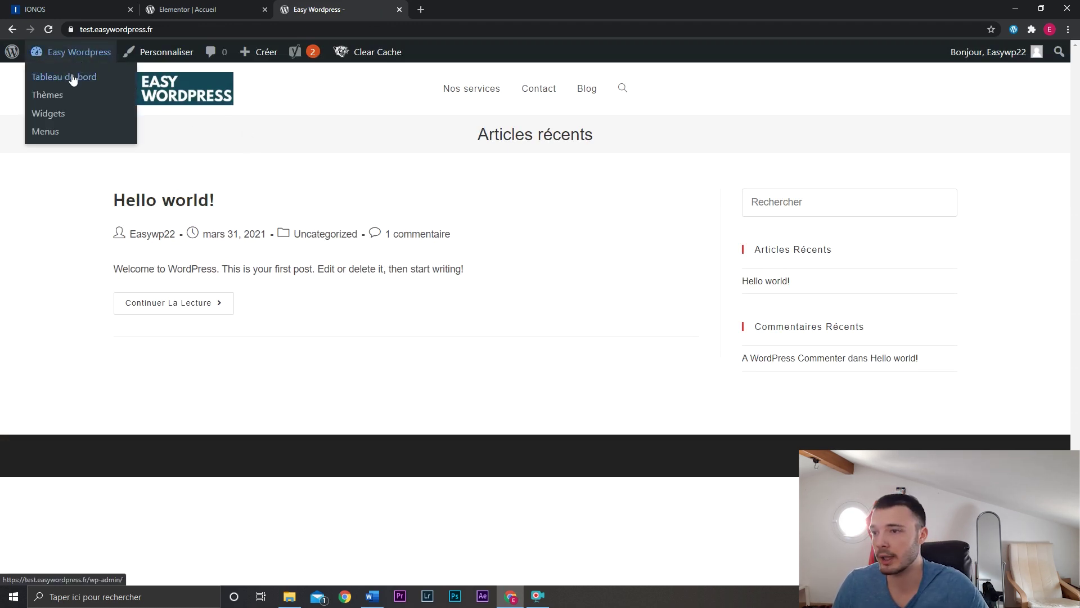
{"action": "left_click", "coordinate": [72, 78]}
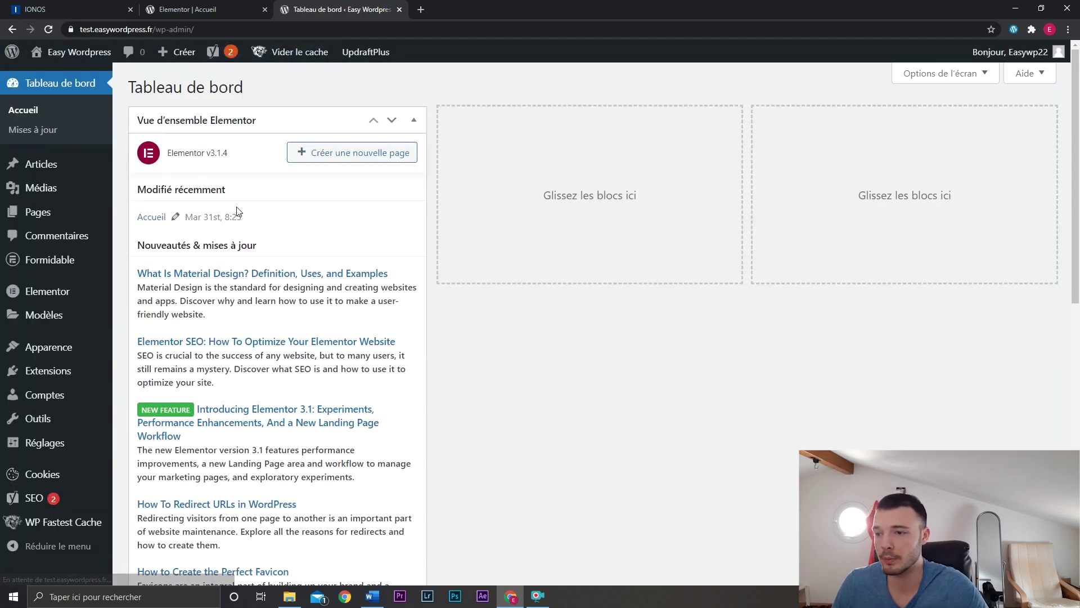
{"action": "mouse_move", "coordinate": [92, 444]}
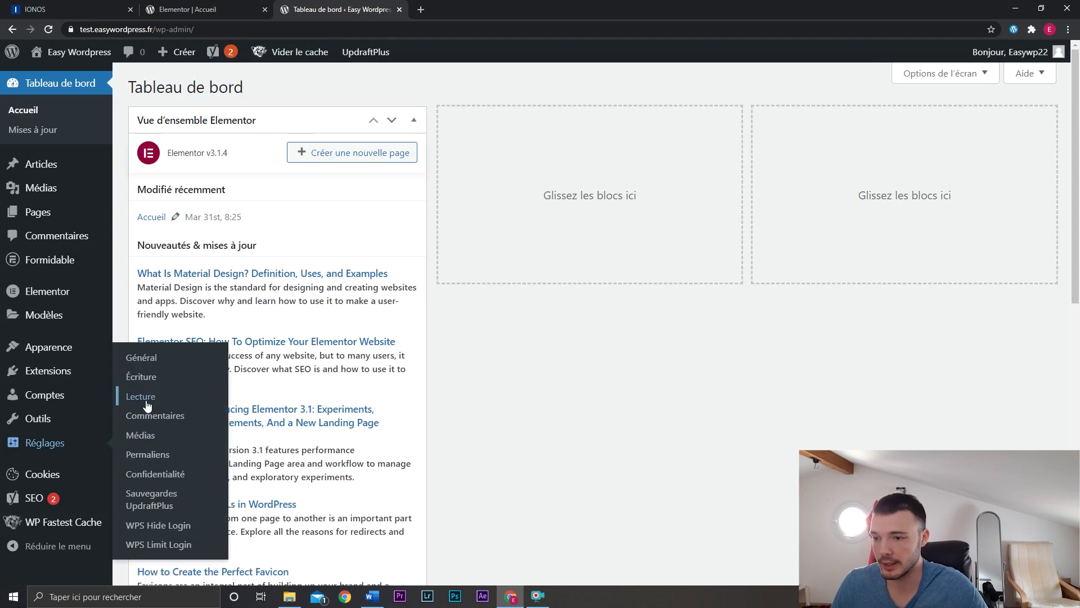
{"action": "left_click", "coordinate": [141, 396]}
{"action": "left_click", "coordinate": [288, 146]}
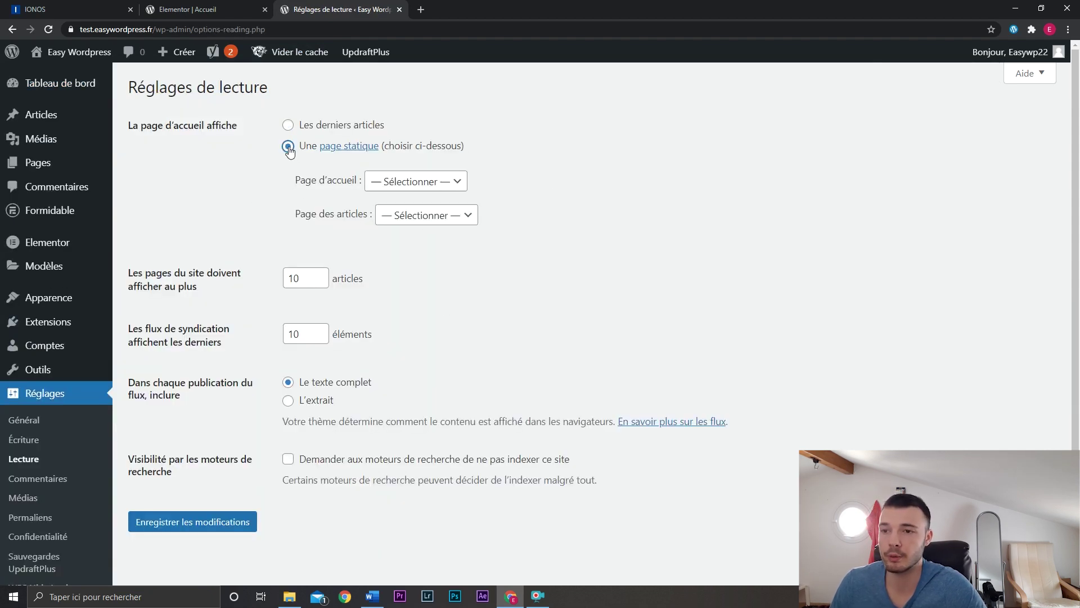
{"action": "left_click", "coordinate": [415, 181]}
{"action": "left_click", "coordinate": [420, 219]}
{"action": "left_click", "coordinate": [421, 220]}
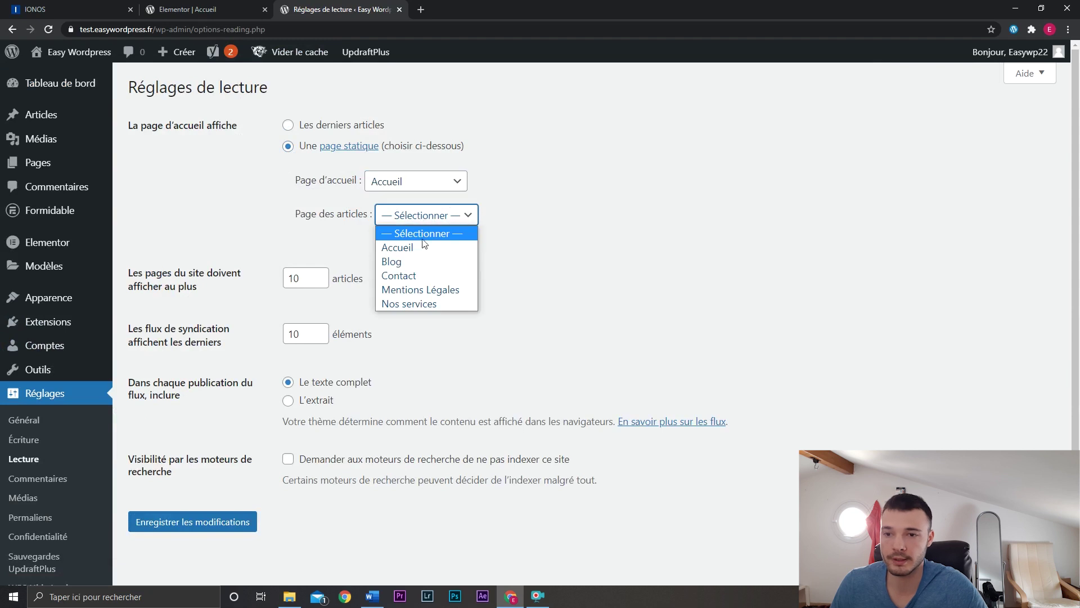
{"action": "left_click", "coordinate": [425, 262]}
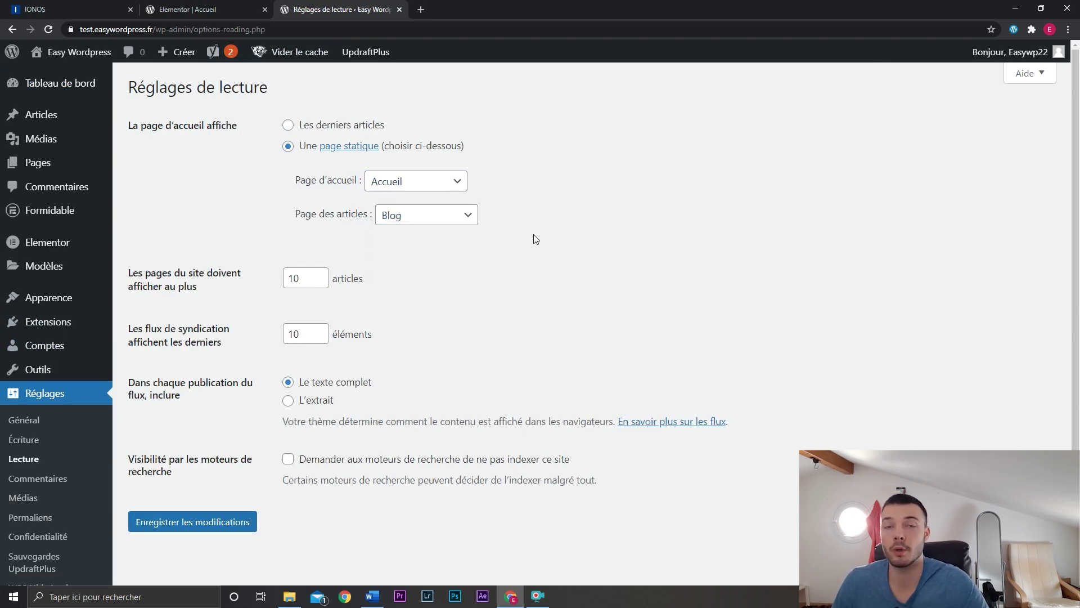
Show 15 posts per page, save the reading settings, and visit the live site.
{"action": "double_click", "coordinate": [303, 279]}
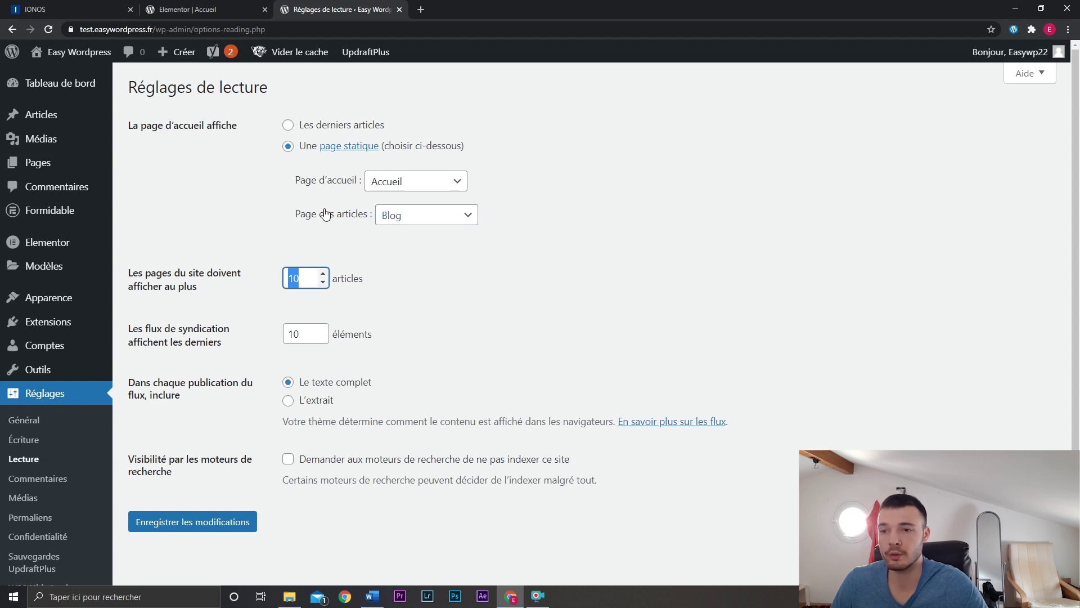
{"action": "type", "text": "15"}
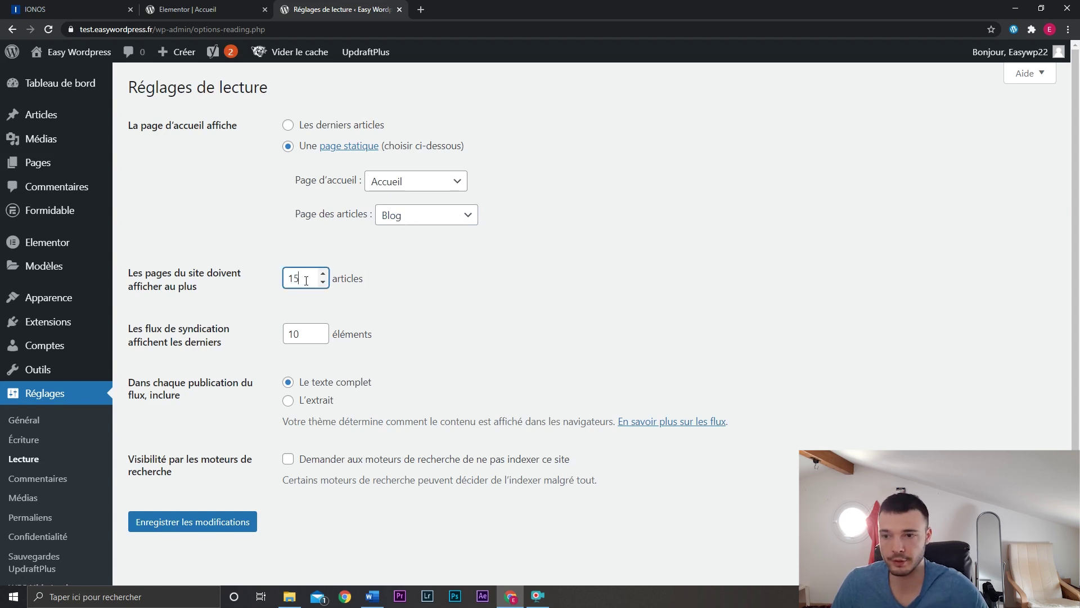
{"action": "left_click", "coordinate": [394, 310]}
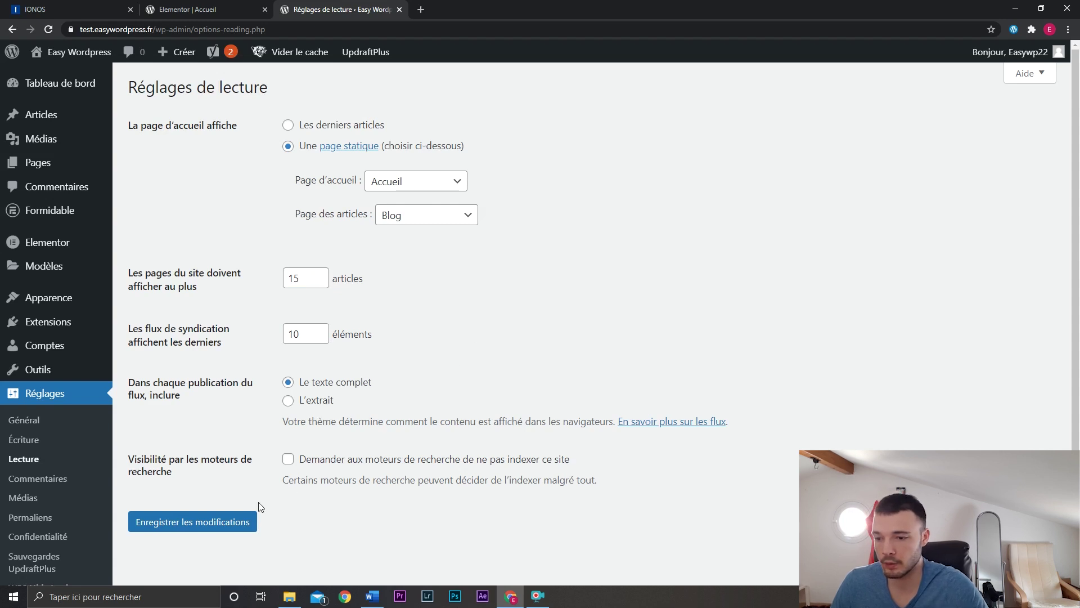
{"action": "left_click", "coordinate": [237, 518]}
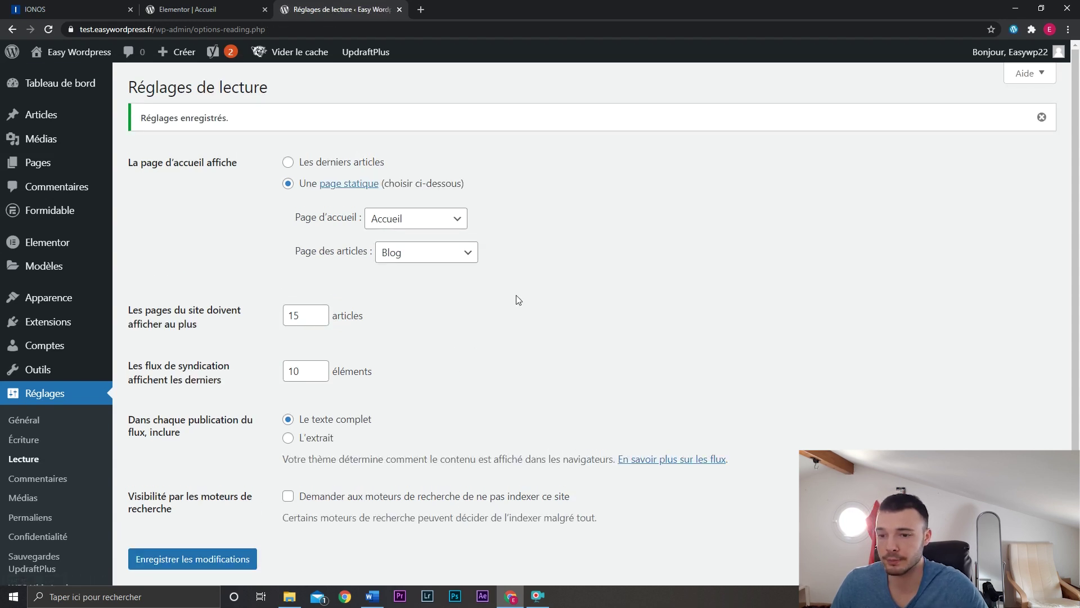
{"action": "mouse_move", "coordinate": [79, 52]}
{"action": "left_click", "coordinate": [473, 9]}
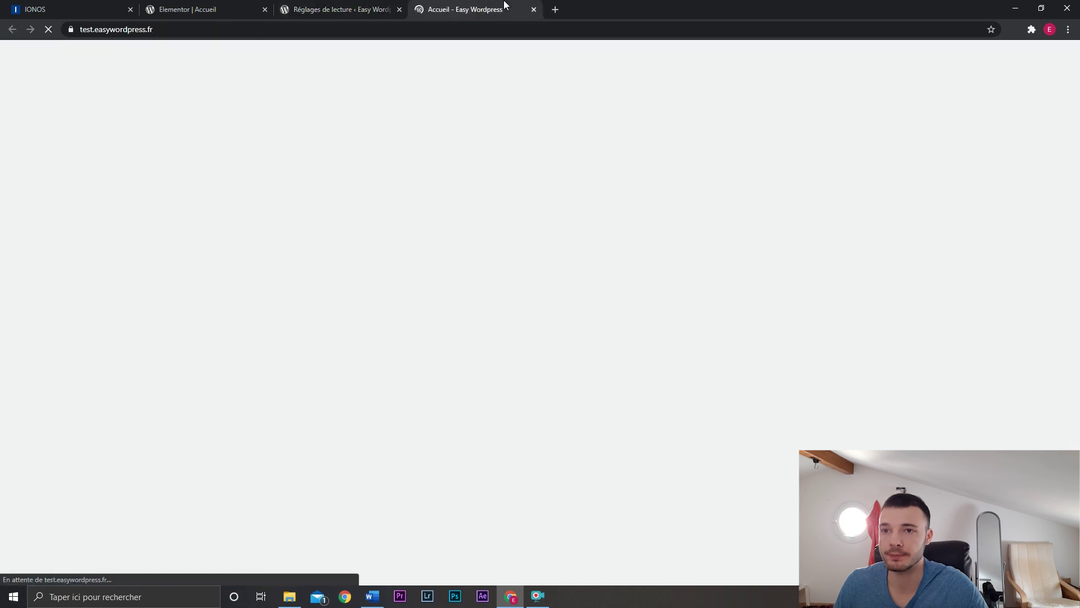
Browse the live site from the Accueil homepage to Nos services and back, then open Contact.
{"action": "scroll", "coordinate": [775, 316], "scroll_direction": "down", "scroll_amount": 1}
{"action": "scroll", "coordinate": [834, 298], "scroll_direction": "up", "scroll_amount": 1}
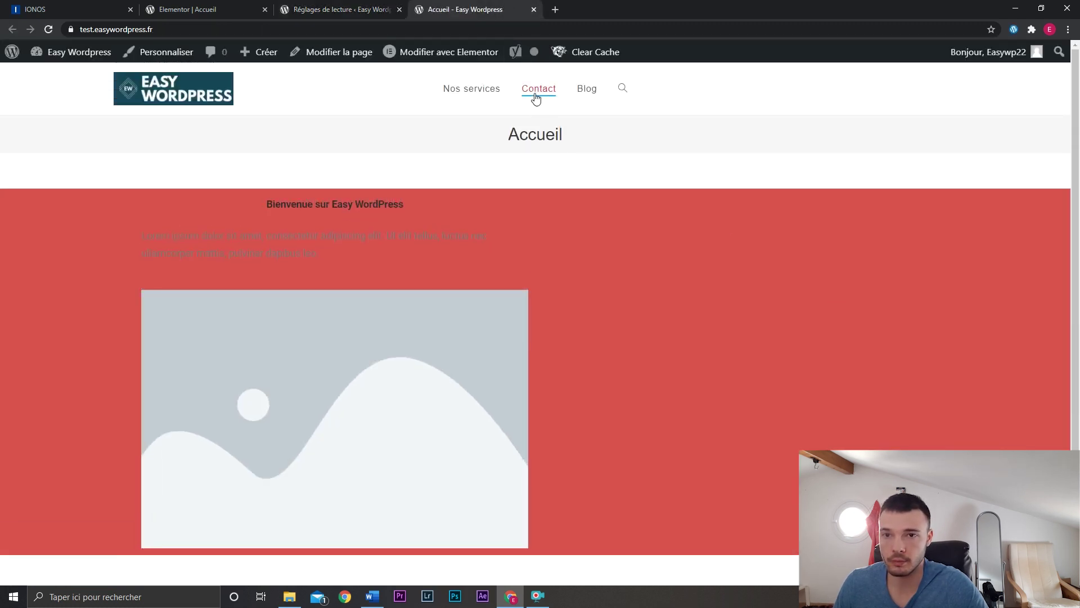
{"action": "left_click", "coordinate": [485, 96]}
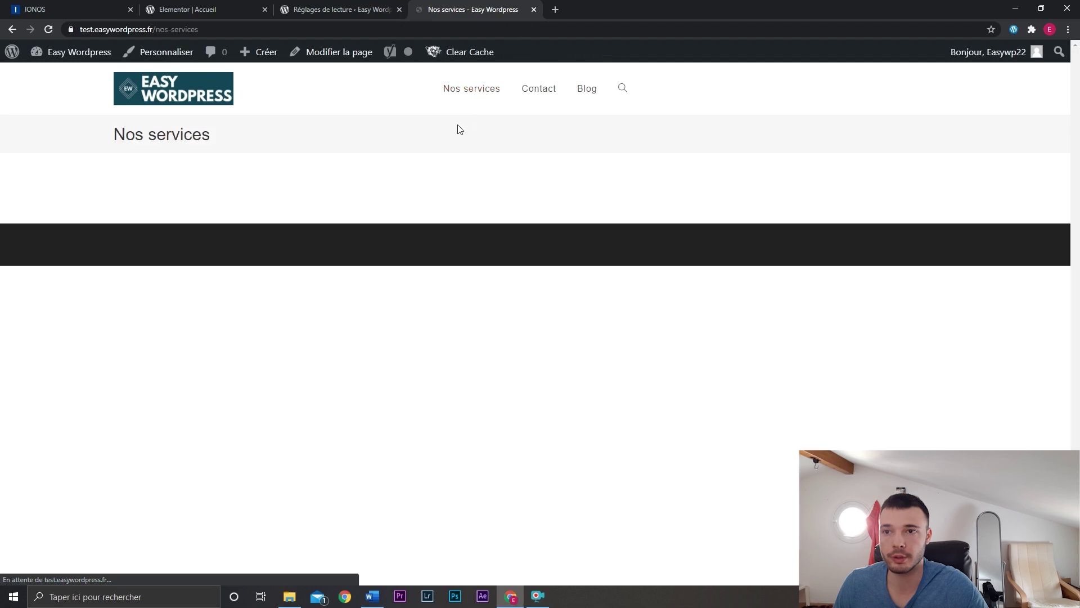
{"action": "left_click", "coordinate": [184, 94]}
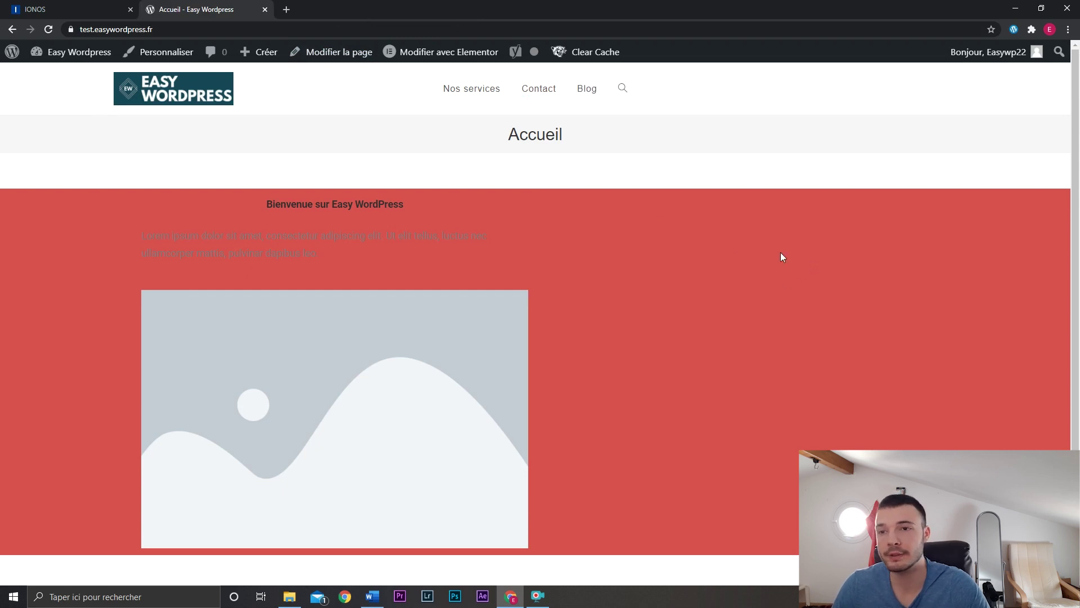
{"action": "mouse_move", "coordinate": [424, 53]}
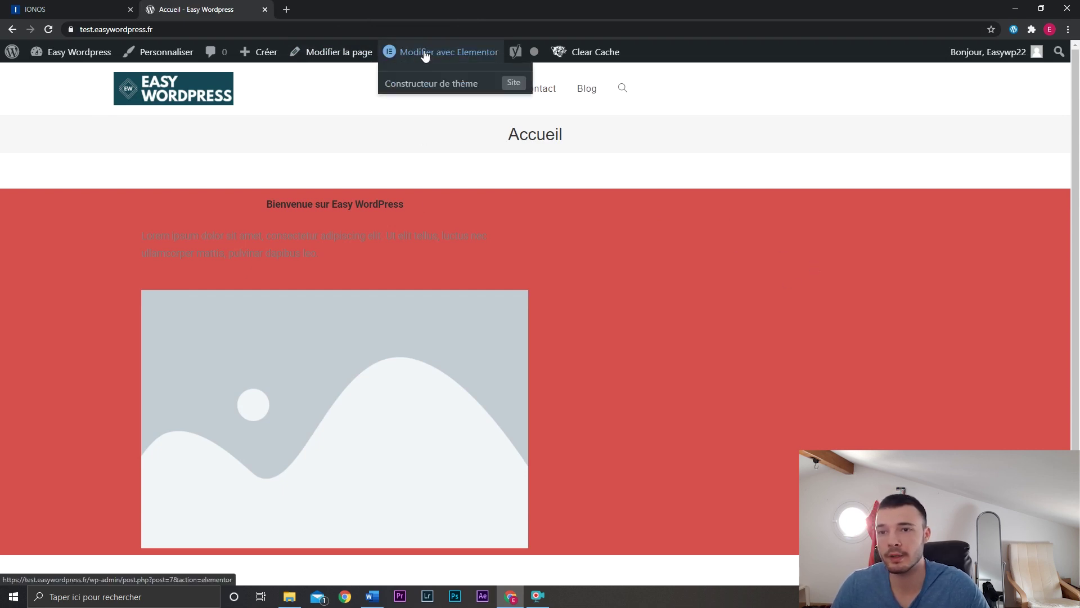
{"action": "left_click", "coordinate": [351, 58]}
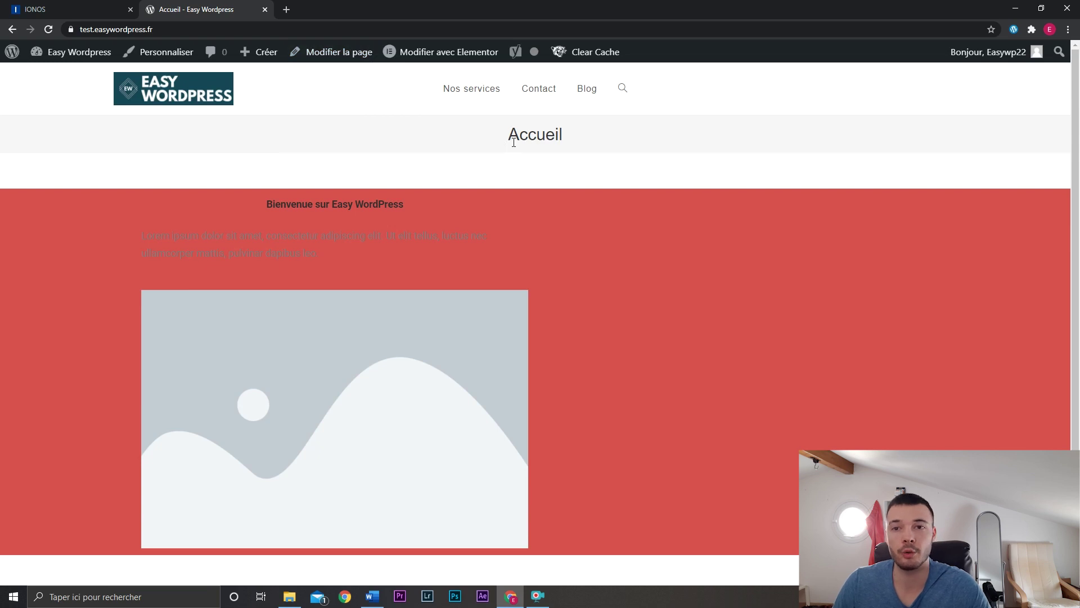
{"action": "left_click", "coordinate": [533, 95]}
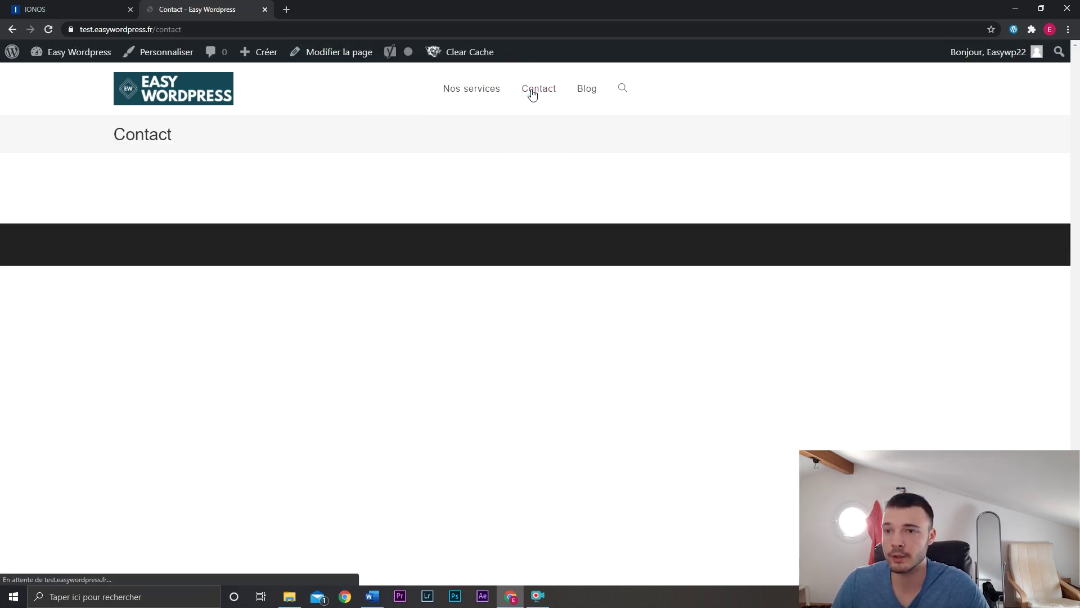
Edit Contact in Elementor and add the Formidable Contact Us form with its description hidden.
{"action": "left_click", "coordinate": [342, 58]}
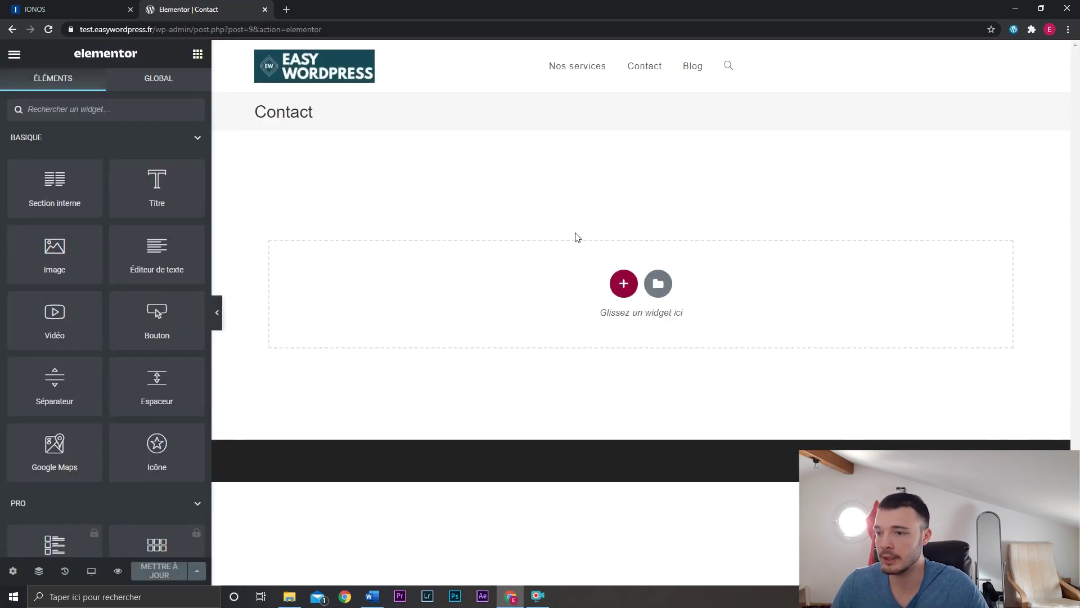
{"action": "type", "text": "form"}
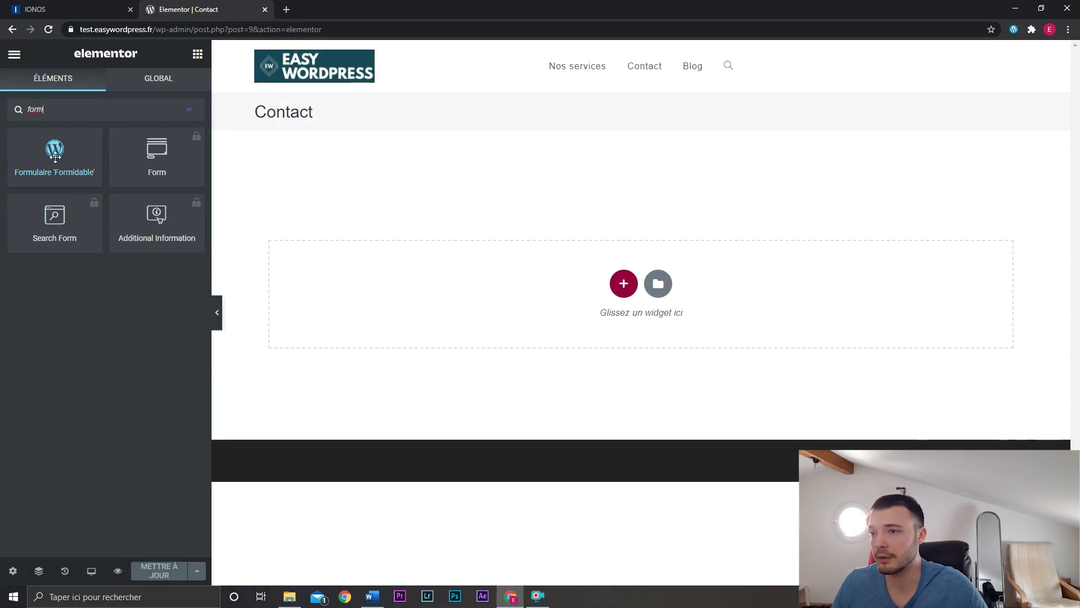
{"action": "left_click_drag", "start_coordinate": [55, 157], "coordinate": [478, 287]}
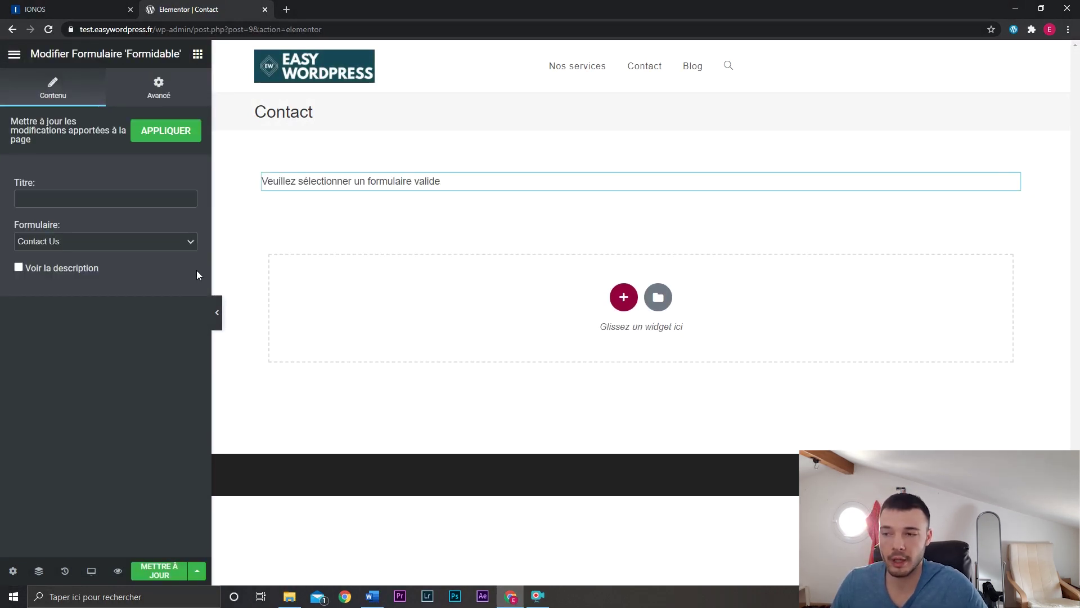
{"action": "left_click", "coordinate": [19, 268]}
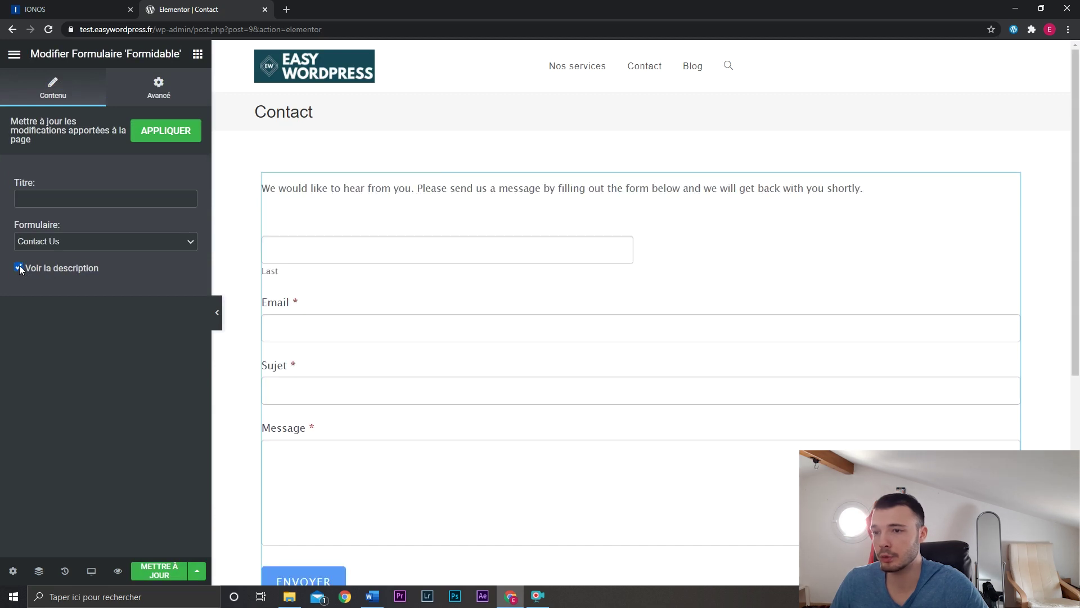
{"action": "left_click", "coordinate": [19, 269]}
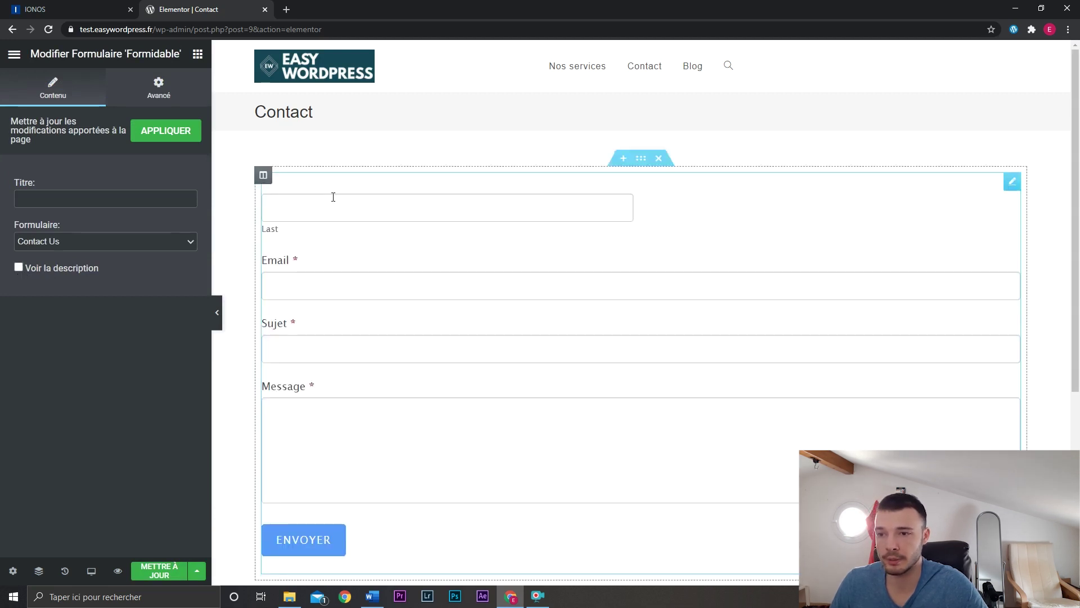
Add an empty second column to the form's section.
{"action": "left_click", "coordinate": [217, 312]}
{"action": "left_click", "coordinate": [7, 314]}
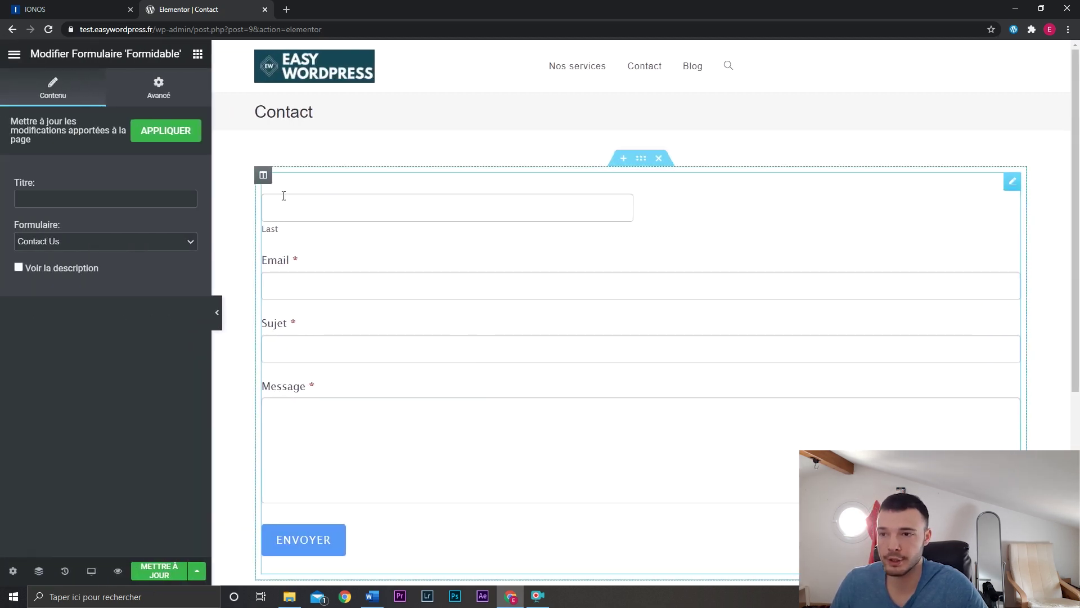
{"action": "right_click", "coordinate": [263, 175]}
{"action": "left_click", "coordinate": [306, 237]}
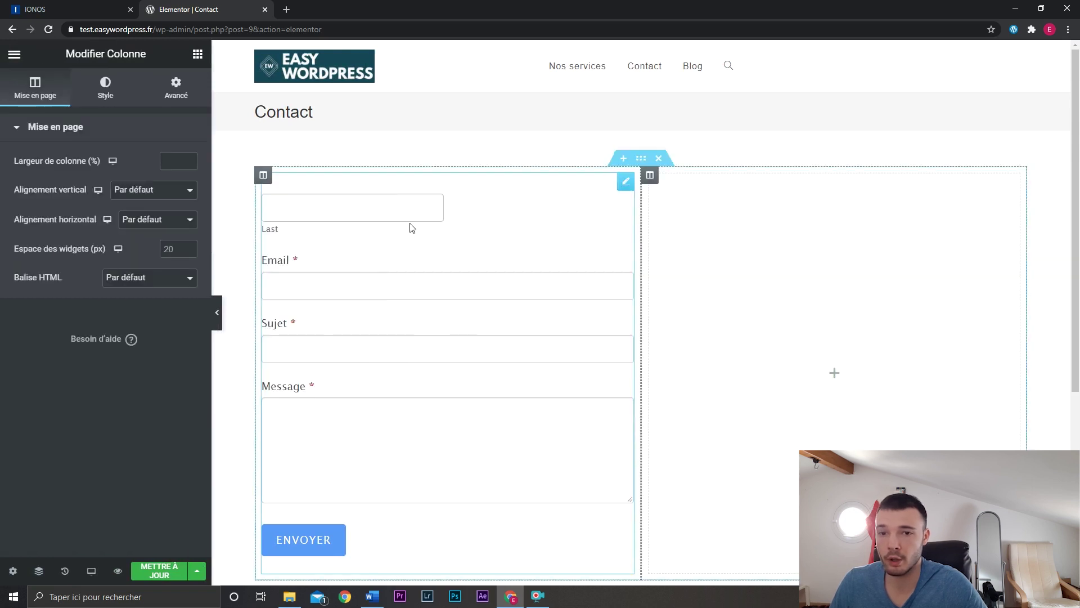
Move the empty column to the form's left and place an icon box in it.
{"action": "left_click_drag", "start_coordinate": [650, 174], "coordinate": [241, 188]}
{"action": "left_click", "coordinate": [76, 110]}
{"action": "type", "text": "ico"}
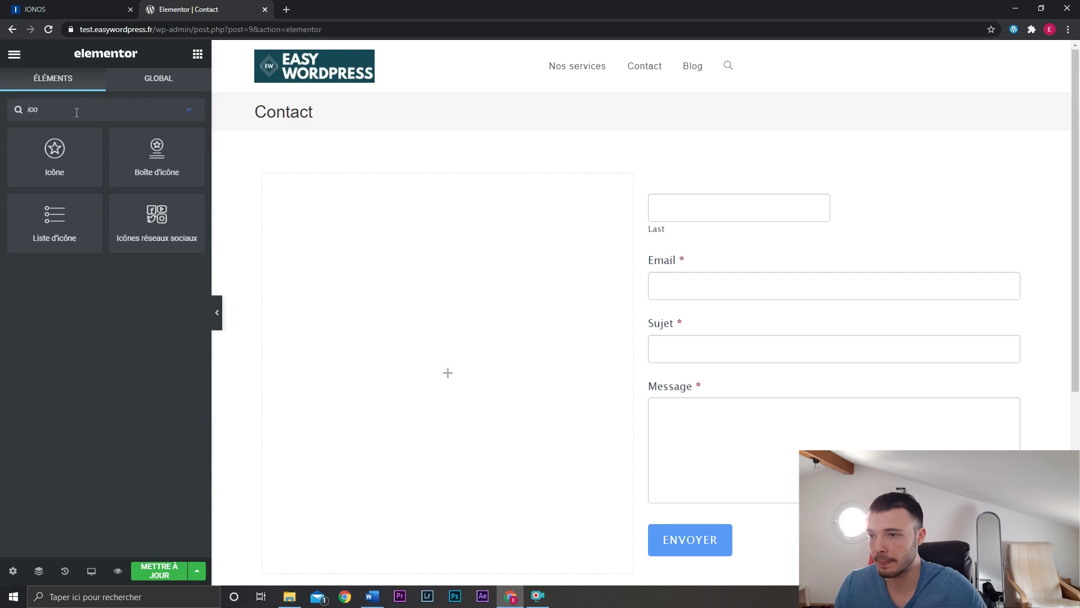
{"action": "left_click_drag", "start_coordinate": [128, 169], "coordinate": [394, 253]}
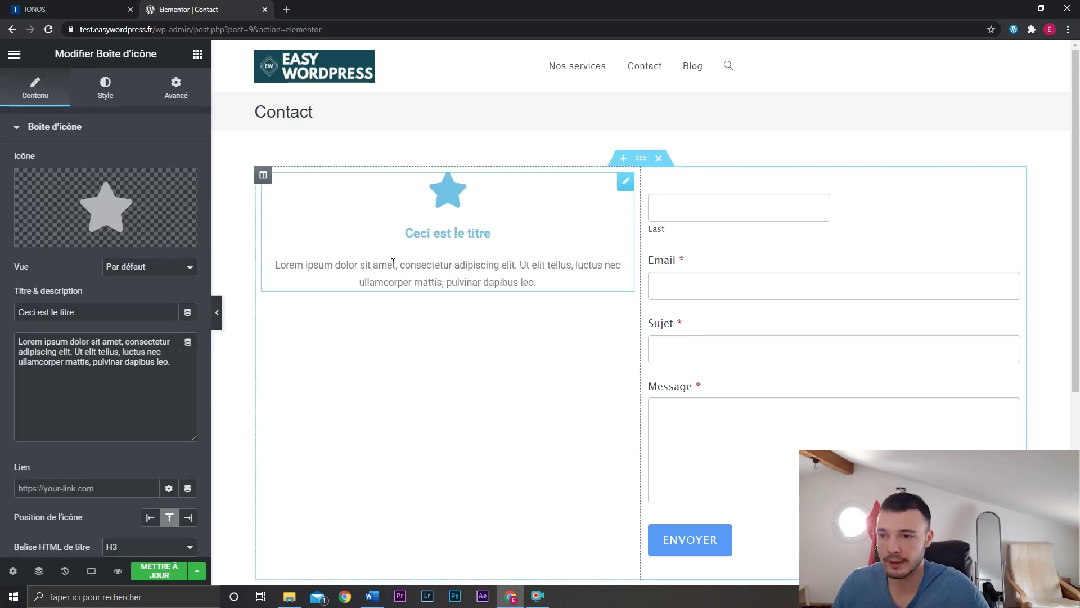
Title the icon box with the phone number, clear its description, and use the Phone icon.
{"action": "triple_click", "coordinate": [124, 312]}
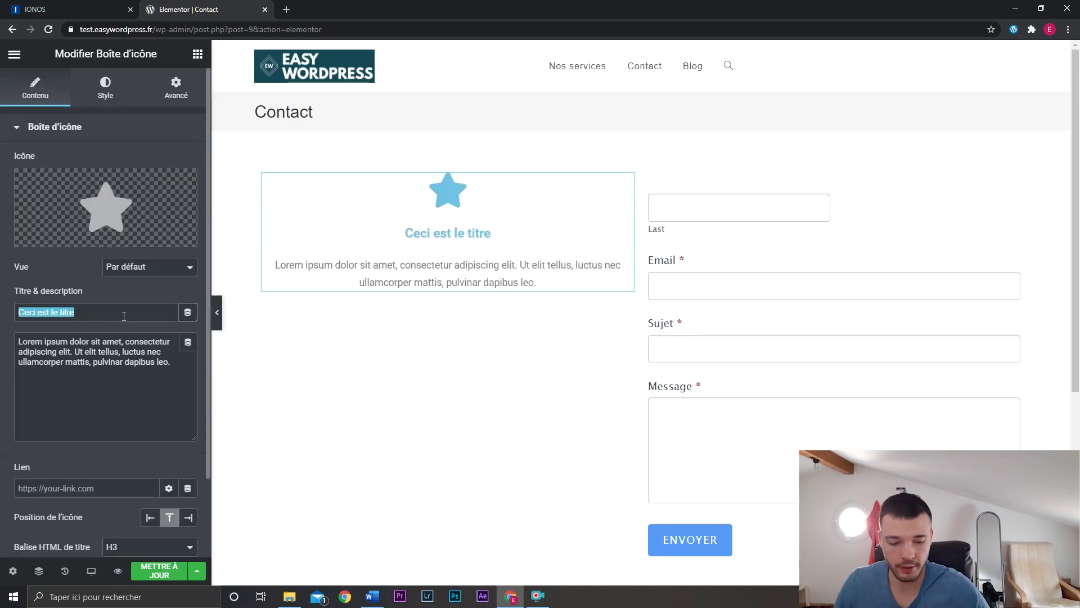
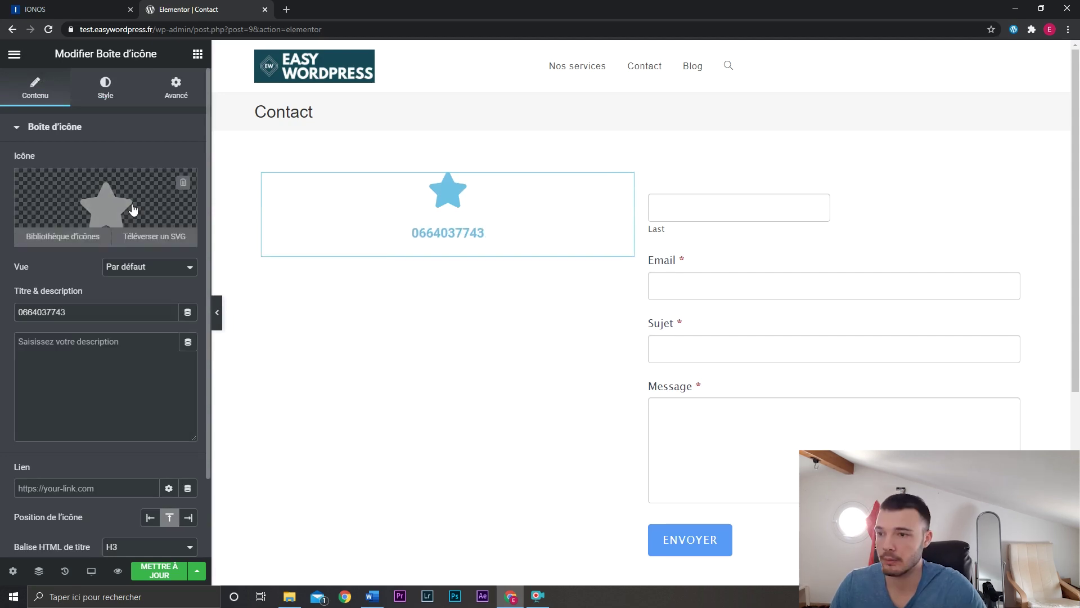
{"action": "left_click", "coordinate": [62, 234]}
{"action": "left_click", "coordinate": [597, 112]}
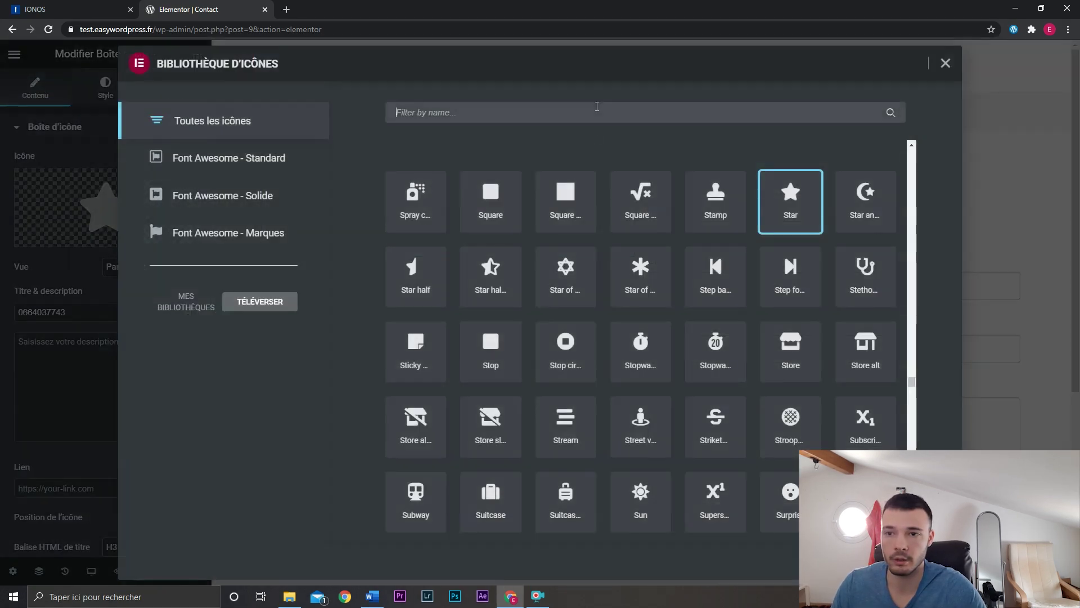
{"action": "type", "text": "phone"}
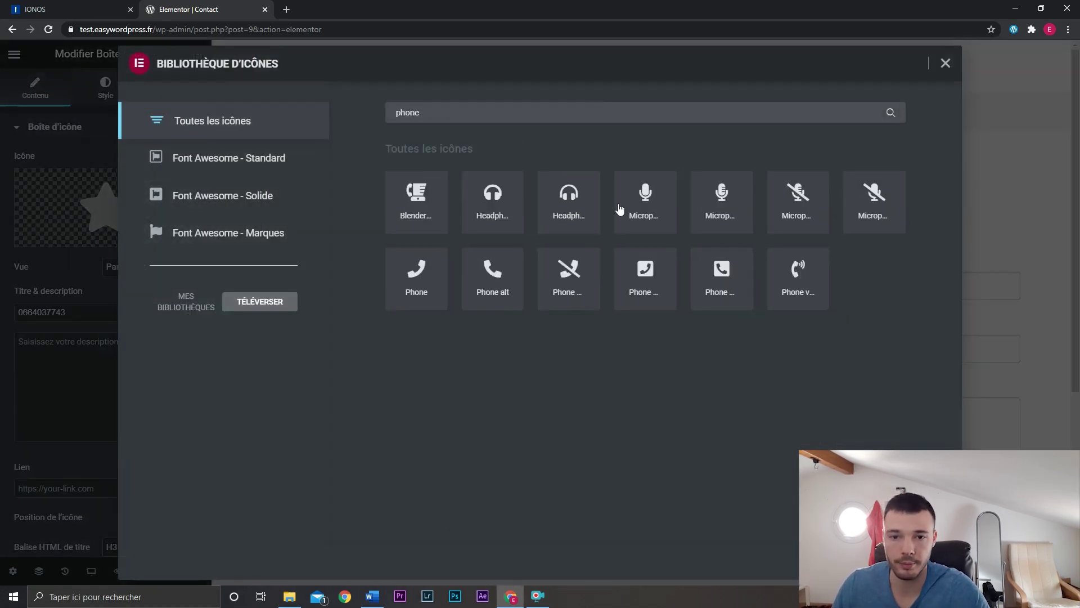
{"action": "double_click", "coordinate": [621, 276]}
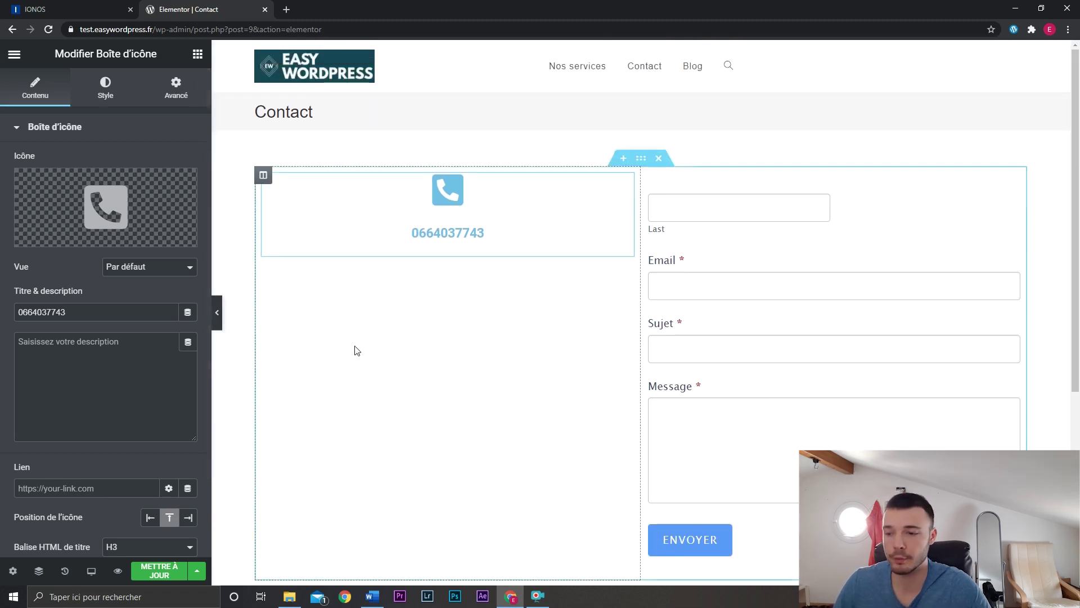
Switch the Elementor preview to mobile width.
{"action": "left_click", "coordinate": [91, 571]}
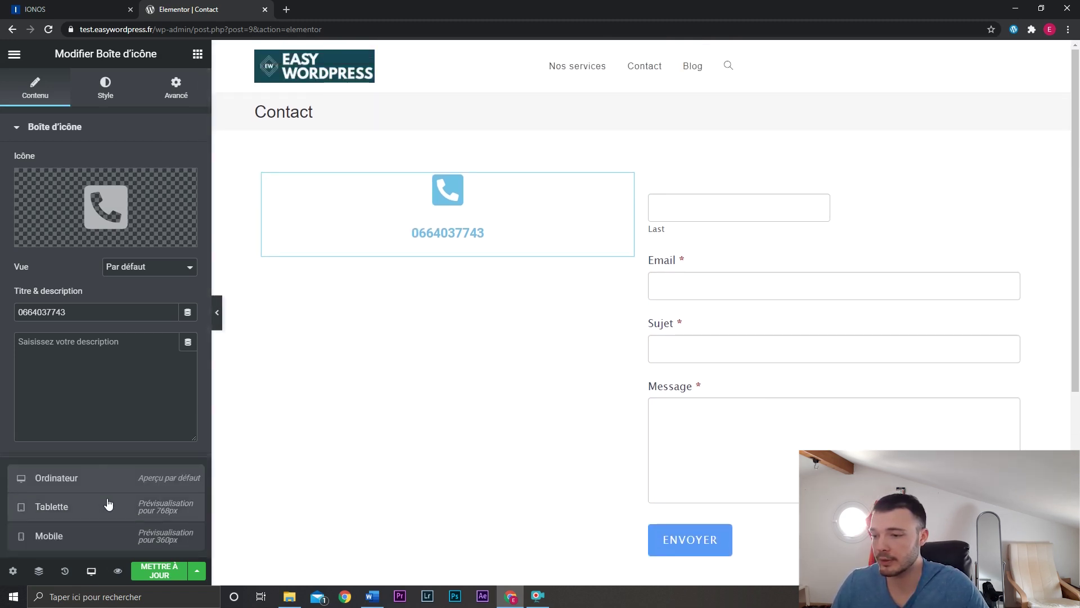
{"action": "left_click", "coordinate": [123, 537]}
{"action": "scroll", "coordinate": [647, 282], "scroll_direction": "down", "scroll_amount": 5}
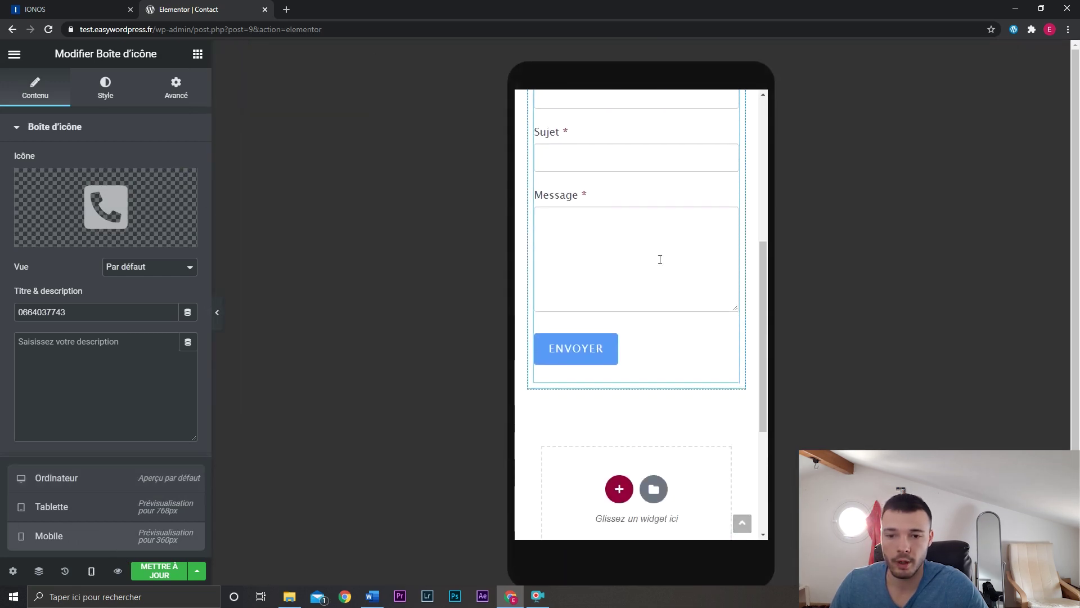
{"action": "scroll", "coordinate": [660, 260], "scroll_direction": "up", "scroll_amount": 5}
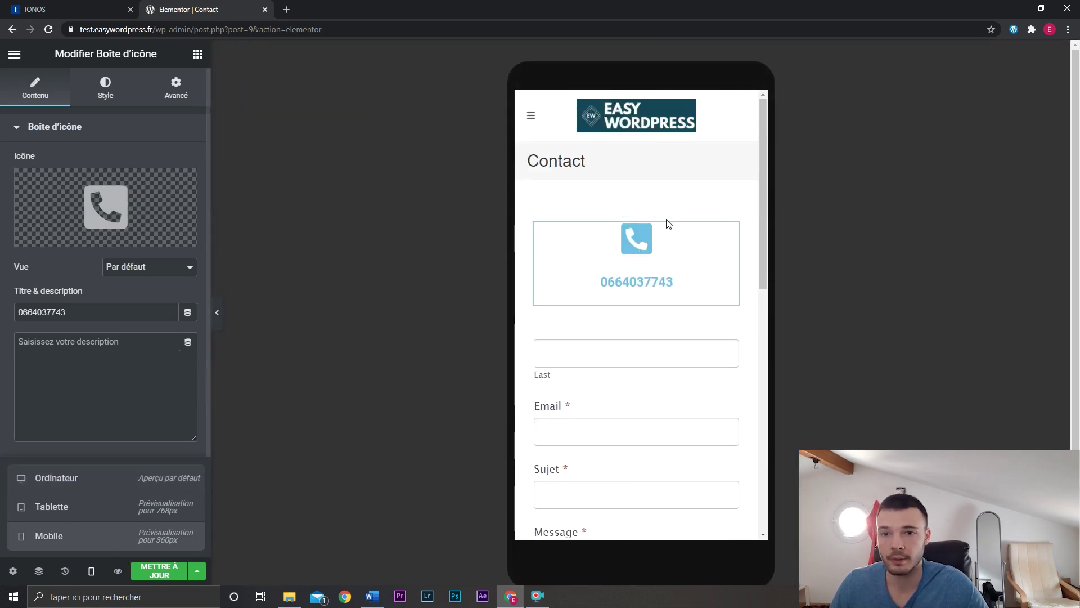
Set the phone icon box's icon size to 53 for mobile.
{"action": "left_click", "coordinate": [730, 229]}
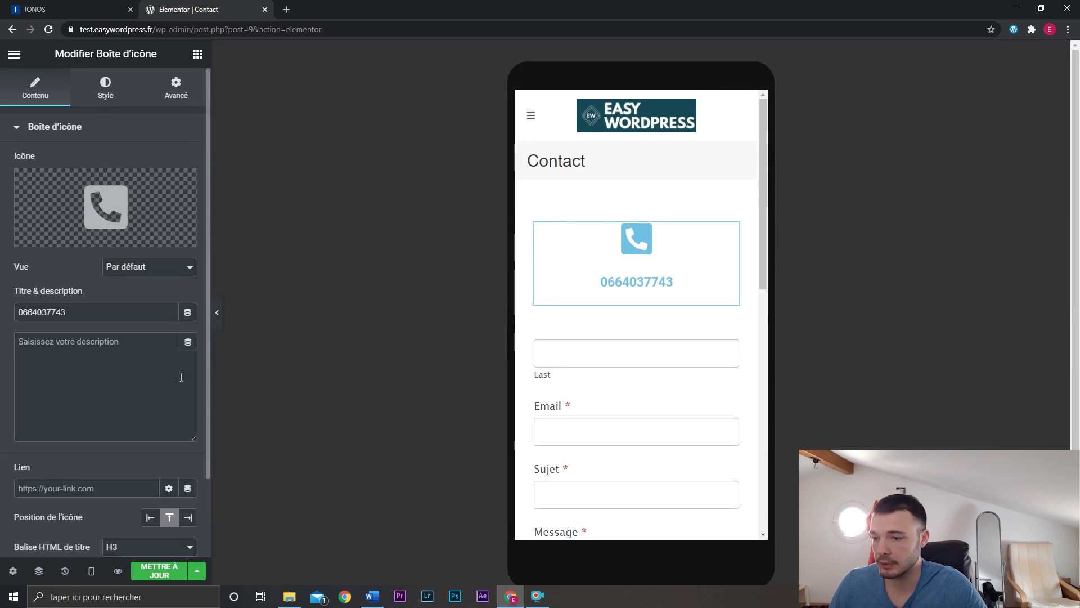
{"action": "left_click", "coordinate": [91, 93]}
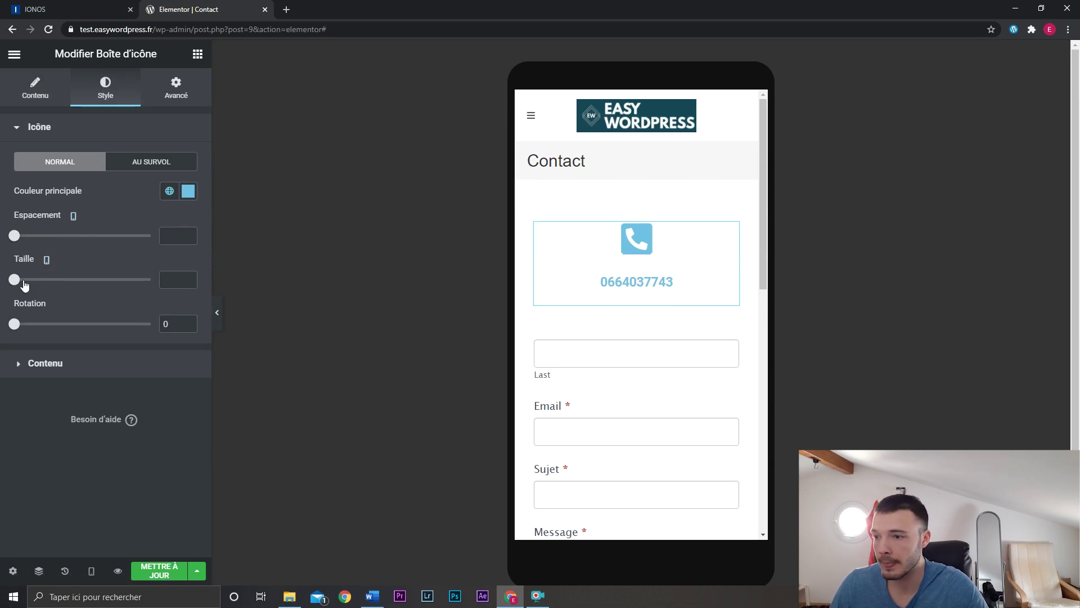
{"action": "left_click_drag", "start_coordinate": [15, 280], "coordinate": [52, 282]}
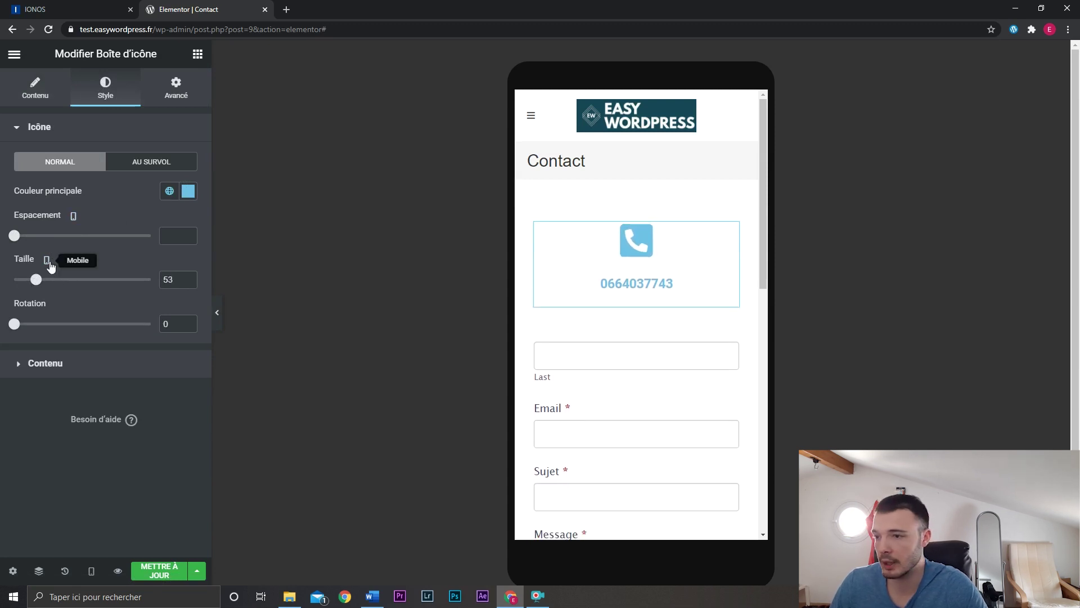
{"action": "left_click", "coordinate": [49, 261]}
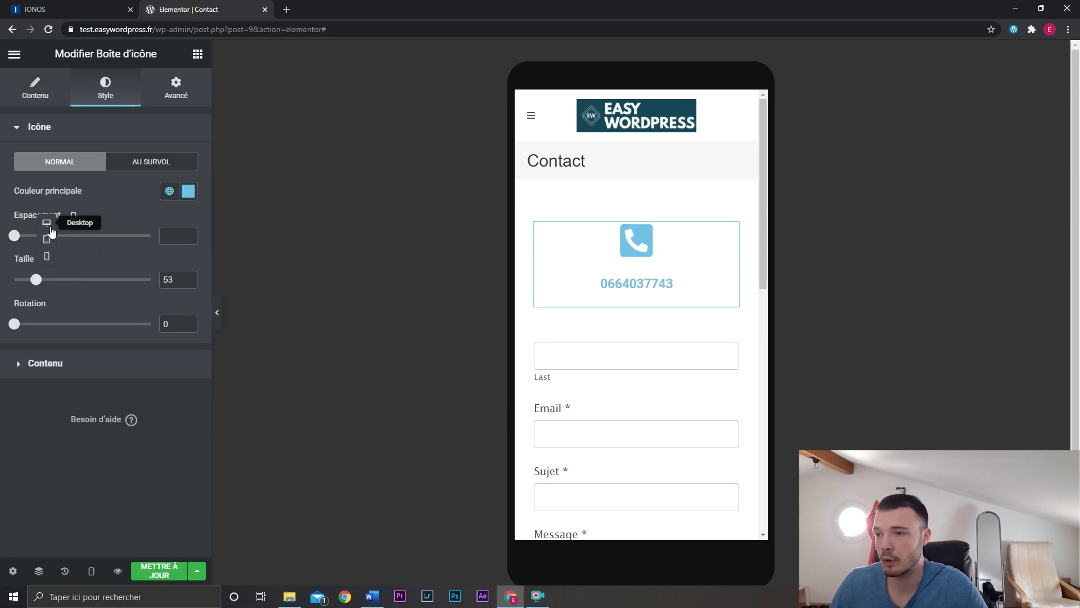
Review the icon box's Advanced > Responsive options and save the Contact page.
{"action": "left_click", "coordinate": [176, 89]}
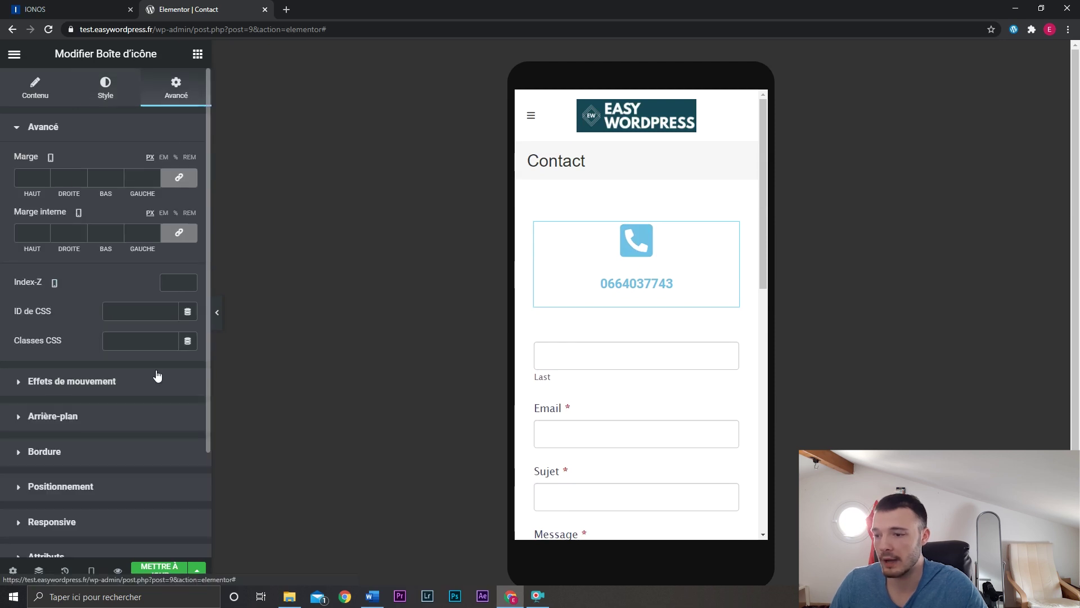
{"action": "scroll", "coordinate": [157, 376], "scroll_direction": "down", "scroll_amount": 3}
{"action": "left_click", "coordinate": [98, 390]}
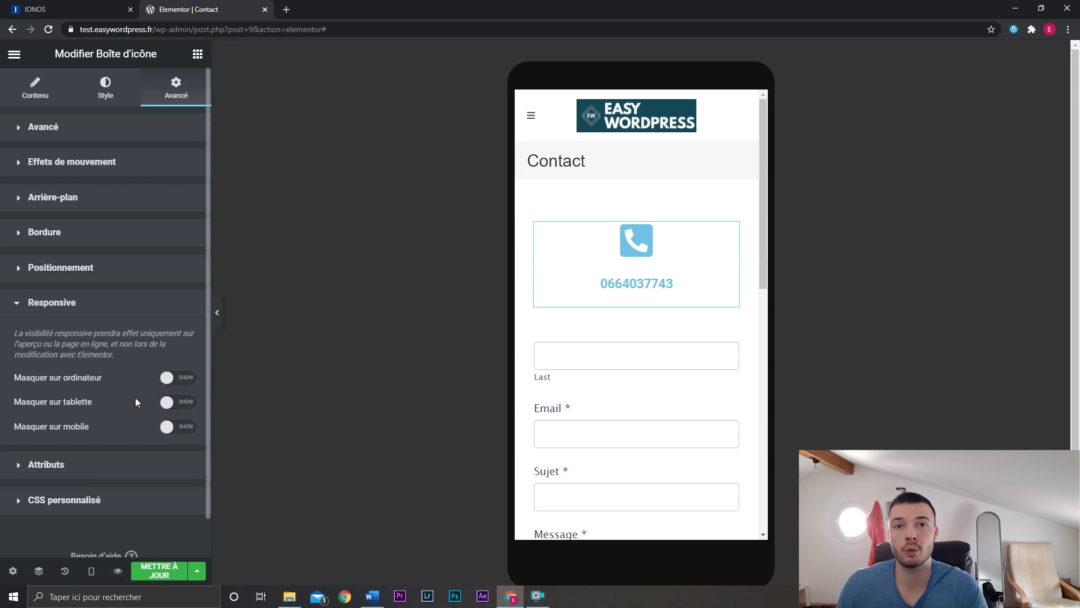
{"action": "left_click", "coordinate": [161, 573]}
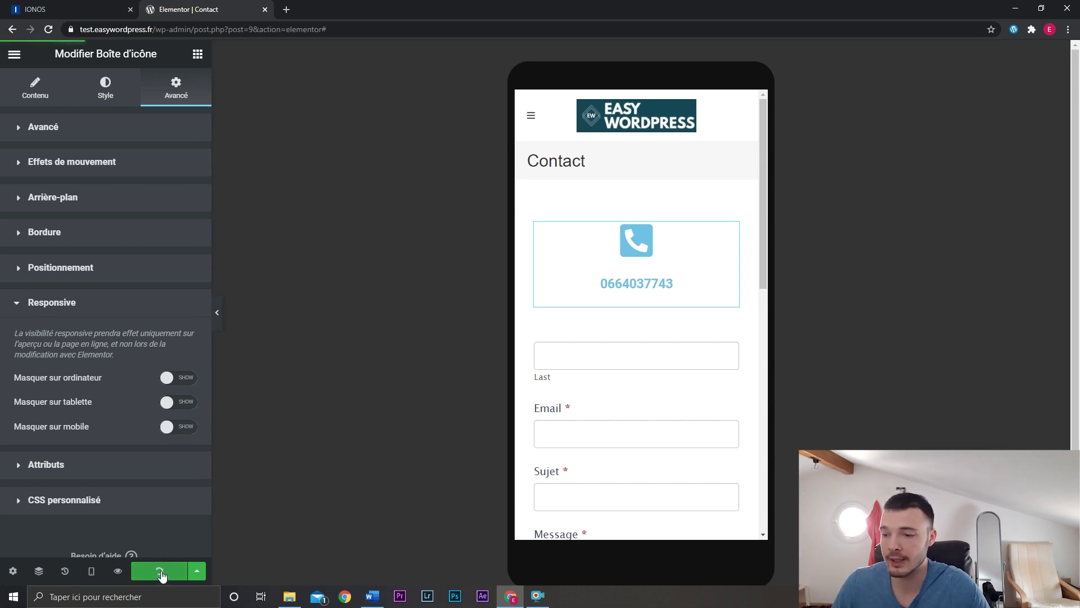
Load the live site in a new browser tab.
{"action": "left_click", "coordinate": [287, 10]}
{"action": "type", "text": "test"}
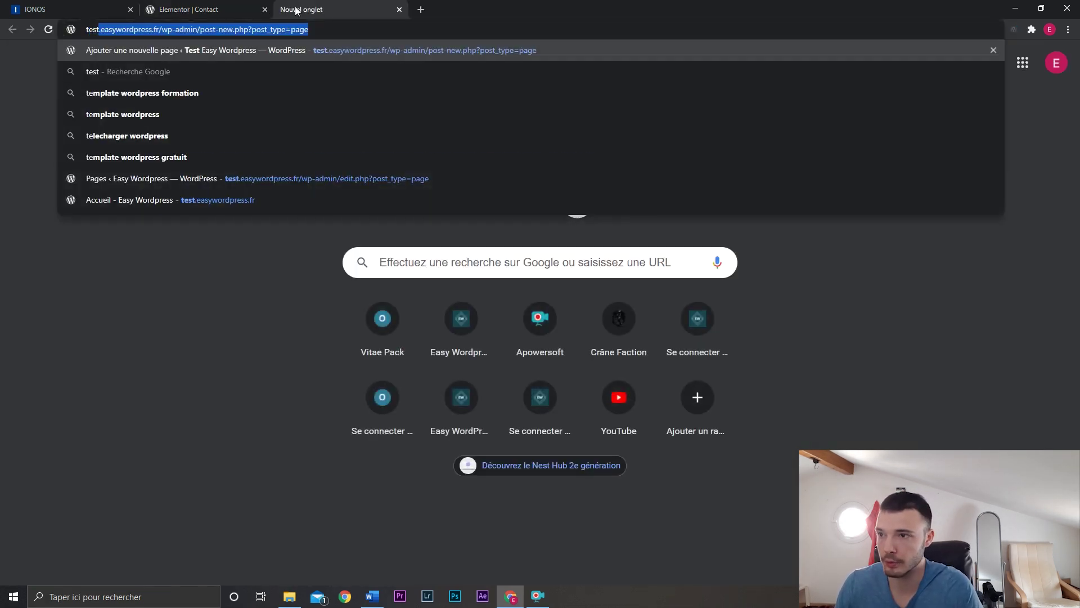
{"action": "key", "text": "Return"}
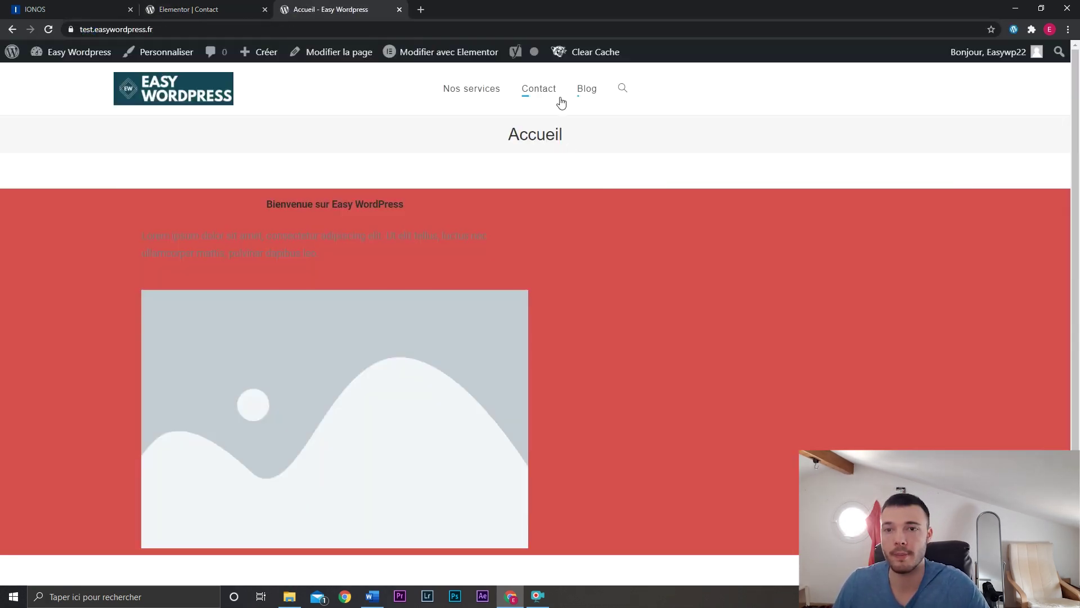
Check the published Contact page, then return to the Accueil homepage.
{"action": "left_click", "coordinate": [553, 99]}
{"action": "scroll", "coordinate": [938, 299], "scroll_direction": "down", "scroll_amount": 2}
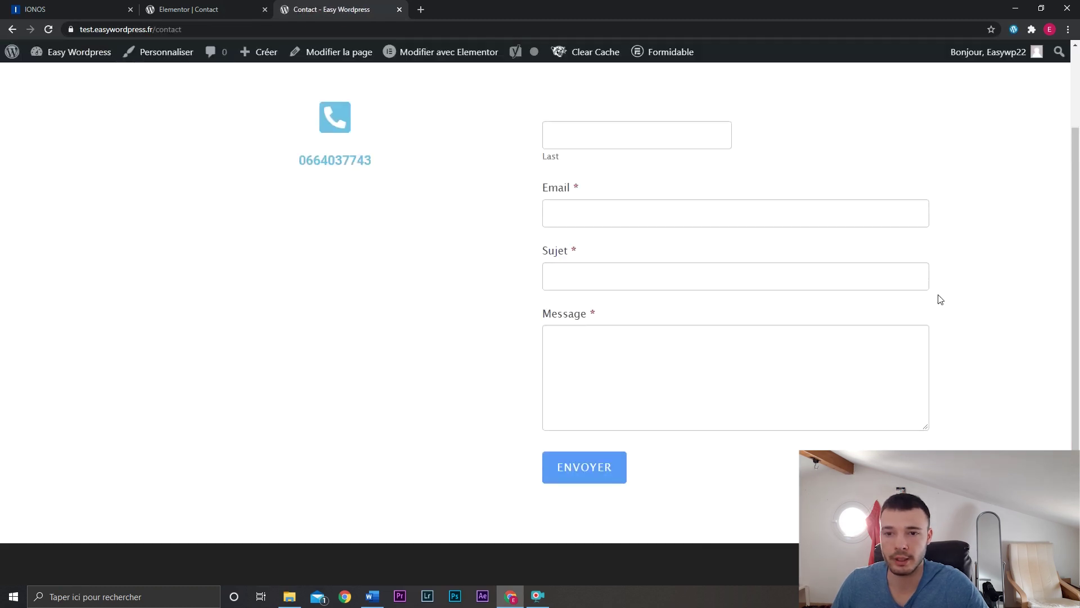
{"action": "scroll", "coordinate": [940, 299], "scroll_direction": "up", "scroll_amount": 2}
{"action": "left_click", "coordinate": [197, 92]}
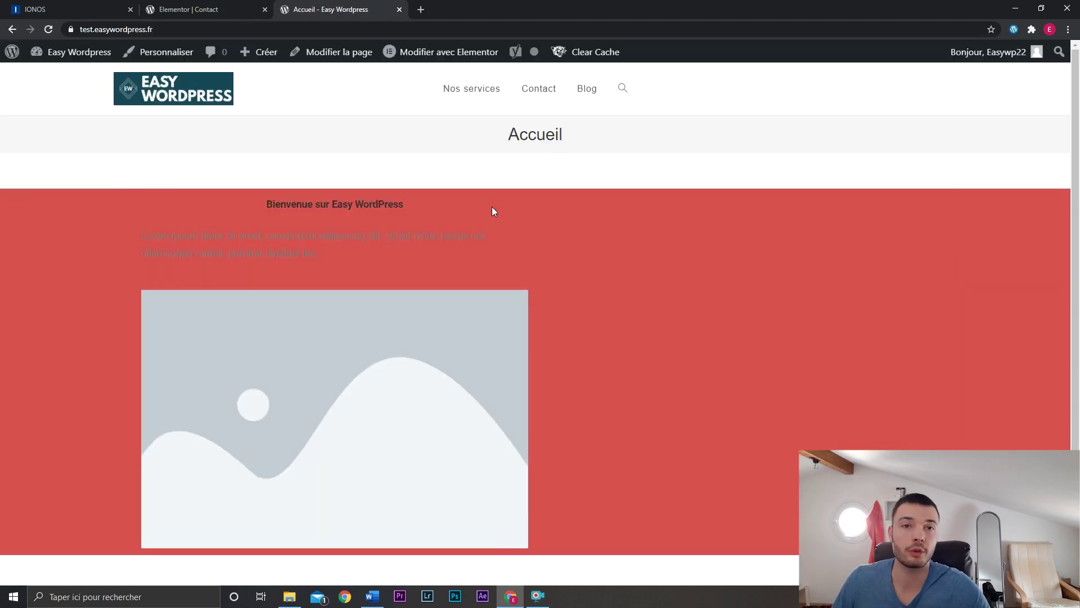
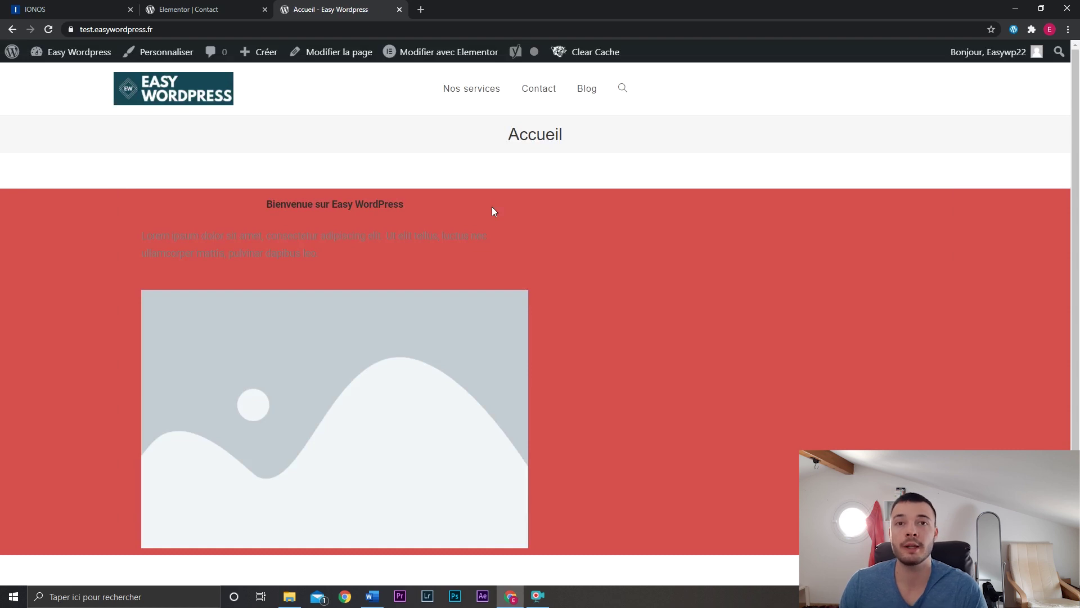
Close the Elementor | Contact tab and go to the WordPress admin Dashboard.
{"action": "scroll", "coordinate": [694, 320], "scroll_direction": "down", "scroll_amount": 1}
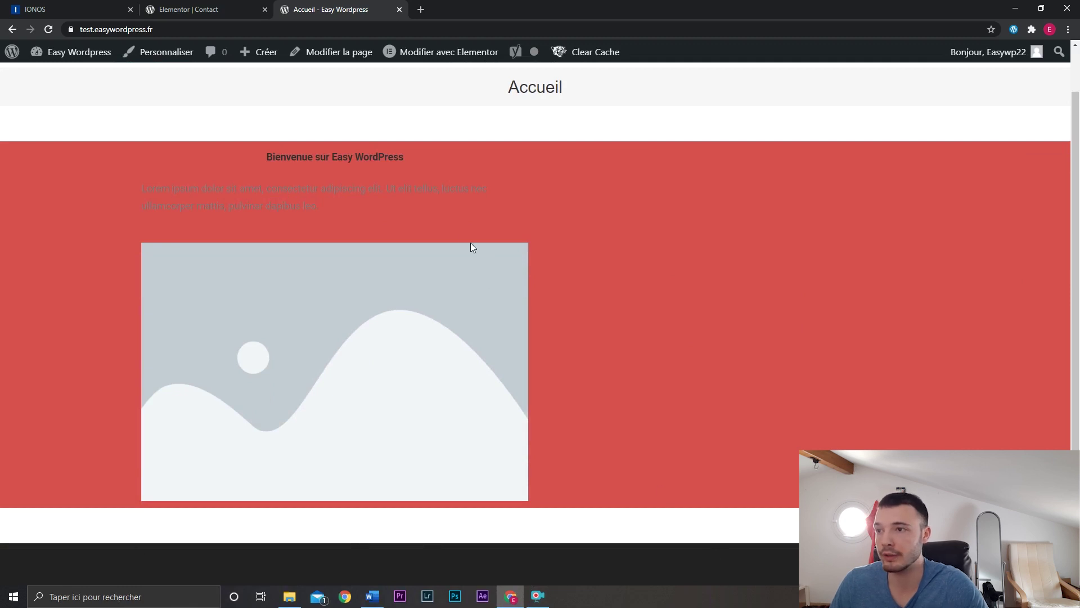
{"action": "left_click", "coordinate": [265, 10]}
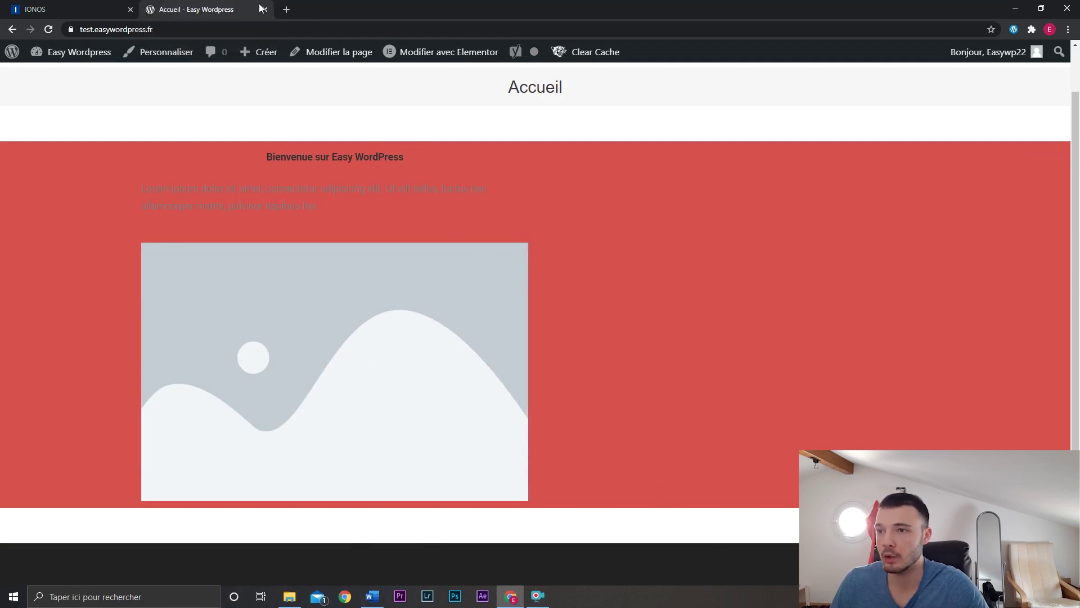
{"action": "left_click", "coordinate": [66, 58]}
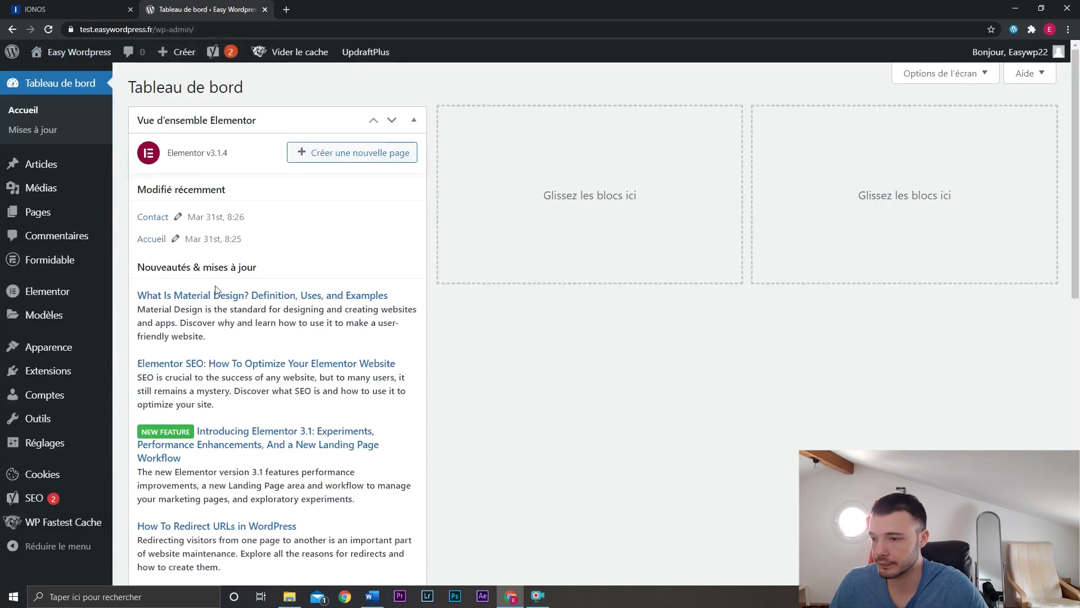
Open Appearance > Widgets and inspect the sidebar and Pied de page 1 and 2 areas.
{"action": "mouse_move", "coordinate": [92, 351]}
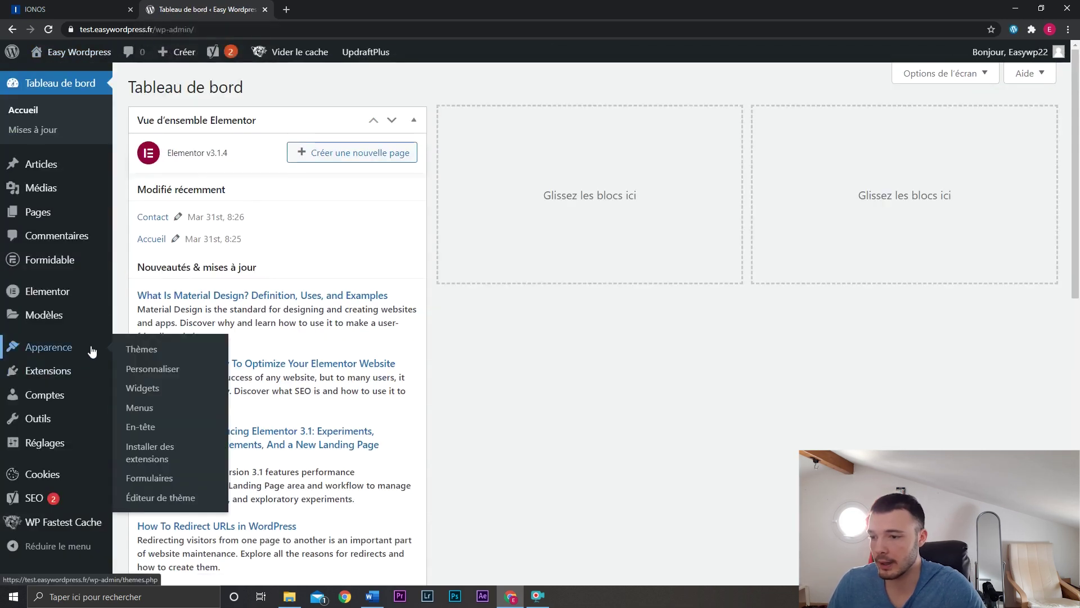
{"action": "left_click", "coordinate": [155, 393]}
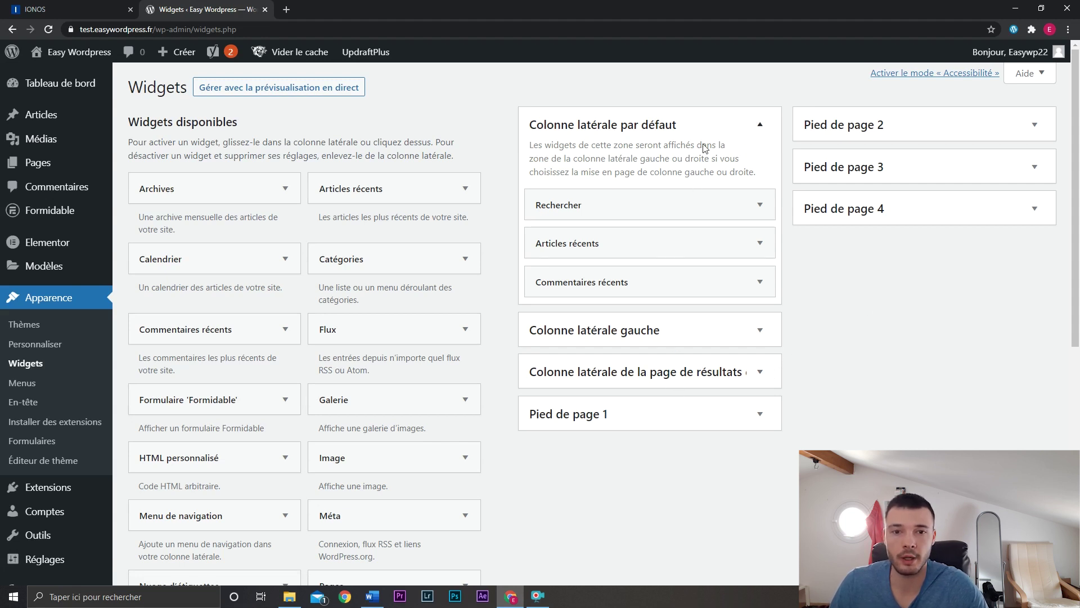
{"action": "left_click", "coordinate": [707, 338]}
{"action": "left_click", "coordinate": [708, 341]}
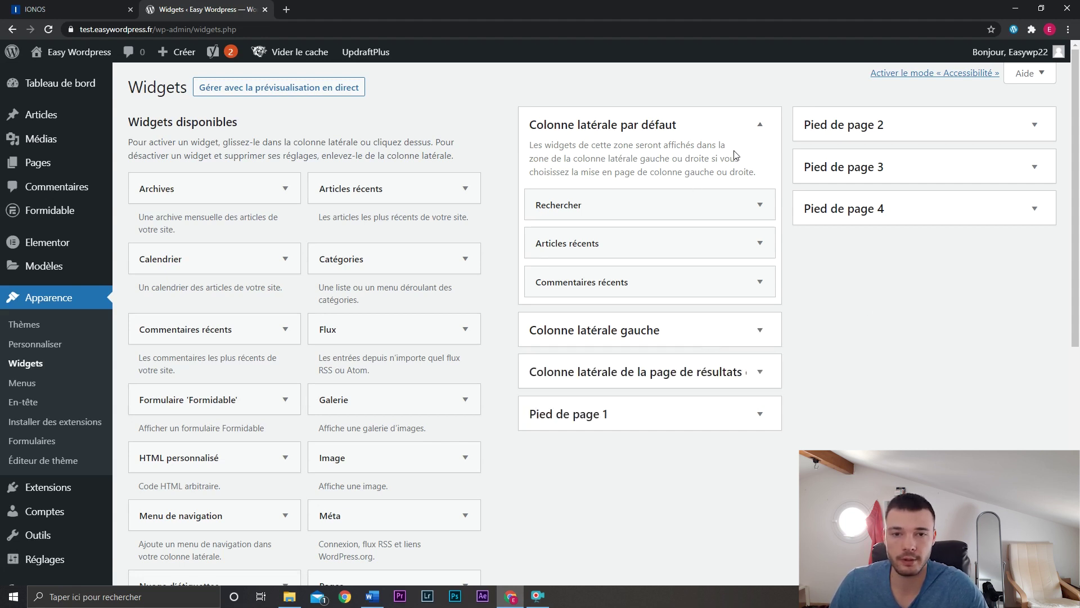
{"action": "left_click", "coordinate": [747, 135]}
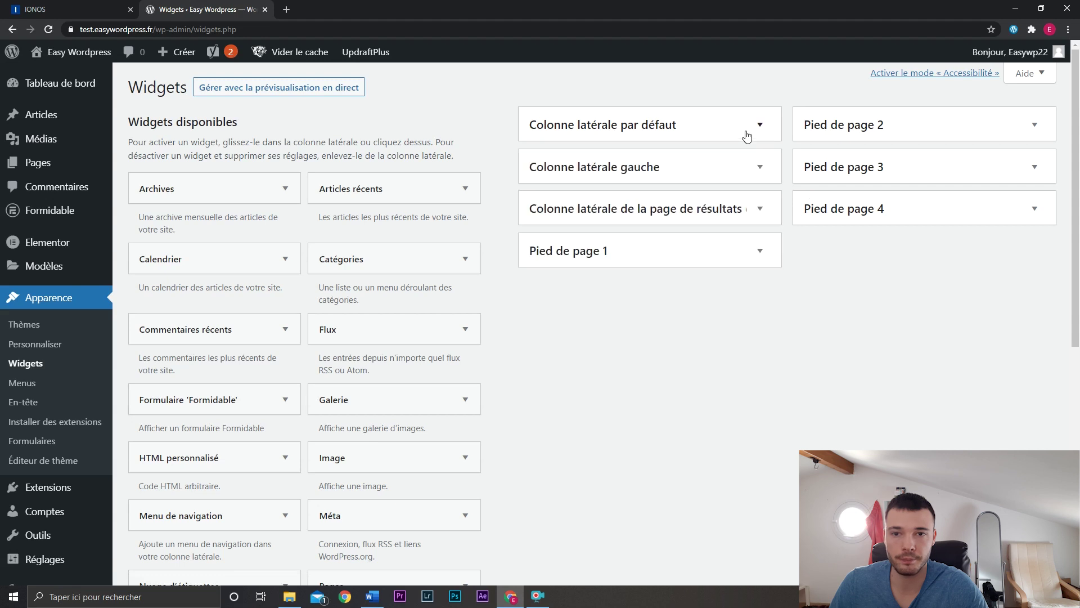
{"action": "double_click", "coordinate": [717, 256]}
{"action": "left_click", "coordinate": [854, 136]}
{"action": "left_click", "coordinate": [854, 136]}
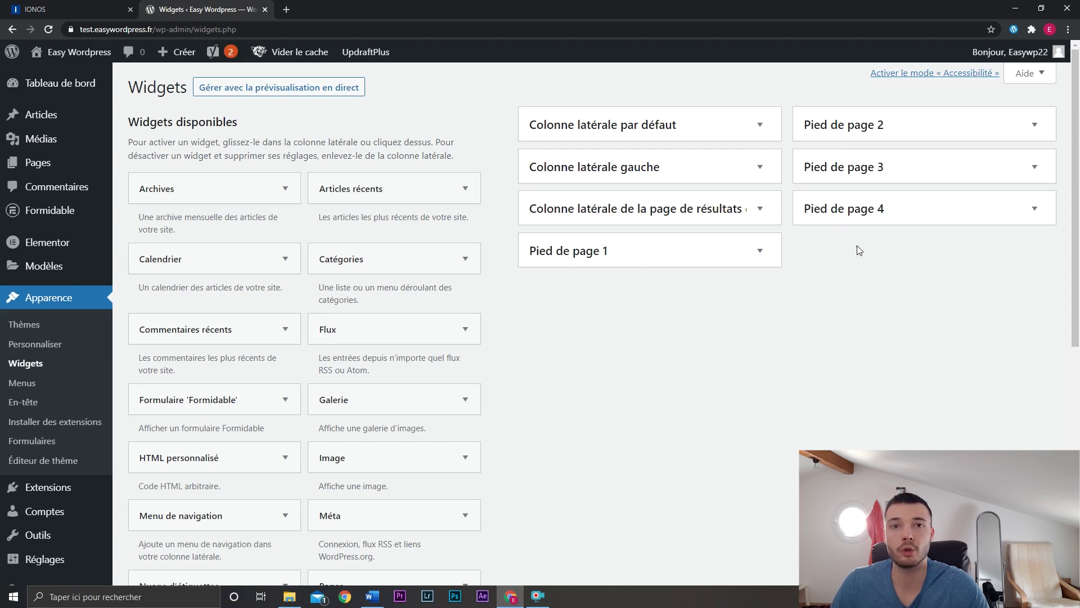
Load the live site in a new tab via Visit Site.
{"action": "mouse_move", "coordinate": [71, 57]}
{"action": "middle_click", "coordinate": [69, 77]}
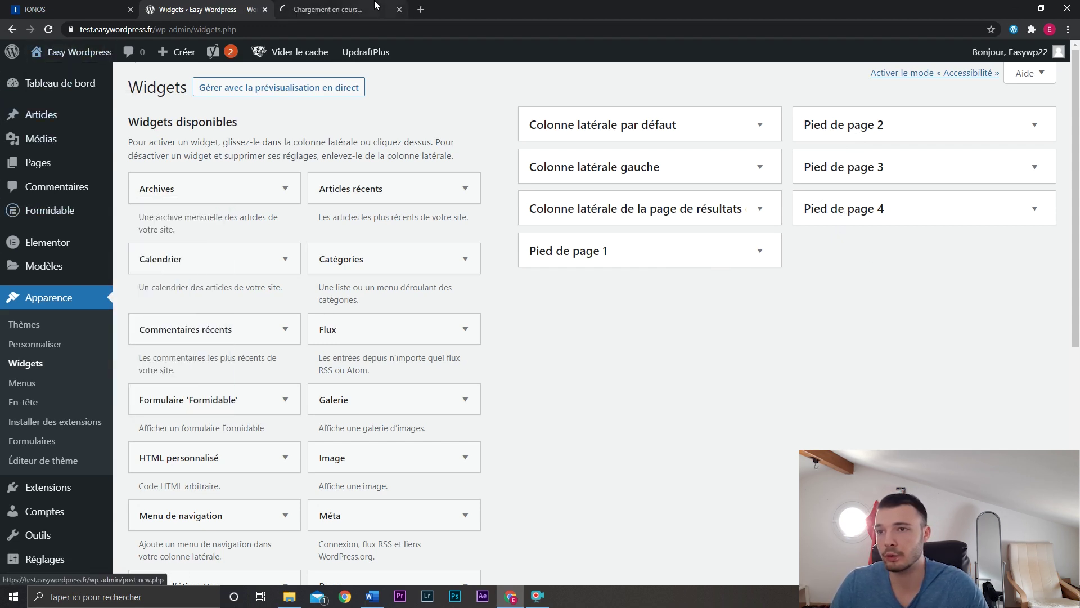
{"action": "left_click", "coordinate": [376, 7]}
Set Footer Widgets Columns from 4 to 3 in the Customizer, publish, and close it.
{"action": "left_click", "coordinate": [163, 51]}
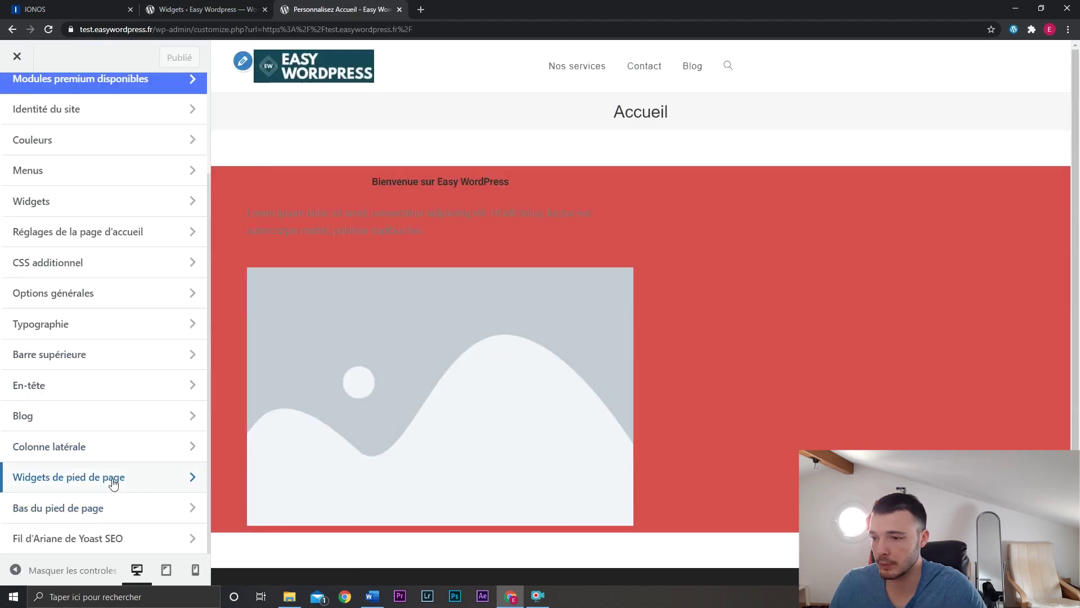
{"action": "left_click", "coordinate": [113, 482]}
{"action": "scroll", "coordinate": [180, 333], "scroll_direction": "down", "scroll_amount": 4}
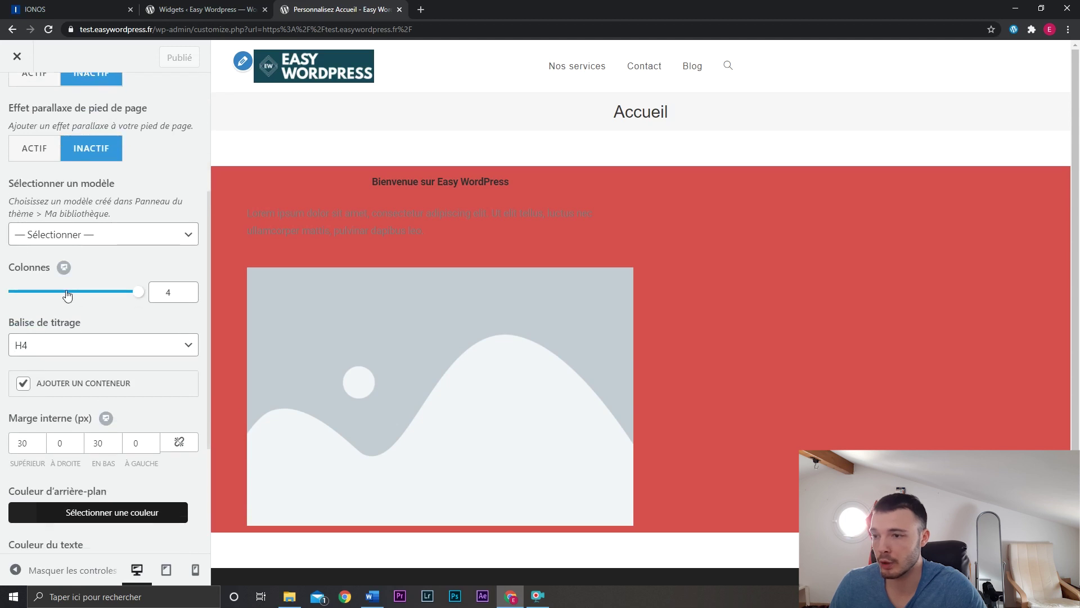
{"action": "left_click", "coordinate": [65, 269]}
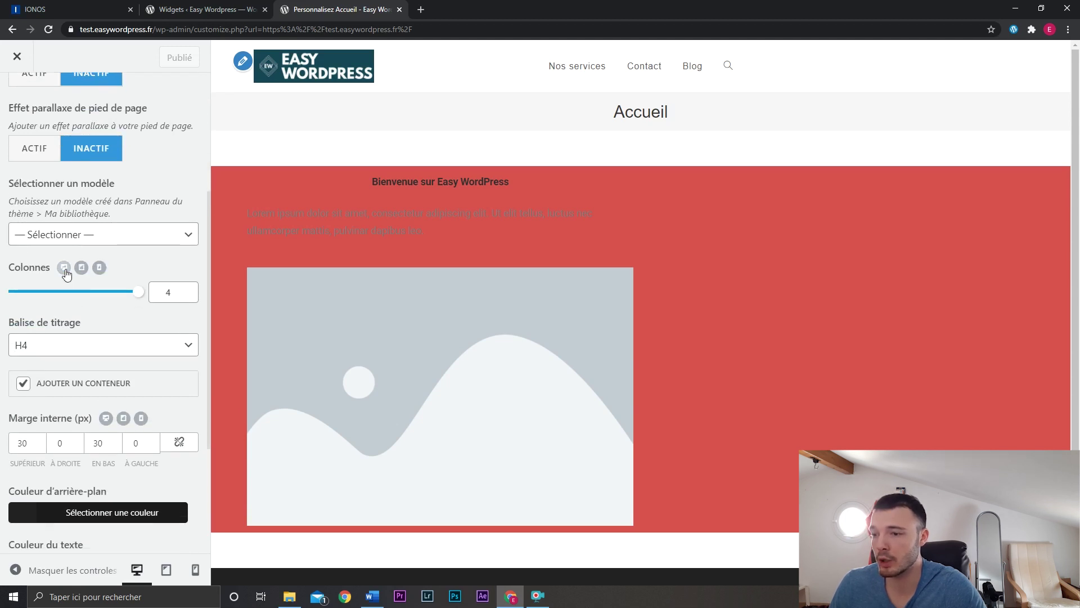
{"action": "left_click", "coordinate": [64, 269]}
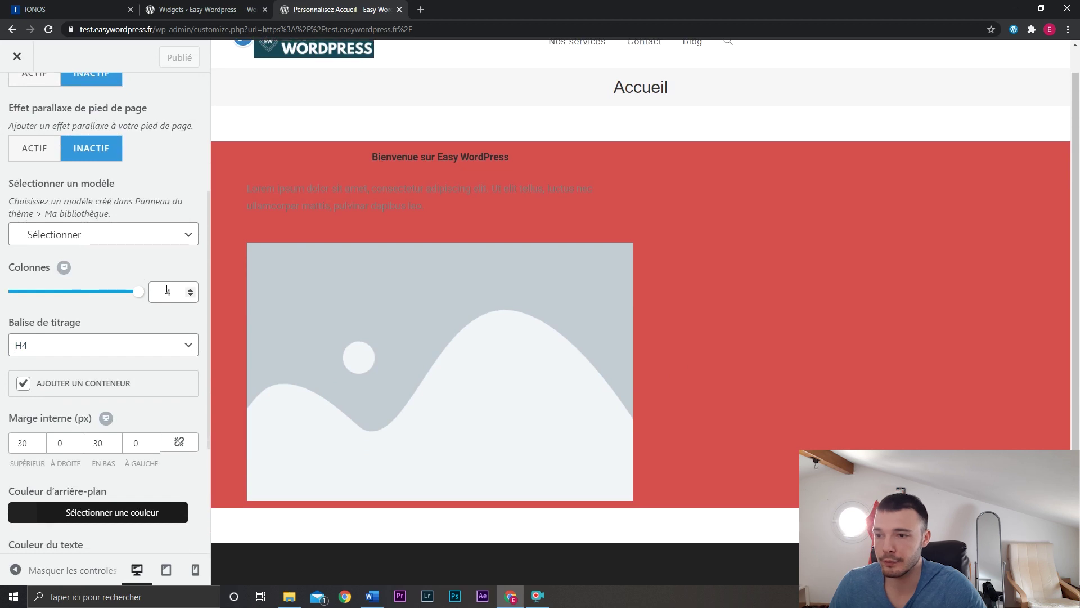
{"action": "left_click", "coordinate": [207, 9]}
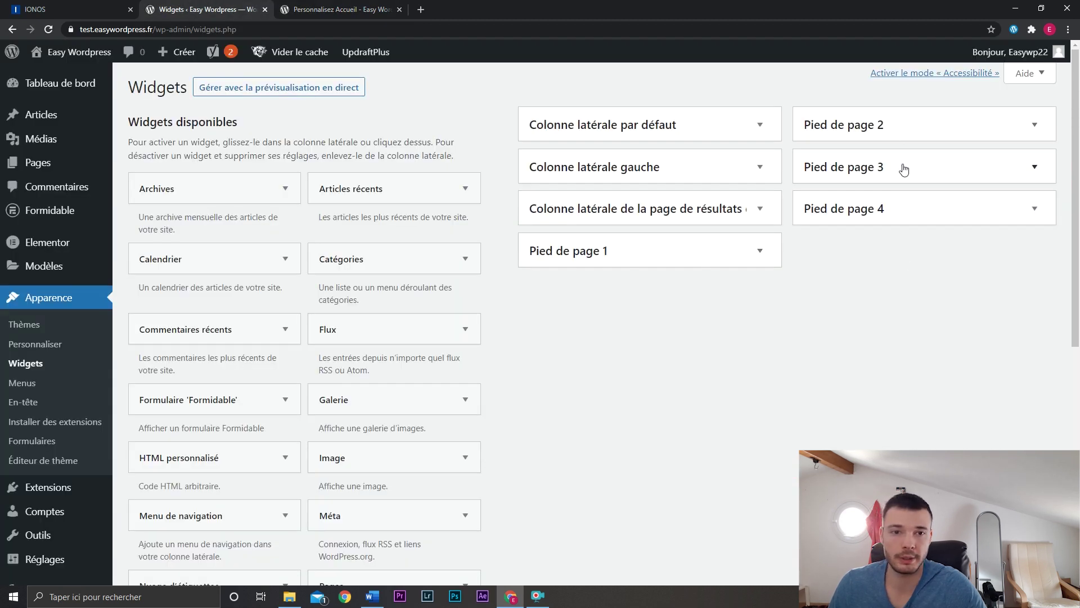
{"action": "left_click", "coordinate": [341, 7]}
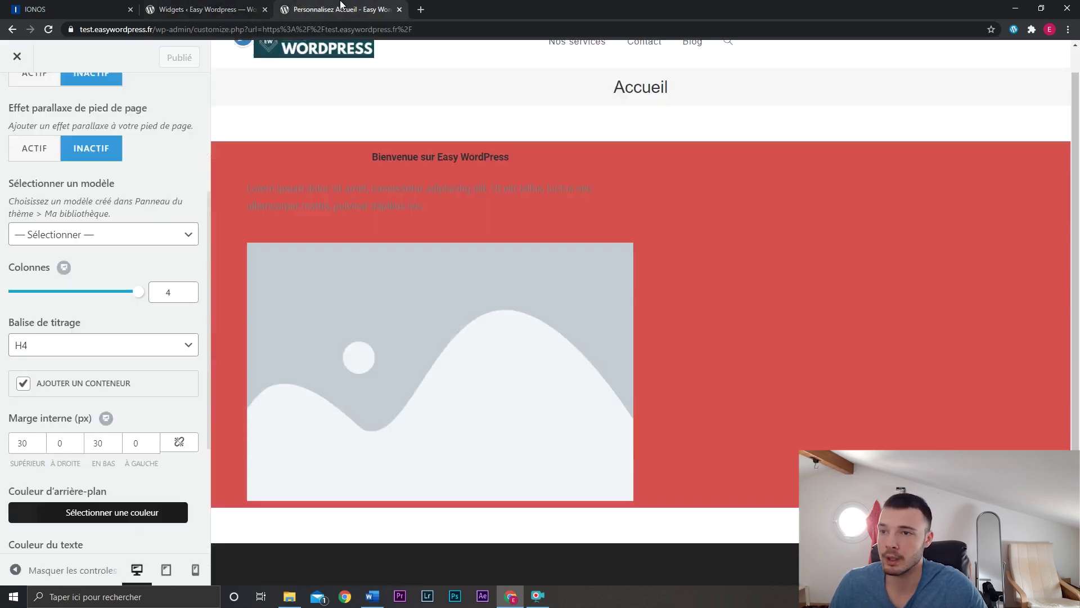
{"action": "left_click_drag", "start_coordinate": [139, 291], "coordinate": [97, 292]}
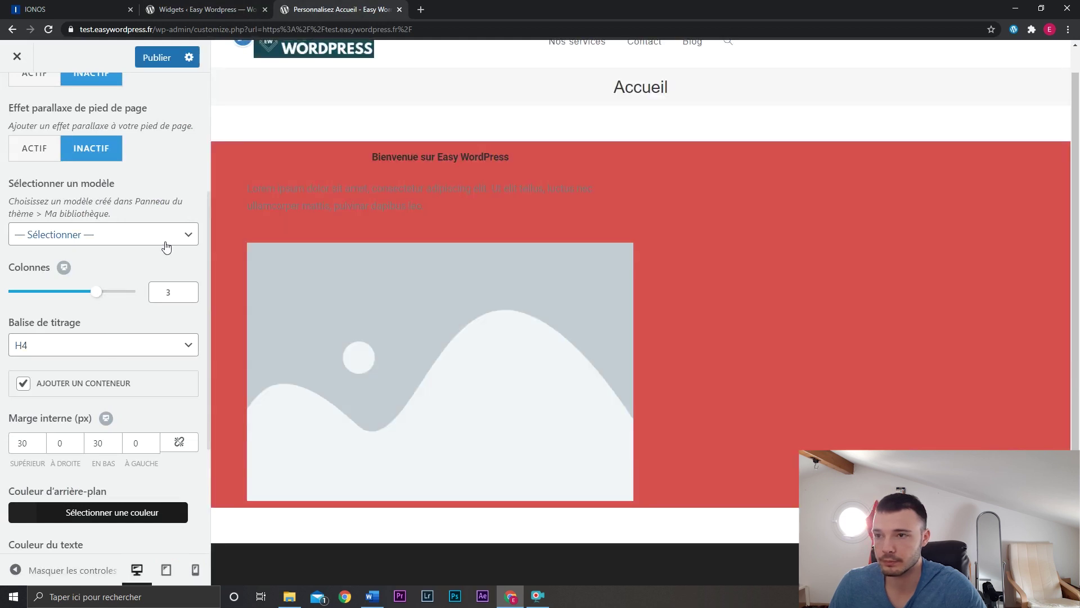
{"action": "left_click", "coordinate": [208, 6]}
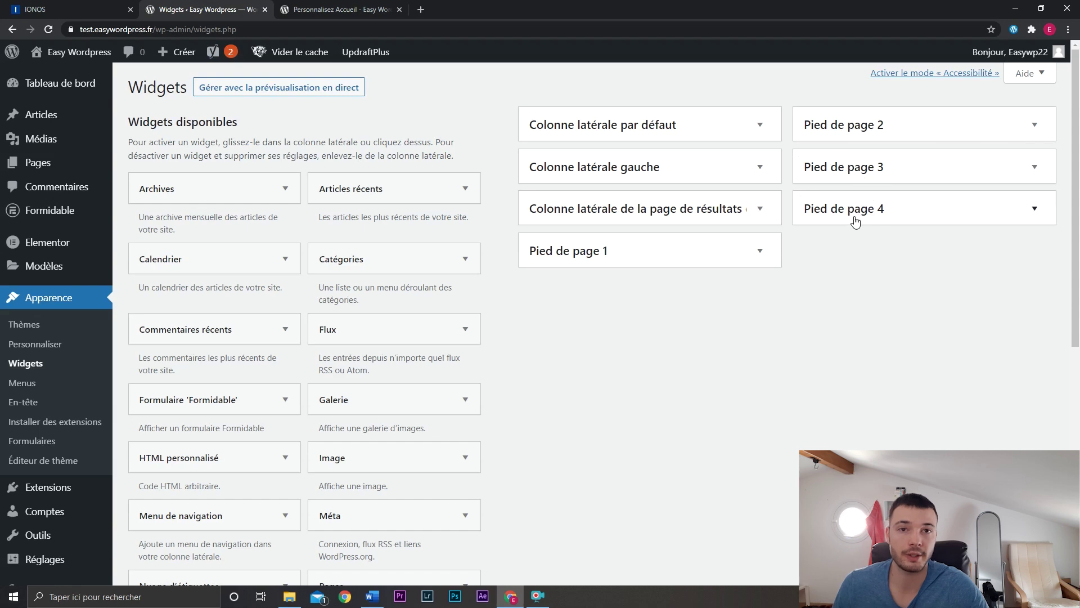
{"action": "left_click", "coordinate": [343, 9]}
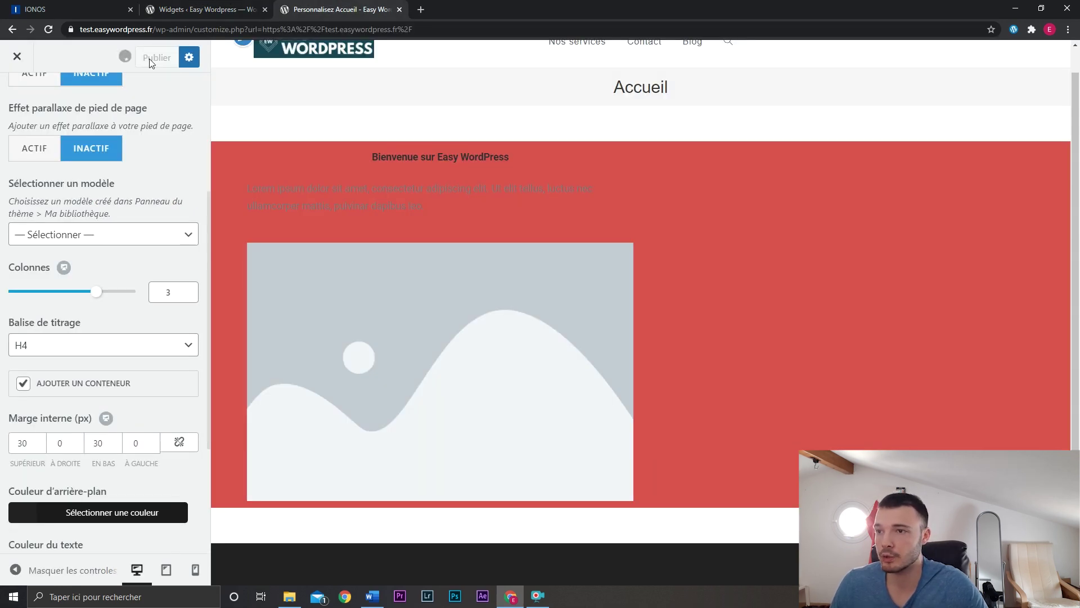
{"action": "key", "text": "ctrl+w"}
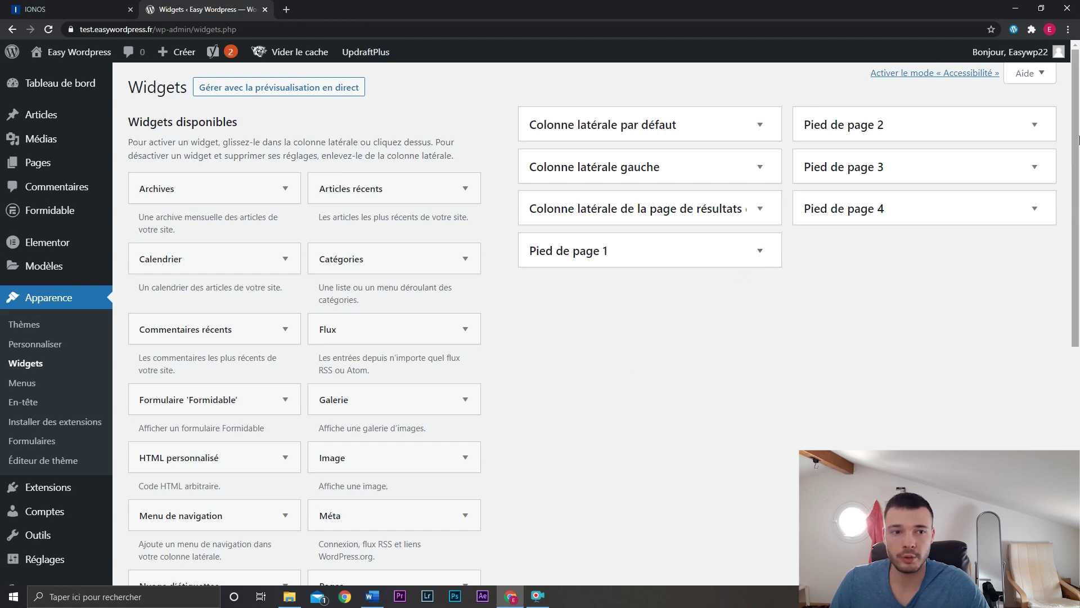
Drag a Text widget into the Pied de page 1 footer area.
{"action": "left_click_drag", "start_coordinate": [1077, 135], "coordinate": [1078, 343]}
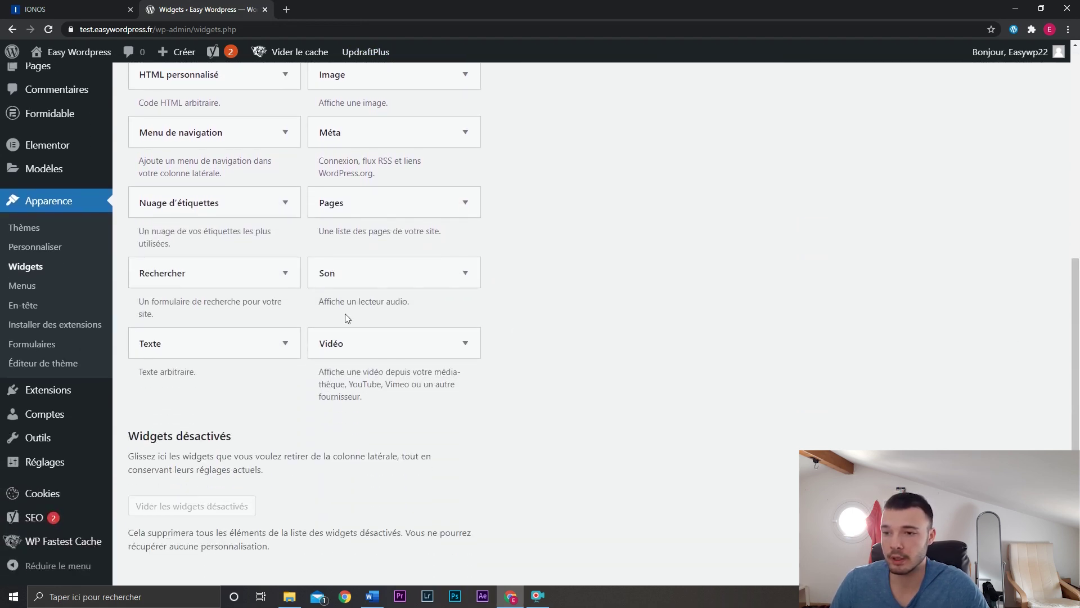
{"action": "scroll", "coordinate": [345, 313], "scroll_direction": "up", "scroll_amount": 7}
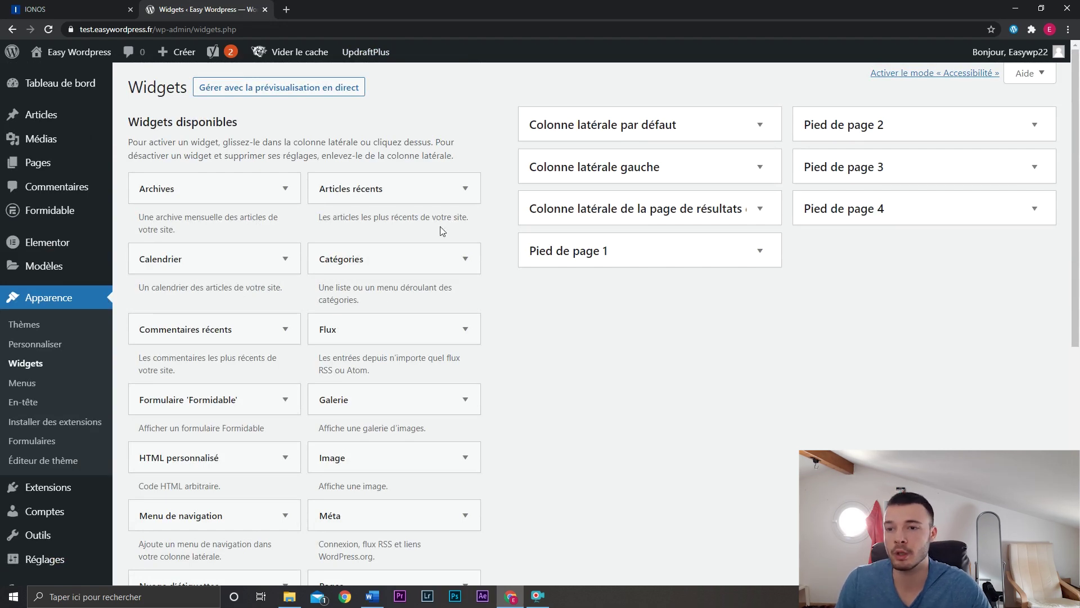
{"action": "scroll", "coordinate": [448, 374], "scroll_direction": "down", "scroll_amount": 4}
{"action": "scroll", "coordinate": [559, 364], "scroll_direction": "up", "scroll_amount": 4}
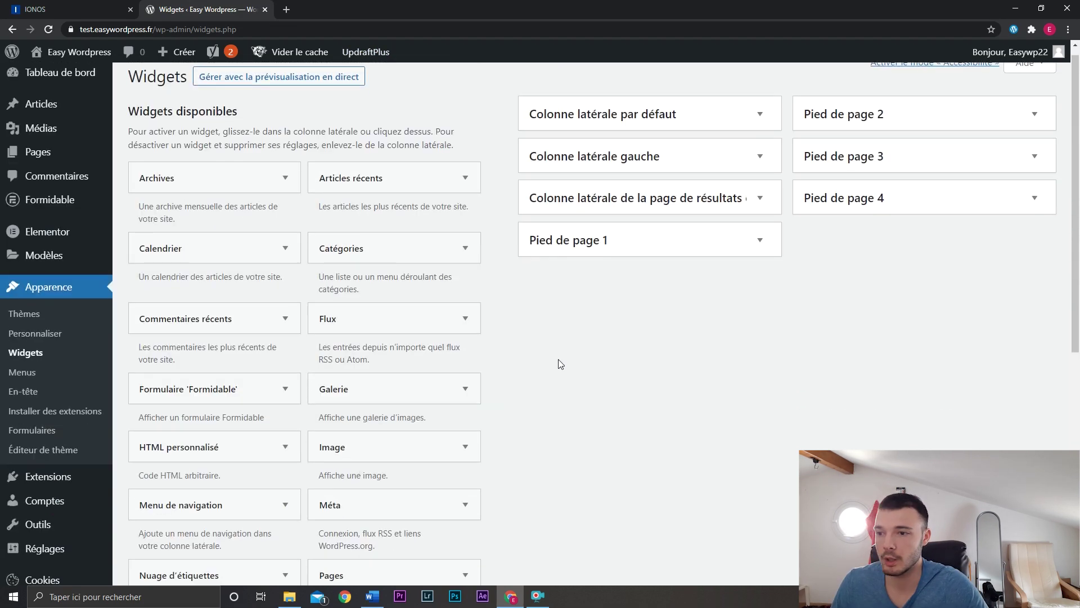
{"action": "scroll", "coordinate": [559, 364], "scroll_direction": "down", "scroll_amount": 6}
{"action": "scroll", "coordinate": [559, 364], "scroll_direction": "up", "scroll_amount": 1}
{"action": "left_click_drag", "start_coordinate": [225, 441], "coordinate": [643, 321]}
{"action": "scroll", "coordinate": [523, 376], "scroll_direction": "up", "scroll_amount": 5}
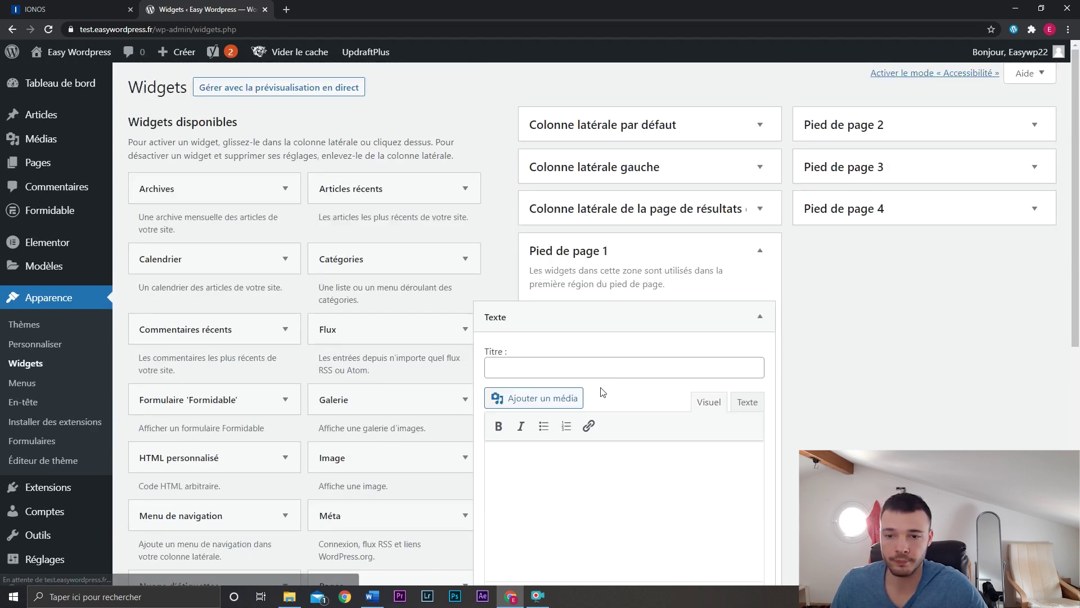
{"action": "scroll", "coordinate": [605, 363], "scroll_direction": "down", "scroll_amount": 1}
Title the widget 'Nous contacter' with lines Téléphone, E-mail and Page de contact.
{"action": "left_click", "coordinate": [606, 308]}
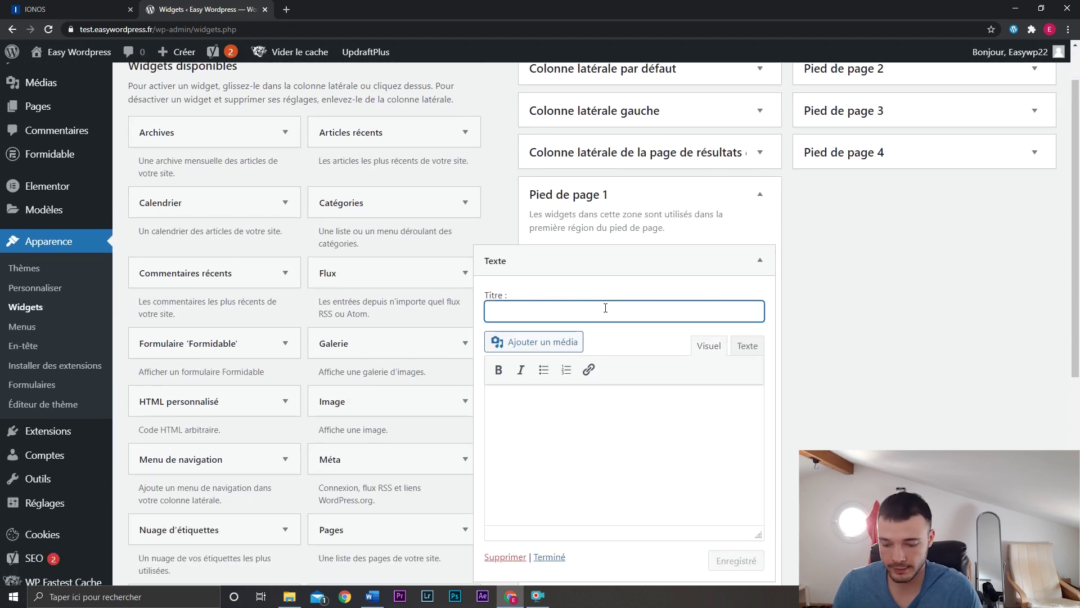
{"action": "type", "text": "Nous contacter"}
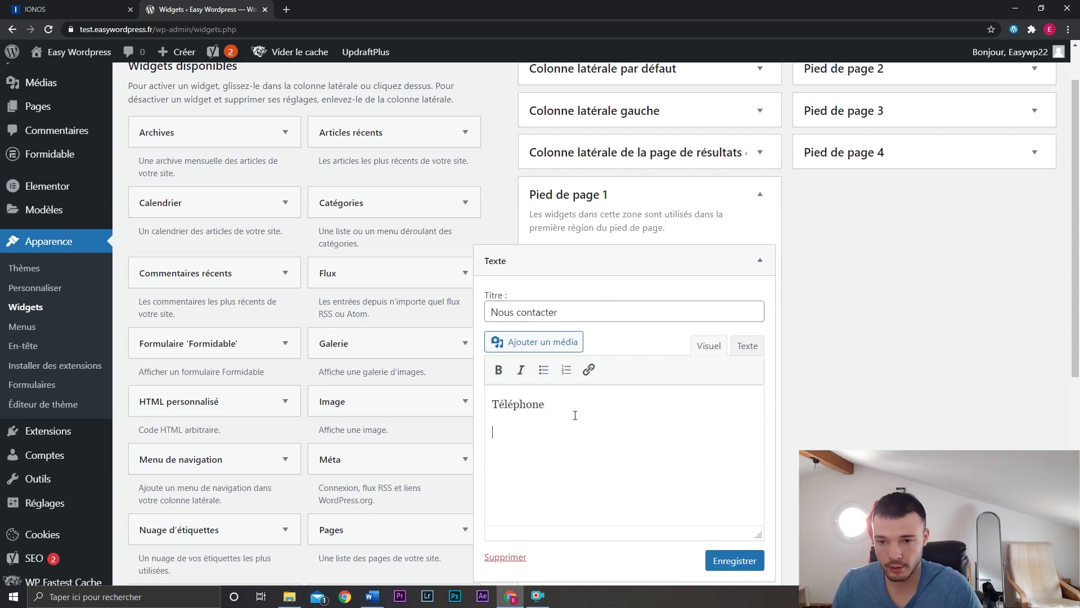
{"action": "type", "text": "E-mail"}
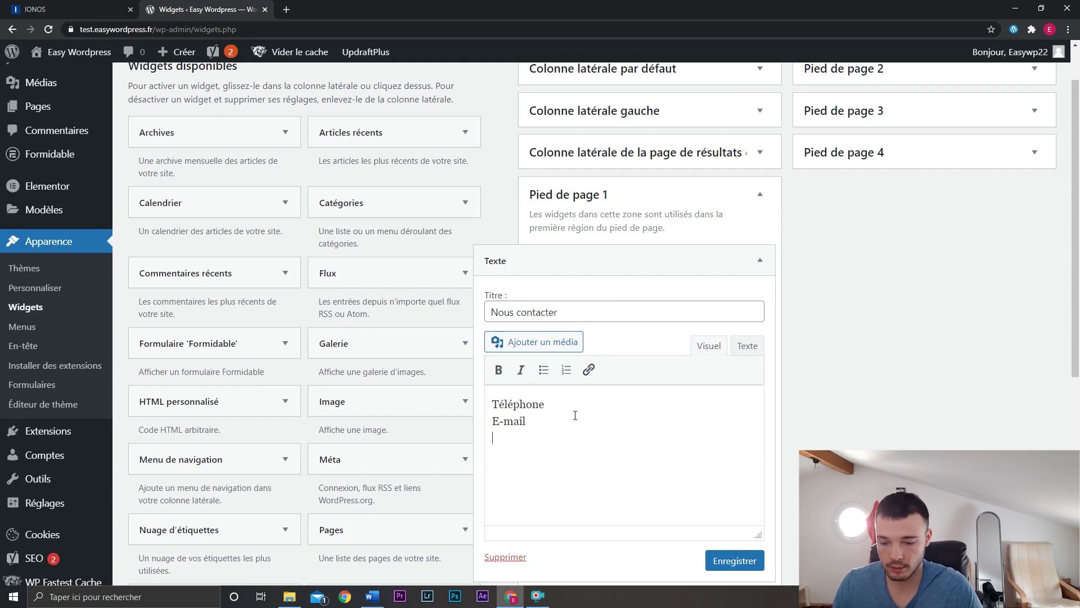
{"action": "type", "text": "contact"}
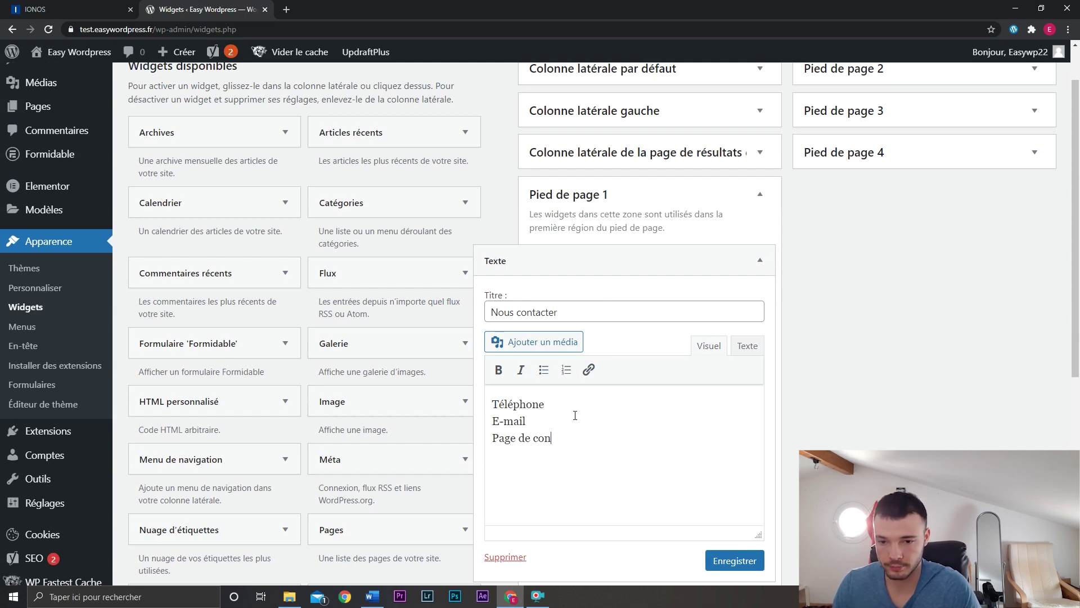
{"action": "left_click", "coordinate": [761, 261]}
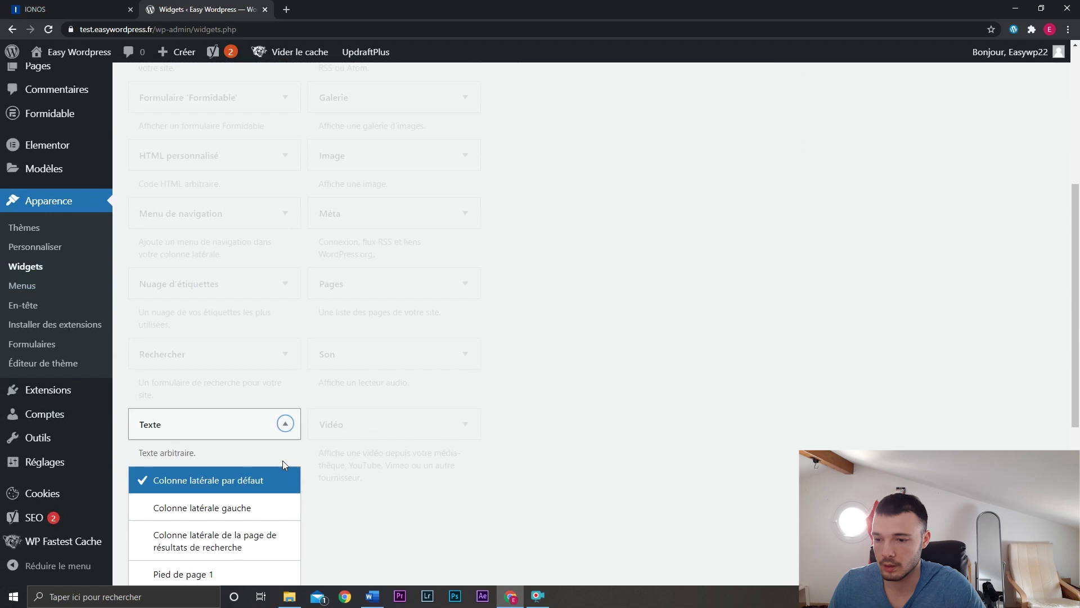
{"action": "scroll", "coordinate": [270, 450], "scroll_direction": "down", "scroll_amount": 3}
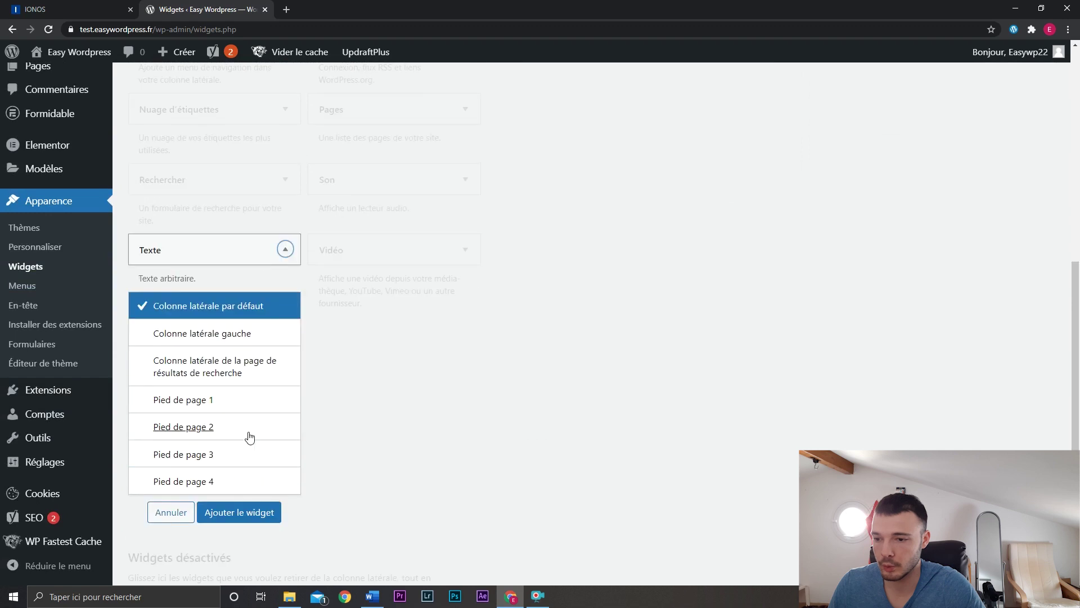
Add a Text widget to Pied de page 2 titled 'Informations' with the text 'Mentions Légales'.
{"action": "left_click", "coordinate": [249, 426]}
{"action": "left_click", "coordinate": [241, 512]}
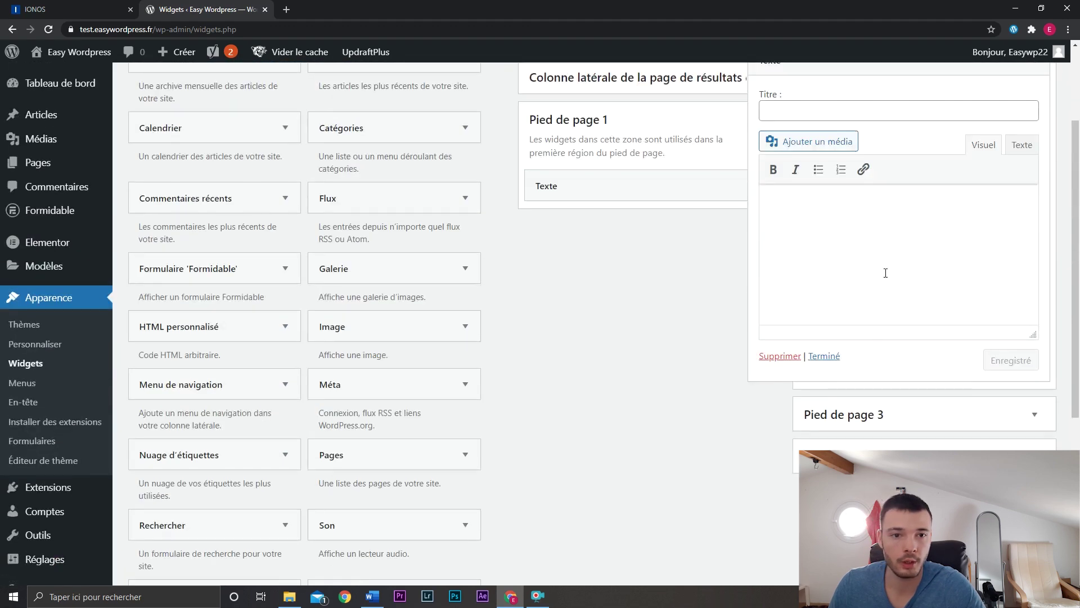
{"action": "left_click", "coordinate": [866, 114]}
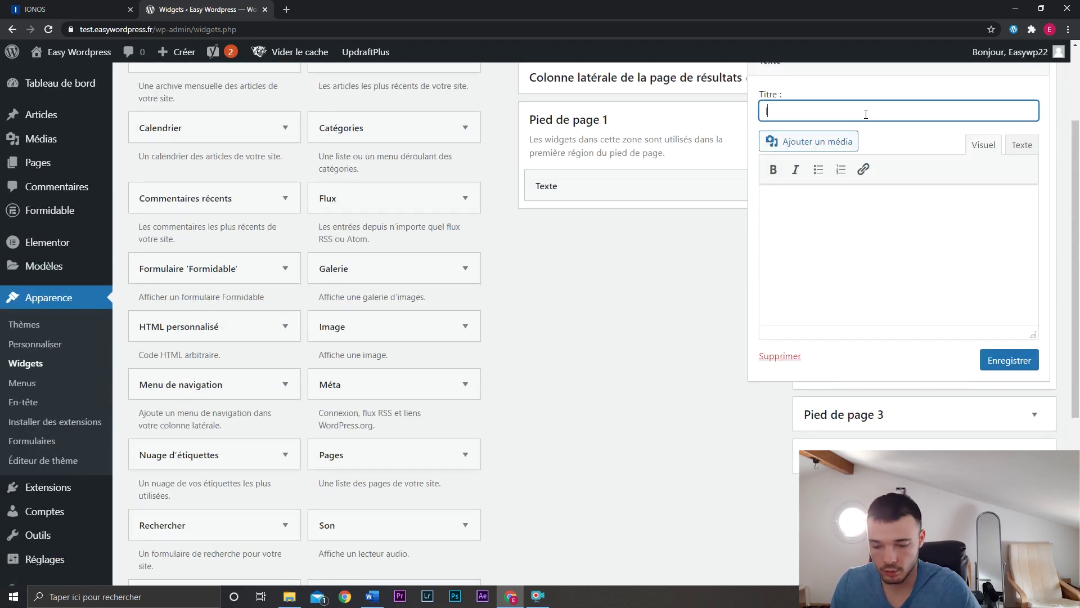
{"action": "key", "text": "Tab"}
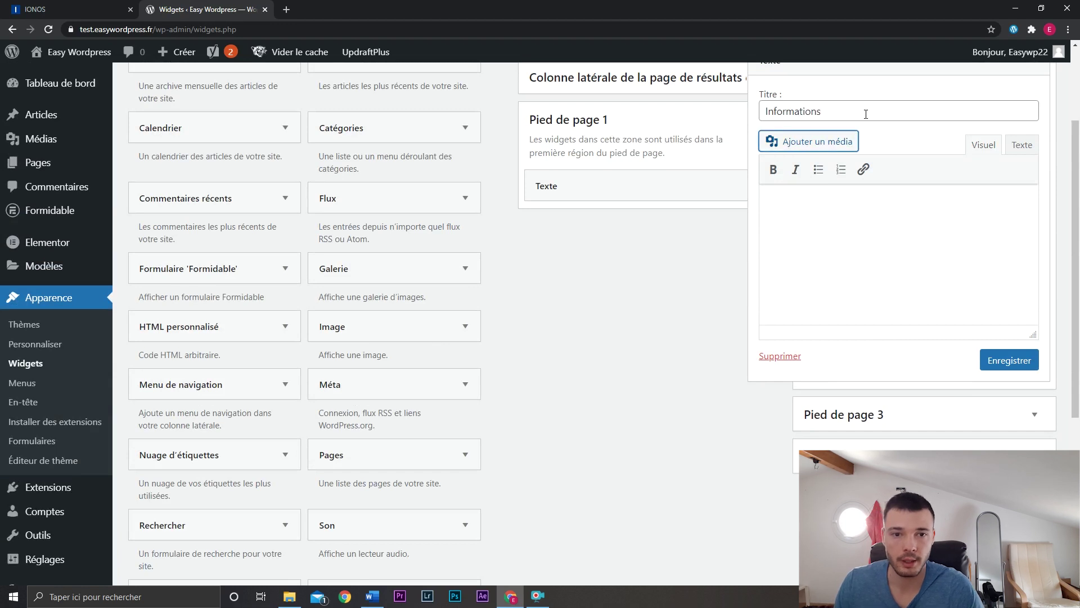
{"action": "left_click", "coordinate": [853, 206]}
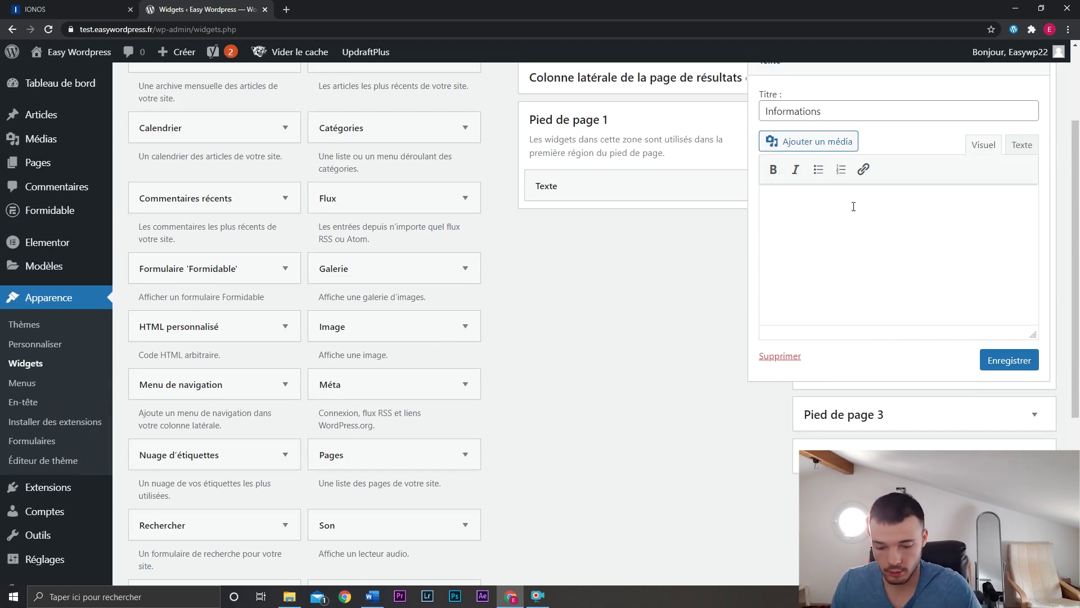
{"action": "type", "text": "Mentions Légales"}
Link 'Mentions Légales' to /mentions-legales and save the widget.
{"action": "left_click_drag", "start_coordinate": [853, 205], "coordinate": [766, 206]}
{"action": "left_click", "coordinate": [864, 170]}
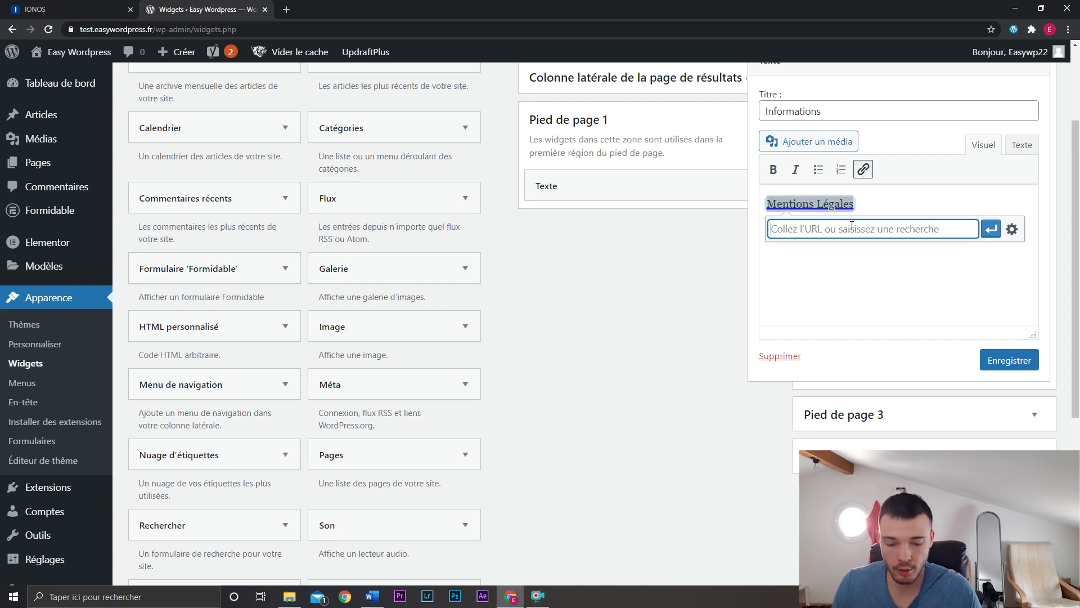
{"action": "type", "text": "/mentions"}
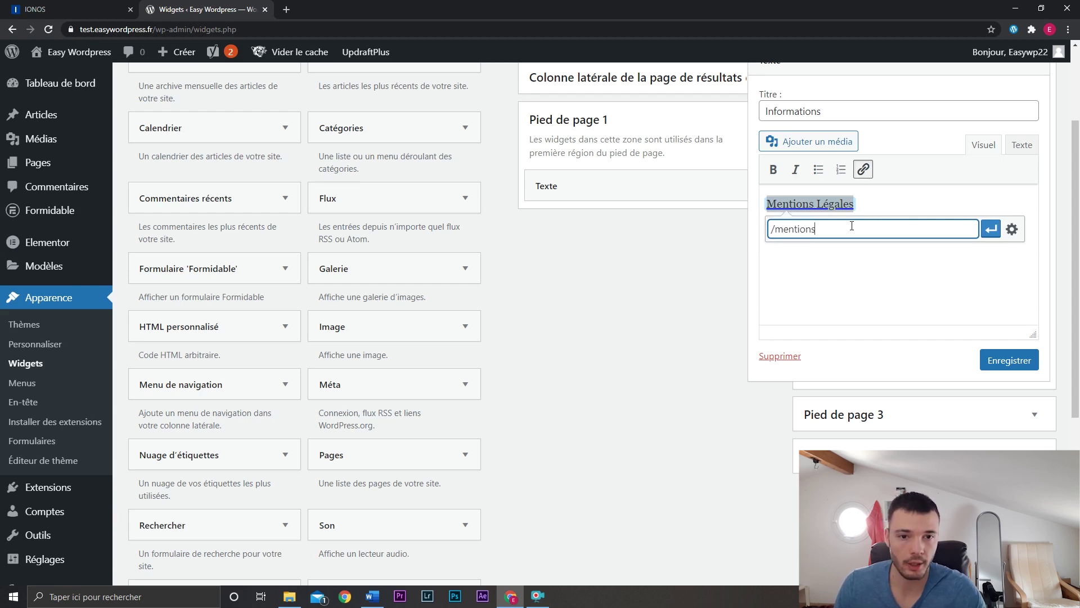
{"action": "type", "text": "-leag"}
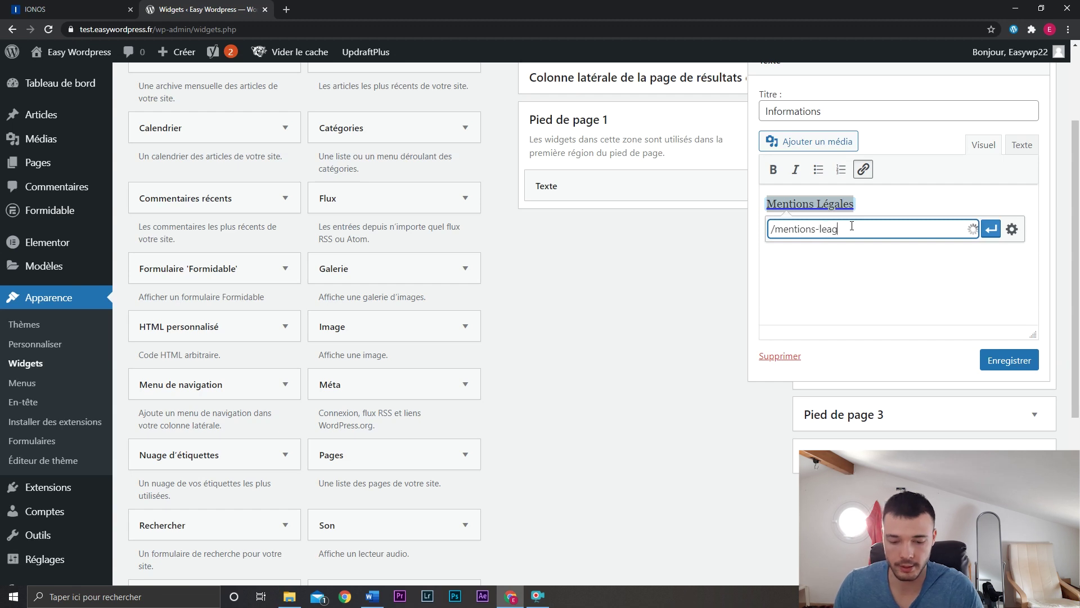
{"action": "key", "text": "BackSpace"}
{"action": "key", "text": "BackSpace"}
{"action": "type", "text": "gales"}
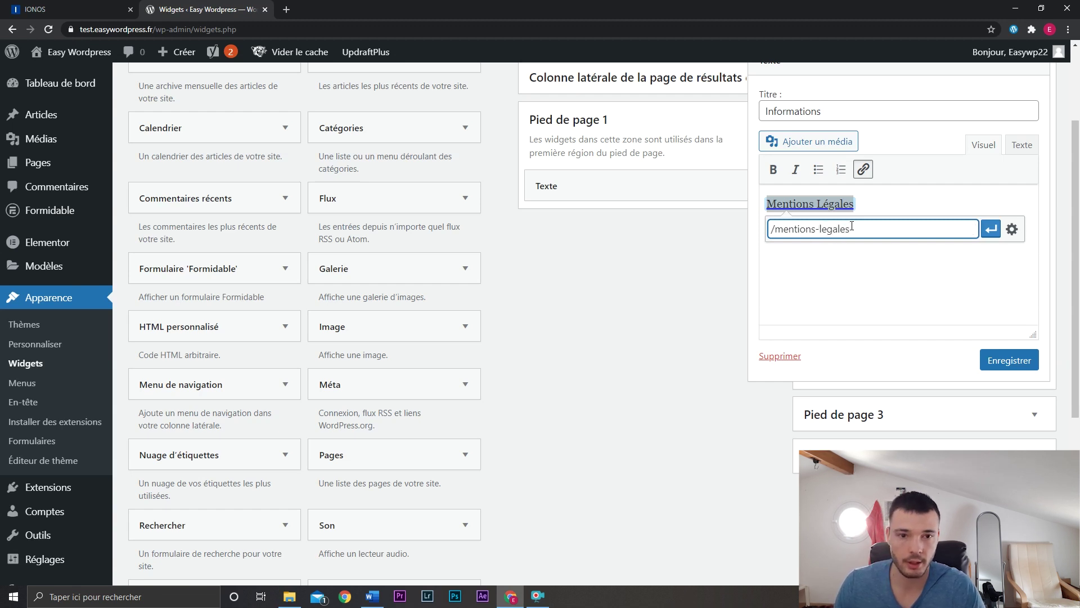
{"action": "key", "text": "Return"}
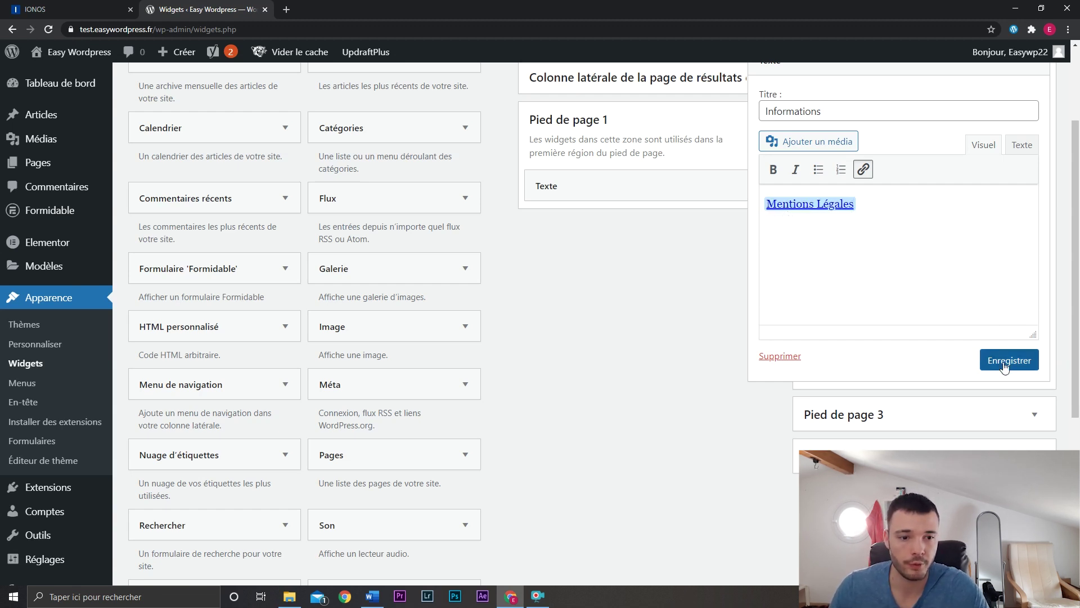
{"action": "left_click", "coordinate": [1005, 365]}
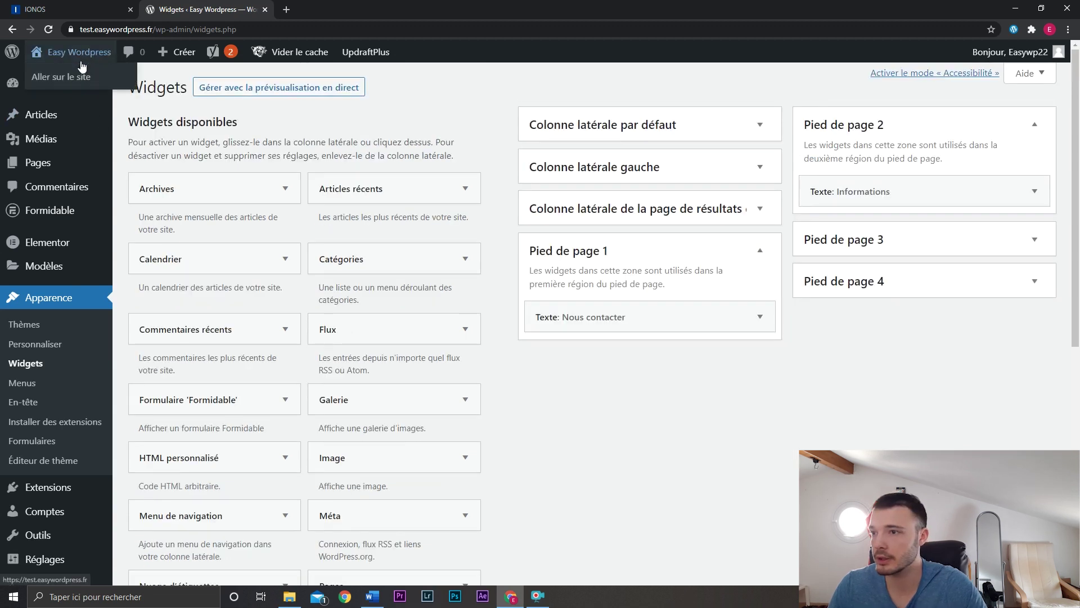
Test the footer's Mentions Légales link on the live site, then close that tab.
{"action": "middle_click", "coordinate": [79, 70]}
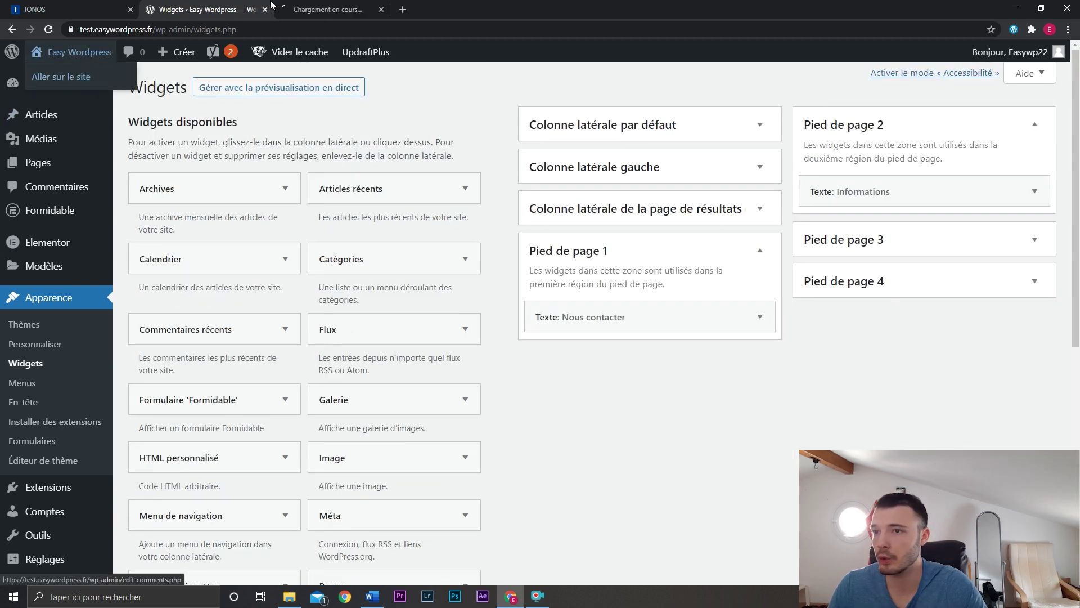
{"action": "left_click", "coordinate": [286, 9]}
{"action": "scroll", "coordinate": [619, 337], "scroll_direction": "down", "scroll_amount": 3}
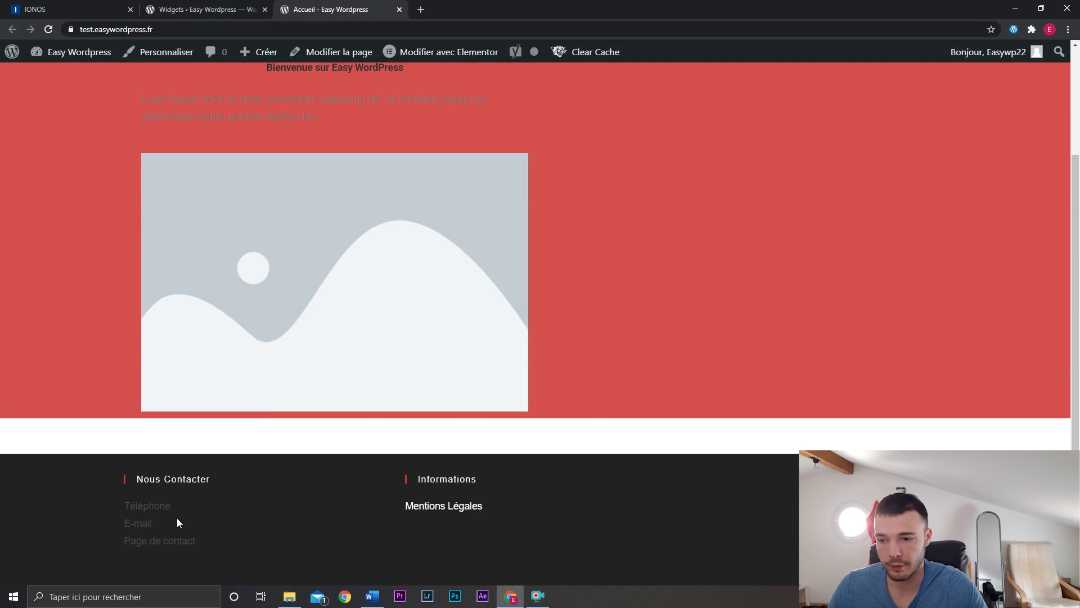
{"action": "left_click", "coordinate": [443, 506]}
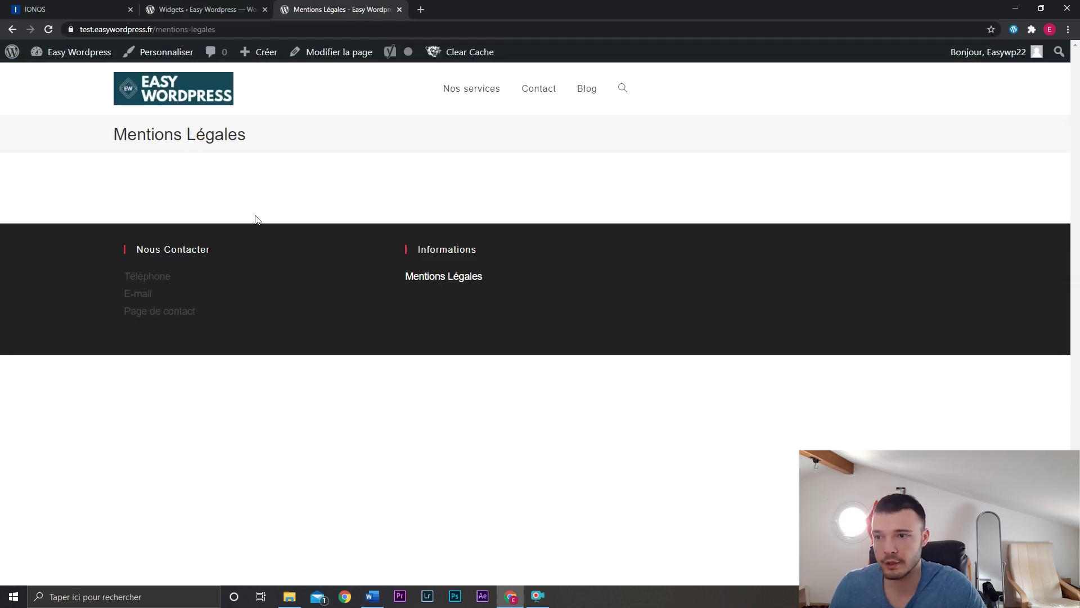
{"action": "key", "text": "ctrl+w"}
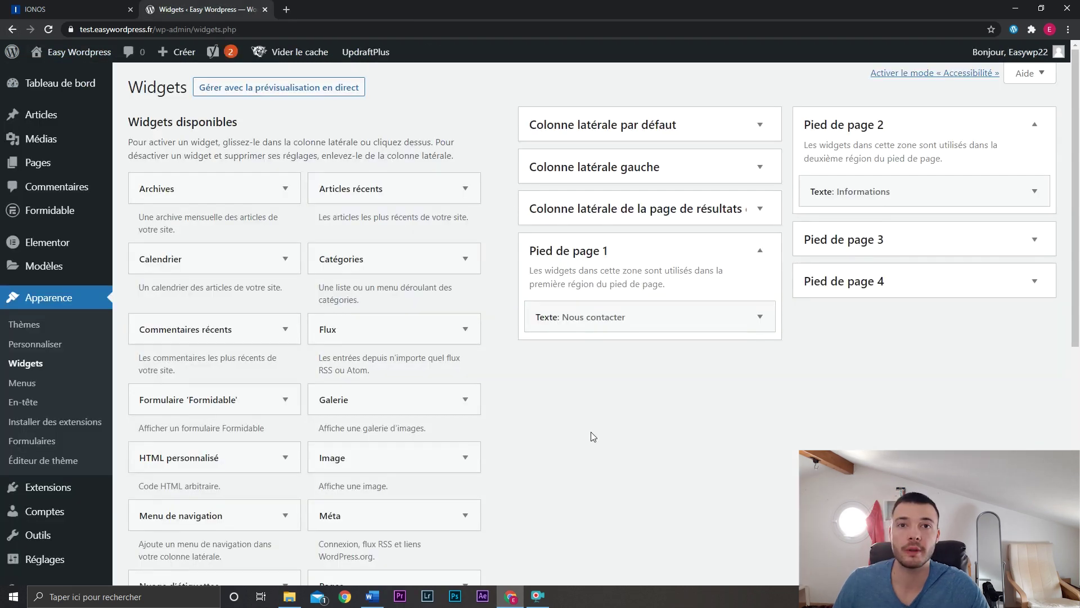
Move the sample 'Hello world!' post to the trash from the Articles list.
{"action": "left_click", "coordinate": [89, 121]}
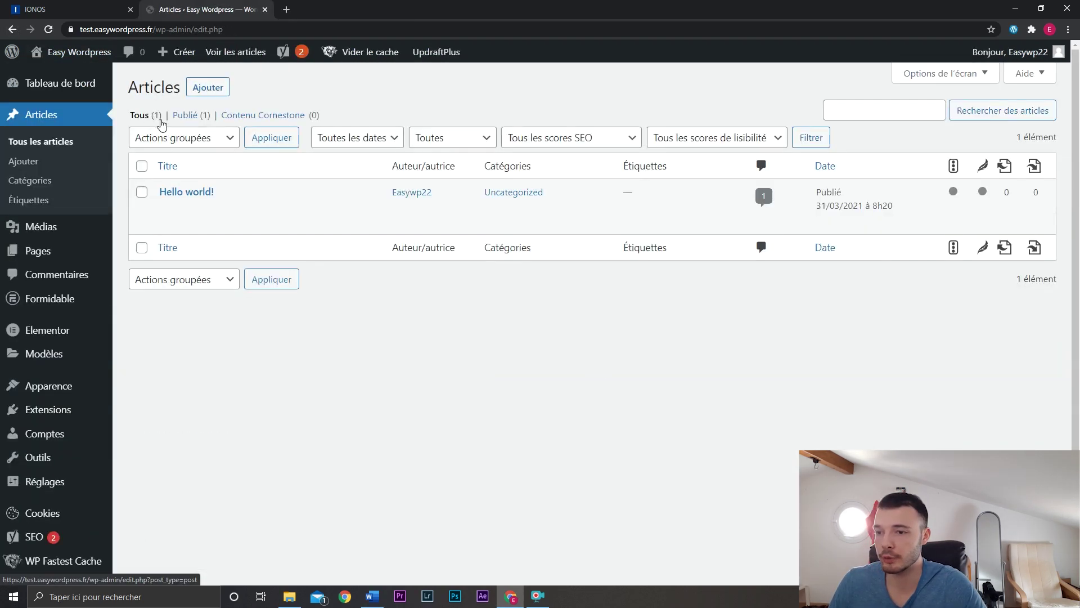
{"action": "left_click", "coordinate": [344, 209]}
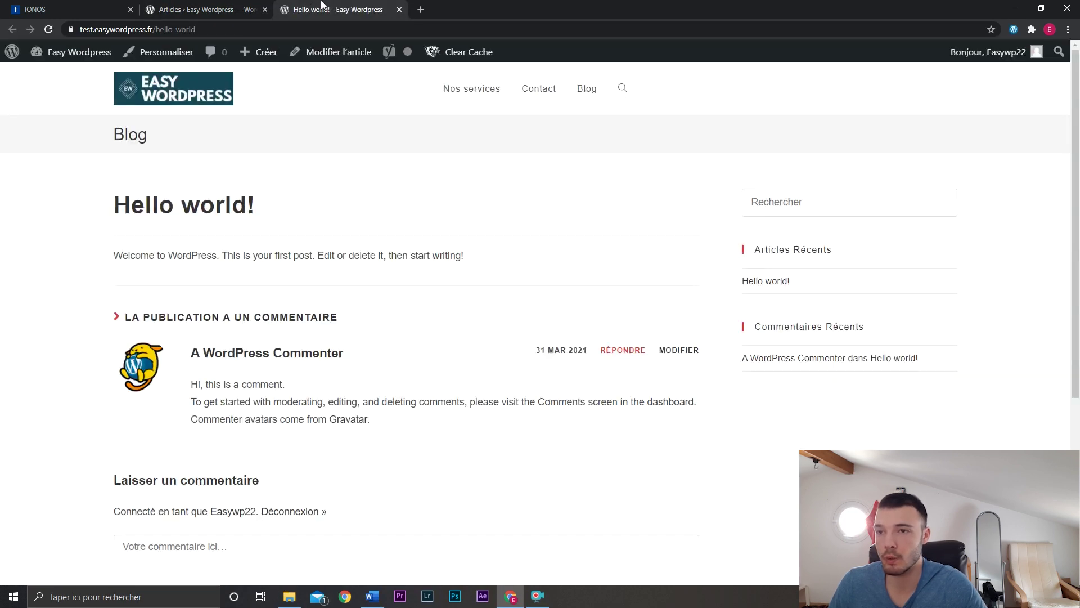
{"action": "middle_click", "coordinate": [322, 5]}
{"action": "left_click", "coordinate": [304, 210]}
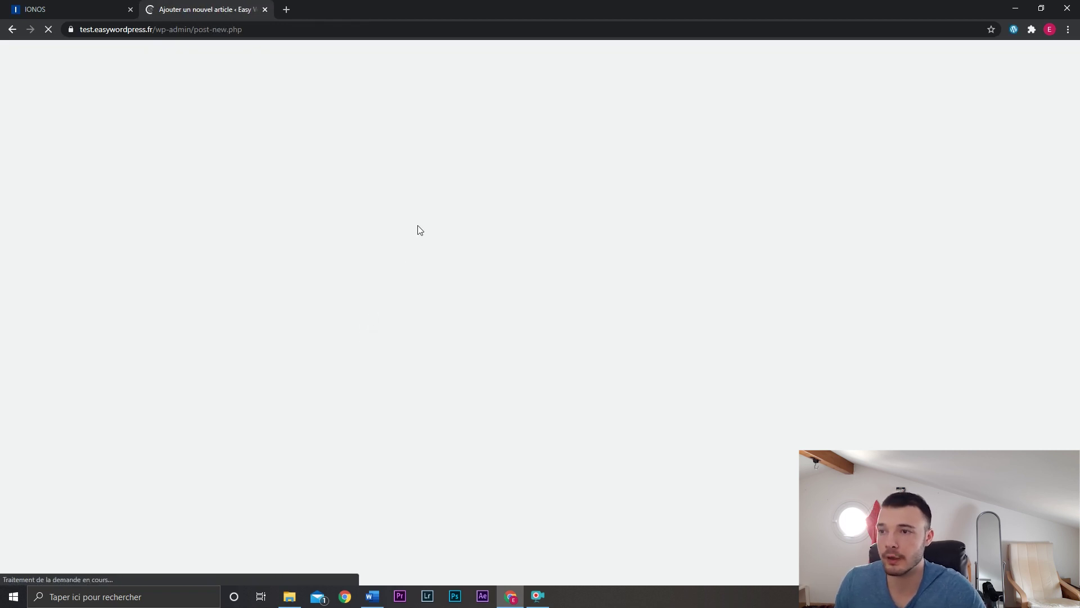
Publish 'Article 1' with a pasted Lorem Ipsum paragraph, then start a new article.
{"action": "type", "text": "Article "}
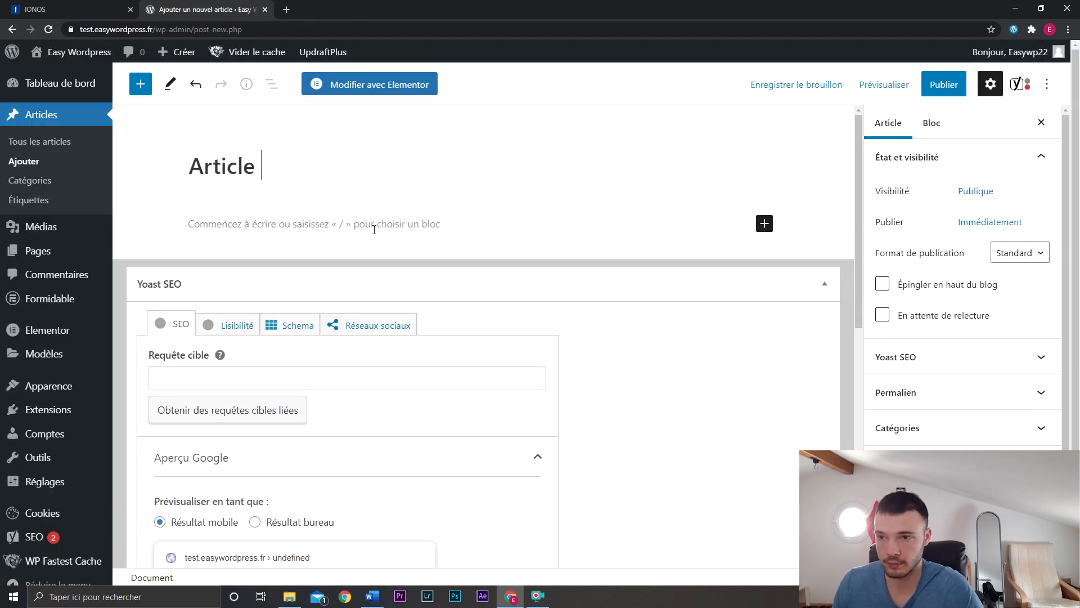
{"action": "type", "text": "1"}
{"action": "key", "text": "Return"}
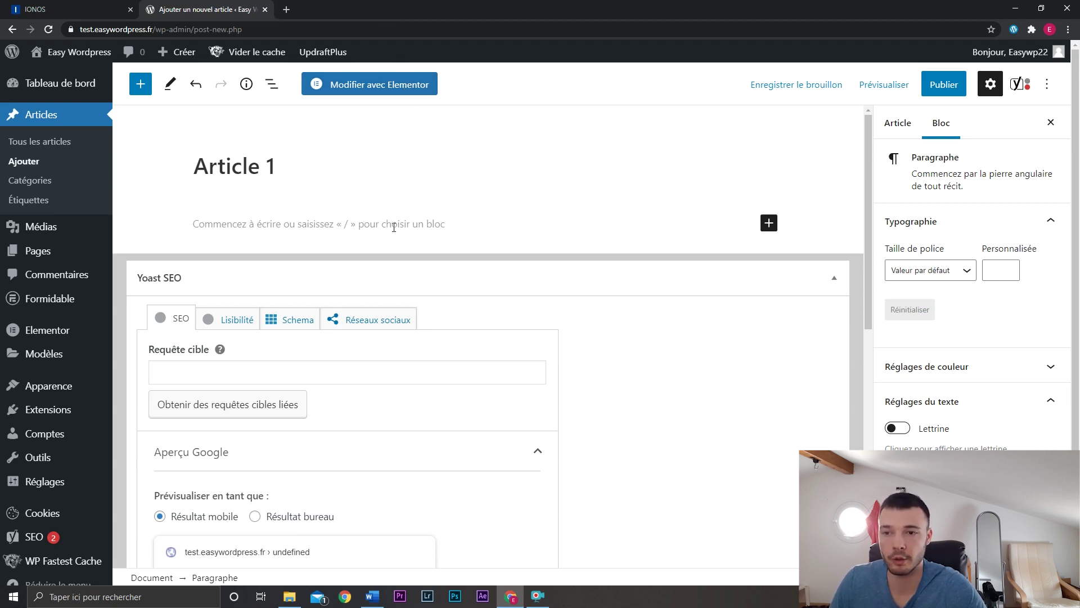
{"action": "left_click", "coordinate": [895, 127]}
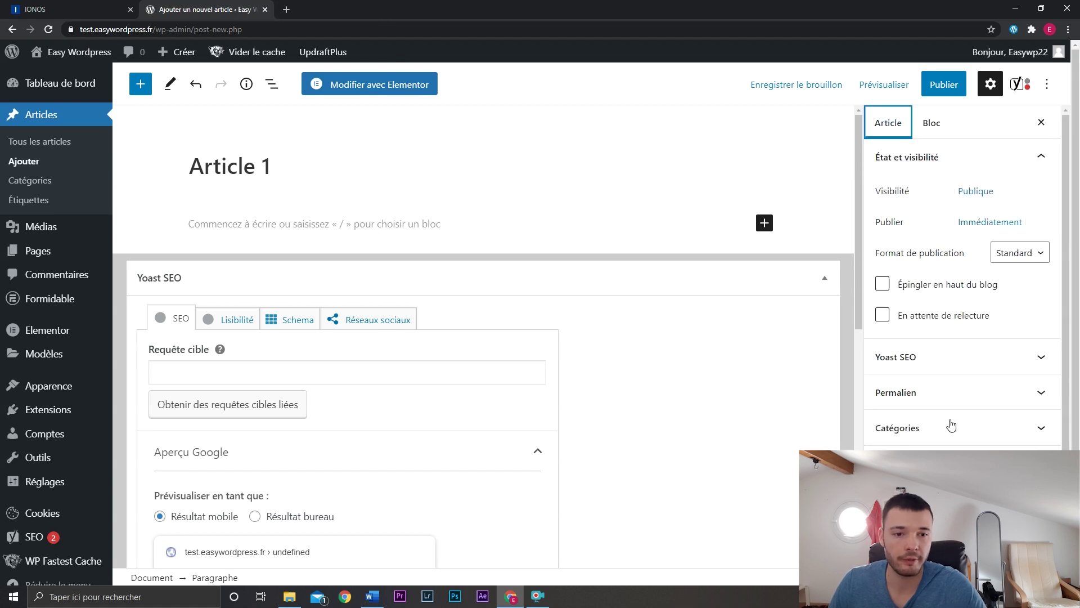
{"action": "scroll", "coordinate": [647, 425], "scroll_direction": "down", "scroll_amount": 3}
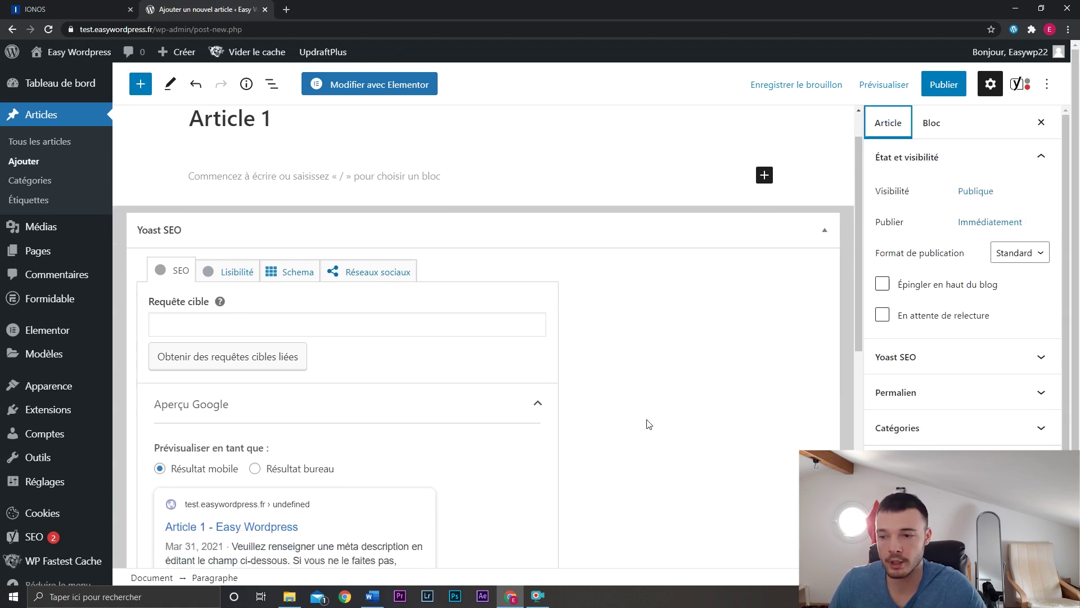
{"action": "scroll", "coordinate": [724, 376], "scroll_direction": "down", "scroll_amount": 3}
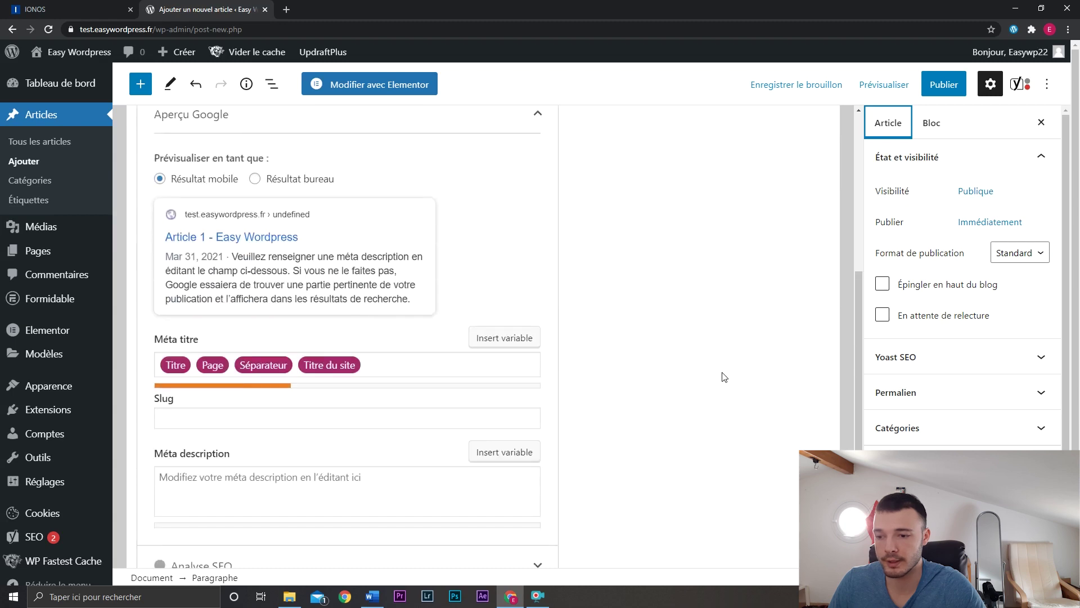
{"action": "scroll", "coordinate": [483, 313], "scroll_direction": "up", "scroll_amount": 6}
{"action": "left_click", "coordinate": [361, 223]}
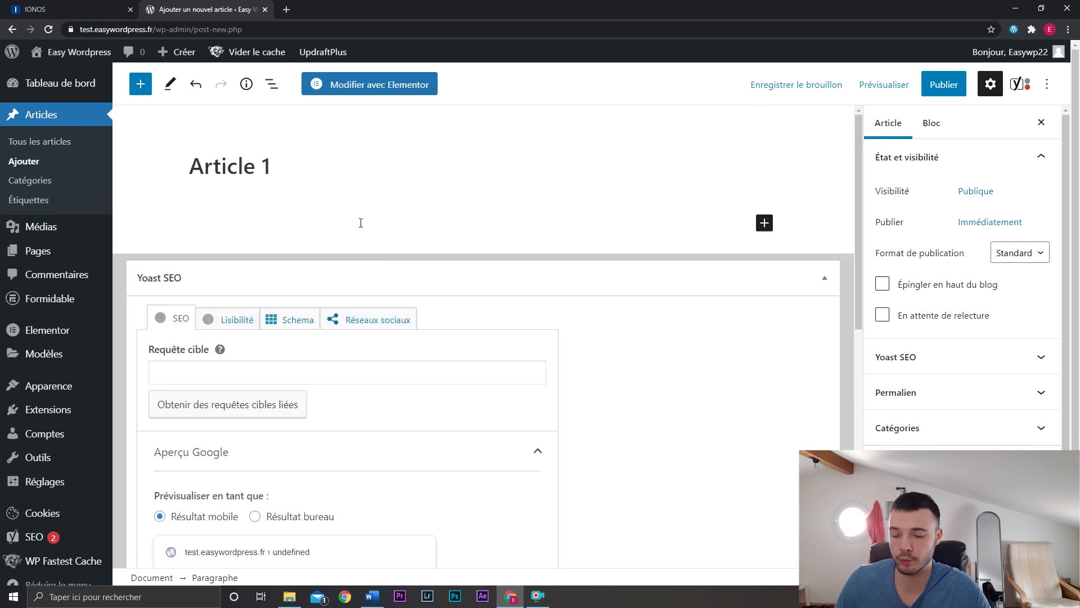
{"action": "type", "text": "Lorem Ipsum is simply dummy text of the printing and typesetting industry. Lorem Ipsum has been the industry's standard dummy text ever since the 1500s, when an unknown printer took a galley of type and scrambled it to make a type specimen book. It has survived not only five centuries, but also the leap into electronic typesetting, remaining essentially unchanged. It was popularised in the 1960s with the release of Letraset sheets containing Lorem Ipsum passages, and more recently with desktop publishing software like Aldus PageMaker including versions of Lorem Ipsum."}
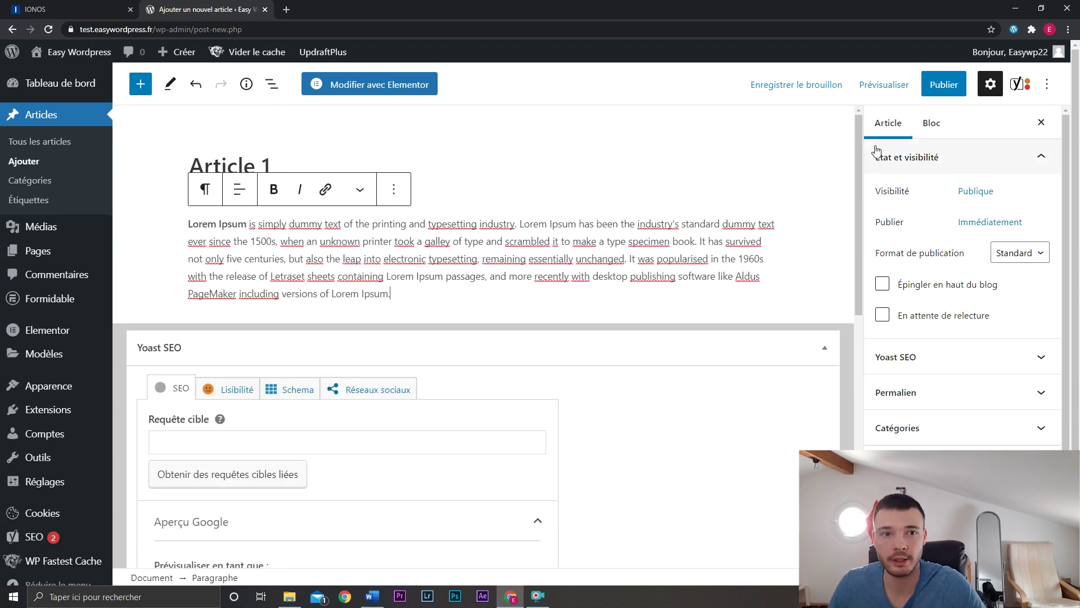
{"action": "left_click", "coordinate": [935, 89]}
{"action": "left_click", "coordinate": [935, 89]}
{"action": "left_click", "coordinate": [39, 141]}
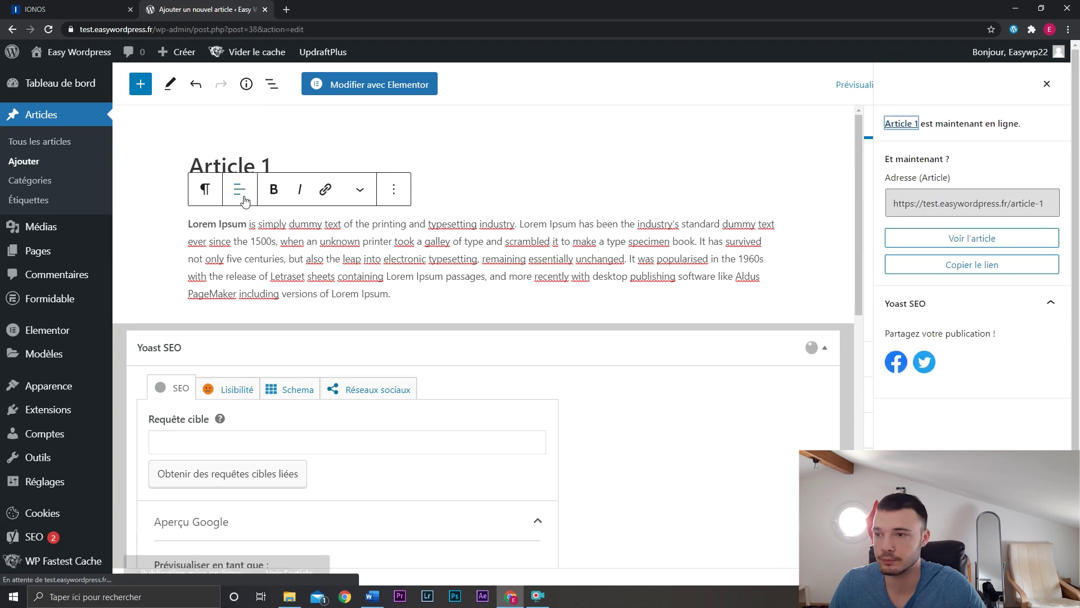
{"action": "left_click", "coordinate": [199, 90]}
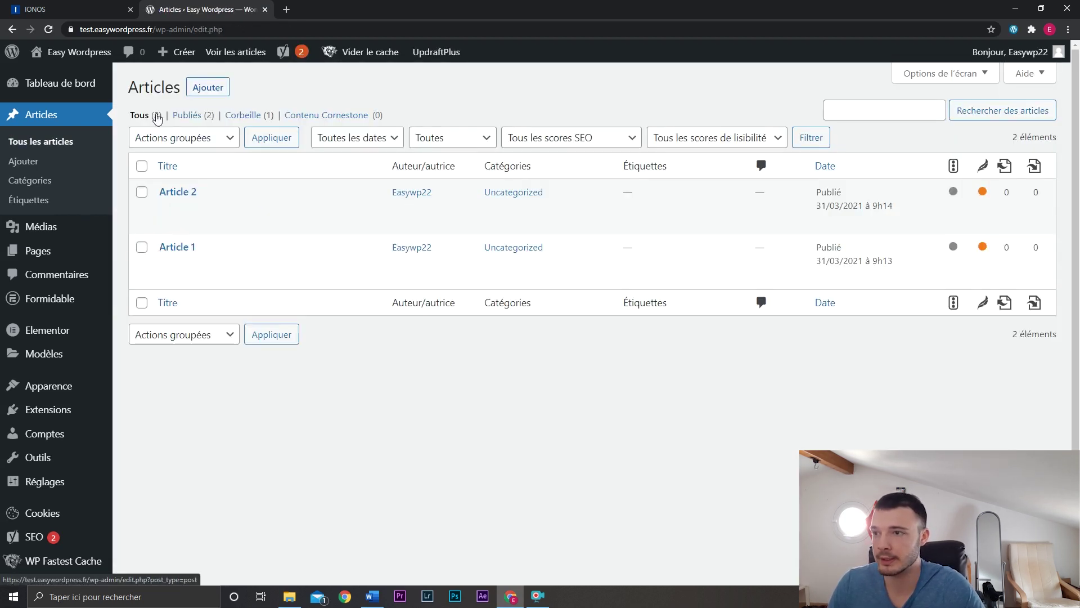
{"action": "left_click", "coordinate": [79, 76]}
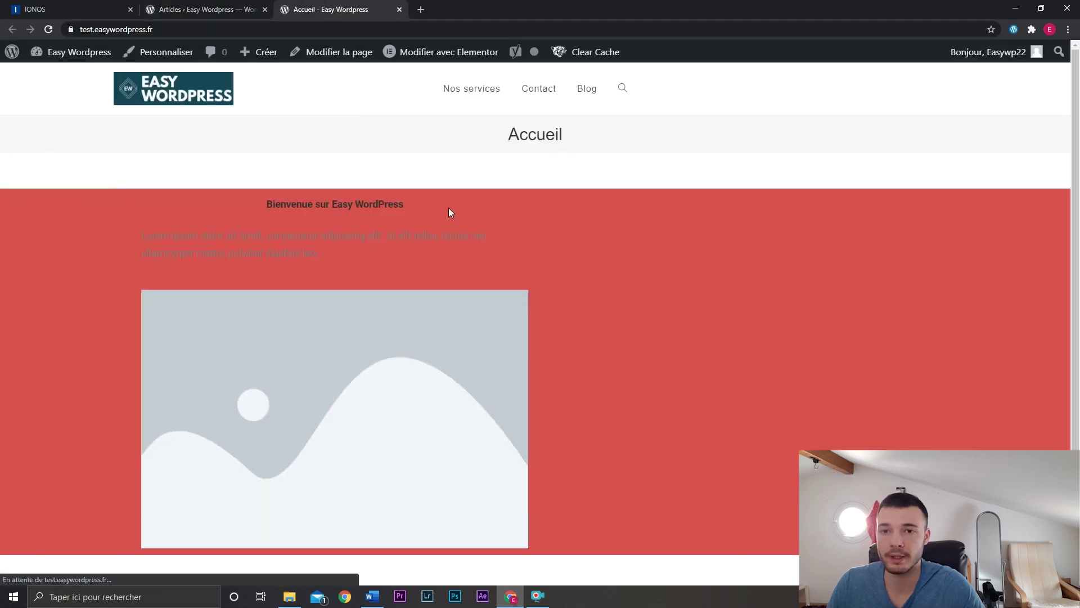
{"action": "left_click", "coordinate": [585, 90]}
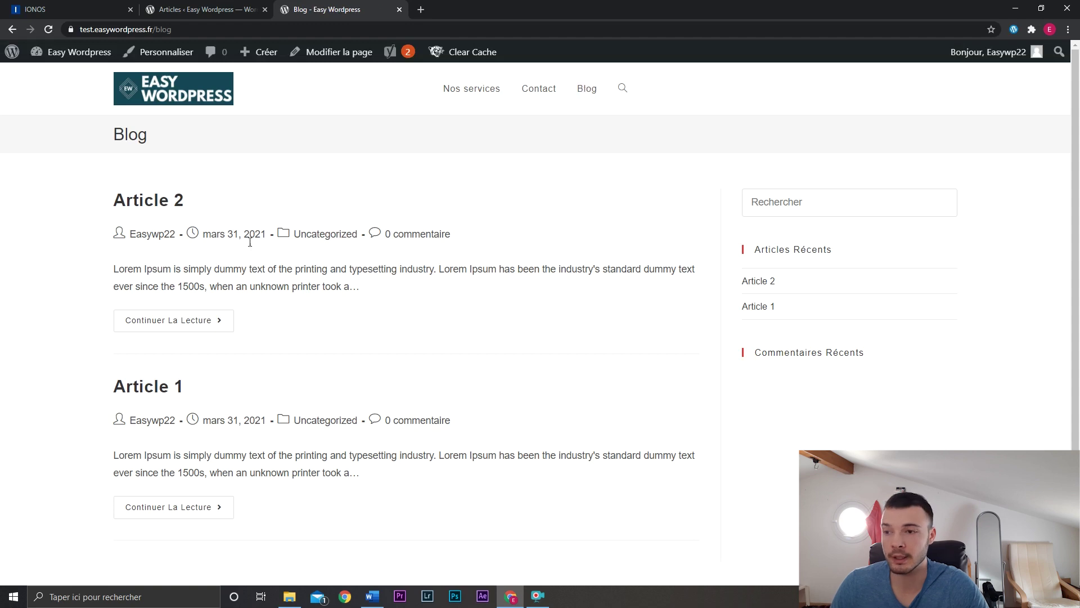
{"action": "scroll", "coordinate": [65, 391], "scroll_direction": "down", "scroll_amount": 2}
{"action": "scroll", "coordinate": [69, 382], "scroll_direction": "up", "scroll_amount": 2}
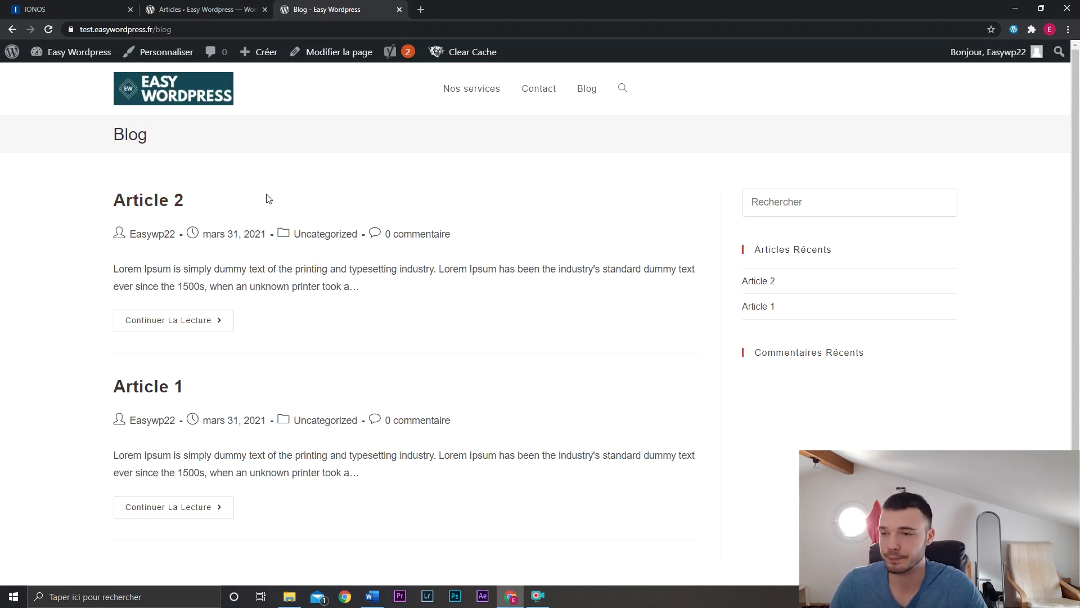
{"action": "key", "text": "ctrl+w"}
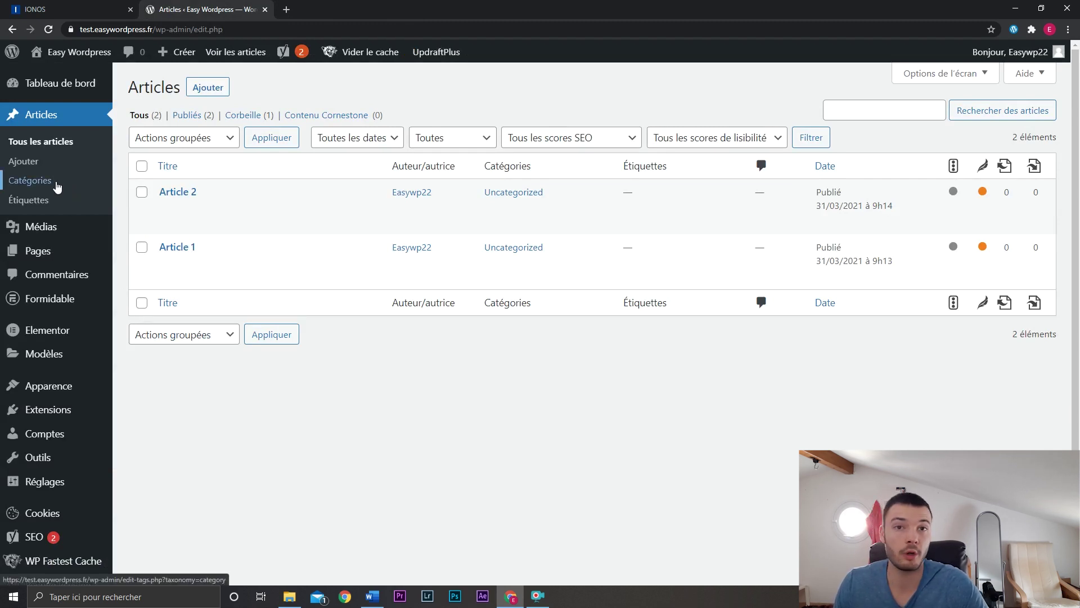
Add top-level categories 'Recette sucrée' and 'Recette Salée', then open Tous les articles.
{"action": "left_click", "coordinate": [56, 184]}
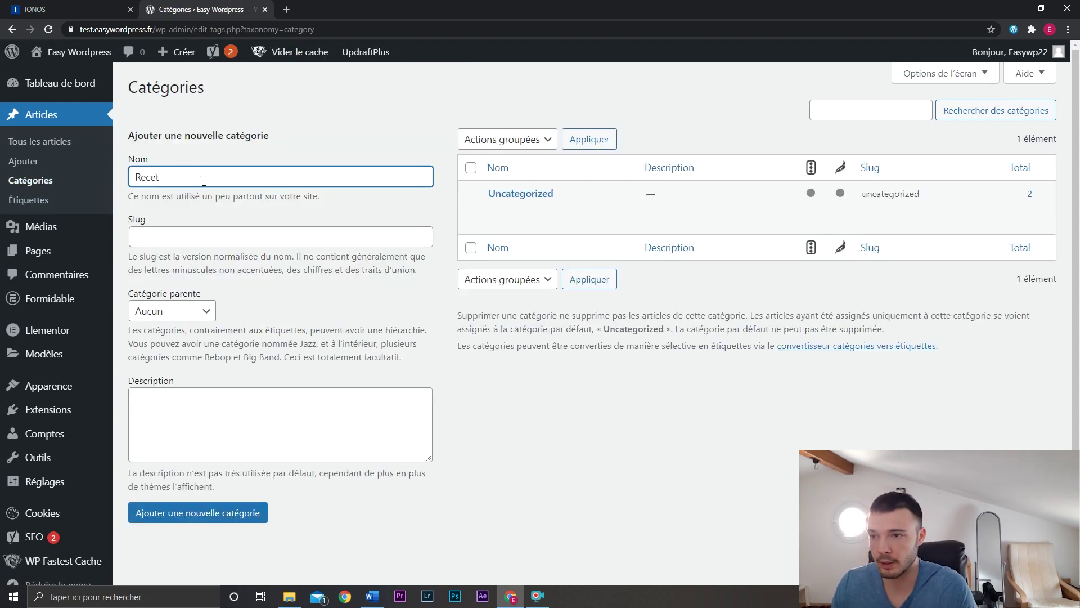
{"action": "key", "text": "Return"}
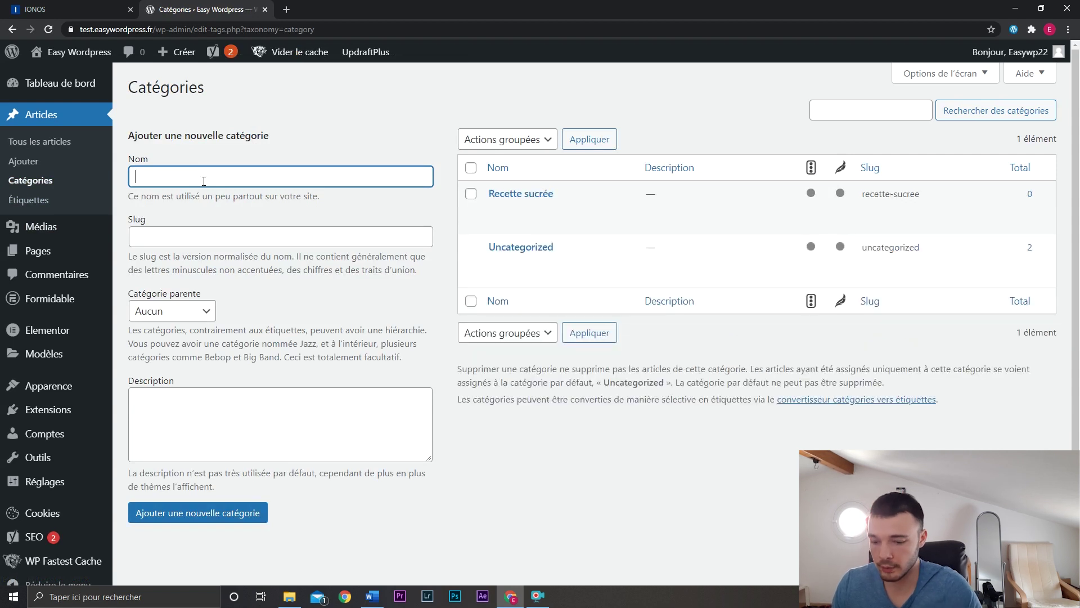
{"action": "type", "text": "Recette S"}
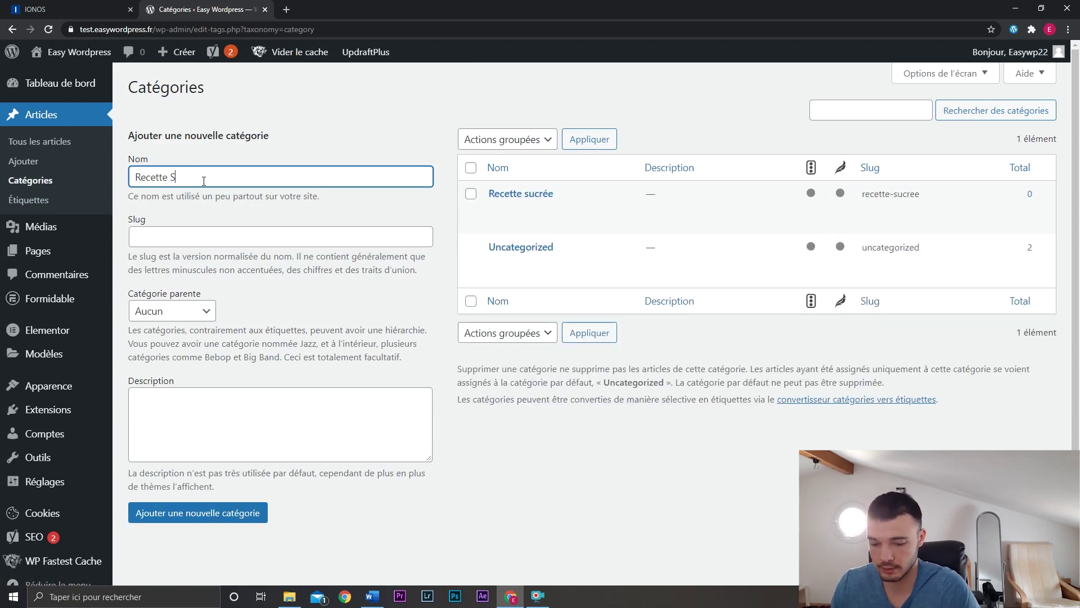
{"action": "type", "text": "alée"}
{"action": "key", "text": "Return"}
{"action": "left_click", "coordinate": [202, 310]}
{"action": "left_click", "coordinate": [200, 311]}
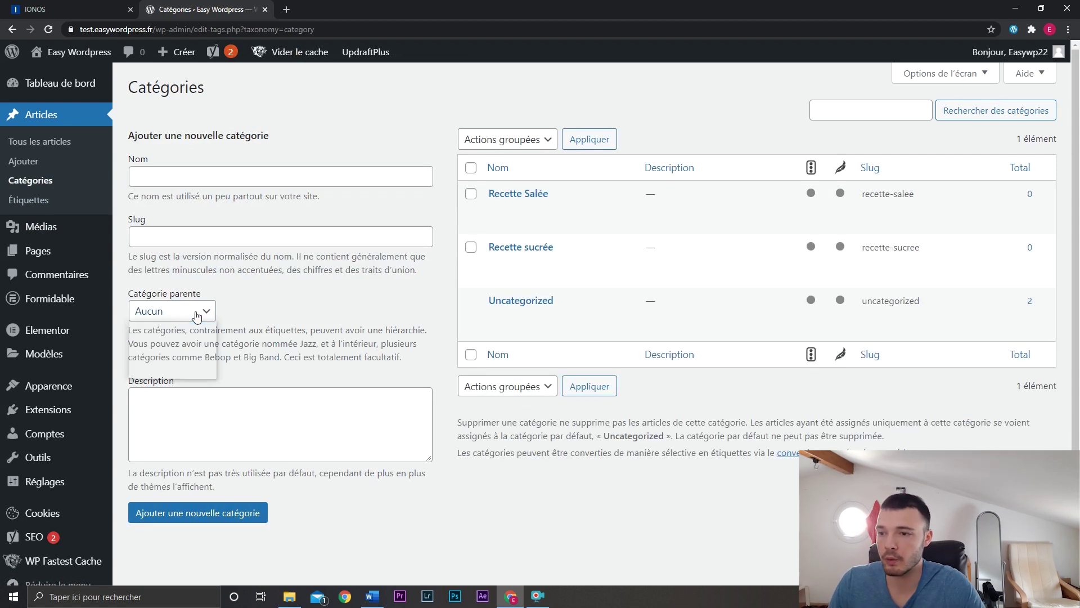
{"action": "left_click", "coordinate": [207, 311]}
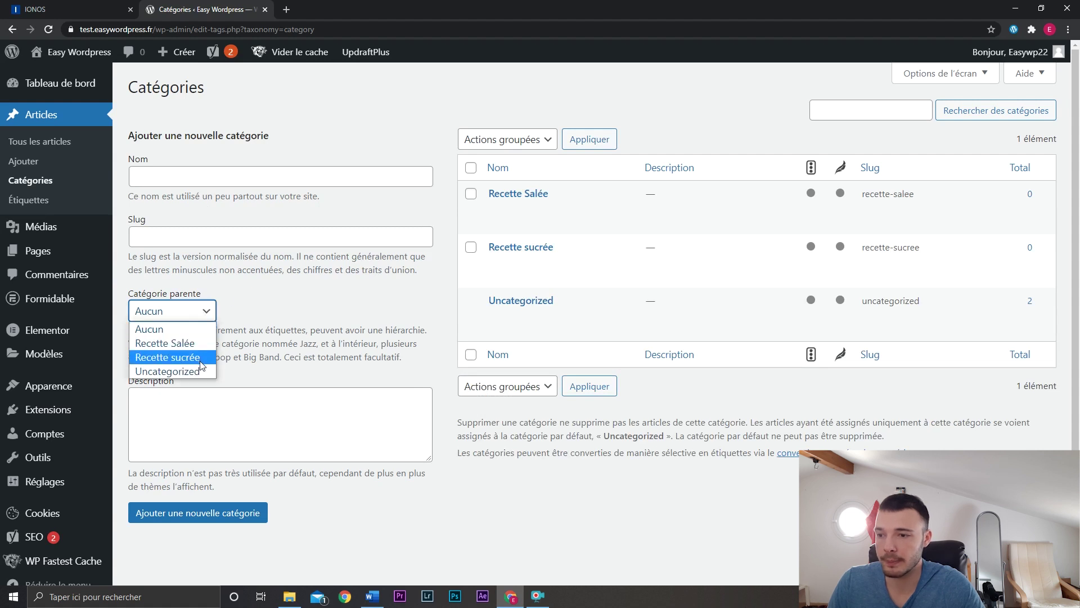
{"action": "left_click", "coordinate": [206, 319]}
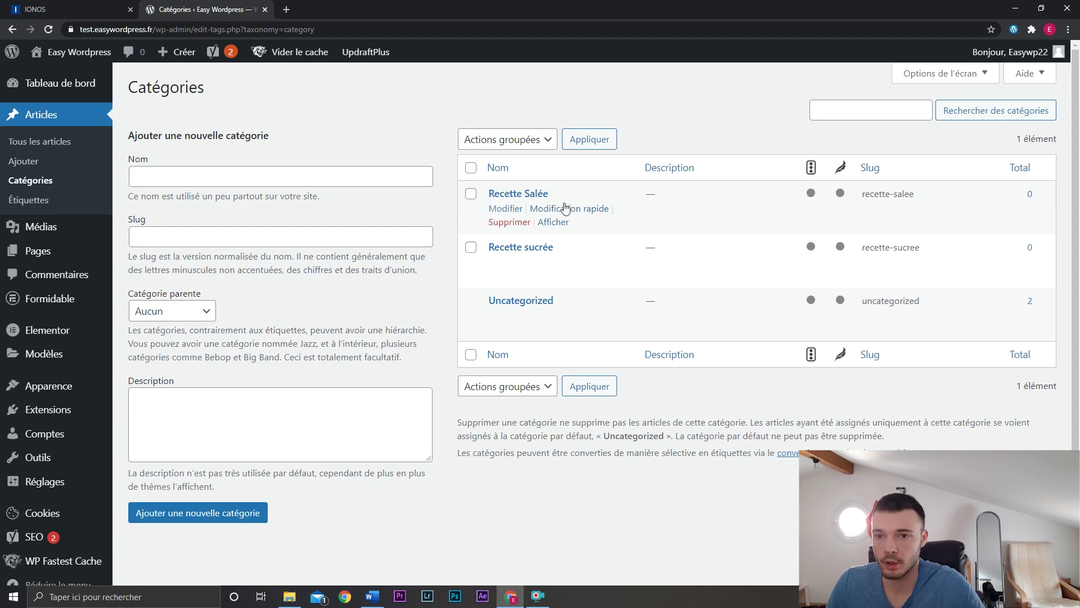
{"action": "mouse_move", "coordinate": [540, 214]}
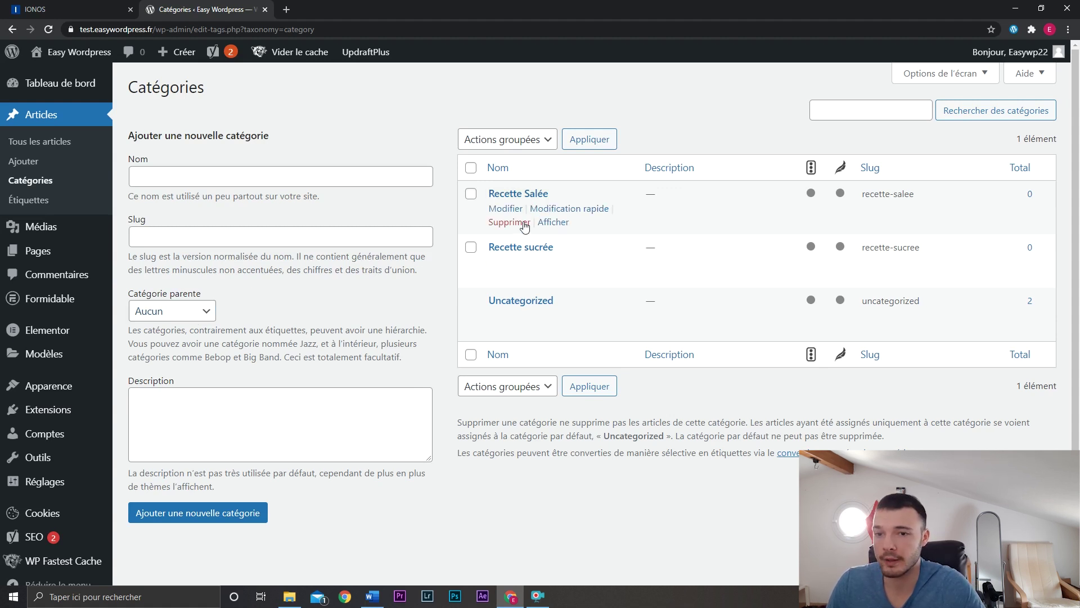
{"action": "left_click", "coordinate": [60, 146]}
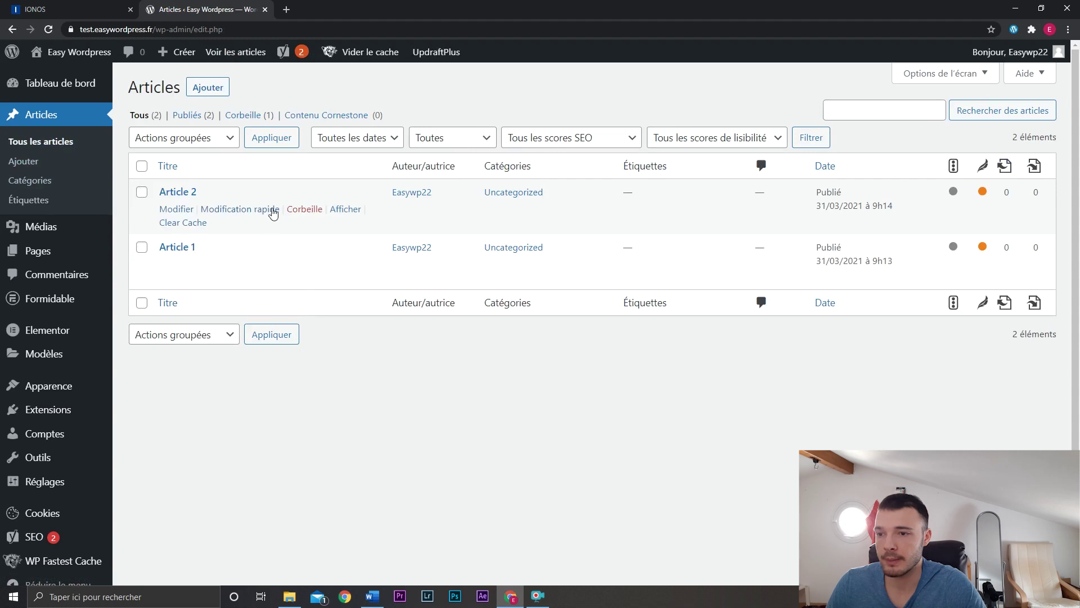
Move Article 2 into Recette sucrée and Article 1 into Recette Salée, replacing Uncategorized.
{"action": "left_click", "coordinate": [268, 207]}
{"action": "left_click", "coordinate": [514, 257]}
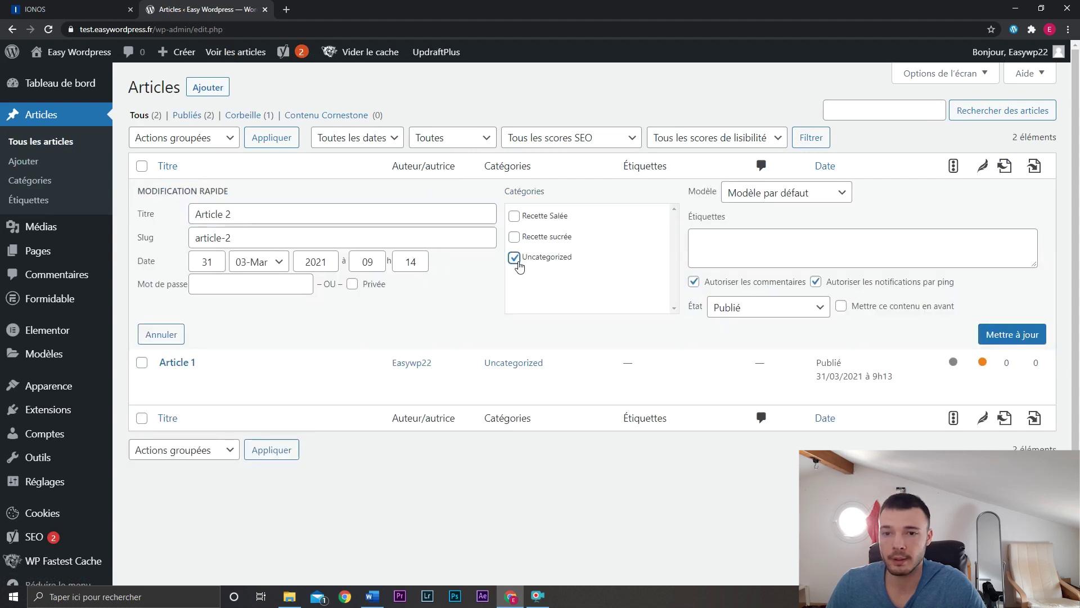
{"action": "left_click", "coordinate": [514, 237]}
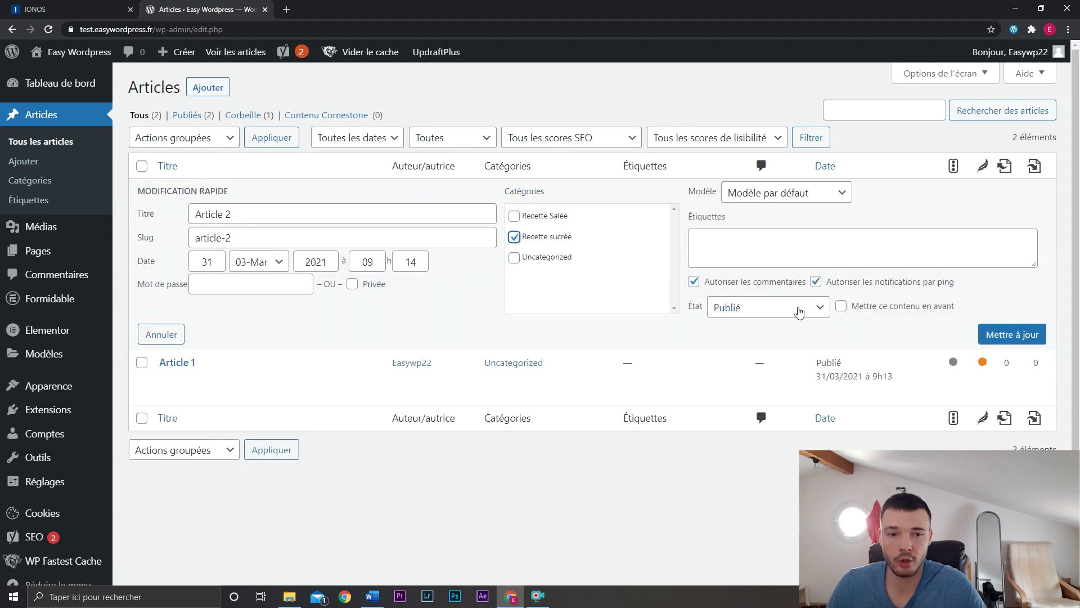
{"action": "left_click", "coordinate": [1032, 335]}
{"action": "left_click", "coordinate": [183, 265]}
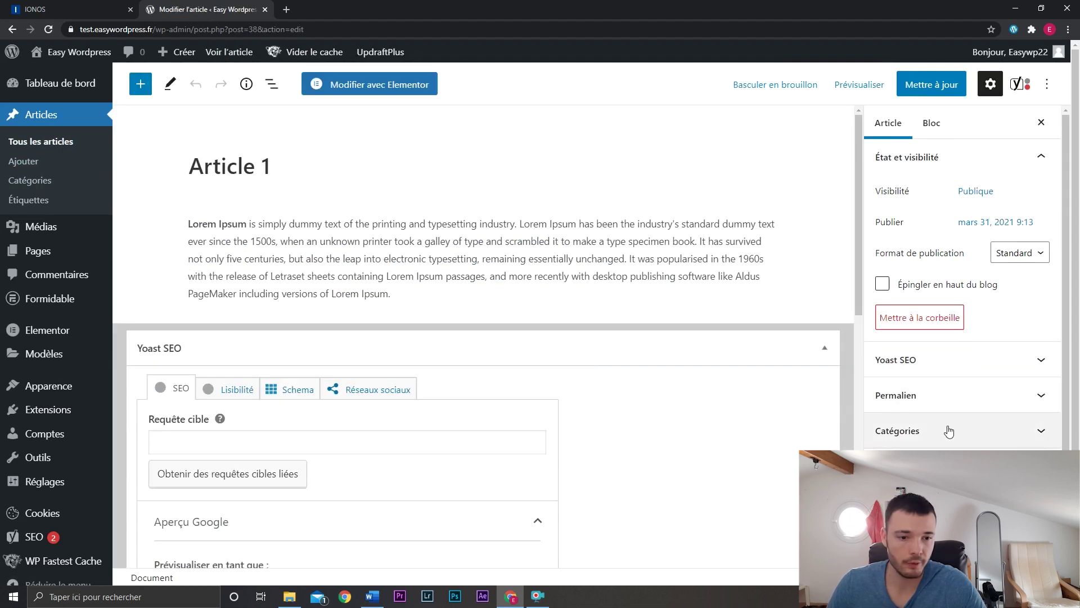
{"action": "left_click", "coordinate": [956, 428]}
{"action": "left_click", "coordinate": [934, 349]}
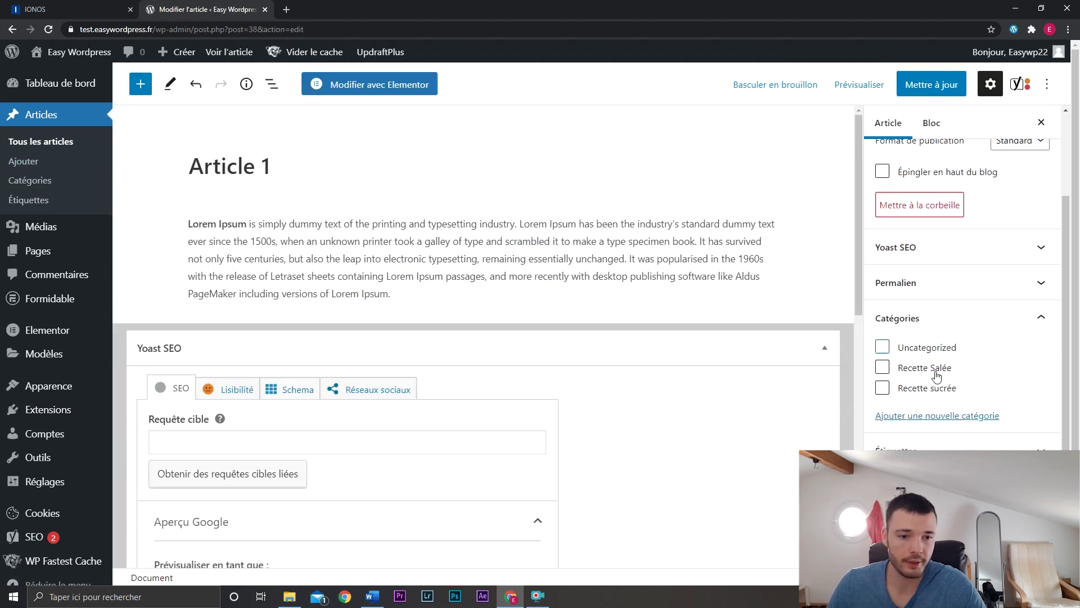
{"action": "left_click", "coordinate": [935, 369]}
Check category counts and view the Recette Salée archive page on the site.
{"action": "left_click", "coordinate": [44, 183]}
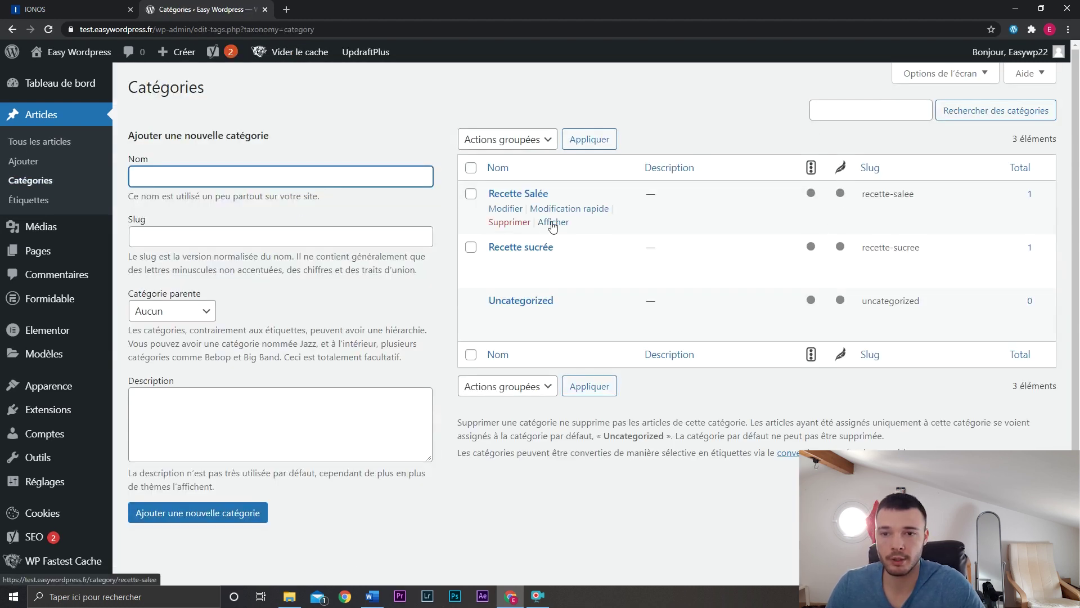
{"action": "left_click", "coordinate": [552, 222]}
{"action": "left_click", "coordinate": [278, 35]}
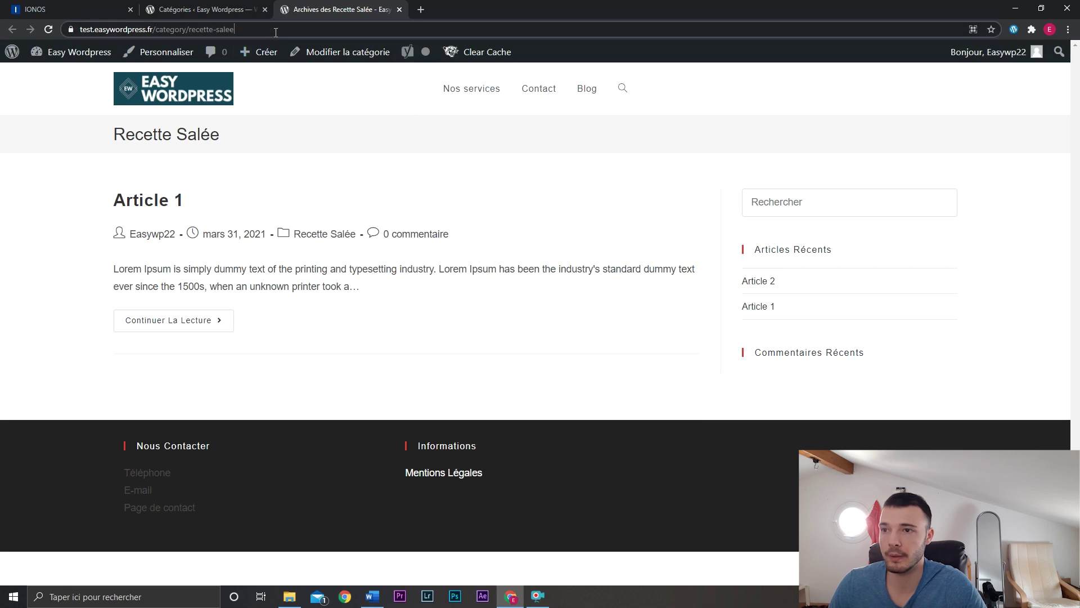
{"action": "left_click", "coordinate": [278, 35]}
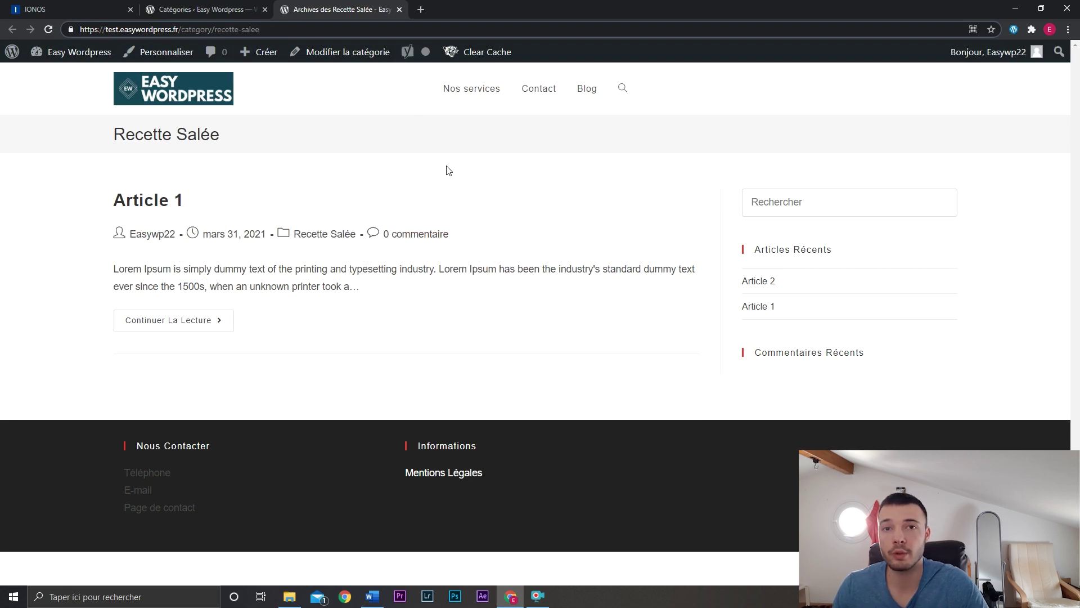
{"action": "key", "text": "ctrl+shift+Tab"}
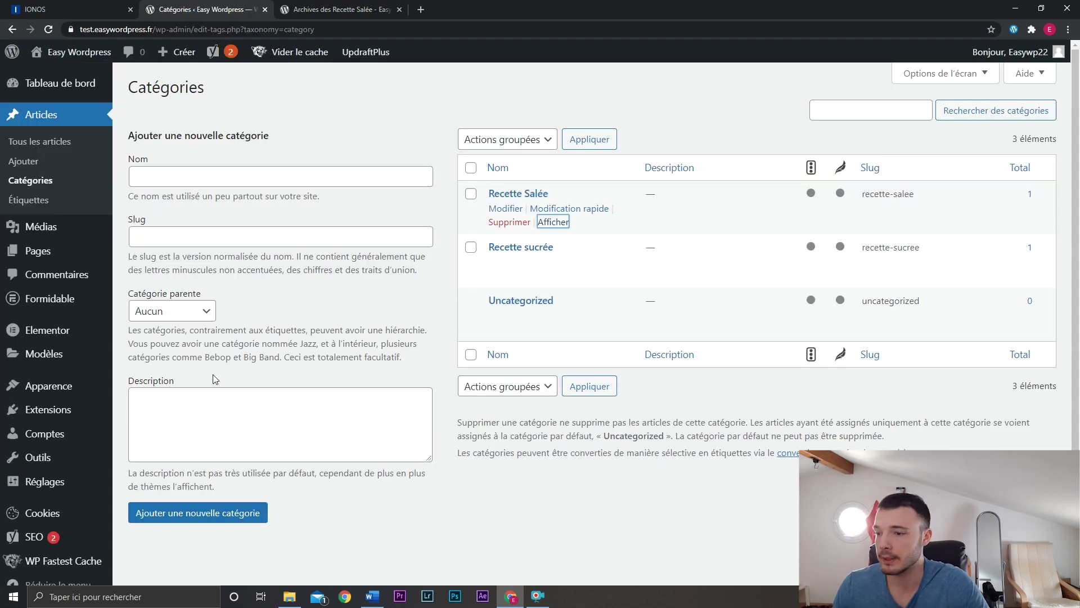
{"action": "scroll", "coordinate": [169, 378], "scroll_direction": "down", "scroll_amount": 1}
Add Recette sucrée and Recette Salée under Blog in Menu principal and save the menu.
{"action": "mouse_move", "coordinate": [56, 366]}
{"action": "left_click", "coordinate": [135, 423]}
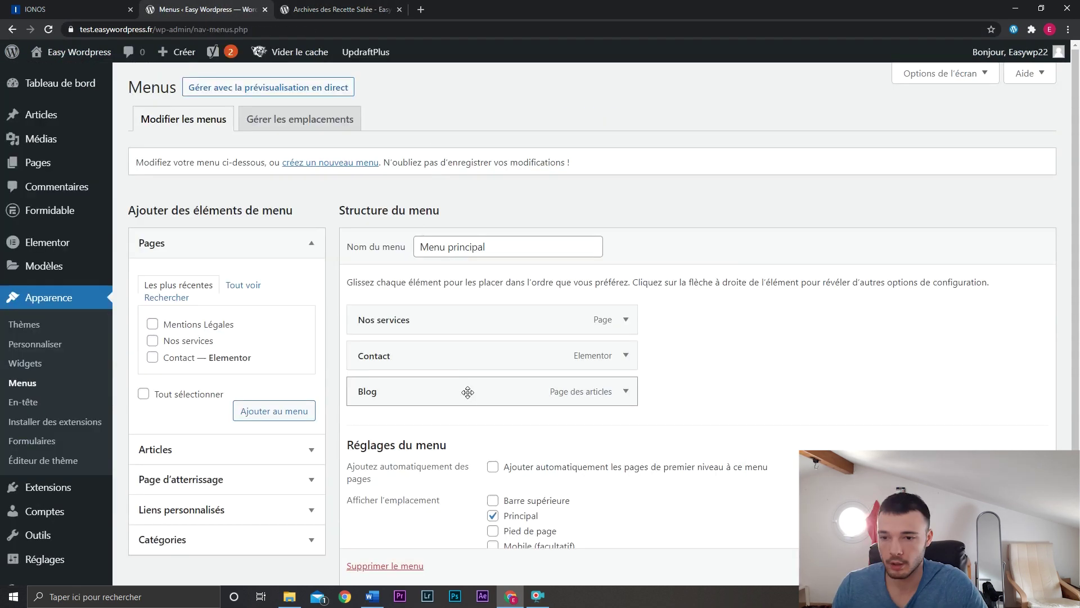
{"action": "scroll", "coordinate": [460, 391], "scroll_direction": "down", "scroll_amount": 1}
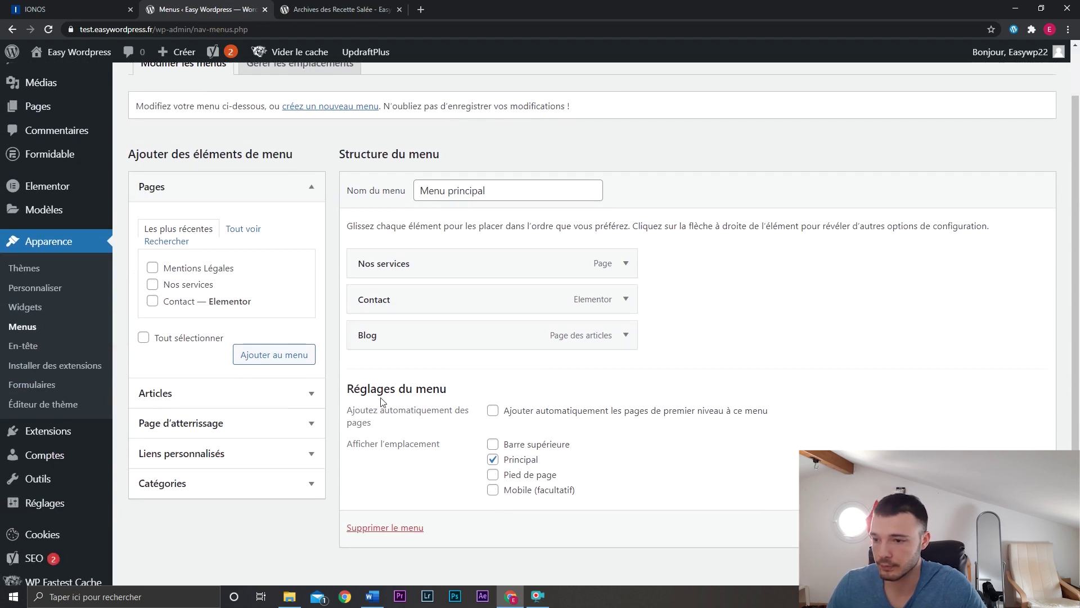
{"action": "left_click", "coordinate": [249, 480]}
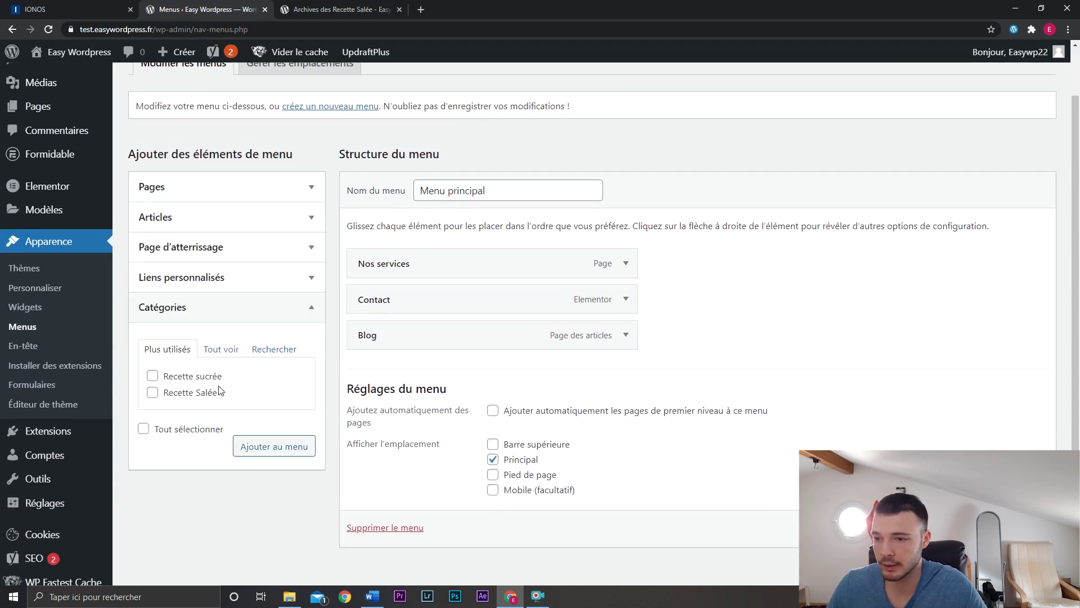
{"action": "left_click", "coordinate": [205, 376]}
{"action": "left_click", "coordinate": [206, 393]}
{"action": "left_click", "coordinate": [274, 446]}
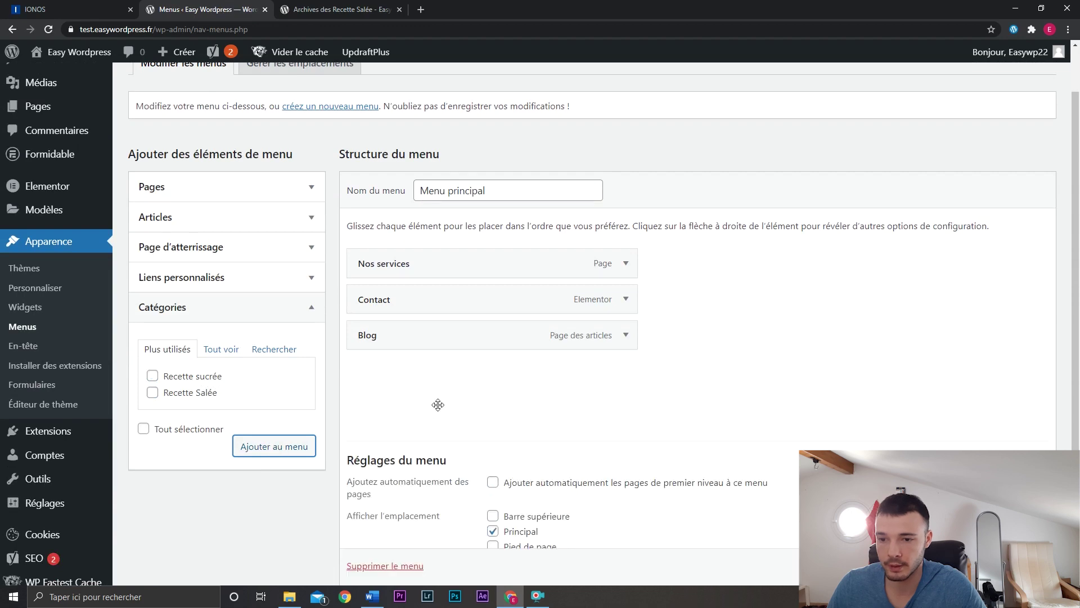
{"action": "left_click_drag", "start_coordinate": [431, 373], "coordinate": [481, 403]}
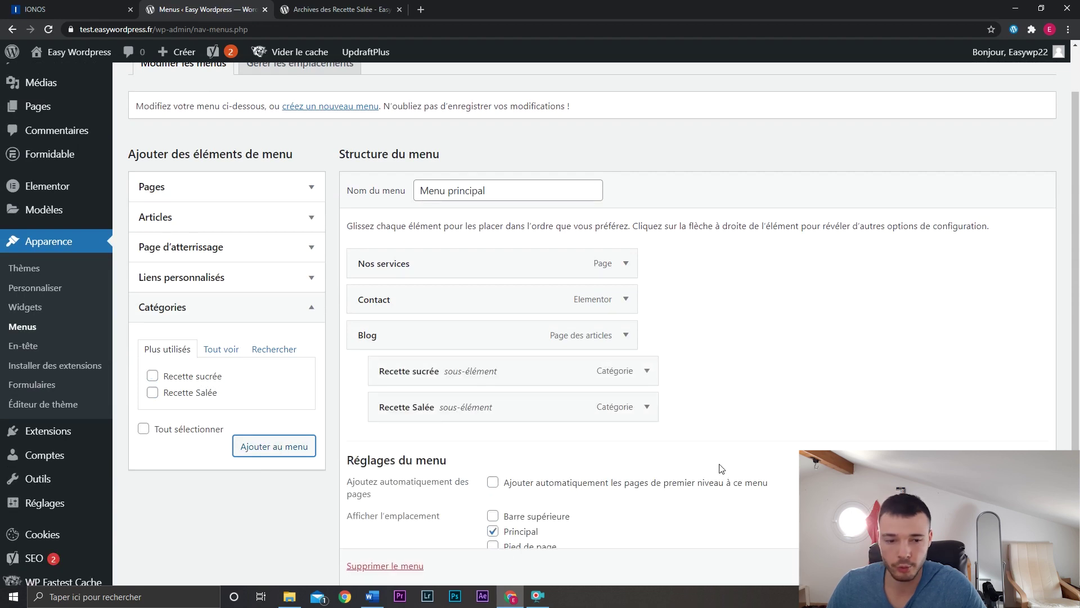
{"action": "scroll", "coordinate": [722, 467], "scroll_direction": "down", "scroll_amount": 1}
{"action": "left_click", "coordinate": [1013, 556]}
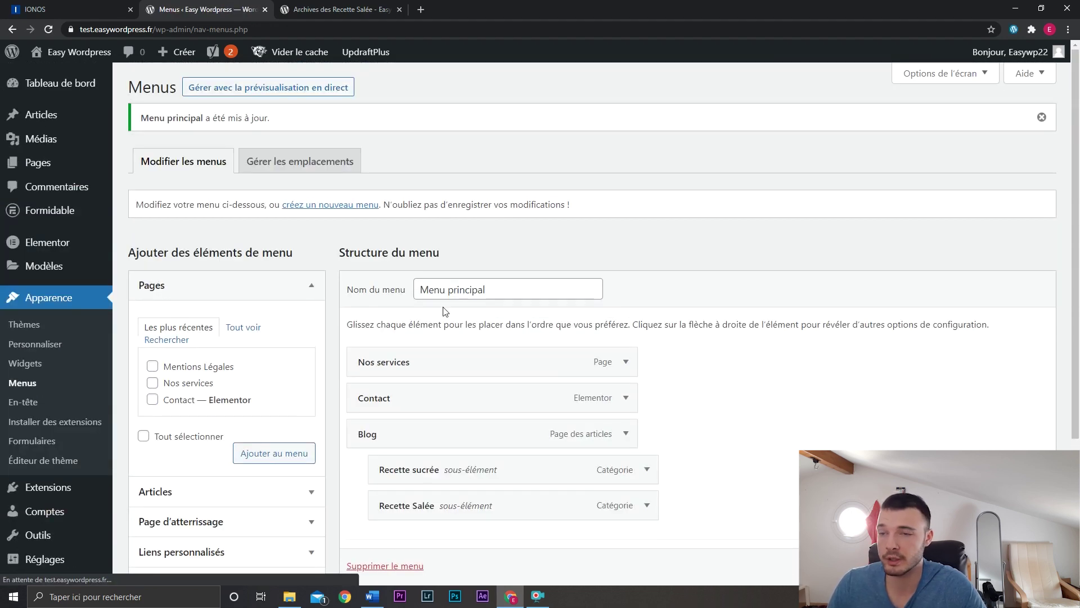
{"action": "left_click", "coordinate": [338, 9]}
Reload the live site and open the Recette Sucrée category page from the Blog menu.
{"action": "key", "text": "Return"}
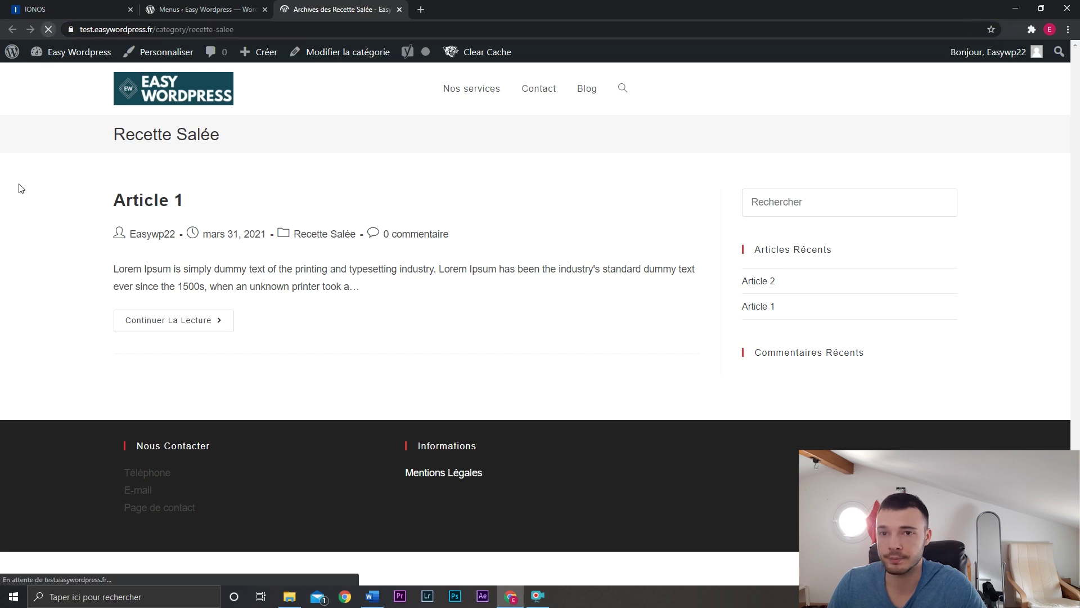
{"action": "mouse_move", "coordinate": [581, 112]}
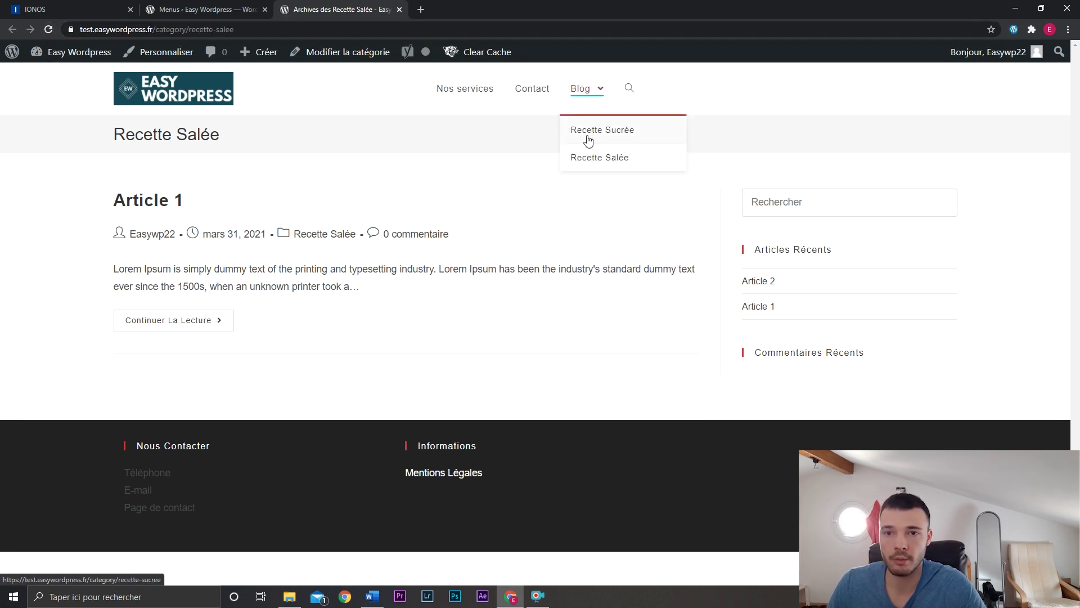
{"action": "left_click", "coordinate": [598, 138]}
Open the Recette Salée category page from the Blog menu and scroll through it.
{"action": "mouse_move", "coordinate": [593, 111]}
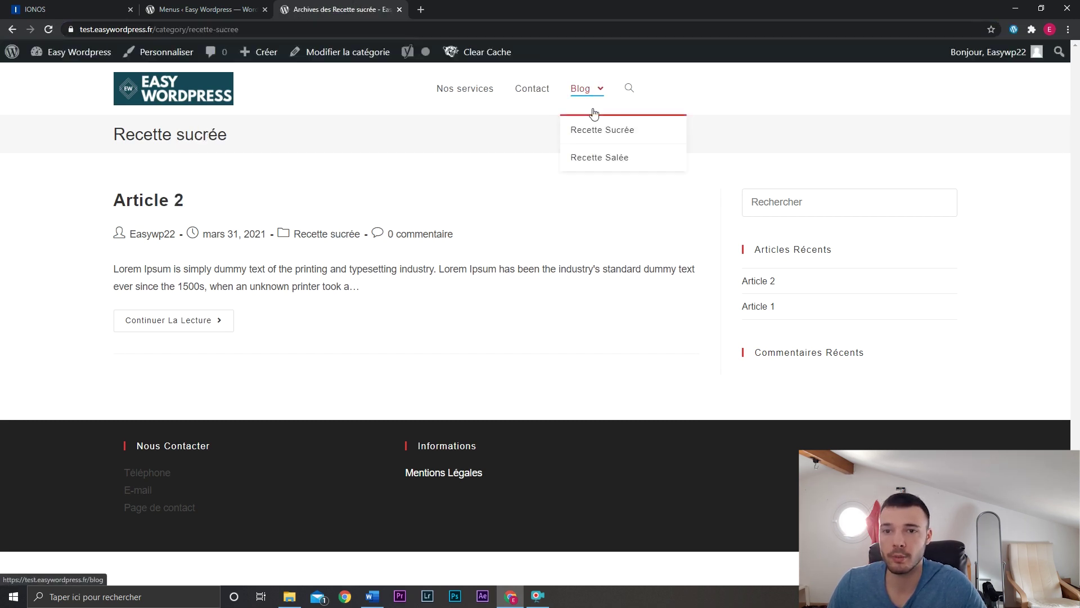
{"action": "left_click", "coordinate": [600, 158]}
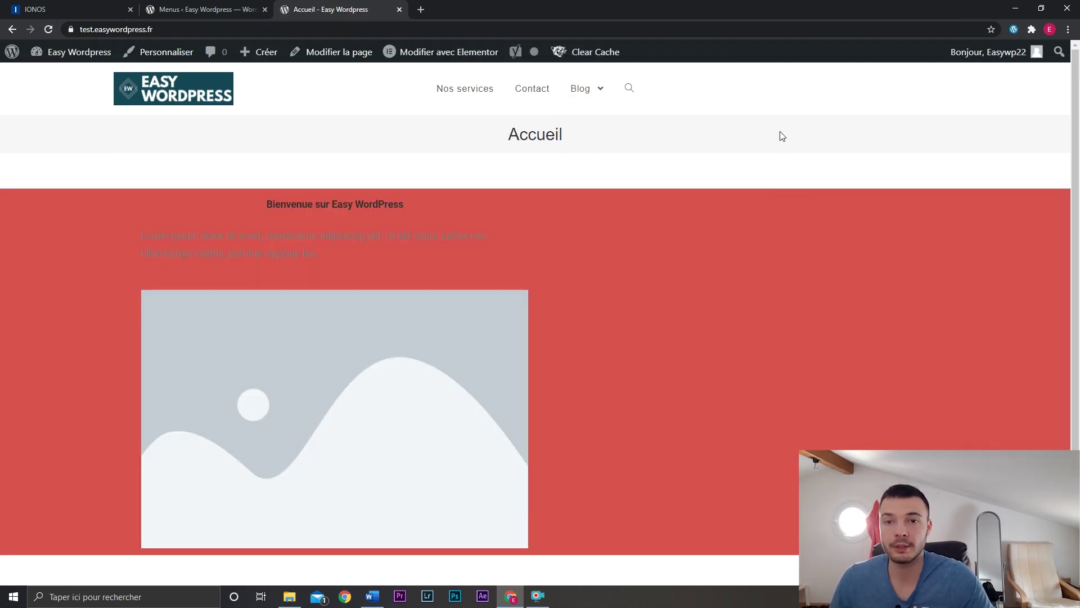
{"action": "scroll", "coordinate": [773, 256], "scroll_direction": "down", "scroll_amount": 2}
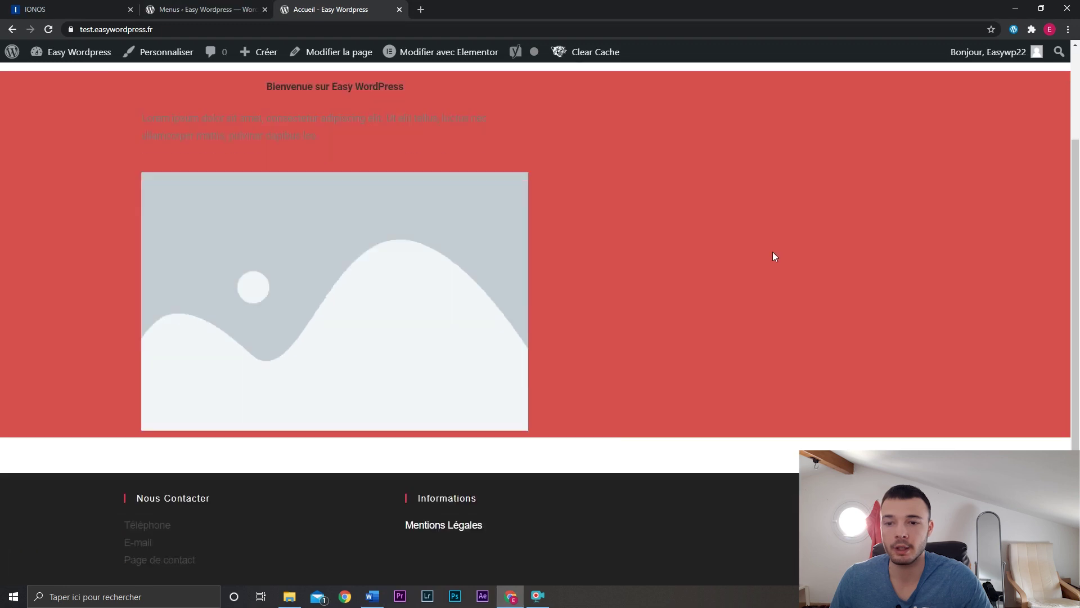
{"action": "scroll", "coordinate": [692, 341], "scroll_direction": "up", "scroll_amount": 2}
{"action": "scroll", "coordinate": [692, 340], "scroll_direction": "down", "scroll_amount": 2}
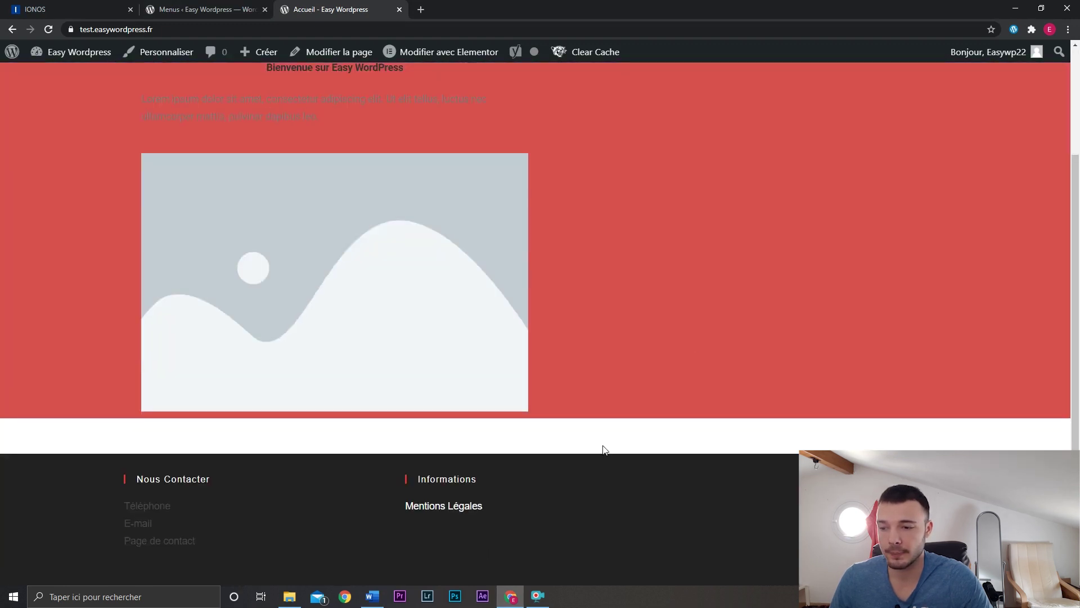
{"action": "scroll", "coordinate": [655, 218], "scroll_direction": "up", "scroll_amount": 3}
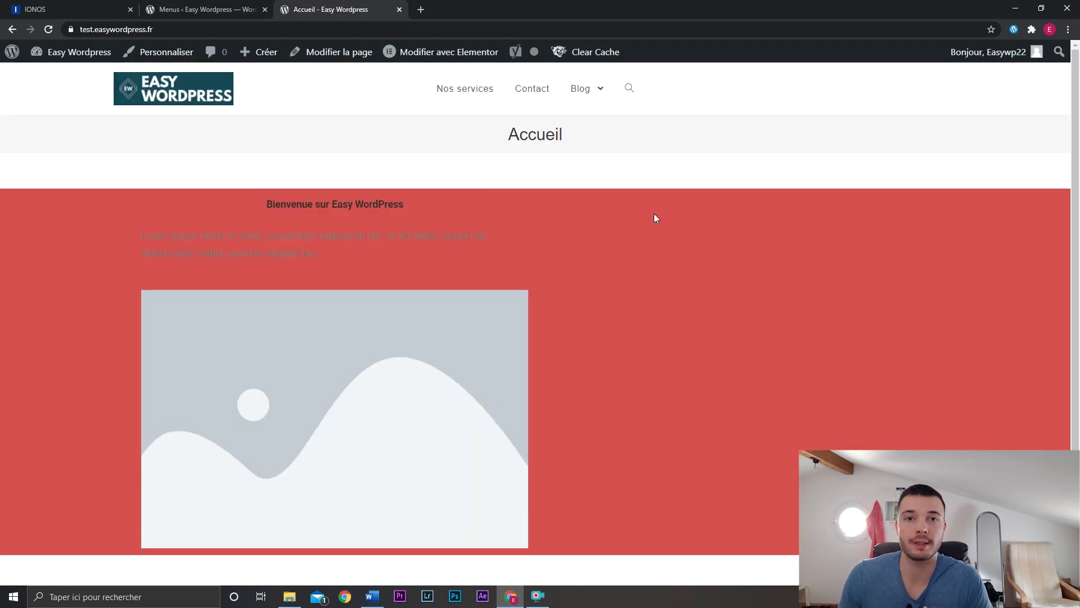